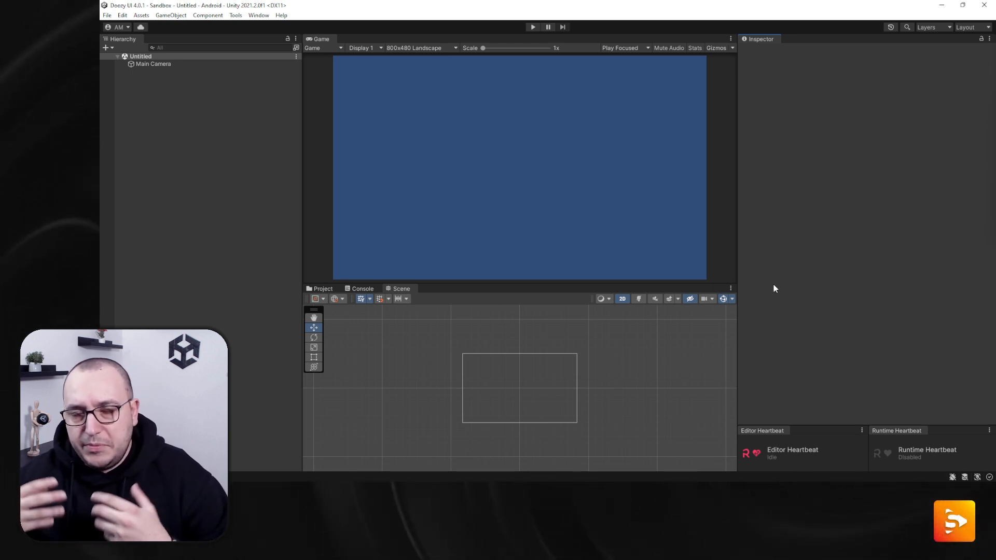
Set the Main Camera's background colour to dark grey with RGB values 18, 18, 18.
click(176, 64)
click(901, 140)
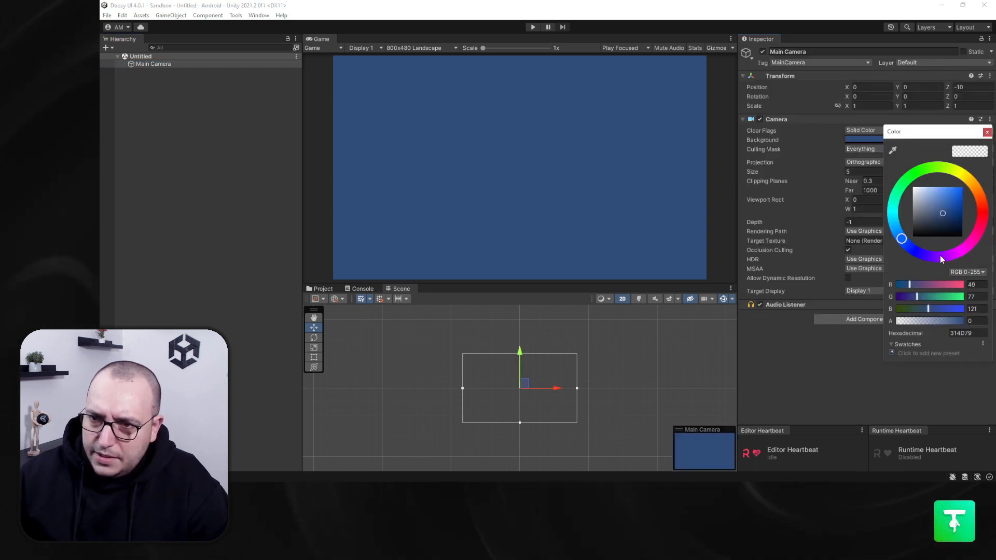
click(976, 284)
text(18)
key(Tab)
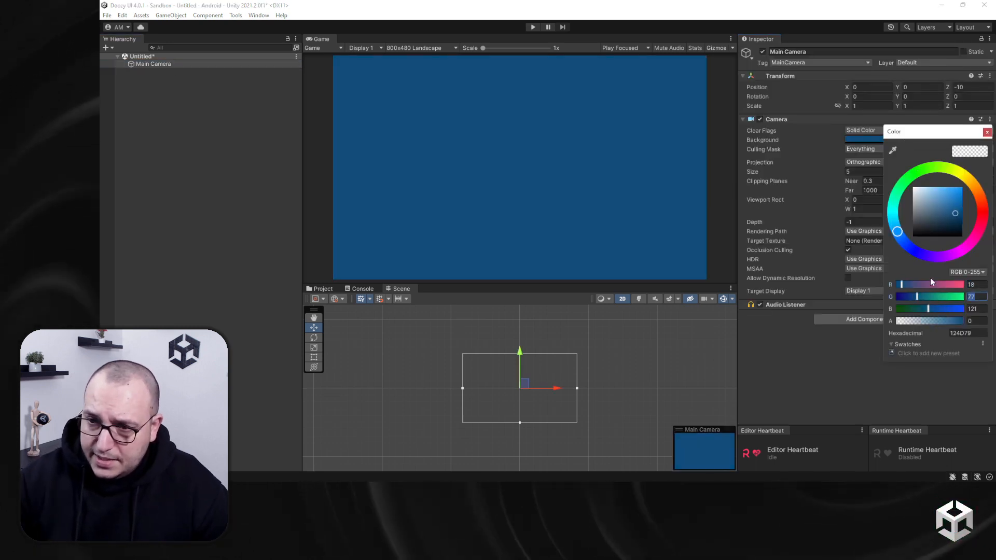
text(18)
key(Tab)
text(18)
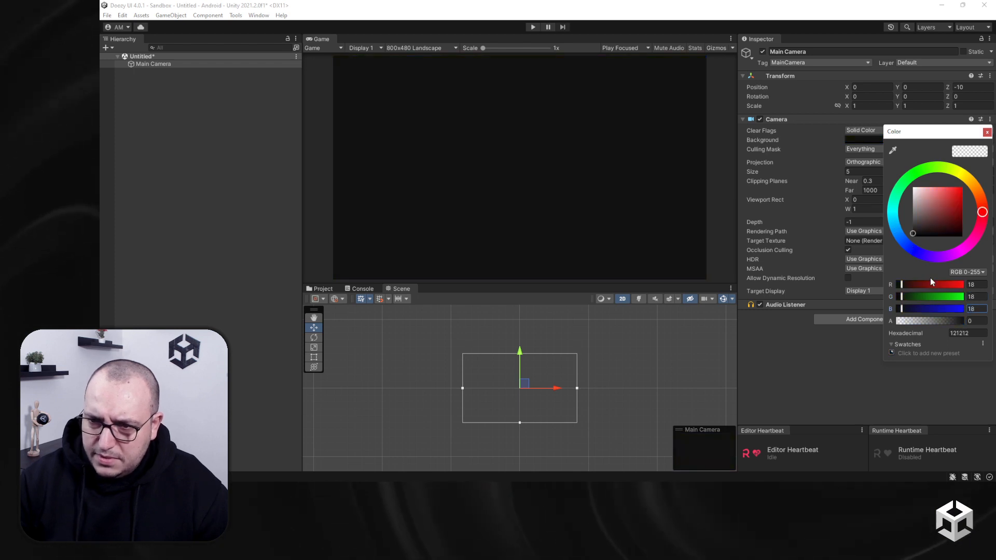
click(987, 132)
Add a UI Canvas at the root of the scene.
click(180, 140)
right_click(166, 104)
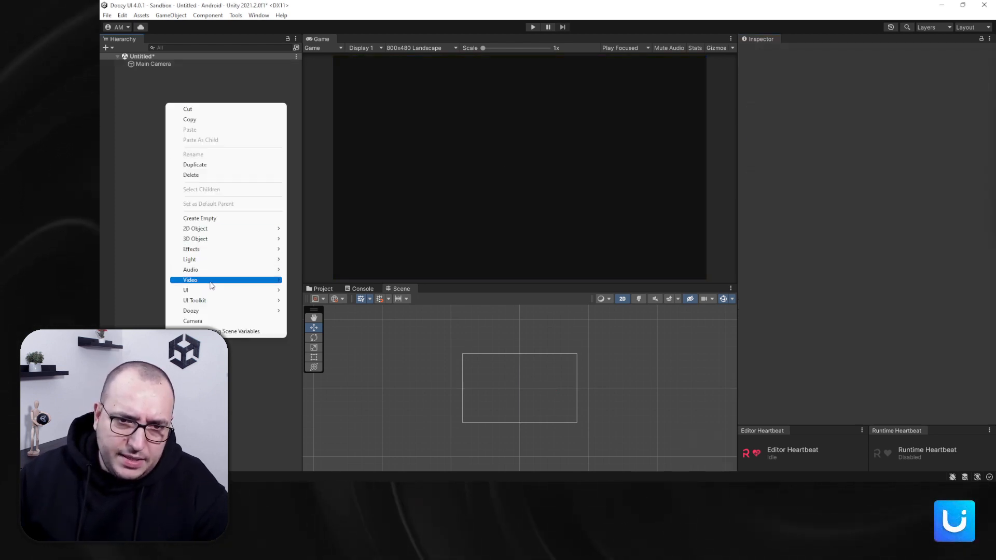
mouse_move(207, 290)
click(322, 428)
click(196, 121)
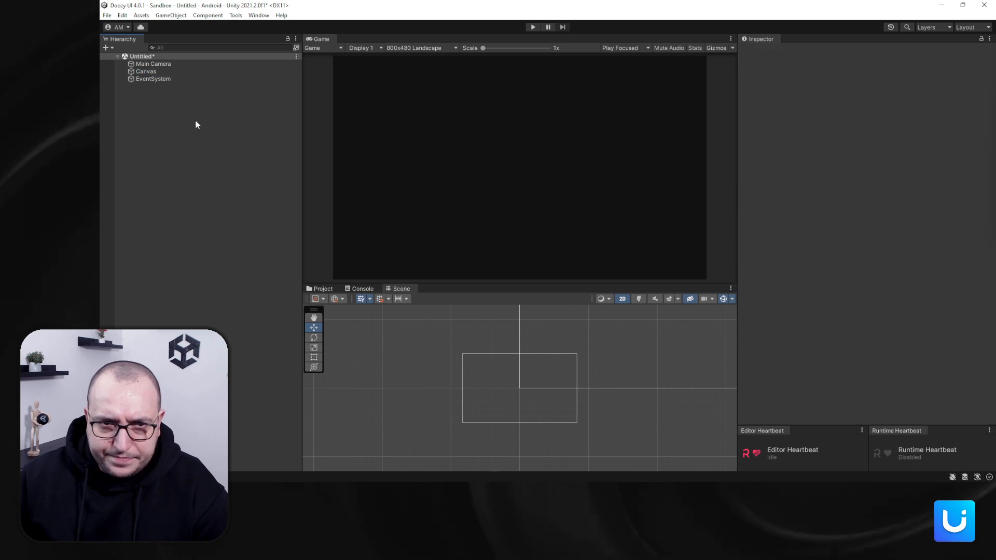
Set the Canvas to Screen Space - Camera rendering through Main Camera, and its scaler to Scale With Screen Size with Match 0.5.
click(146, 72)
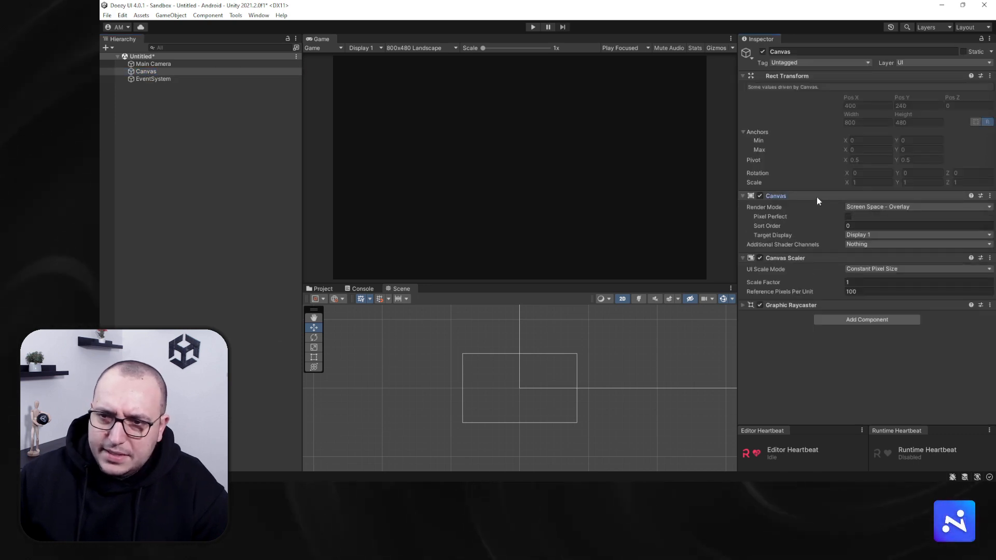
click(881, 206)
click(880, 227)
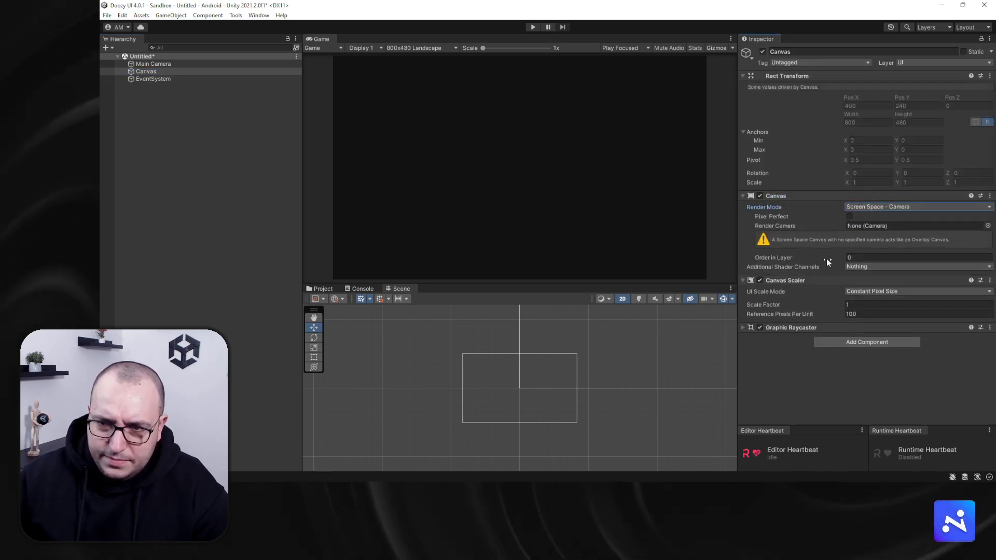
drag(158, 62, 883, 225)
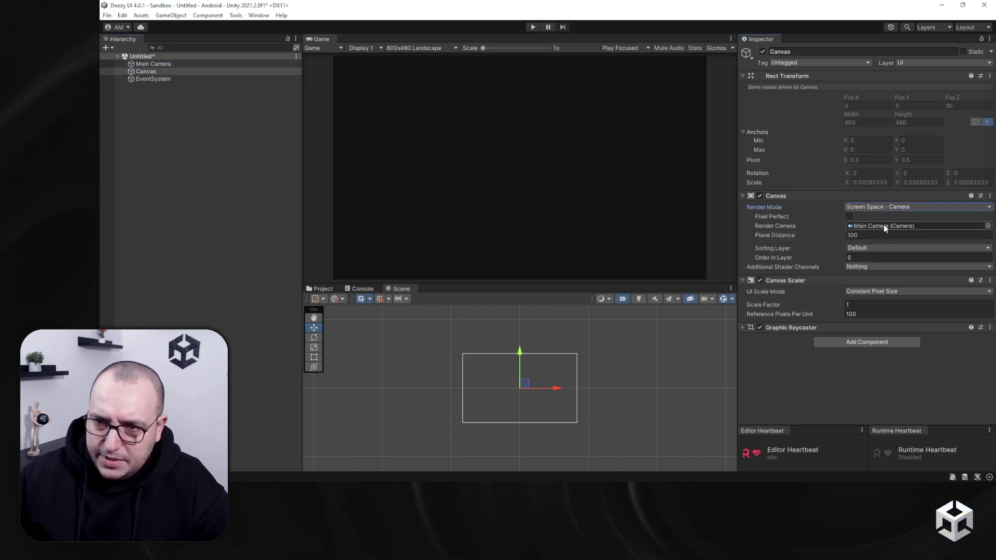
click(868, 292)
click(870, 305)
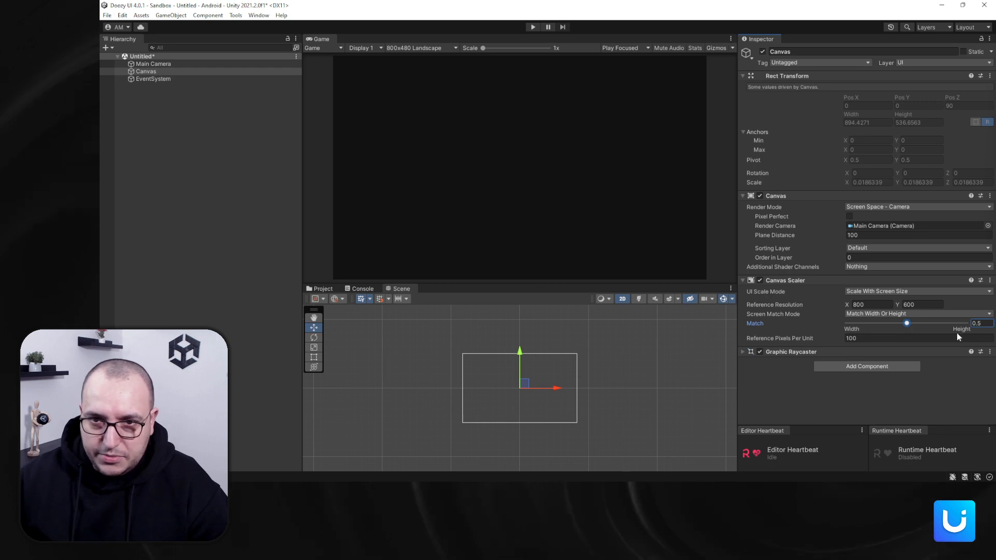
Replace the EventSystem's Standalone Input Module with the InputSystemUIInputModule.
click(145, 78)
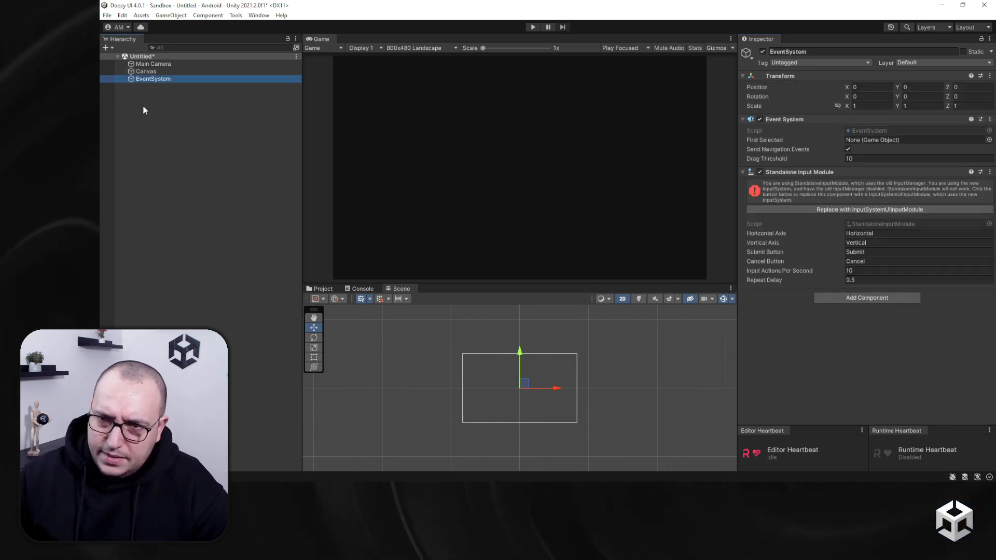
click(786, 209)
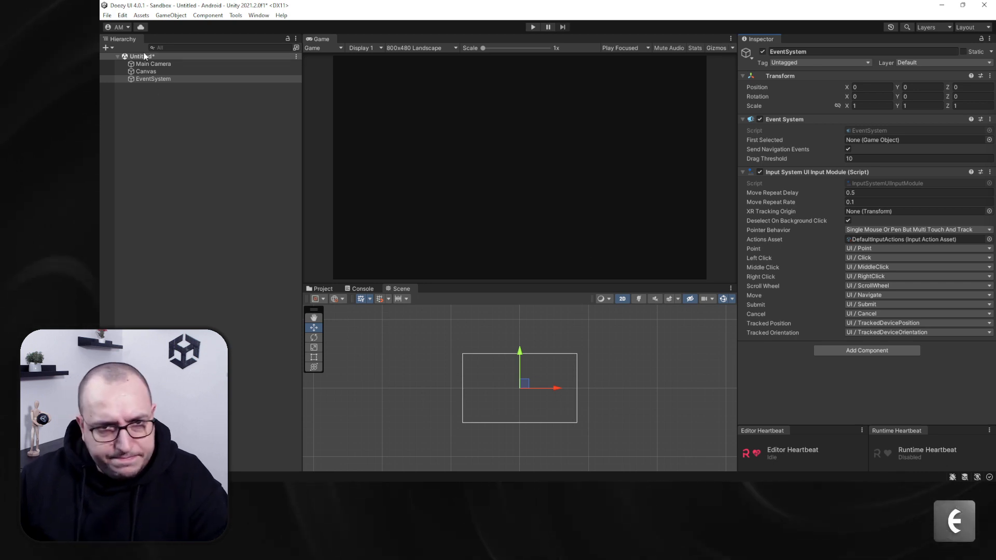
click(153, 71)
right_click(154, 71)
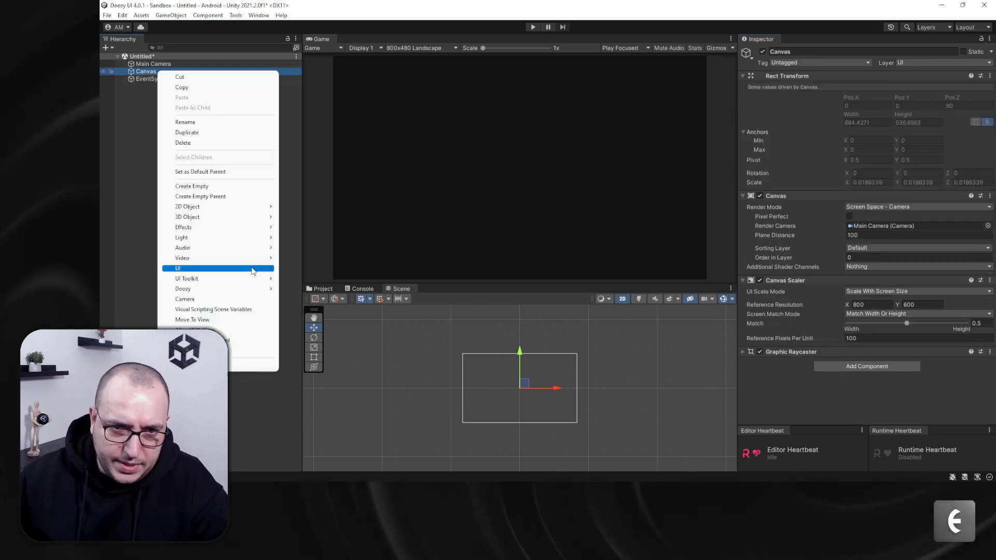
mouse_move(252, 270)
click(311, 284)
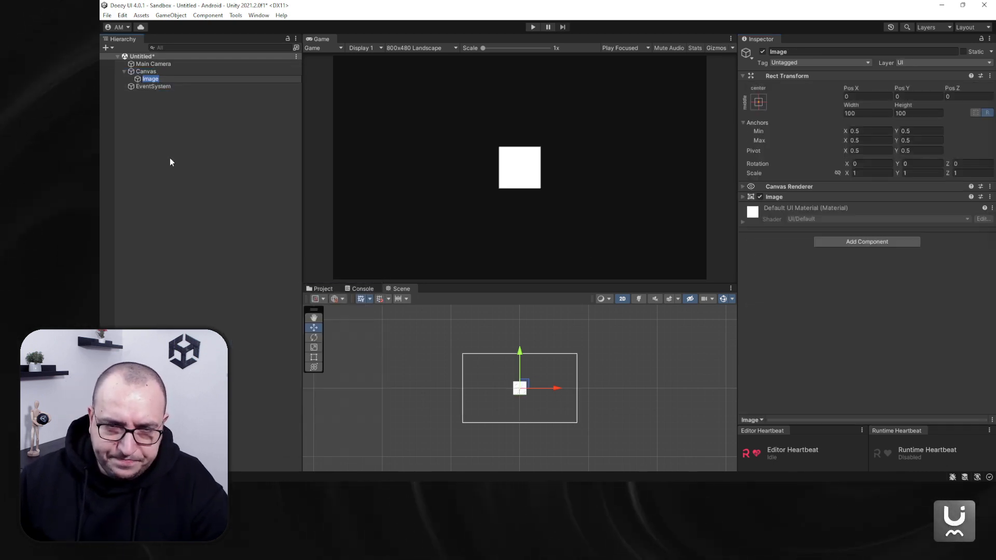
click(155, 150)
click(151, 79)
key(Delete)
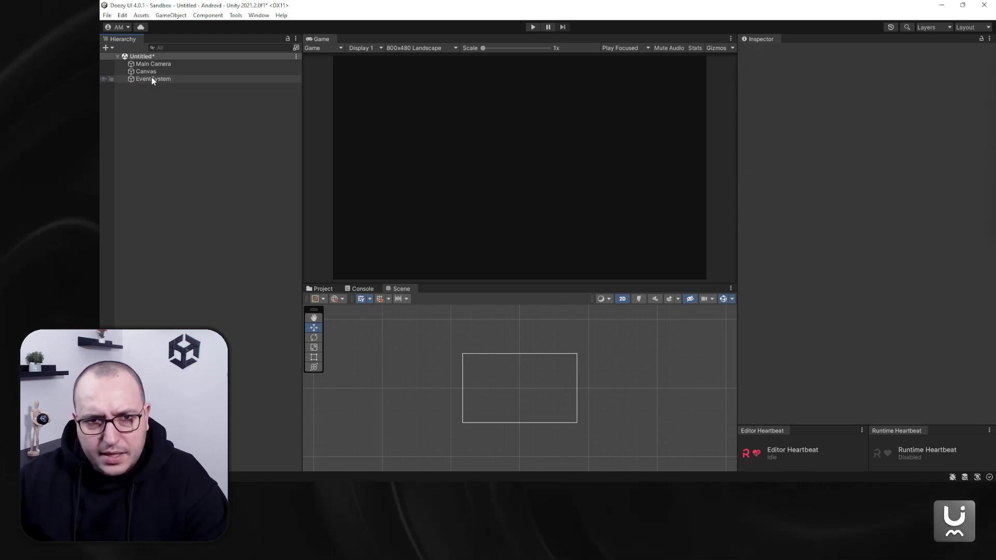
Create an empty child object under the Canvas and name it Subject.
click(146, 71)
right_click(147, 72)
click(211, 188)
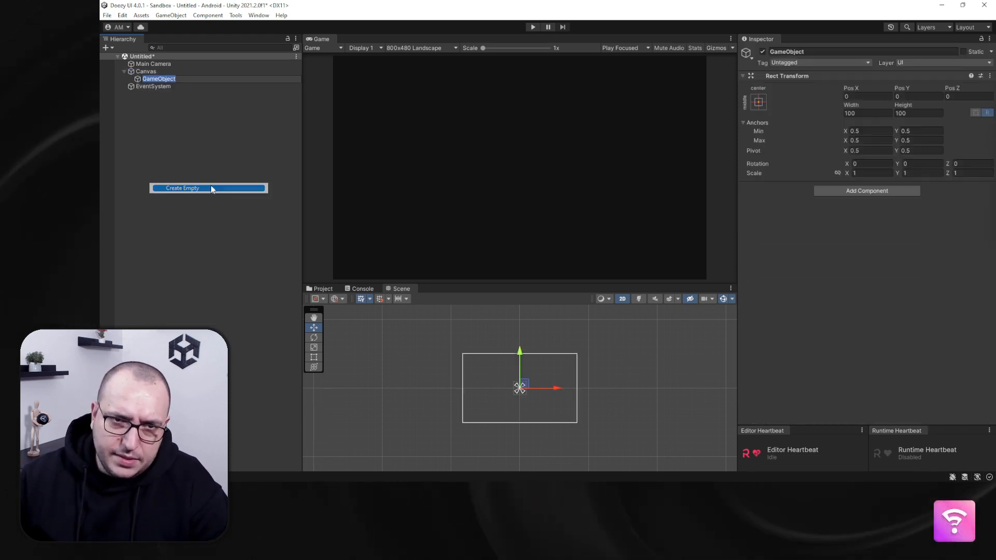
text(S)
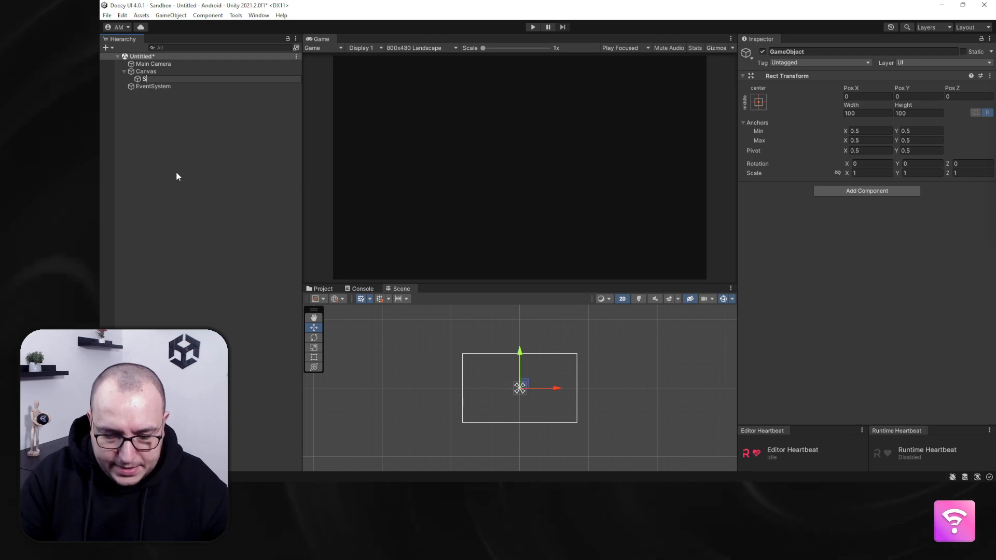
text(ubject)
key(Return)
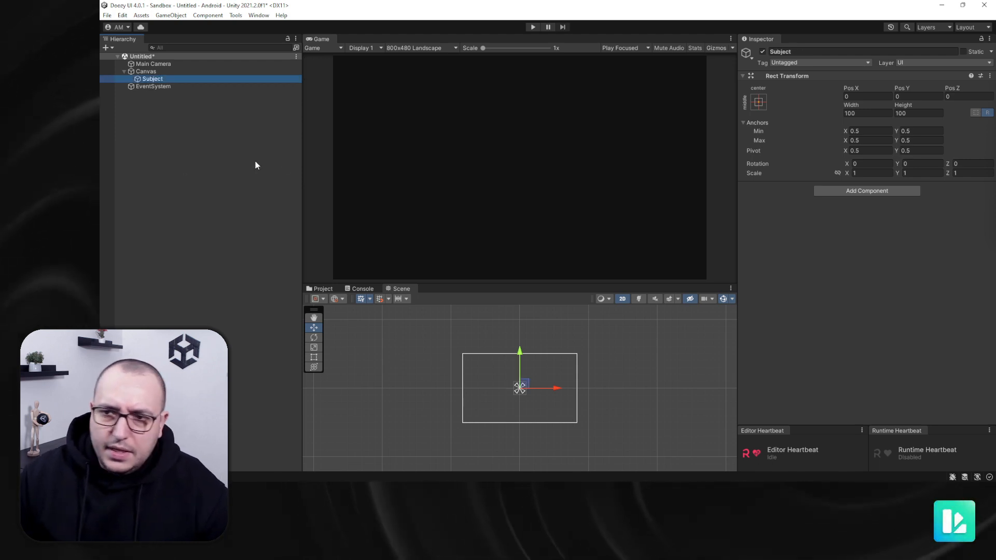
Add a UI Image as a child of Subject and set its anchors to stretch both horizontally and vertically.
right_click(182, 79)
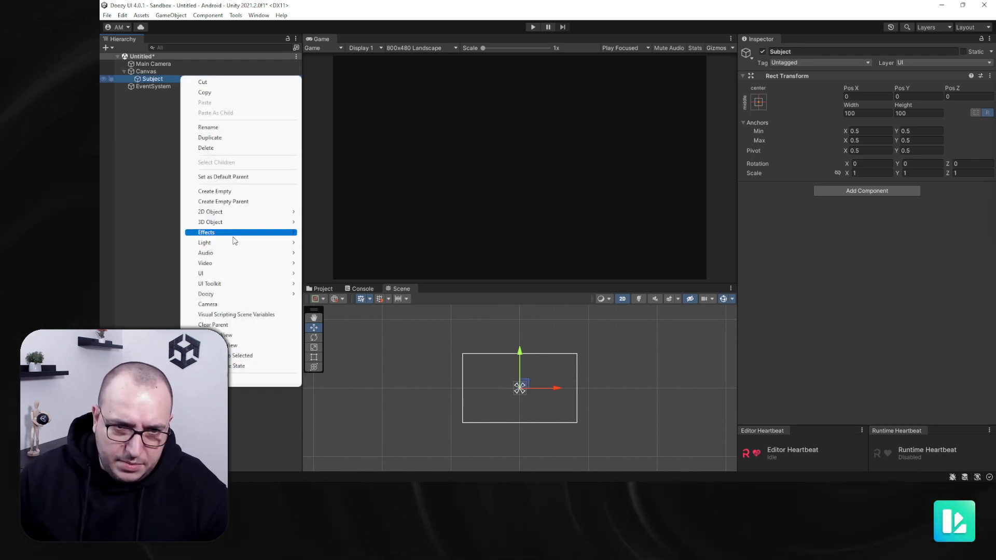
mouse_move(244, 273)
click(342, 283)
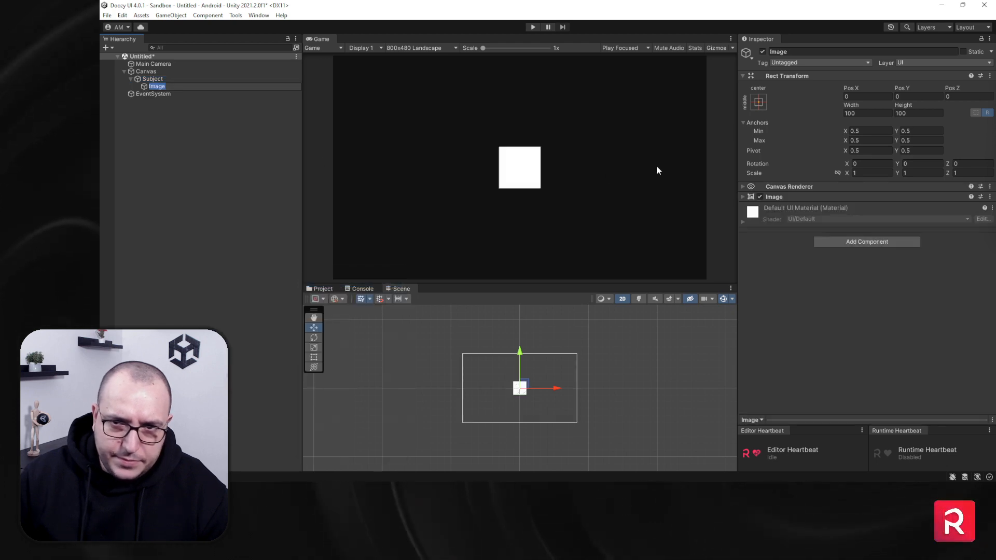
click(759, 102)
click(858, 243)
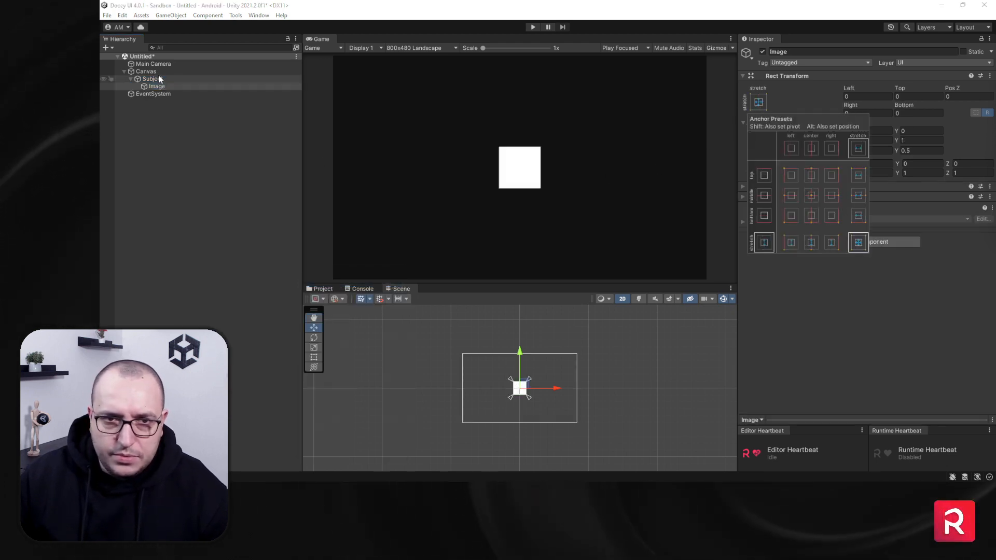
Rename the image under Subject as Background.
click(176, 86)
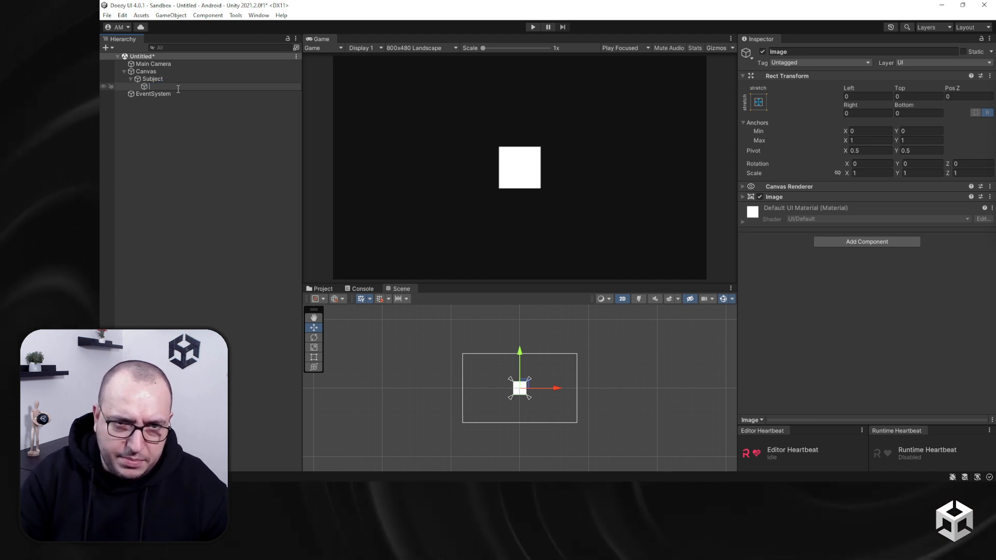
text(Background)
key(Return)
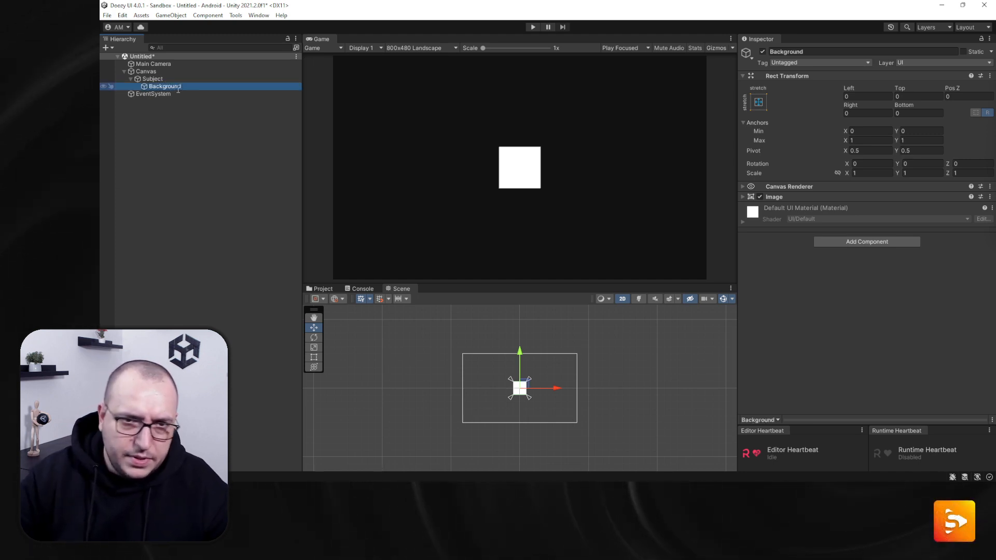
Set the Background's Image colour to orange, about EFA71F.
click(832, 201)
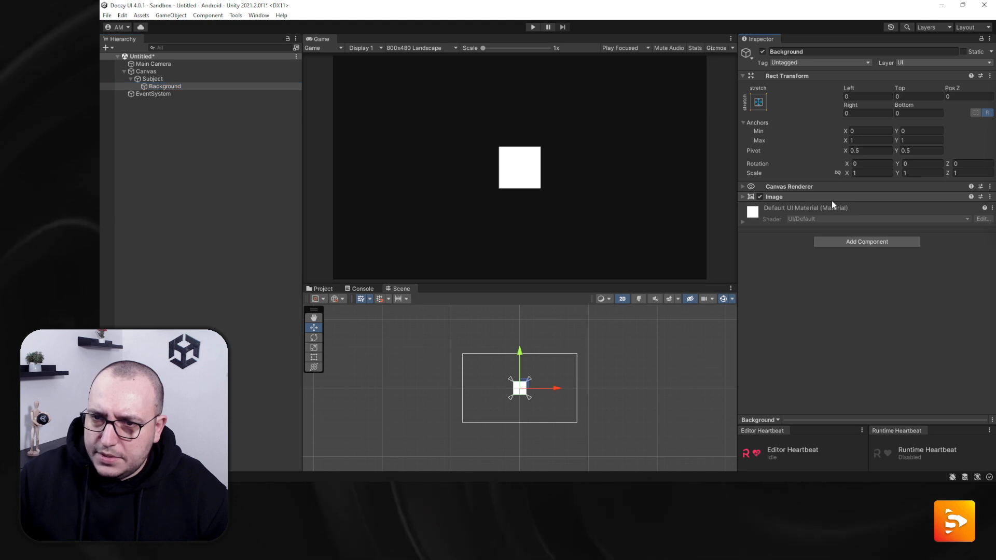
click(826, 198)
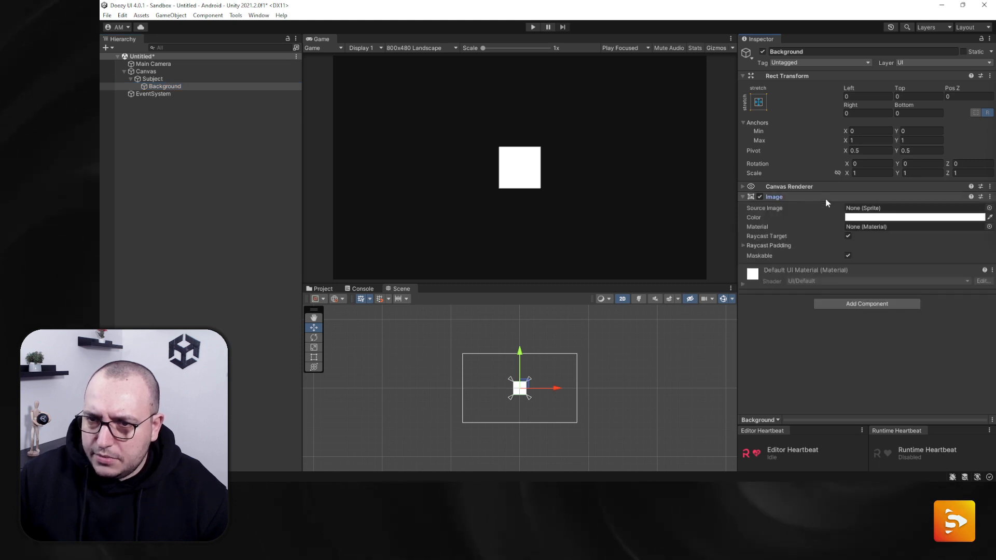
click(863, 218)
click(950, 259)
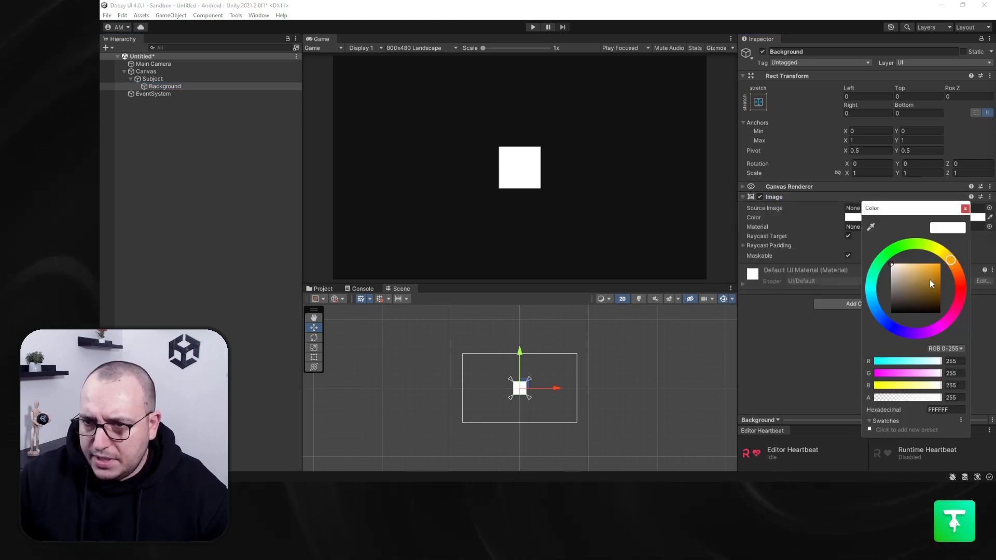
drag(931, 276, 934, 266)
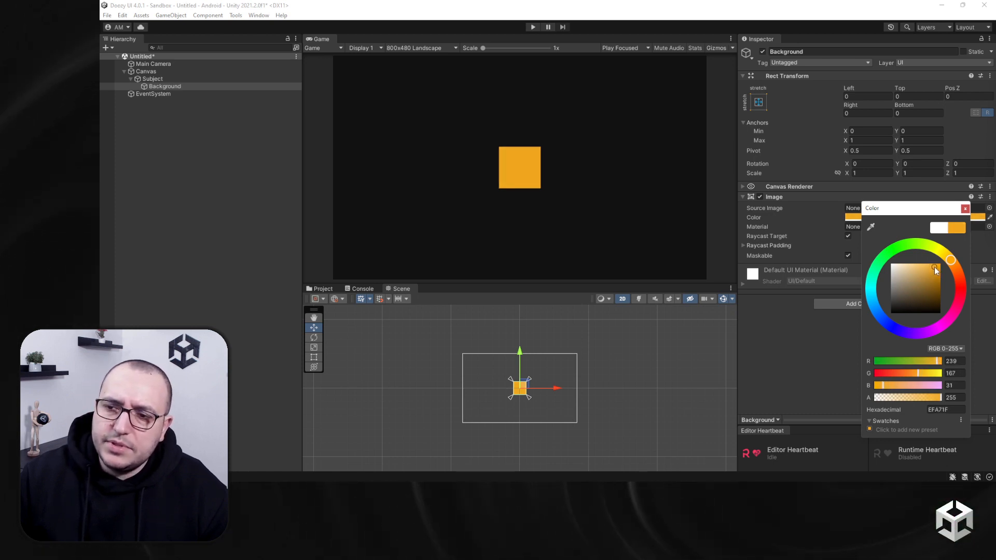
click(966, 208)
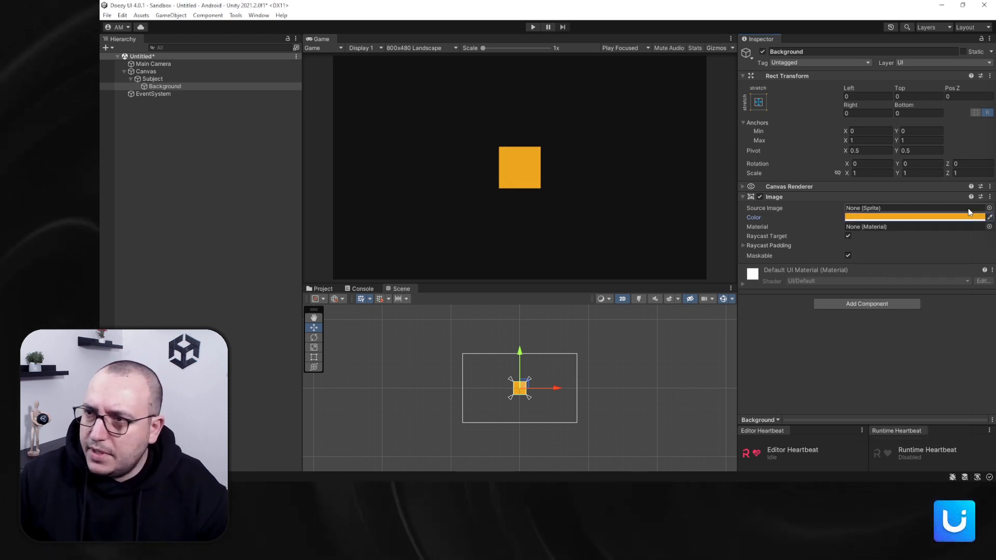
Select the Subject object and open the global settings of Reactor.
click(153, 79)
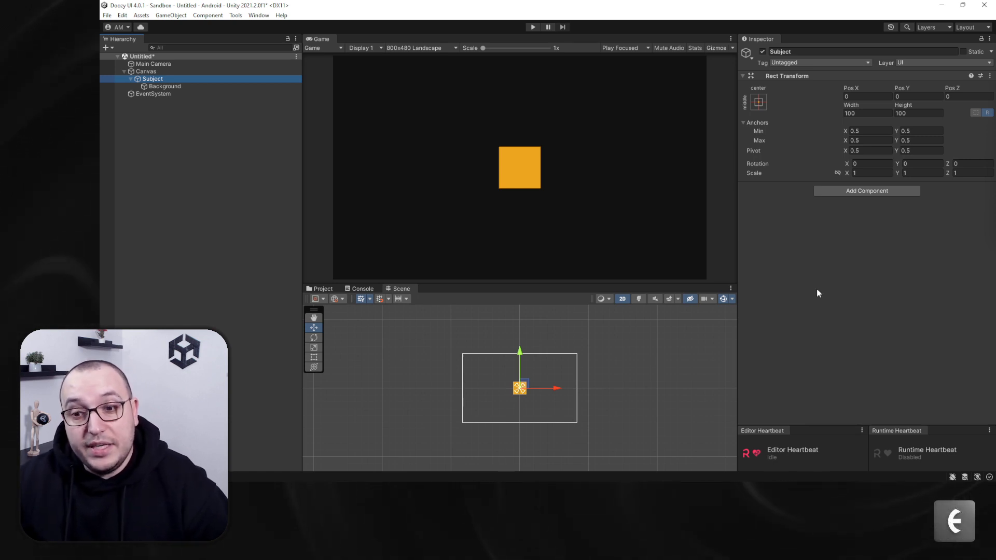
click(809, 447)
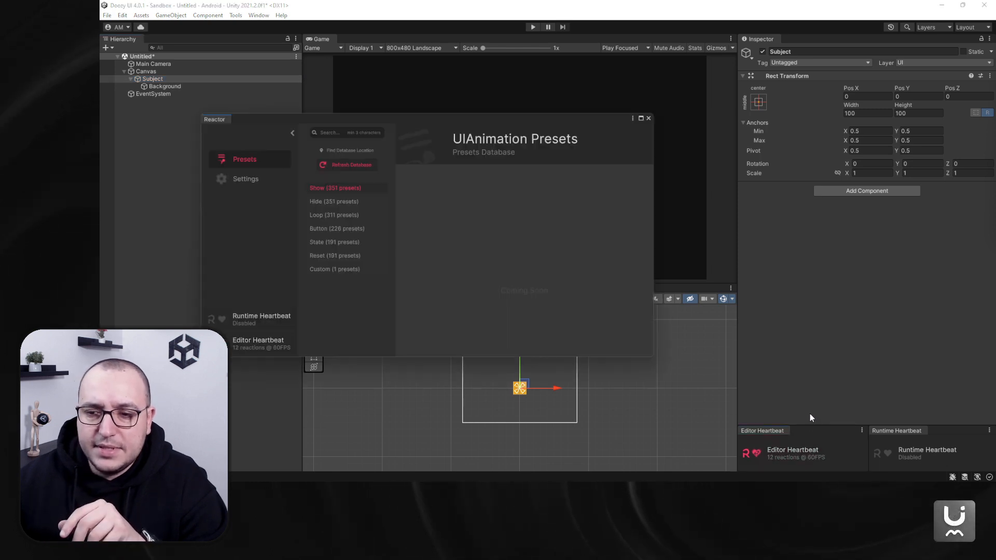
click(247, 185)
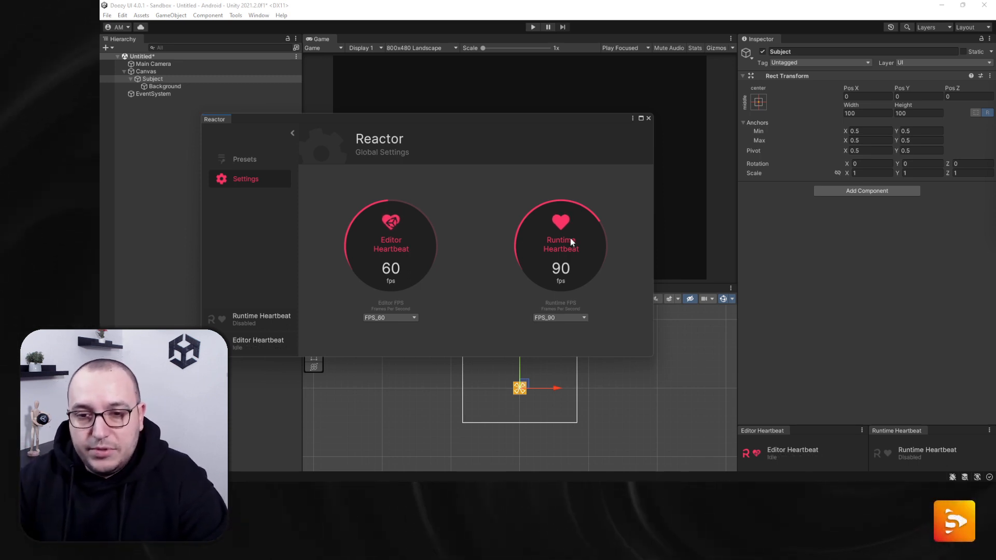
Review the heartbeat frame-rate options and set the Runtime FPS to FPS_120.
click(390, 318)
click(541, 326)
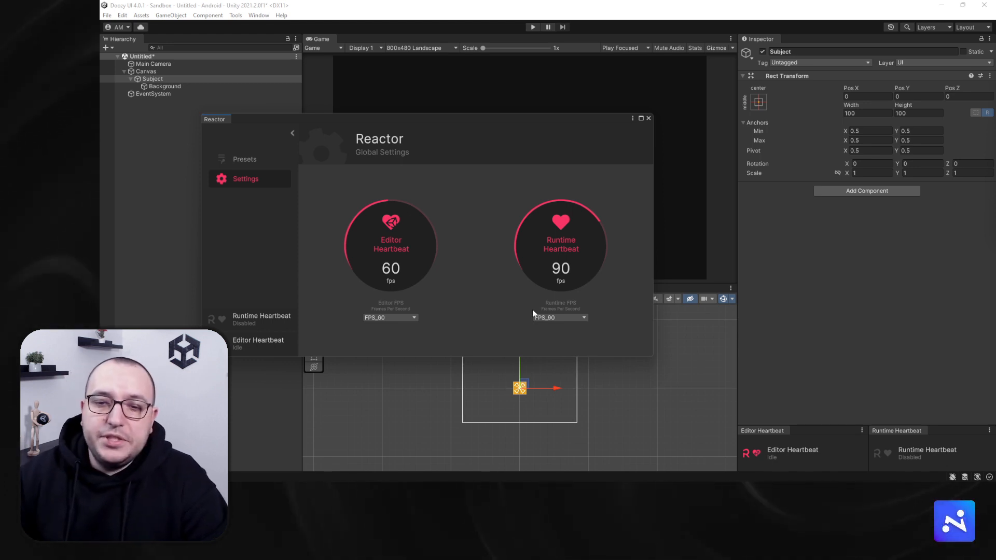
click(559, 318)
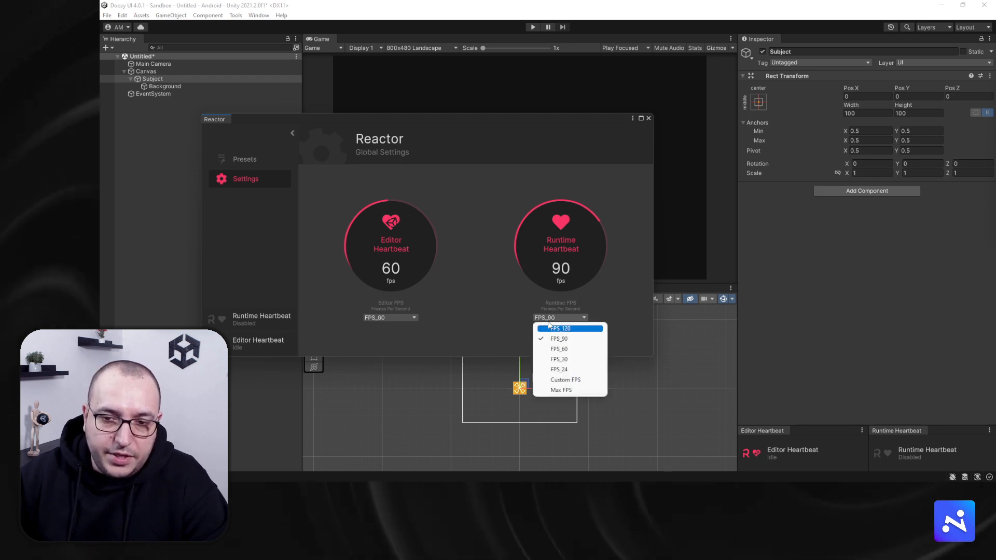
click(512, 303)
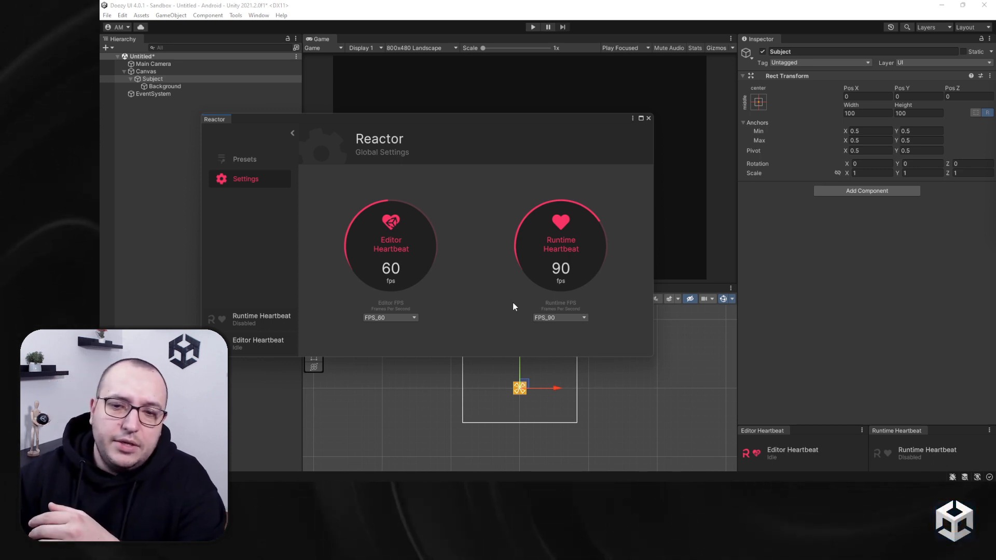
click(548, 318)
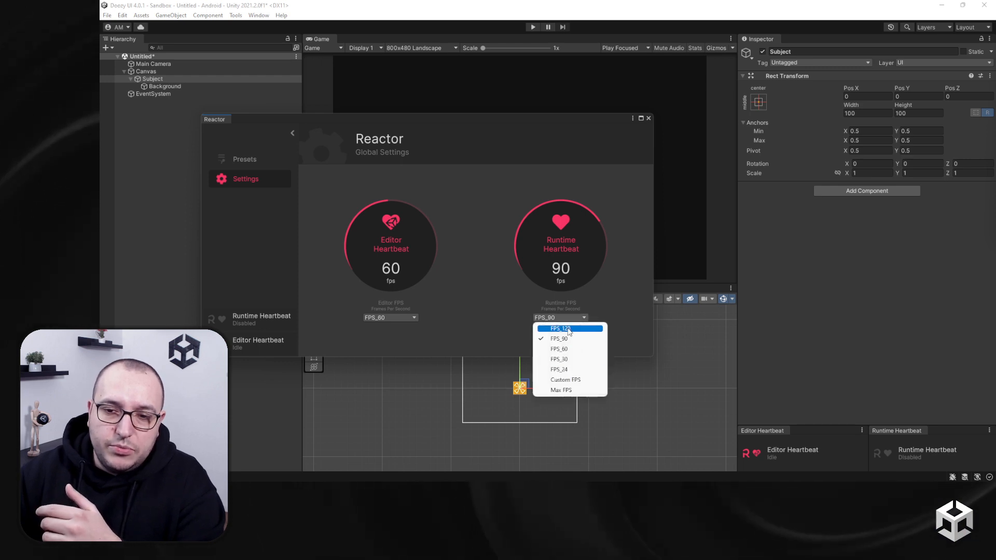
click(568, 329)
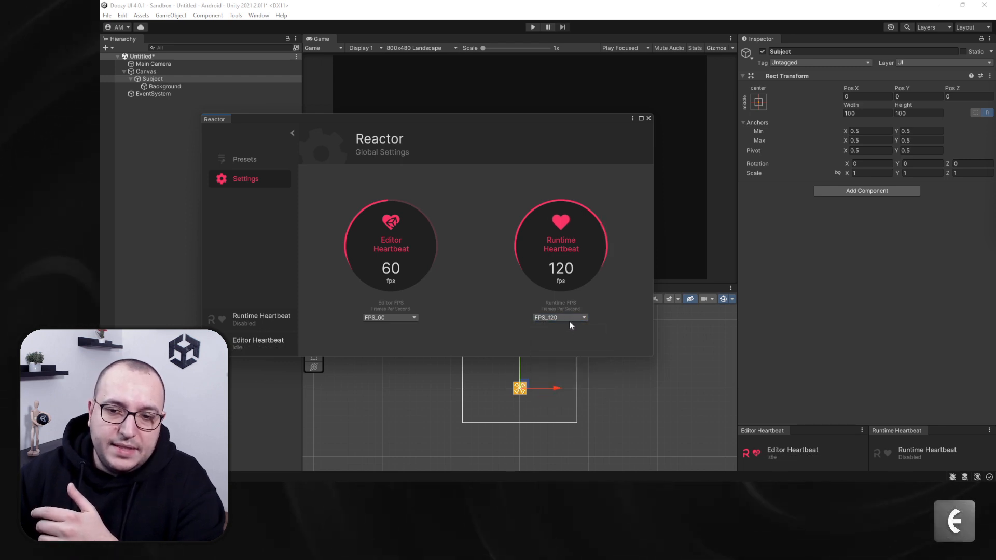
Try the FPS_90 and FPS_30 options for Runtime FPS, settle on FPS_90 and close the Reactor settings window.
click(577, 320)
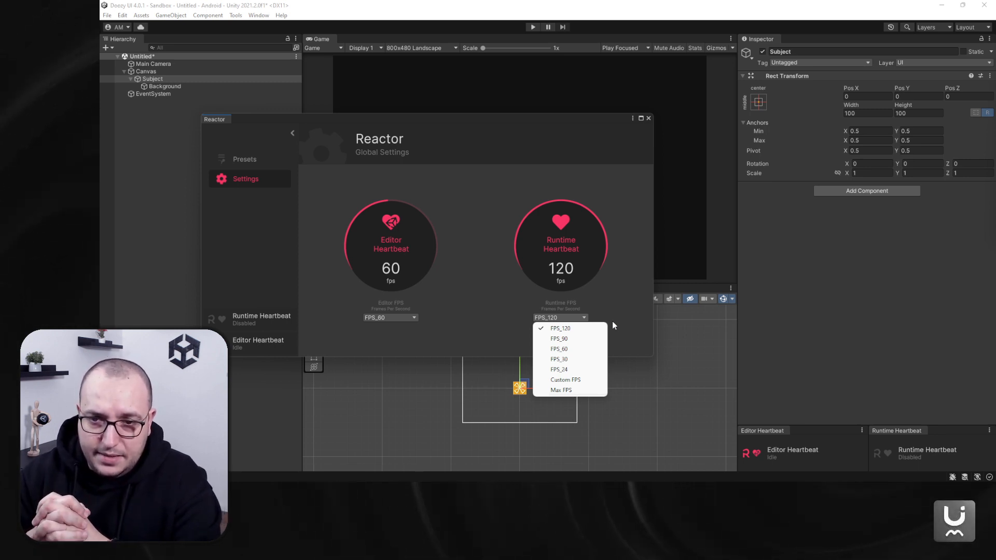
click(559, 338)
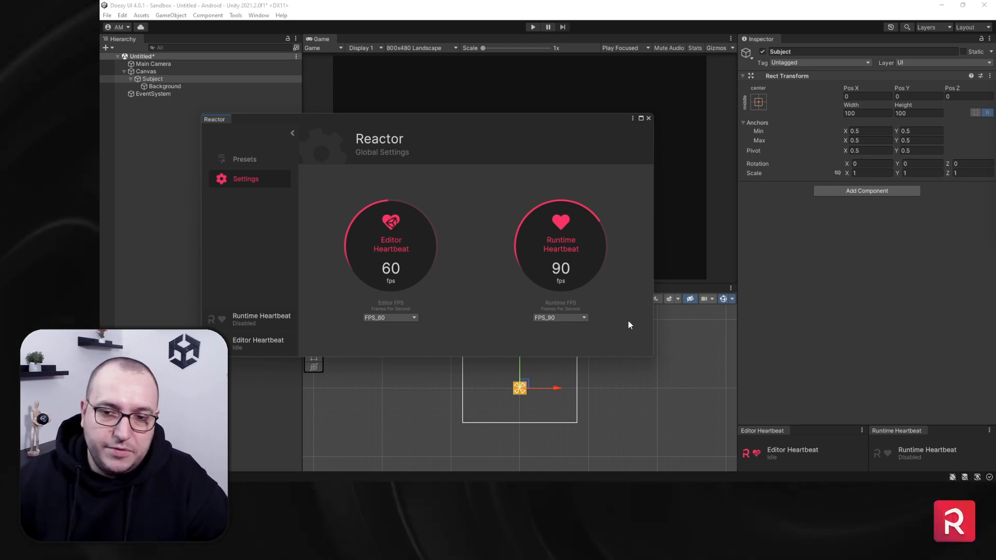
click(550, 318)
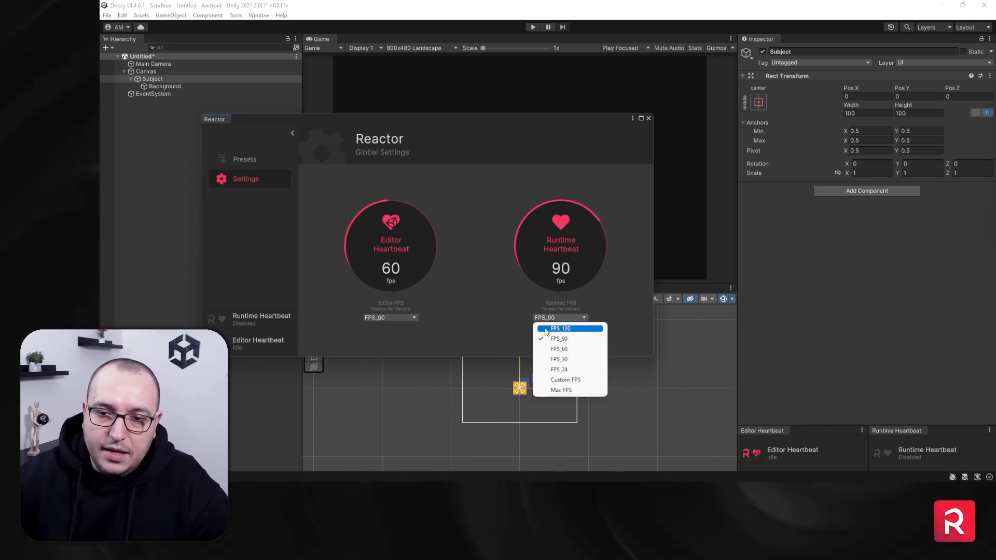
click(569, 359)
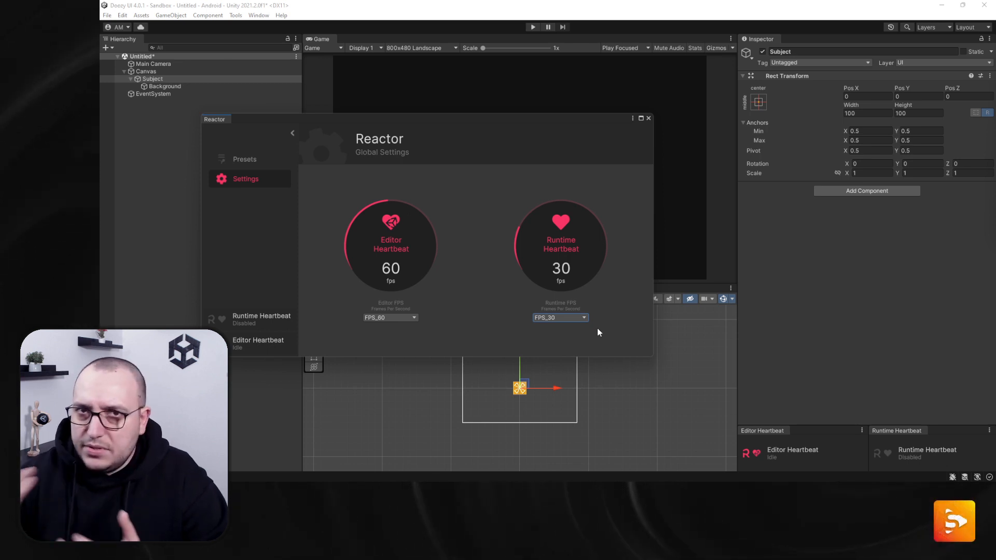
click(565, 317)
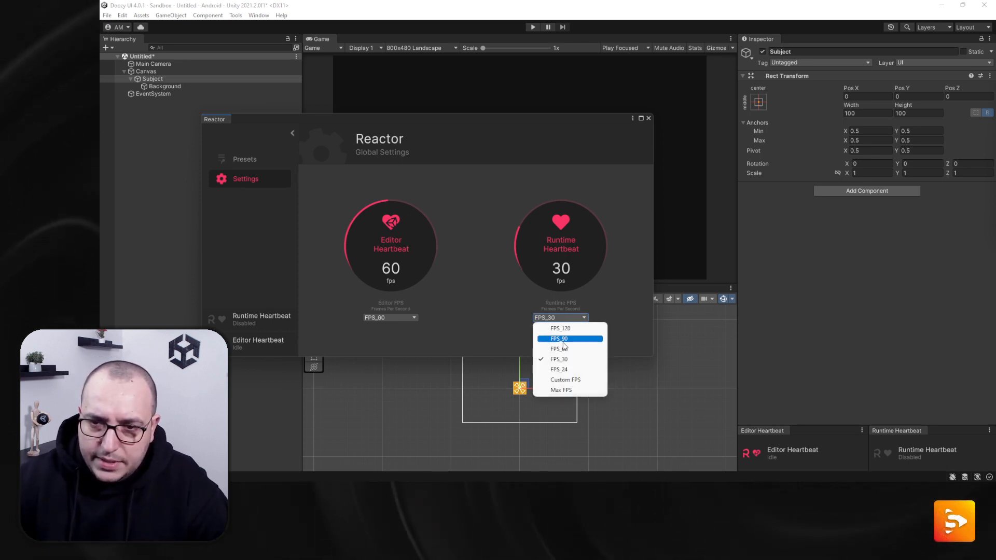
click(562, 339)
click(648, 118)
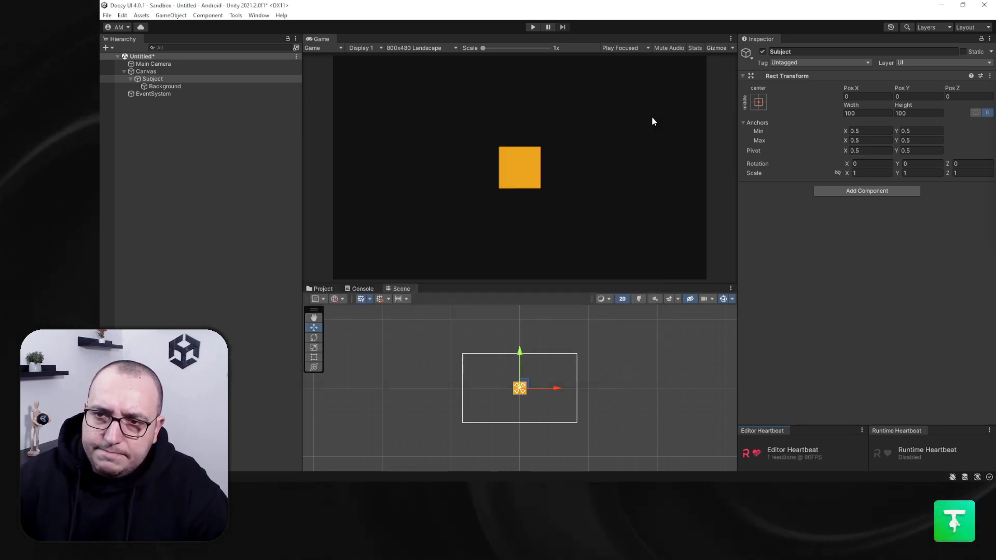
Add Doozy Reactor's UI Animator component to the Subject object.
click(853, 196)
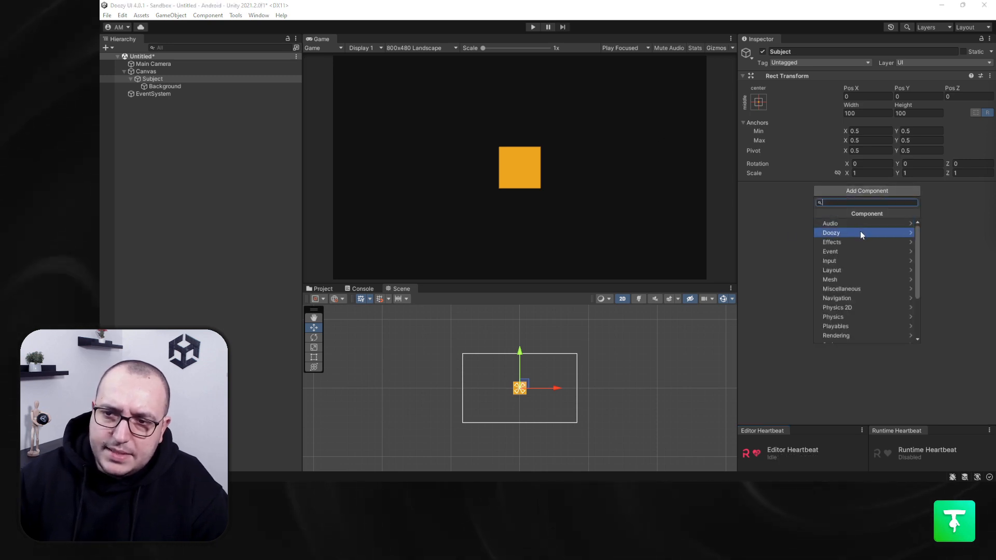
click(860, 231)
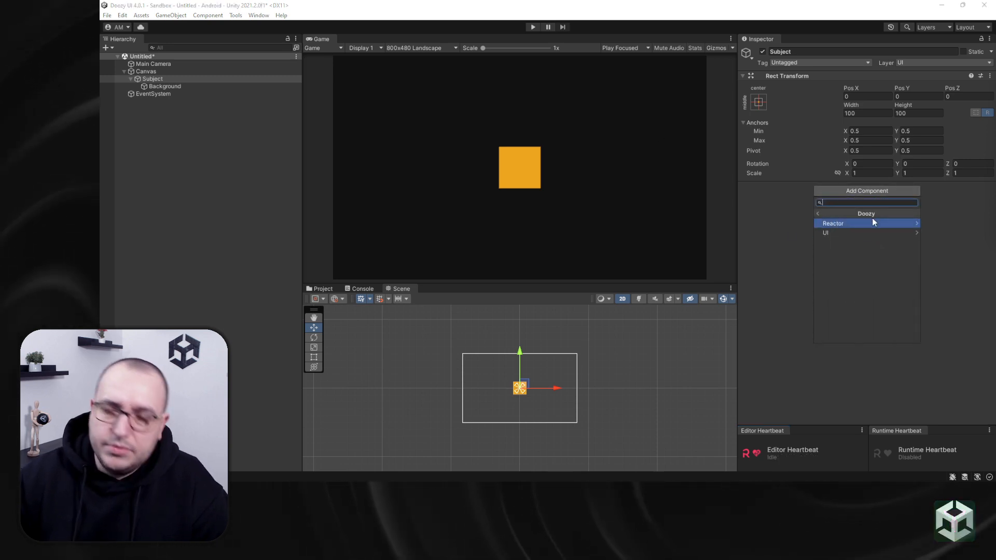
click(872, 224)
click(868, 224)
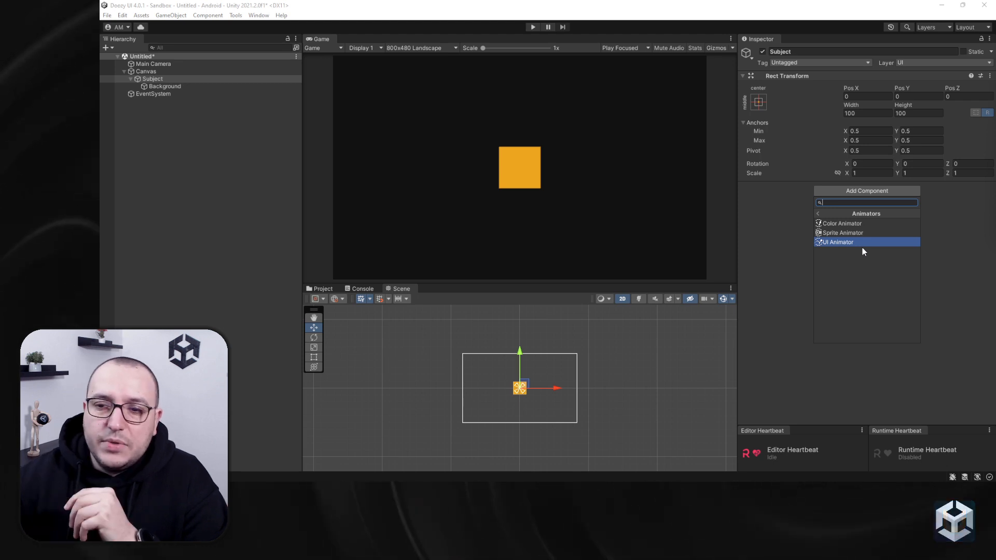
click(859, 242)
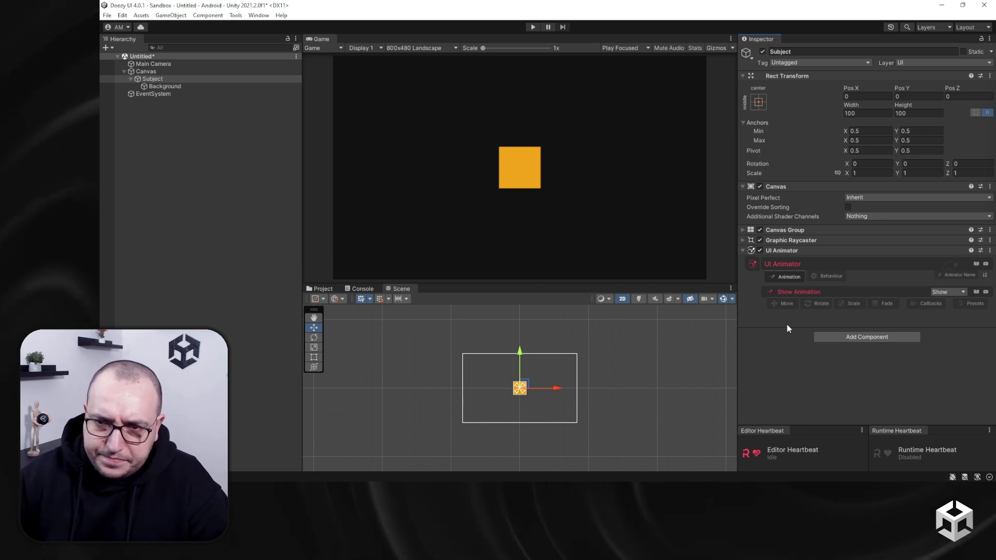
Inspect the Canvas Group and Graphic Raycaster components on Subject, leaving them and the Canvas component collapsed.
click(791, 186)
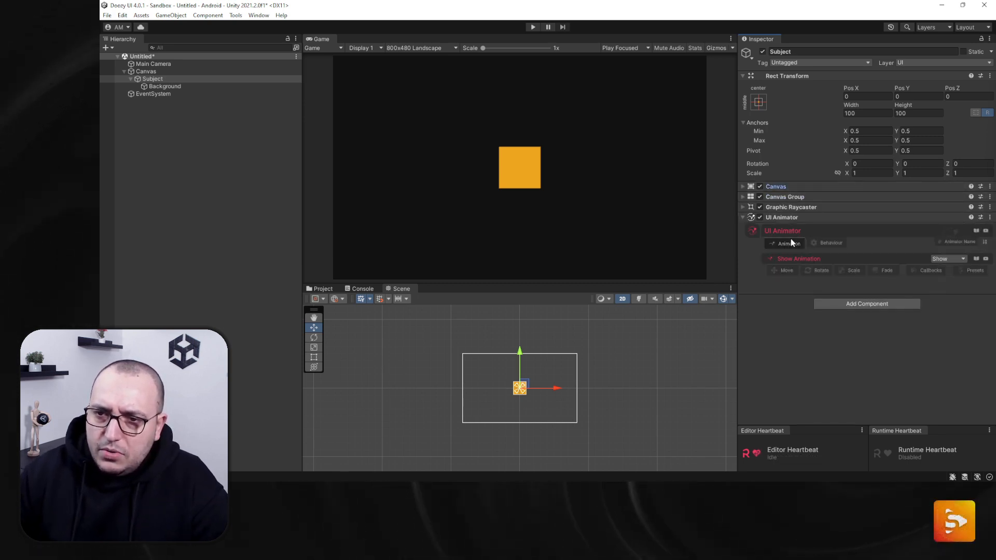
click(791, 197)
click(791, 197)
click(789, 206)
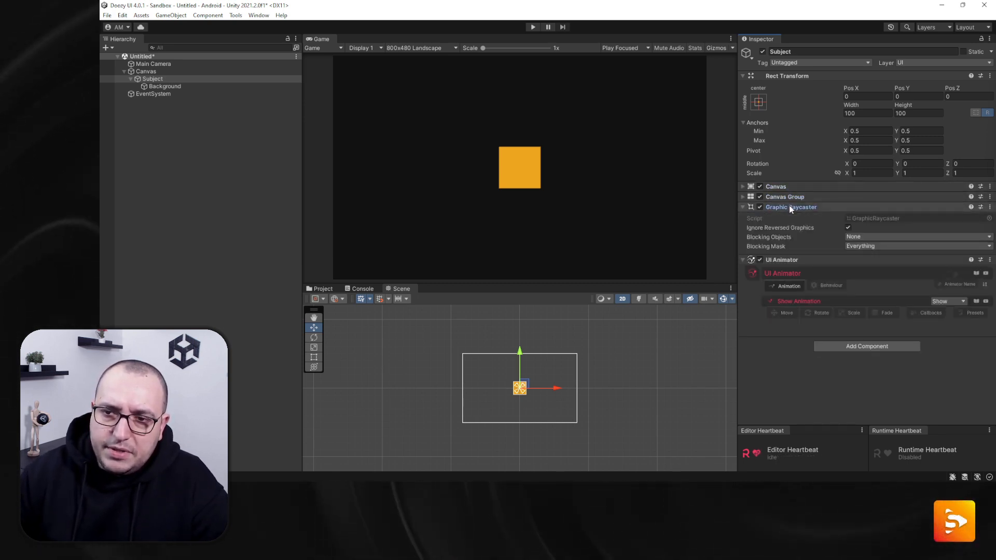
click(790, 206)
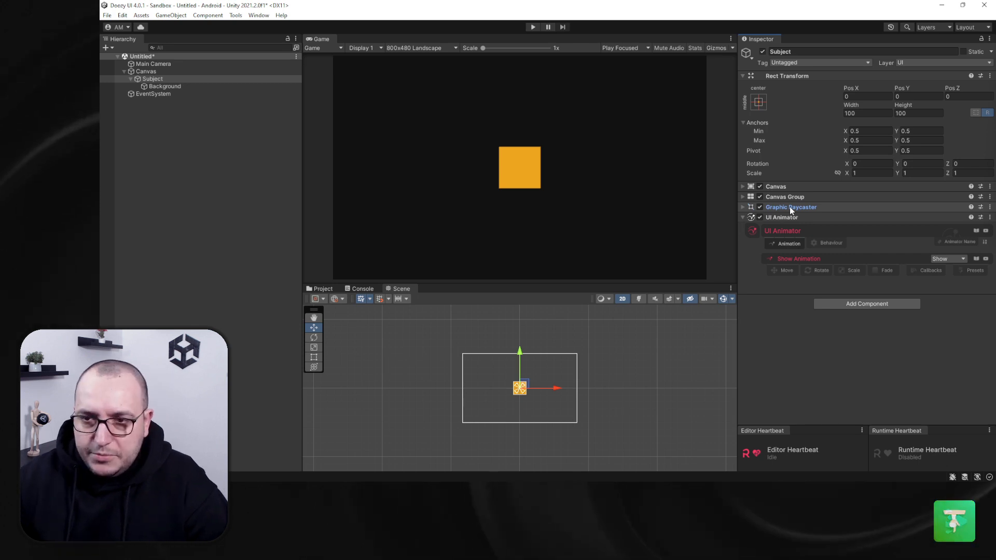
click(789, 207)
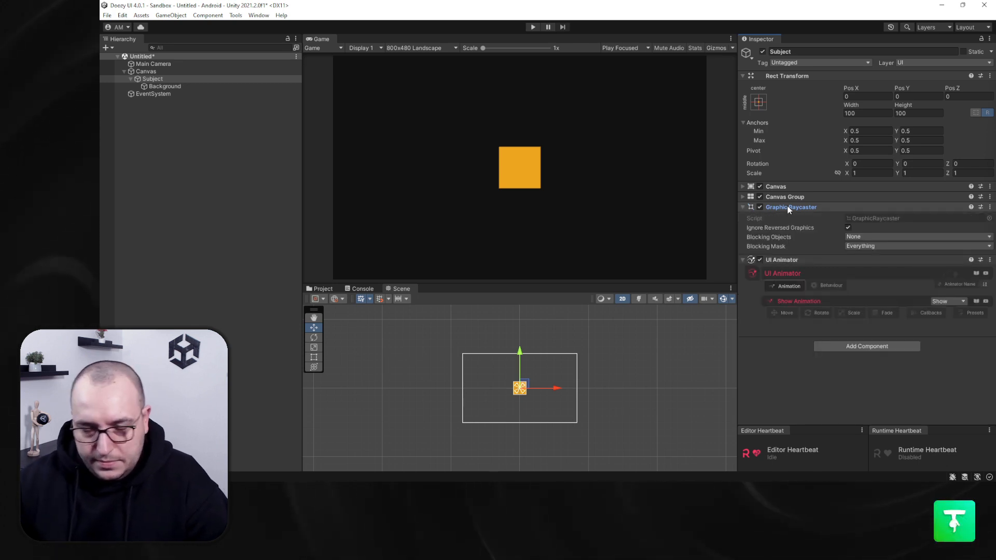
click(787, 206)
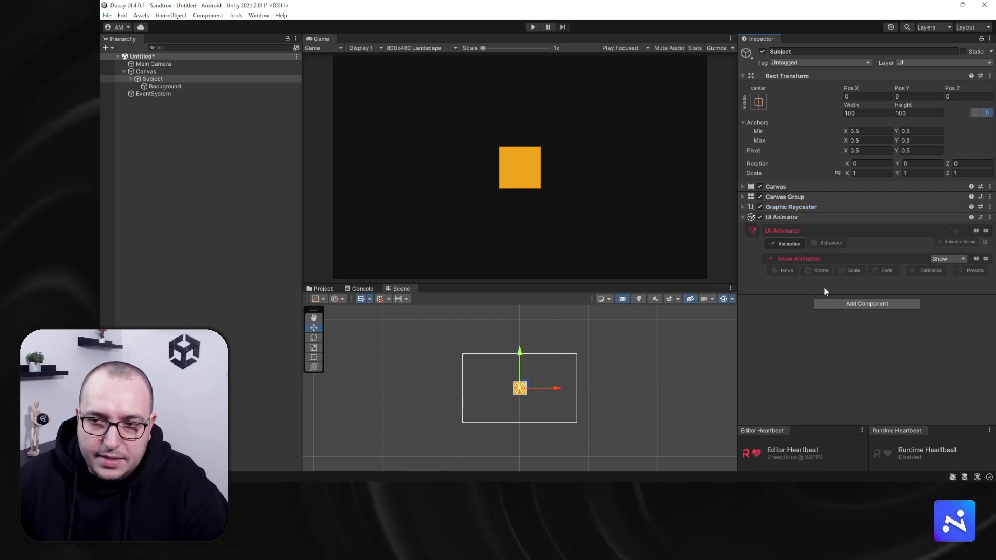
Examine the UI Animator's Behaviour and Animator Name settings and its Move, Rotate, Scale and Fade animation options.
click(824, 243)
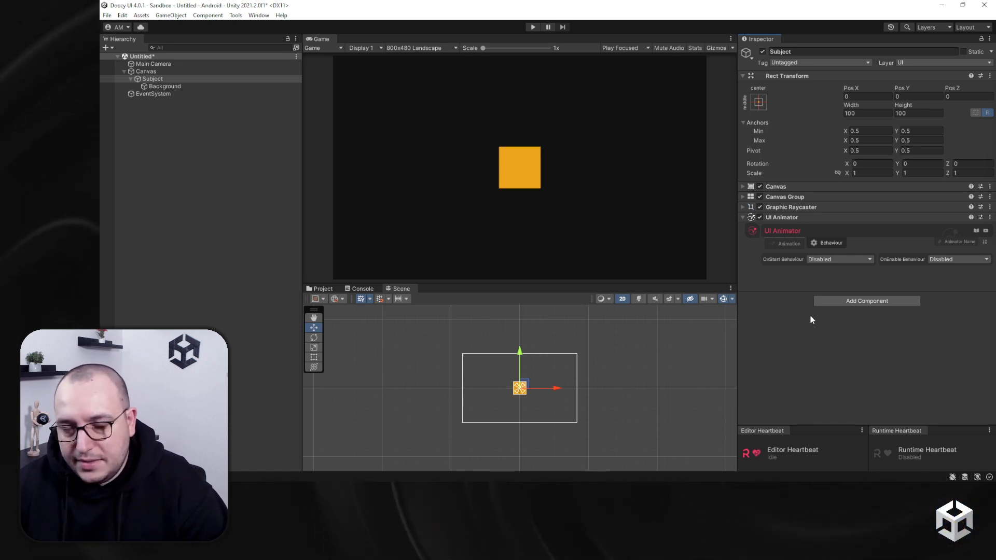
click(943, 242)
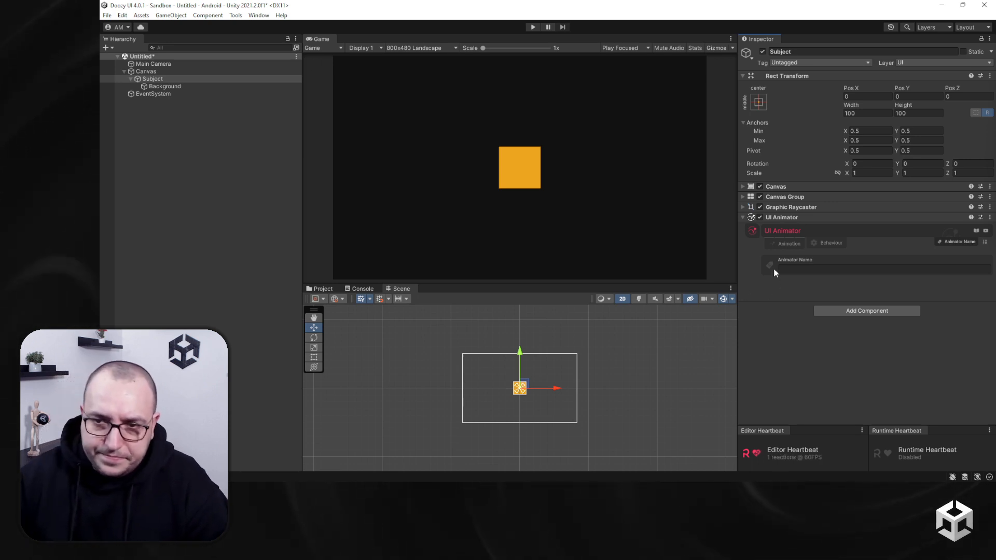
click(772, 245)
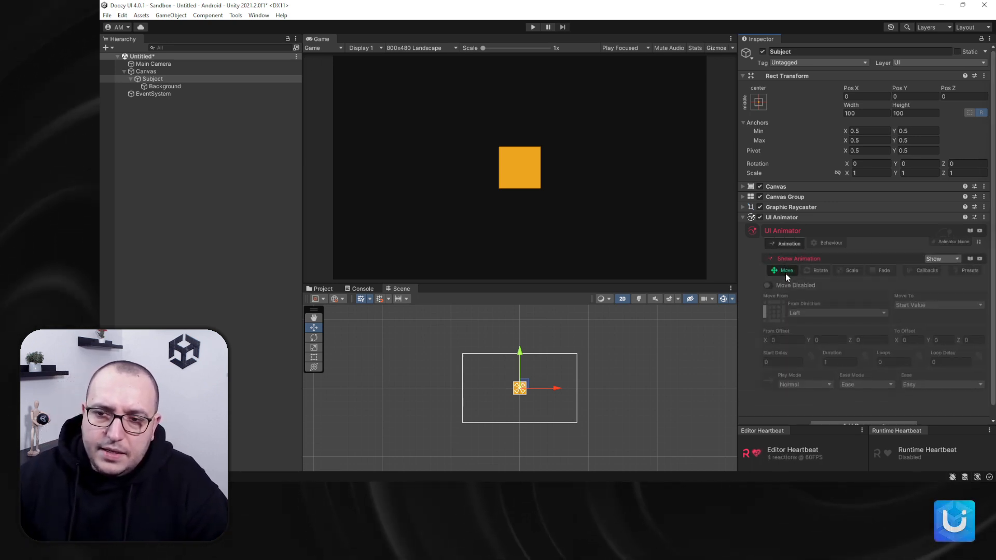
click(812, 271)
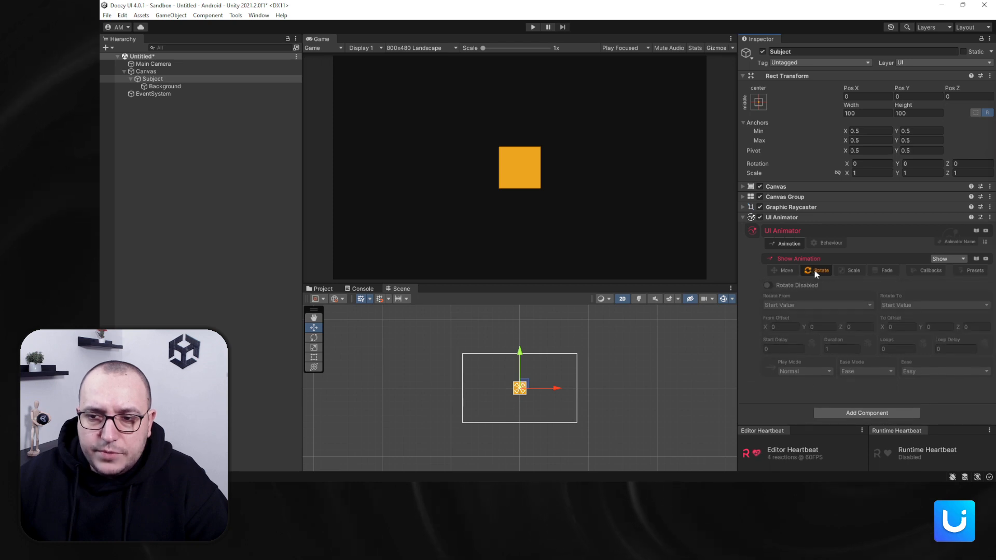
click(852, 271)
click(882, 271)
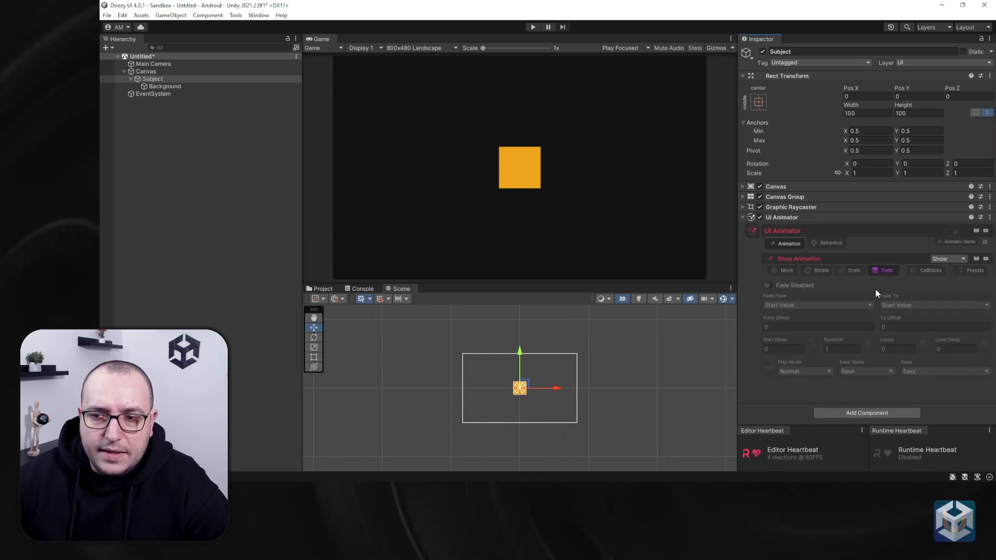
Examine the OnPlay, OnStop and OnFinish callbacks of the Show animation.
click(926, 270)
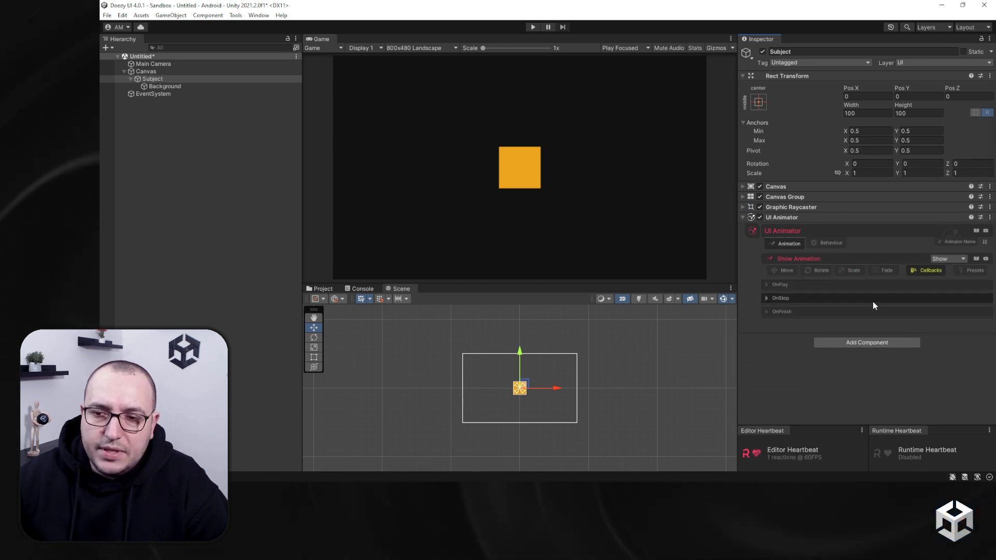
click(830, 287)
click(830, 288)
click(811, 298)
click(812, 298)
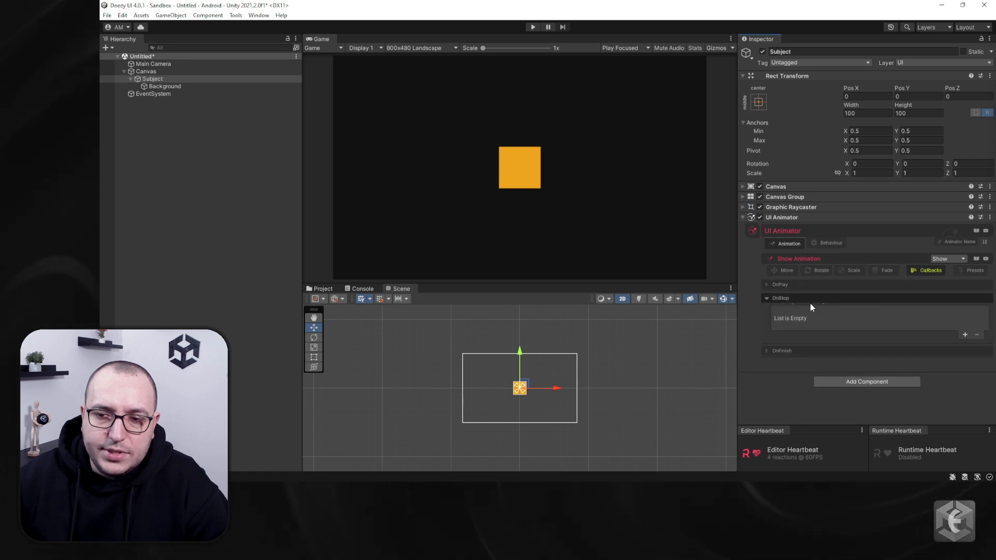
click(790, 311)
click(781, 311)
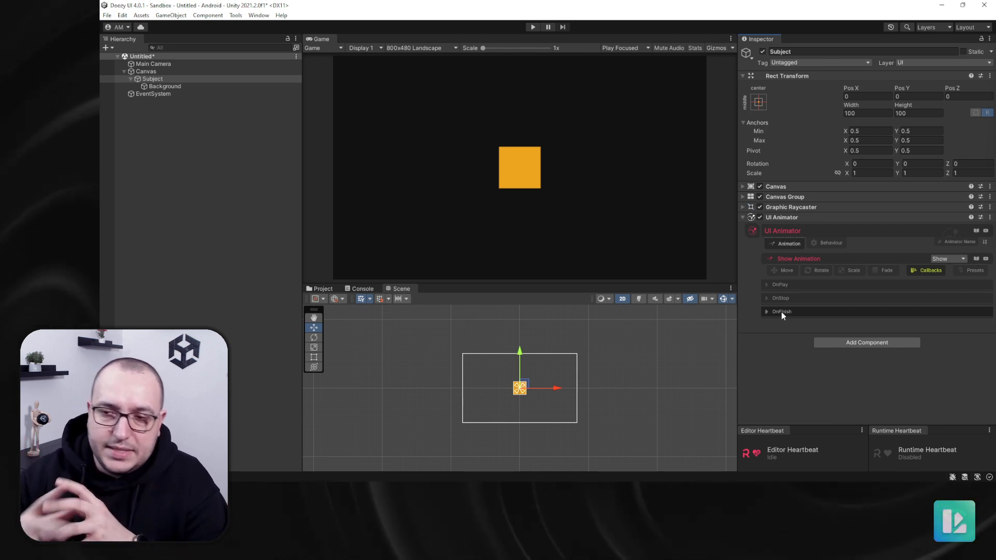
Look through the UI Animator's preset categories and available animation types, keeping the Back category and the Show type.
click(971, 270)
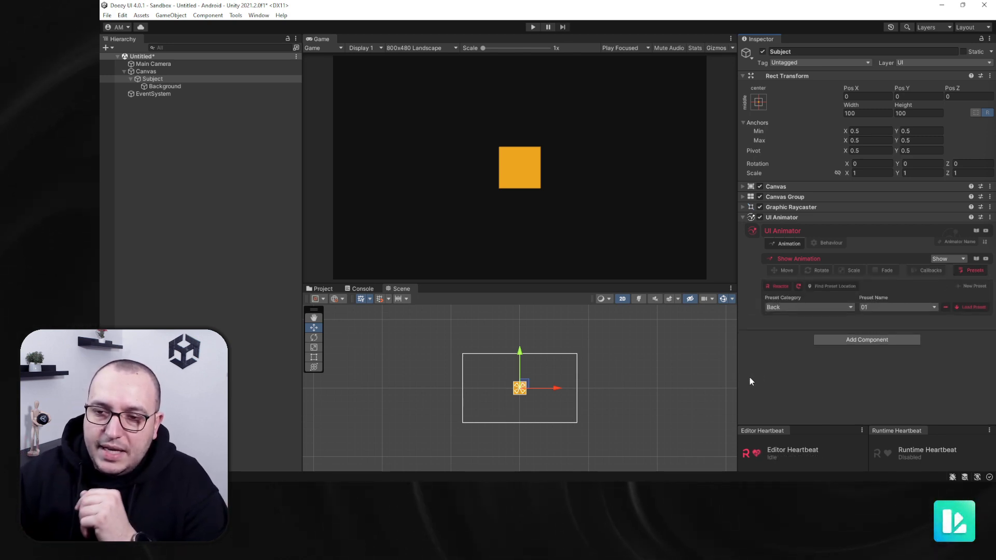
click(783, 307)
click(785, 329)
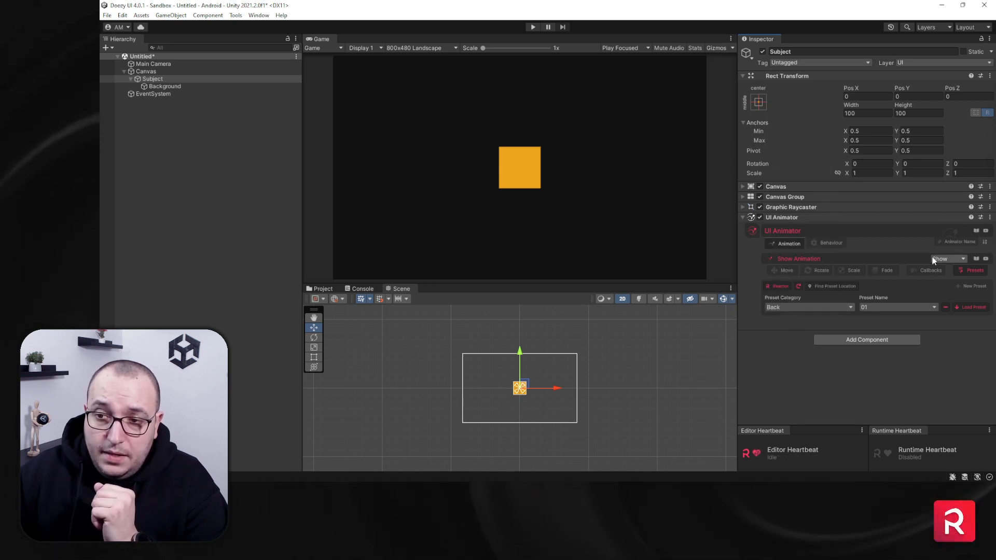
click(794, 270)
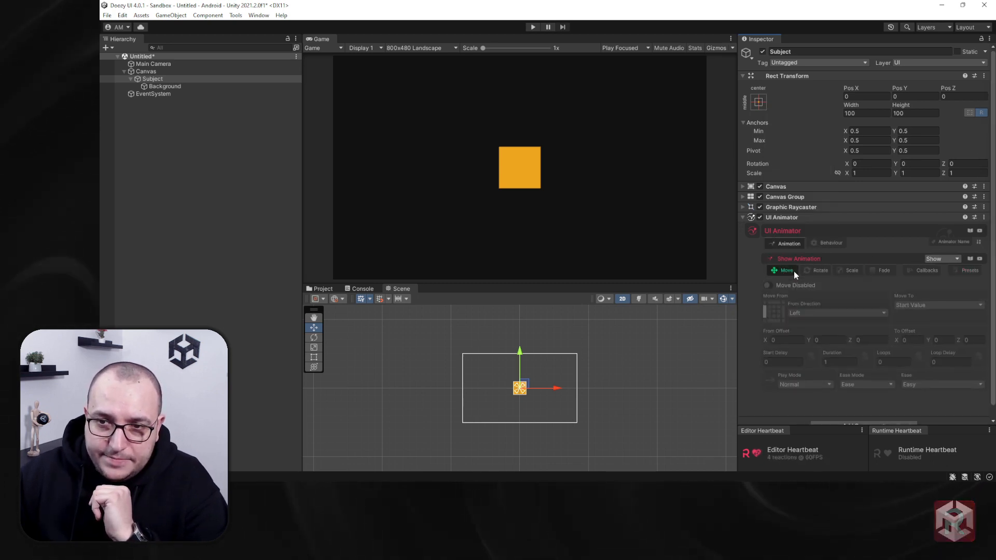
click(794, 270)
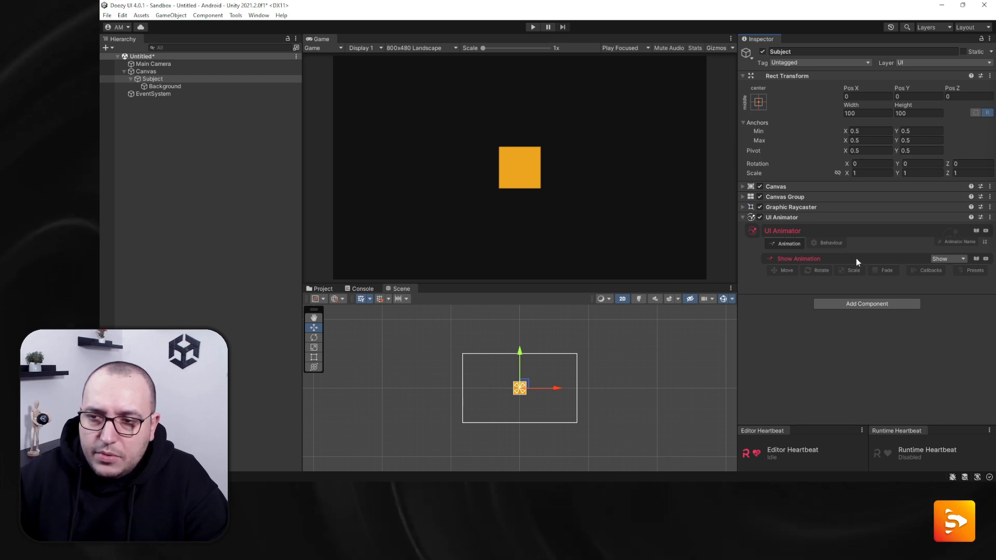
click(948, 259)
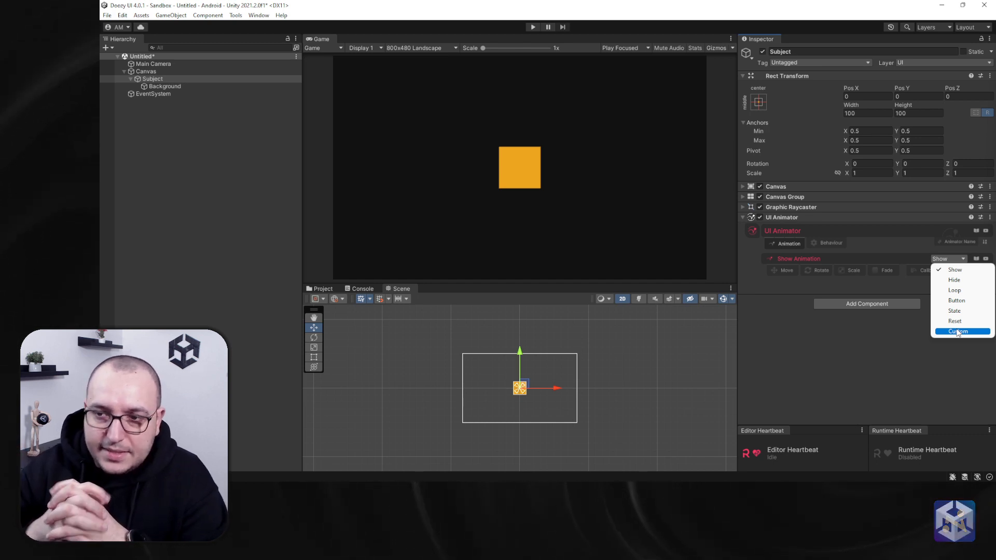
click(952, 270)
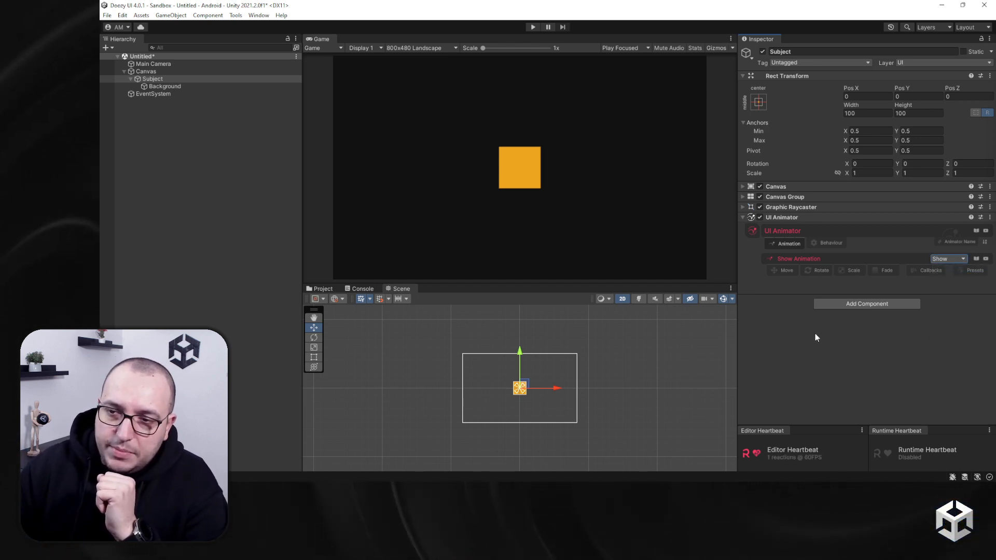
Enable Move on the Show animation, keeping Left as the From Direction.
click(776, 272)
click(767, 287)
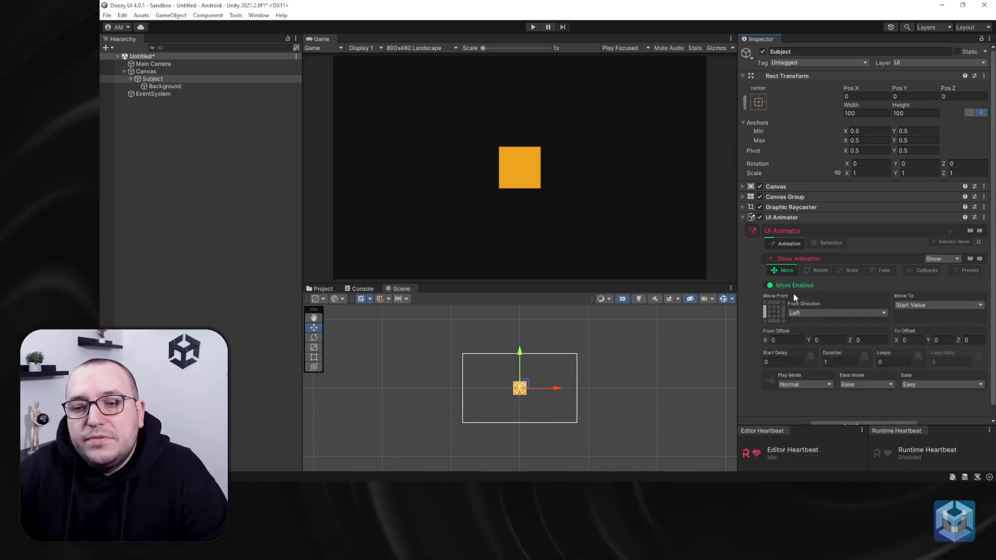
click(780, 313)
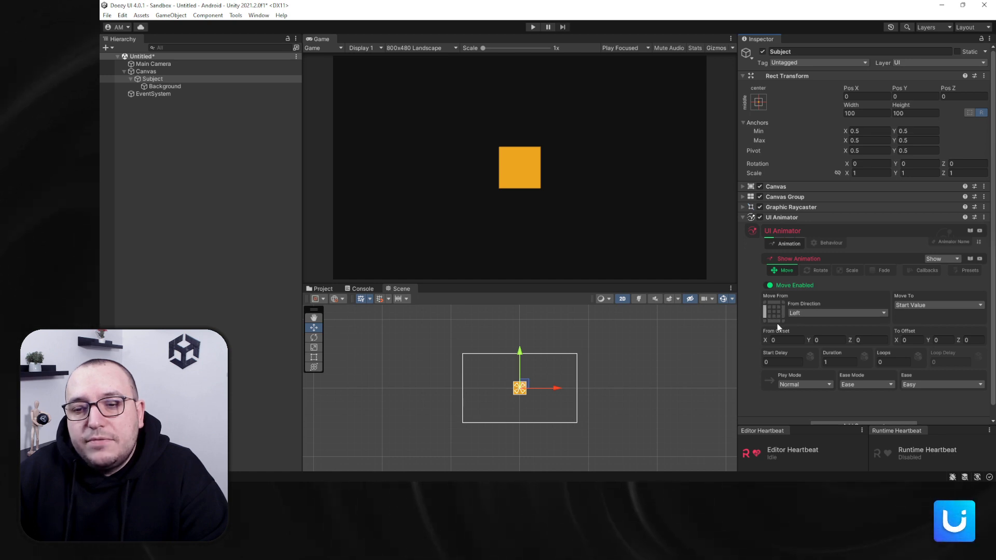
click(768, 303)
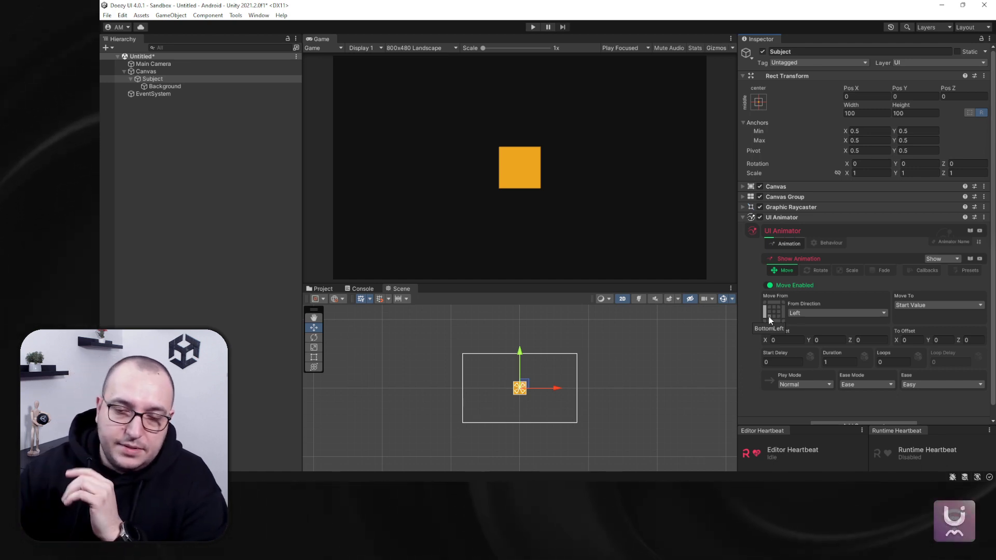
Enter Play mode and preview the Show animation forward and in reverse.
click(535, 28)
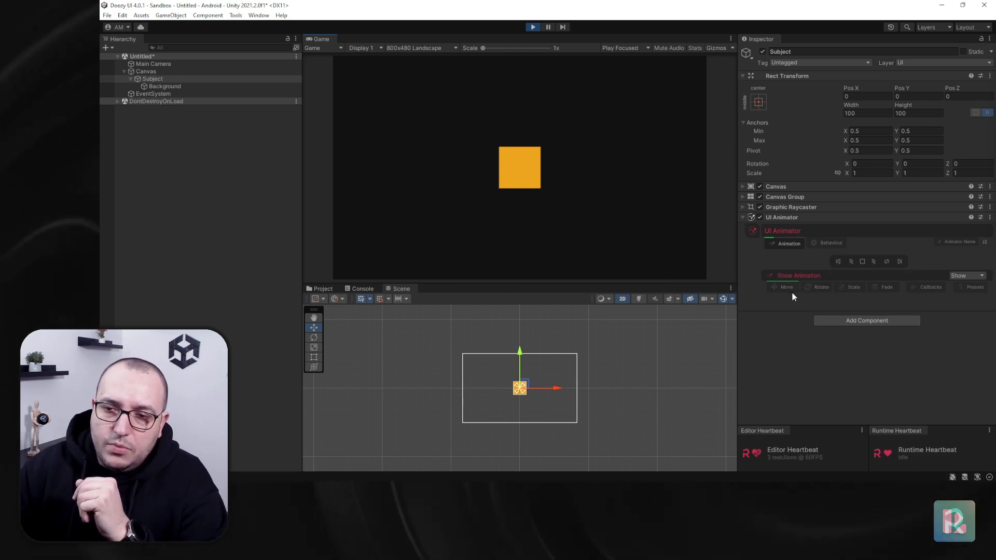
click(850, 262)
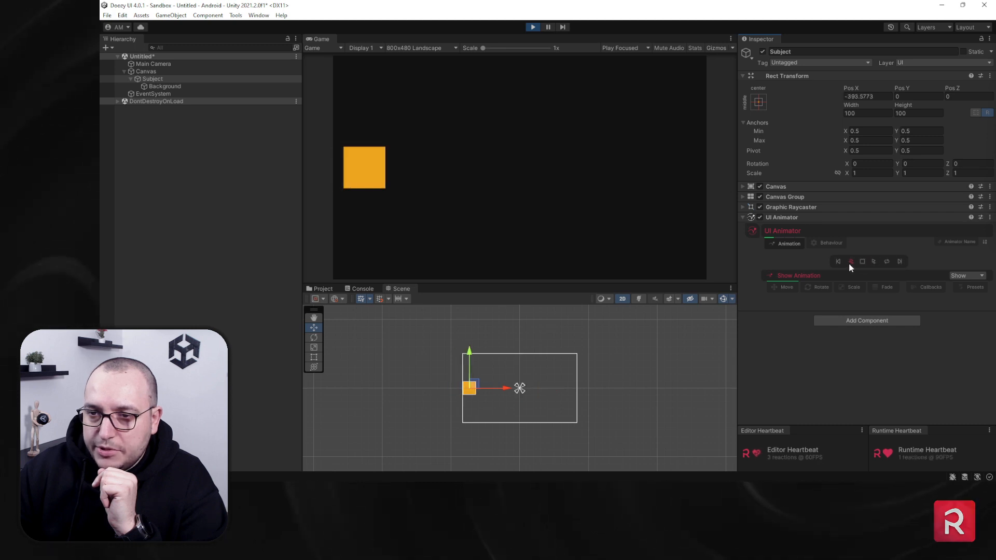
click(873, 262)
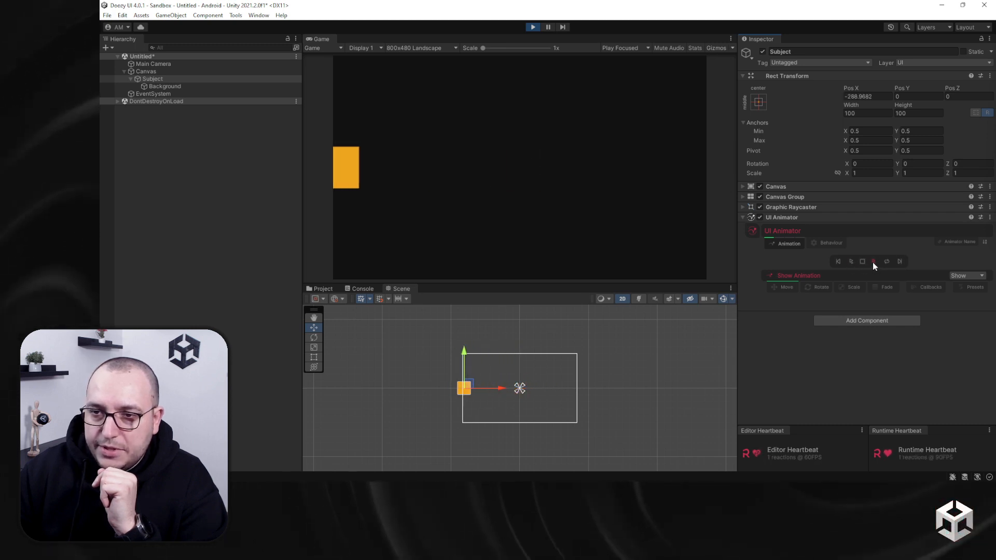
Jump the Show animation to its last frame and back to its first frame.
scroll(459, 393, up, 4)
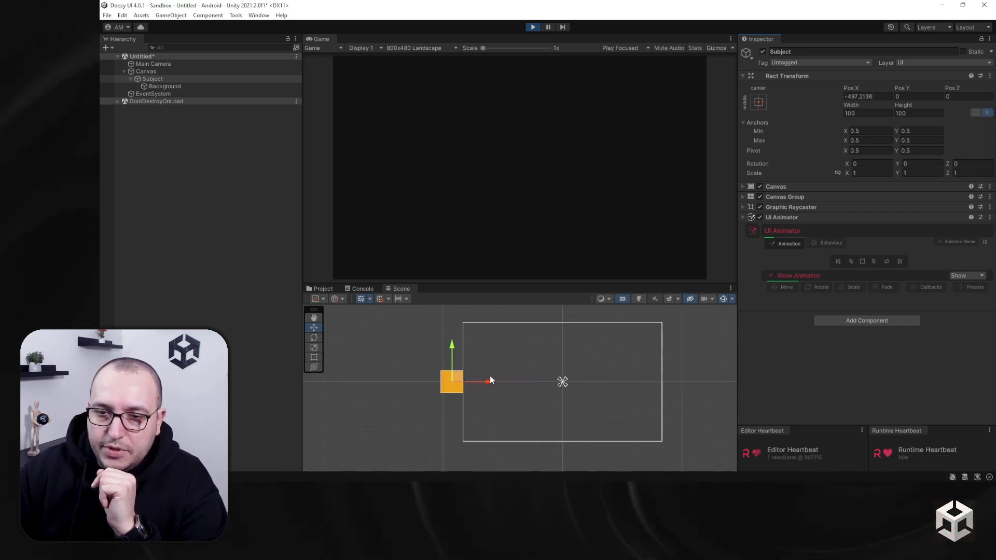
click(901, 261)
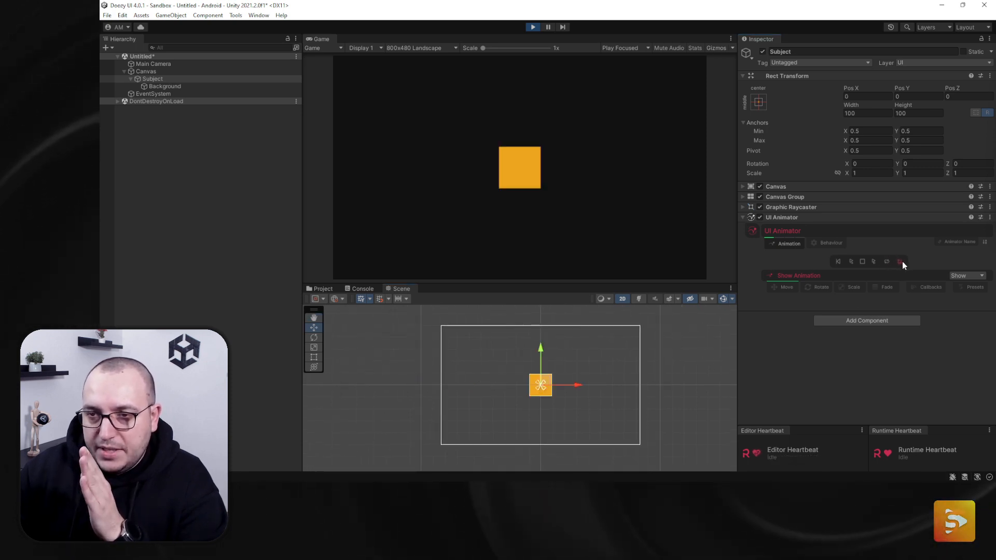
click(840, 263)
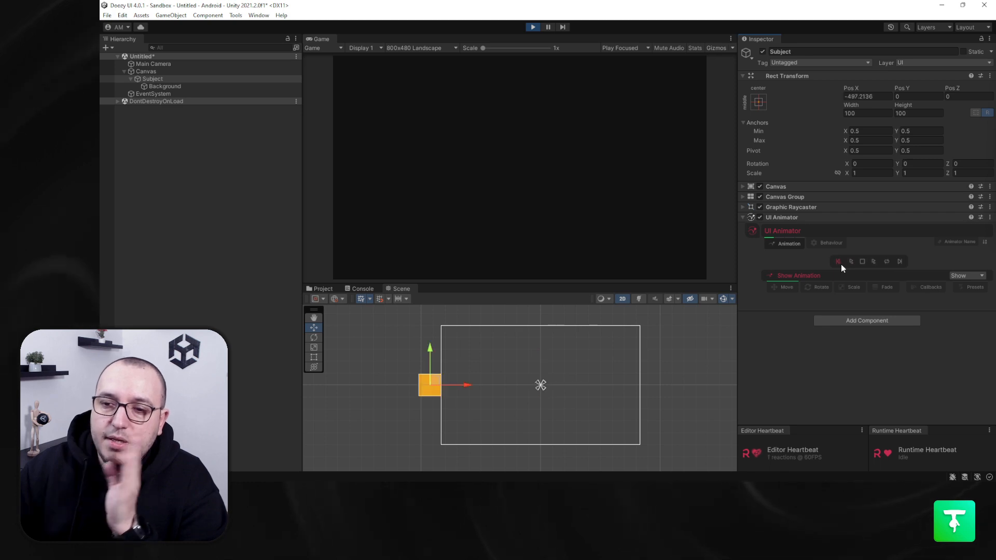
Preview the Show animation forward and in reverse, stopping it midway, resuming it and reversing its direction.
click(851, 262)
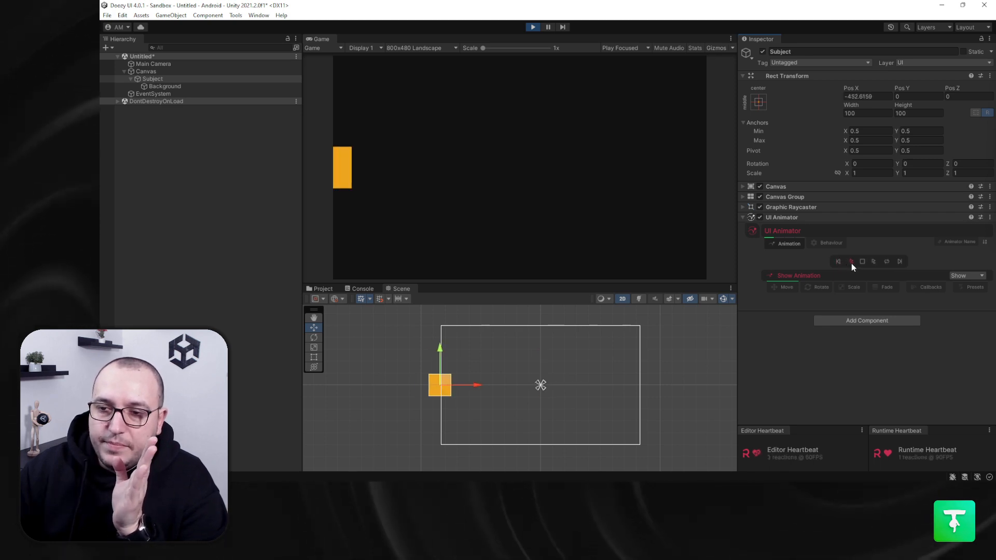
click(873, 261)
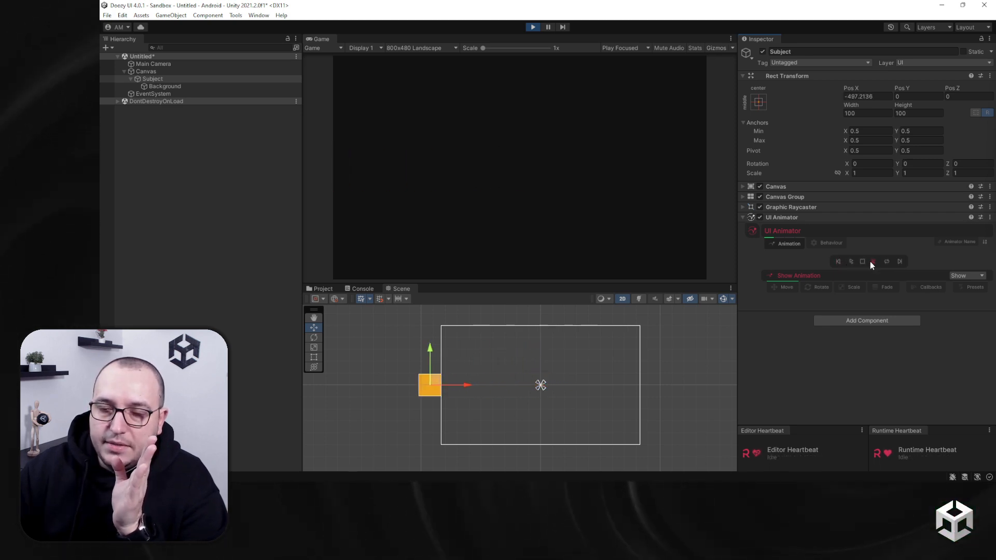
click(862, 261)
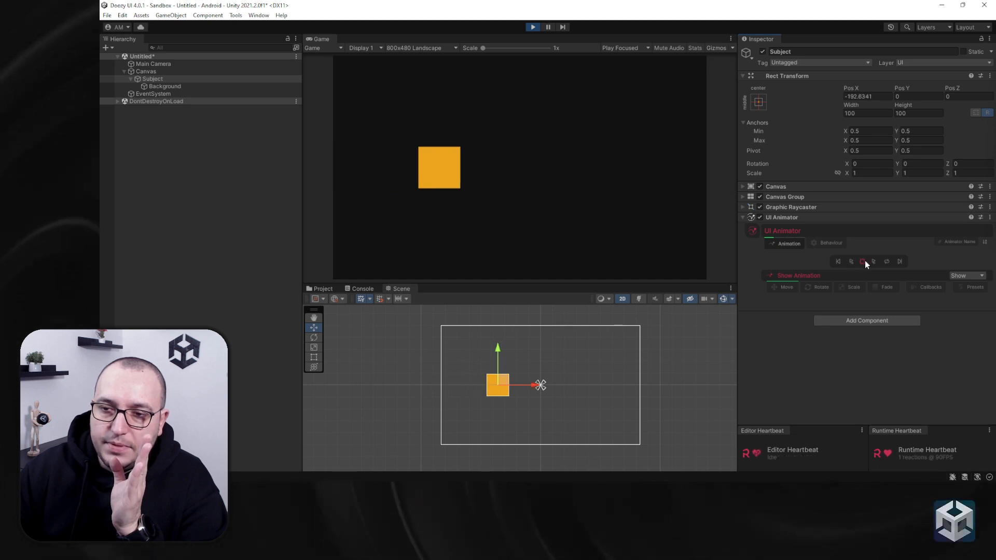
click(850, 262)
click(849, 262)
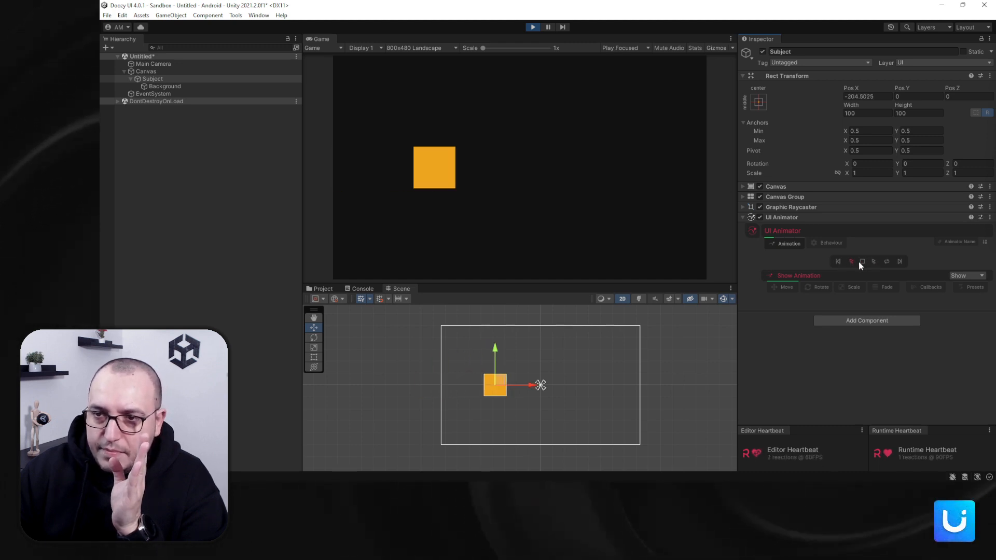
click(885, 262)
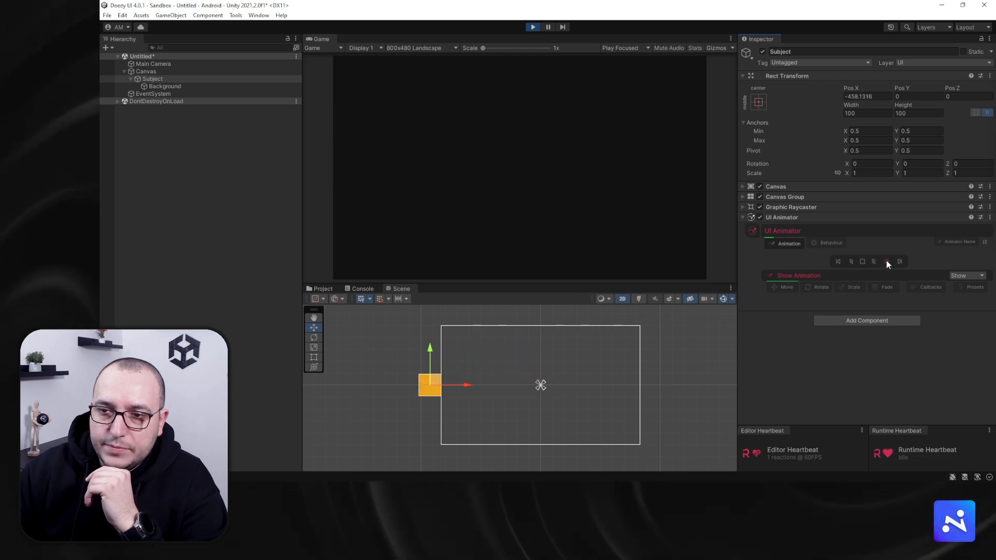
click(851, 262)
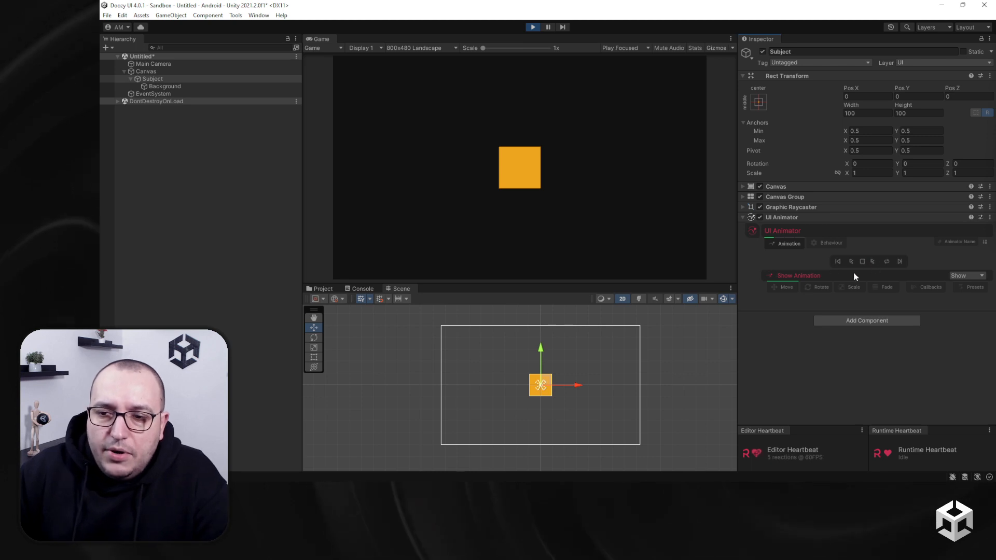
Set the Show animation's Move From Direction to Right and jump to its first frame.
click(778, 289)
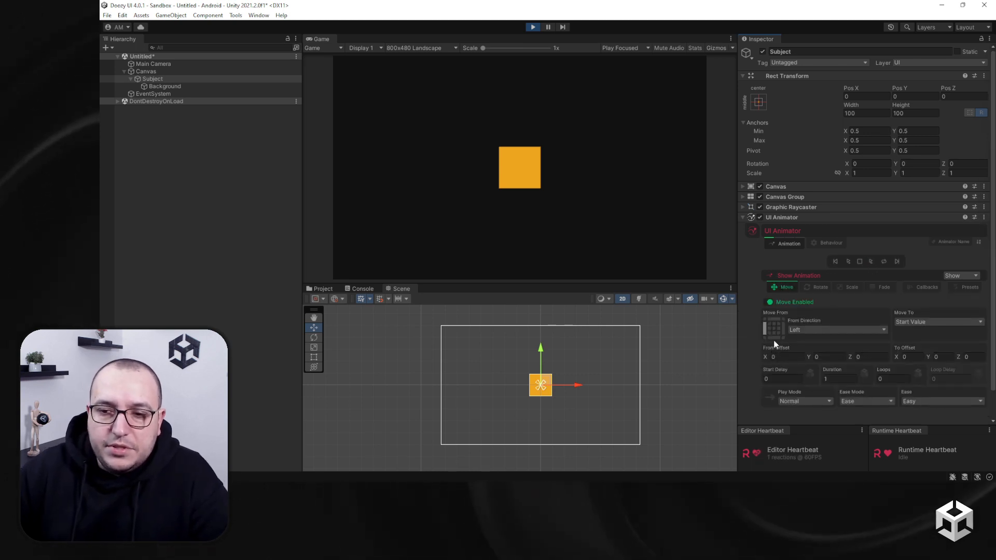
click(782, 329)
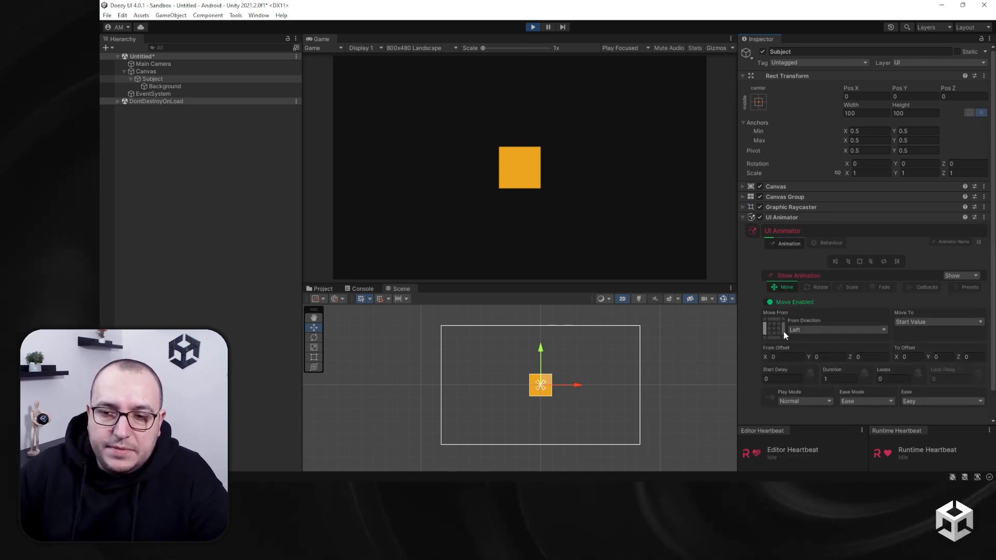
click(835, 262)
scroll(664, 400, up, 15)
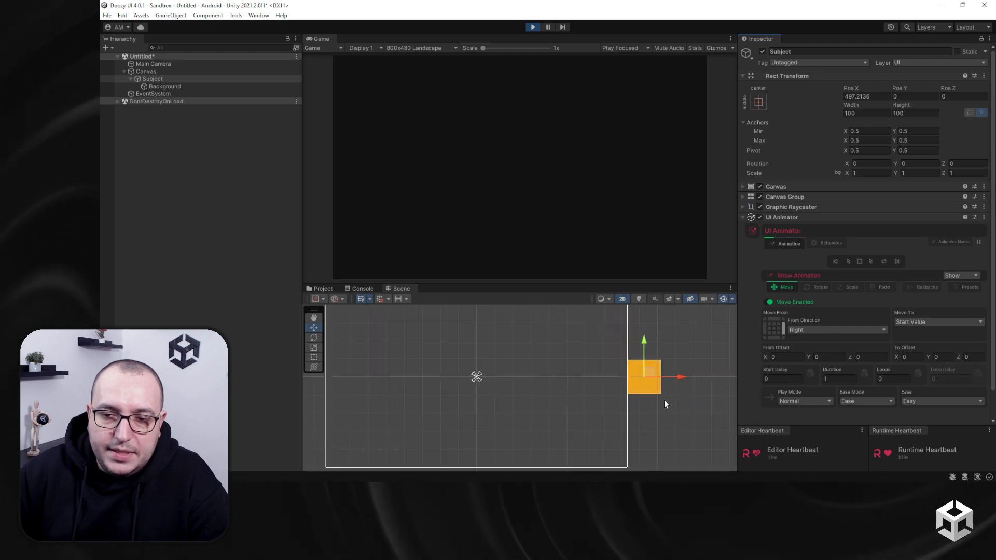
Examine in the Scene view how the Subject's edge lines up with the canvas boundary at the animation's Right start position.
middle_drag(587, 345, 602, 371)
scroll(602, 371, down, 14)
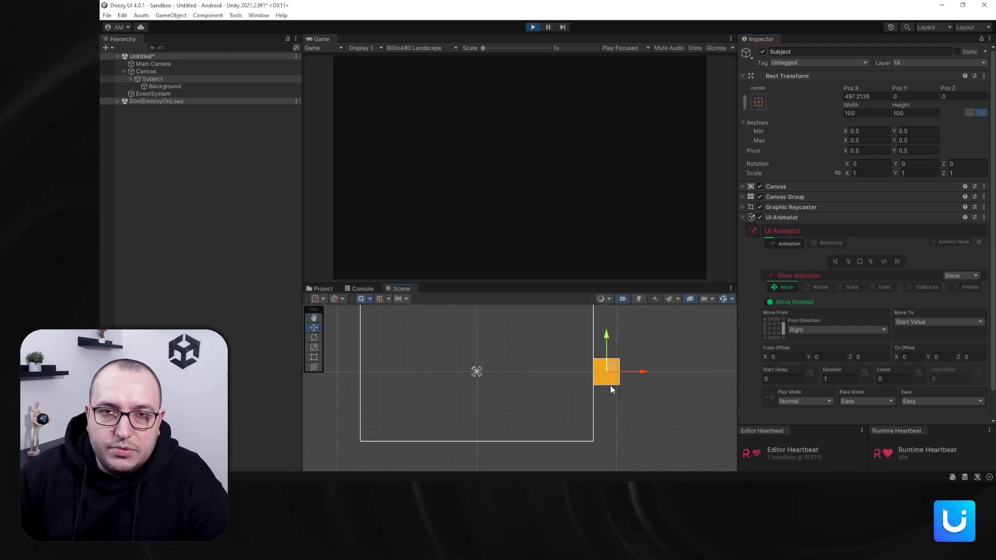
scroll(609, 384, down, 5)
scroll(577, 372, up, 4)
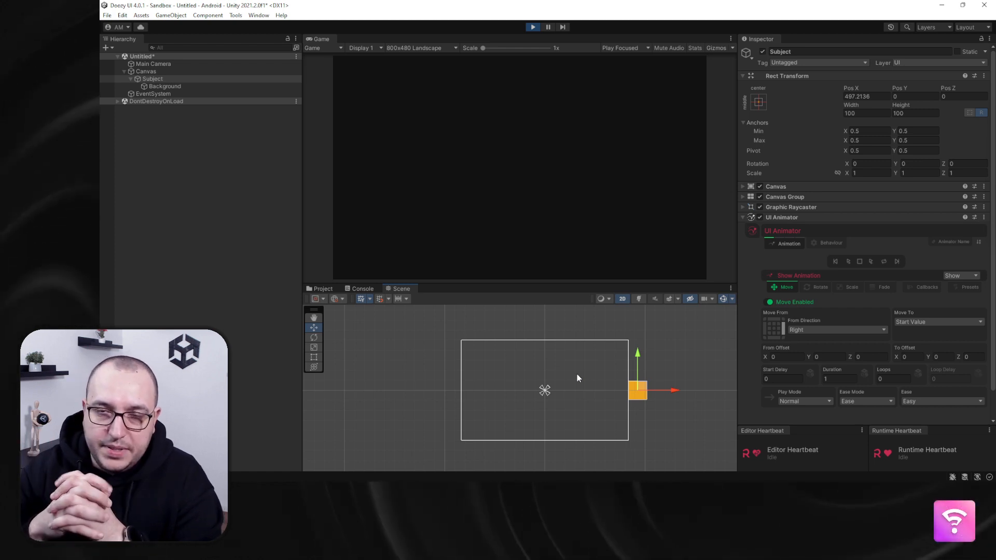
click(847, 262)
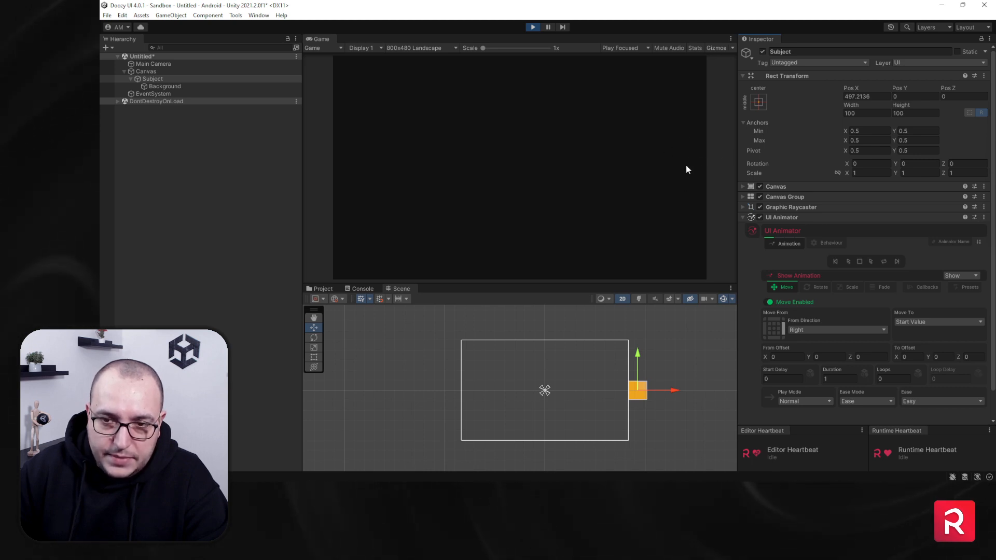
scroll(620, 400, up, 5)
middle_drag(637, 375, 603, 348)
scroll(586, 338, up, 5)
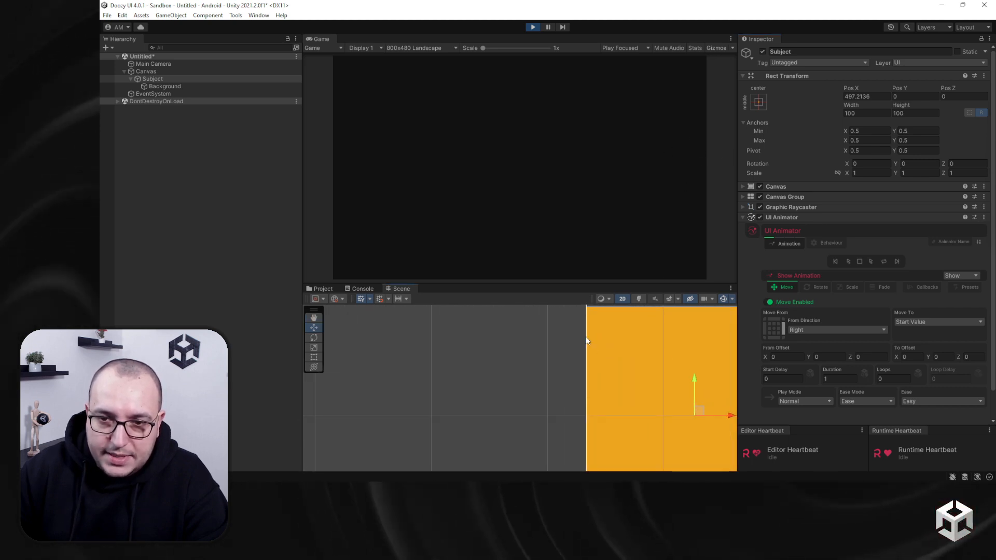
scroll(586, 374, down, 8)
scroll(562, 389, down, 2)
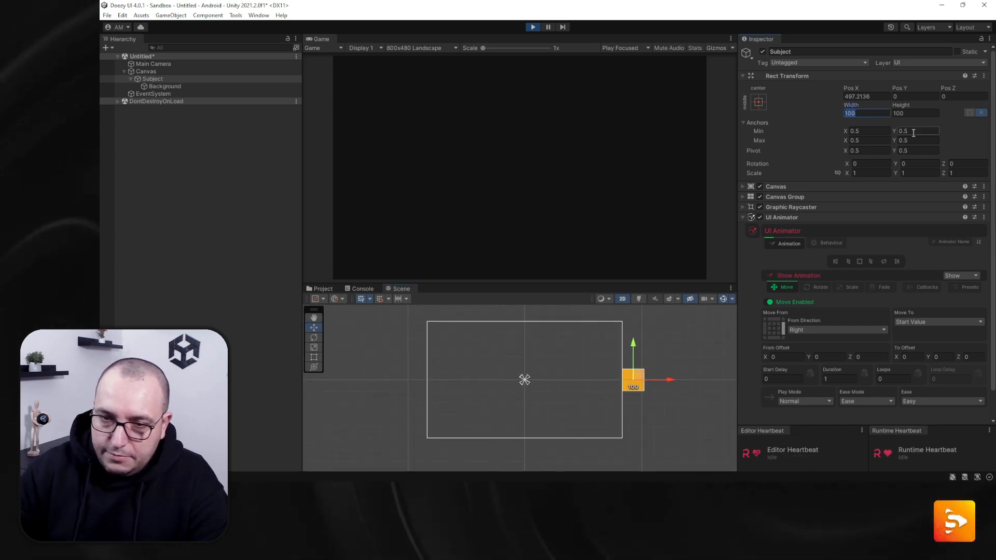
Set the Subject's width and height to 300 and preview the Show animation from its first frame, in reverse and forward.
text(300)
click(922, 112)
text(300)
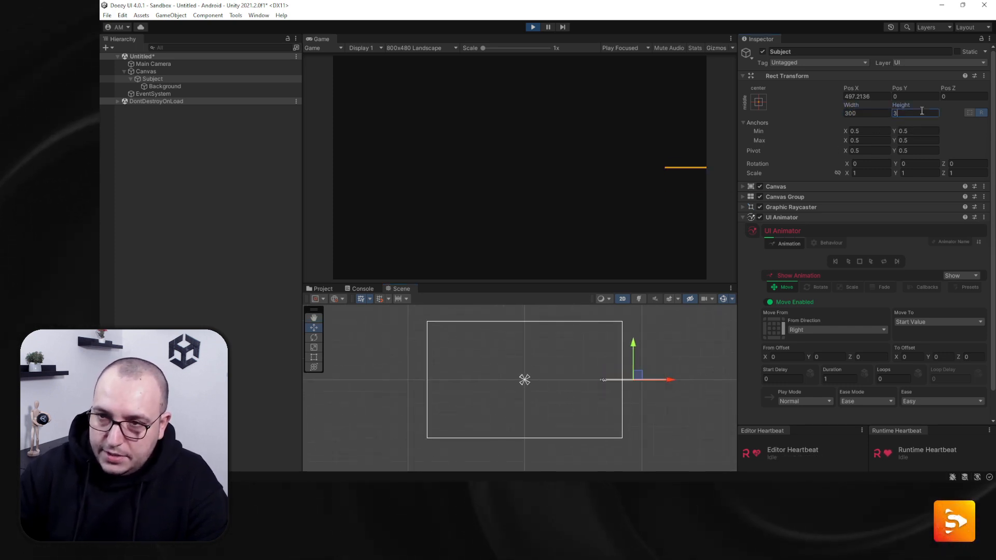
click(835, 262)
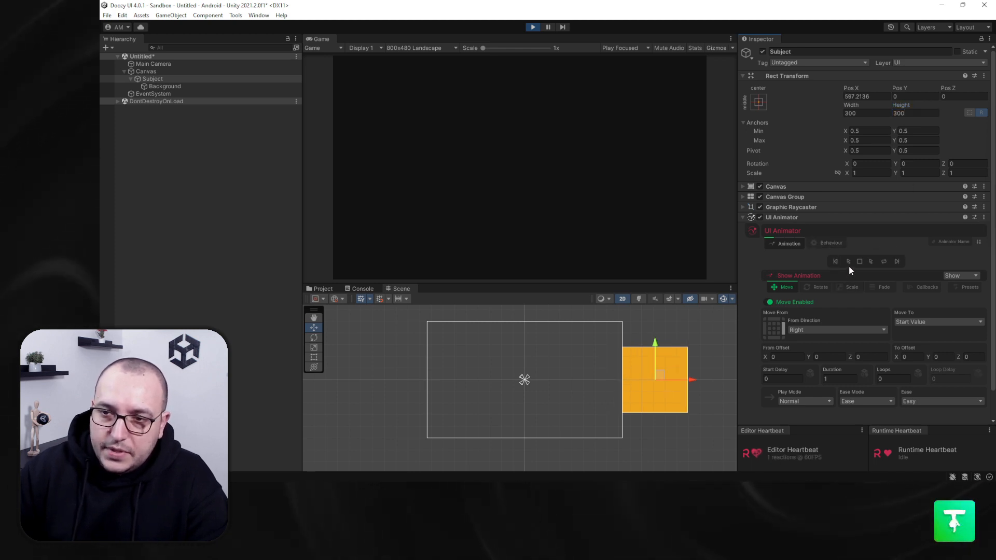
click(870, 261)
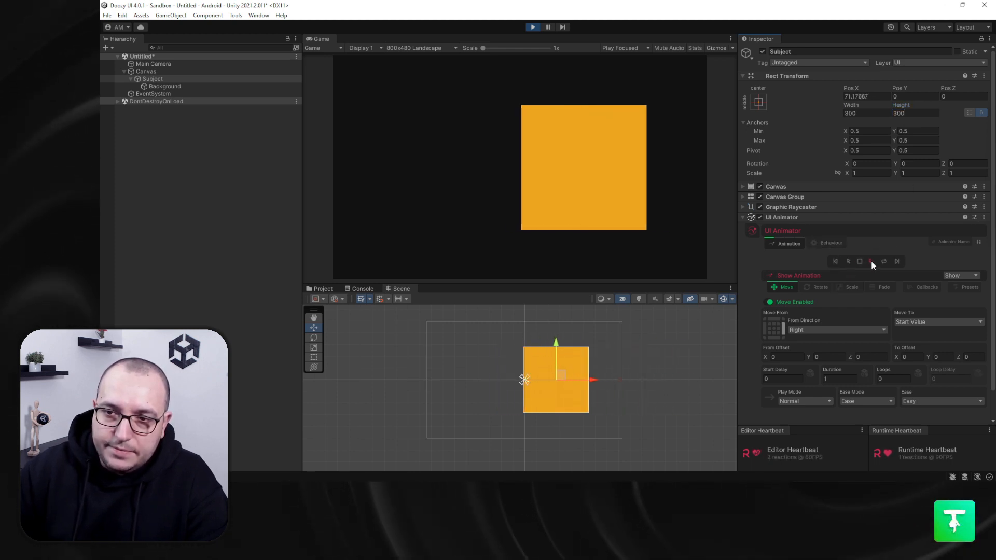
click(848, 261)
Resize the Subject to a width of 30 and a height of 600, and preview the Show animation in reverse and forward.
click(865, 113)
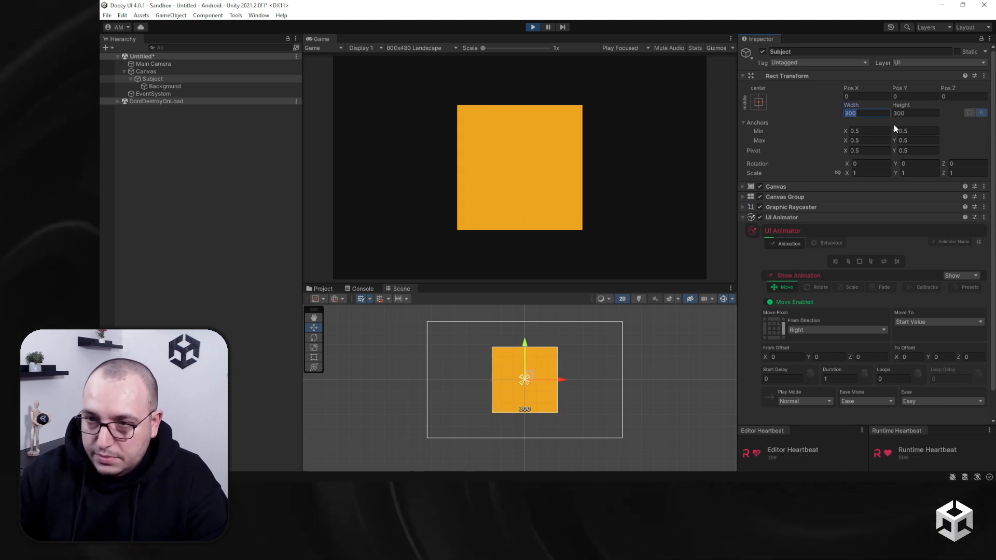
text(30)
click(926, 113)
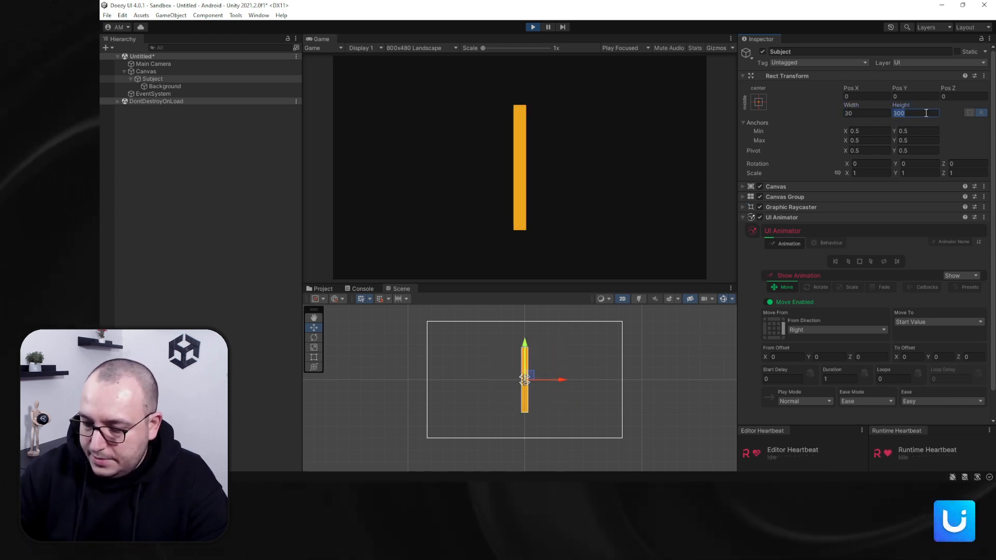
text(600)
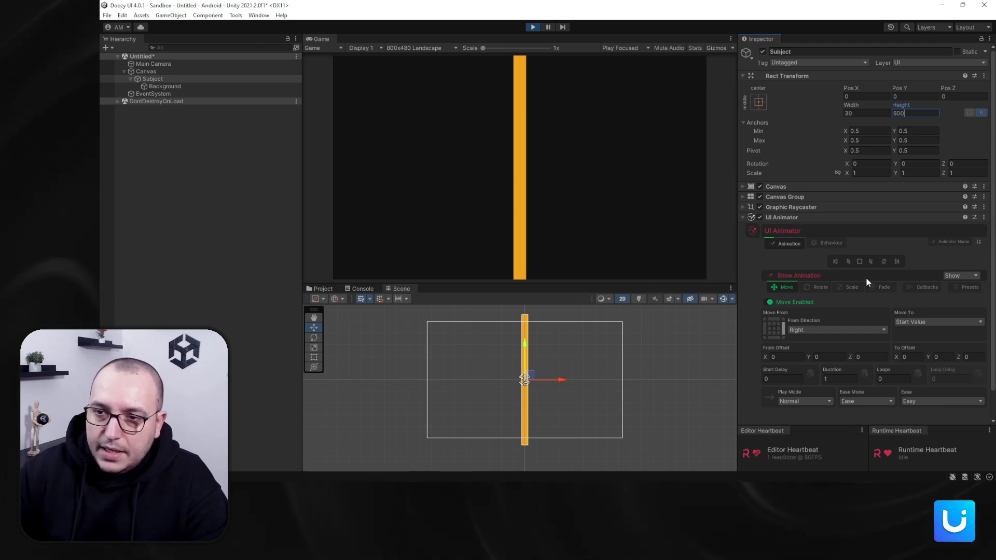
click(869, 261)
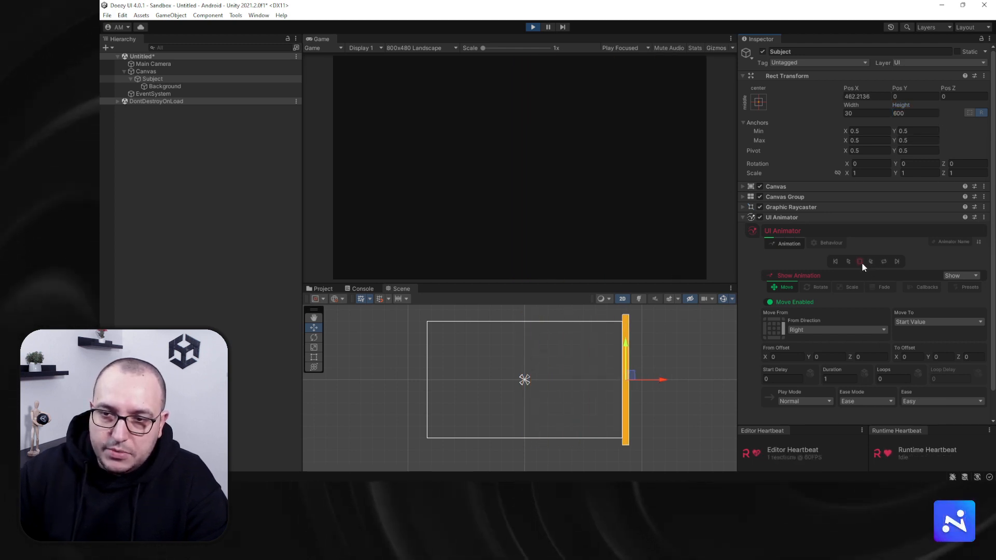
click(849, 262)
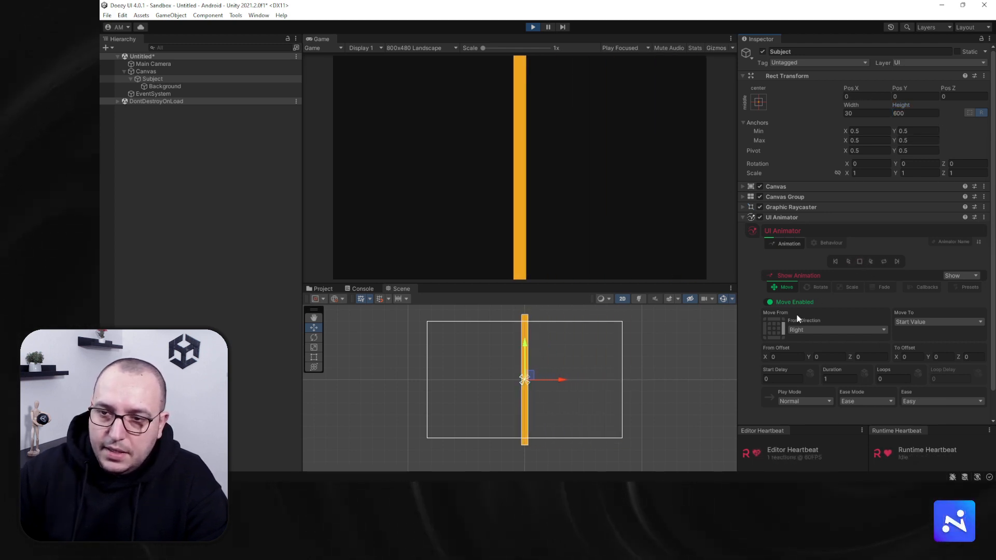
Set the Show animation's Move From Direction to Top and preview it forward and in reverse.
click(772, 320)
click(850, 262)
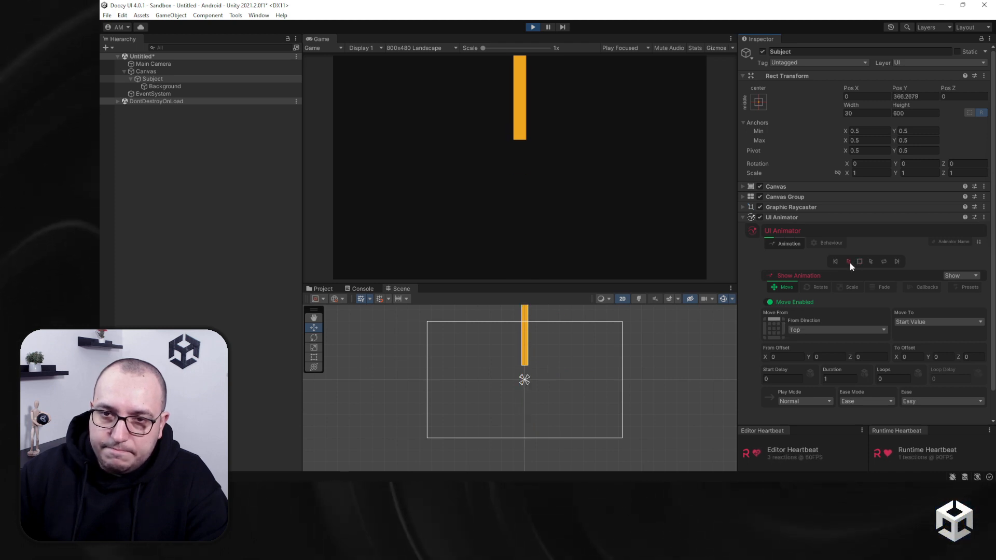
click(870, 262)
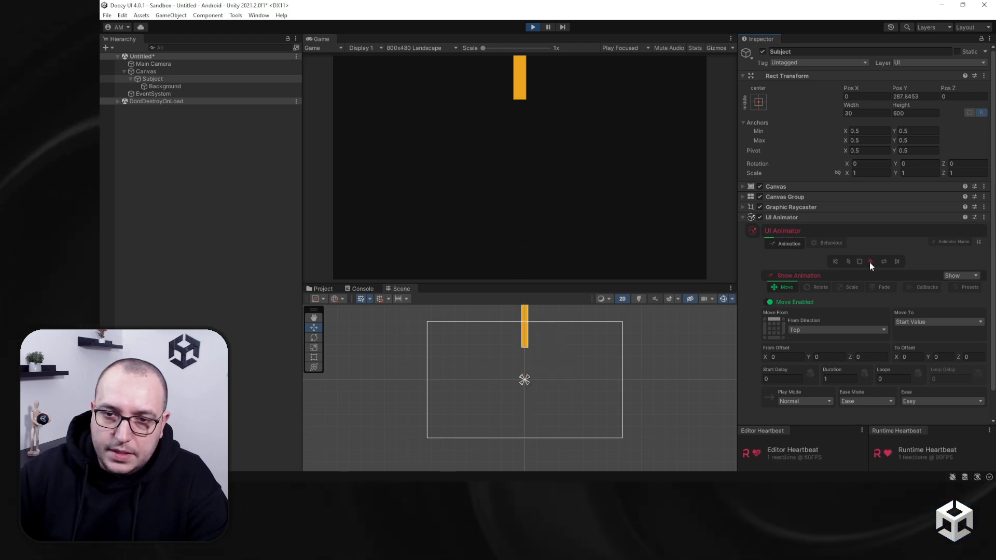
scroll(571, 374, down, 4)
scroll(579, 362, up, 1)
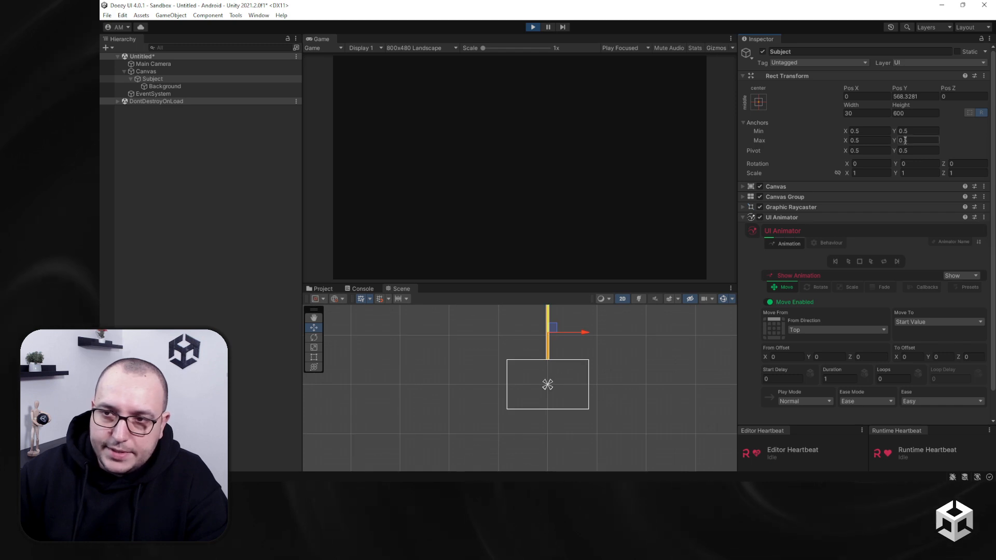
click(867, 260)
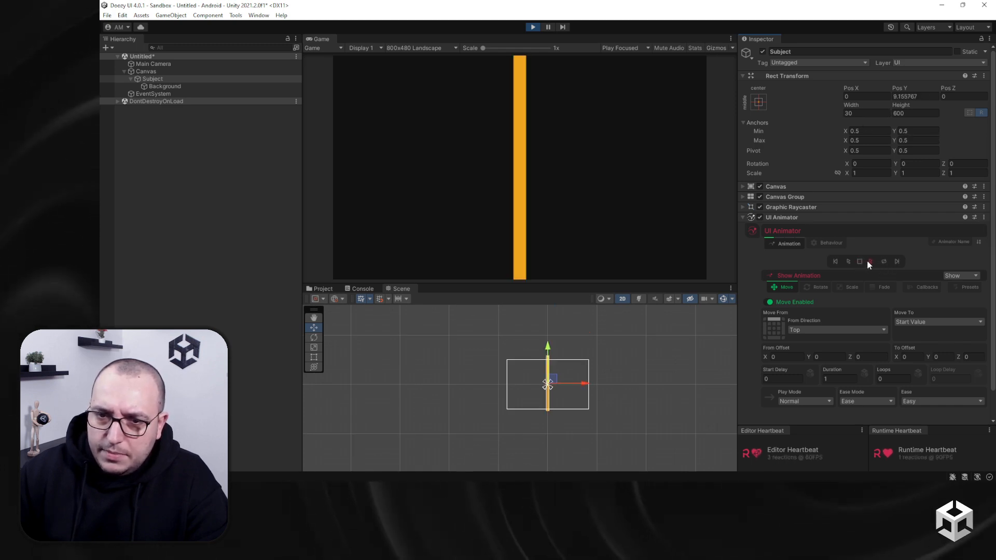
click(852, 261)
scroll(547, 383, up, 3)
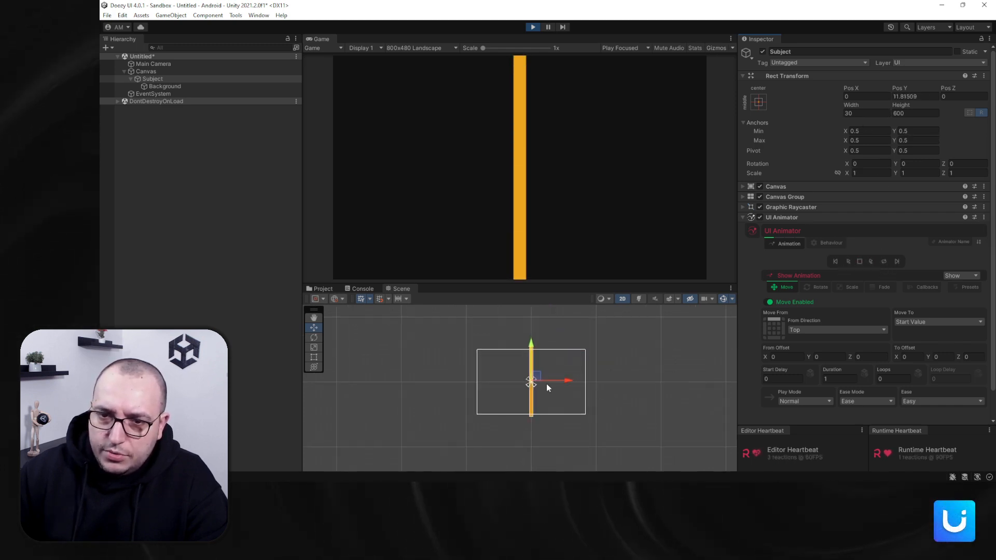
Set the Subject's width and height to 200 and preview the Show animation in reverse and forward.
click(866, 113)
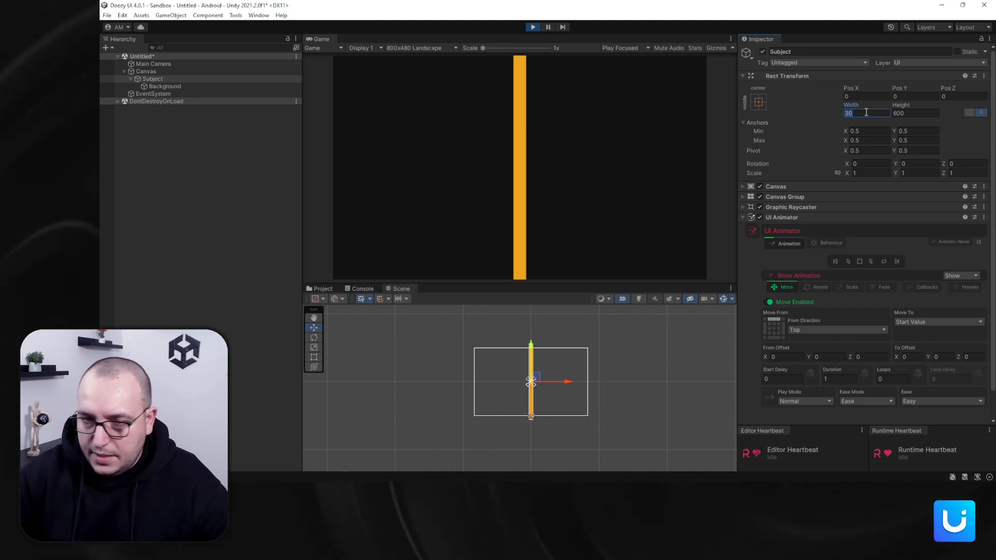
text(200)
key(Tab)
text(20)
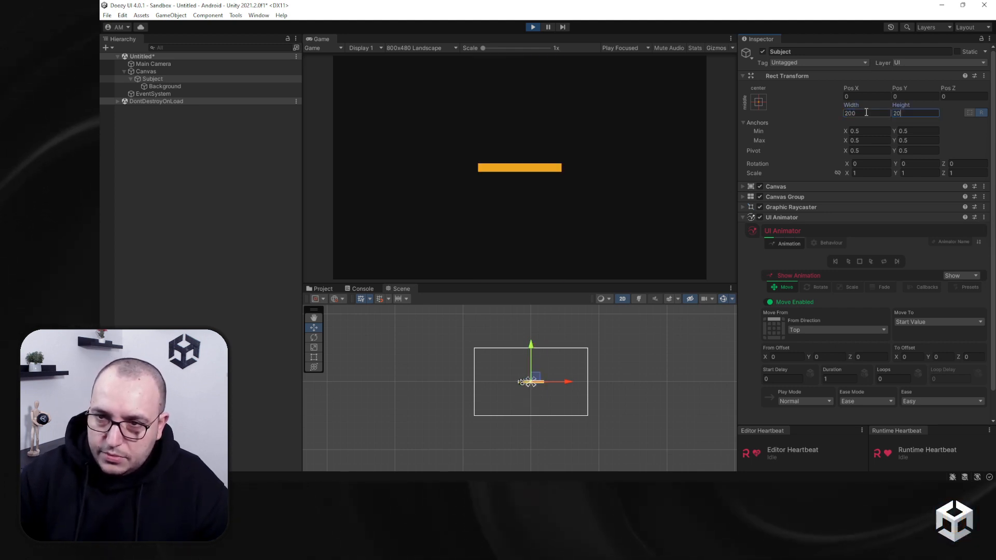
text(0)
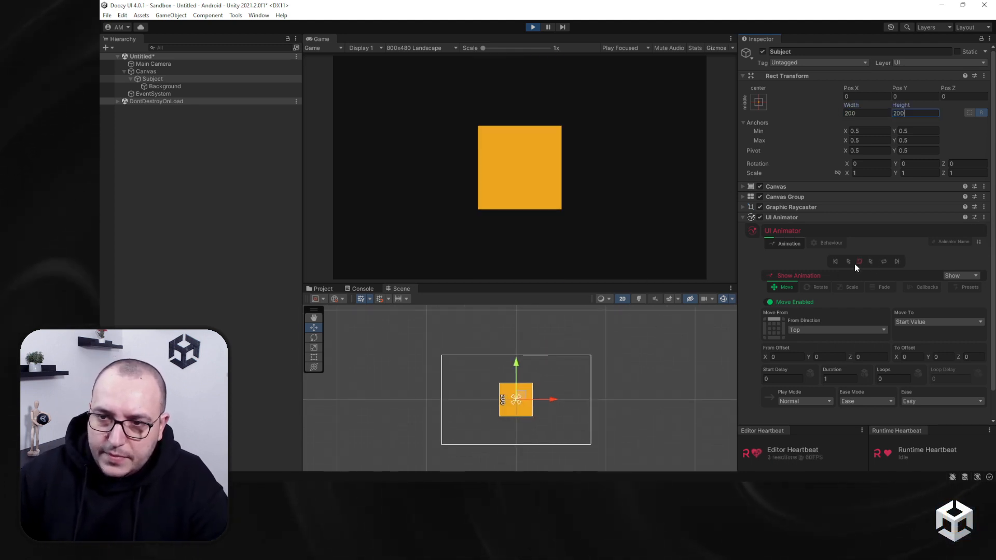
click(871, 261)
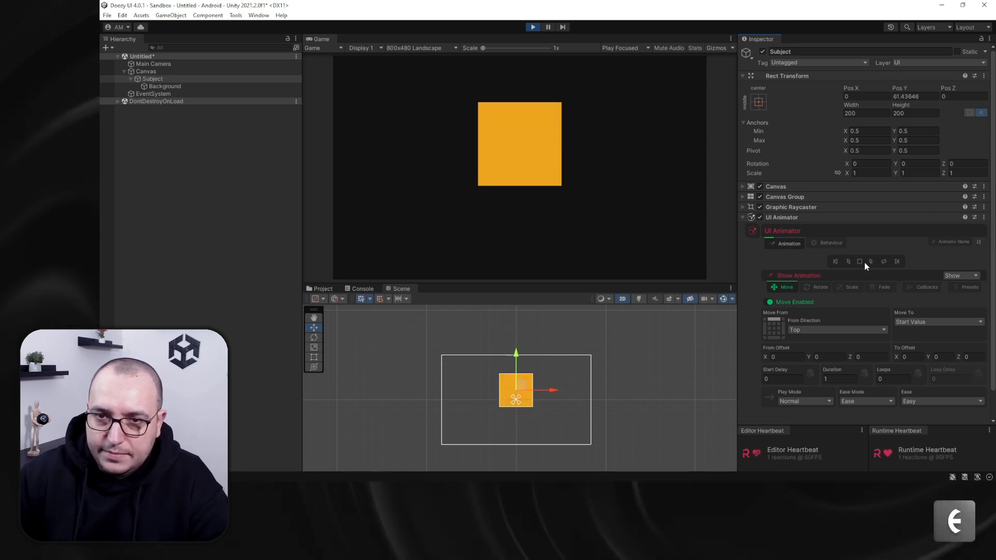
click(849, 262)
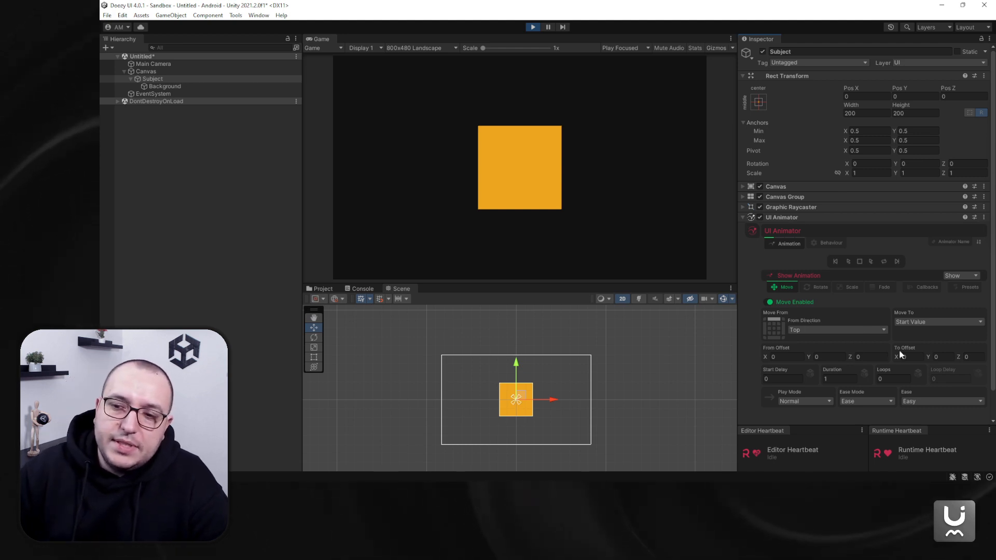
Set the Show animation's Move To to Custom Value with a position of X -200 and Y -200, and preview it.
click(932, 322)
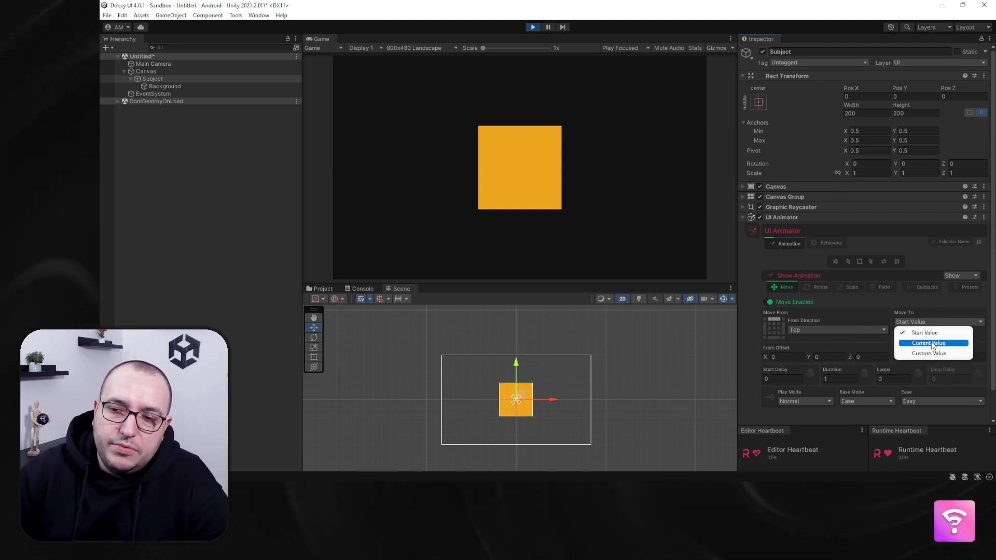
click(934, 354)
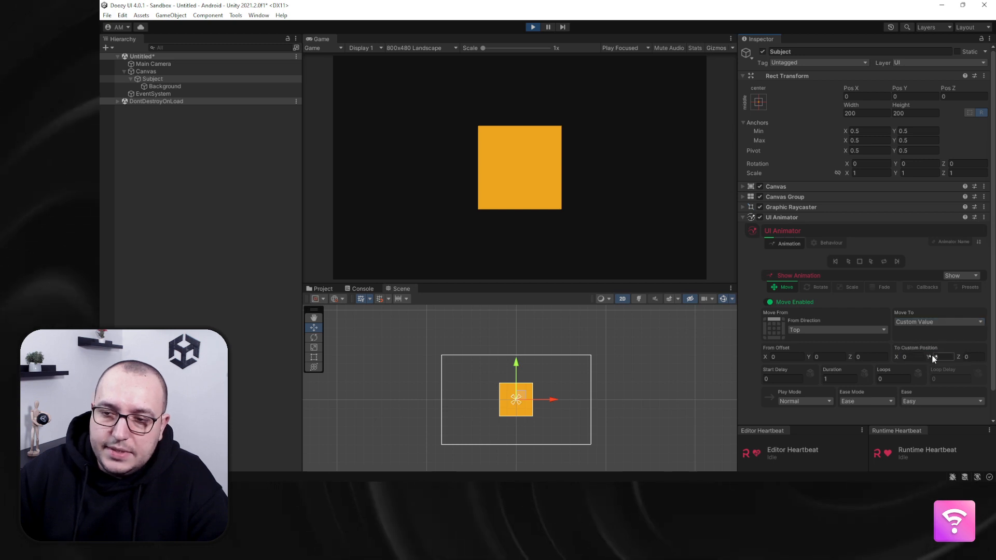
click(953, 357)
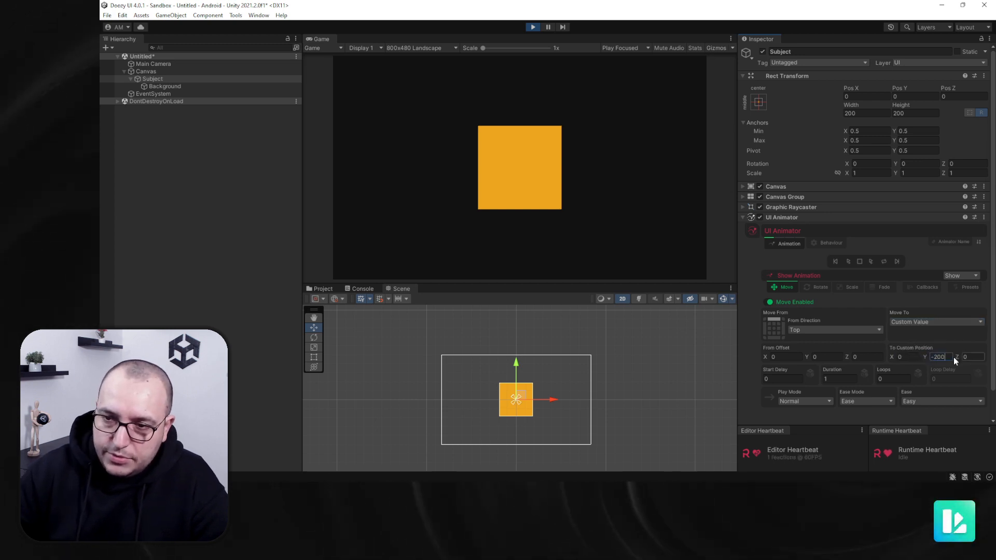
text(-200)
click(903, 357)
text(-2)
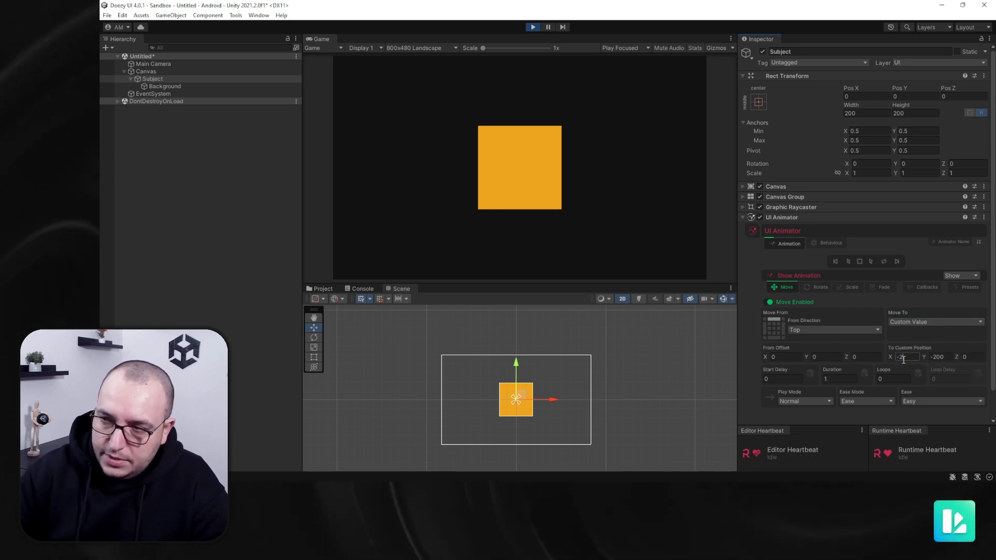
text(00)
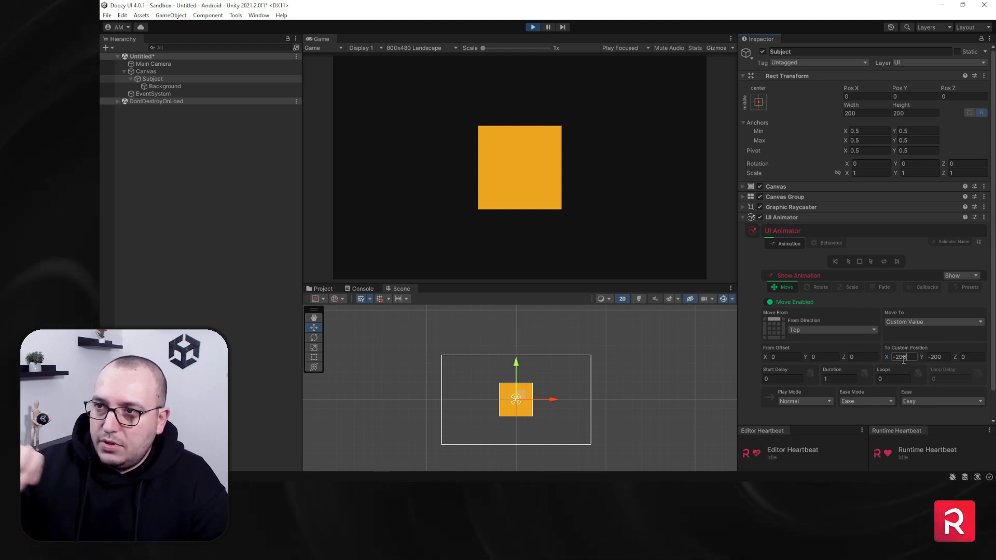
click(848, 262)
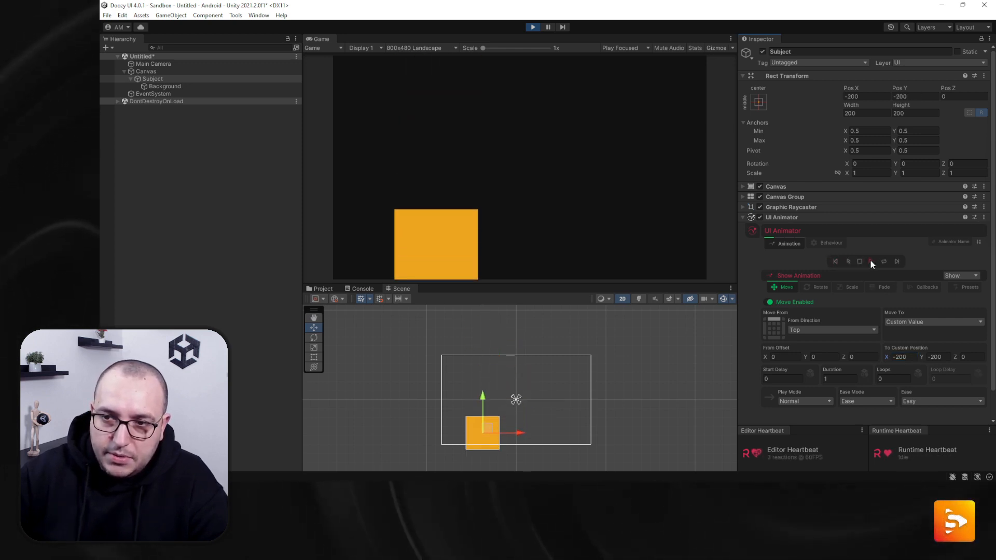
click(848, 262)
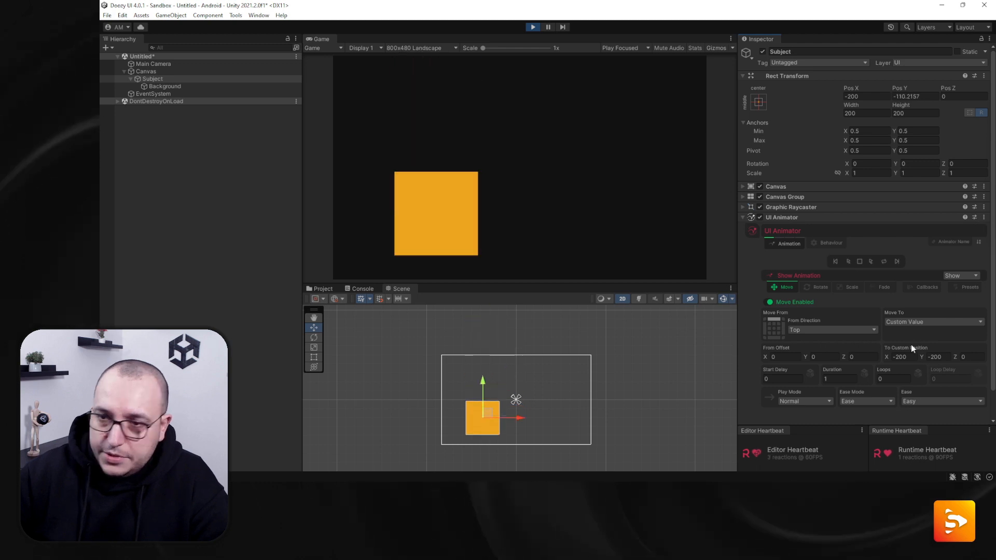
Set the Move To custom position to X -100, Y -100 and the Subject's width and height to 100, and preview the Show animation.
click(915, 357)
text(-100)
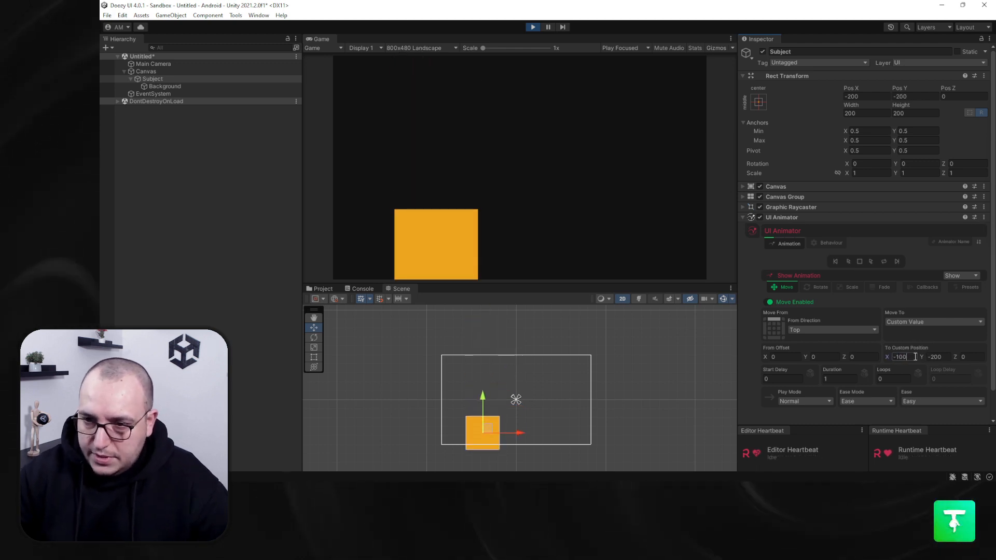
click(874, 113)
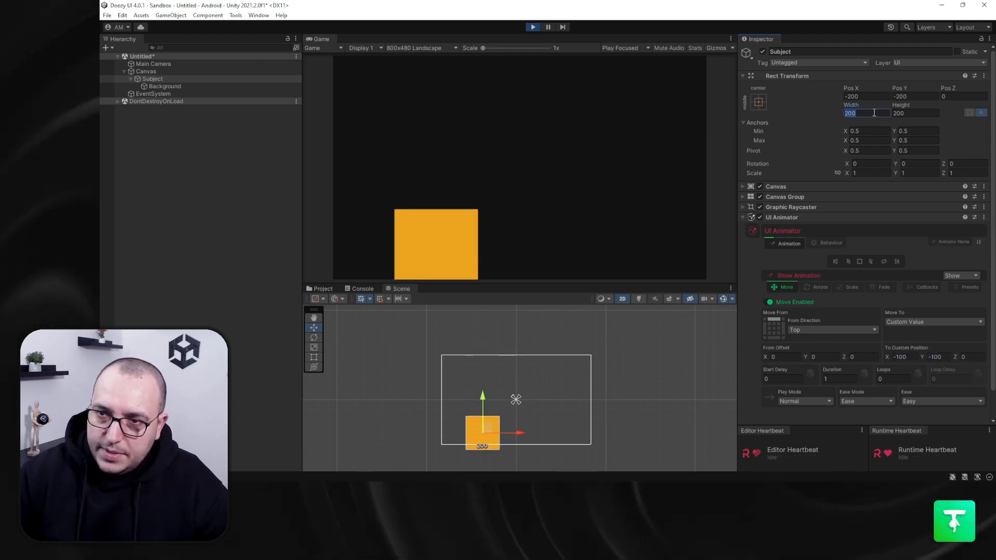
text(100)
key(Tab)
text(100)
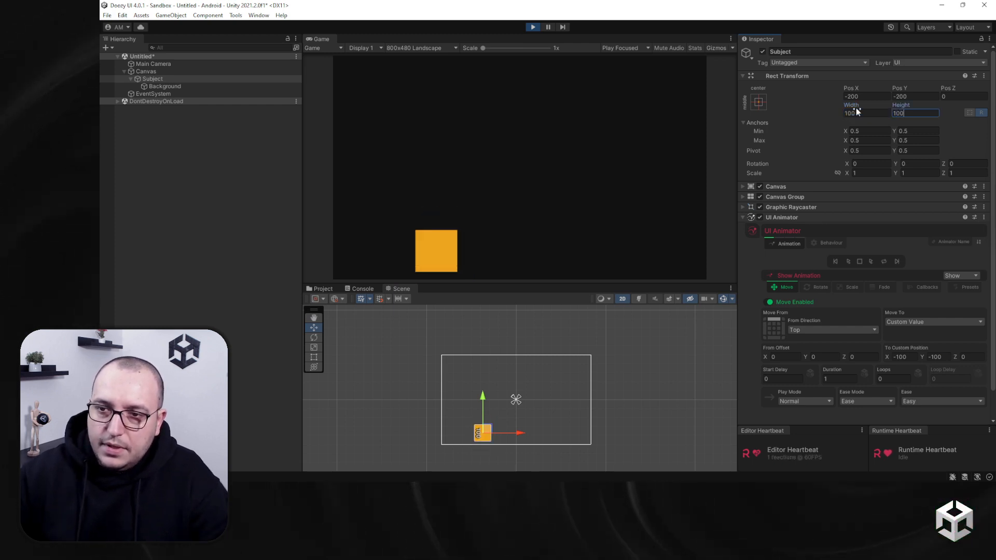
click(848, 261)
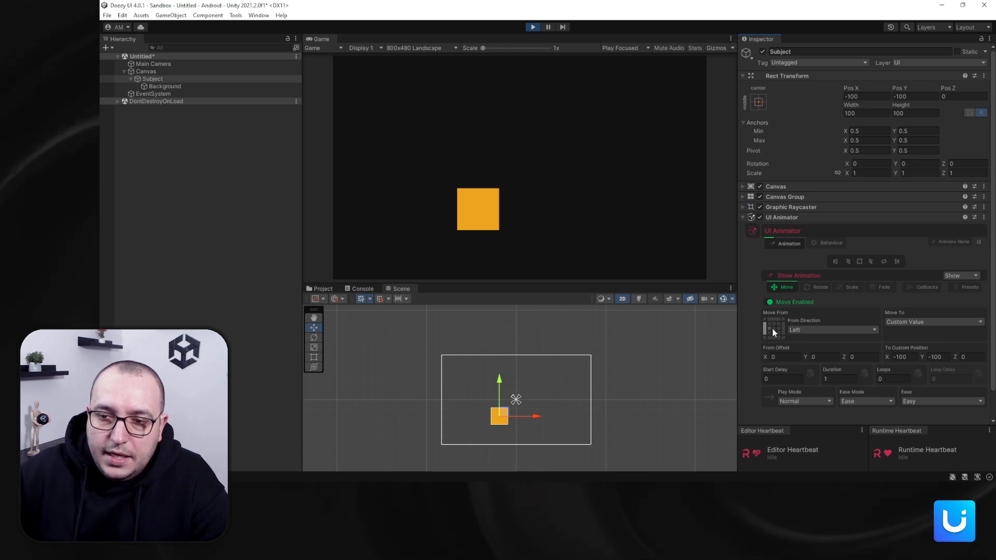
Preview the Show animation with the Move From Direction set to Left, Right, Bottom and Top, ending on its first frame.
click(849, 262)
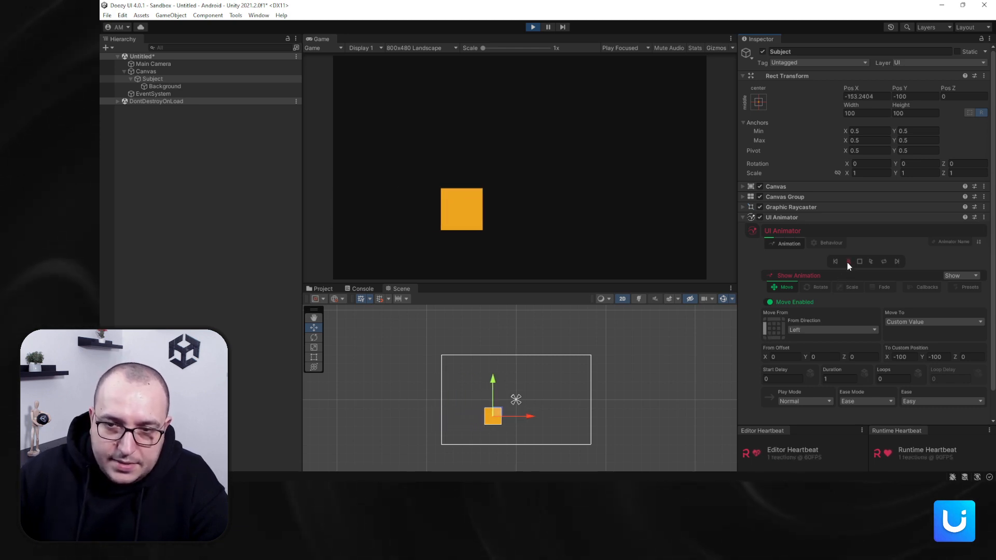
click(782, 330)
click(846, 261)
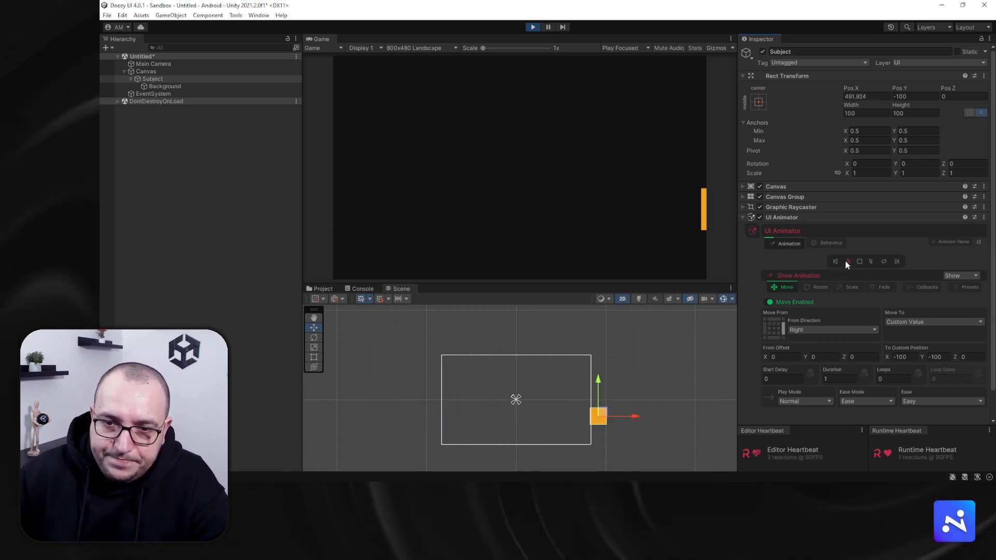
click(774, 335)
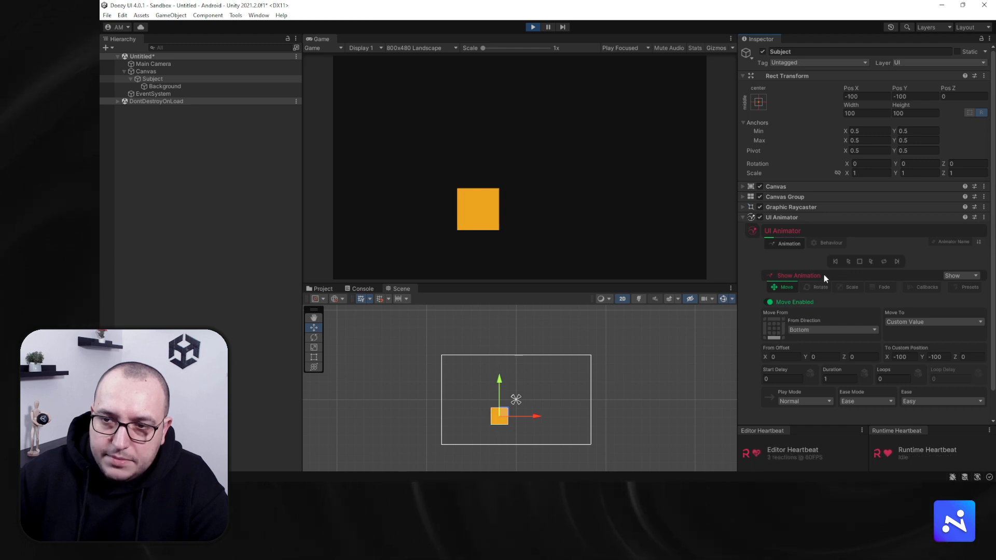
click(847, 261)
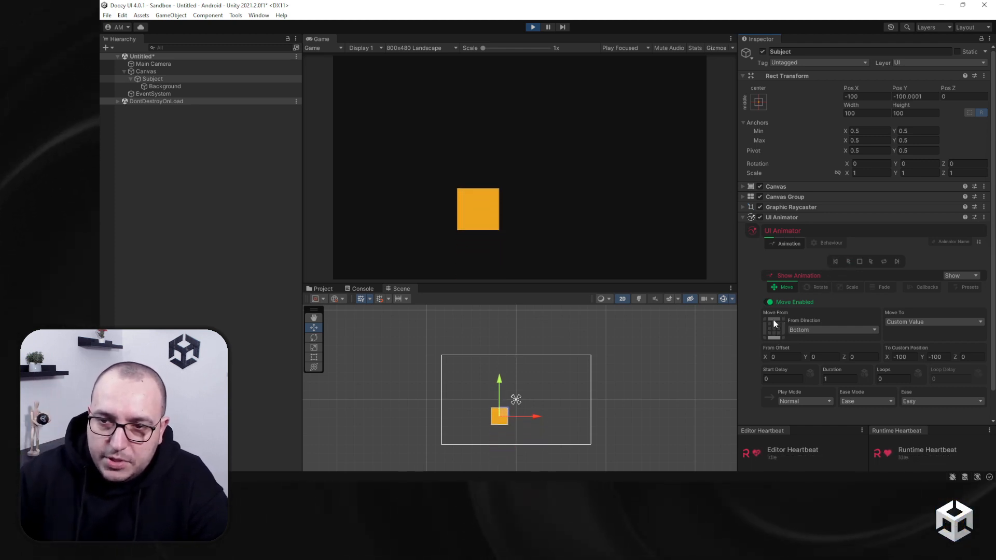
click(850, 261)
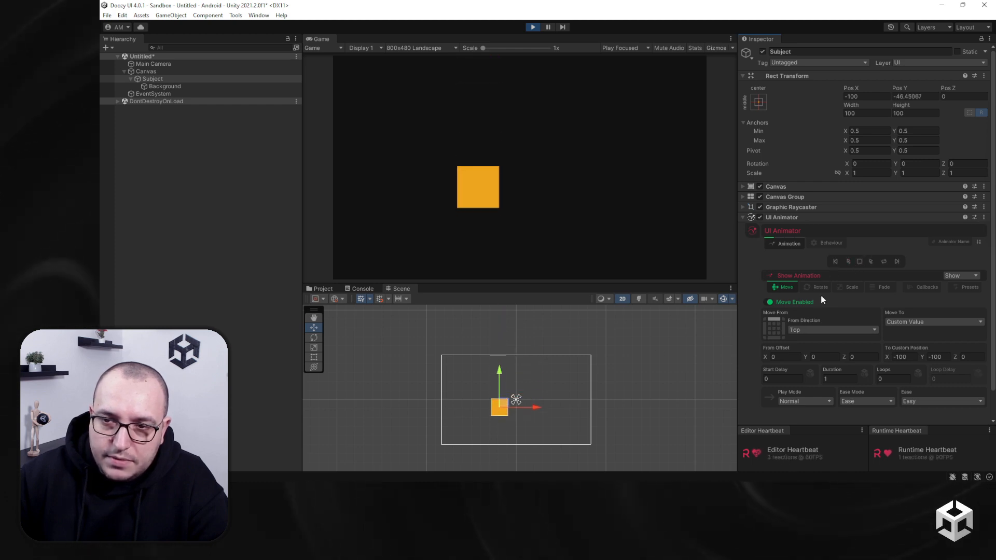
click(836, 262)
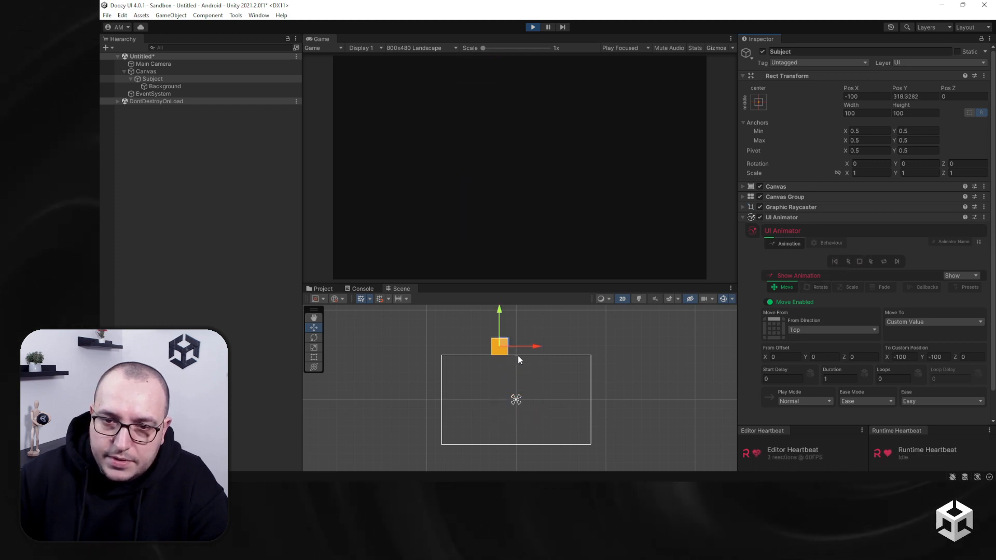
Set the Move From Direction to Top Center, preview the Show animation and return it to its first frame.
click(773, 323)
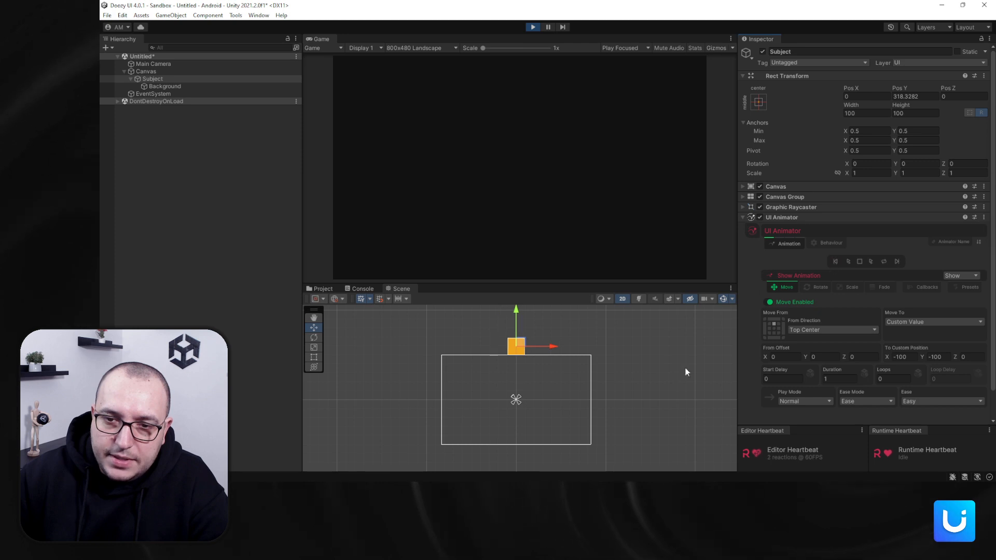
click(849, 261)
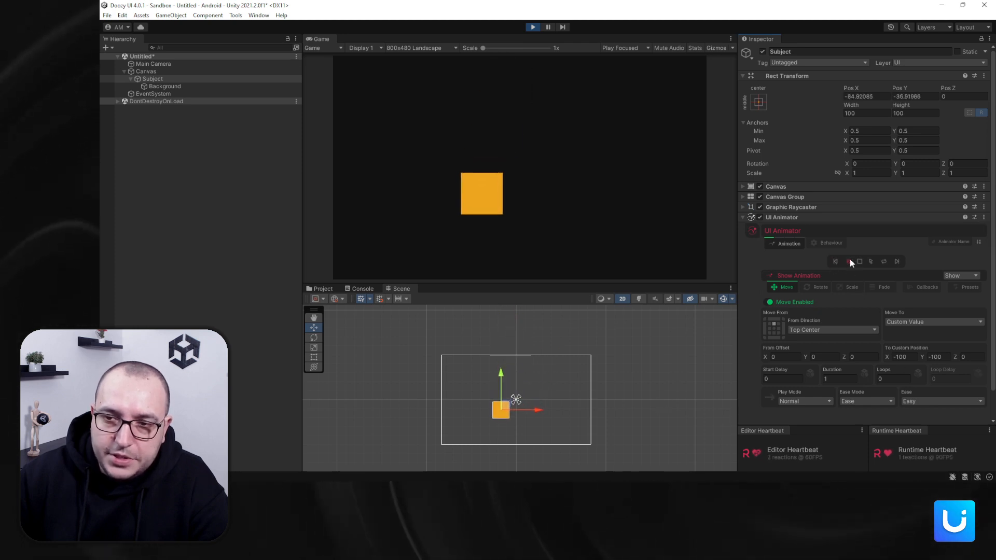
click(835, 261)
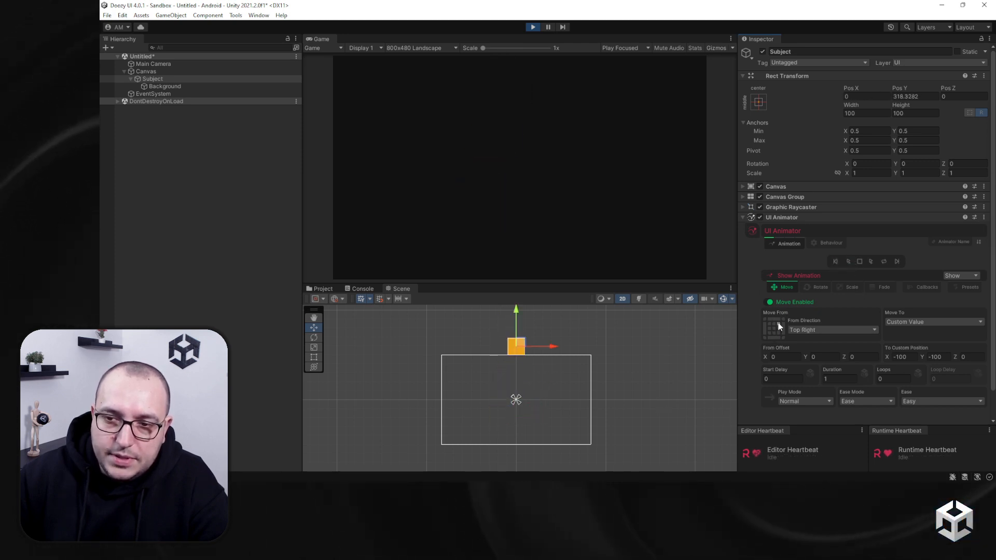
Set the Move From Direction to Top Right and preview the Show animation from its first frame, forward and in reverse.
click(851, 260)
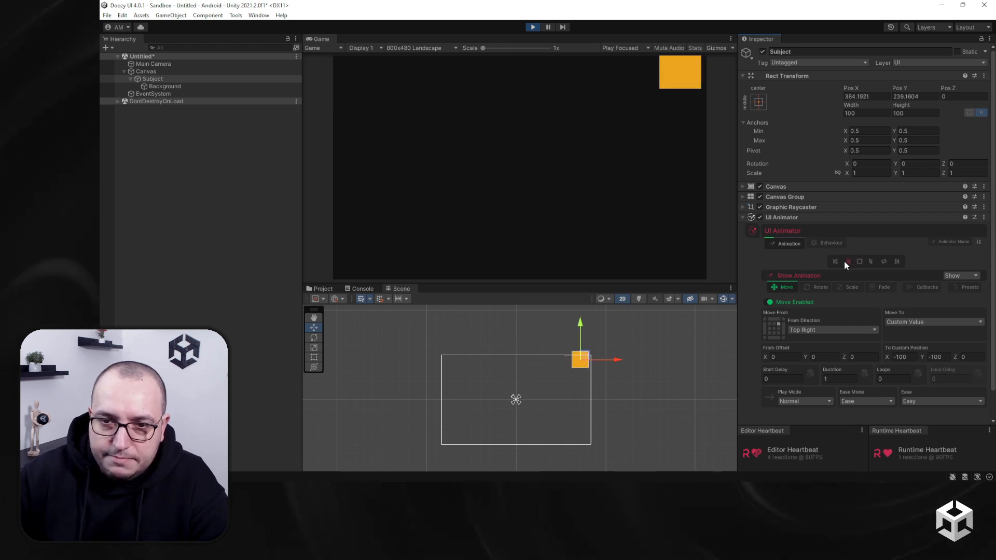
click(836, 263)
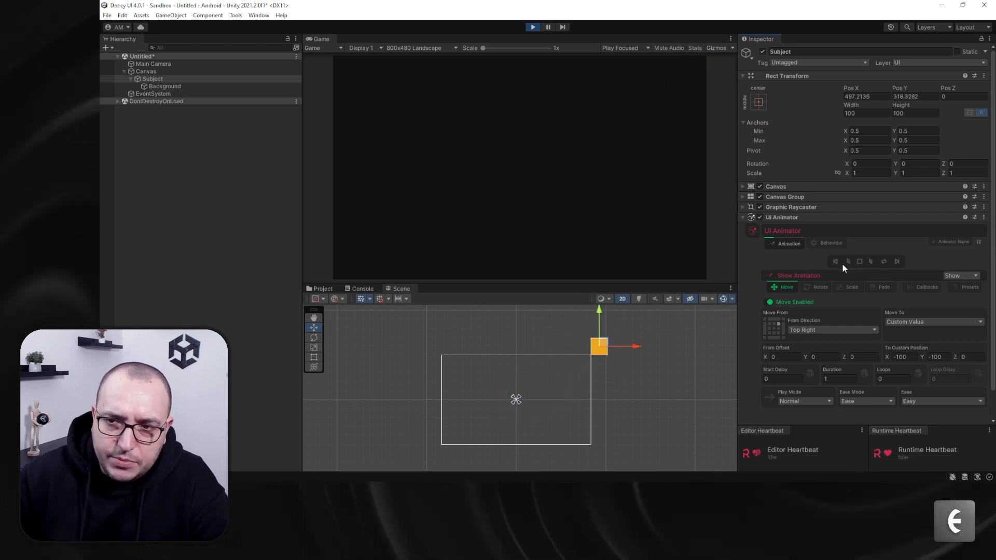
click(848, 262)
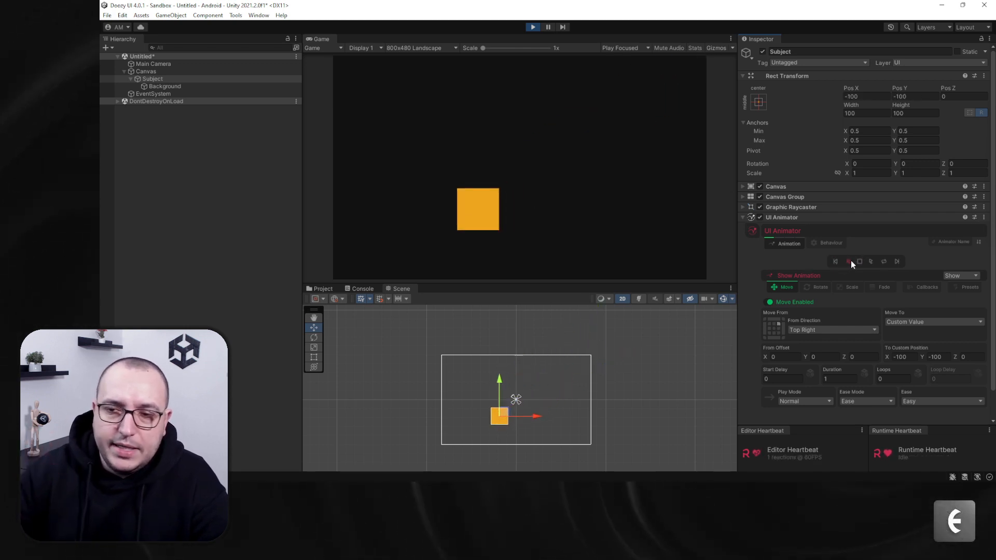
click(869, 263)
click(846, 262)
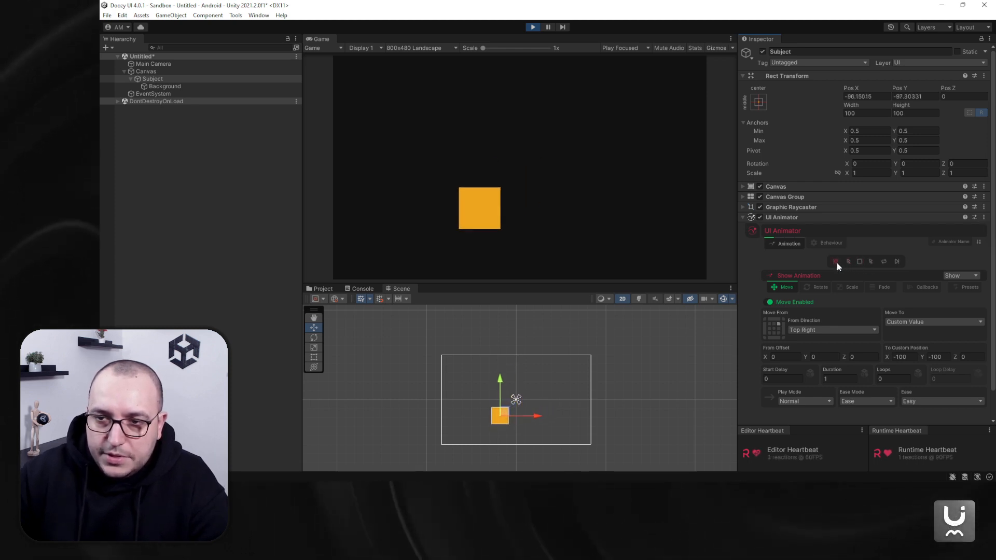
Enable Rotate in the Show animation and set its From Offset Z to 45.
click(825, 288)
click(767, 302)
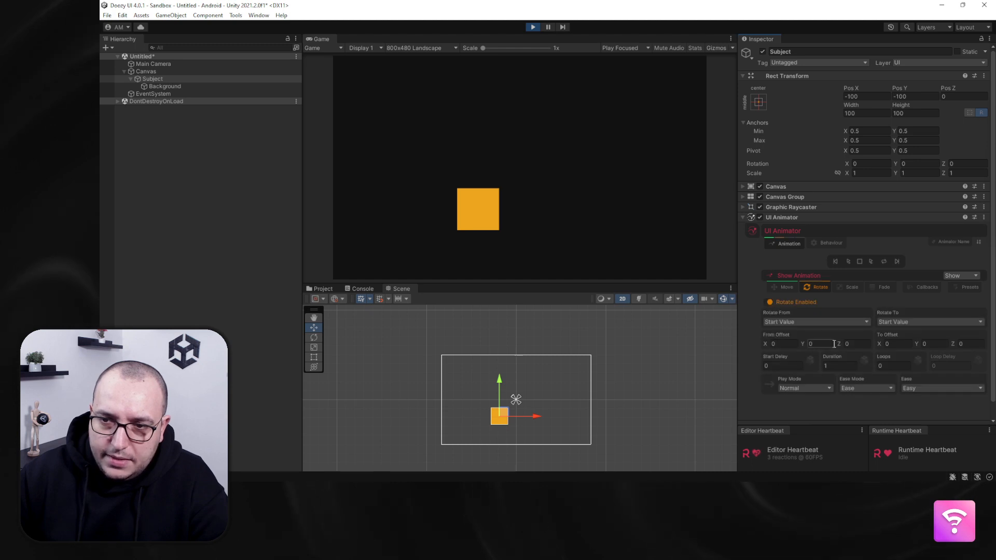
click(857, 343)
text(45)
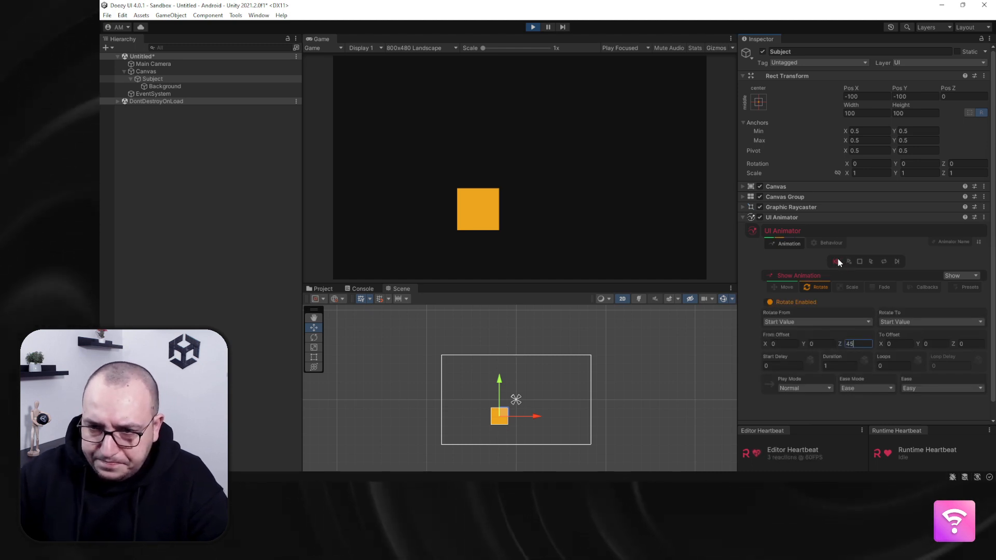
Set the Move From Direction to Left and inspect the rotated Subject against the canvas edge at the Show animation's first frame.
click(783, 287)
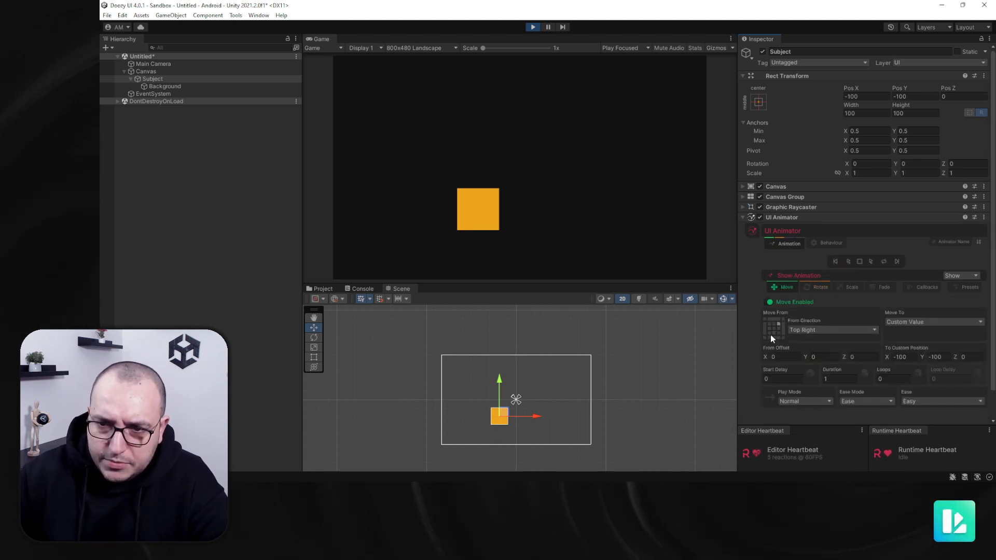
click(836, 262)
scroll(399, 445, up, 10)
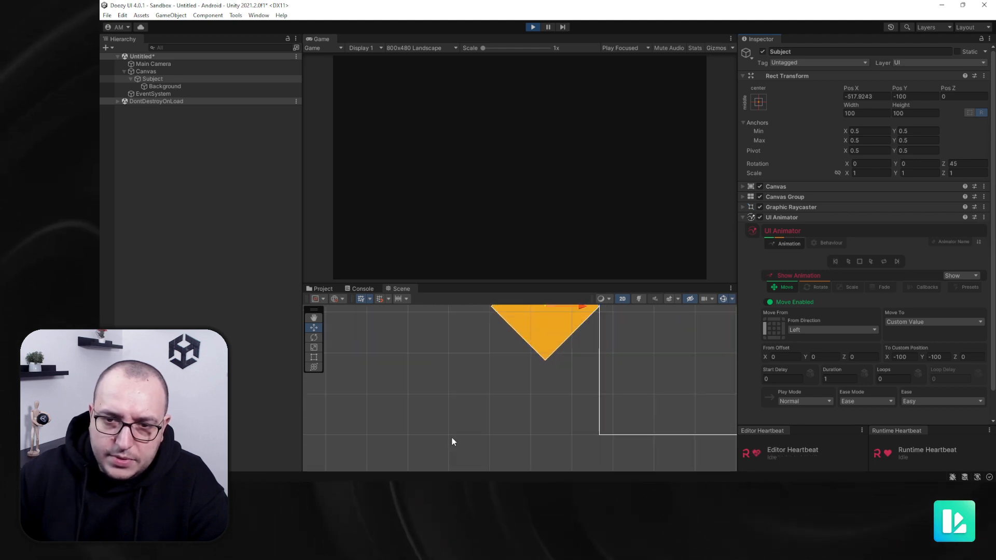
middle_drag(558, 365, 487, 438)
scroll(528, 382, up, 7)
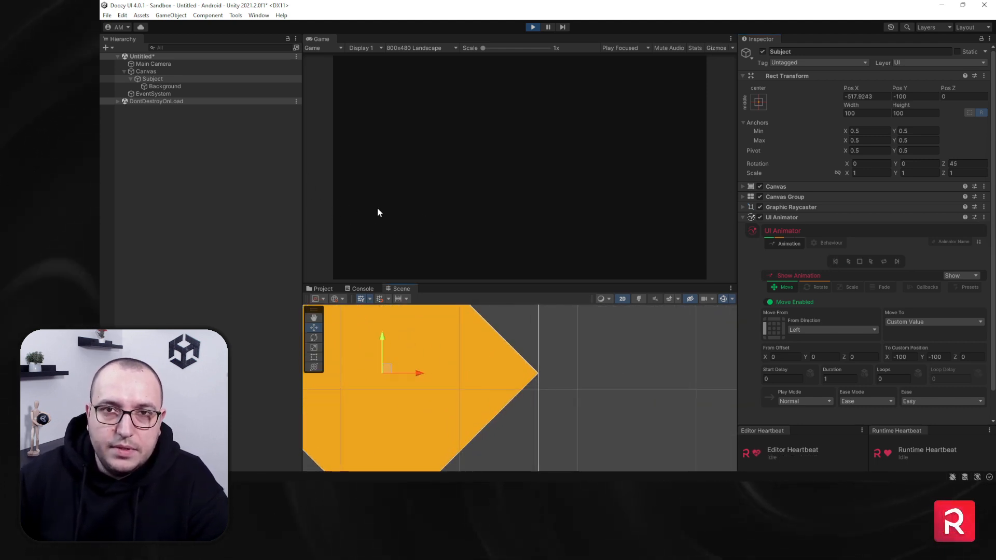
Compare the Subject's position at the Show animation's first frame with Rotate disabled and with Rotate enabled again.
click(814, 287)
click(769, 303)
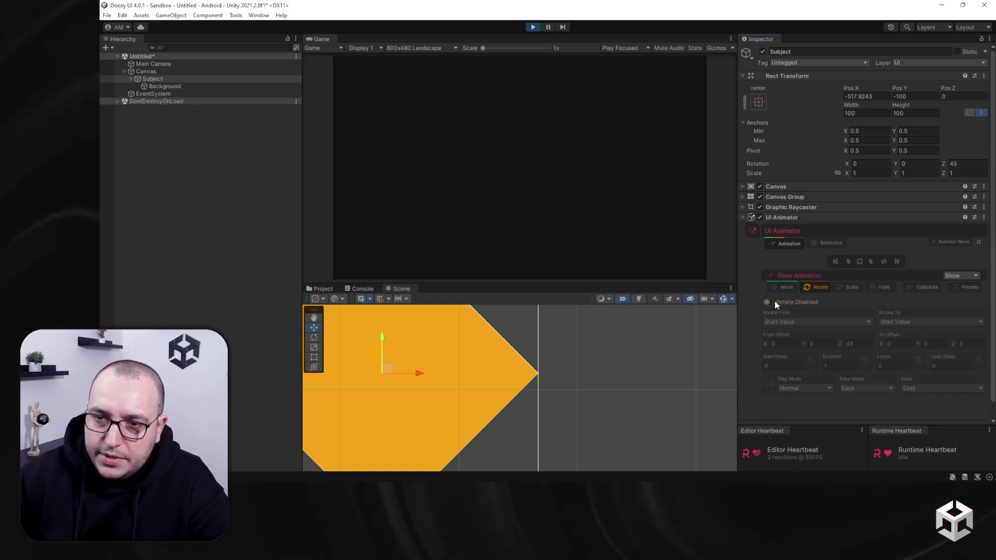
click(834, 262)
scroll(474, 375, down, 3)
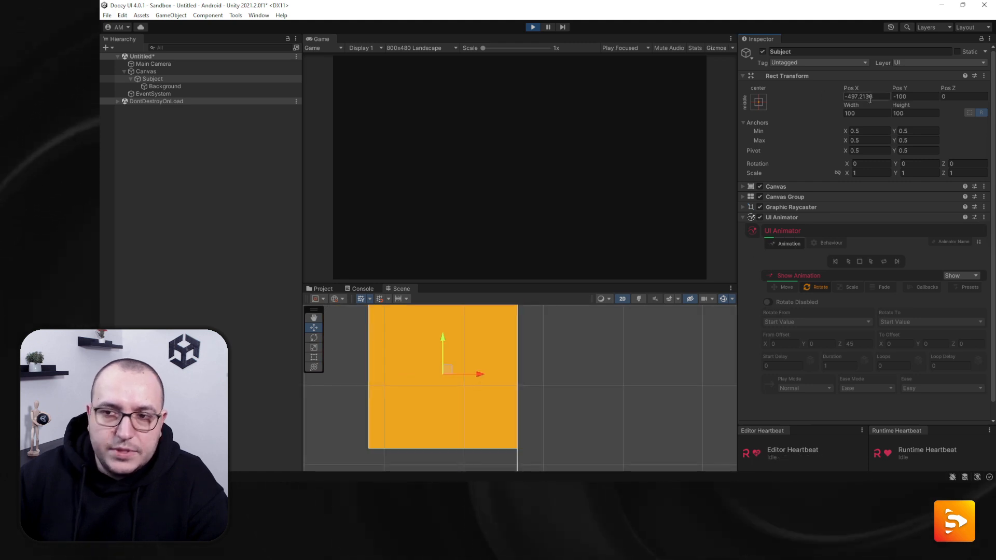
click(836, 261)
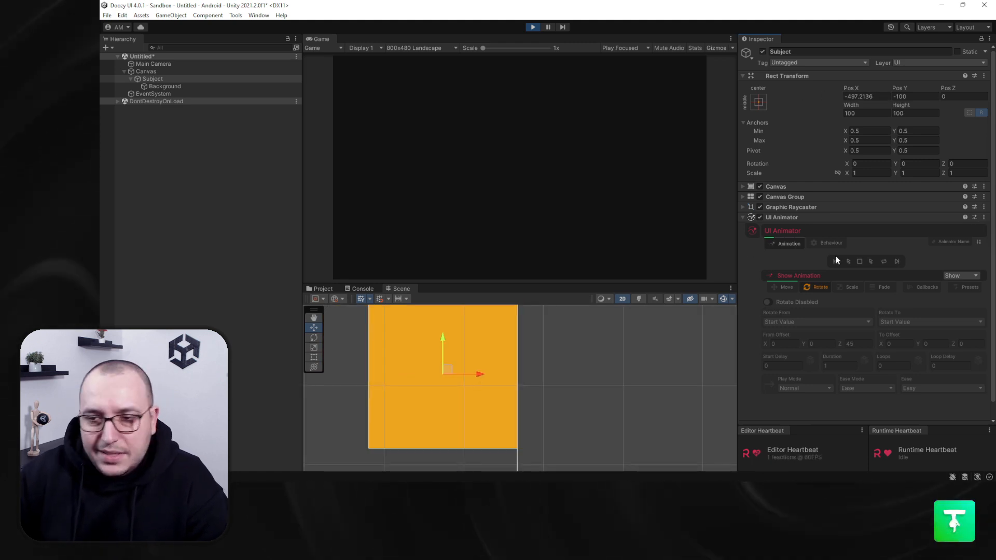
click(769, 302)
click(835, 261)
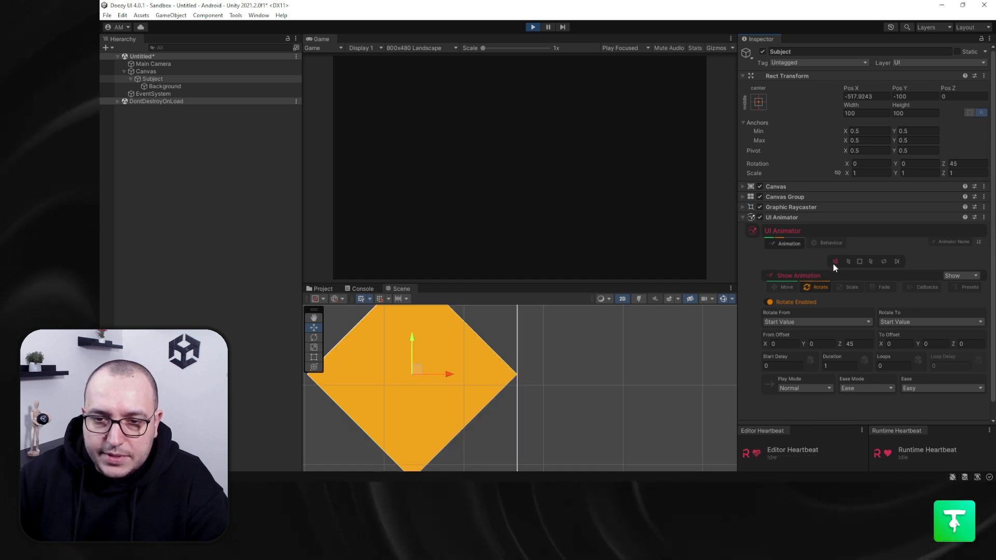
Enable Scale in the Show animation and set its From Offset to X 1 and Y 1.
click(854, 287)
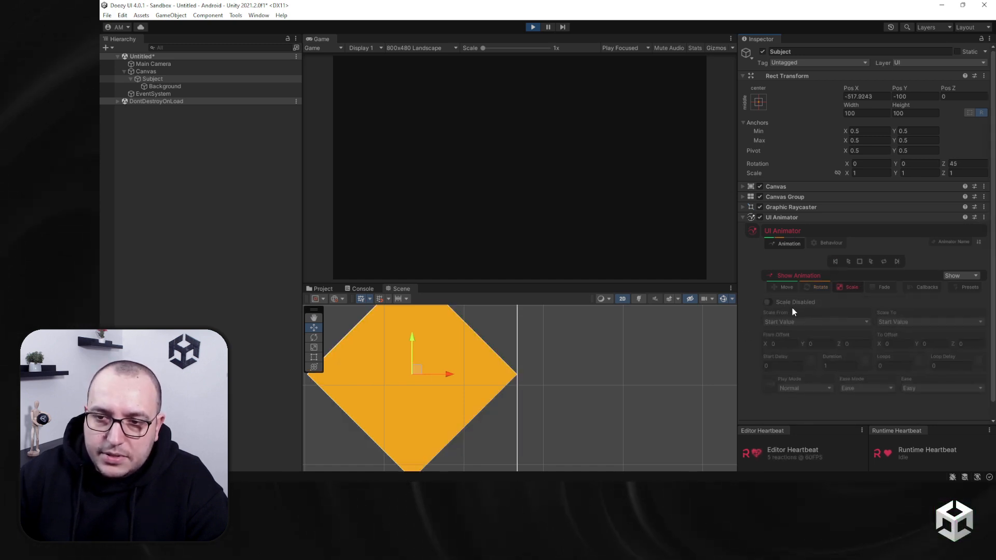
click(792, 305)
click(792, 322)
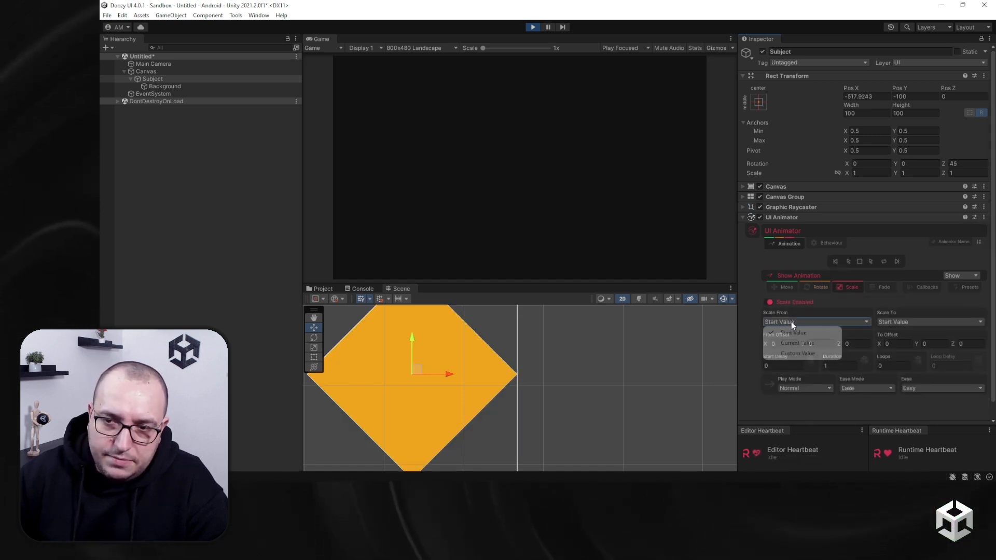
click(782, 333)
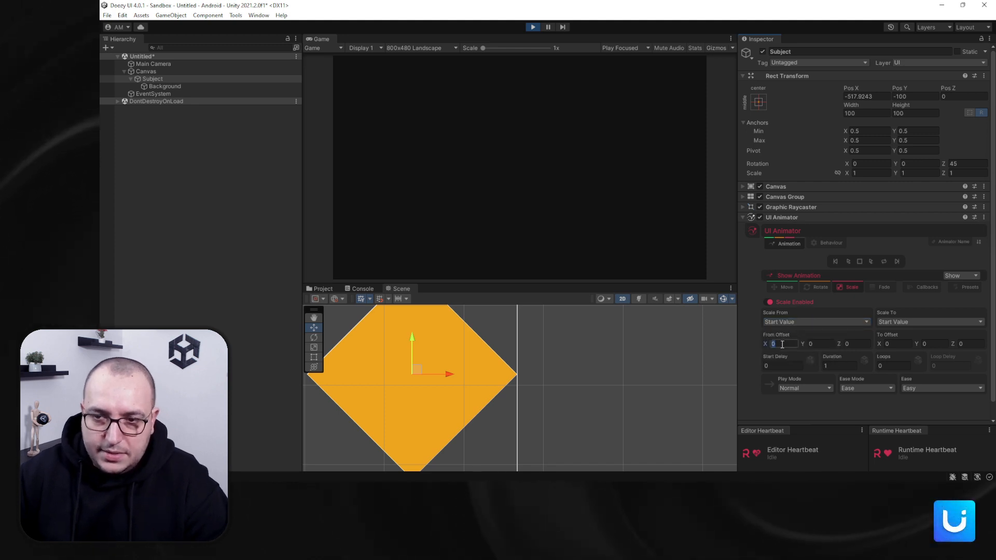
Compare the Subject's position at the Show animation's first frame with Scale enabled and disabled, and leave Scale enabled.
click(834, 261)
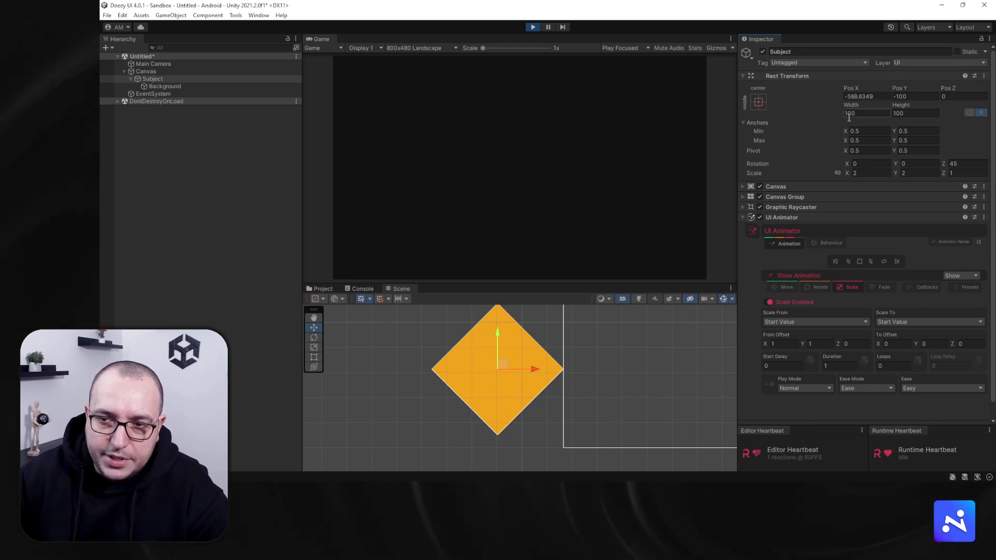
click(835, 261)
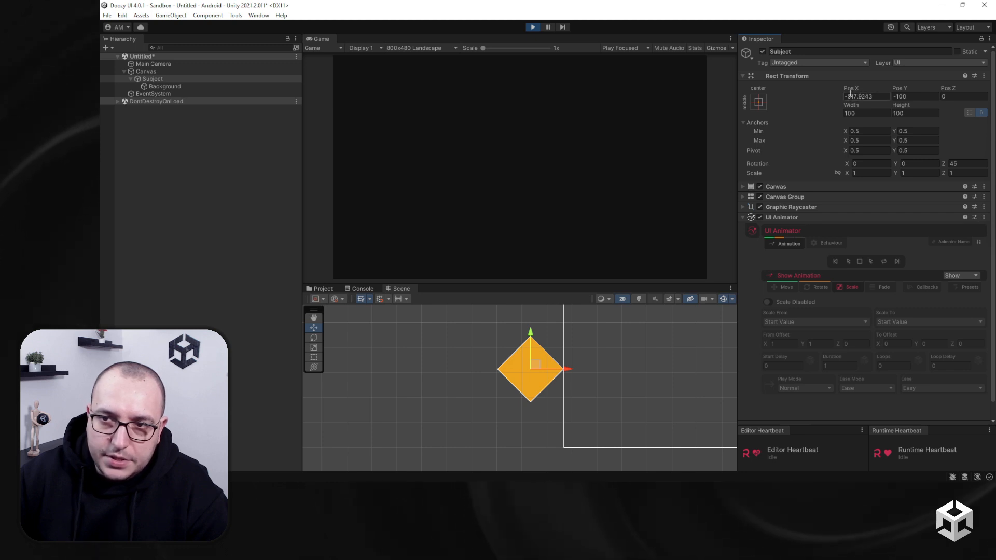
click(848, 261)
click(772, 302)
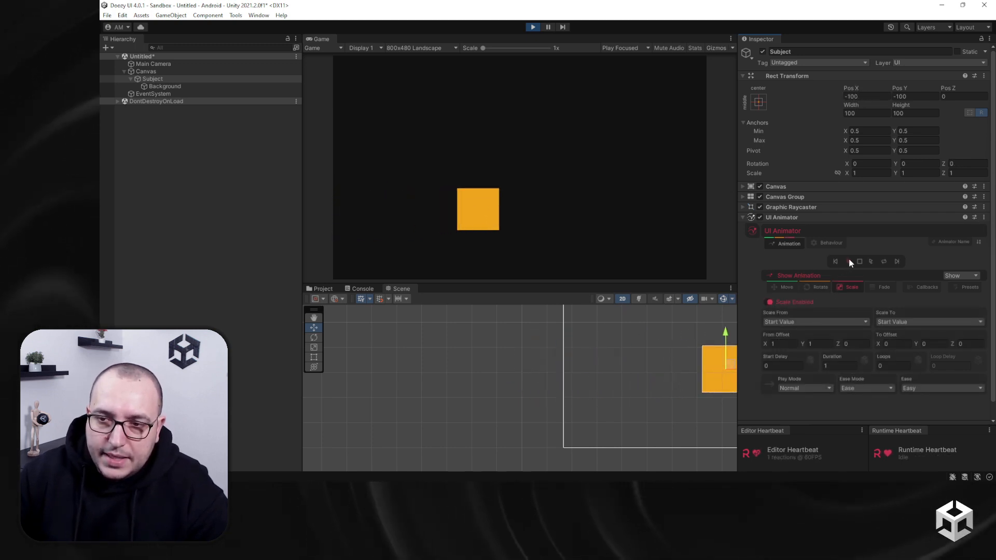
Preview the Show animation with Move, Rotate and Scale combined, watching the Subject relative to the canvas.
click(848, 261)
click(849, 262)
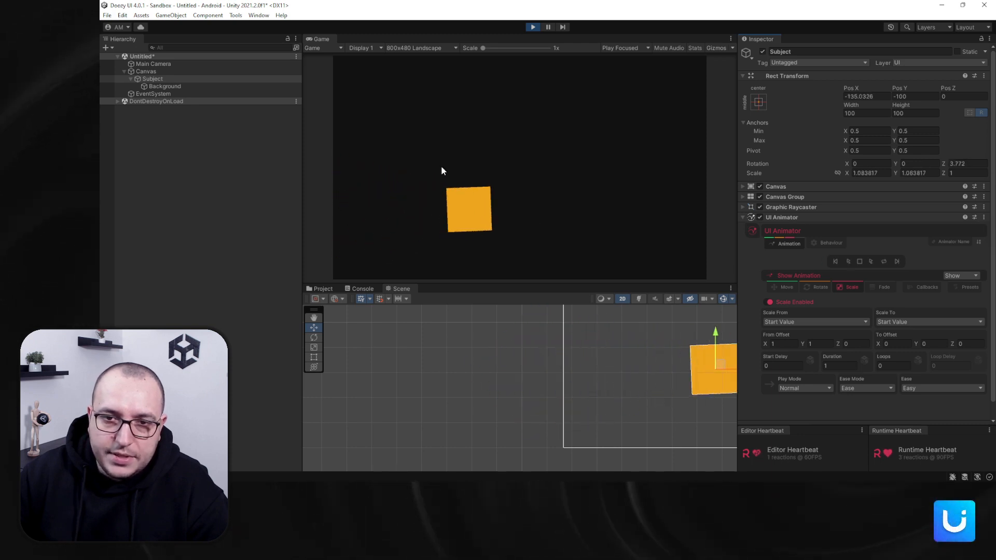
scroll(535, 379, down, 5)
middle_drag(545, 373, 472, 389)
scroll(473, 389, down, 4)
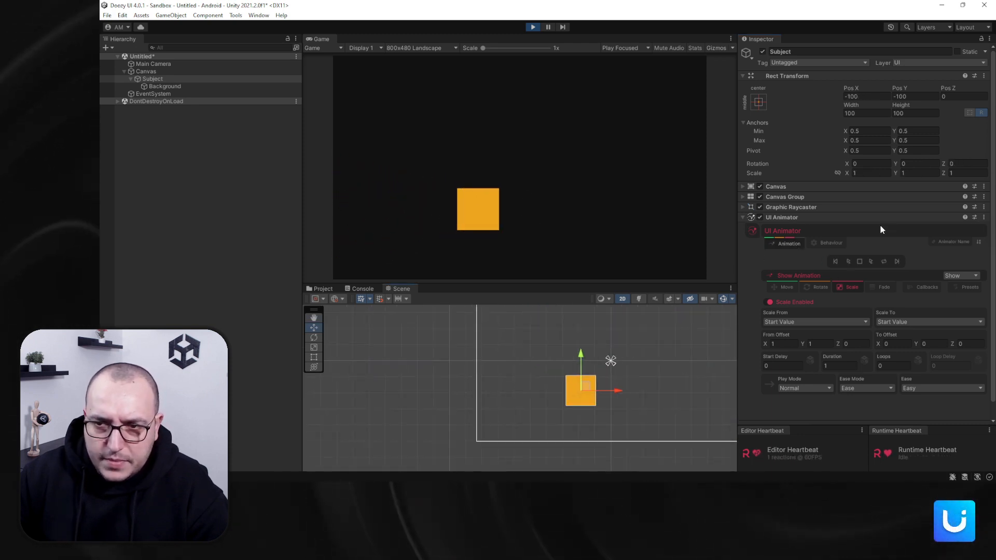
click(848, 262)
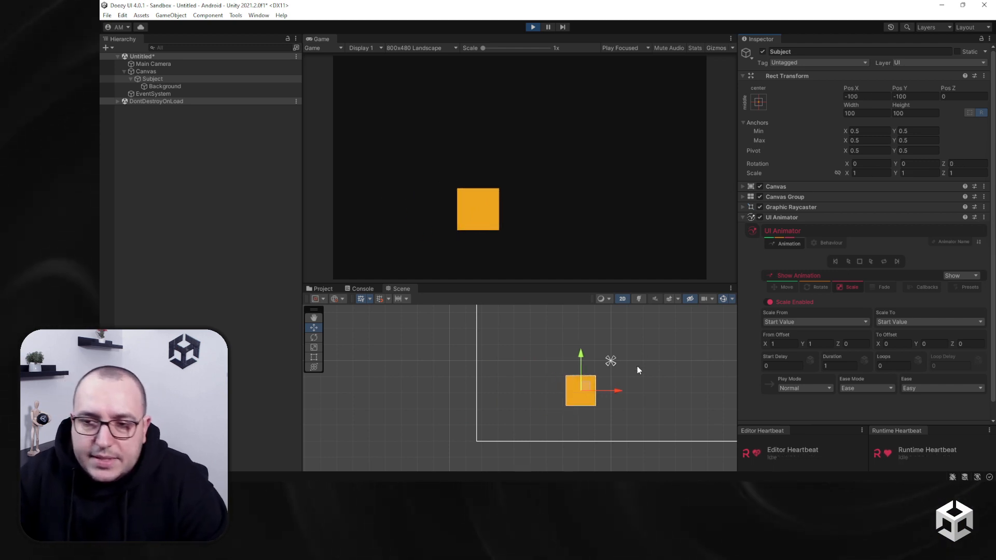
Disable Scale and Rotate in the Show animation and set its Move To option to Start Value.
click(817, 287)
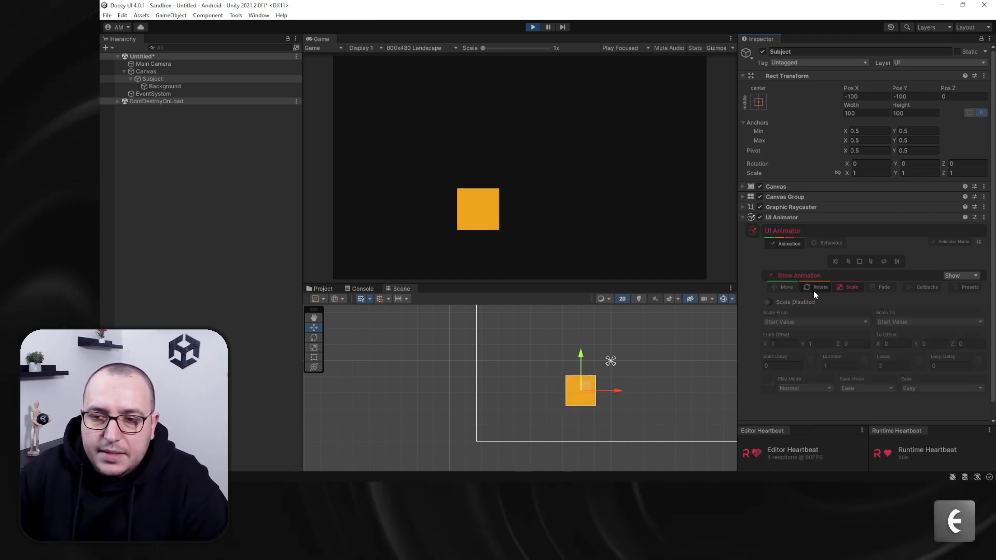
click(770, 301)
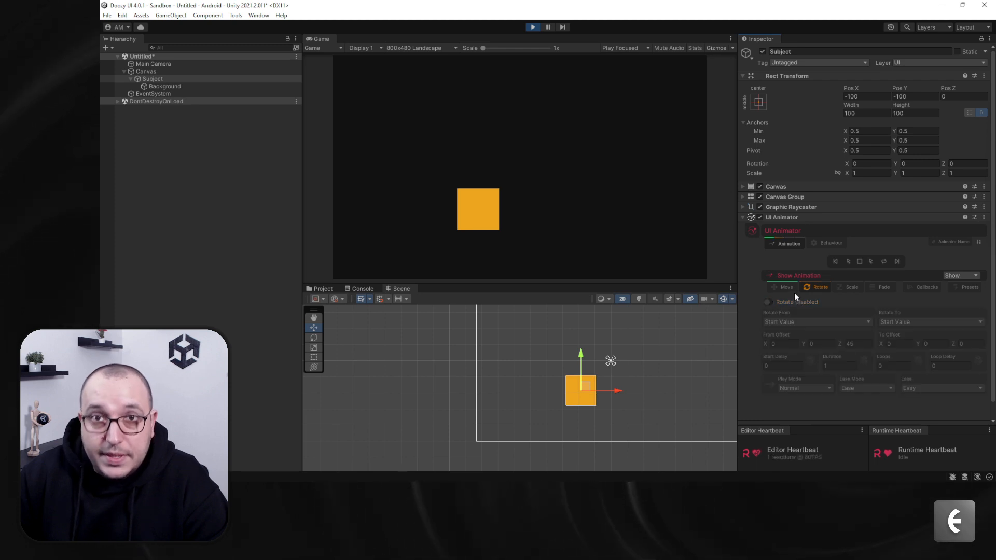
click(789, 288)
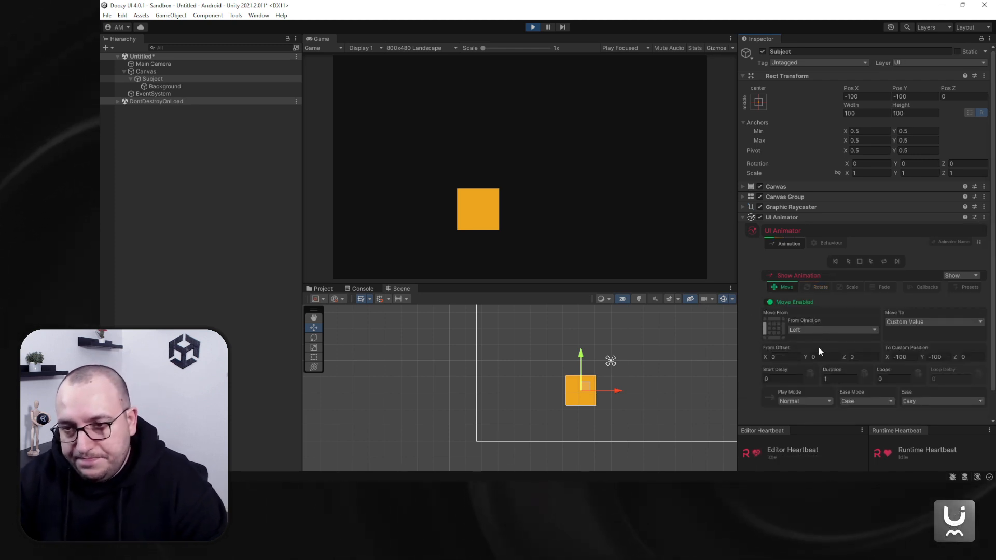
click(935, 321)
click(933, 328)
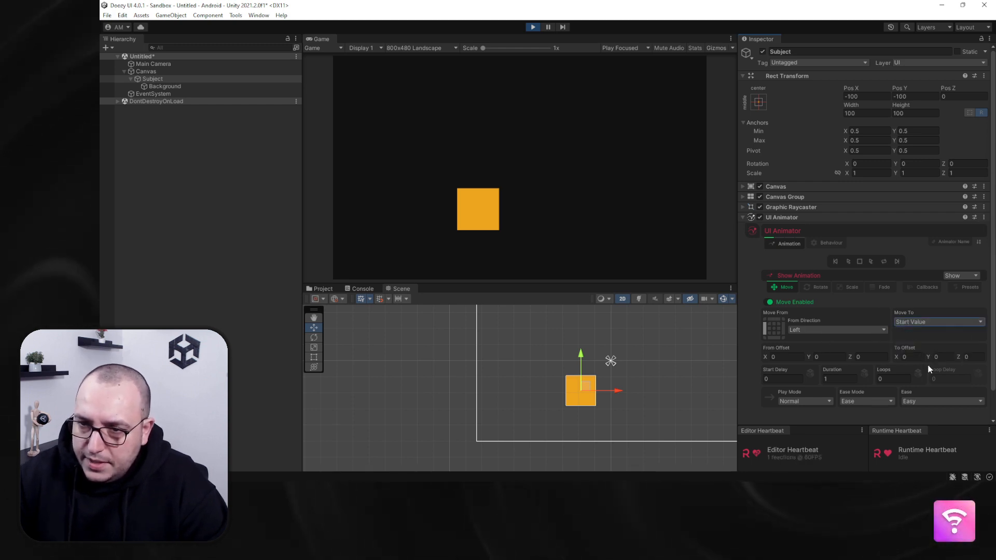
Play the Show animation and check the Subject's end position within the whole canvas.
click(848, 262)
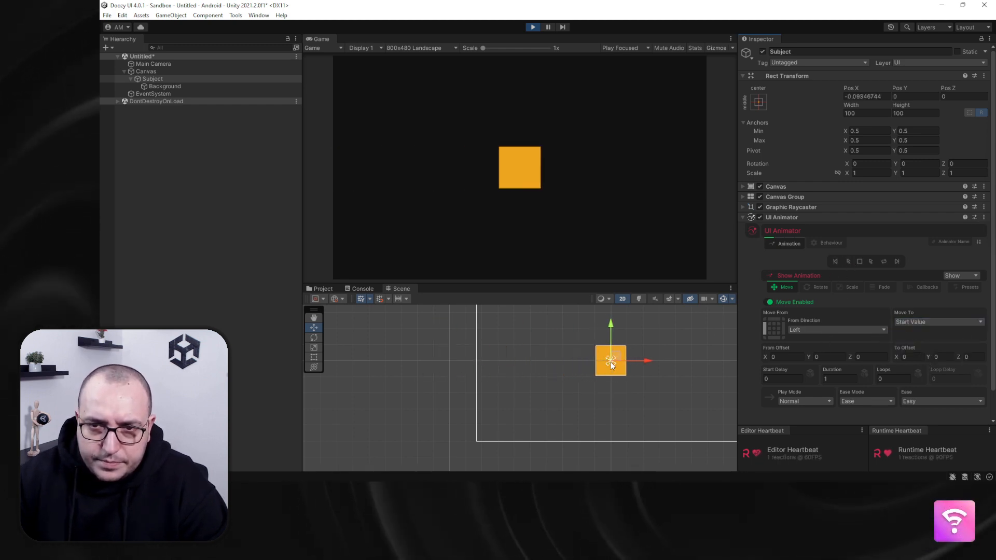
middle_drag(610, 361, 510, 388)
scroll(510, 388, down, 1)
scroll(510, 388, up, 1)
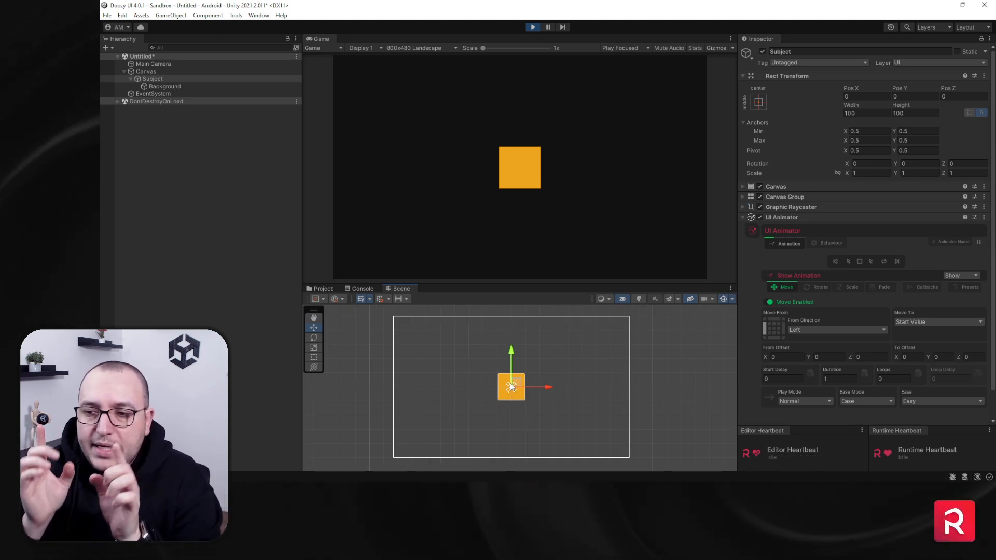
click(960, 276)
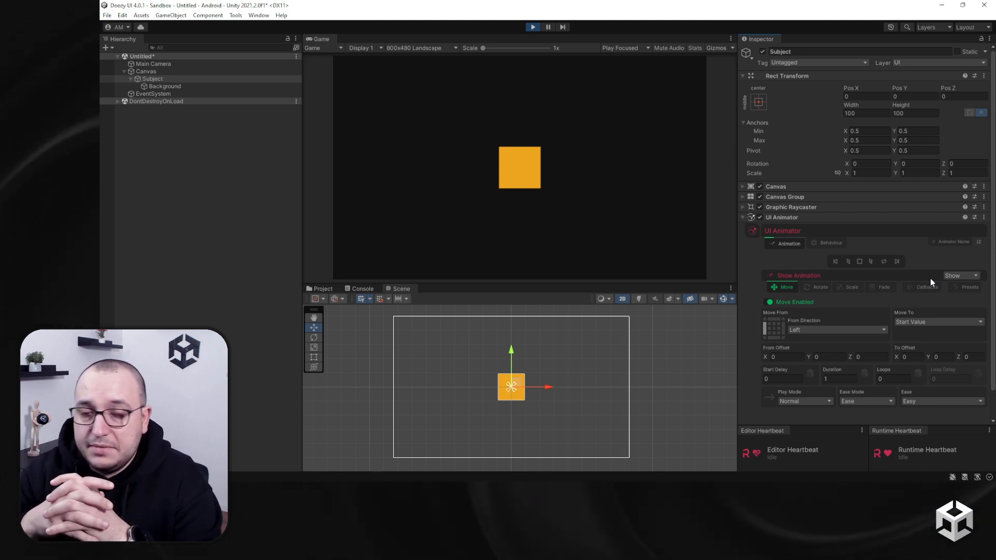
Switch the Game view to 1920x1080 Portrait and preview the Show animation from its first frame.
click(433, 50)
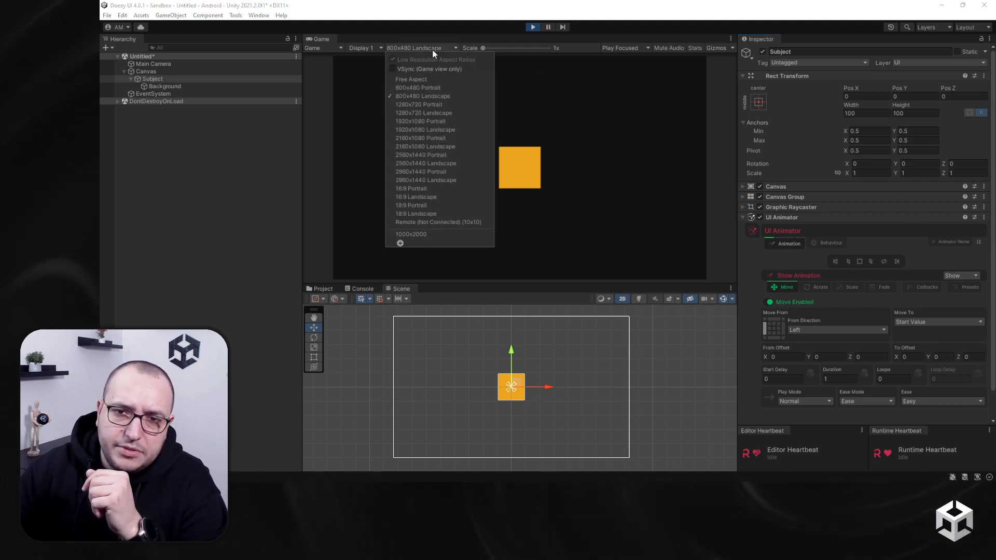
click(453, 122)
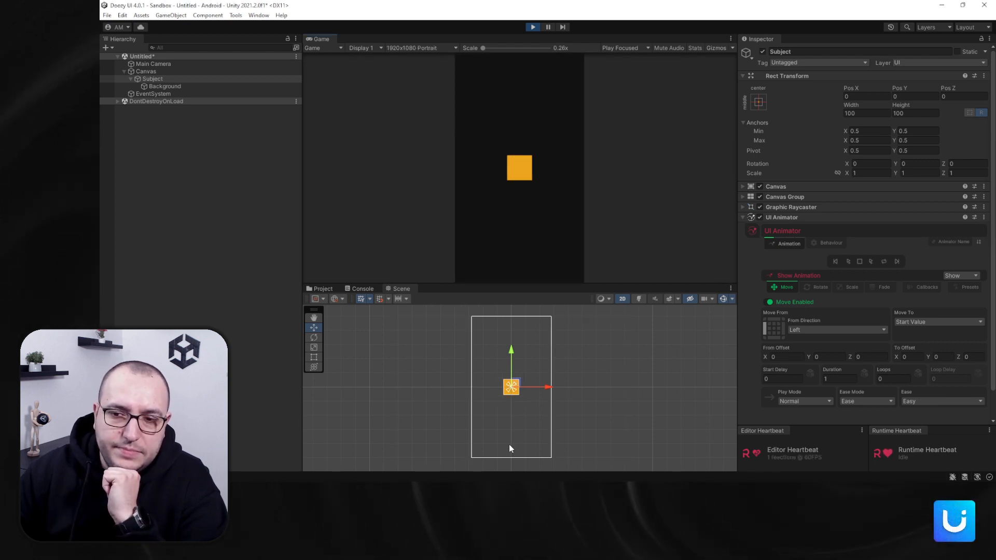
click(836, 261)
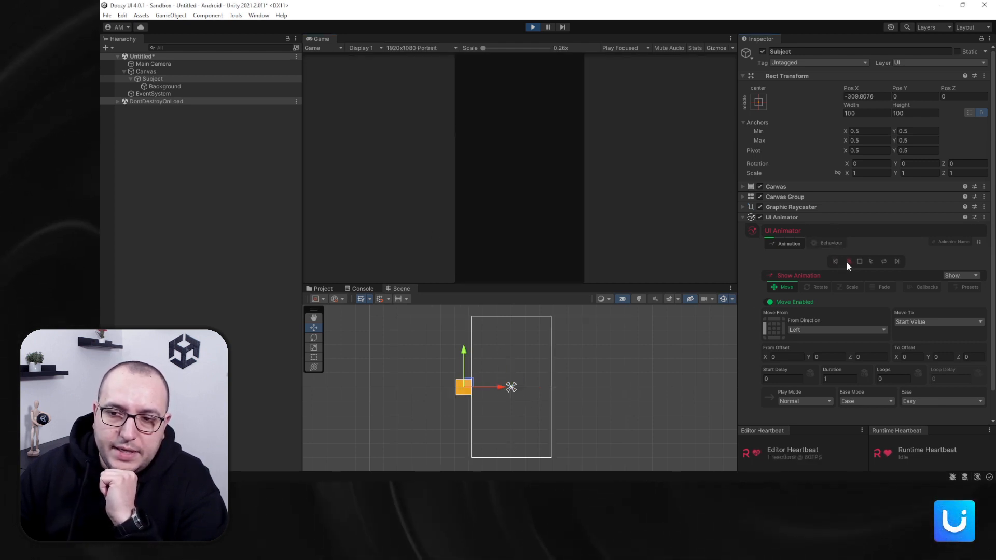
click(847, 262)
click(848, 262)
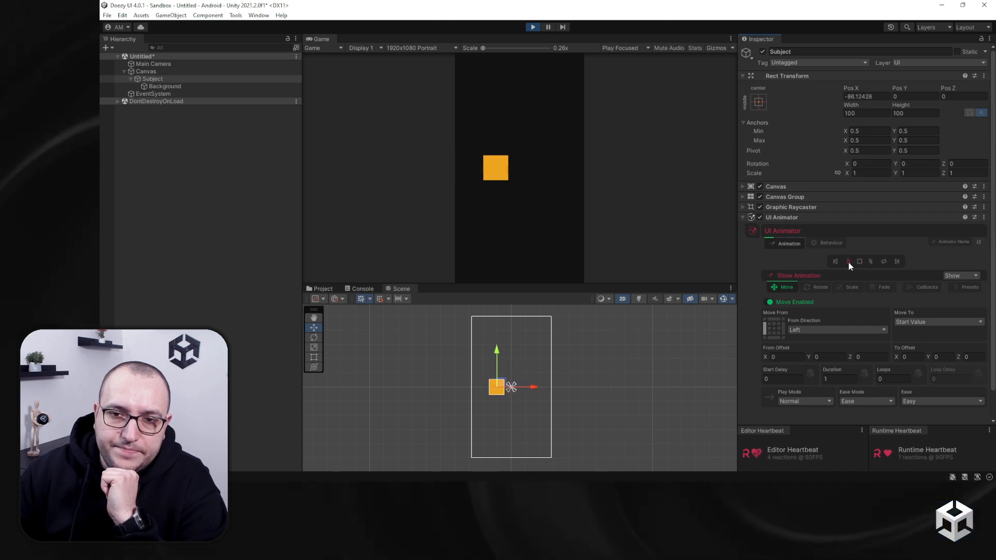
Switch the Game view to 16:9 Landscape and preview the Show animation at that aspect ratio.
click(408, 47)
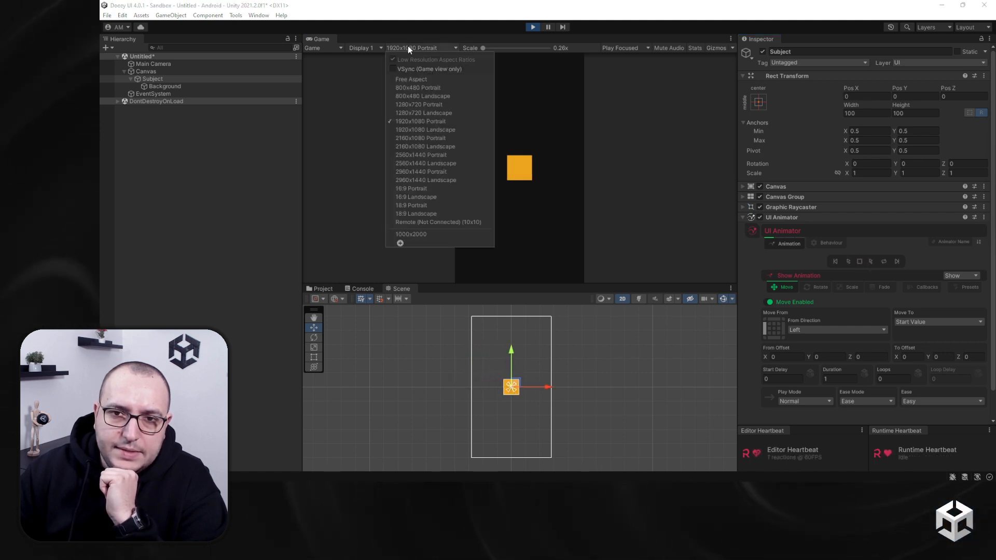
click(453, 197)
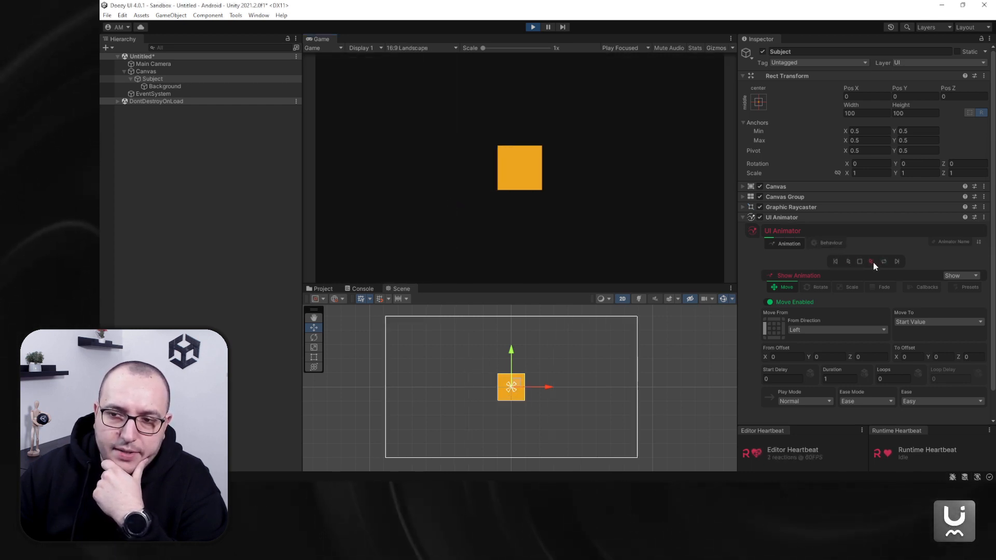
click(848, 262)
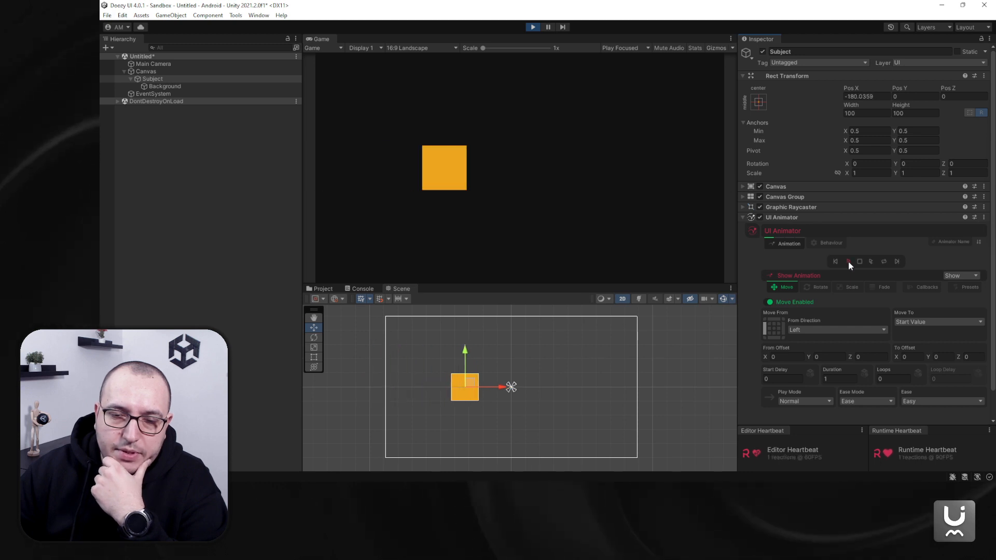
click(847, 261)
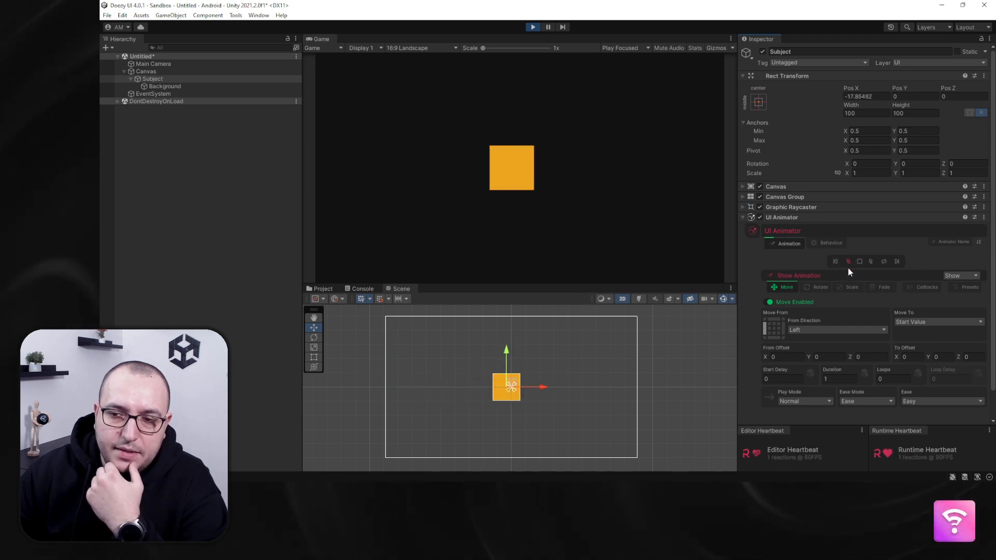
Set the Game view back to 800x480 Landscape and play the Show animation again.
click(421, 47)
click(443, 104)
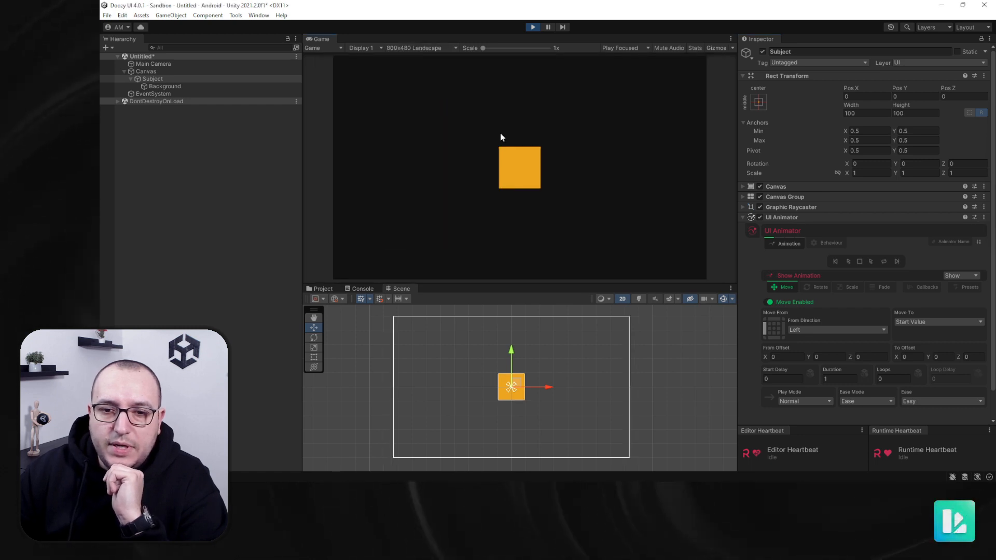
click(847, 262)
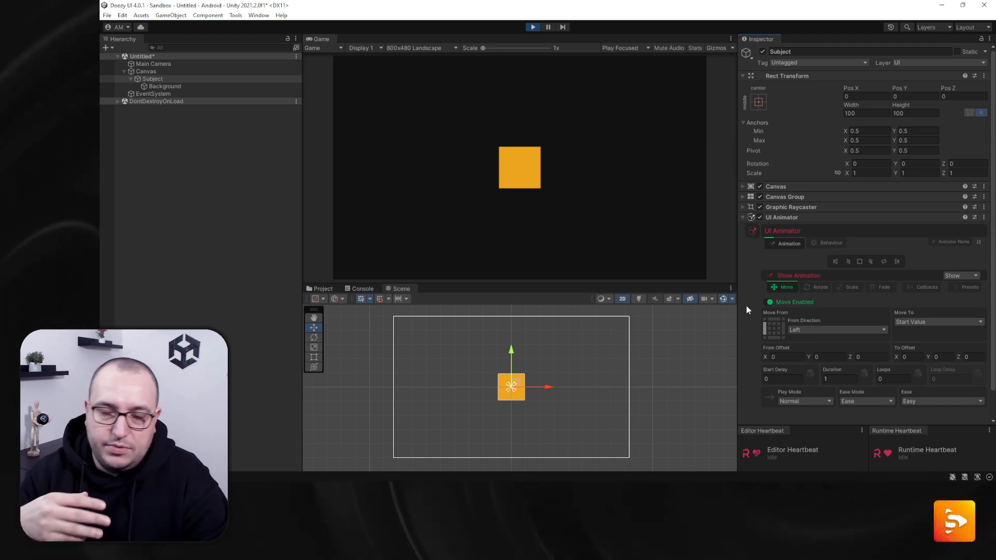
click(841, 260)
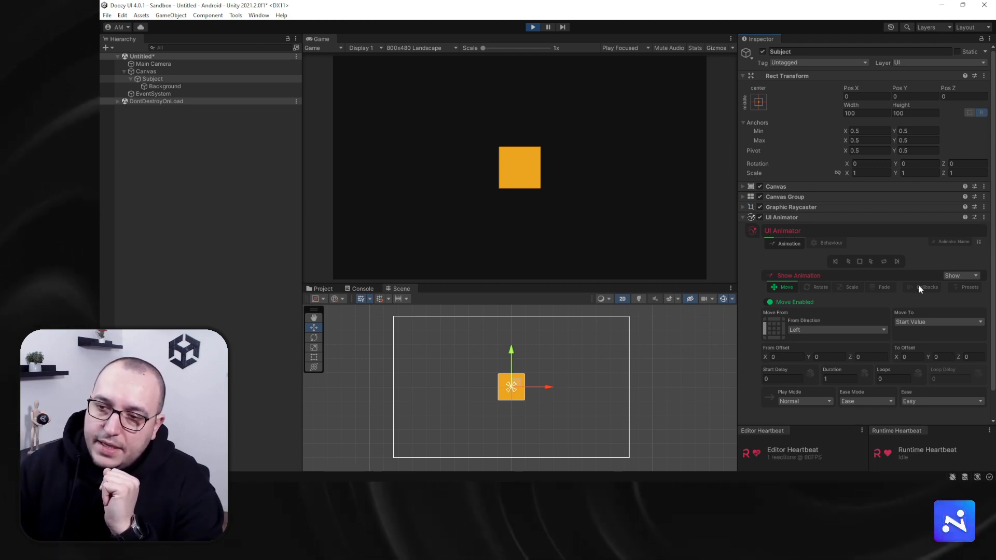
Switch the UI Animator from the Show to the Hide animation and open its Move settings.
click(947, 280)
click(958, 297)
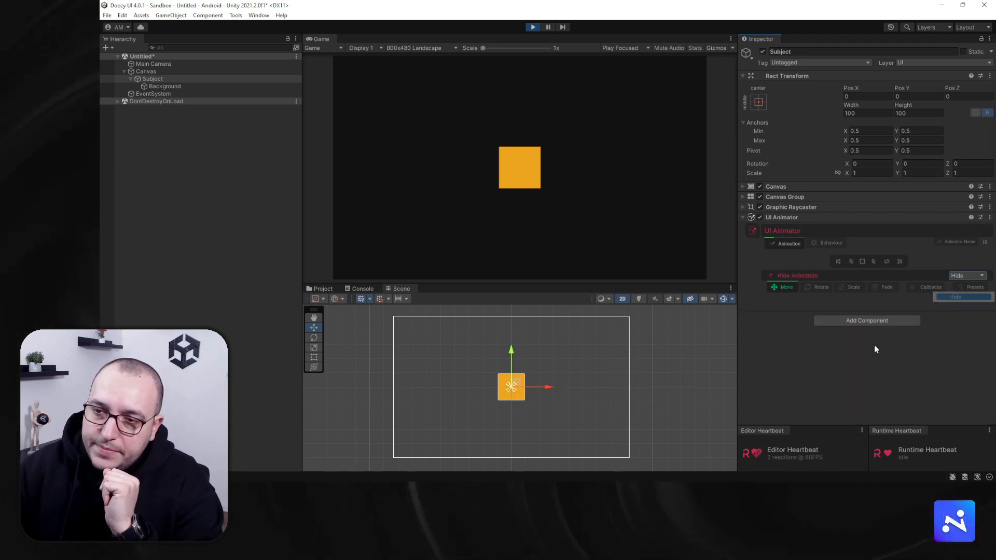
click(783, 288)
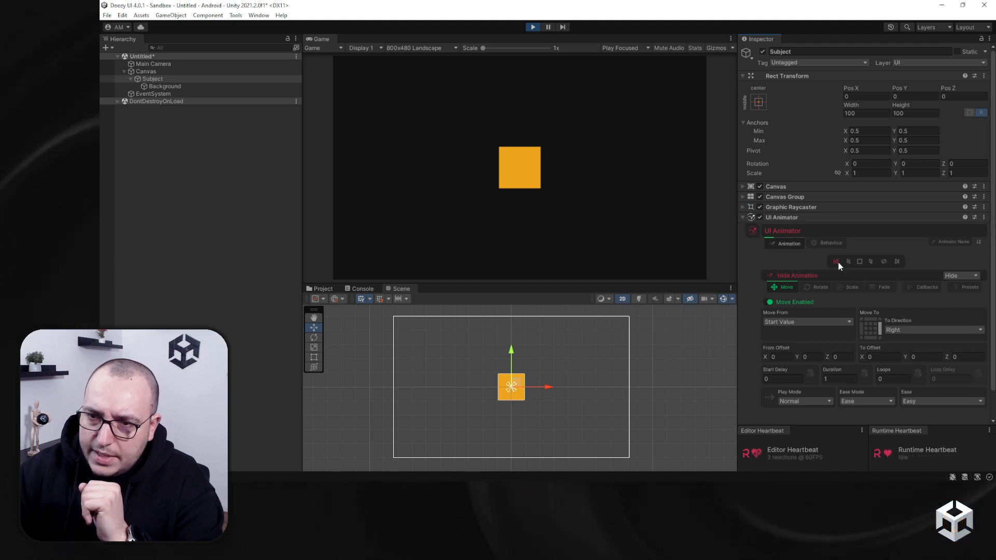
Preview the Hide animation forward and in reverse with Move To Direction Right, and again with it set to Left.
click(848, 262)
click(869, 262)
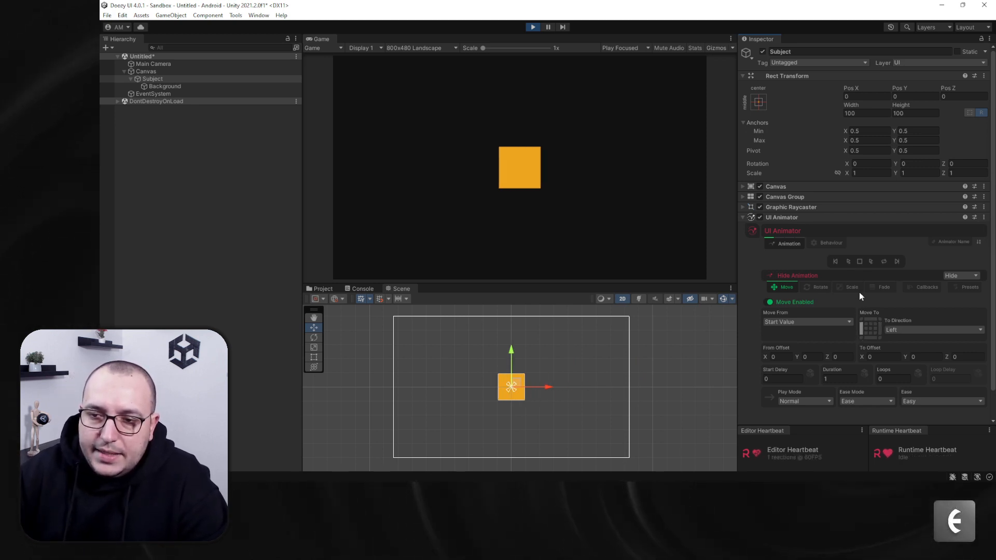
click(848, 262)
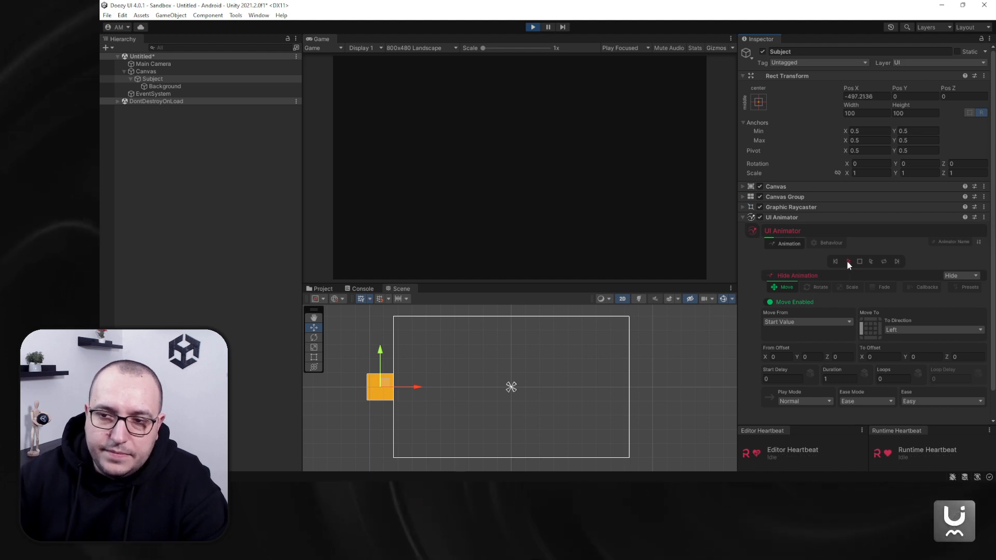
click(871, 261)
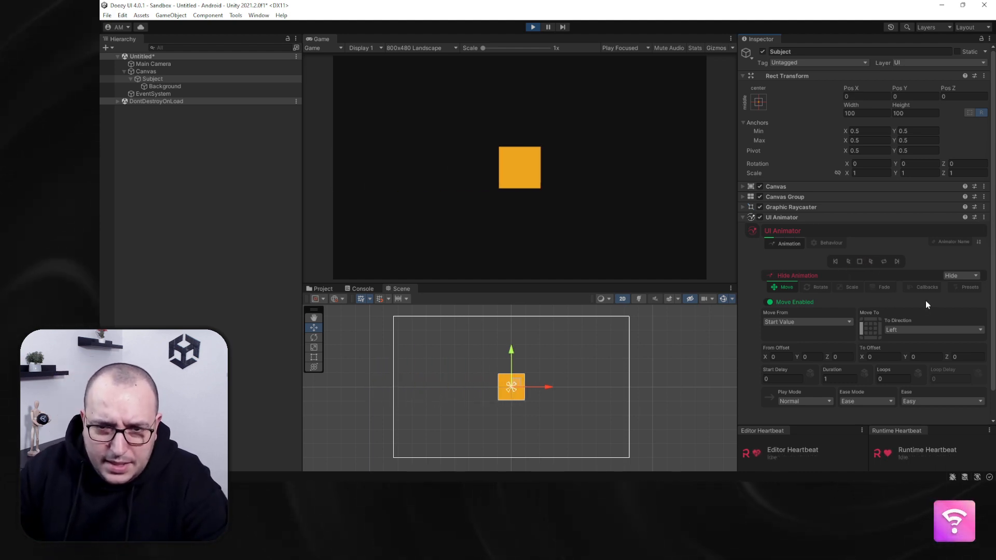
Exit Play mode and rename the Subject object to "Subject SHOW".
click(167, 81)
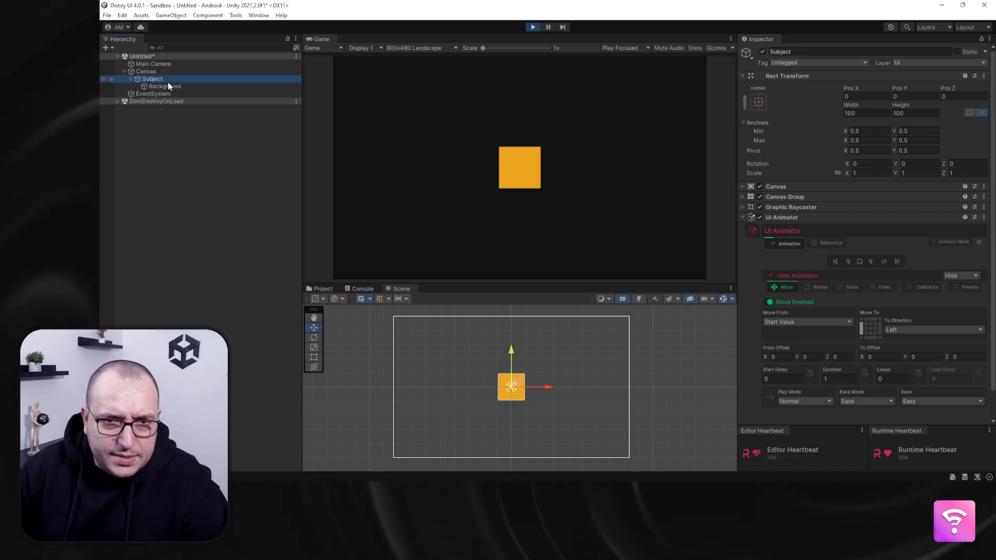
key(ctrl+p)
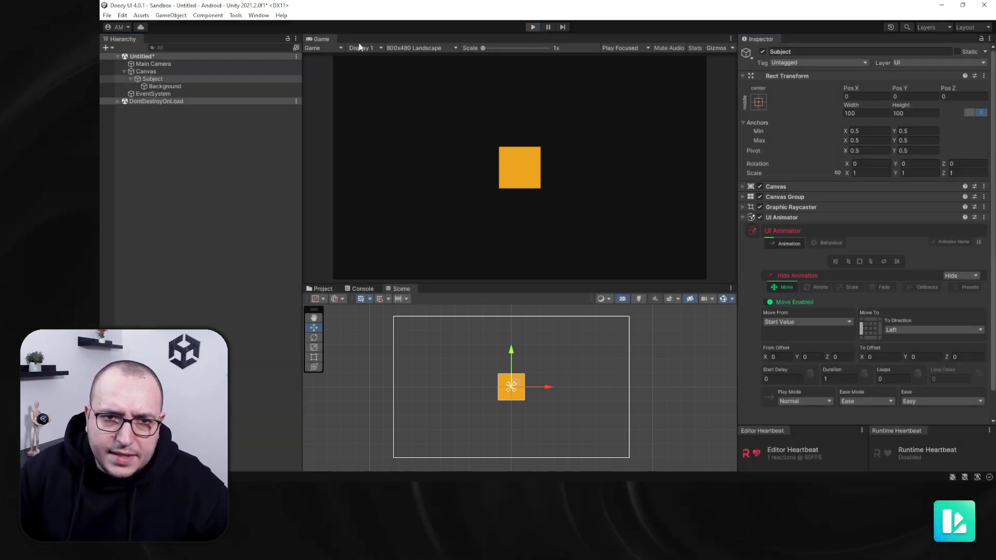
click(160, 81)
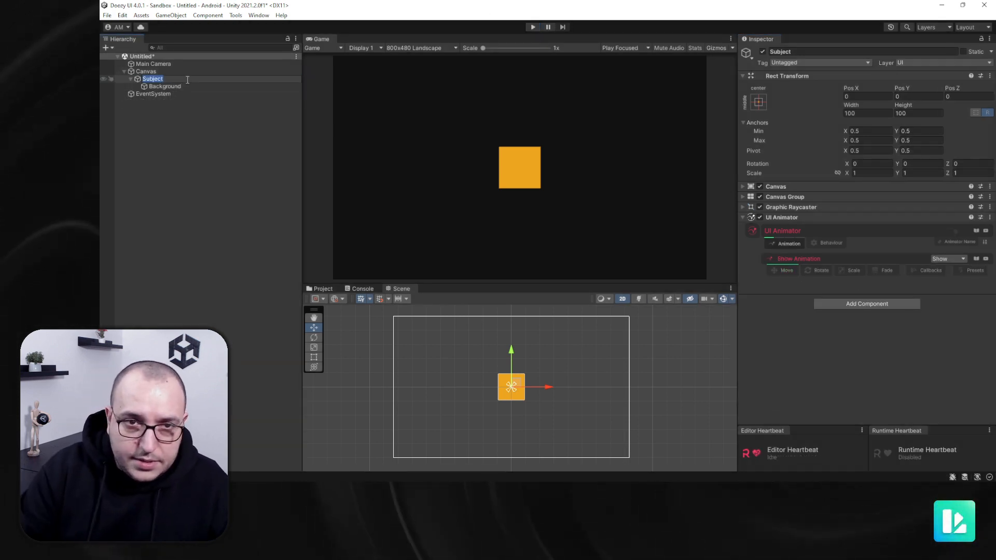
key(End)
text(SHOW)
key(Return)
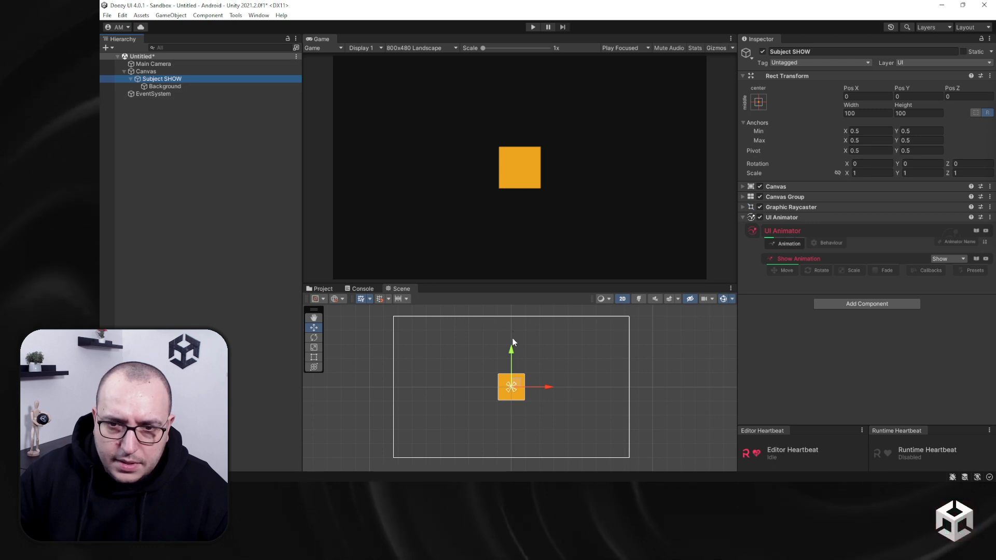
Move Subject SHOW up above the canvas centre and set its Pos Y to 100.
drag(513, 353, 514, 317)
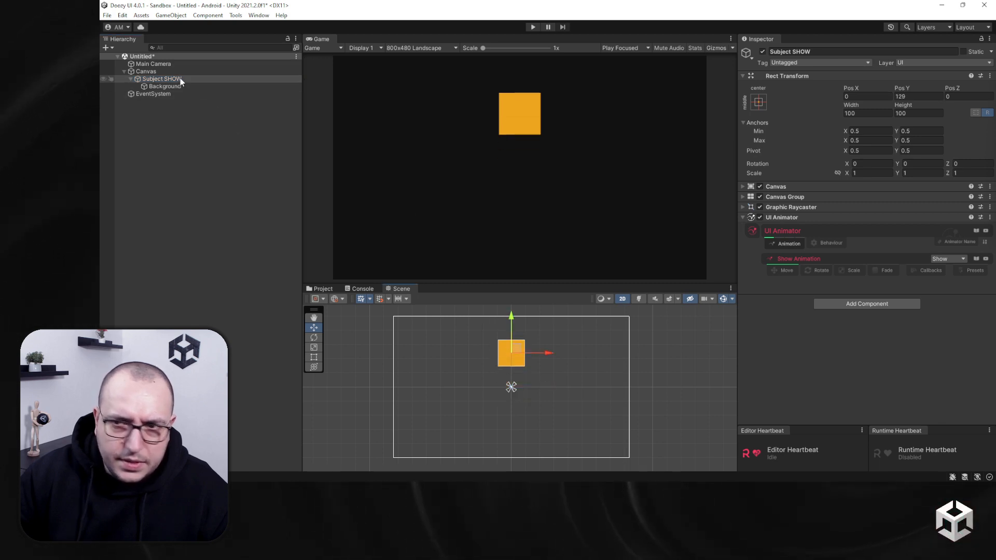
click(903, 96)
text(100)
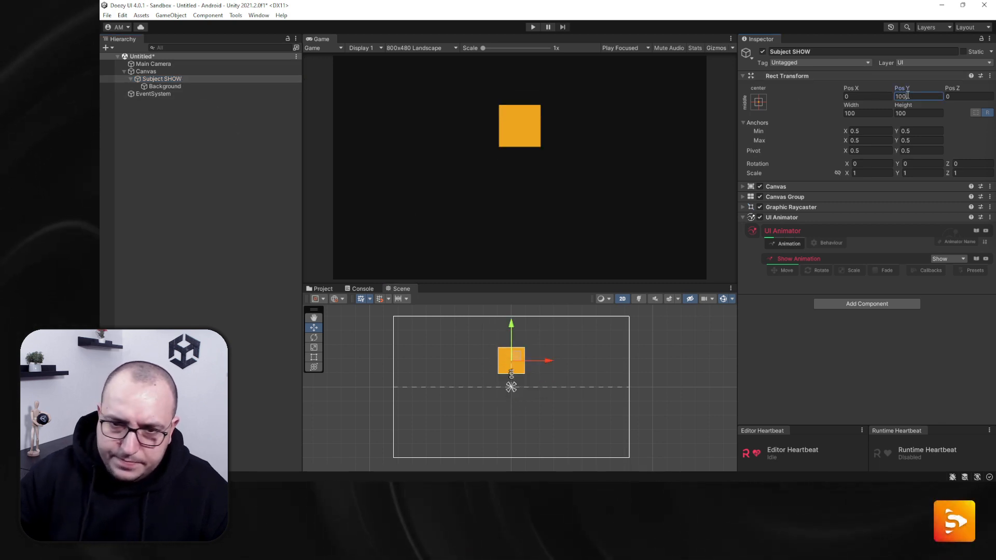
Duplicate Subject SHOW as "Subject HIDE" and set the copy's Pos Y to -100.
click(191, 79)
key(ctrl+d)
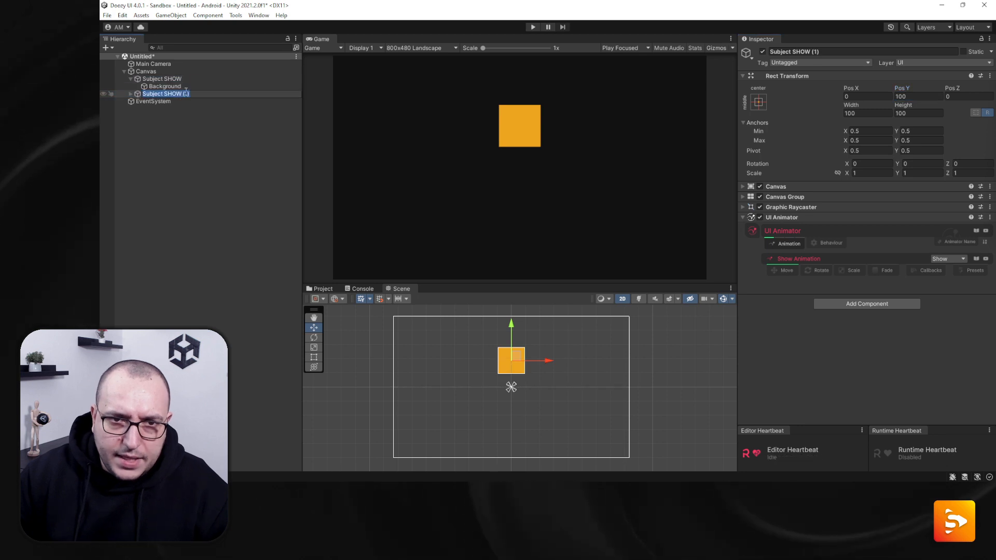
text(Hide)
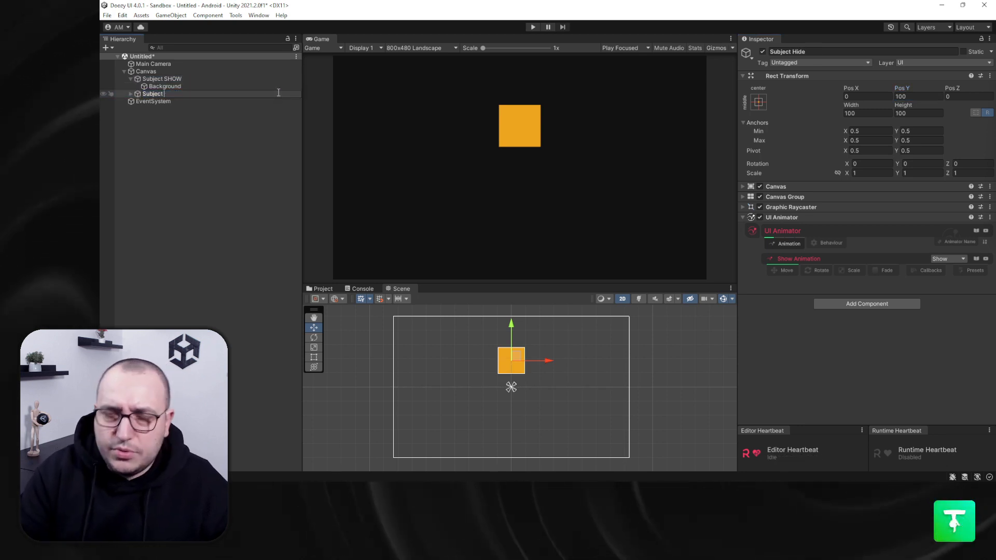
text(IDE)
key(Return)
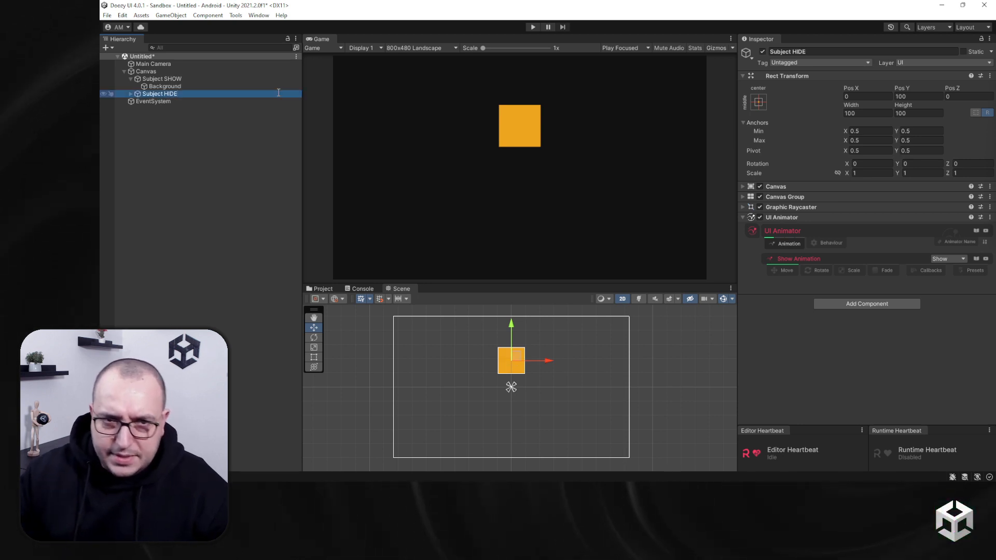
click(918, 96)
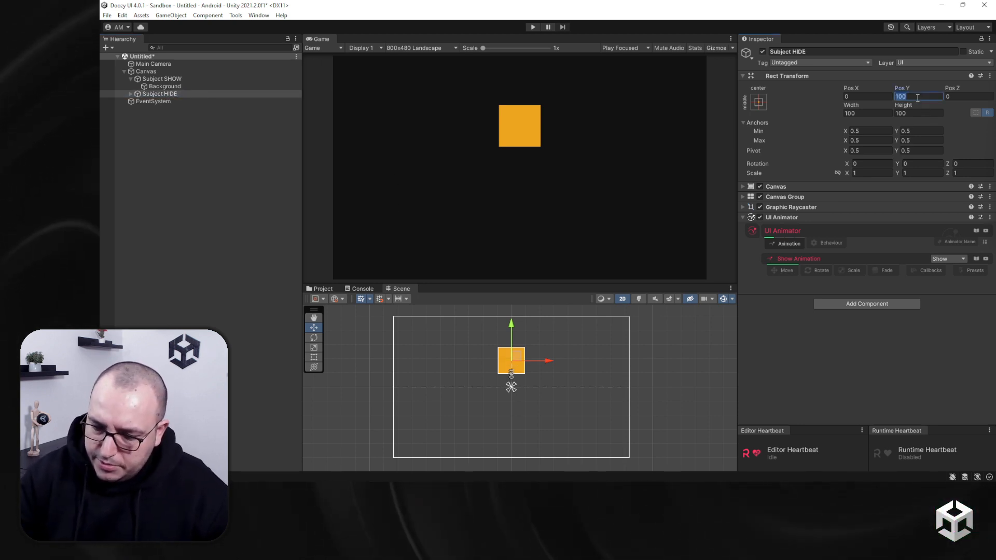
text(-100)
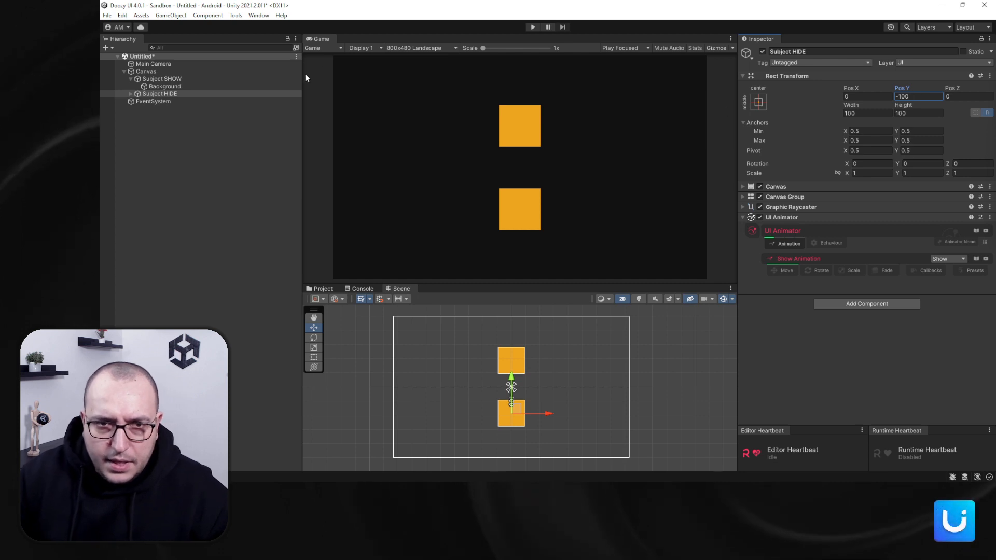
Change the image color of Subject HIDE's Background to blue, hex 1E88EC.
click(131, 95)
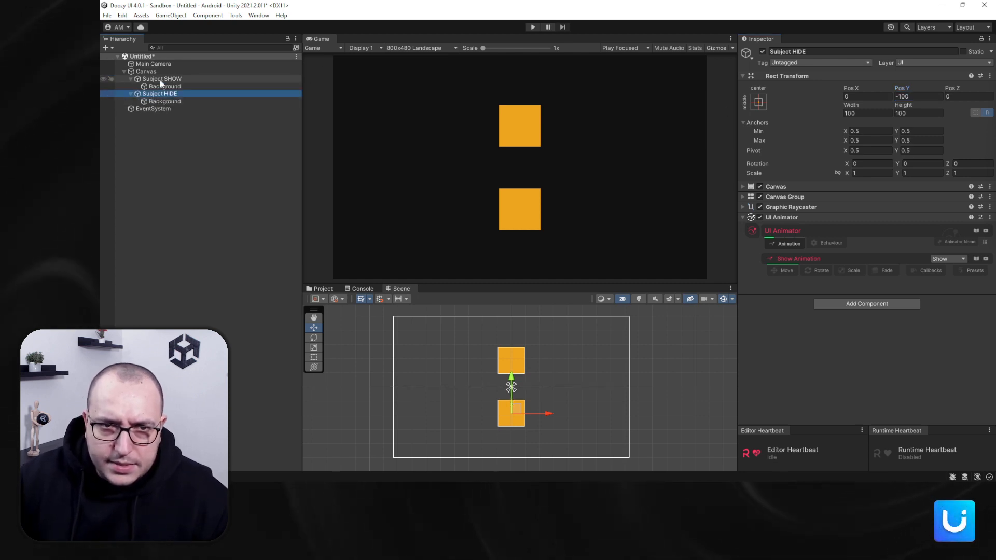
click(165, 101)
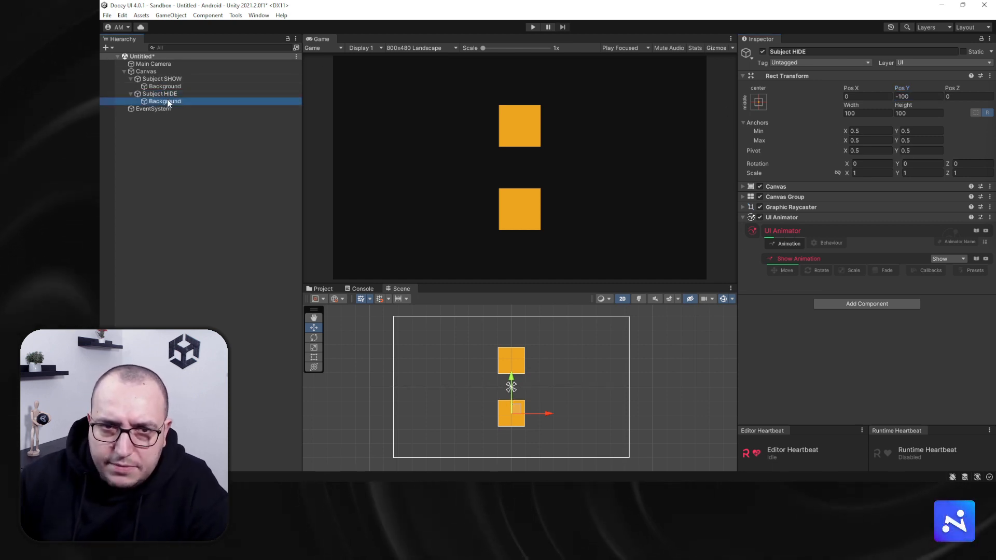
click(869, 217)
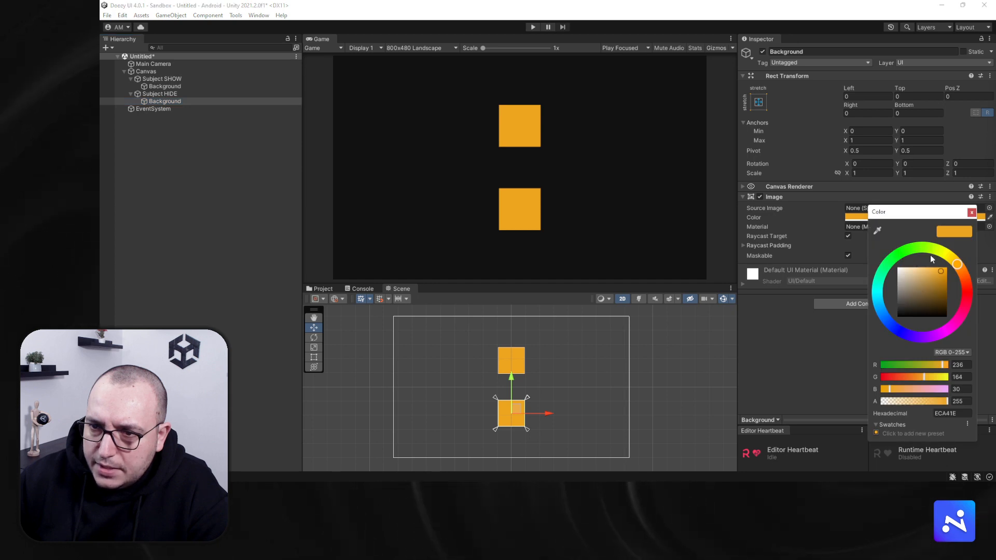
drag(931, 258, 870, 306)
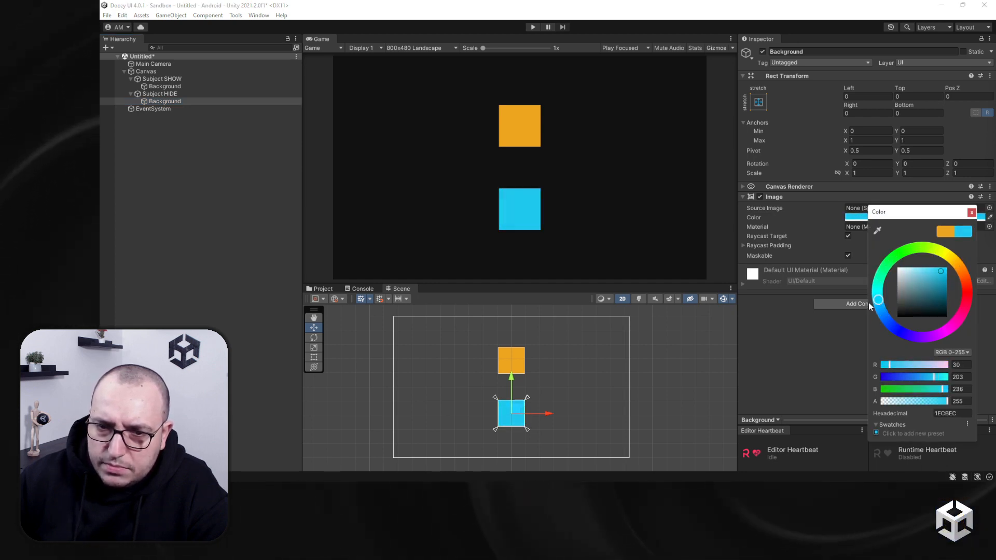
drag(870, 315, 873, 320)
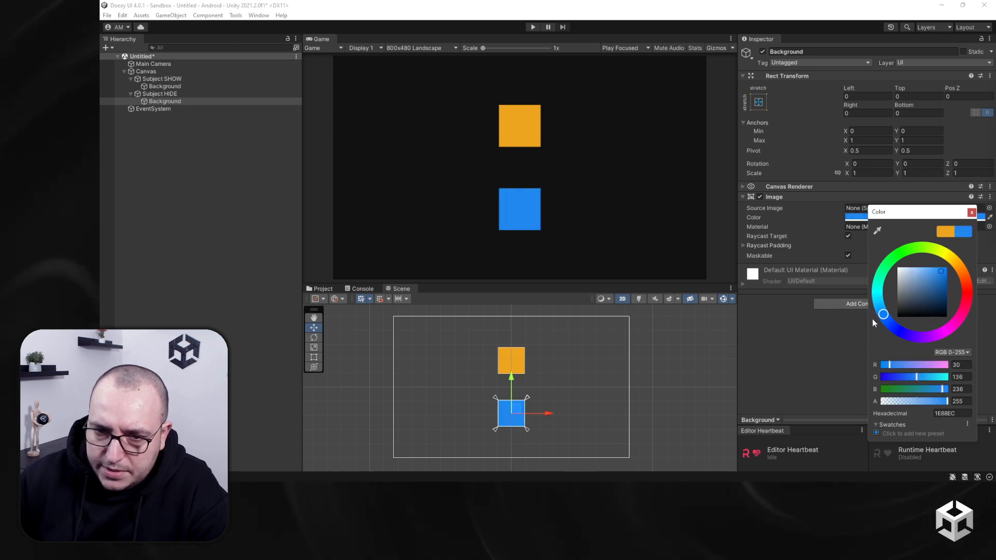
click(794, 318)
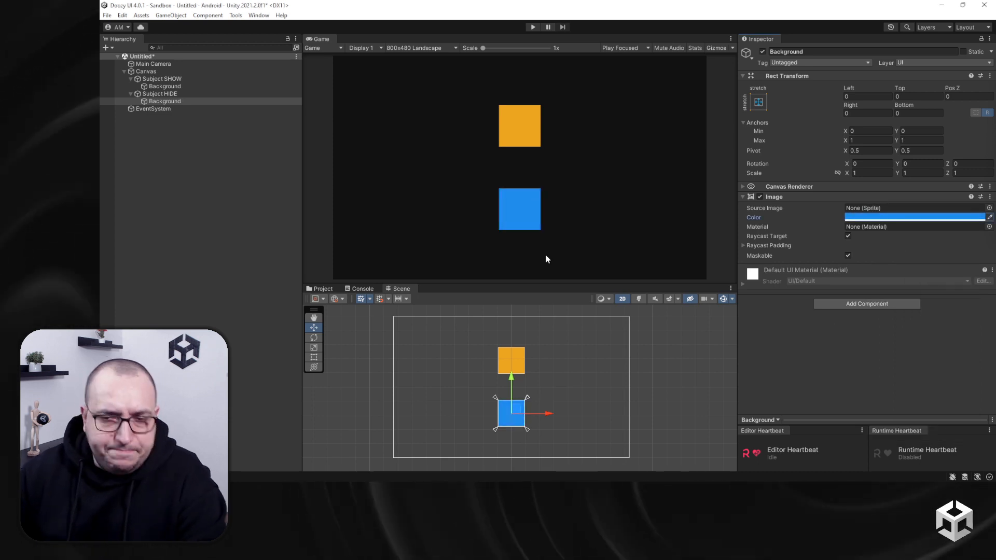
Add a TextMeshPro text reading "SHOW" as a child of Subject SHOW.
click(159, 87)
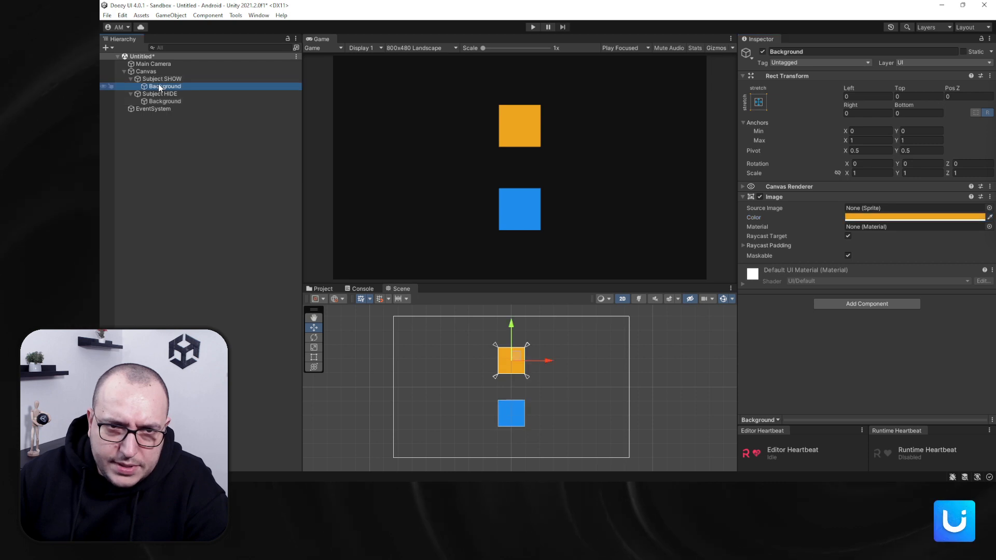
right_click(154, 80)
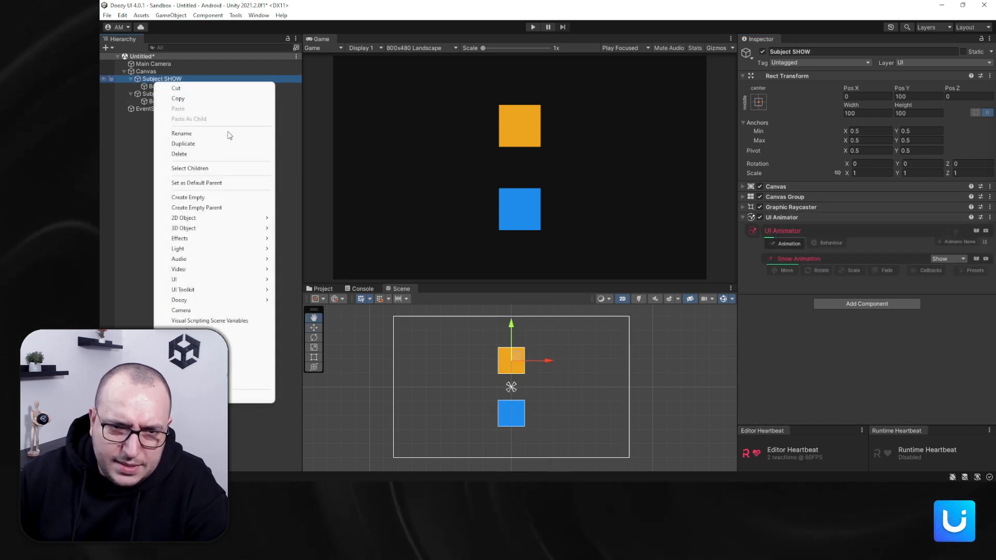
mouse_move(244, 279)
click(346, 301)
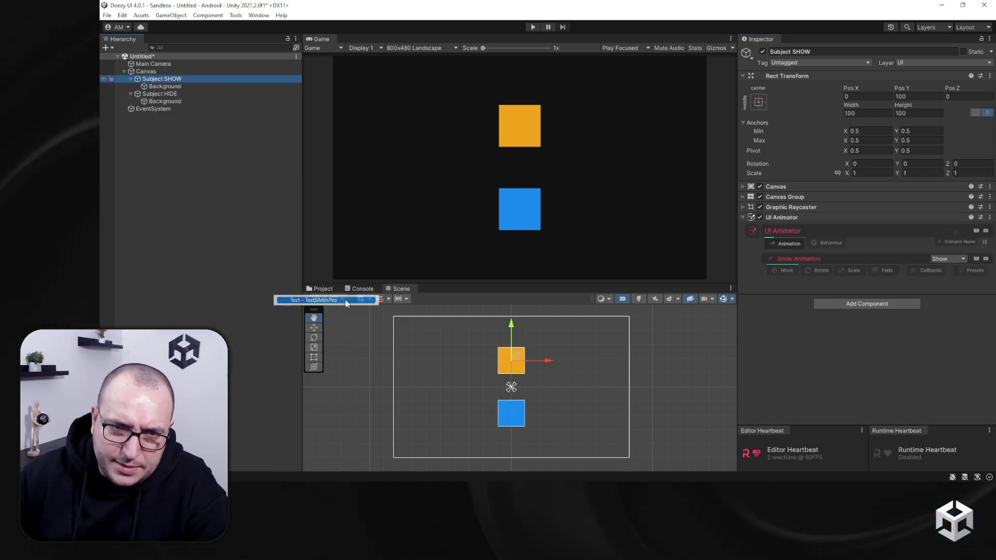
click(793, 243)
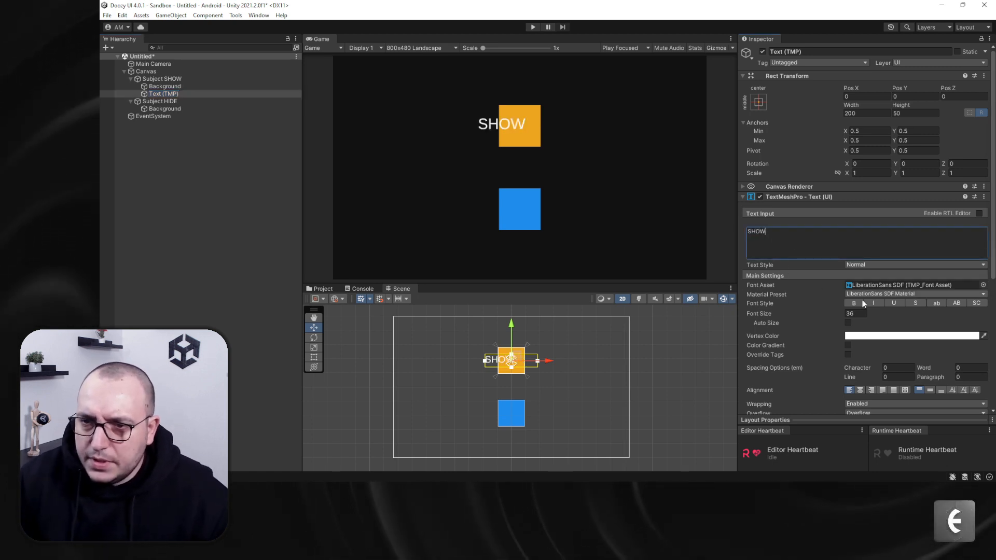
Center the SHOW text horizontally and vertically and set its font size to 24.
click(859, 390)
click(930, 390)
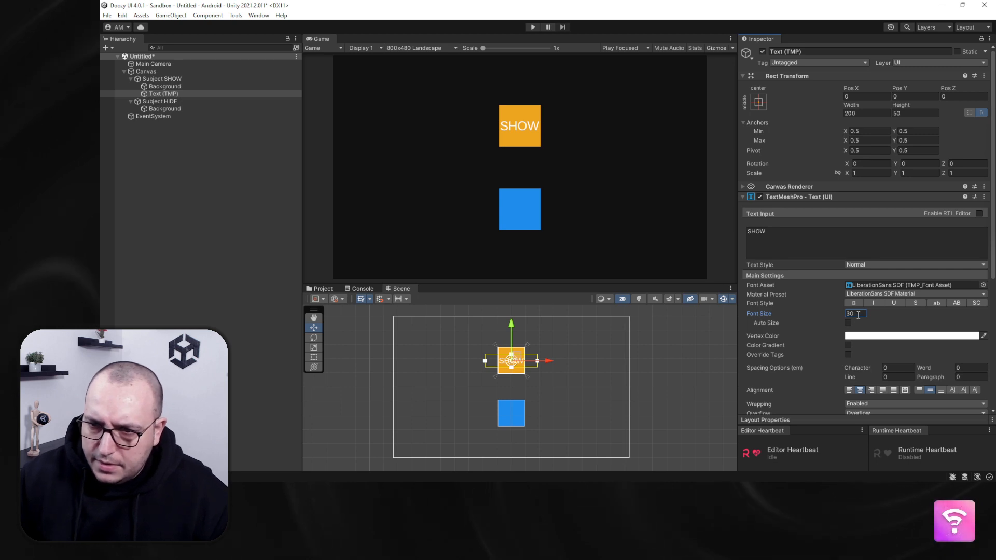
drag(857, 315, 762, 295)
text(24)
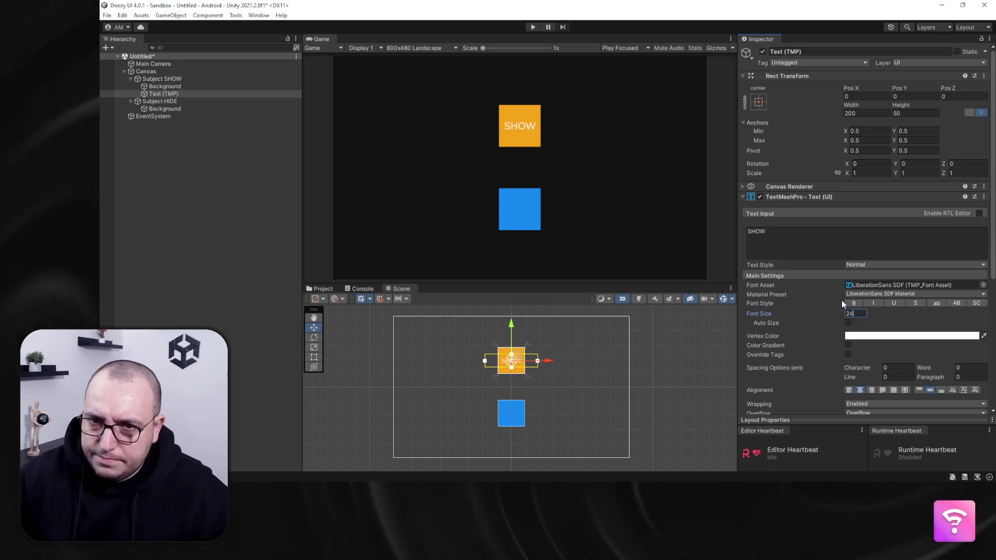
Give the SHOW text a near-black vertex color and stretch its anchors and position to fill the parent square.
click(983, 340)
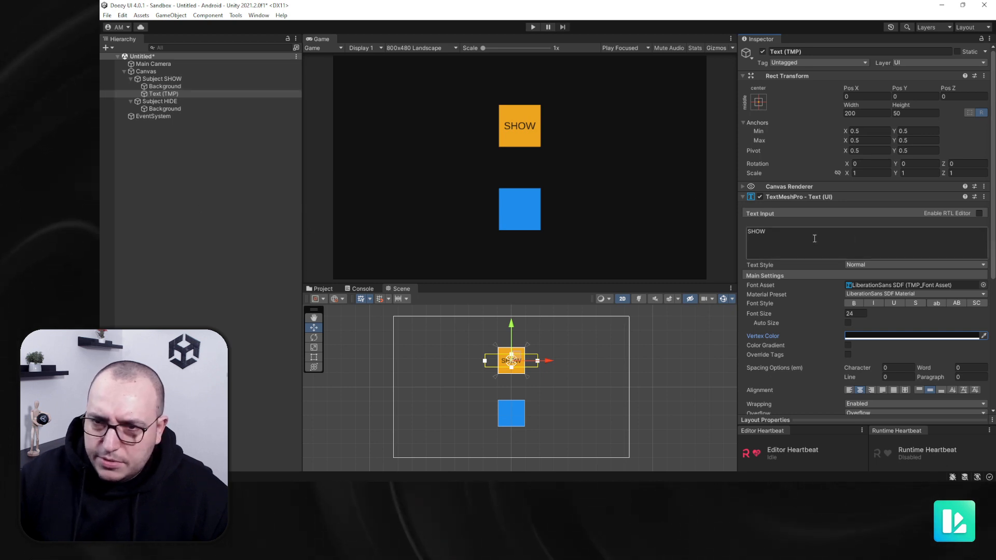
click(758, 103)
alt+click(863, 247)
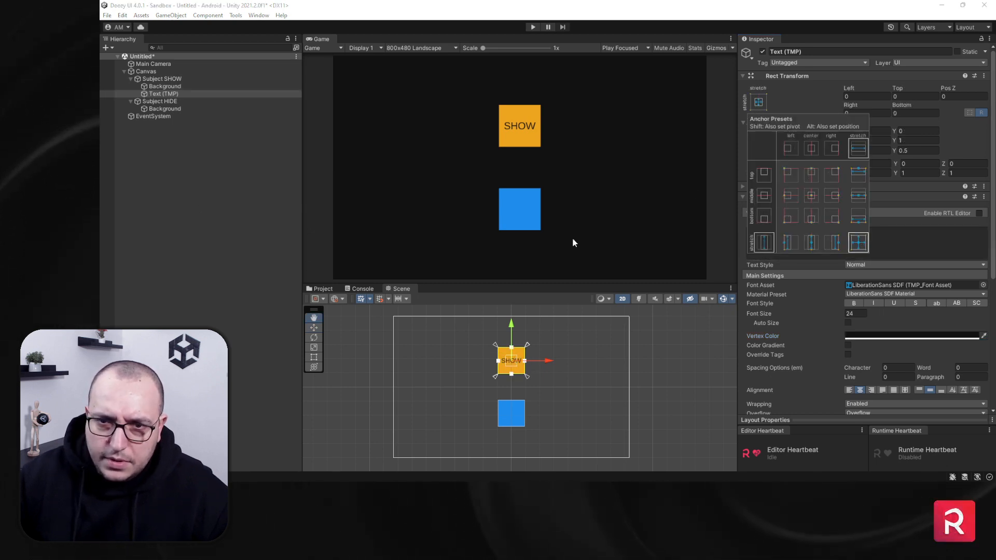
Copy the SHOW text object and place the copy as a child of Subject HIDE.
click(165, 94)
key(ctrl+c)
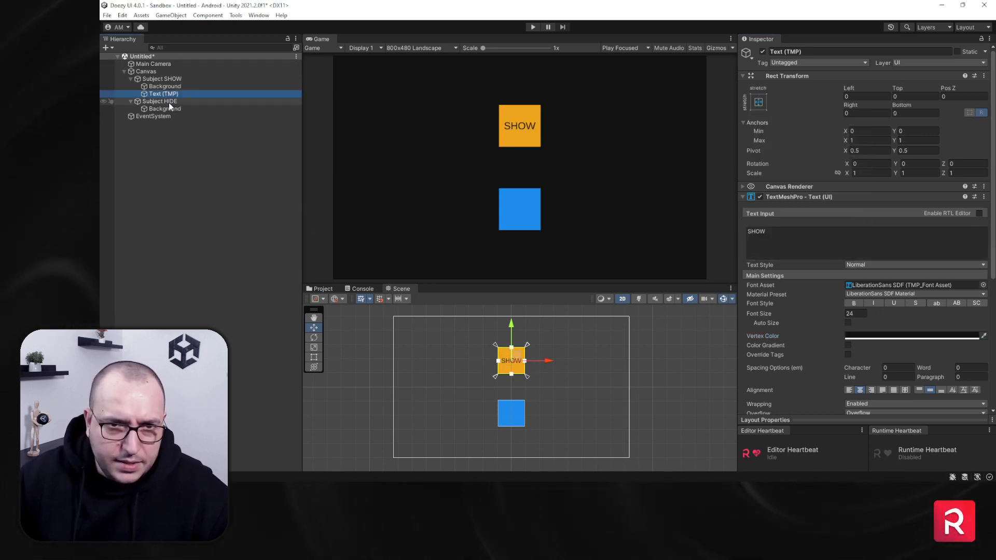
click(166, 101)
key(ctrl+v)
drag(158, 117, 156, 101)
Copy the Rect Transform of Subject SHOW's text and paste its component values onto the text under Subject HIDE.
click(153, 94)
right_click(152, 92)
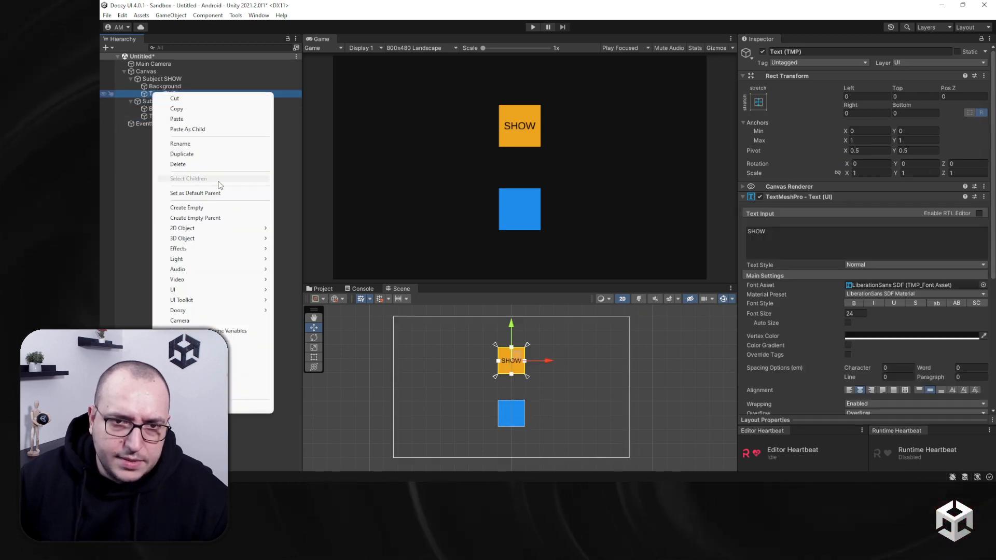
right_click(829, 76)
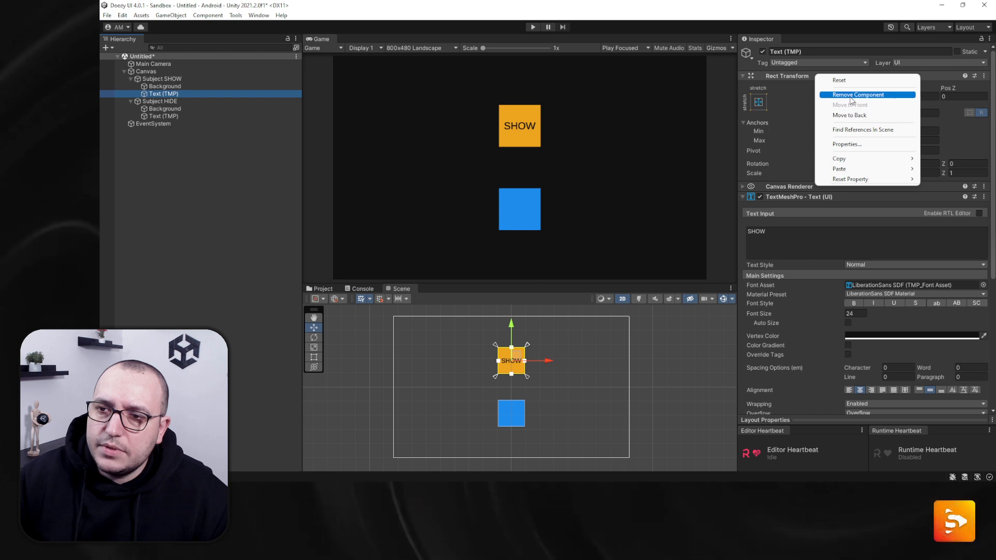
right_click(789, 77)
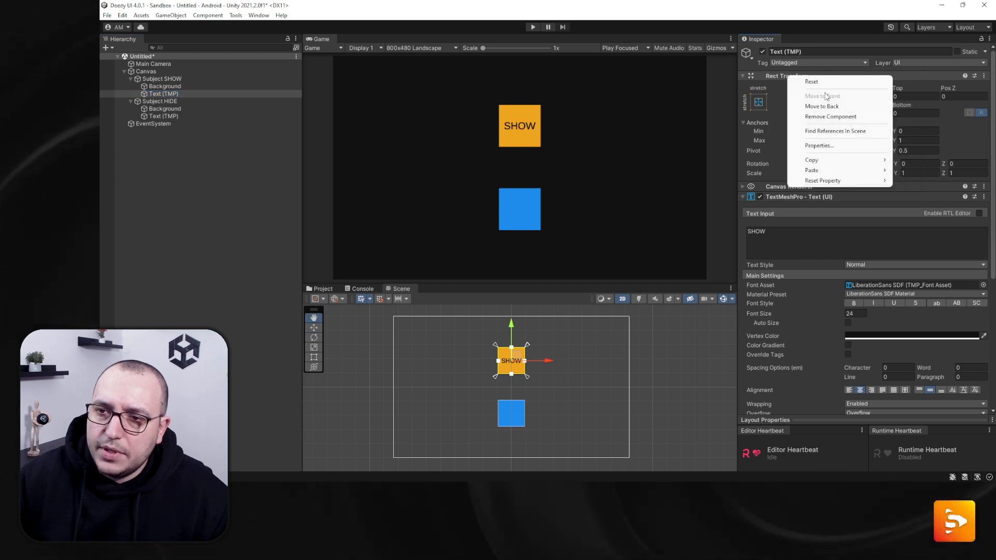
mouse_move(830, 160)
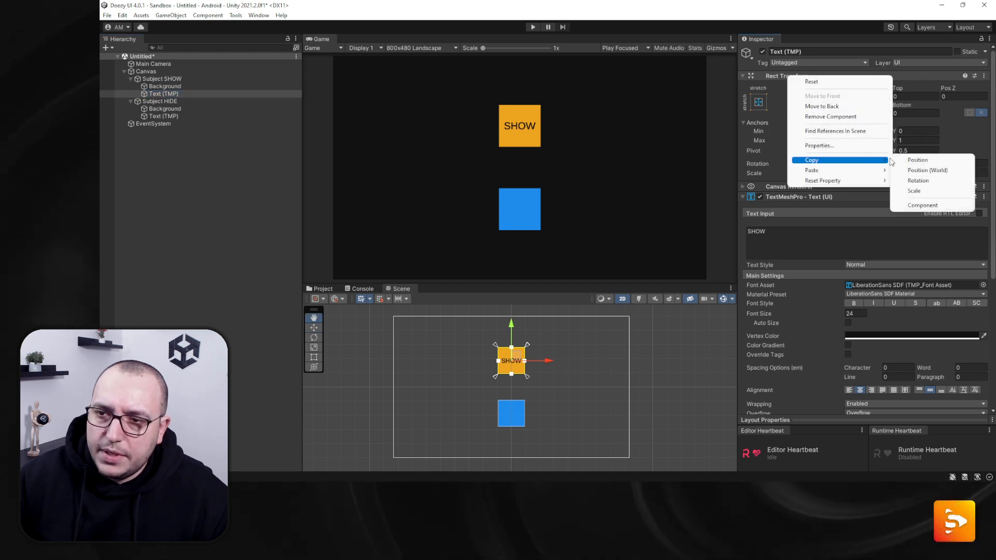
click(922, 206)
click(184, 115)
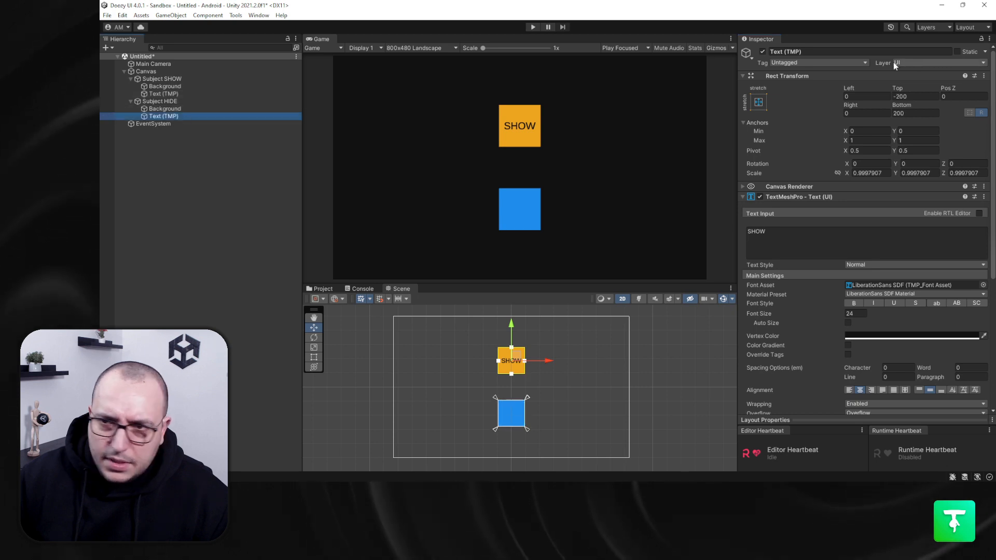
right_click(801, 76)
mouse_move(873, 182)
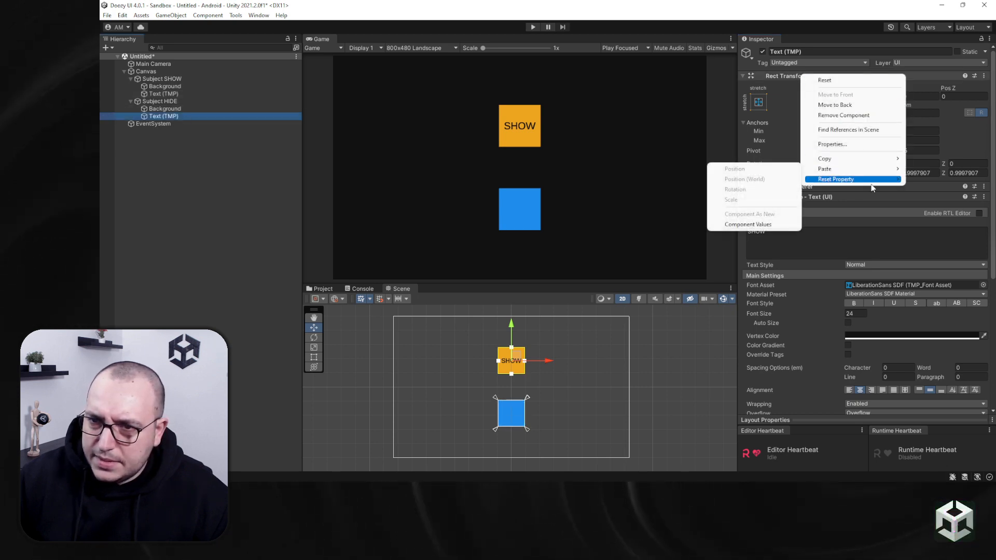
click(748, 224)
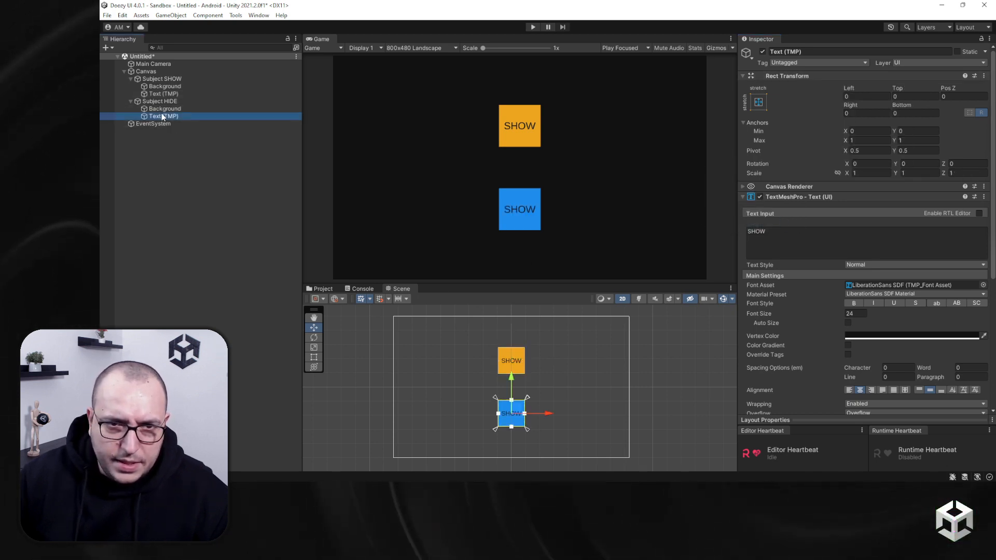
Change the text under Subject HIDE to "HIDE".
click(800, 239)
text(HID)
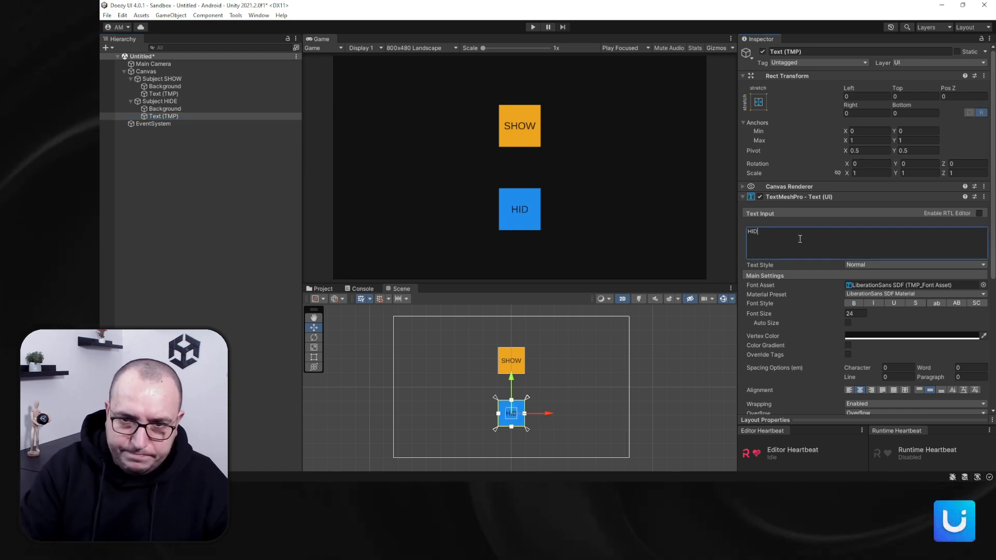
text(E)
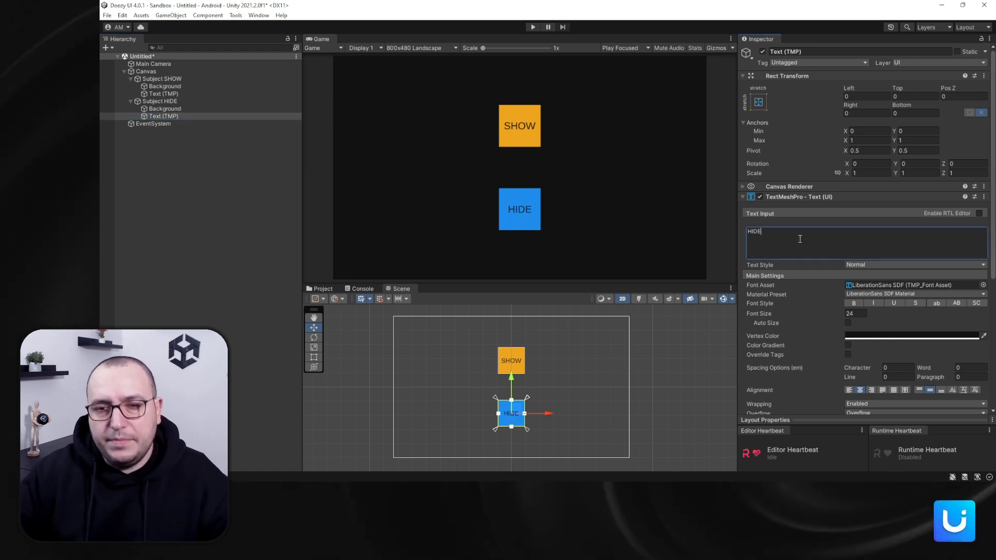
Enable Move in the Show animation of Subject SHOW's UI Animator.
click(163, 80)
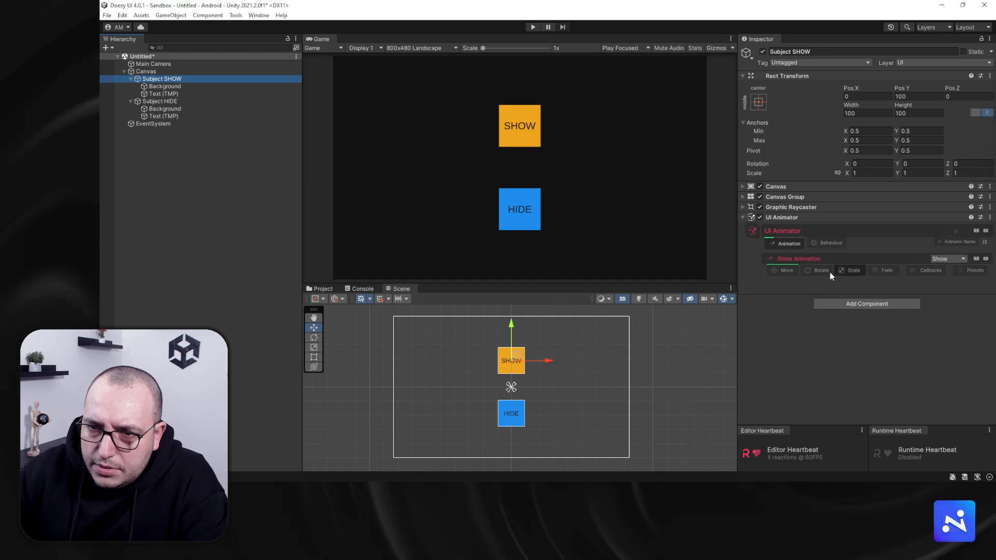
click(784, 271)
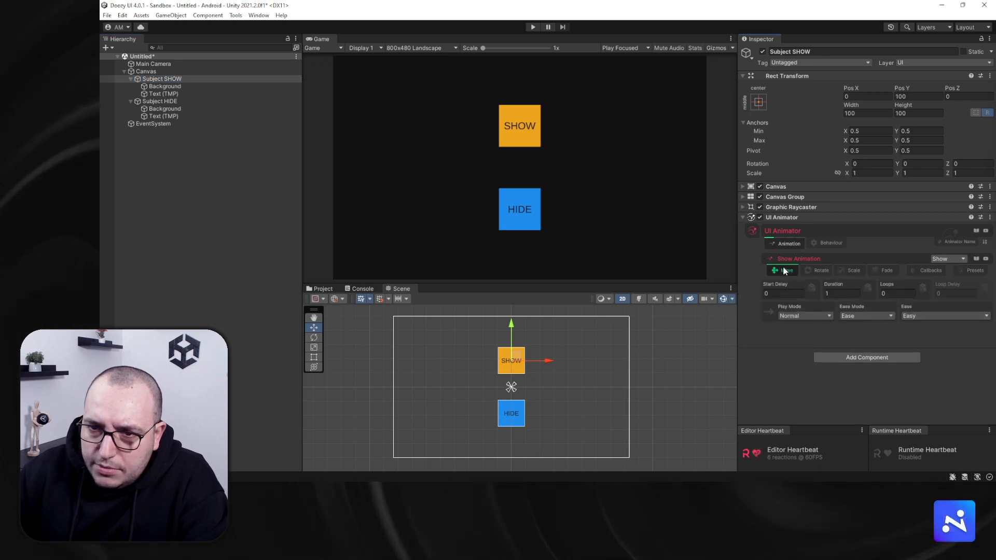
Switch Subject HIDE's UI Animator to the Hide animation and enable Move with its To Direction set to Right.
click(156, 101)
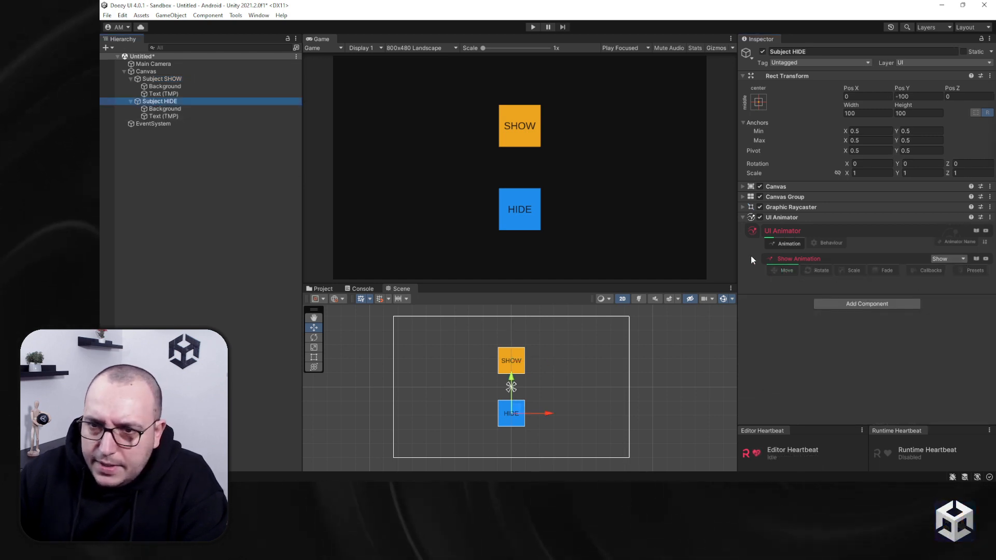
click(948, 259)
click(955, 280)
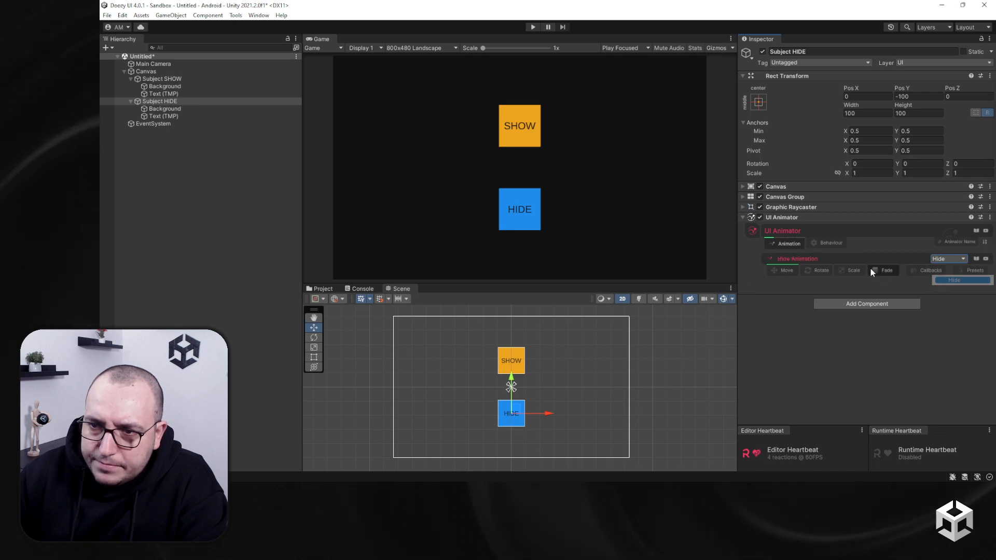
click(785, 271)
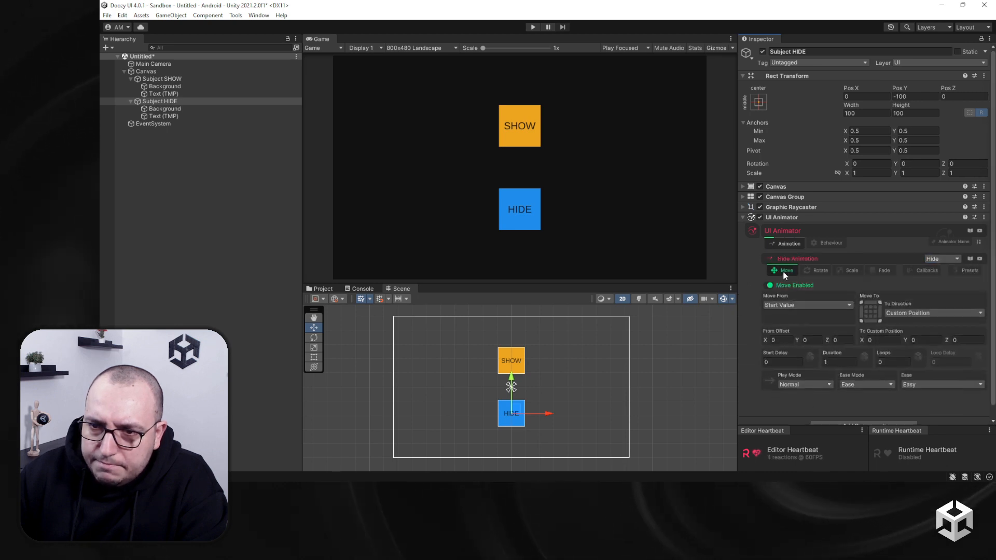
click(889, 312)
click(879, 312)
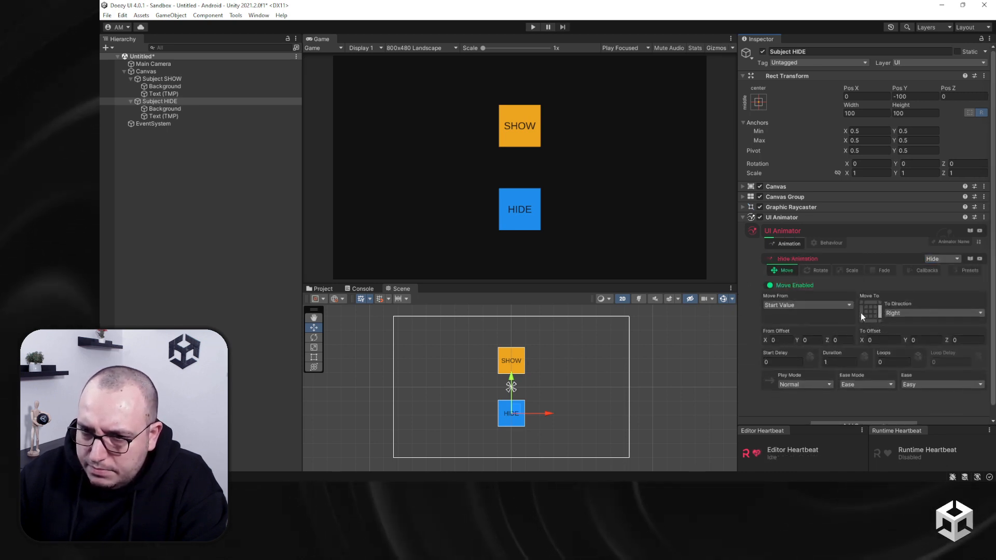
Enter Play mode and preview the Show animation of Subject SHOW twice.
click(533, 28)
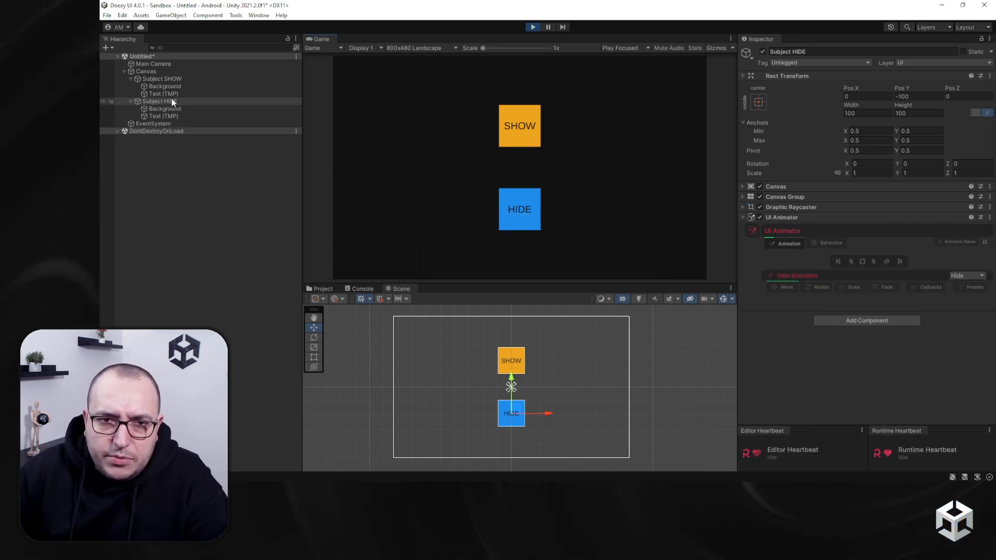
click(177, 79)
click(851, 262)
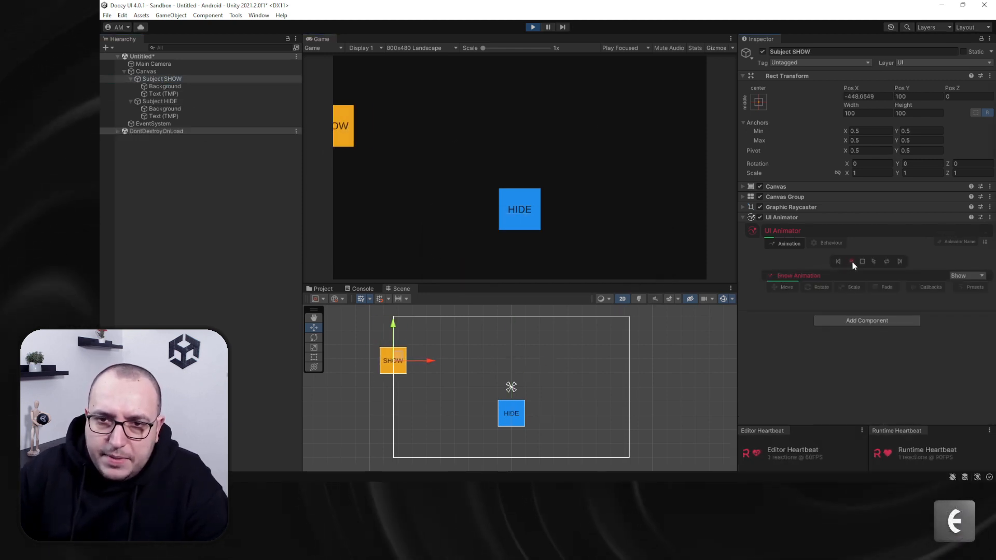
click(852, 262)
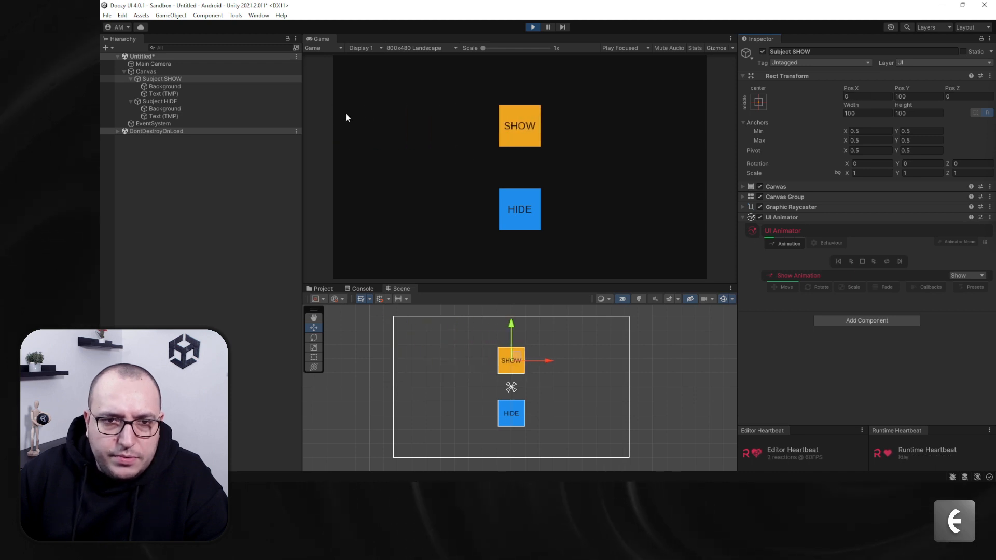
Preview the Hide animation of Subject HIDE several times and open its Move settings.
click(184, 101)
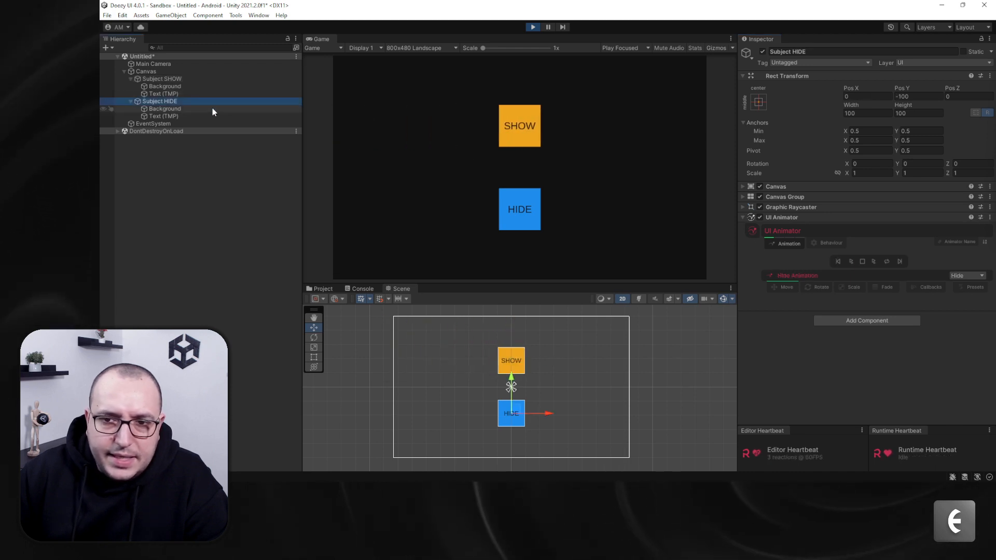
click(851, 261)
click(852, 261)
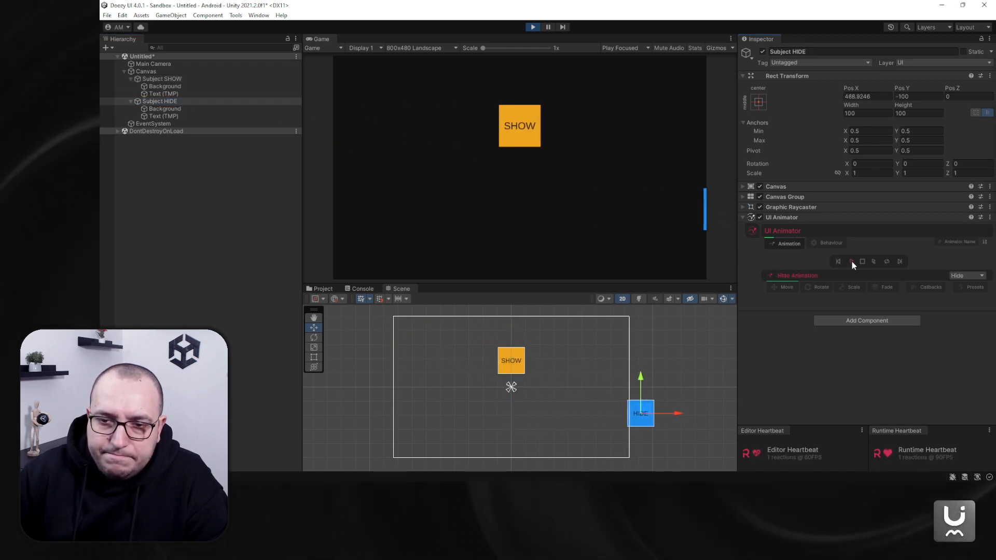
click(851, 262)
click(852, 261)
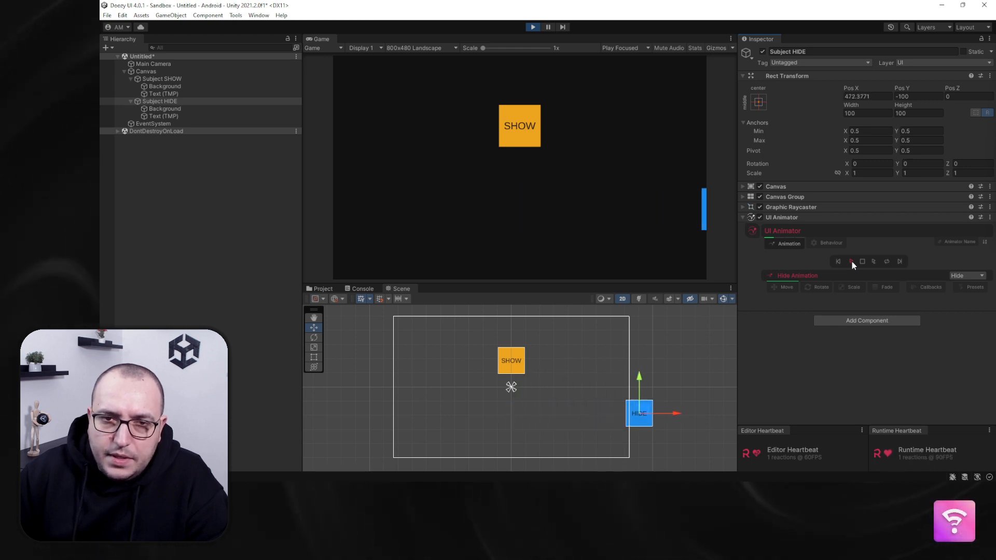
click(864, 263)
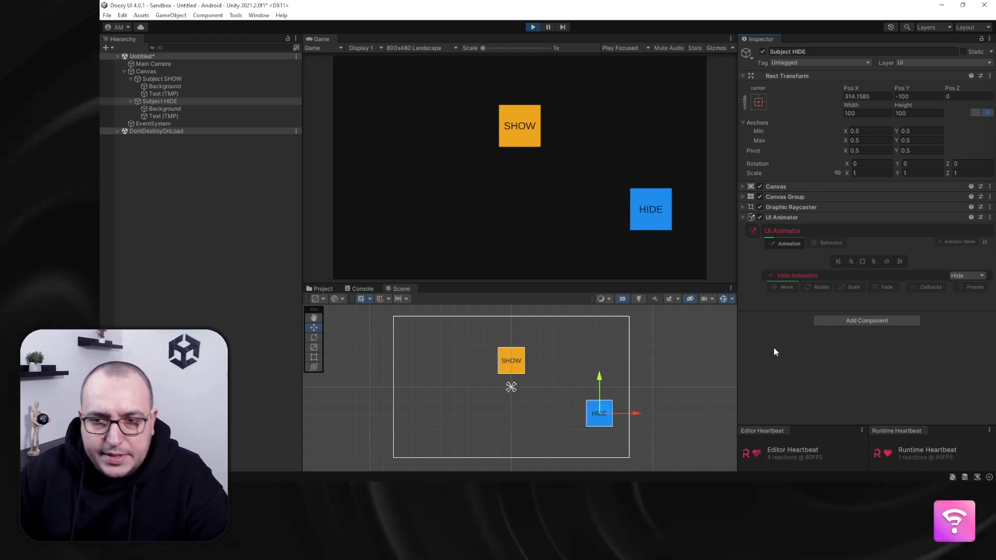
click(787, 288)
Open Subject SHOW's Move settings, then preview its Show animation and return it to the first frame.
click(160, 83)
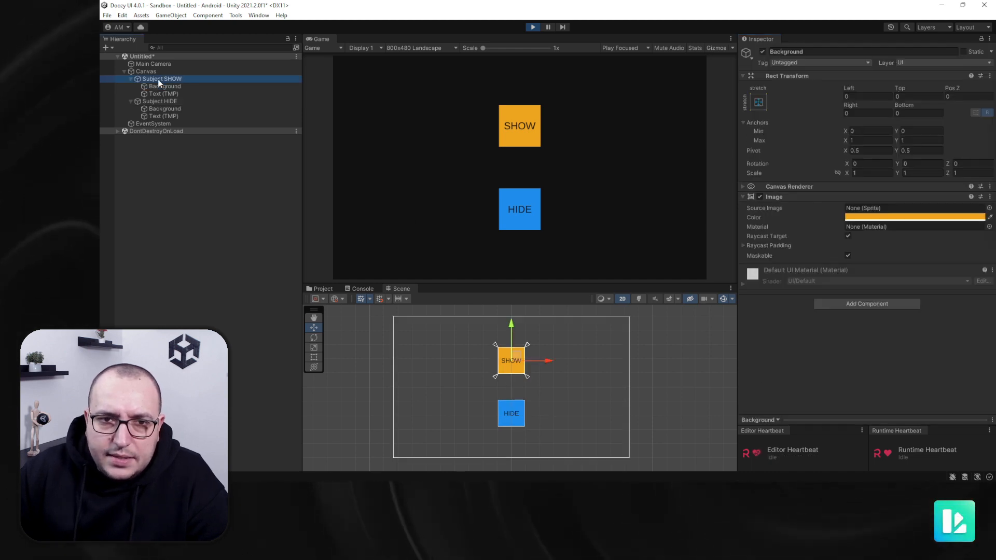
click(783, 287)
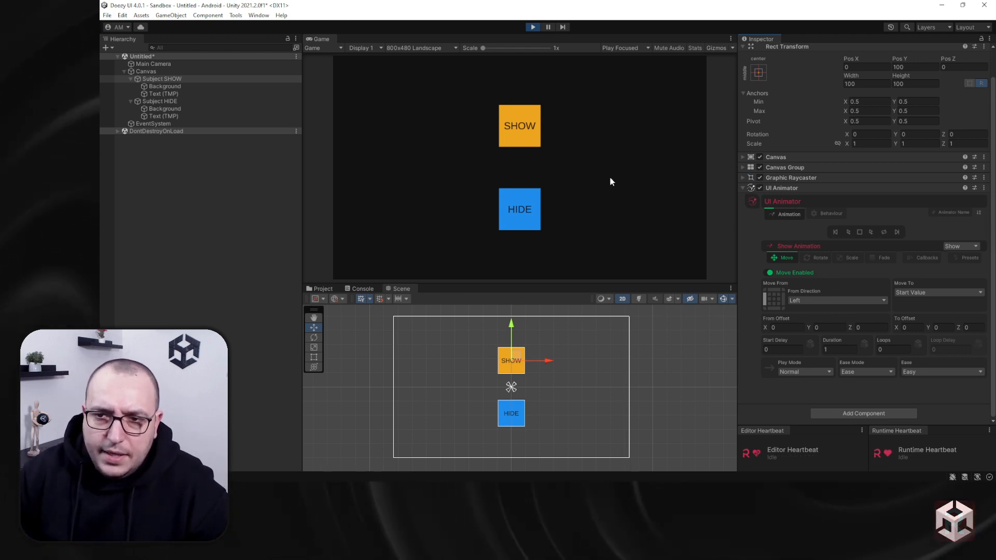
click(851, 233)
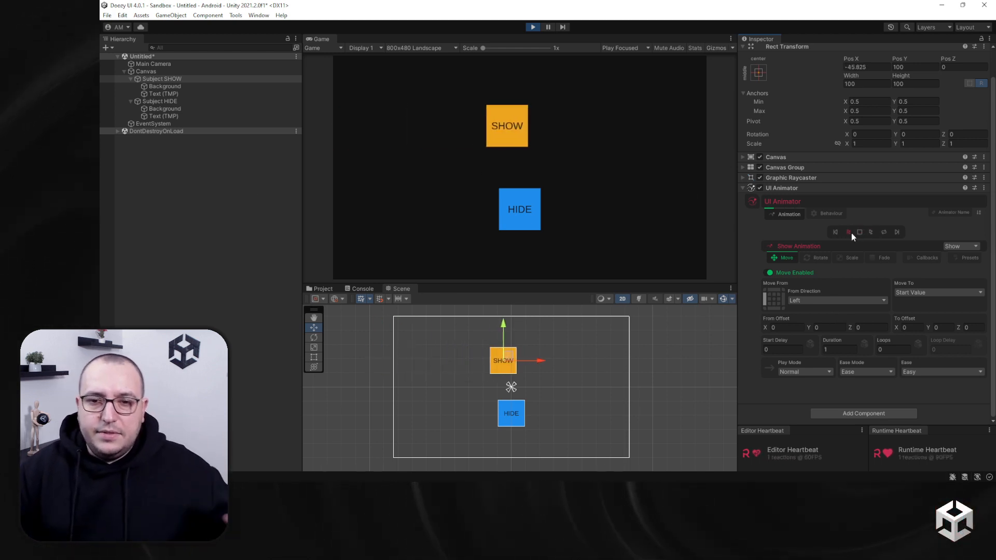
click(835, 233)
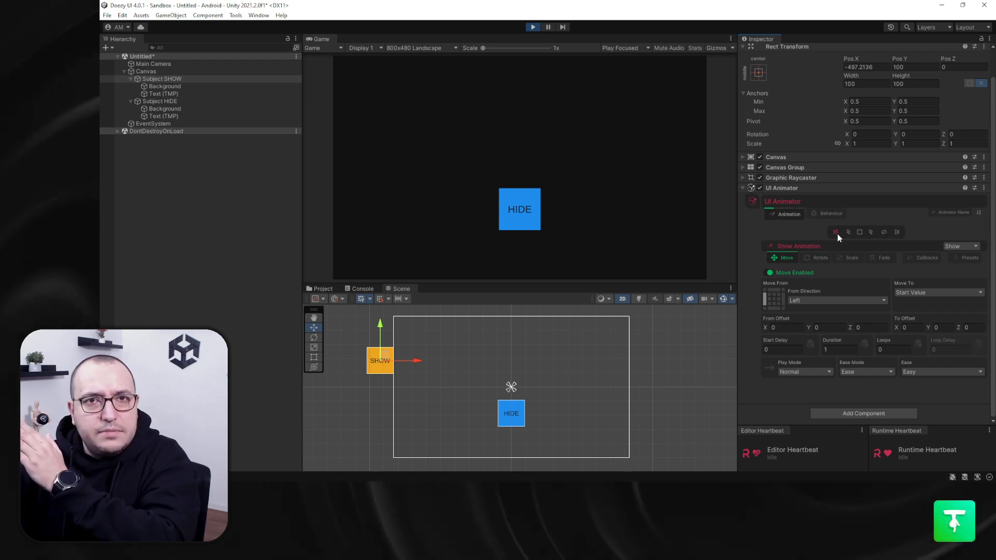
click(849, 233)
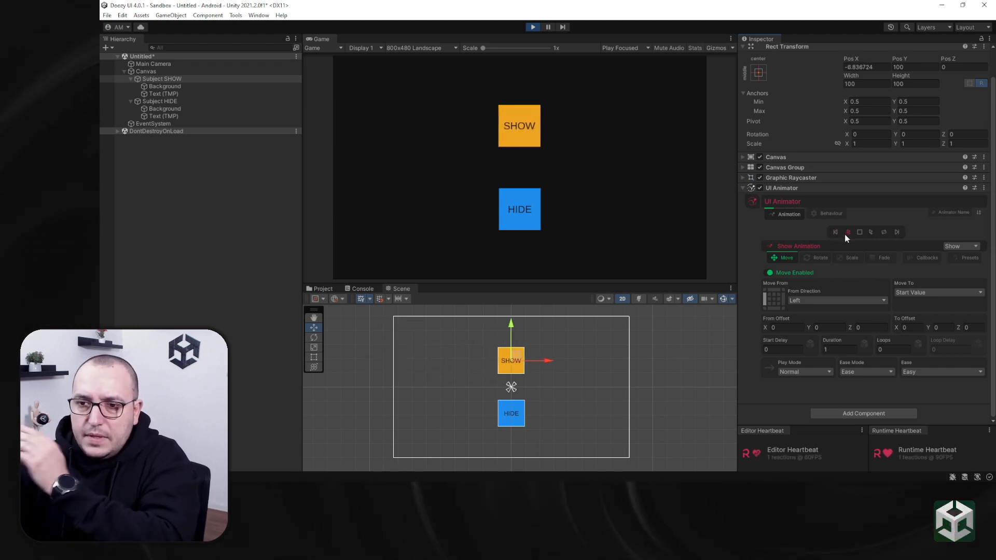
click(837, 233)
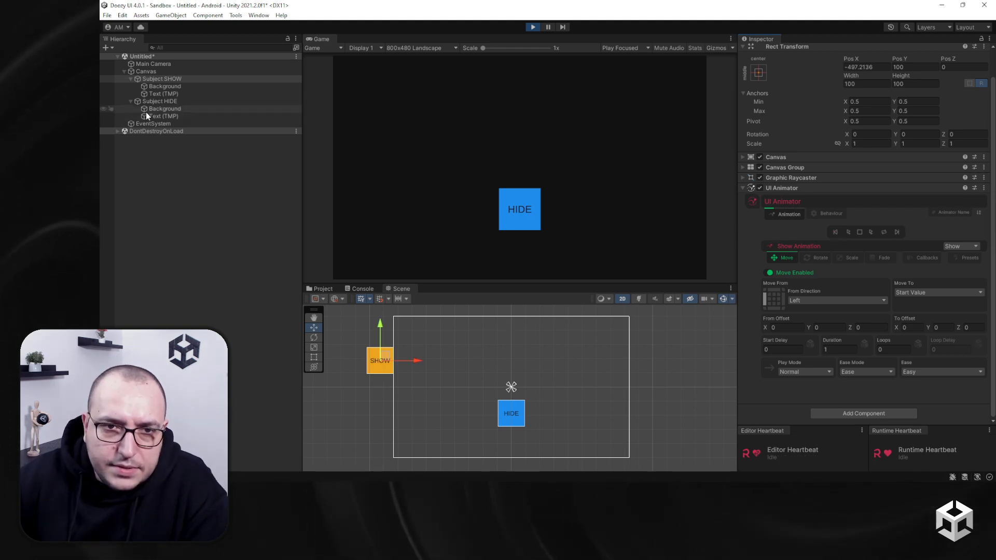
Open Subject HIDE's Move settings, preview its Hide animation, and jump between the first and last frames.
click(158, 101)
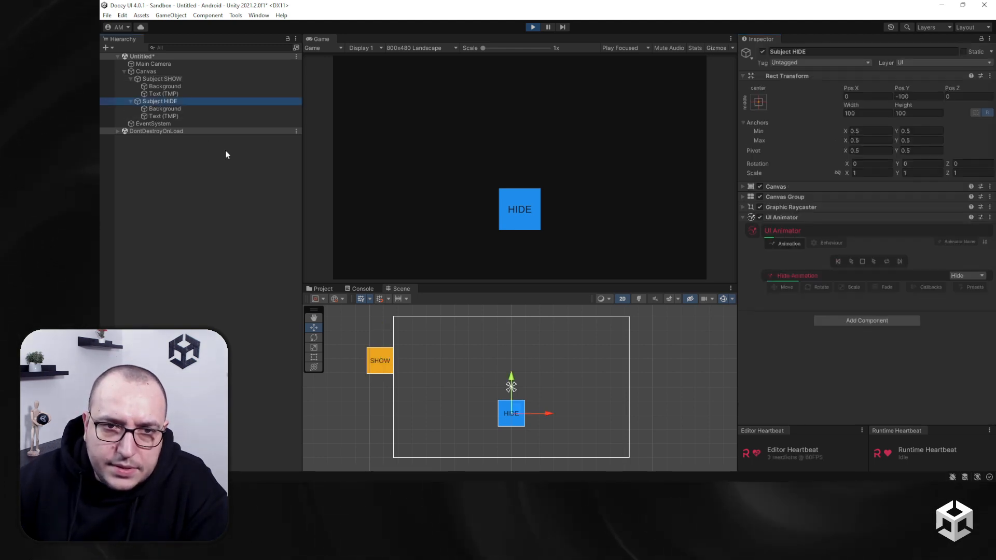
click(782, 287)
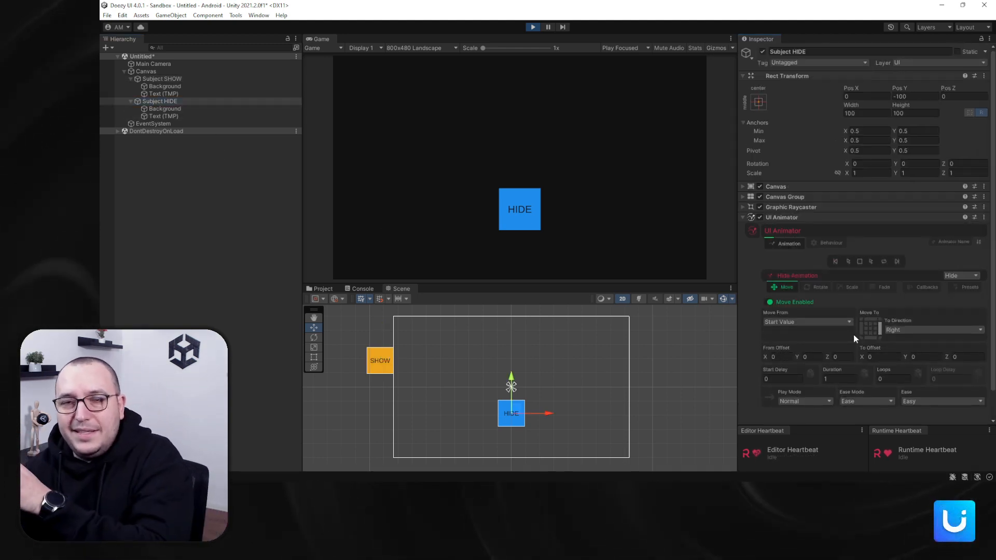
click(849, 261)
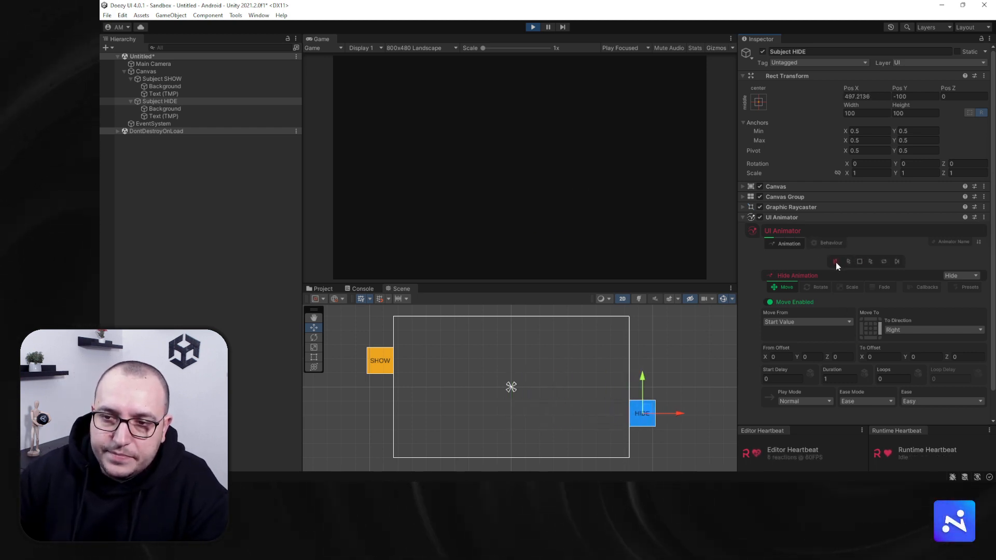
click(836, 262)
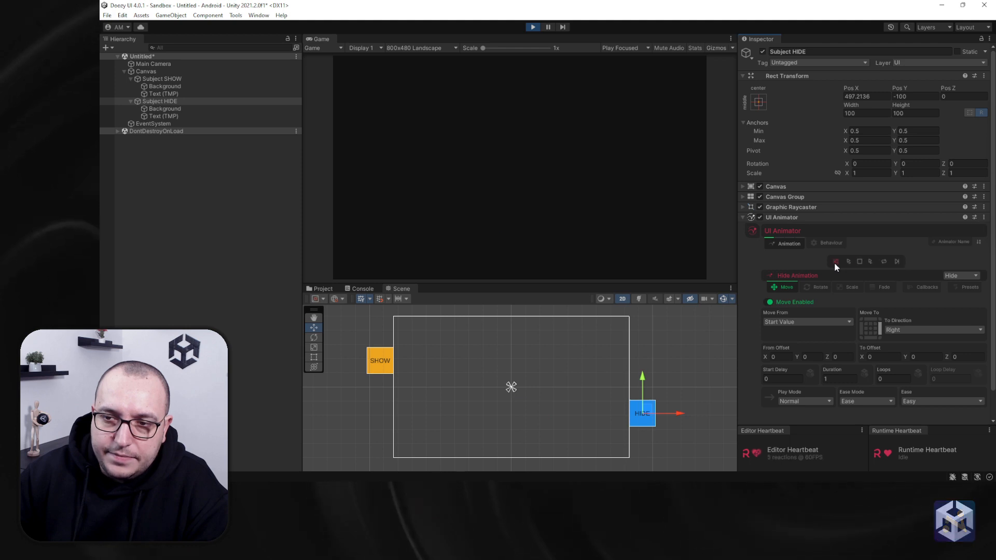
click(835, 262)
click(897, 262)
click(836, 262)
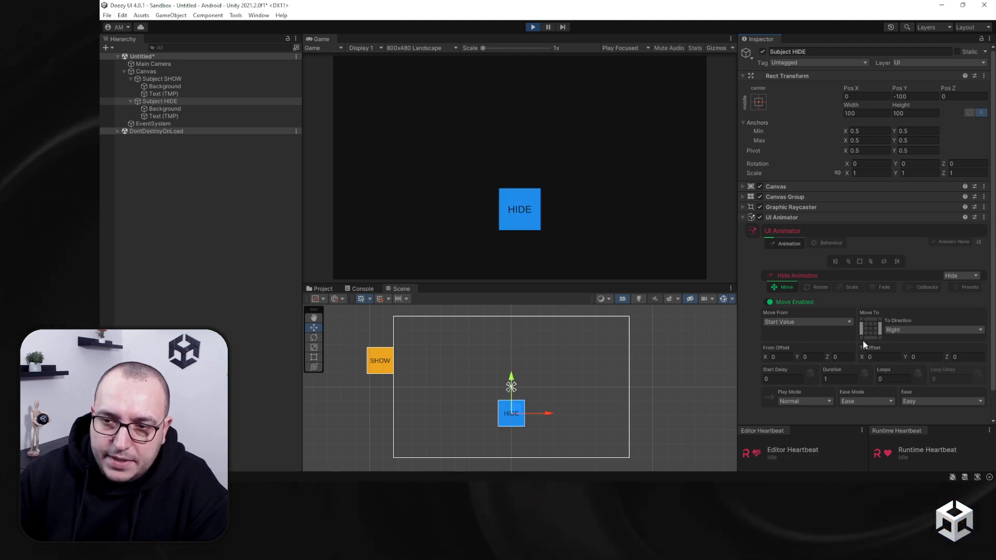
Set the To Direction of Subject HIDE's move to Left, then preview the Hide animation and return it to the first frame.
click(862, 328)
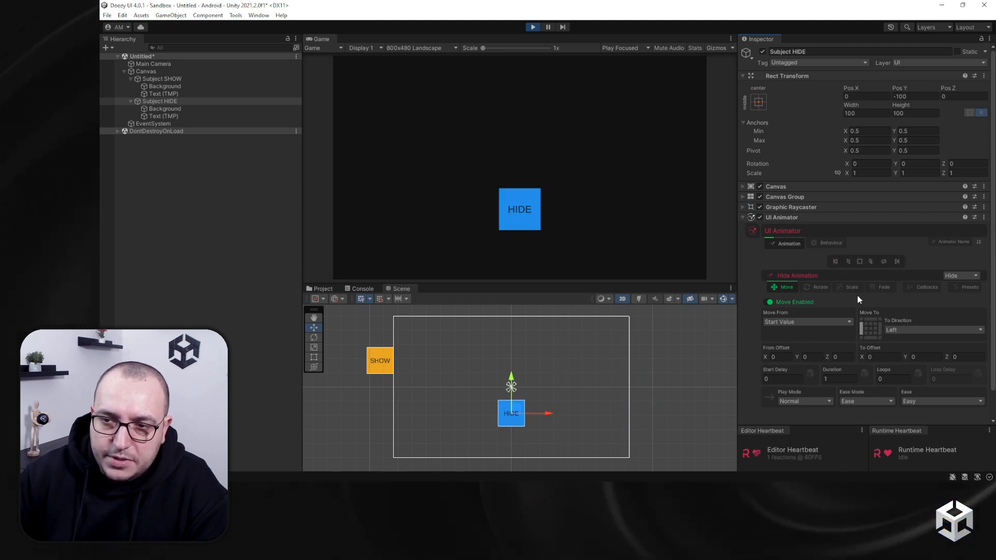
click(846, 262)
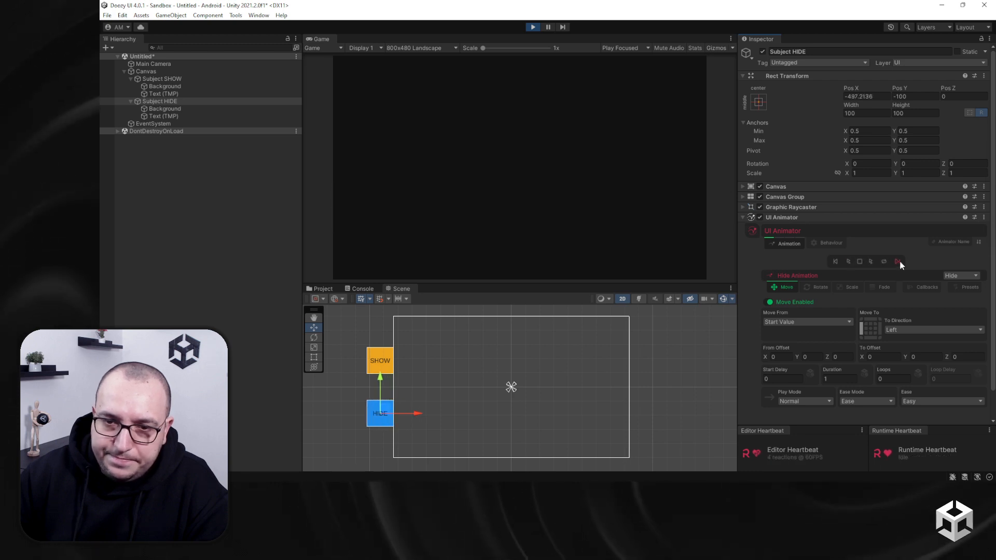
click(845, 263)
click(846, 262)
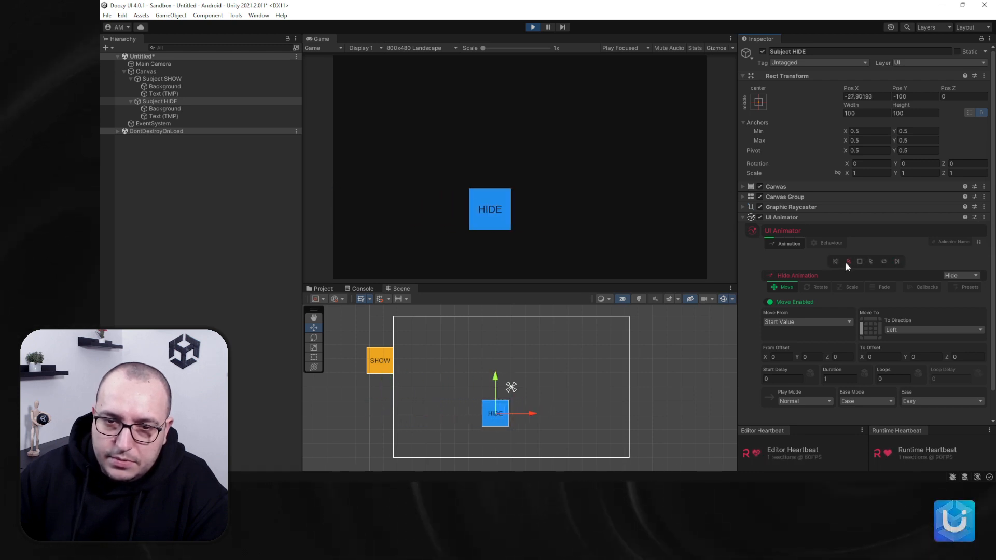
click(836, 263)
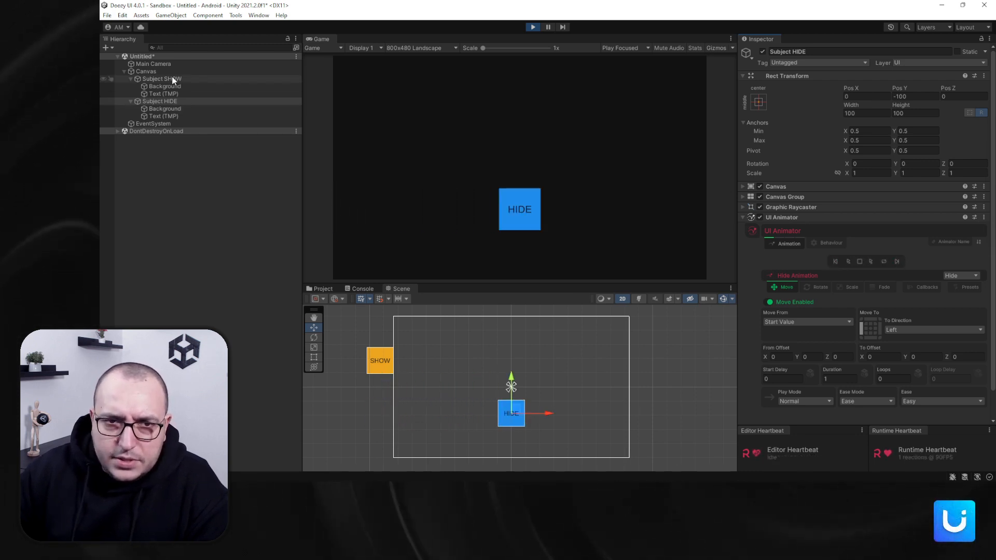
Preview the Show animation of Subject SHOW again and exit Play mode.
click(173, 80)
click(851, 262)
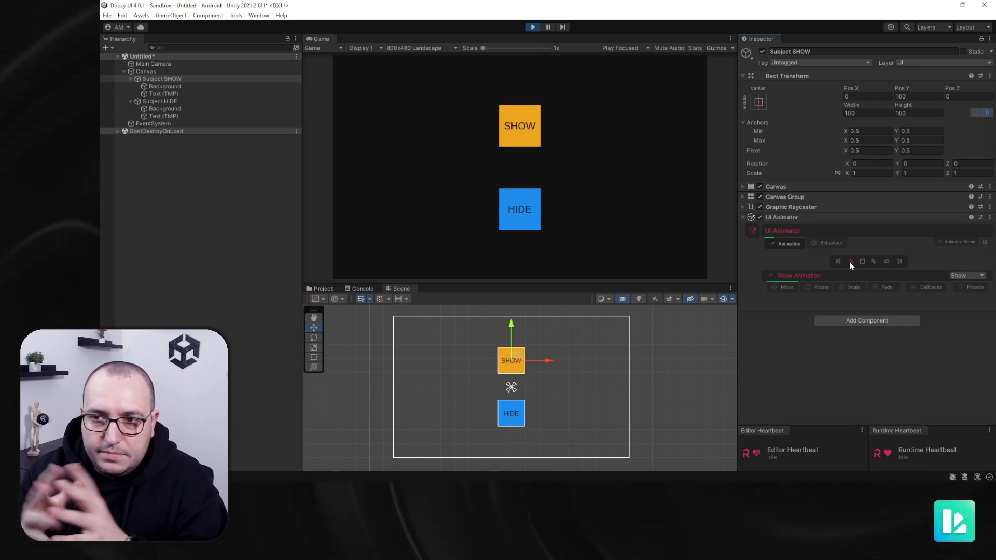
click(850, 262)
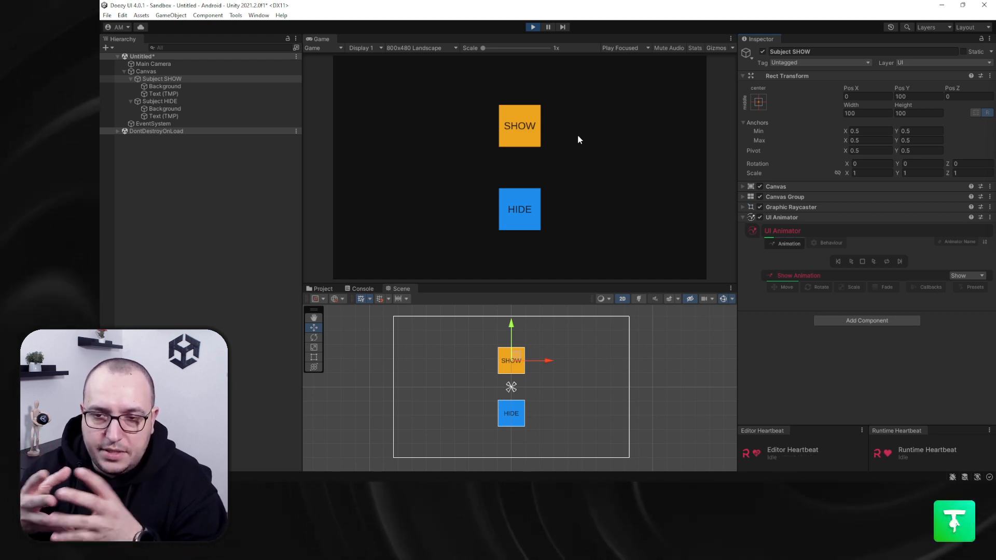
click(532, 27)
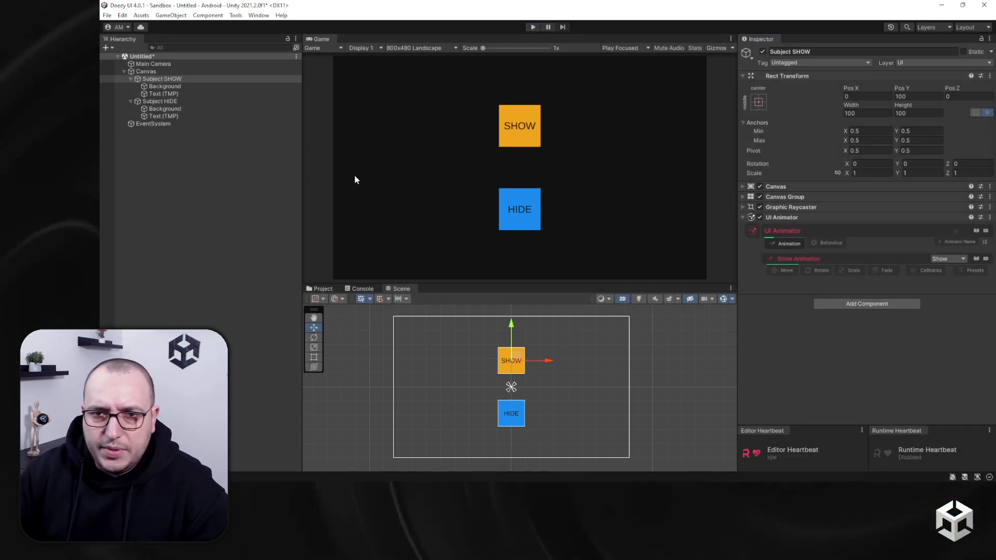
Delete Subject HIDE and center Subject SHOW on the canvas with the middle-center anchor preset, including its position.
click(174, 101)
key(Delete)
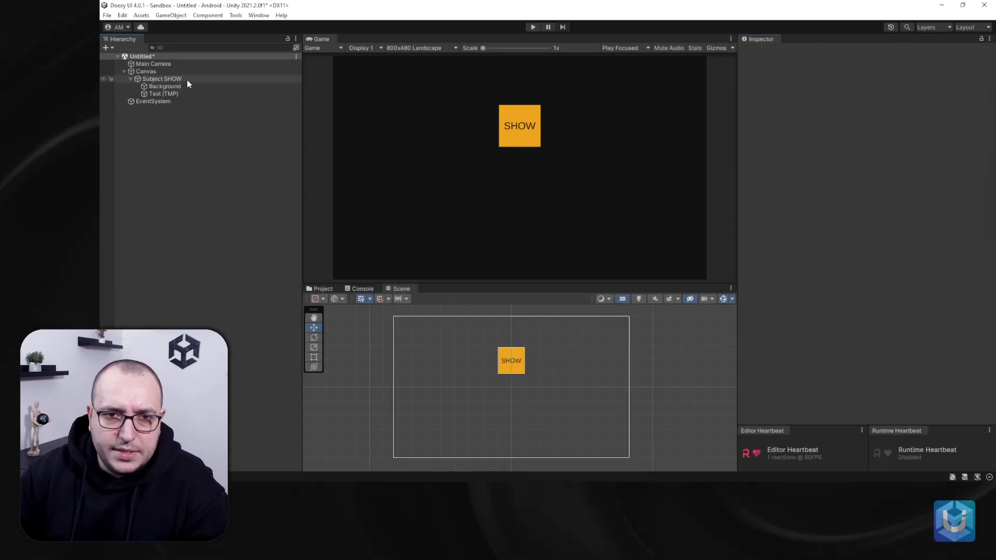
click(187, 79)
click(759, 102)
alt+click(811, 196)
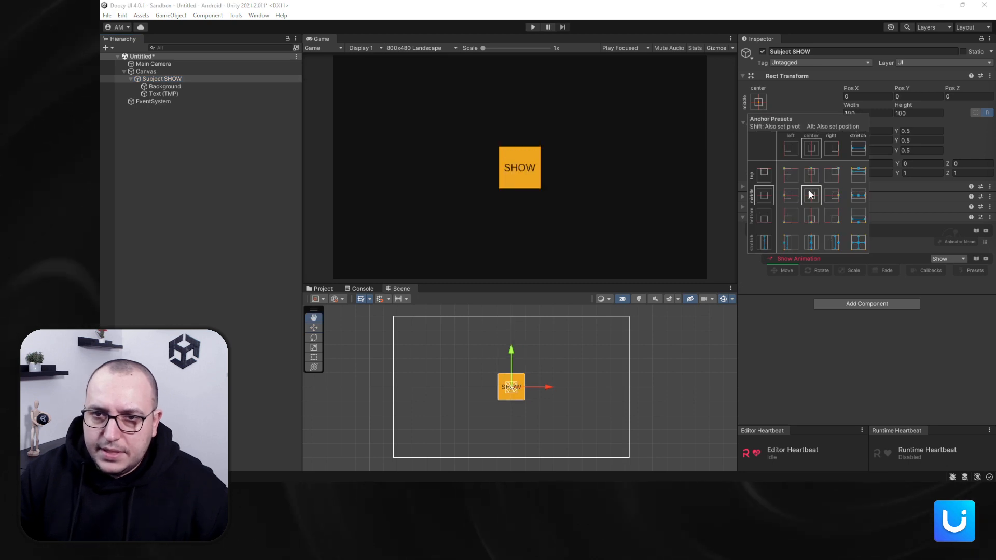
Change the text label under Subject SHOW to "A" and reselect Subject SHOW.
click(171, 94)
click(783, 240)
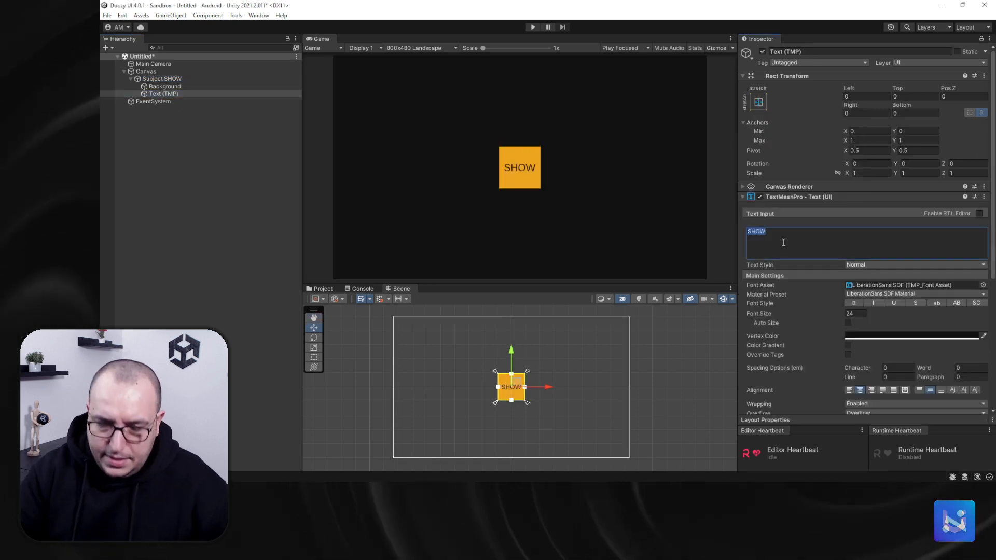
text(A)
click(149, 79)
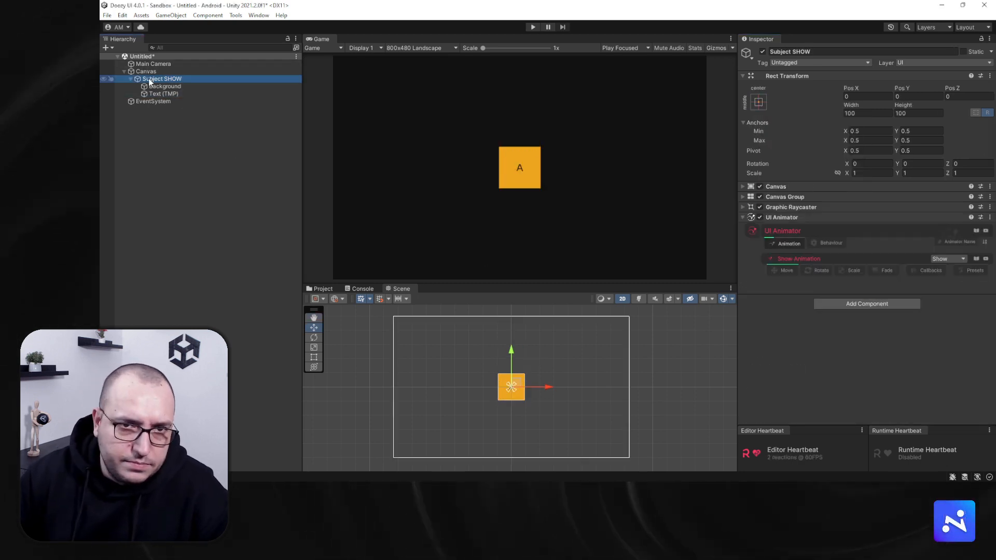
Switch the UI Animator's animation type on Subject SHOW to Loop and back to Show.
click(949, 257)
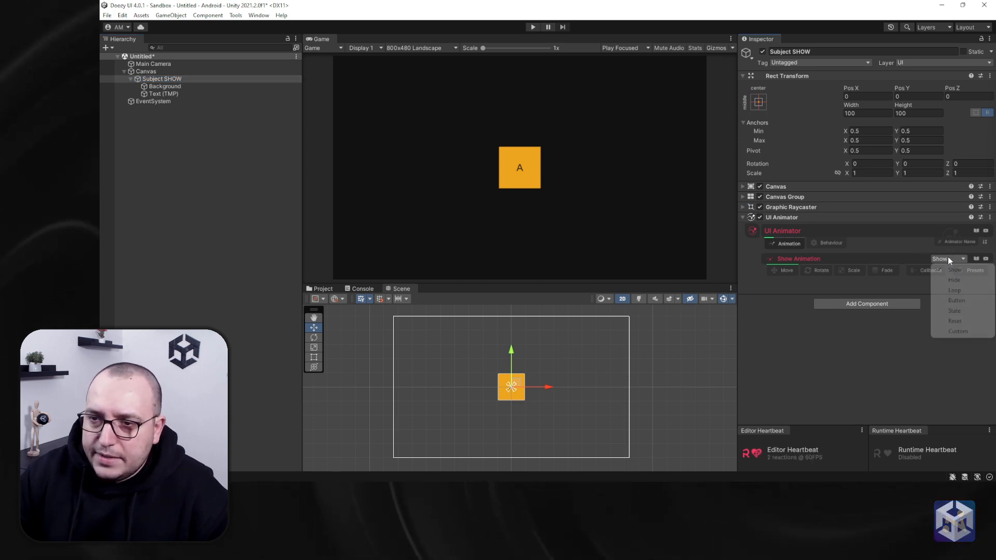
click(946, 291)
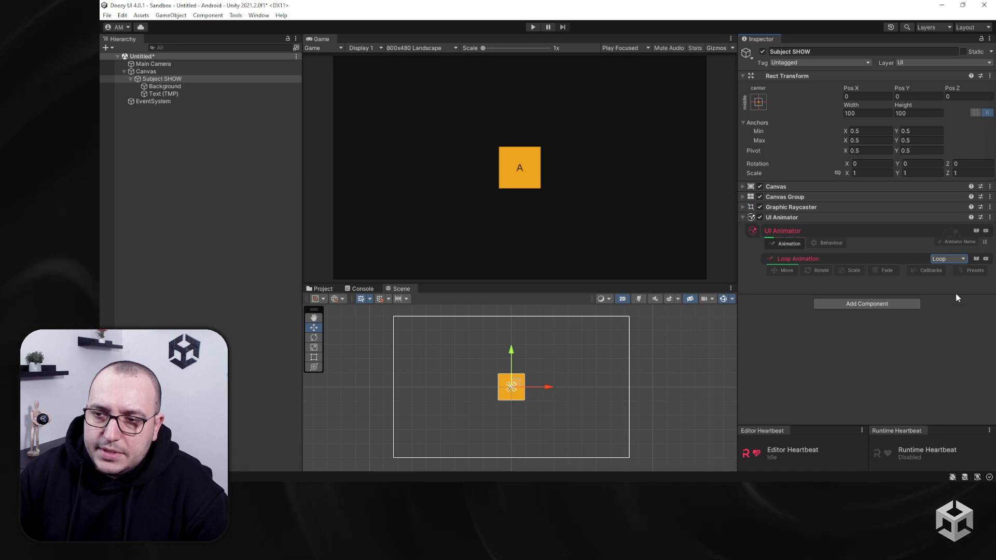
click(950, 258)
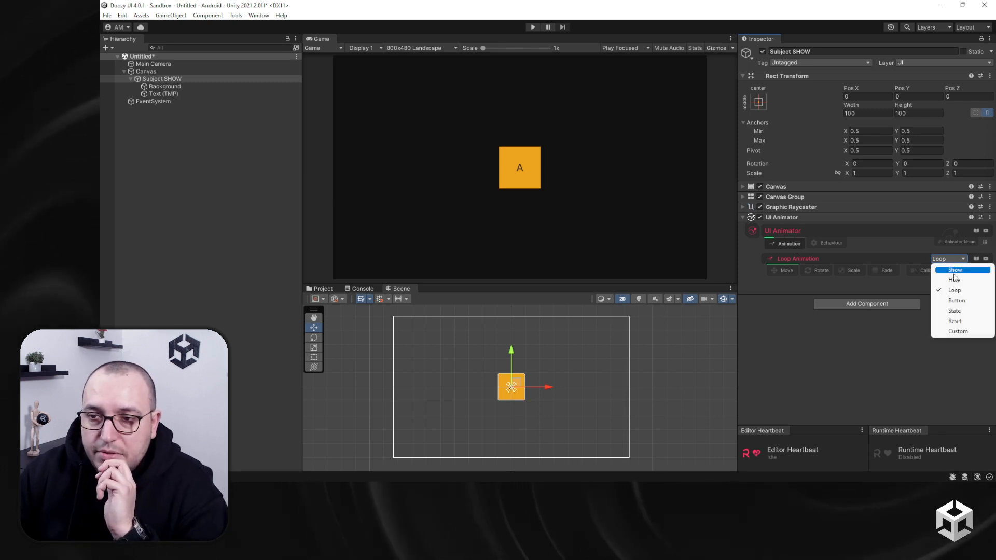
click(954, 272)
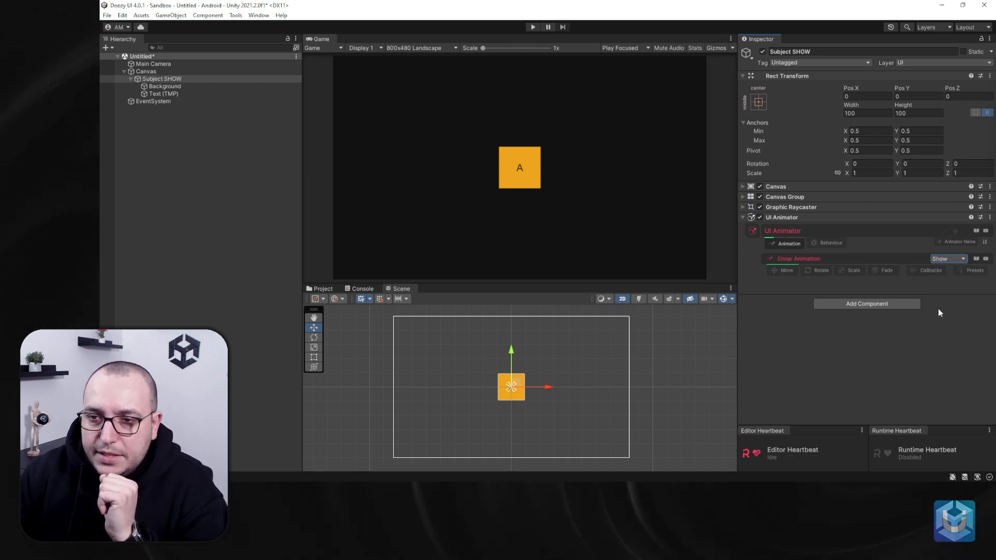
Examine the Show category in Reactor's UIAnimation presets database and close the window.
click(806, 458)
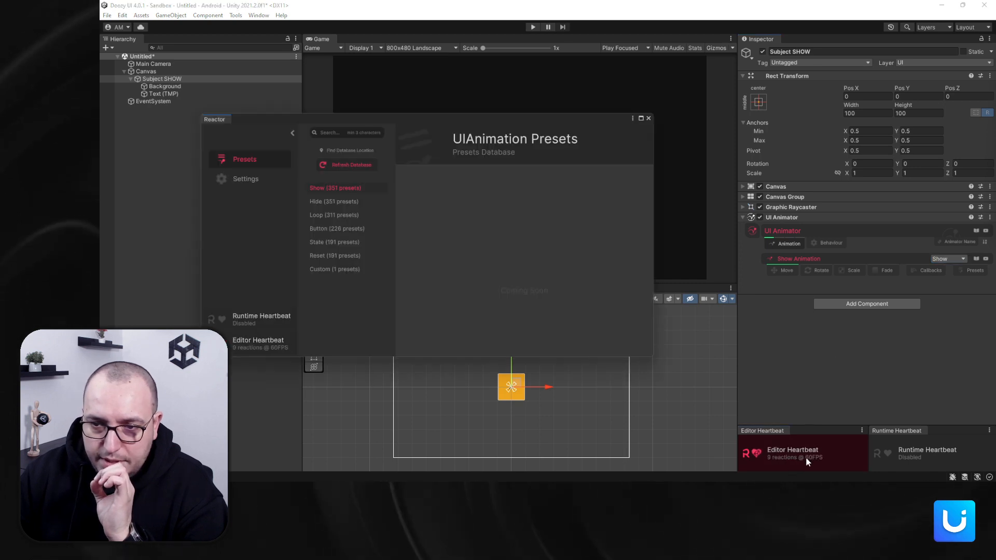
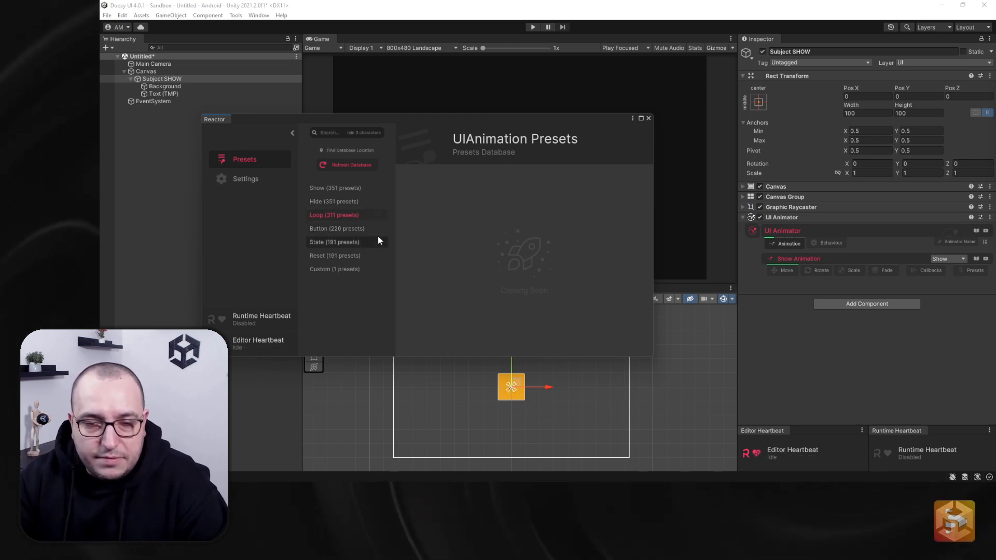
click(355, 189)
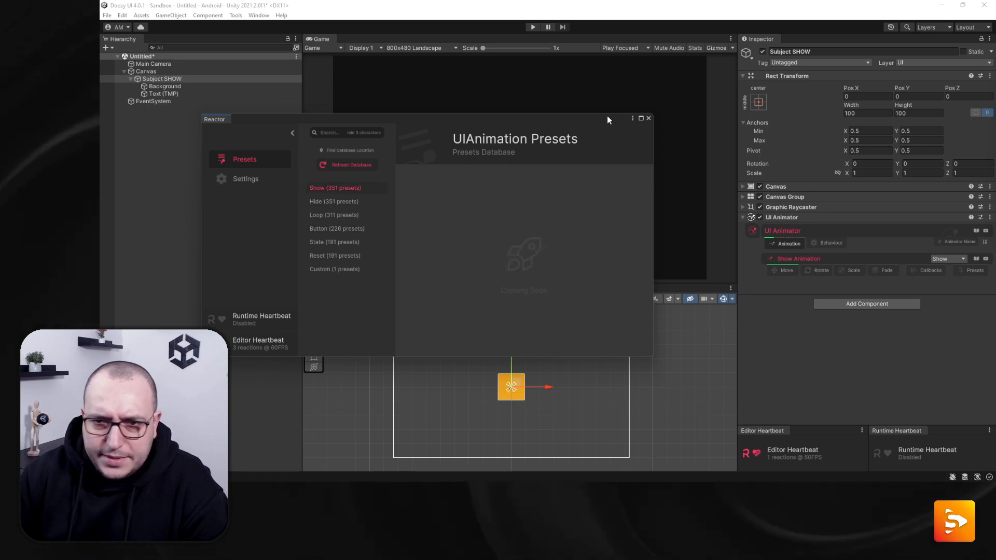
click(649, 119)
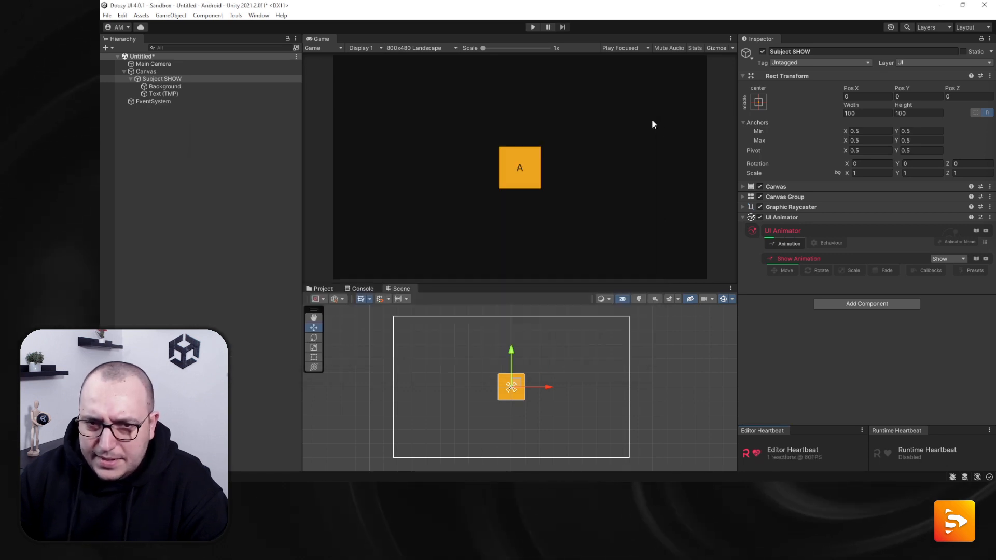
Load preset 01 from the Bounce category into Subject SHOW's Show animation.
click(972, 274)
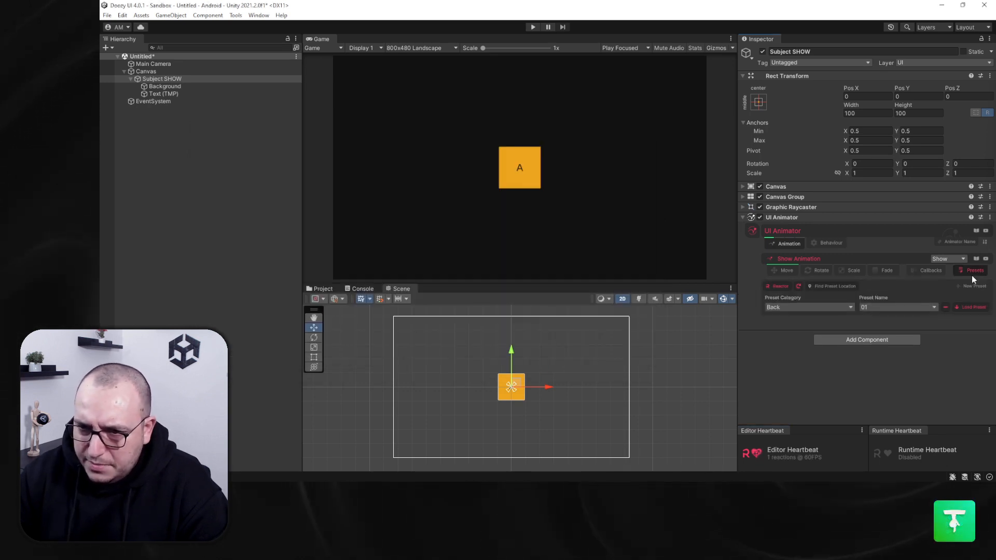
click(943, 259)
click(928, 266)
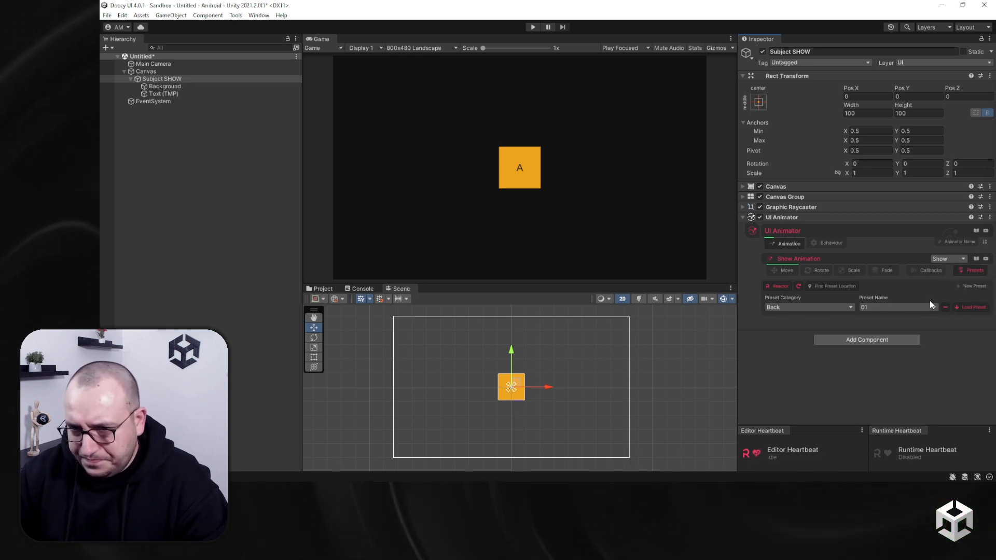
click(827, 309)
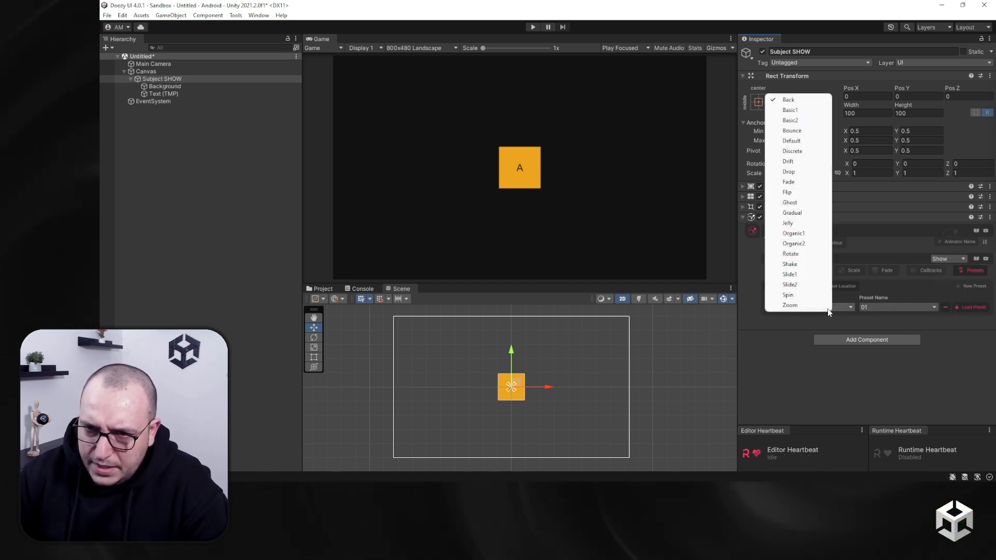
click(812, 131)
click(919, 309)
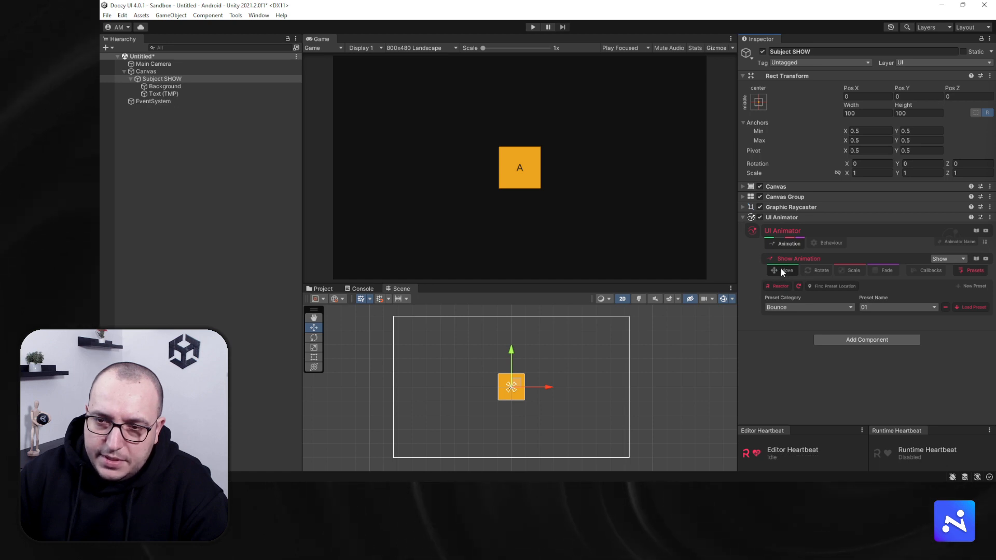
Enter Play mode and preview the Bounce animation, first as loaded and again with the move's From Direction set to Bottom.
key(ctrl+p)
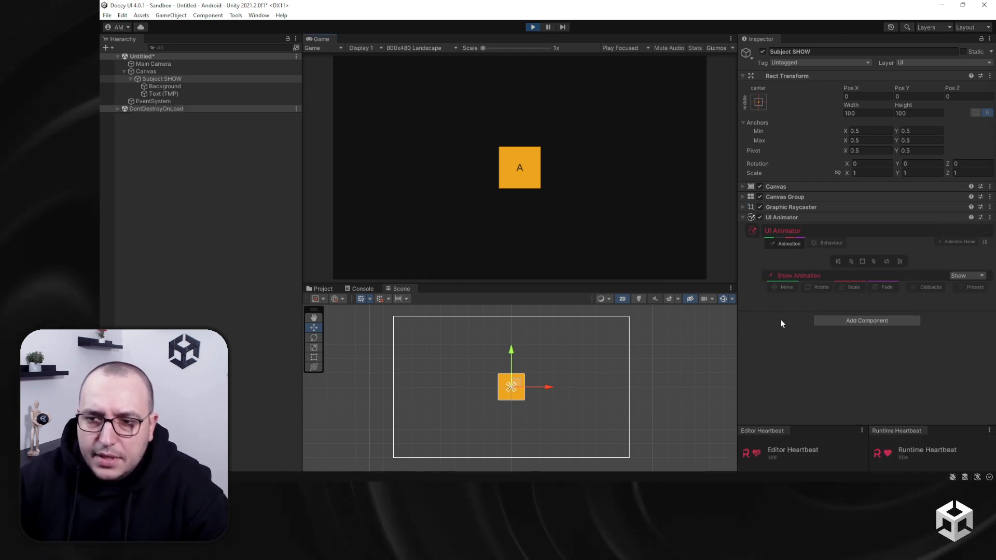
click(851, 262)
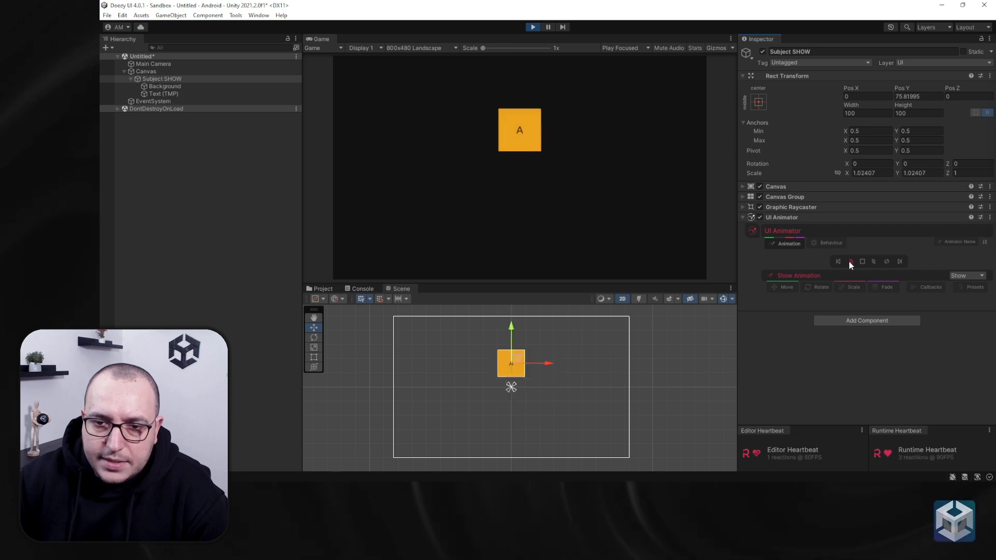
click(782, 288)
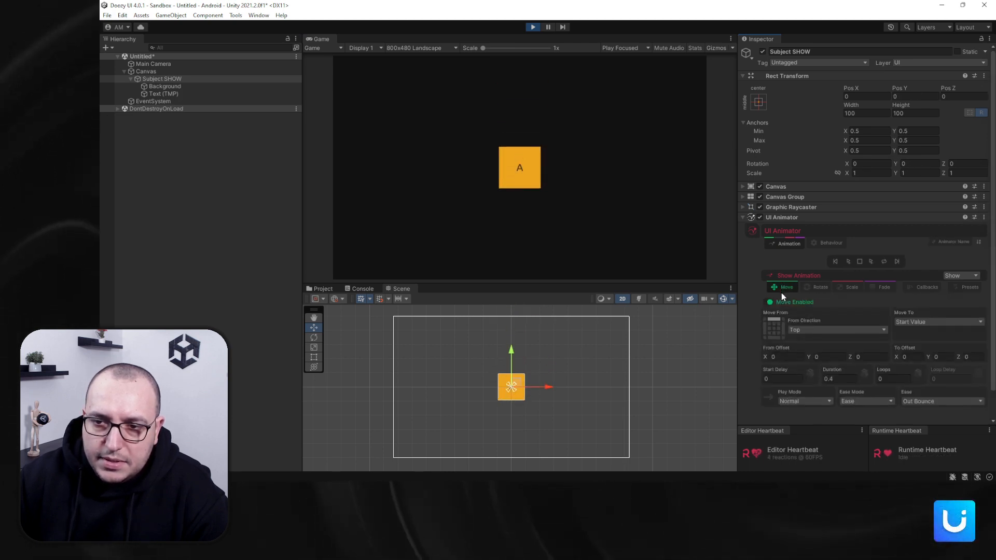
click(774, 337)
click(848, 261)
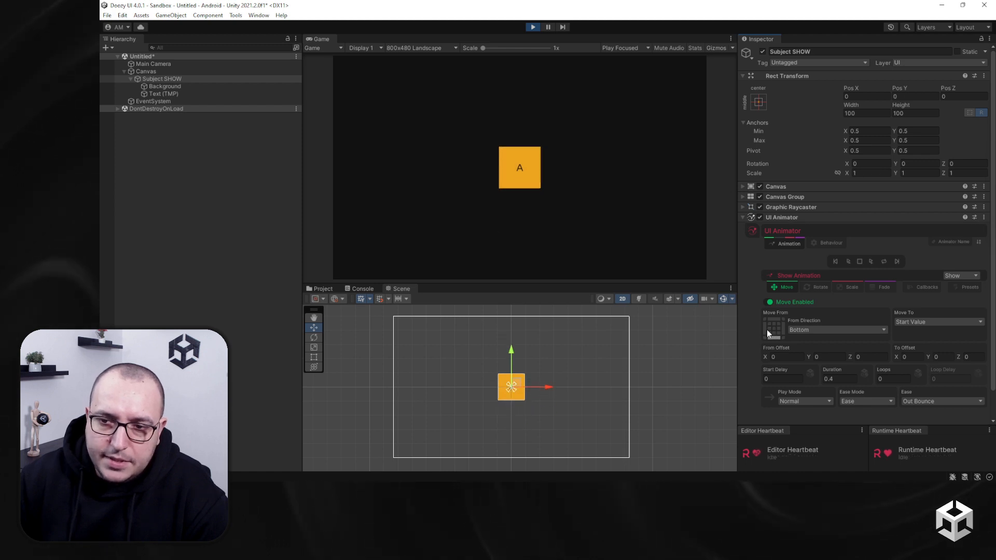
Set the move's From Direction to Left and its duration to 0.8, previewing the Show animation.
click(848, 262)
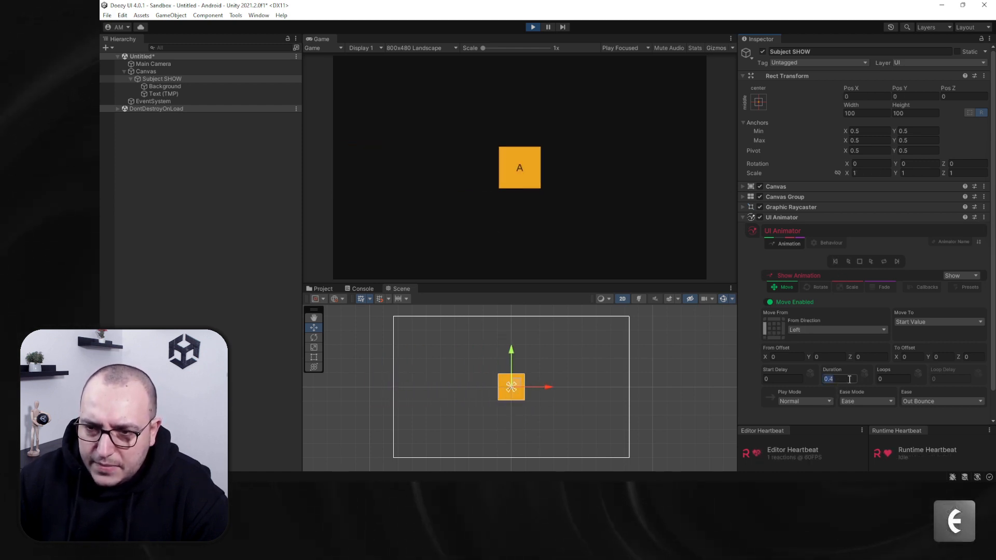
text(0.8)
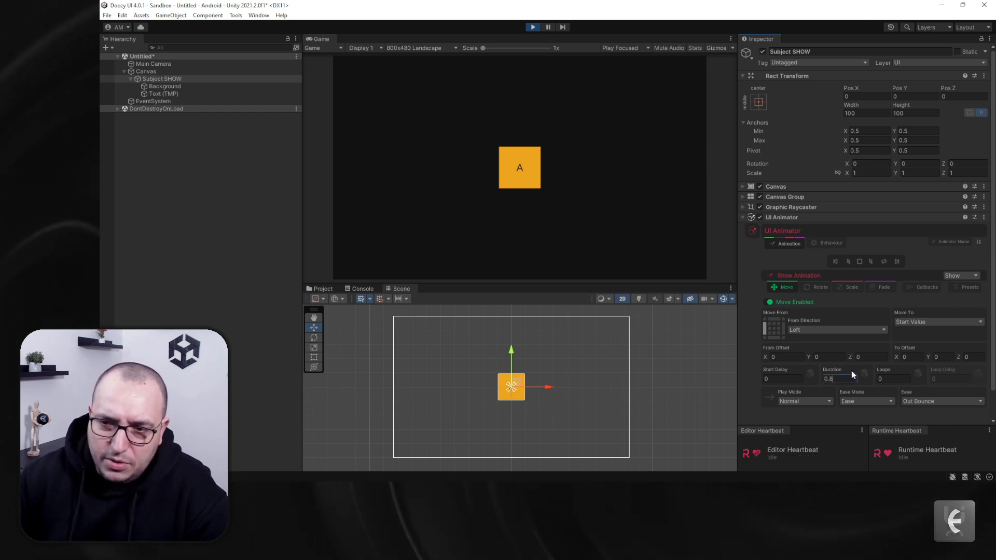
click(848, 262)
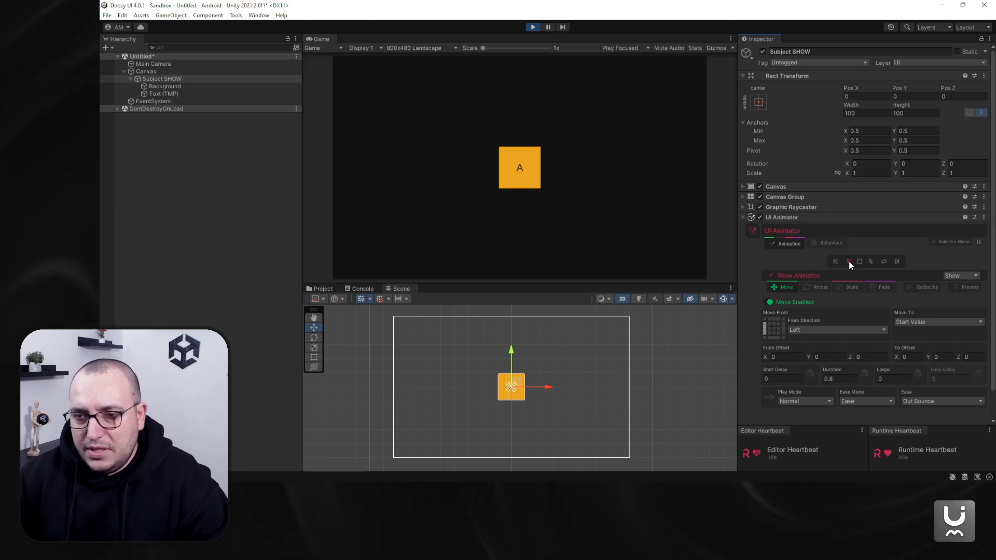
Load and preview presets 01 and 21 of the Organic1 category on the Show animation.
click(960, 288)
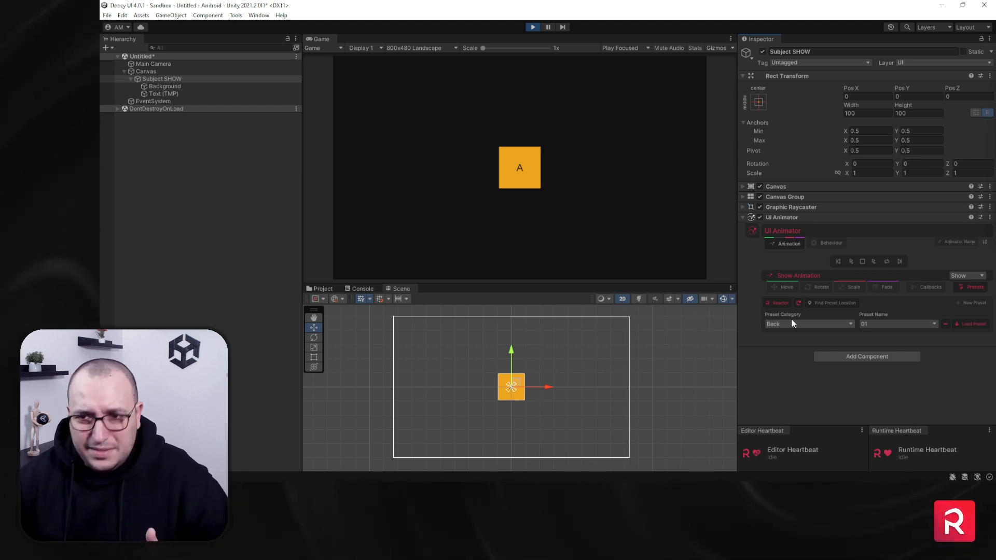
click(807, 323)
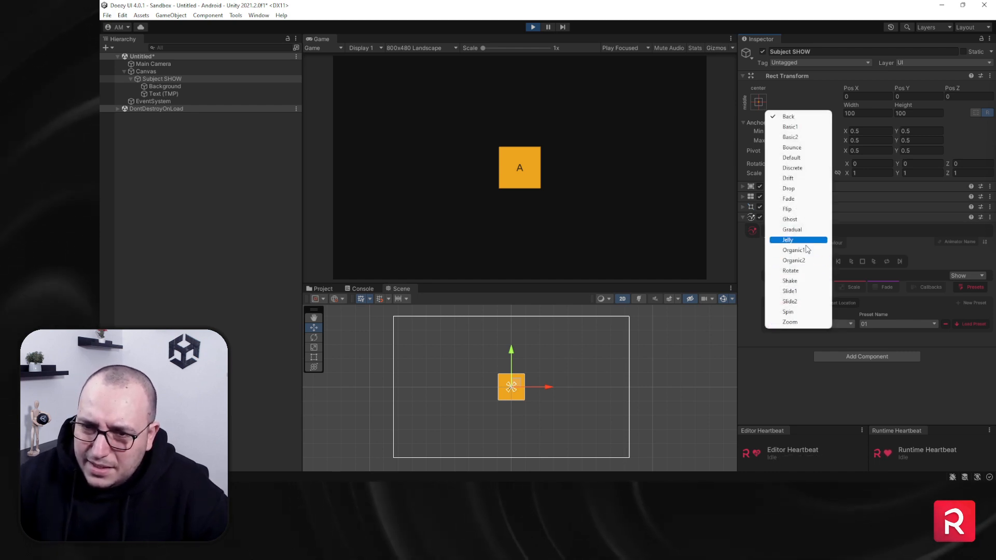
click(806, 250)
click(850, 261)
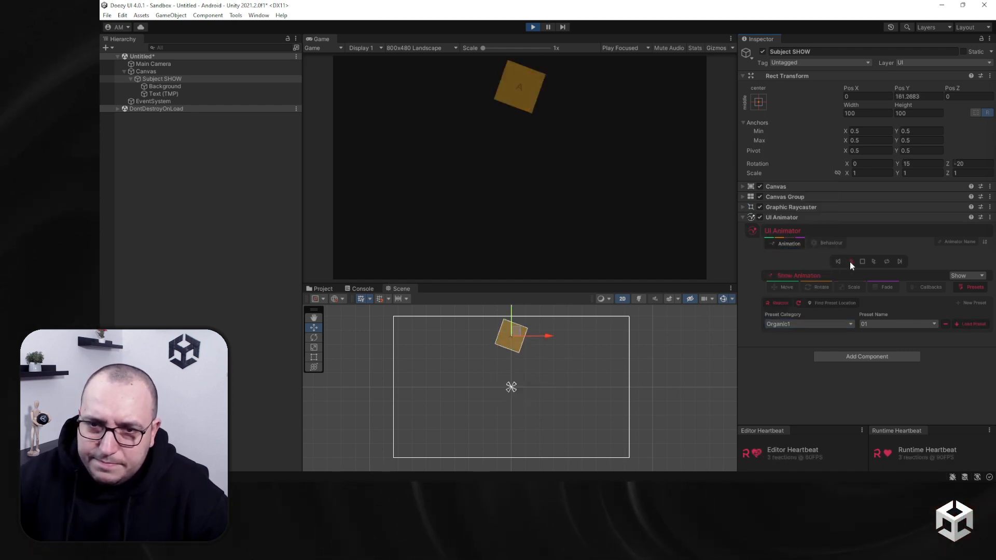
click(900, 325)
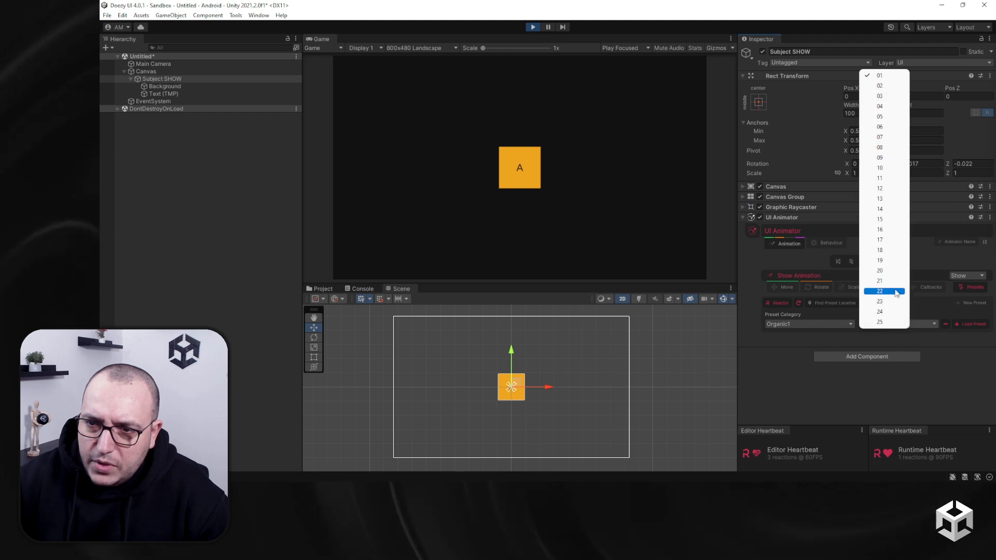
click(882, 281)
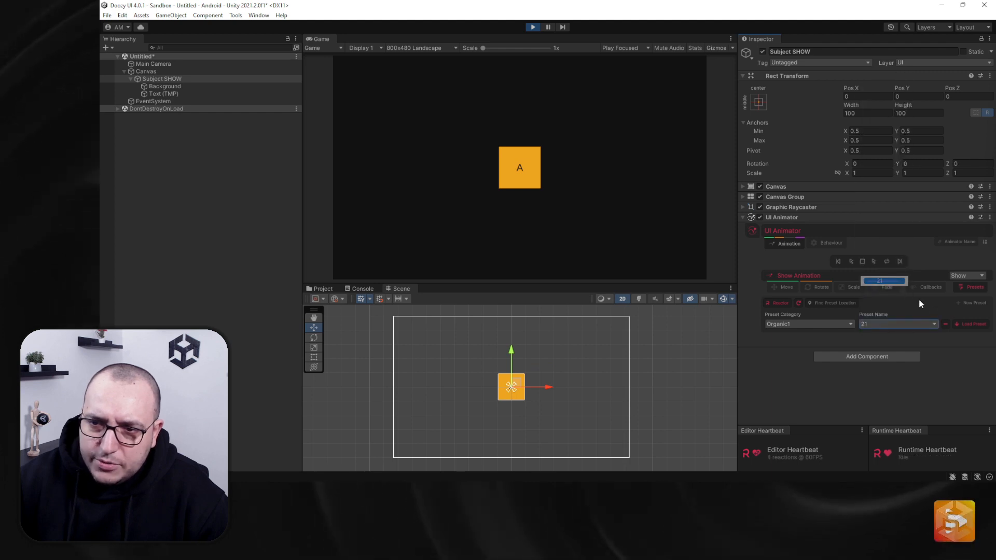
click(850, 262)
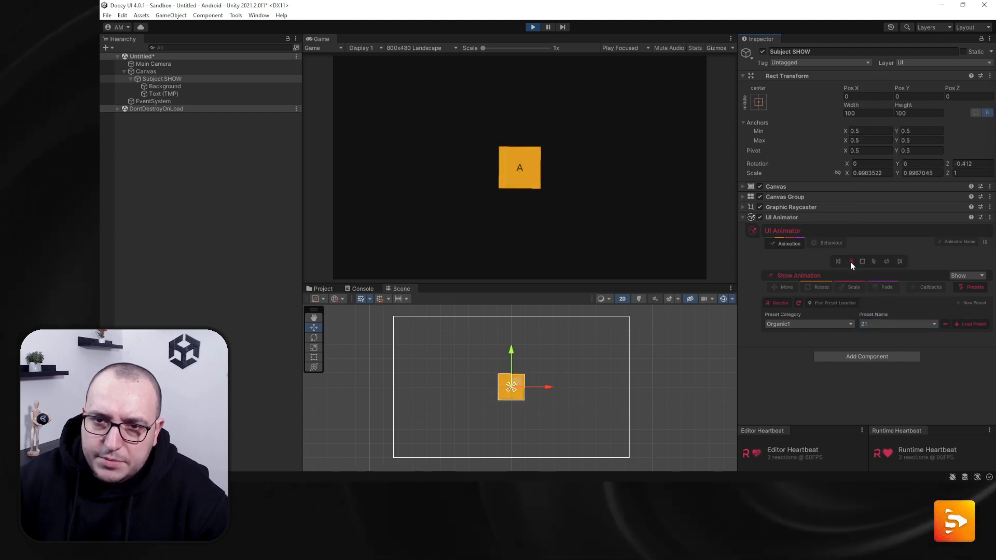
Load presets 01 and 06 of the Shake category in turn and preview the Show animation.
click(812, 326)
click(799, 281)
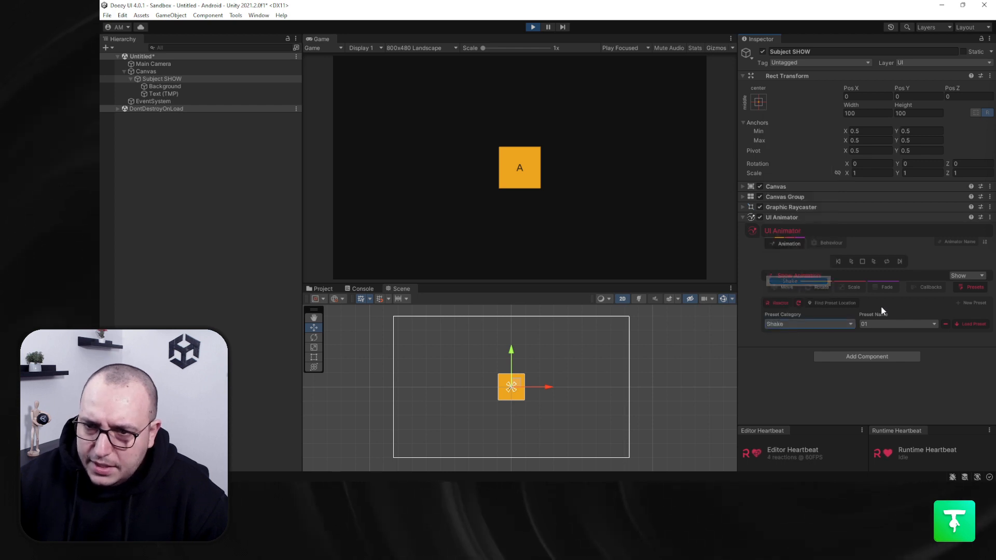
click(966, 324)
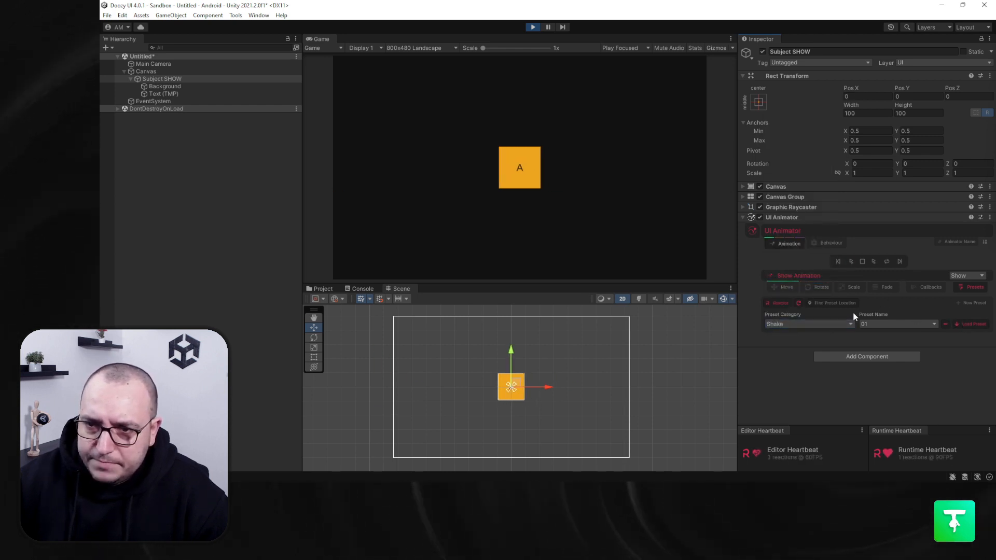
click(885, 323)
click(884, 386)
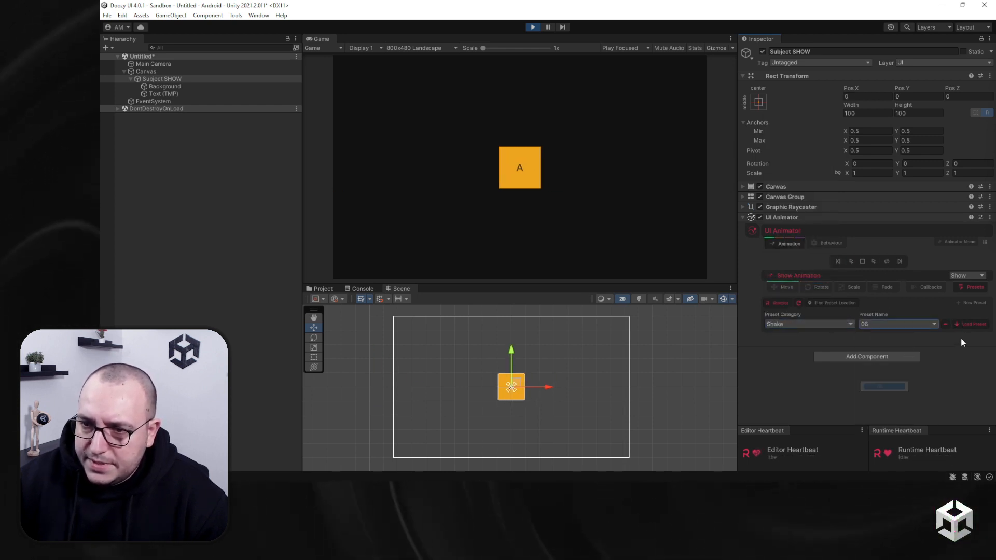
click(966, 325)
click(850, 262)
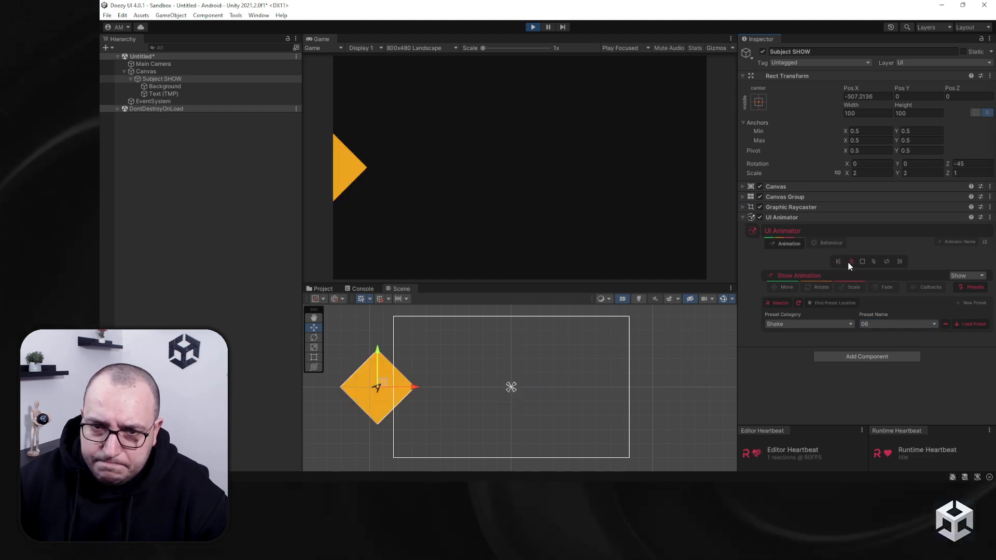
Load and preview presets 01 and 06 of the Spin category on the Show animation.
click(823, 323)
click(799, 312)
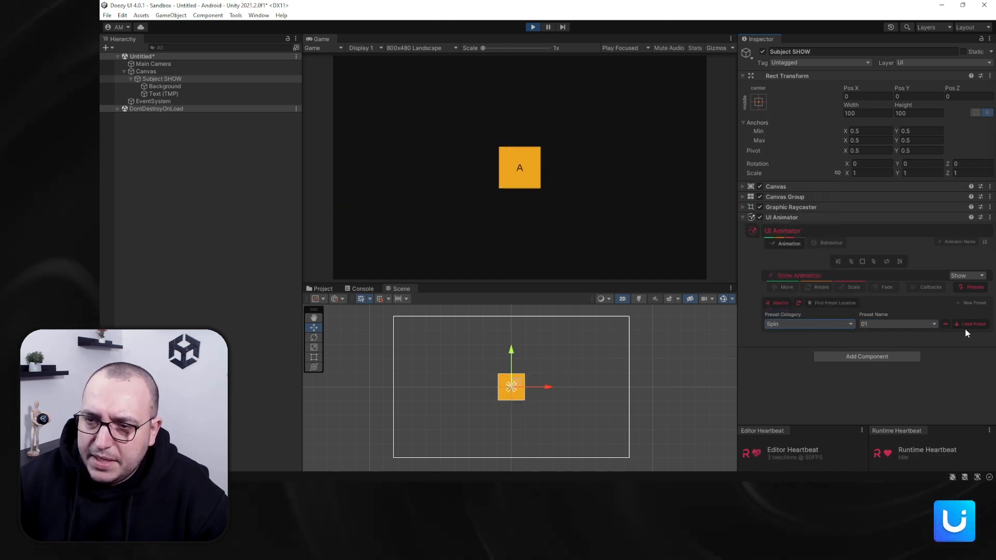
click(965, 325)
click(852, 263)
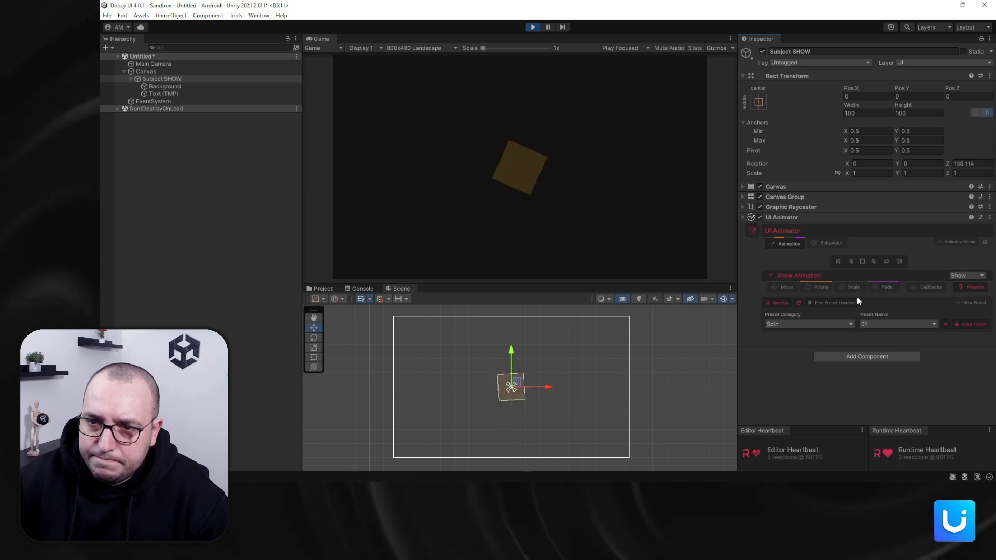
click(885, 324)
click(888, 386)
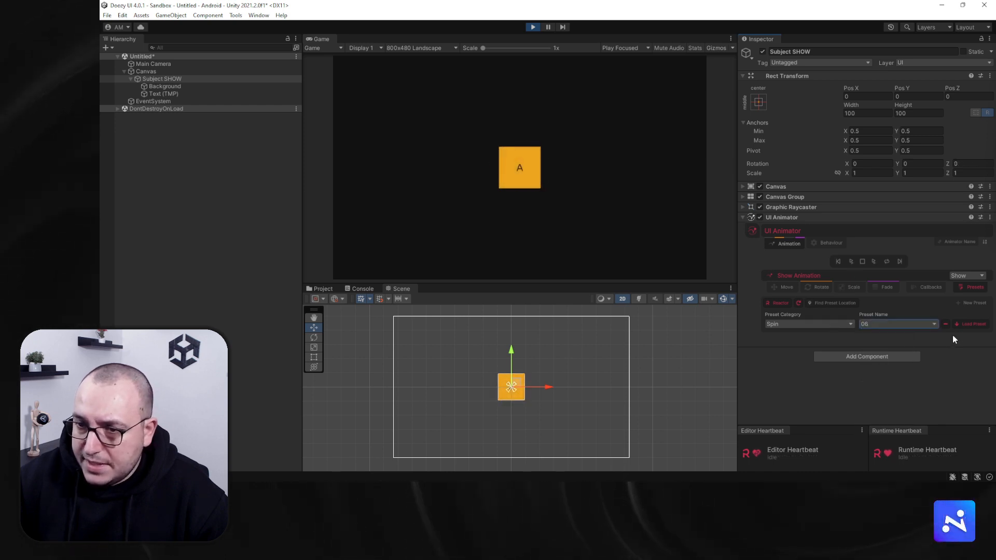
click(966, 324)
click(852, 261)
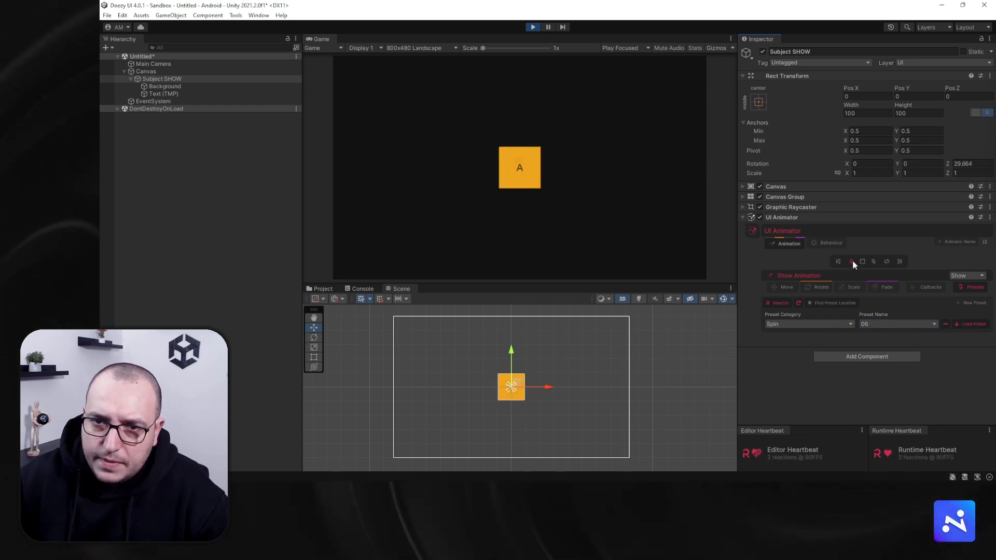
Load and preview presets 01 and 02 of the Zoom category on the Show animation, also playing preset 02 in reverse.
click(824, 325)
click(790, 322)
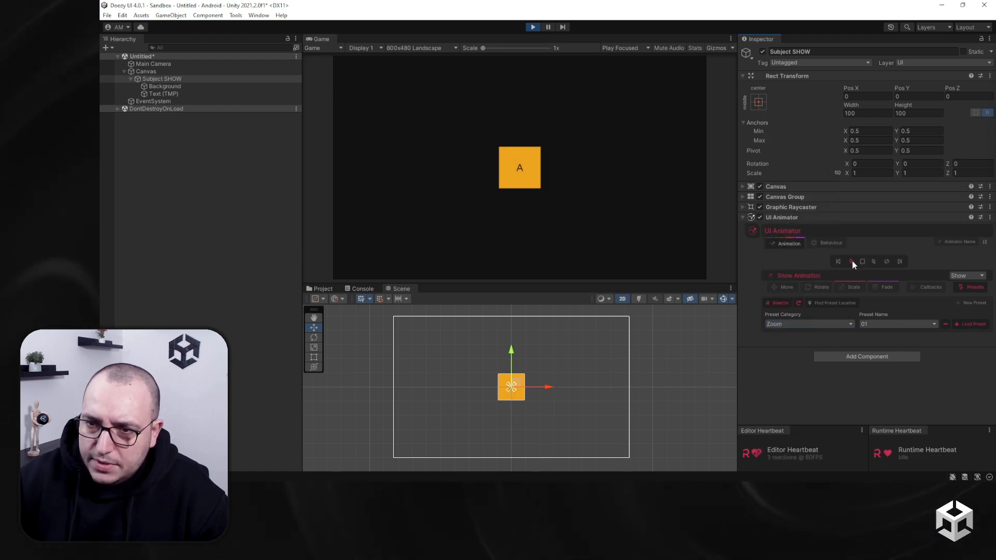
click(851, 261)
click(888, 323)
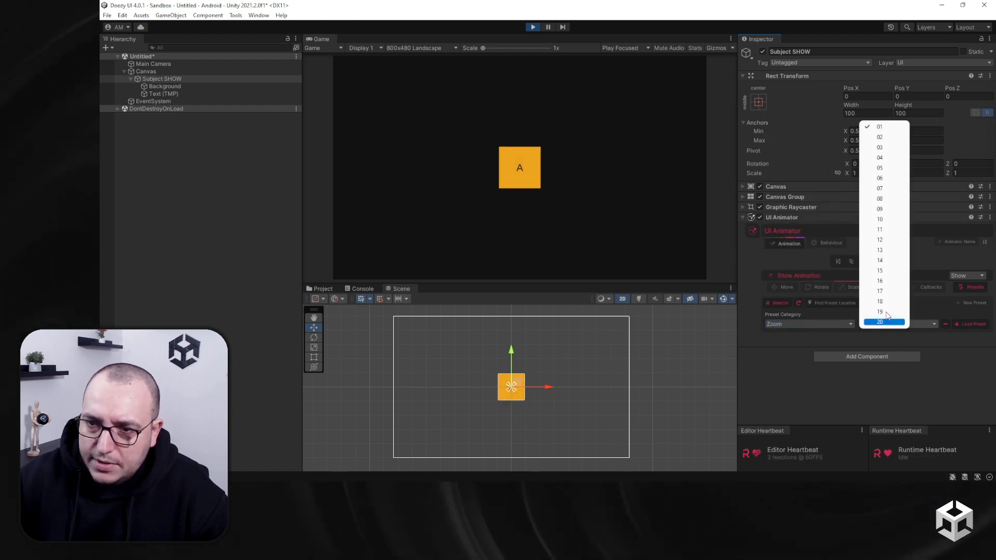
click(882, 136)
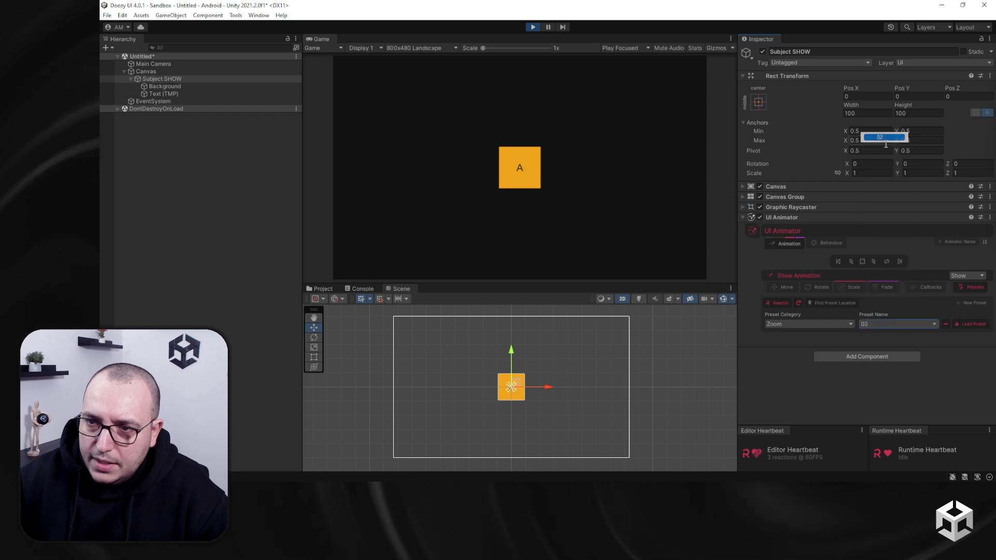
click(851, 262)
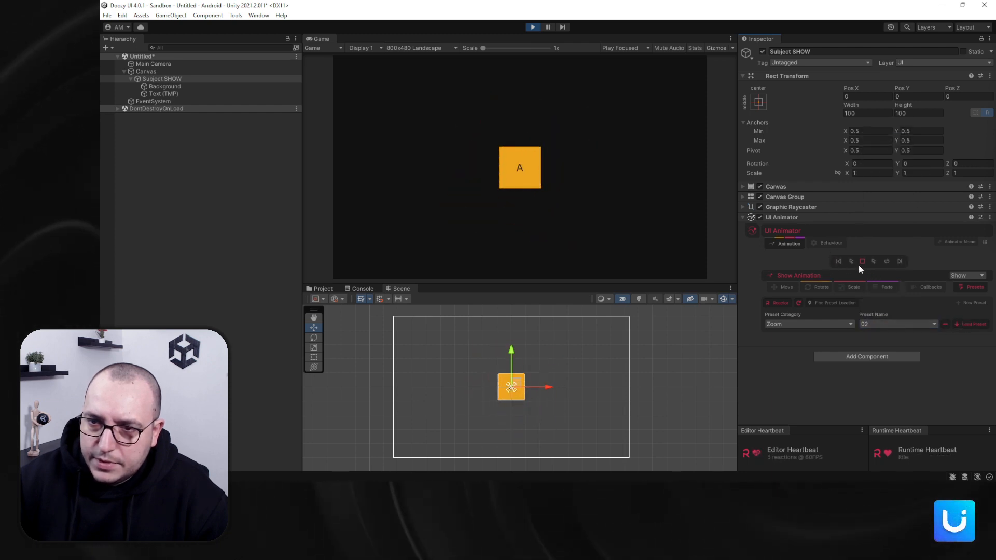
click(873, 262)
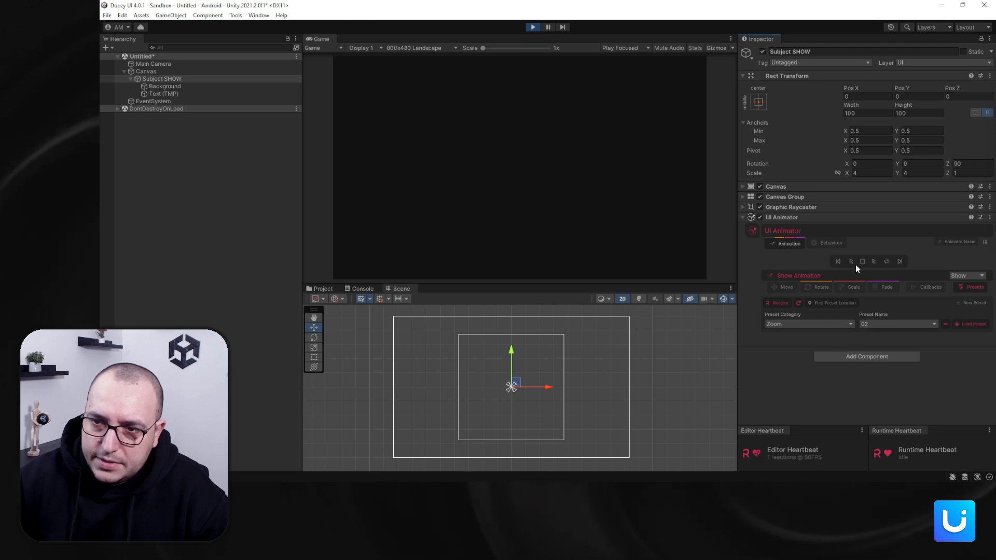
click(871, 261)
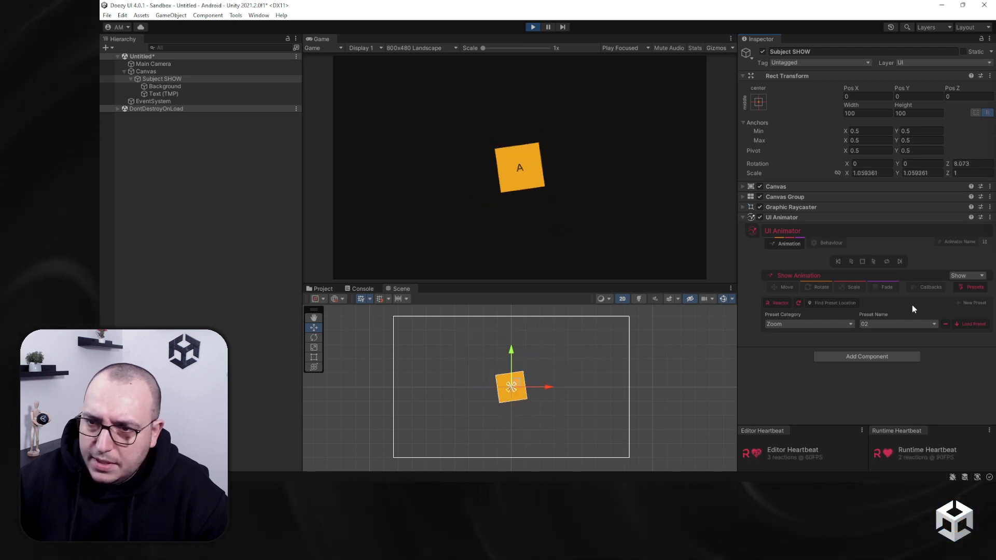
Load presets 03 and 04 of the Zoom category in turn and preview the Show animation.
click(905, 325)
click(880, 147)
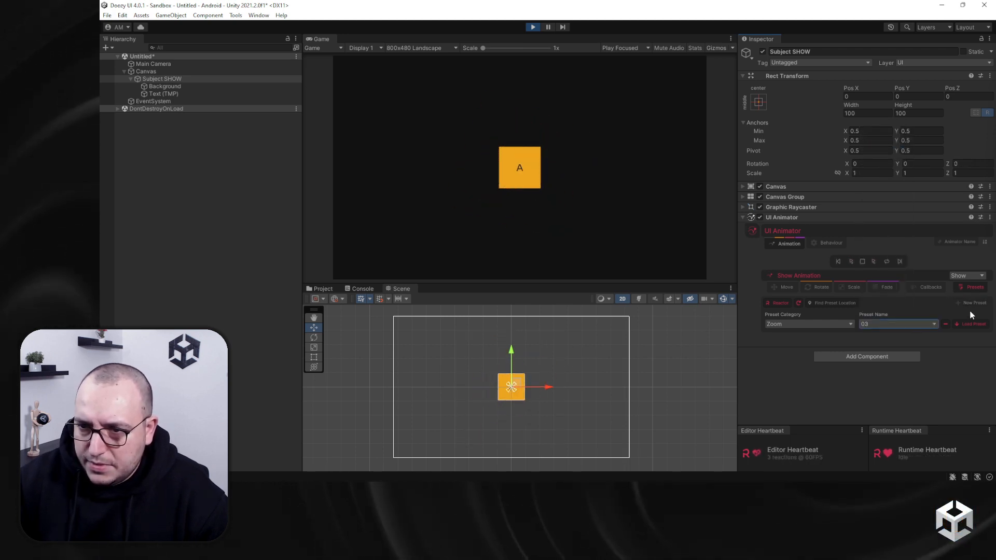
click(852, 261)
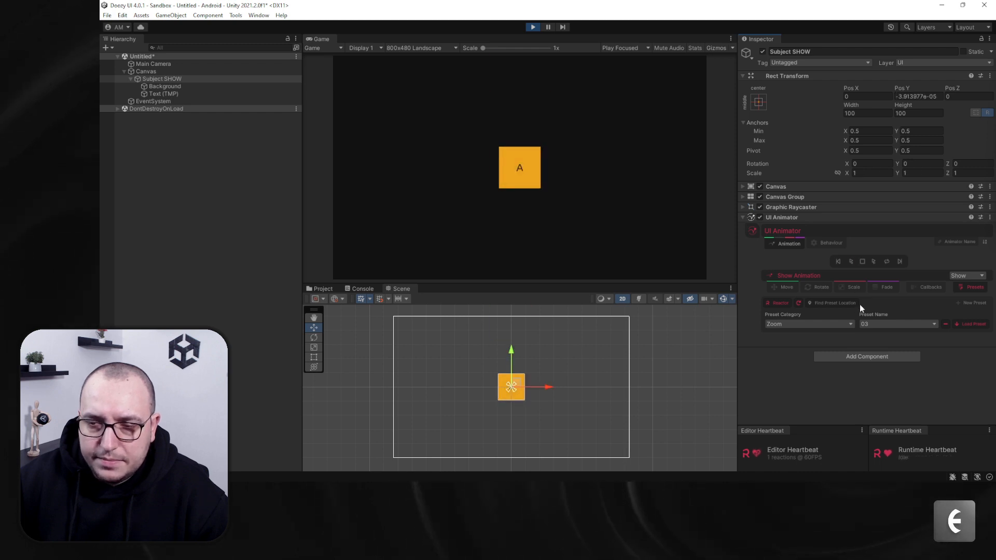
click(903, 324)
click(885, 157)
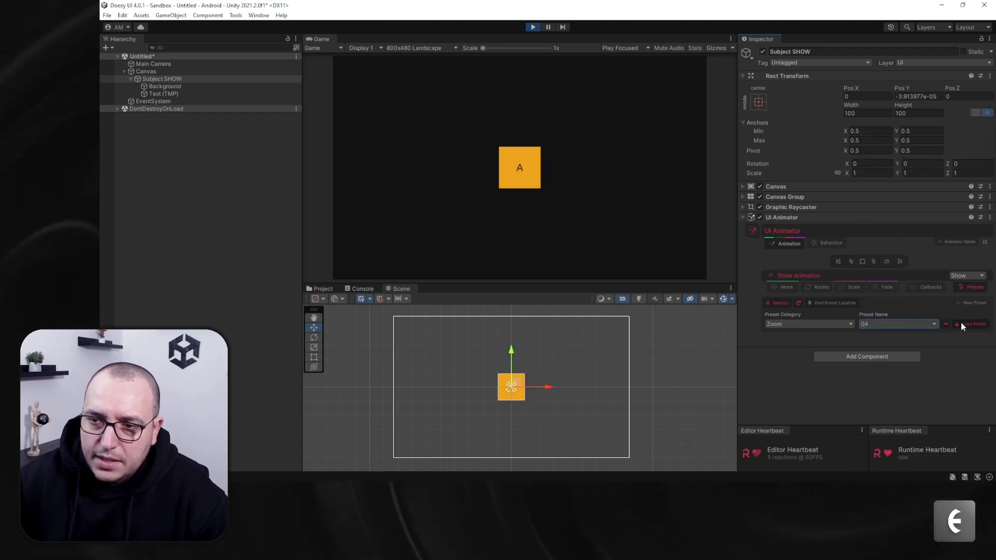
click(852, 262)
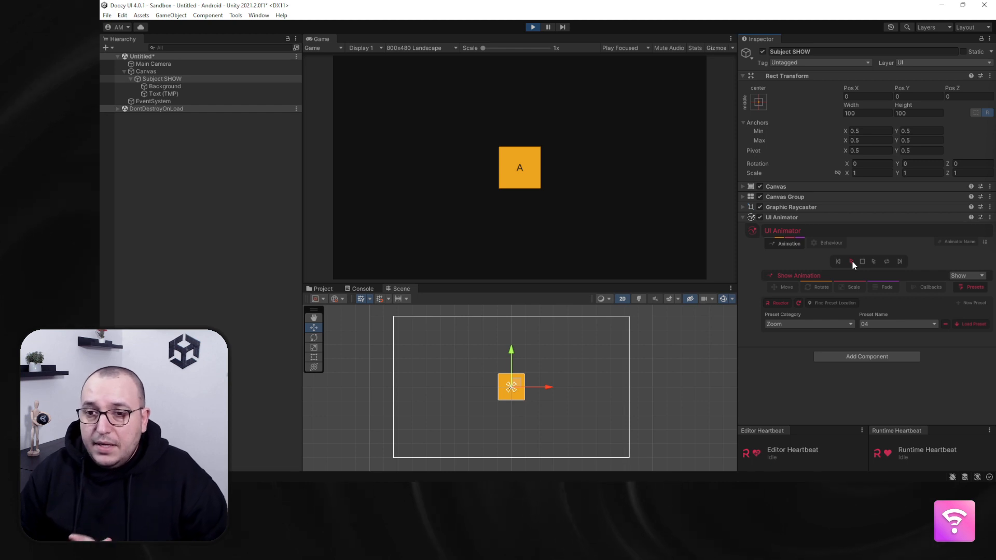
click(851, 261)
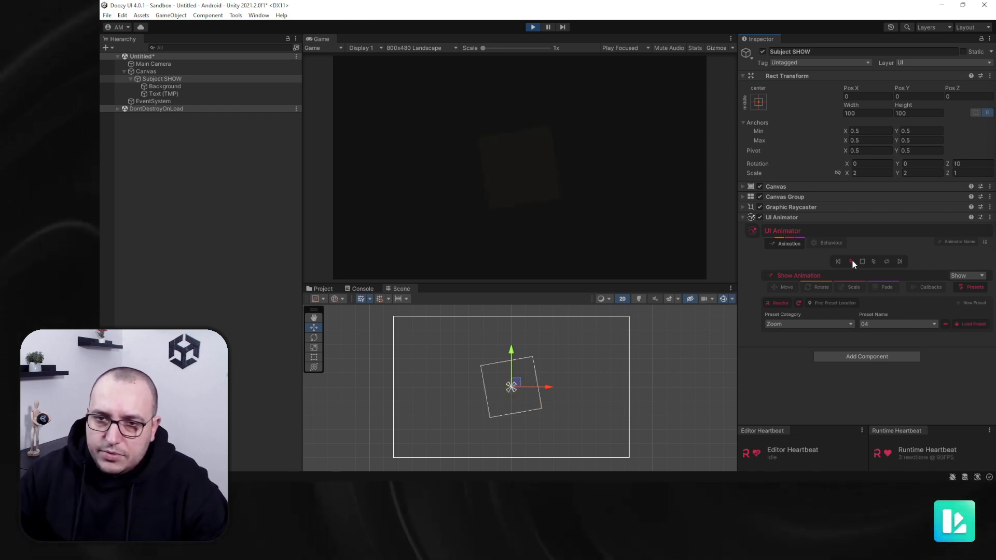
Enable Move on the Show animation with From Direction Bottom and a duration of 0.2, and preview it.
click(786, 287)
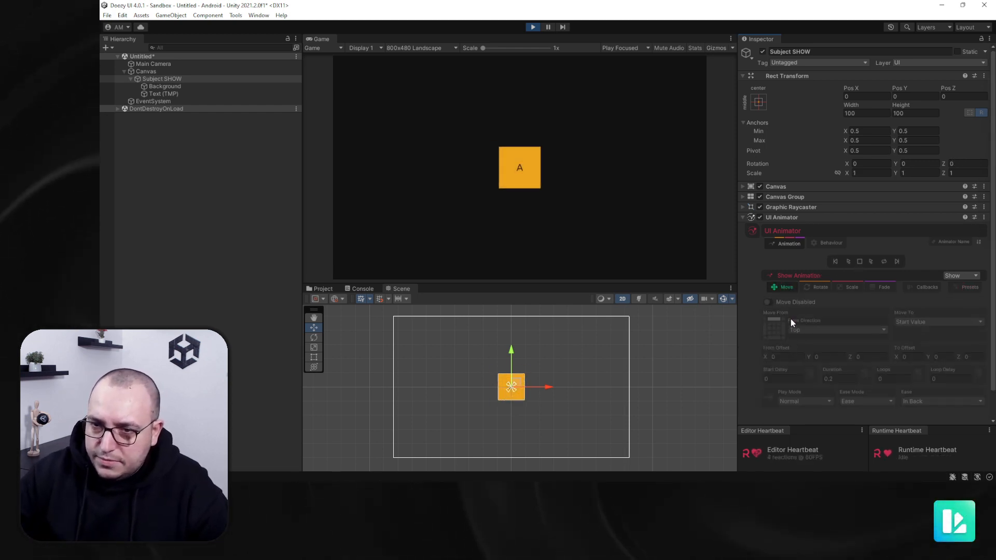
click(767, 302)
click(769, 338)
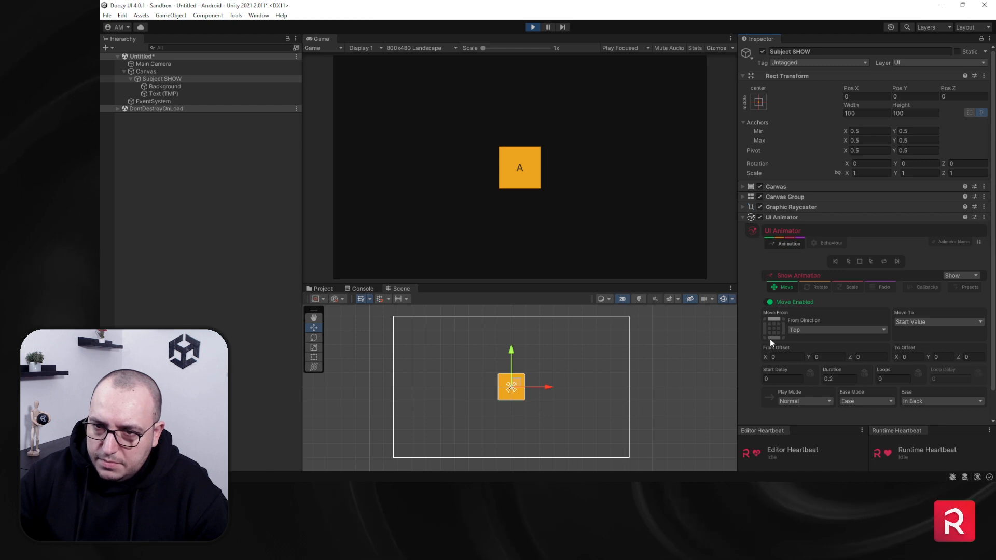
click(849, 377)
text(0.2)
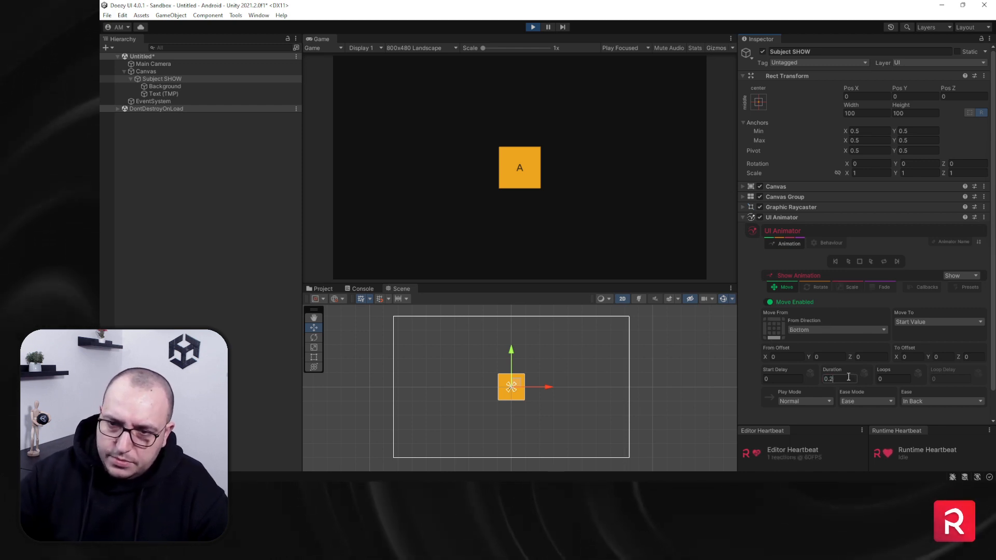
click(851, 262)
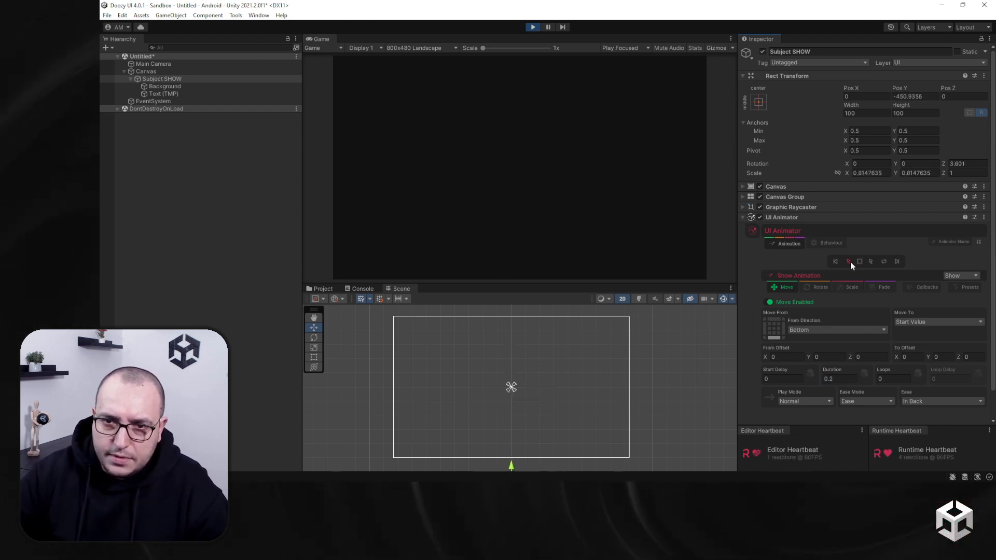
Set the move duration to 0.4 and replay the Show animation several times.
click(840, 379)
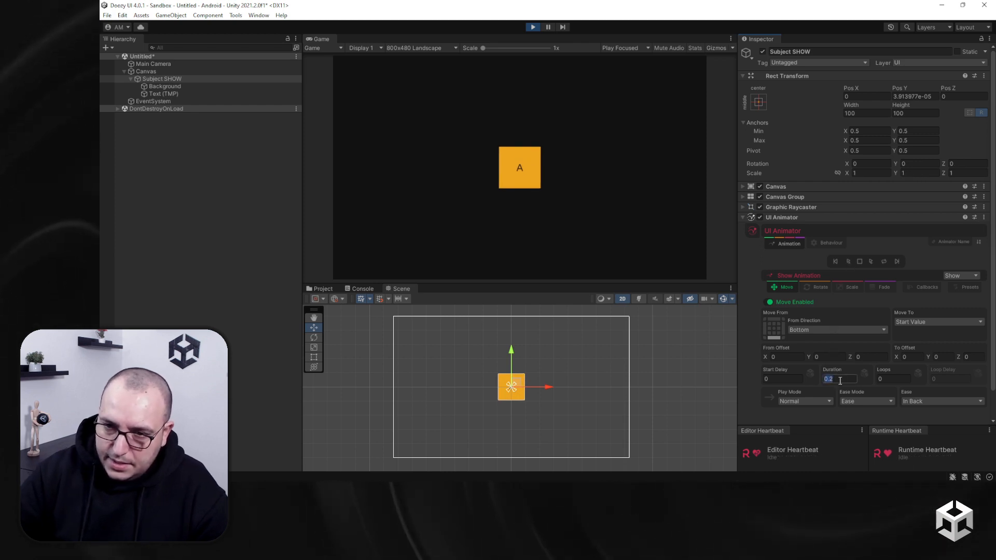
text(0.4)
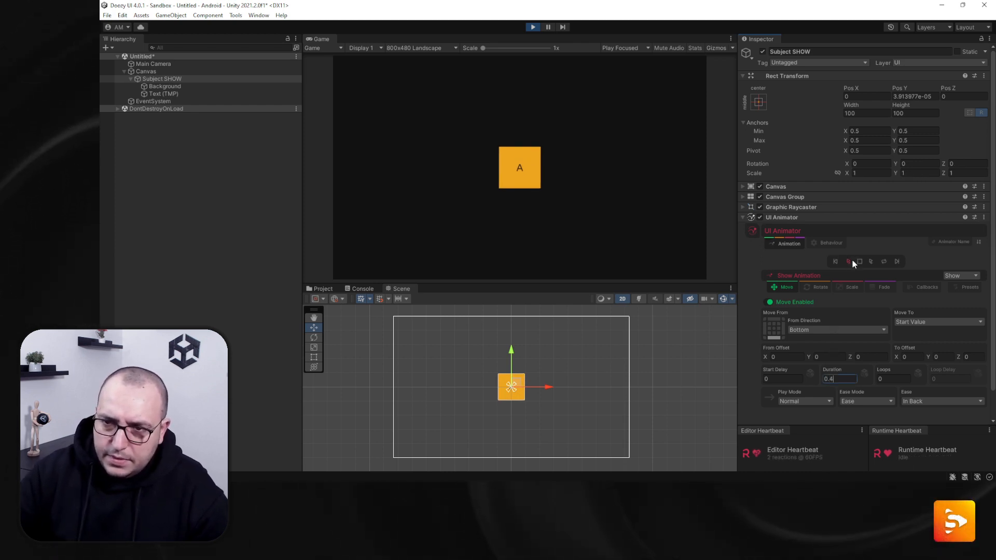
click(850, 261)
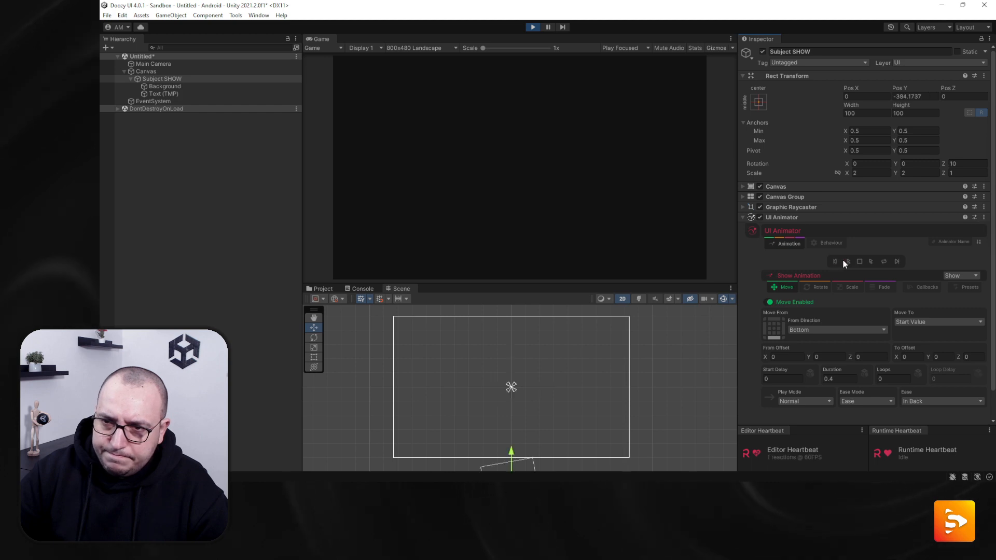
click(848, 261)
click(848, 260)
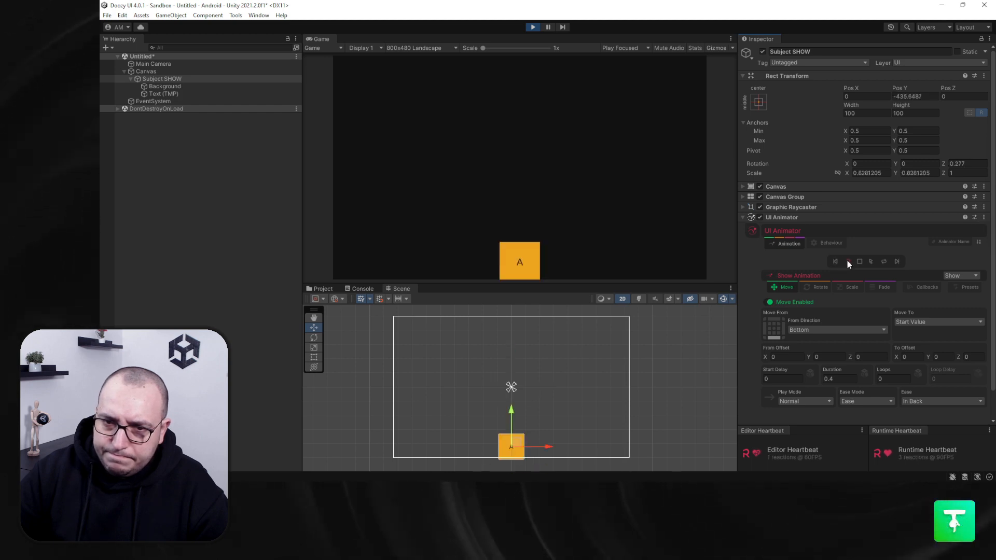
Change the move's ease to Out Expo and preview the Show animation.
click(905, 402)
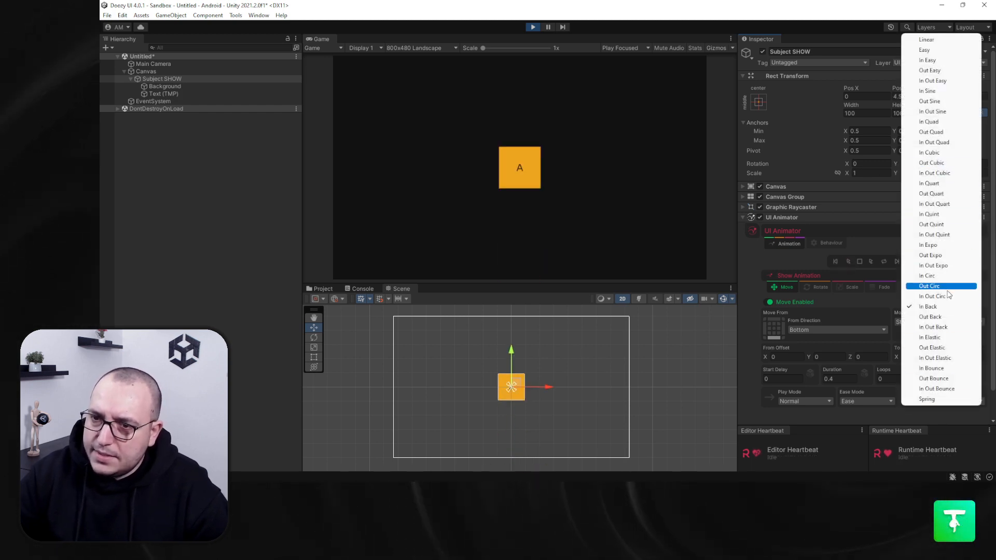
click(942, 255)
click(846, 262)
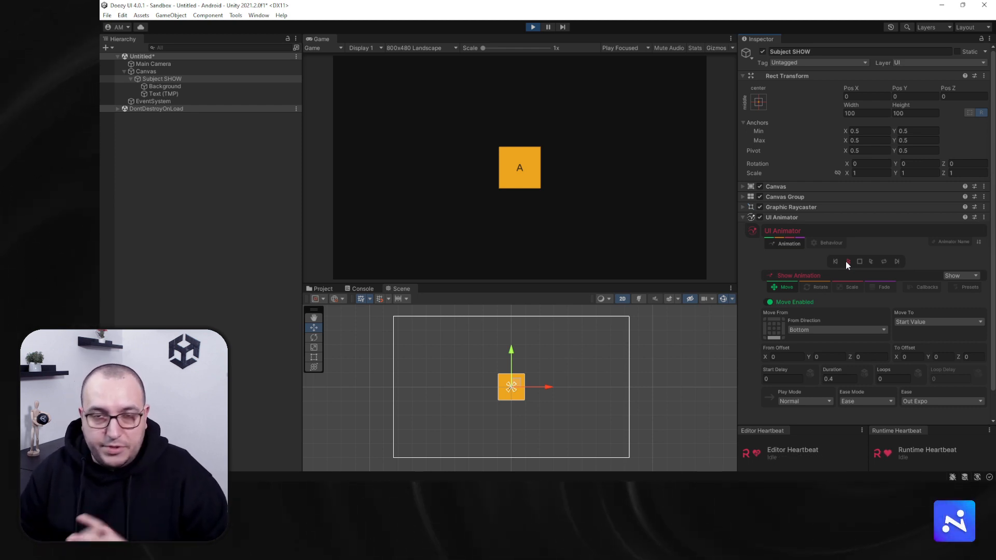
Copy the UI Animator component, exit Play mode, and paste its values onto Subject SHOW's UI Animator.
right_click(832, 216)
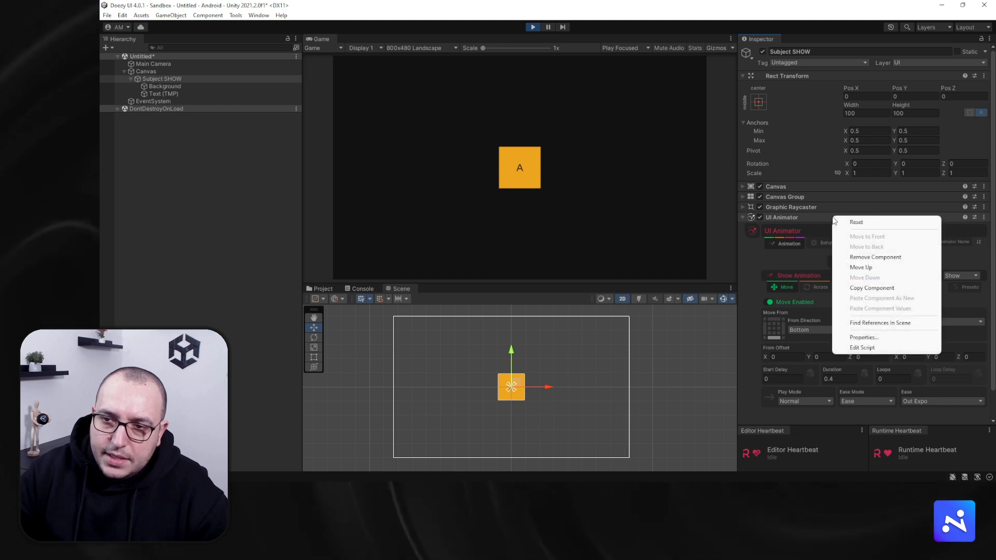
click(871, 288)
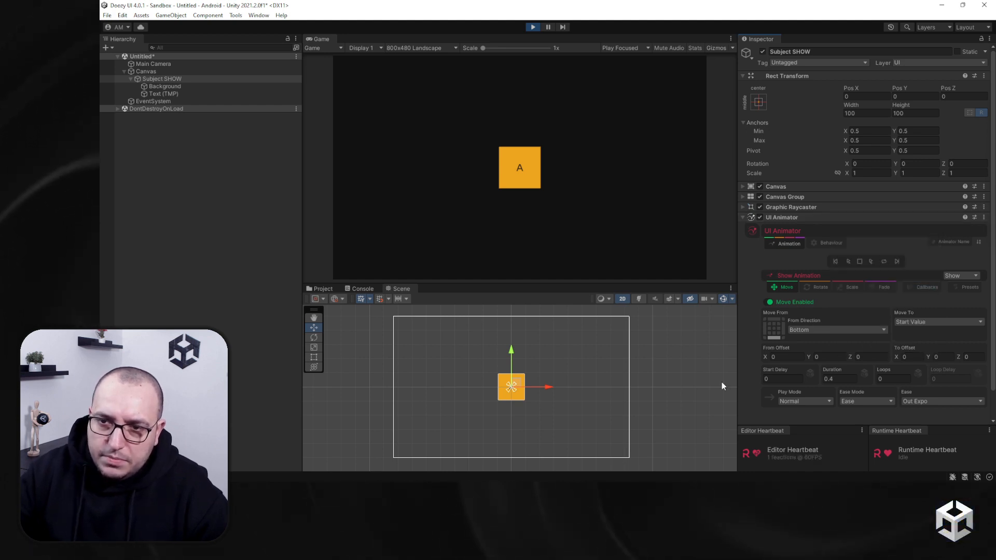
click(532, 27)
right_click(811, 217)
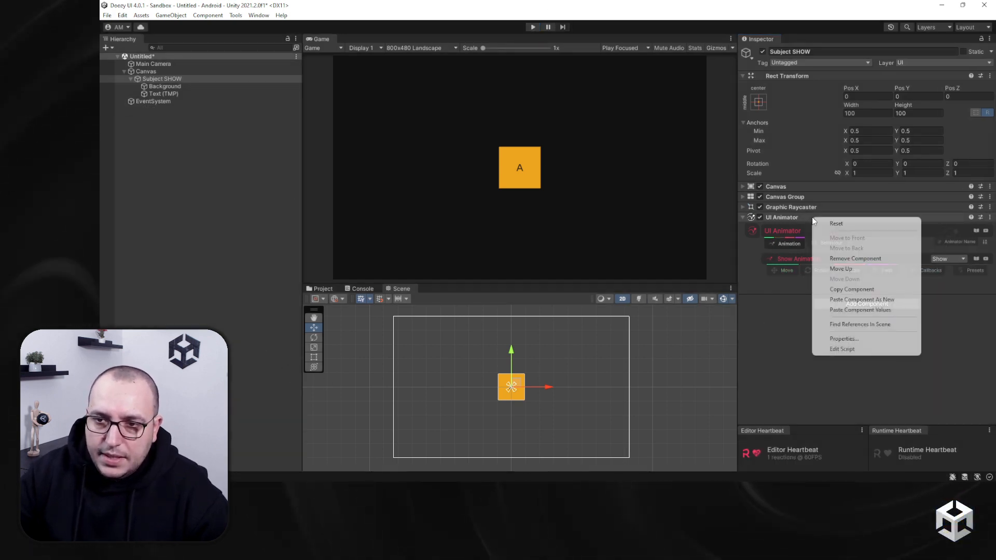
click(871, 309)
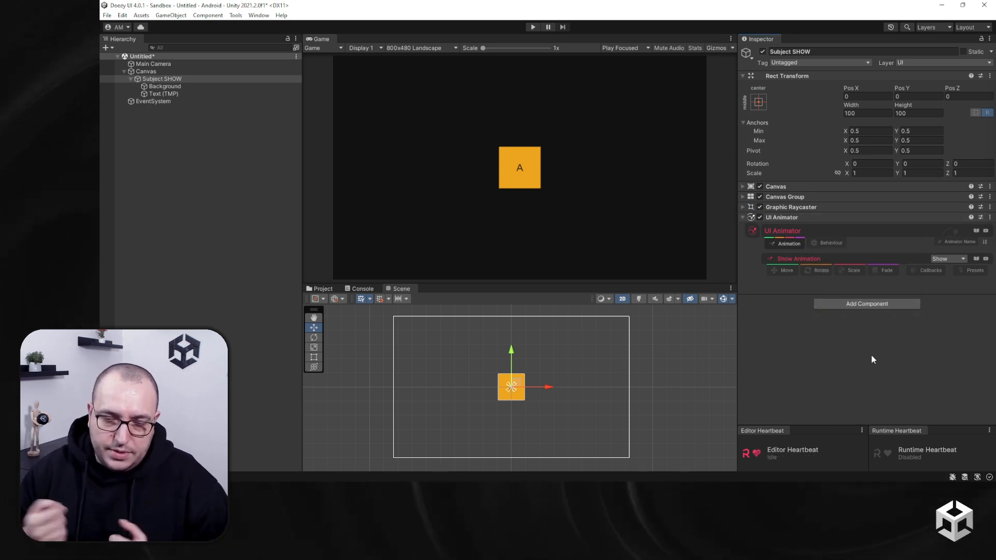
Enter Play mode to check the pasted UI Animator settings, and exit Play mode.
click(532, 28)
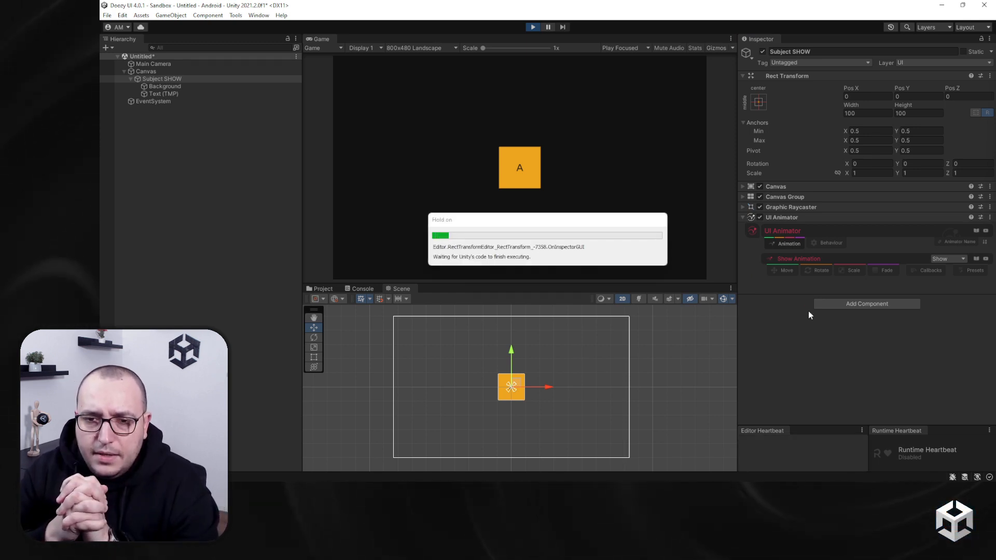
click(852, 259)
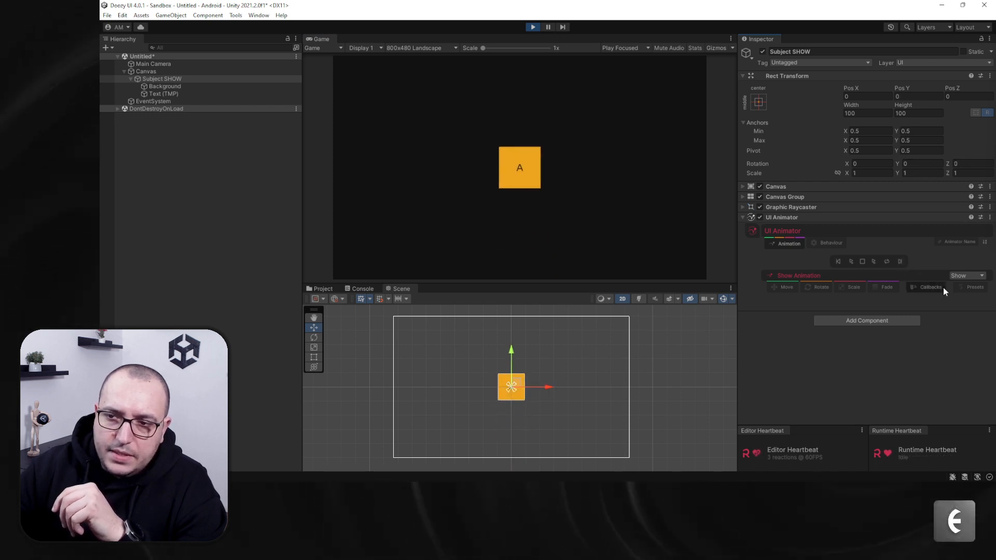
key(ctrl+p)
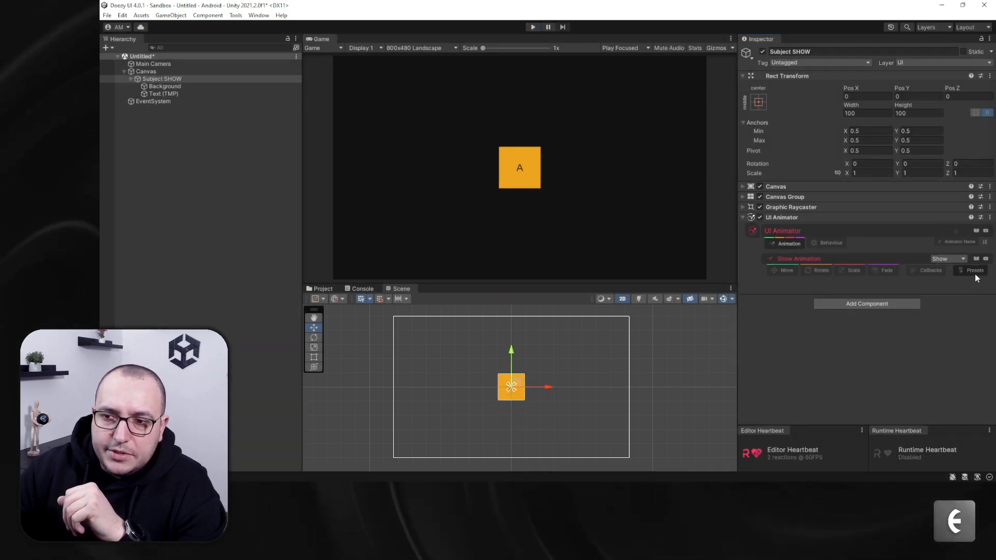
Examine the Show animation's new preset options, including the new category name and existing category list, and leave without saving a preset.
click(968, 270)
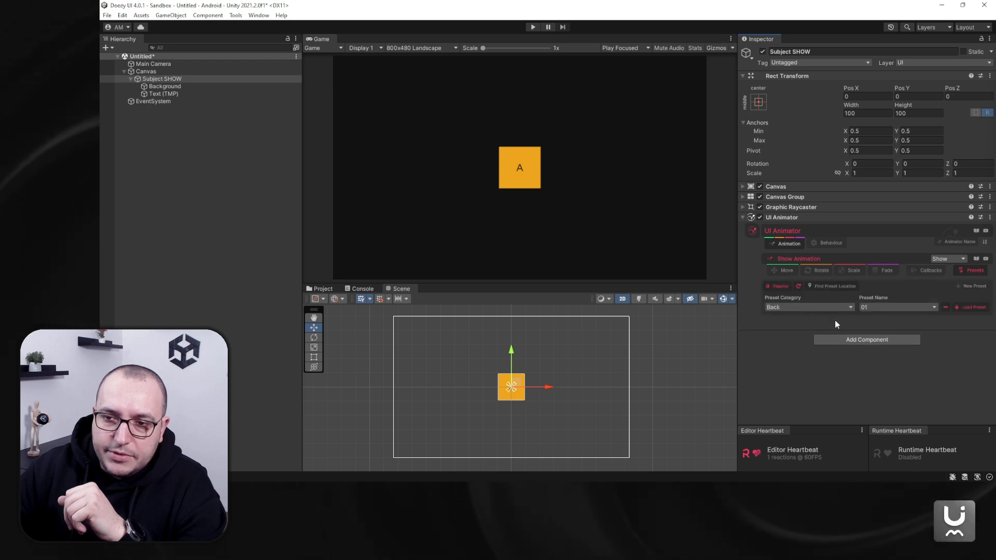
click(968, 287)
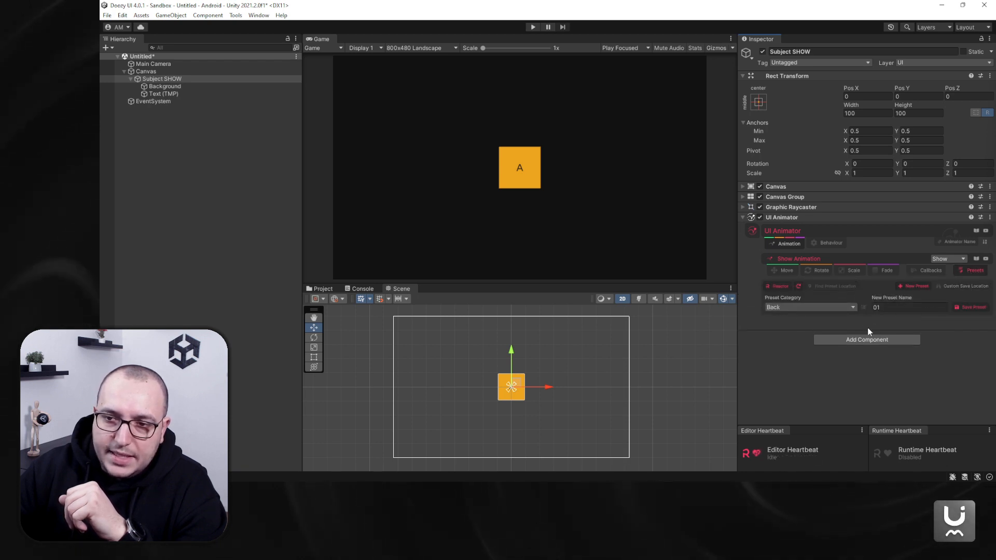
click(813, 310)
click(805, 307)
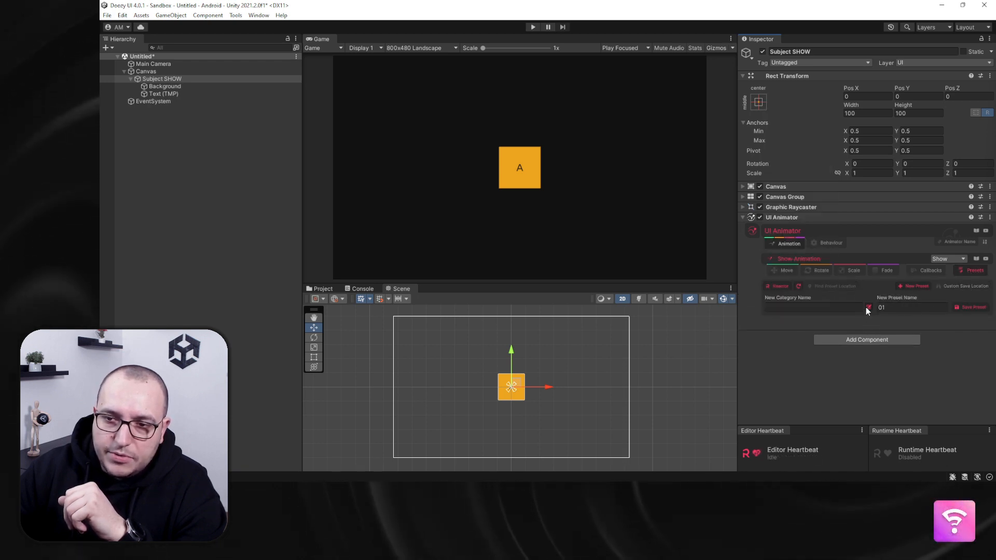
click(869, 308)
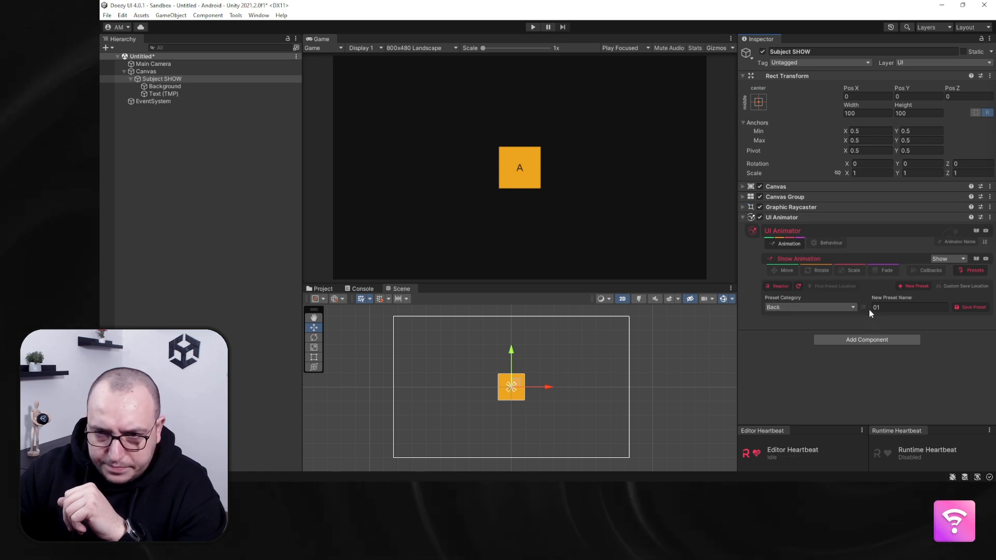
click(832, 309)
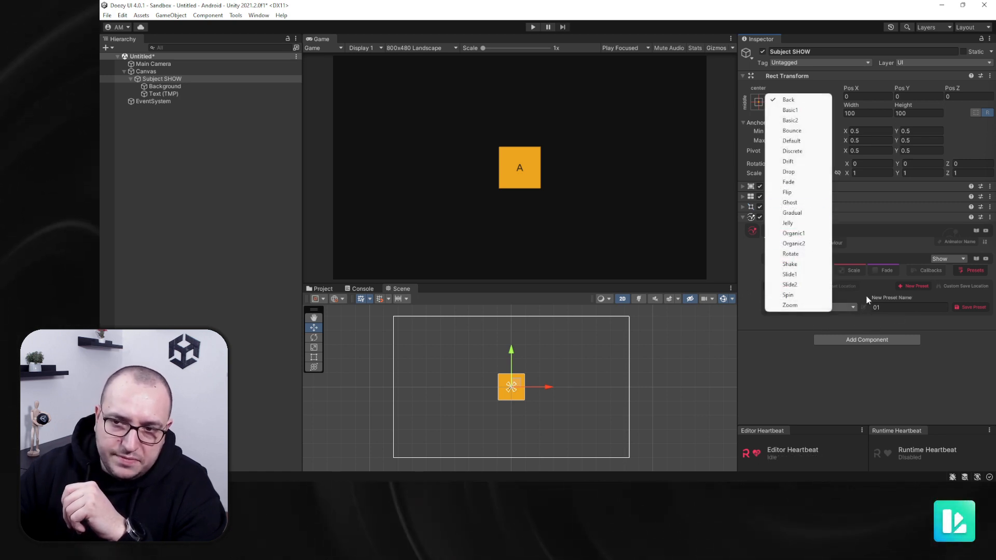
click(906, 321)
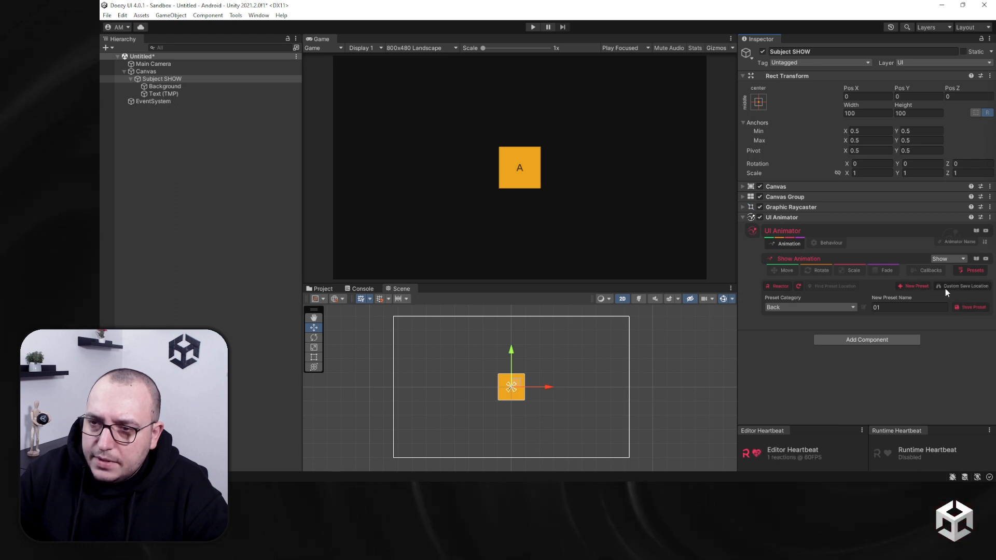
click(918, 286)
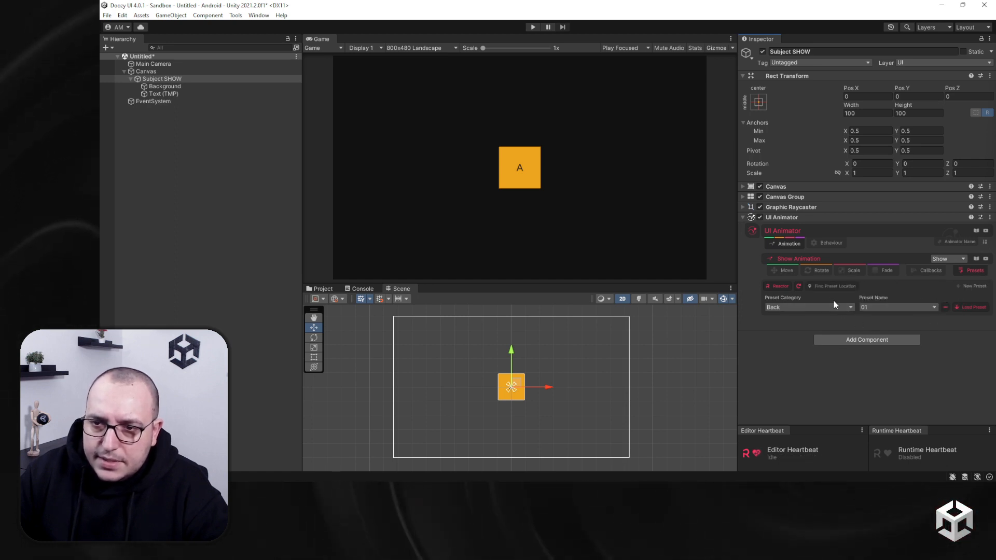
Locate the Show animation's Back 01 preset asset in the project and examine its category, preset name and settings.
click(359, 288)
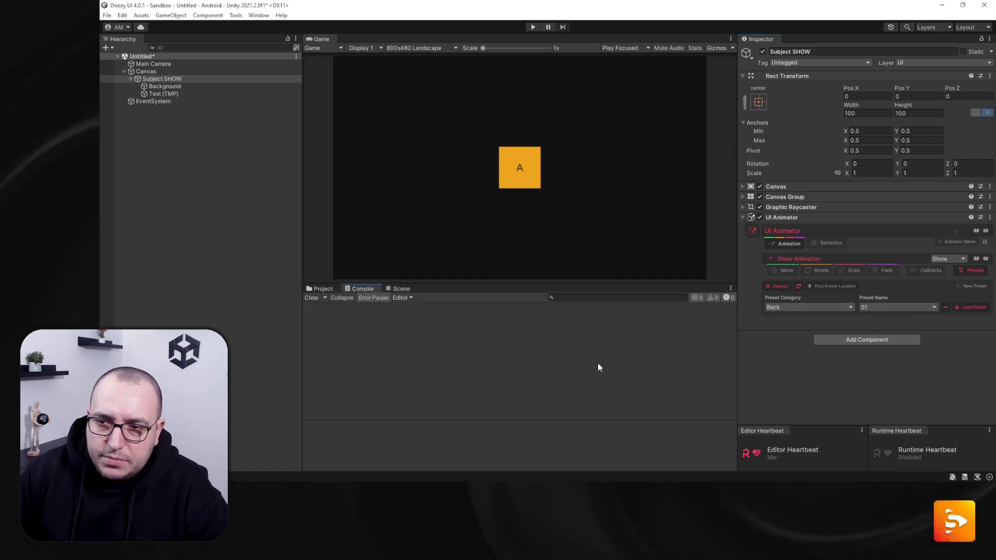
click(317, 289)
click(823, 287)
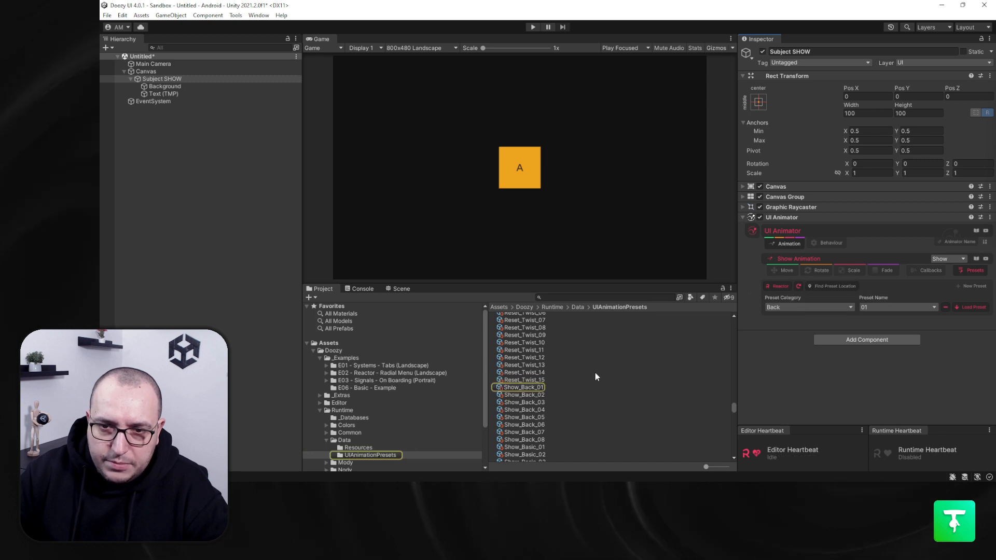
click(525, 387)
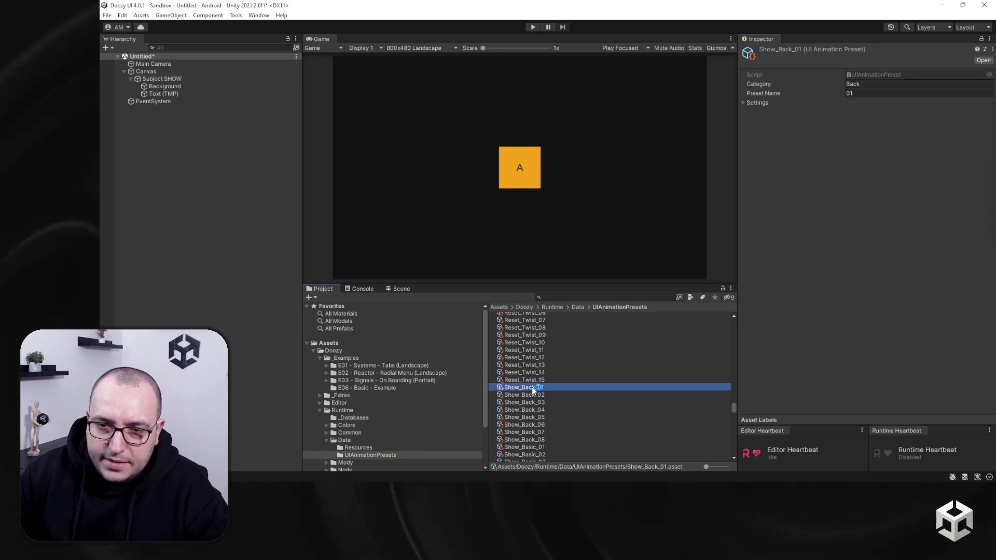
click(745, 103)
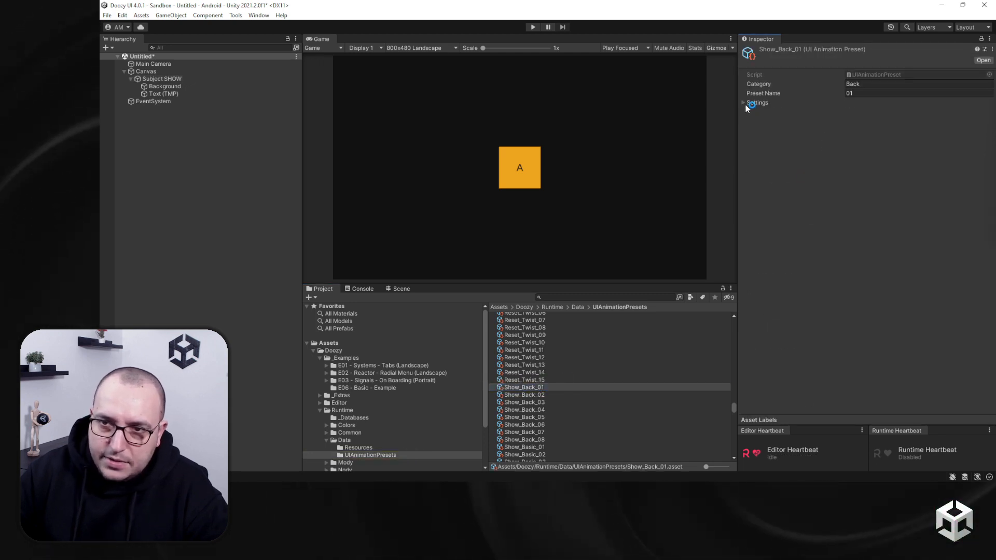
scroll(805, 303, down, 2)
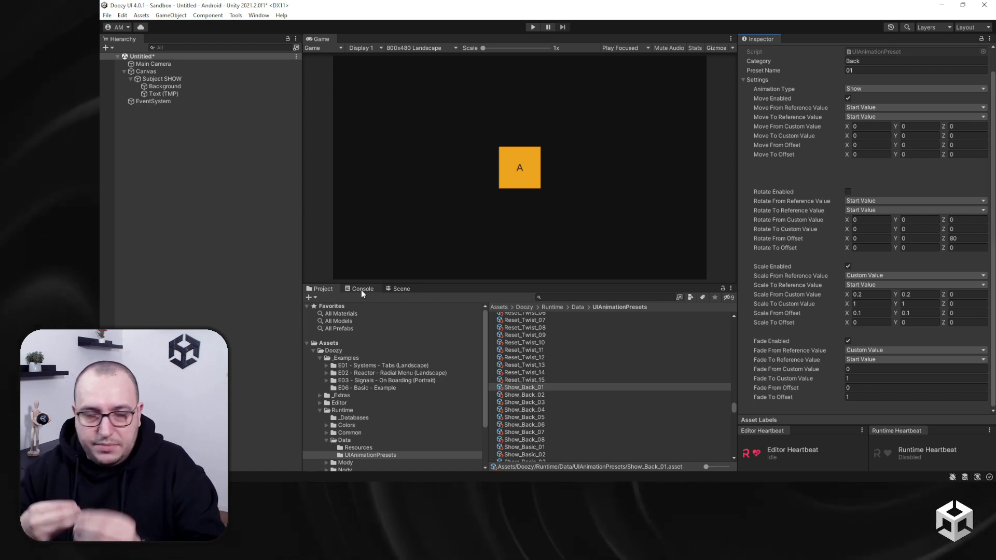
Choose preset 23 of the Slide2 category in Subject SHOW's Show presets and locate its asset in the project.
click(176, 79)
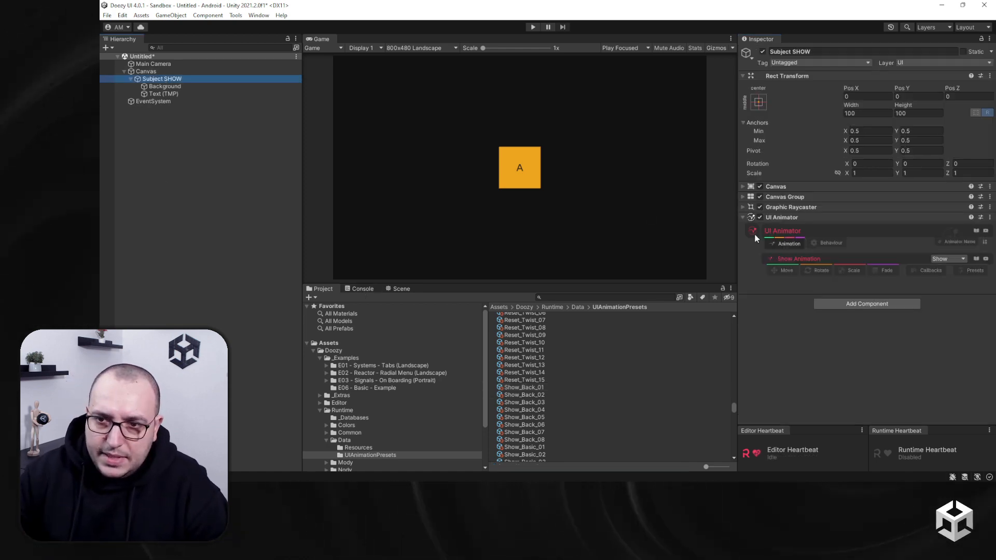
click(965, 271)
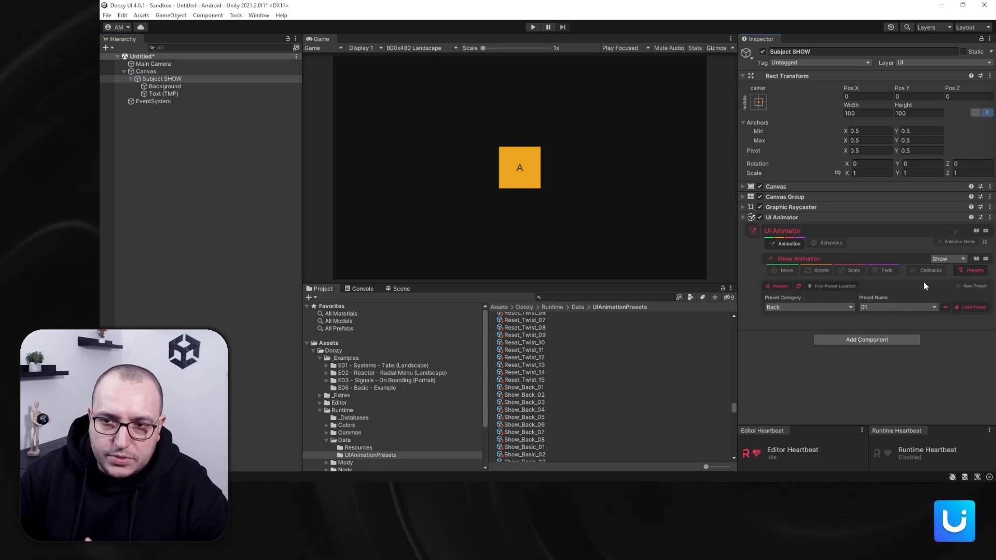
click(843, 286)
click(823, 307)
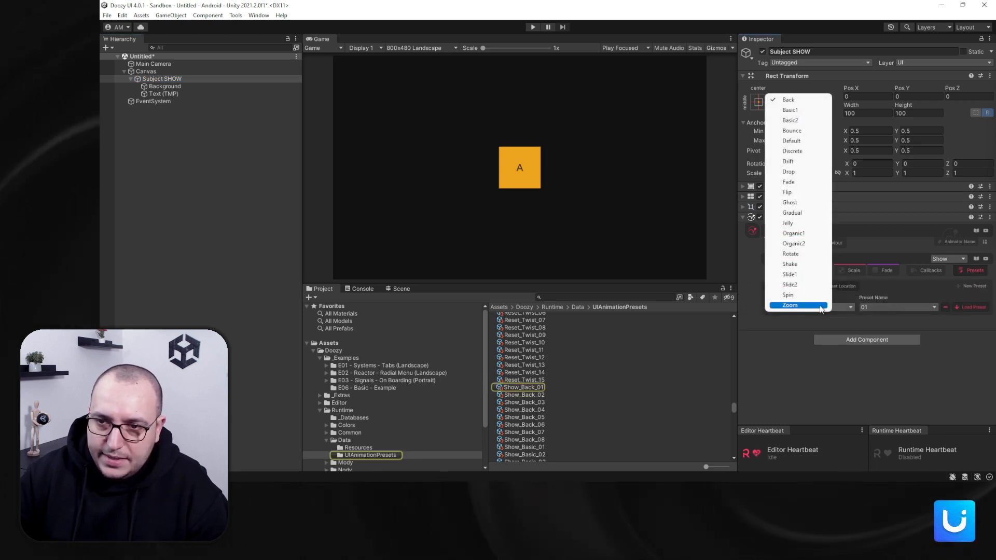
click(814, 284)
click(890, 305)
click(888, 299)
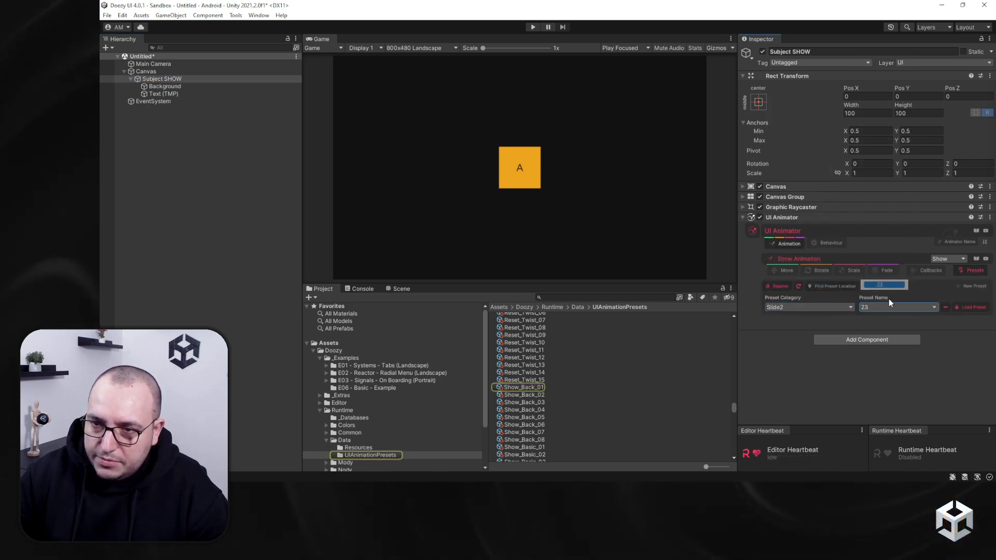
click(830, 286)
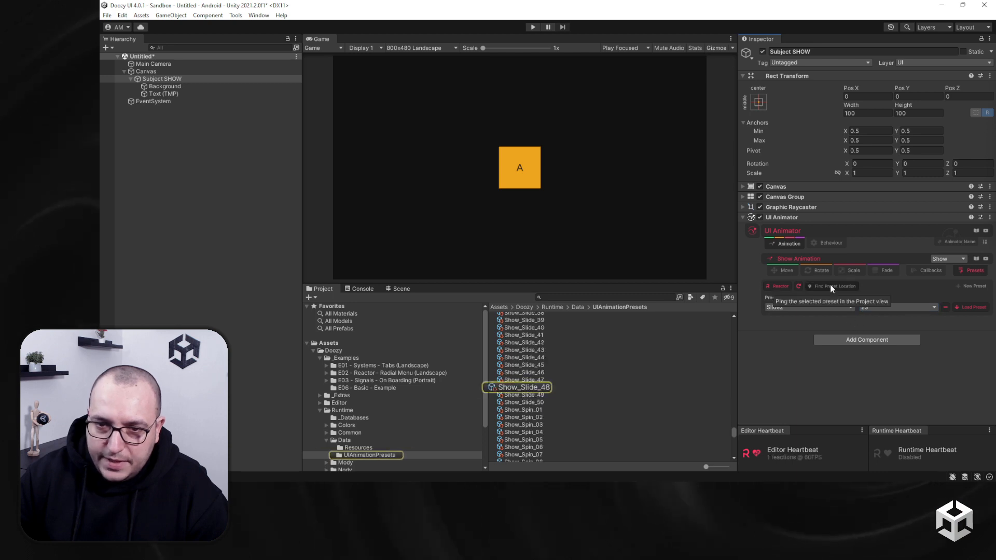
Open the Show_Slide_48 preset asset and examine its category, preset name and move, rotate, scale and fade settings.
click(532, 388)
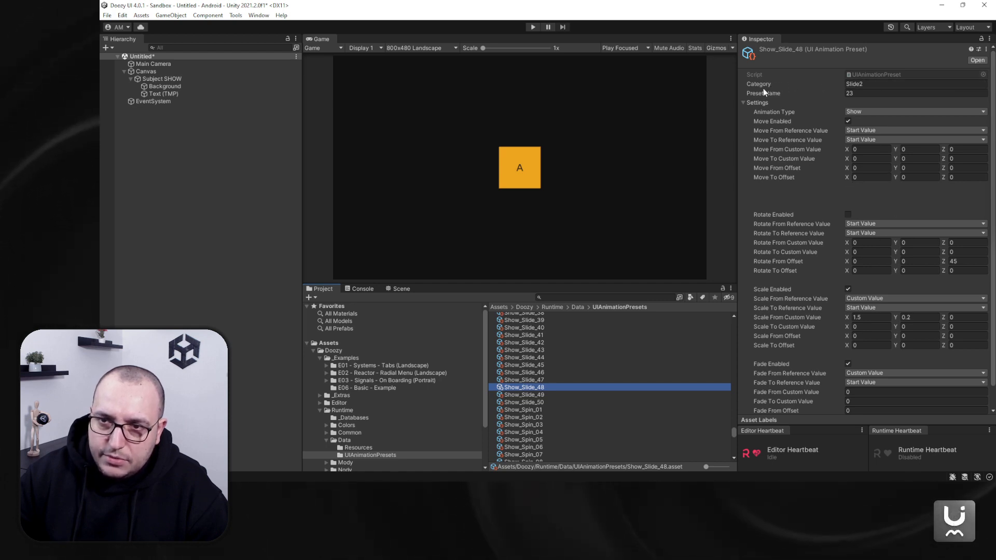
scroll(882, 162, down, 2)
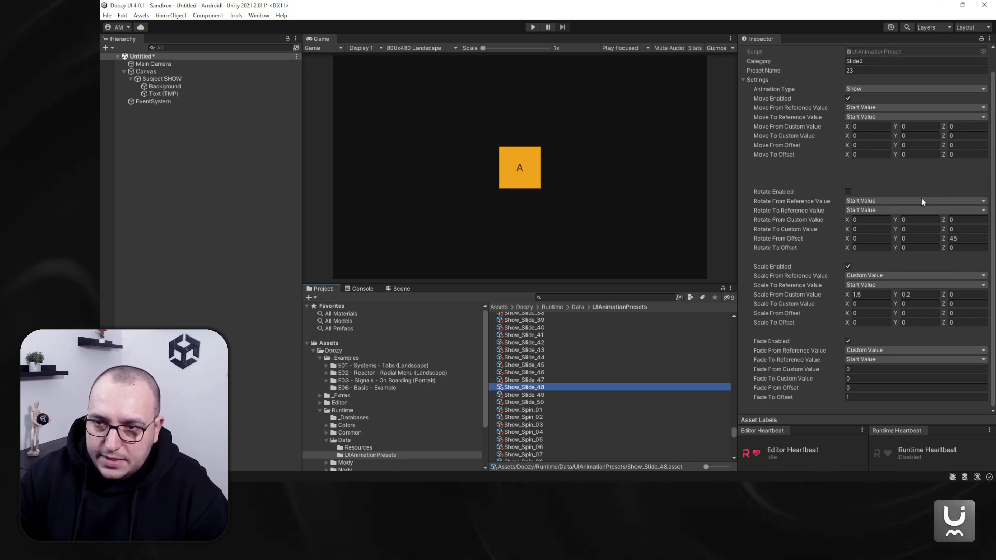
scroll(826, 401, up, 2)
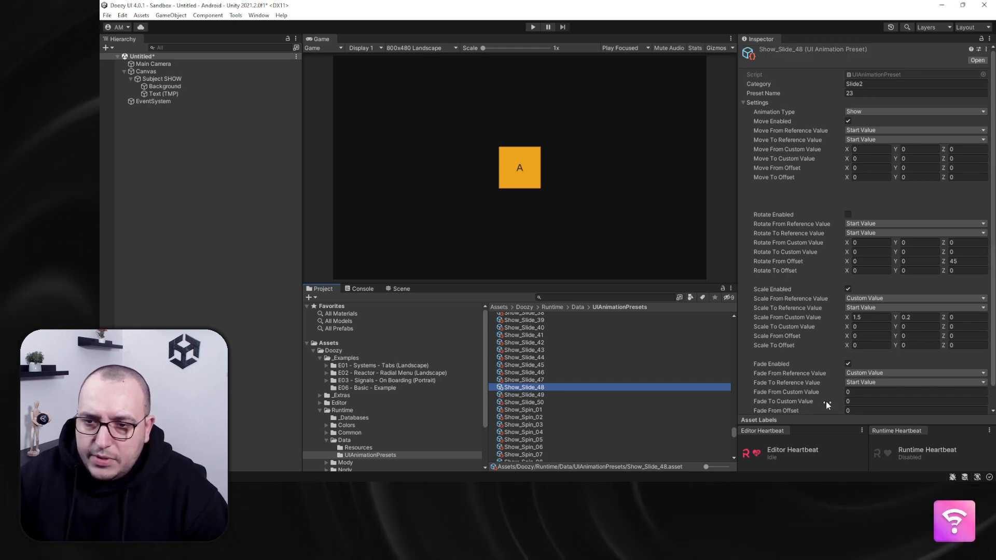
scroll(826, 400, down, 2)
scroll(825, 401, up, 2)
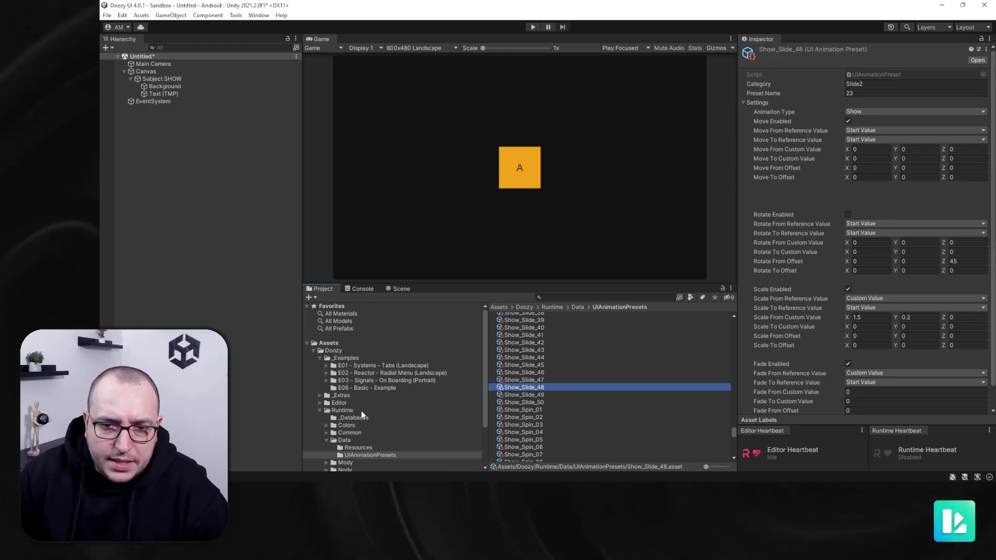
Switch Subject SHOW's UI Animator to the Hide animation type and enter Play mode.
click(162, 79)
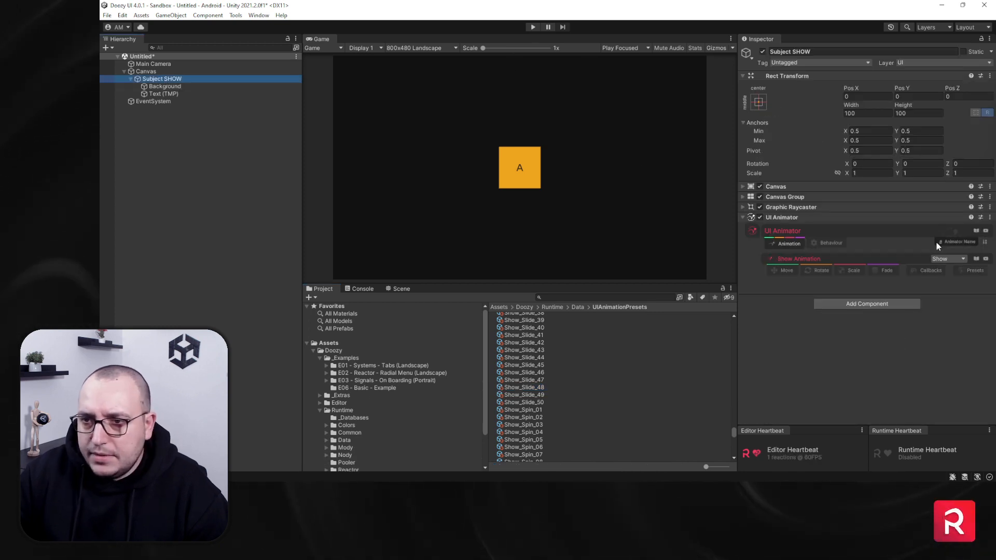
click(959, 259)
click(959, 281)
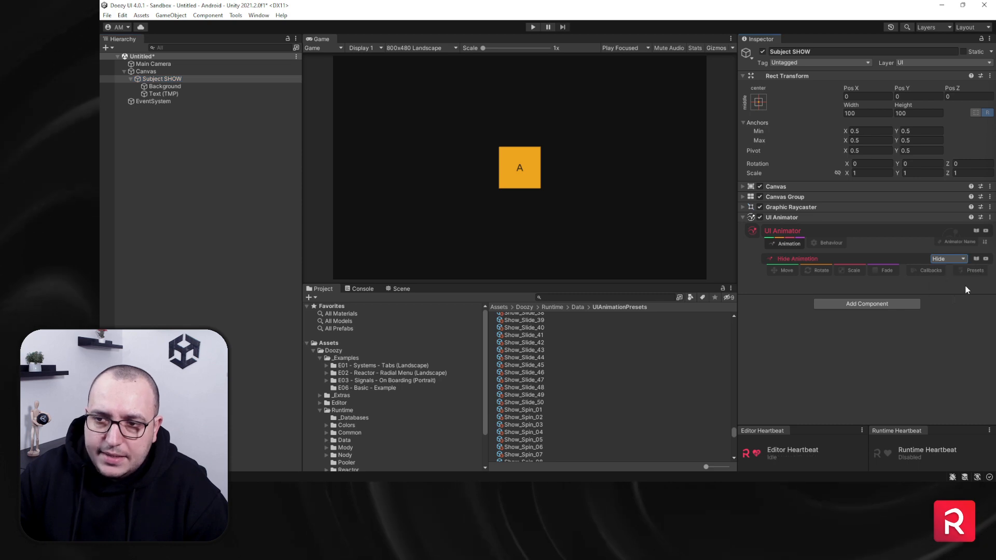
click(533, 27)
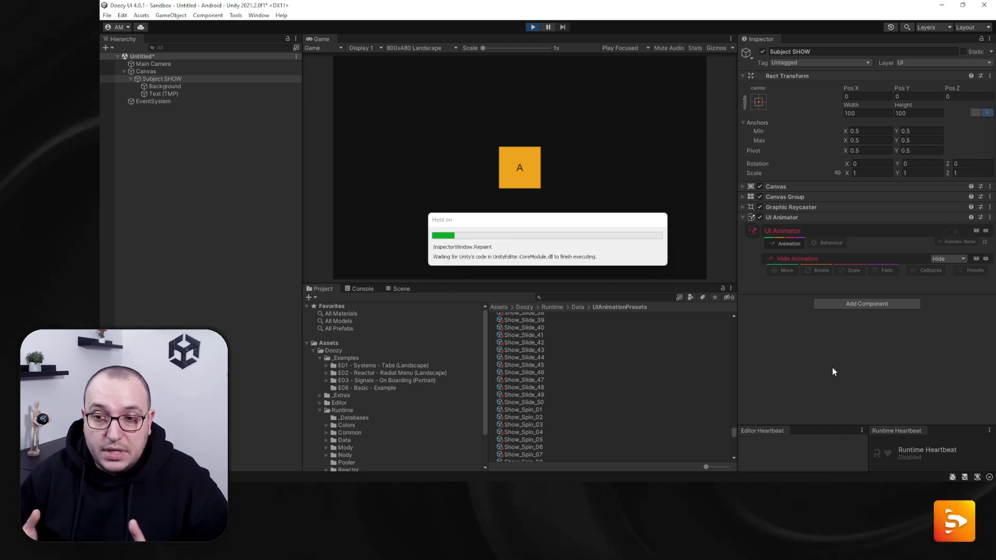
click(359, 289)
click(328, 297)
click(323, 288)
click(323, 288)
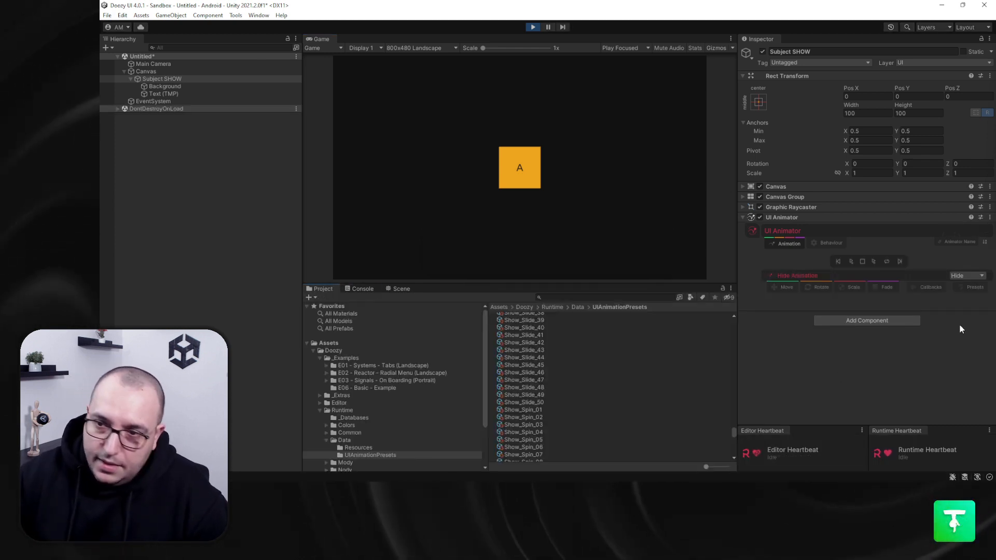
Load the Back 01 preset for the Hide animation and preview it on Subject SHOW.
click(975, 287)
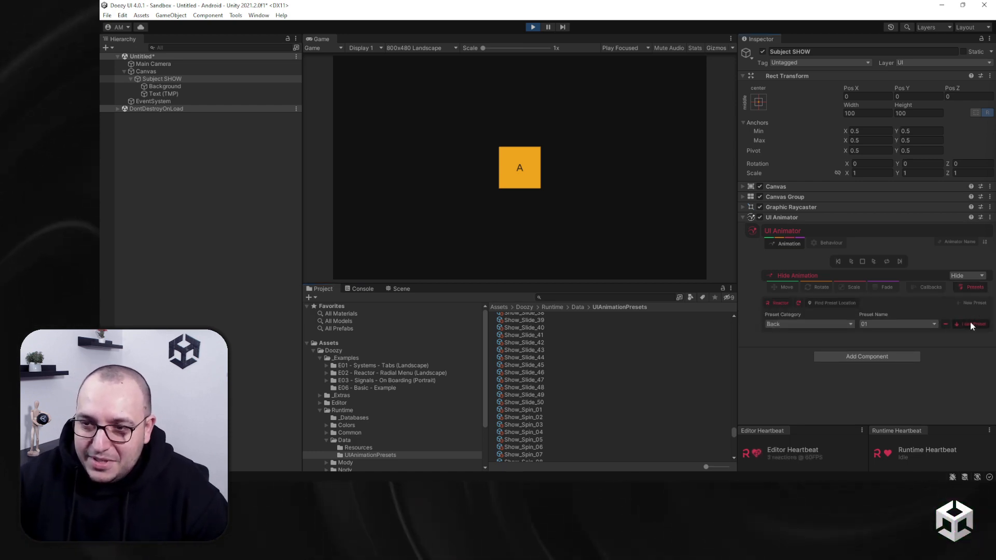
click(852, 262)
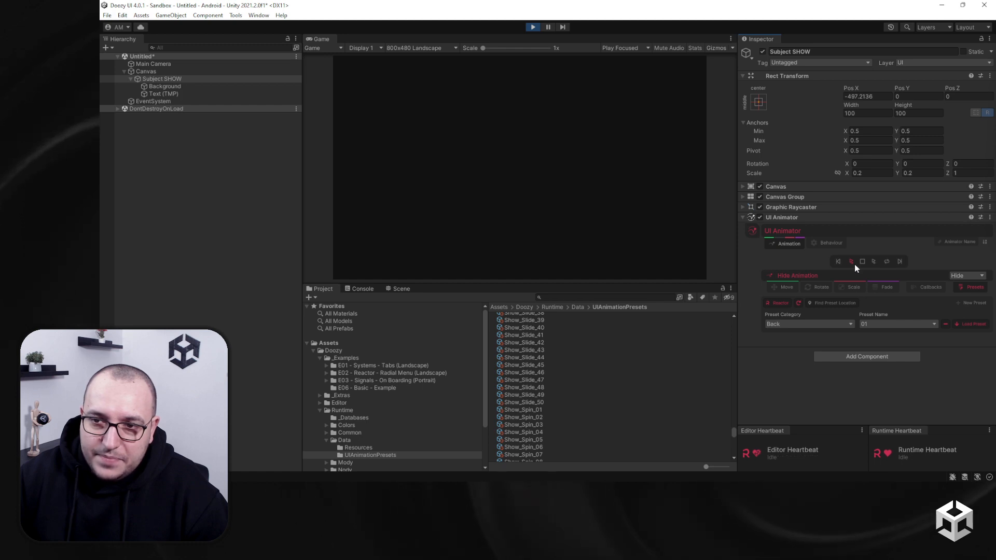
click(852, 263)
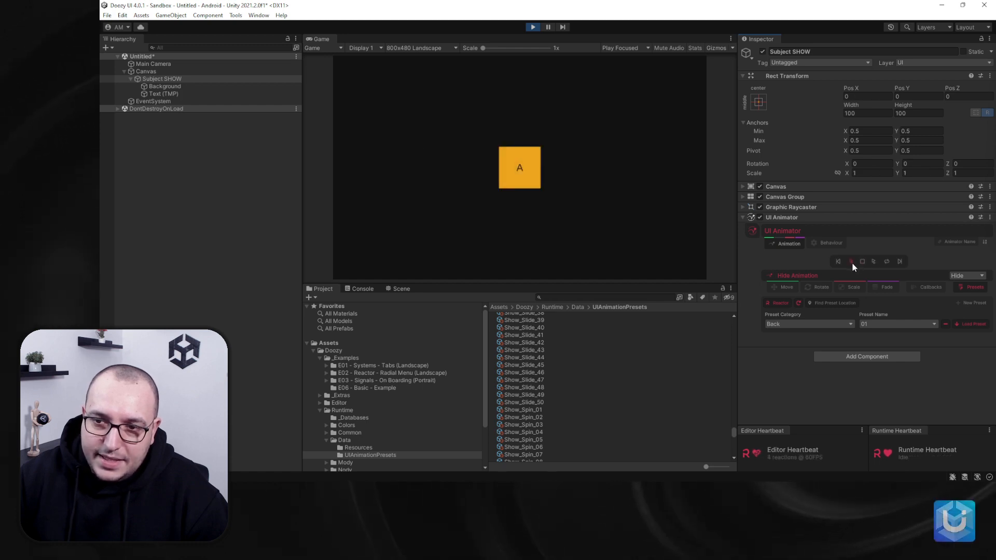
Load the Zoom 13 preset for the Hide animation and preview it.
click(842, 323)
click(790, 322)
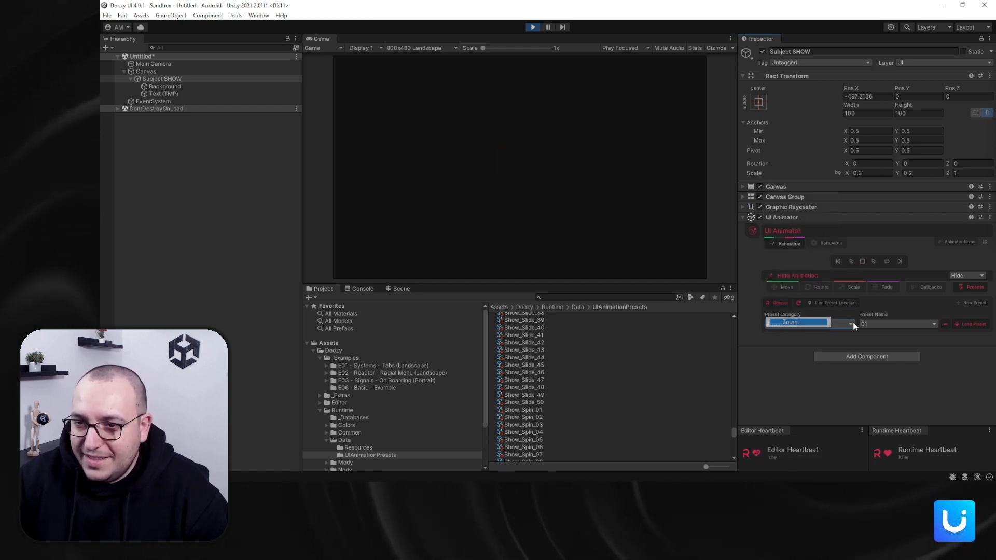
click(882, 324)
click(884, 295)
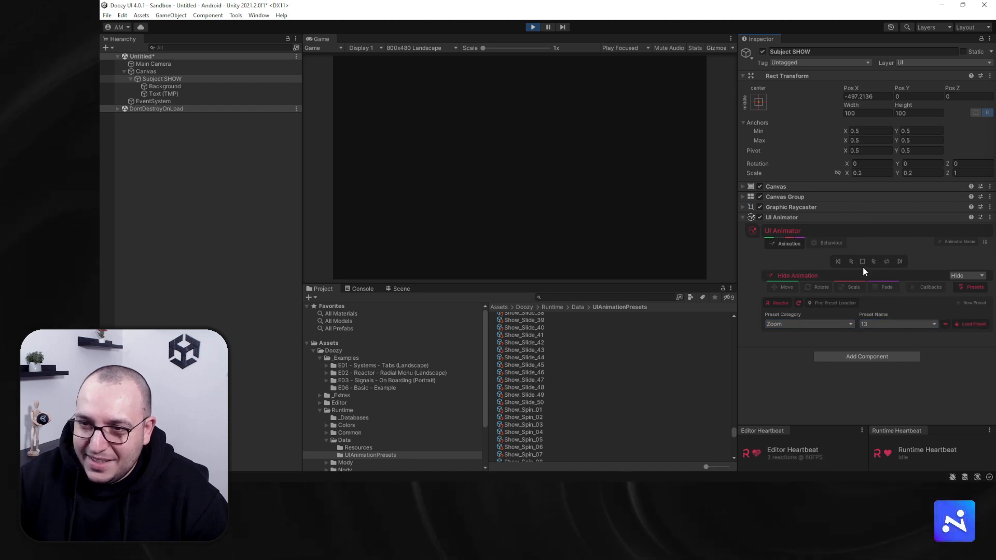
click(850, 263)
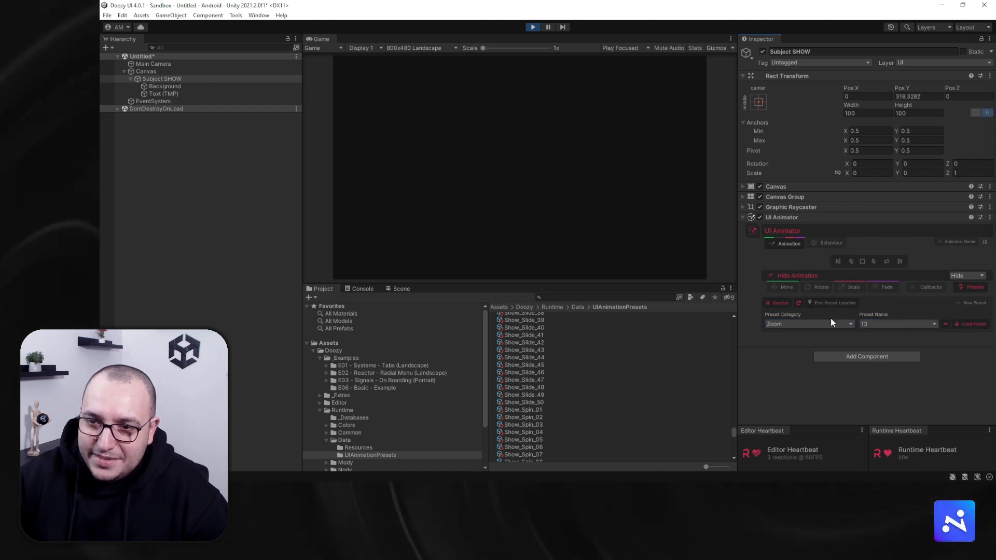
Load the Zoom 08 preset for the Hide animation and preview it.
click(887, 324)
click(881, 196)
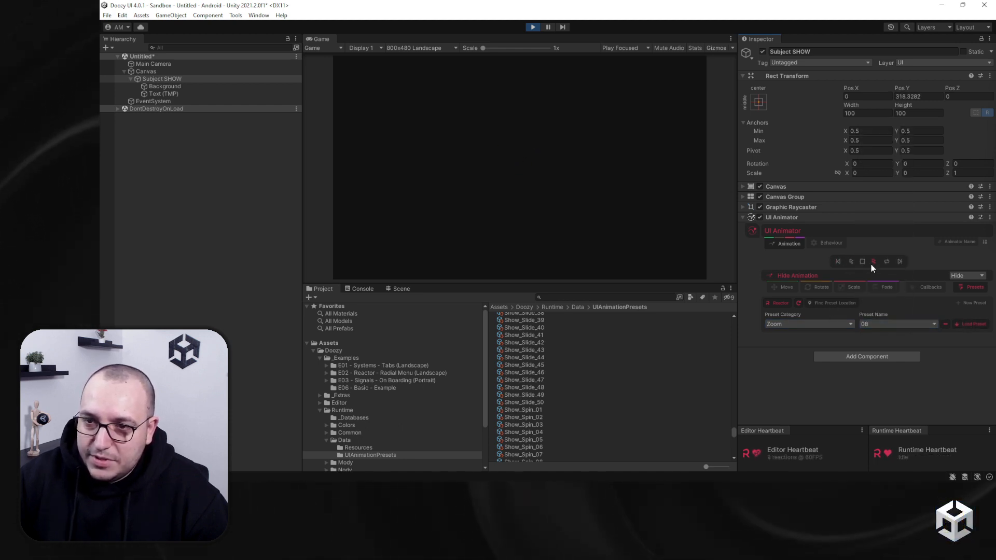
click(852, 261)
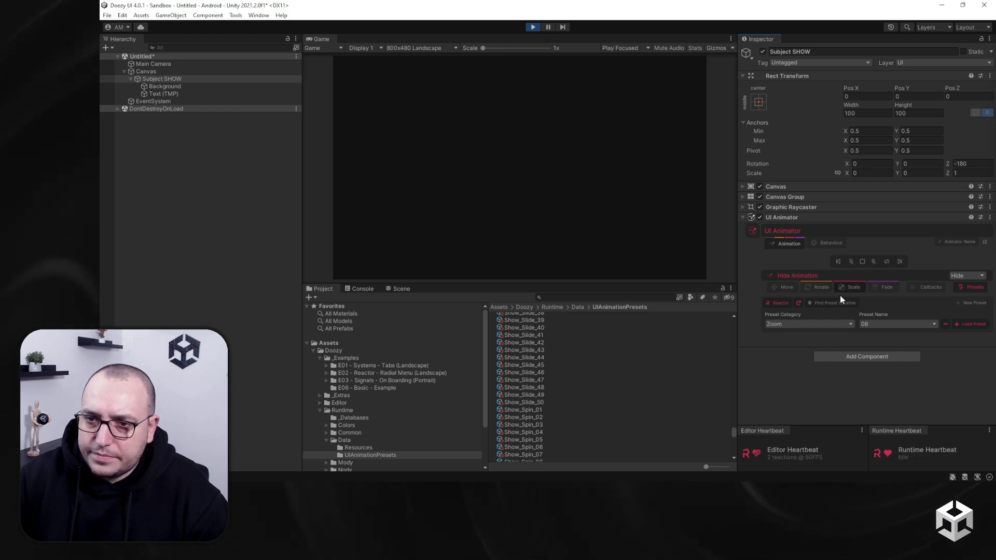
Load the Drift 01Left preset for the Hide animation and preview it twice.
click(822, 324)
click(794, 187)
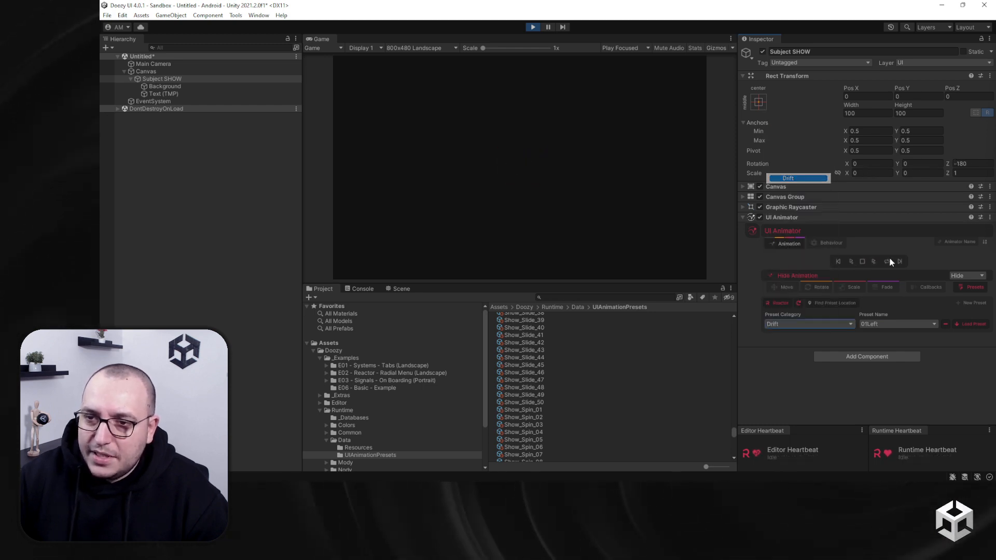
click(965, 324)
click(851, 262)
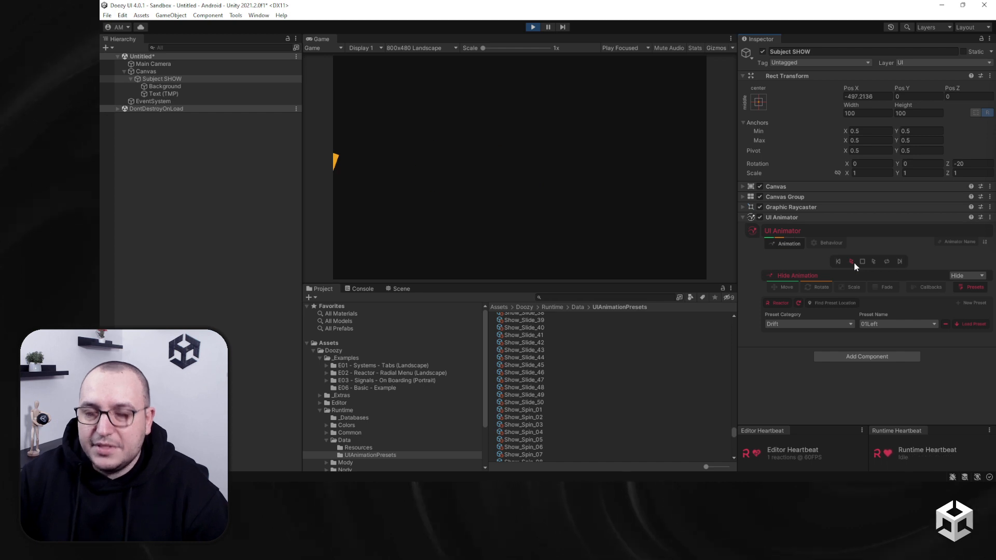
click(852, 261)
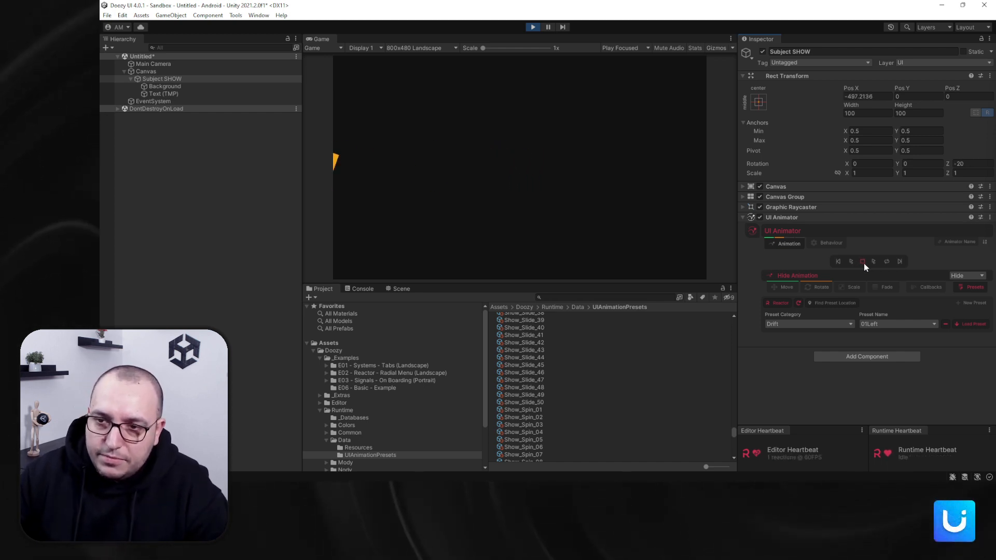
Set the Hide move's From Offset X to -20 and preview the animation.
click(787, 287)
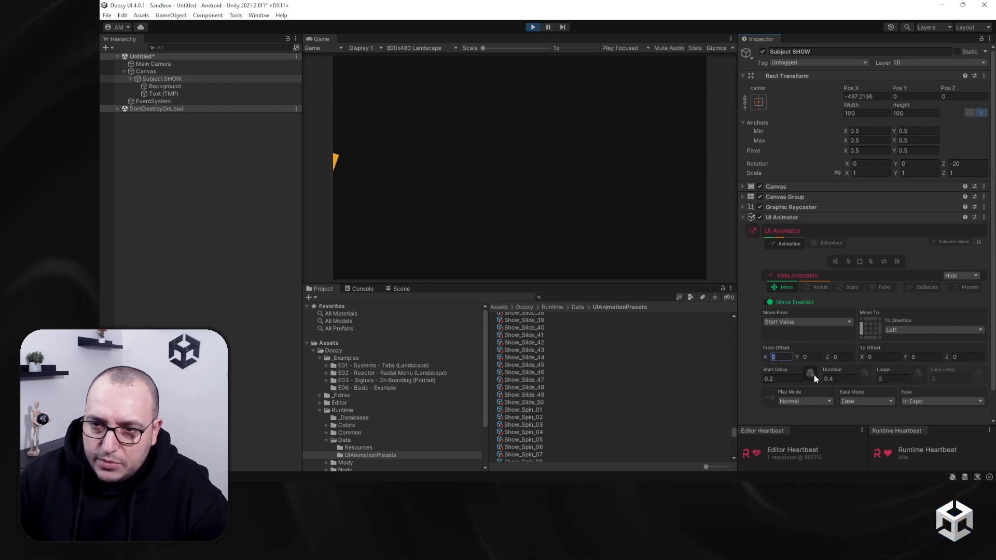
text(-20)
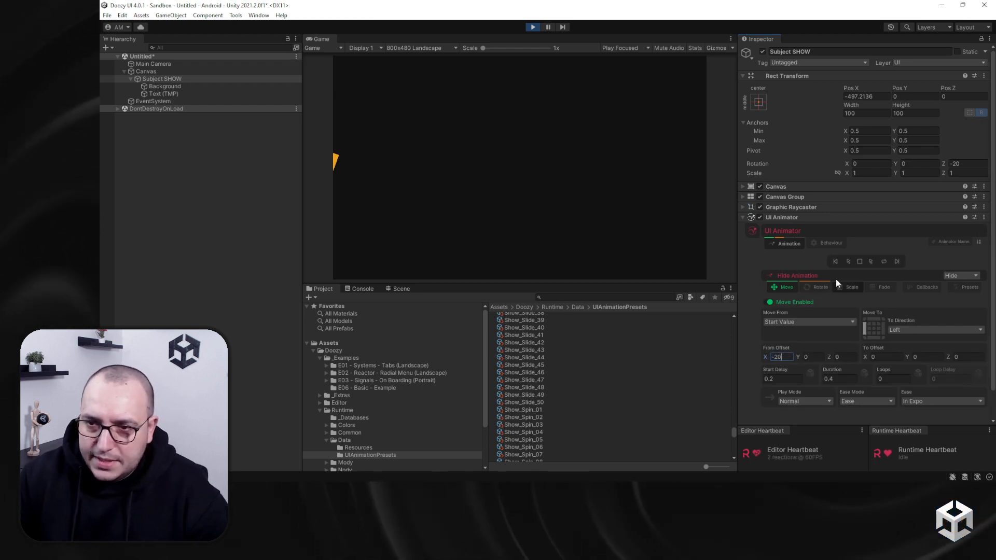
click(848, 262)
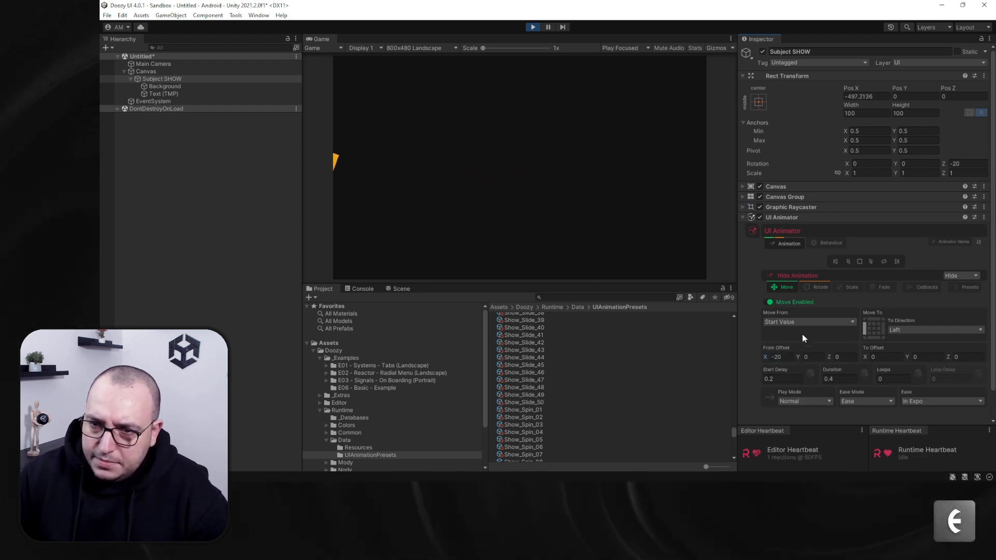
Set the Hide animation's move From Offset X to 20 and replay the animation.
click(784, 358)
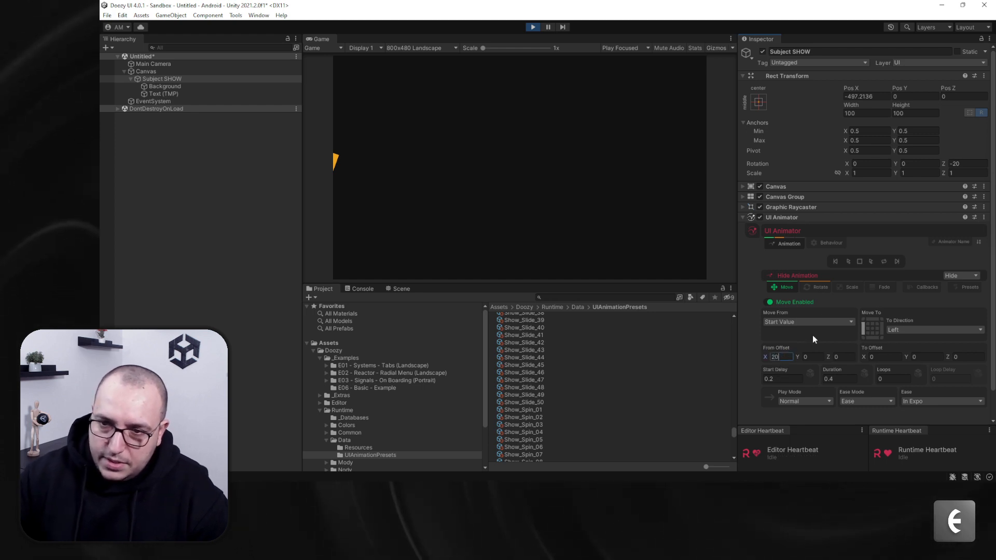
text(20)
click(848, 261)
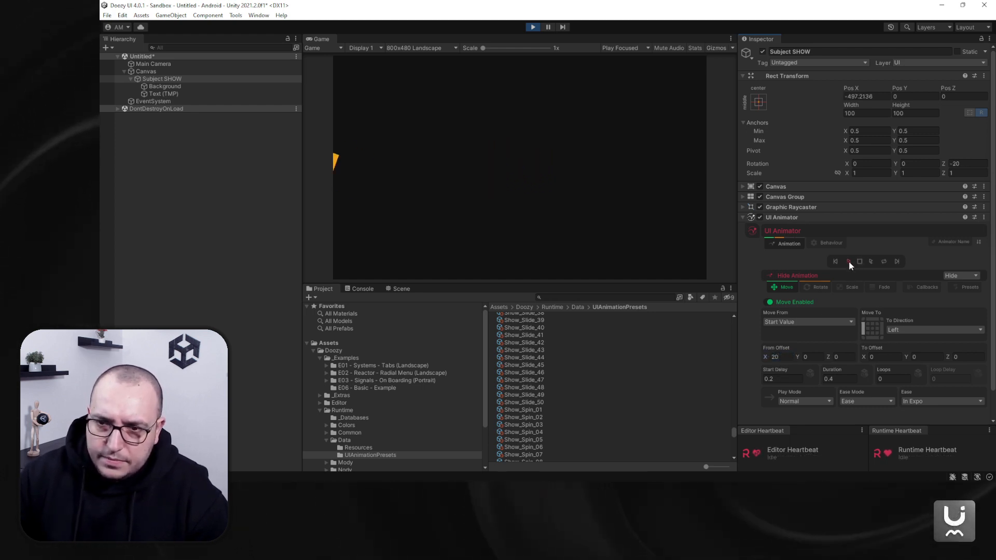
click(848, 262)
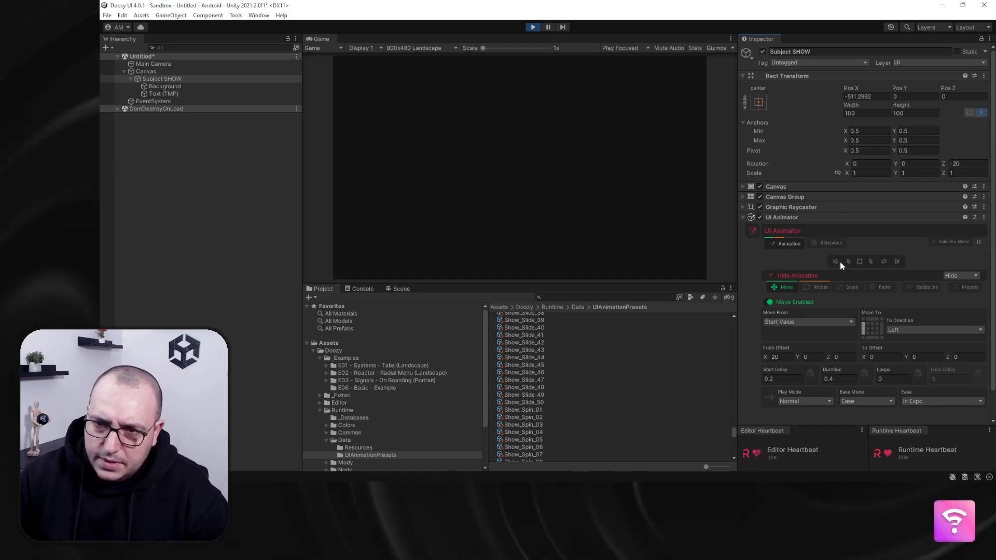
click(848, 262)
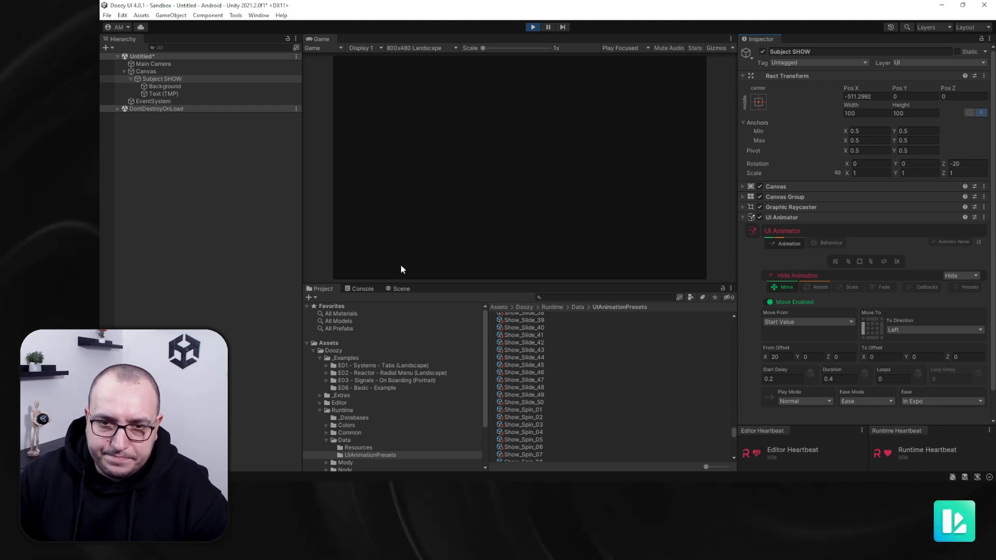
Show the Scene view and check the square's hidden position relative to the whole canvas.
click(396, 289)
scroll(399, 343, up, 3)
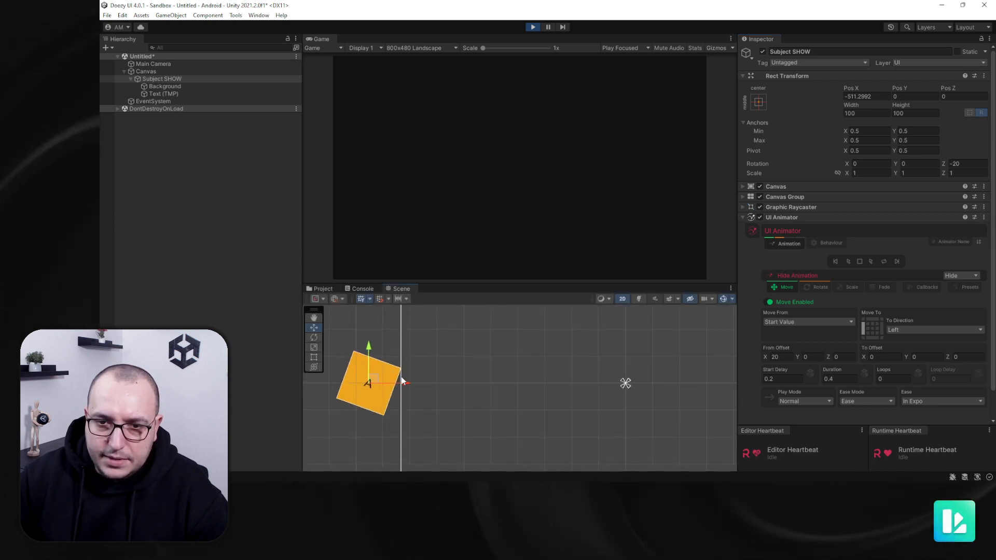
scroll(400, 374, down, 5)
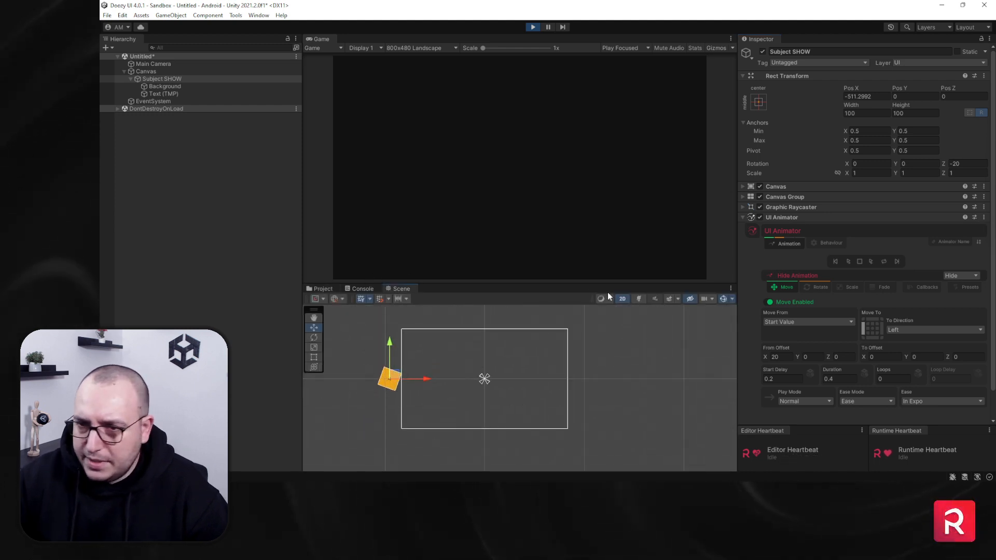
Load the Hide preset 01 from the Ghost category and play the animation.
click(954, 289)
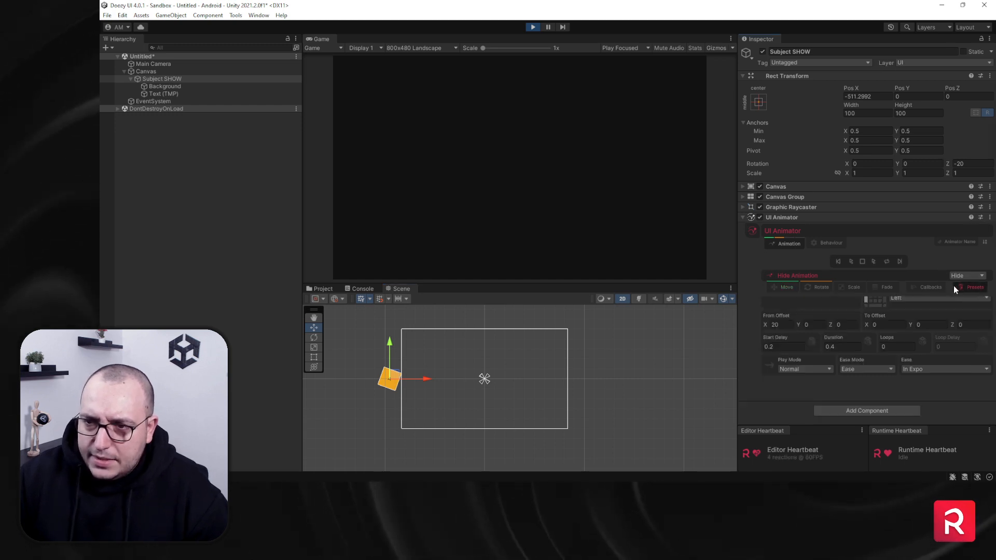
click(840, 324)
click(817, 224)
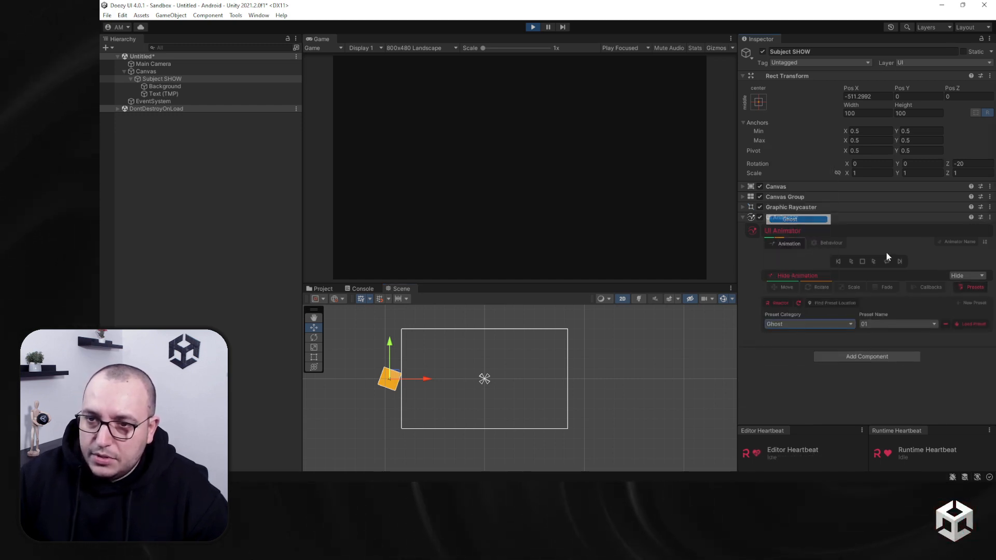
click(973, 322)
click(850, 261)
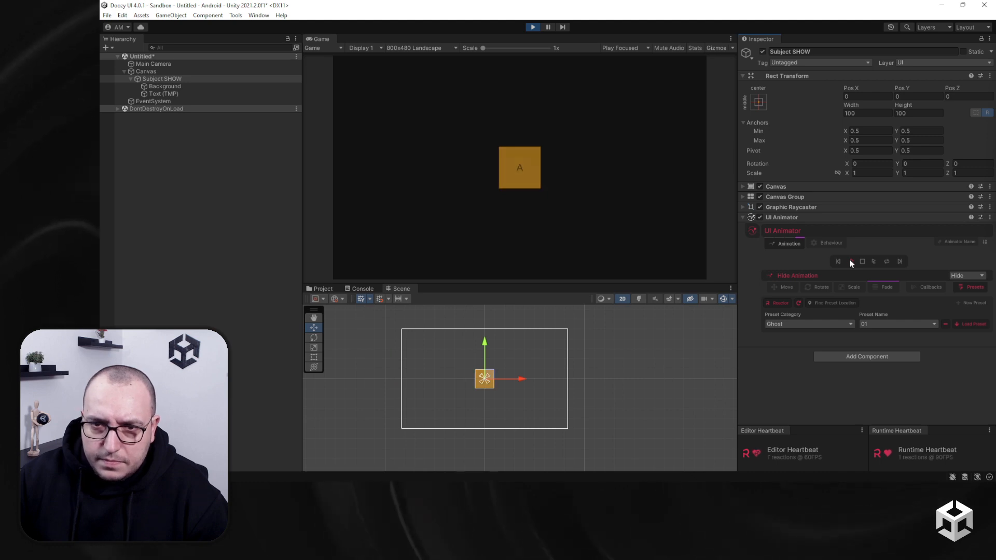
Load the Ghost 04 Hide preset and play the animation.
click(877, 324)
click(897, 367)
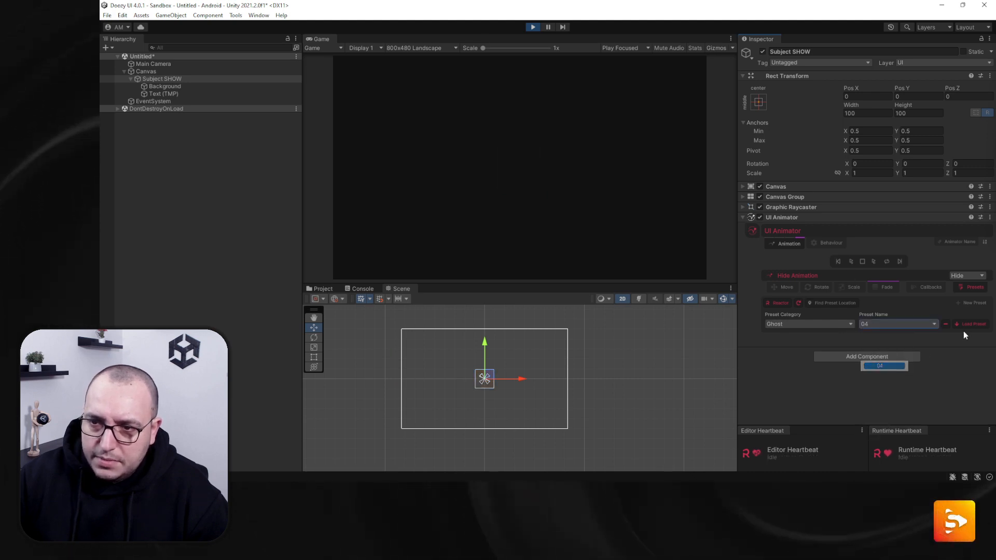
click(849, 262)
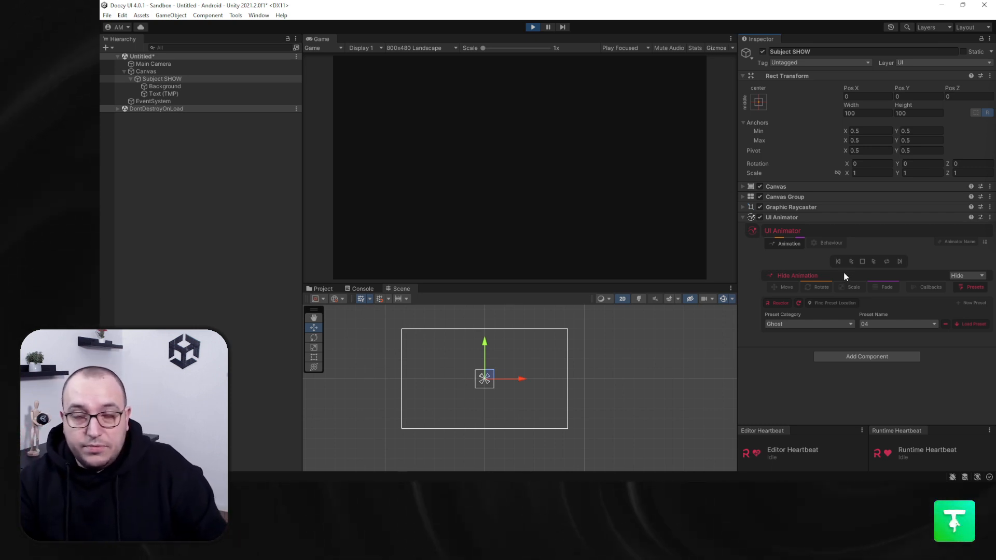
Exit play mode and switch Subject SHOW's UI Animator to a Loop animation with the Default preset loaded, showing its Move settings.
click(533, 27)
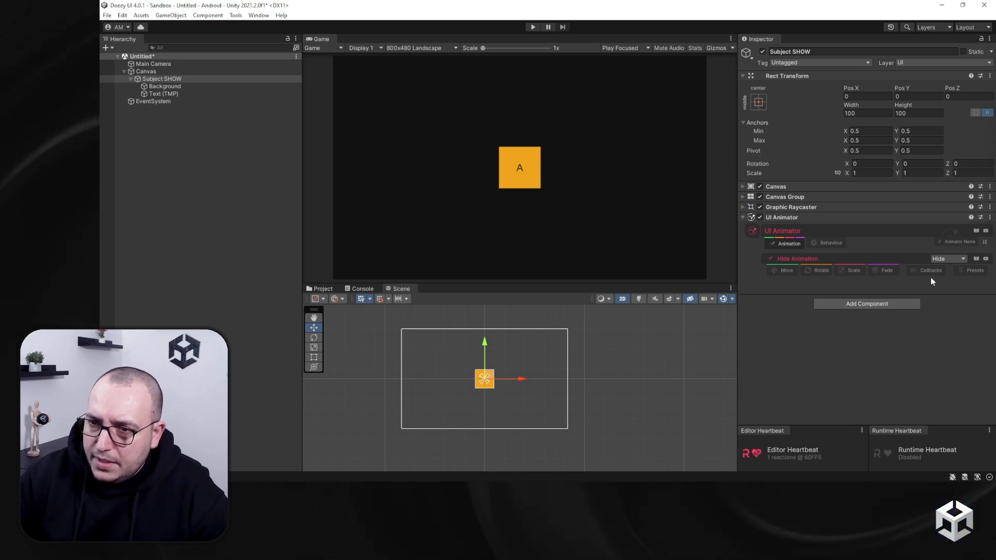
click(948, 259)
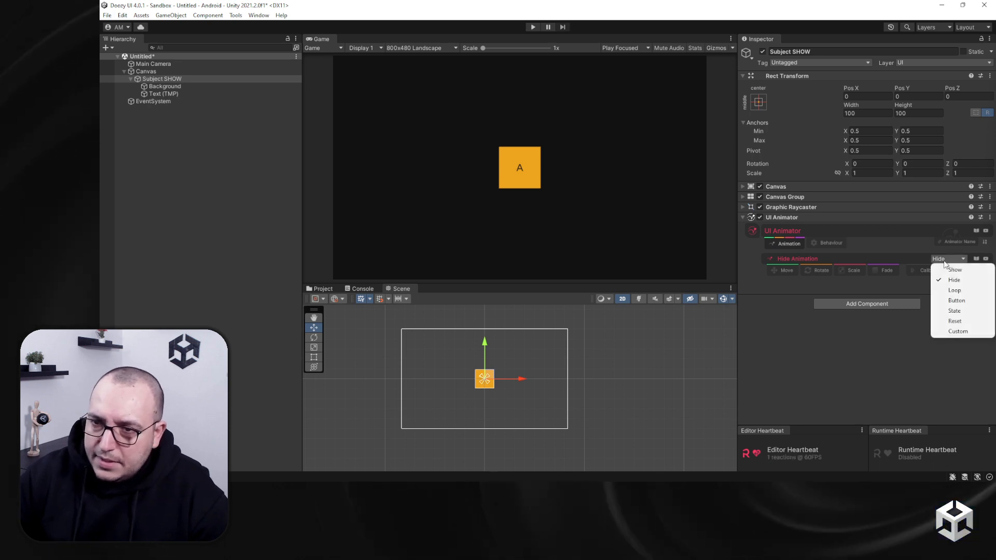
click(969, 292)
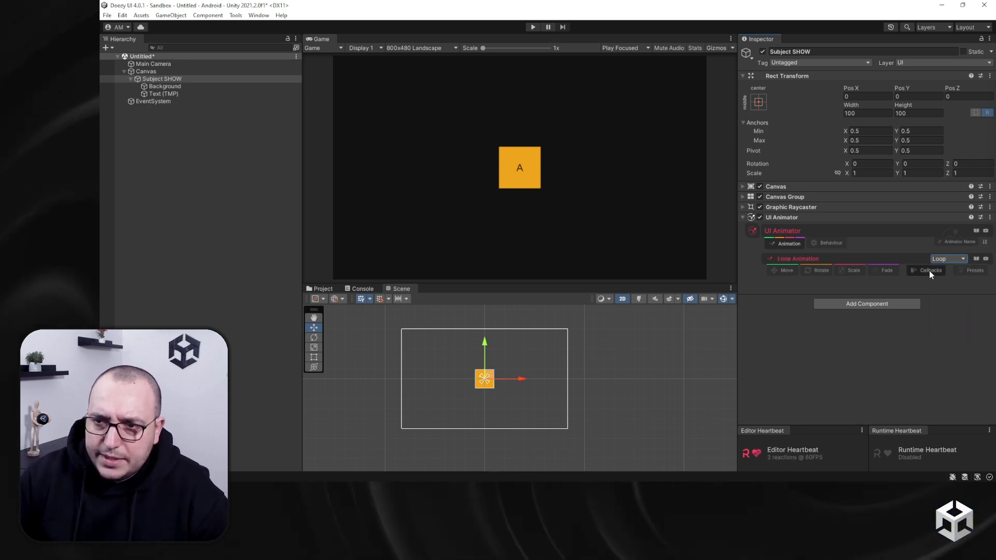
click(974, 270)
click(806, 307)
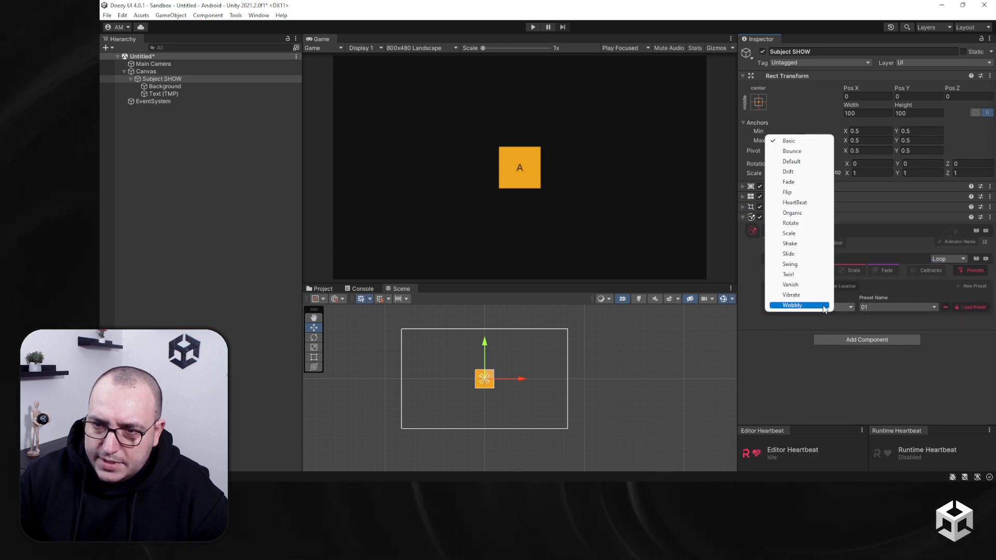
click(812, 161)
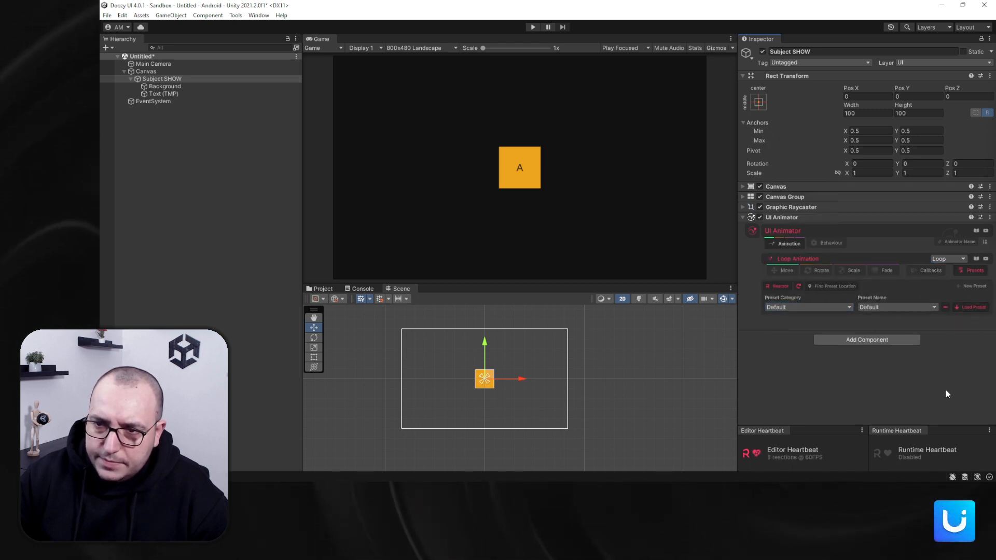
click(783, 271)
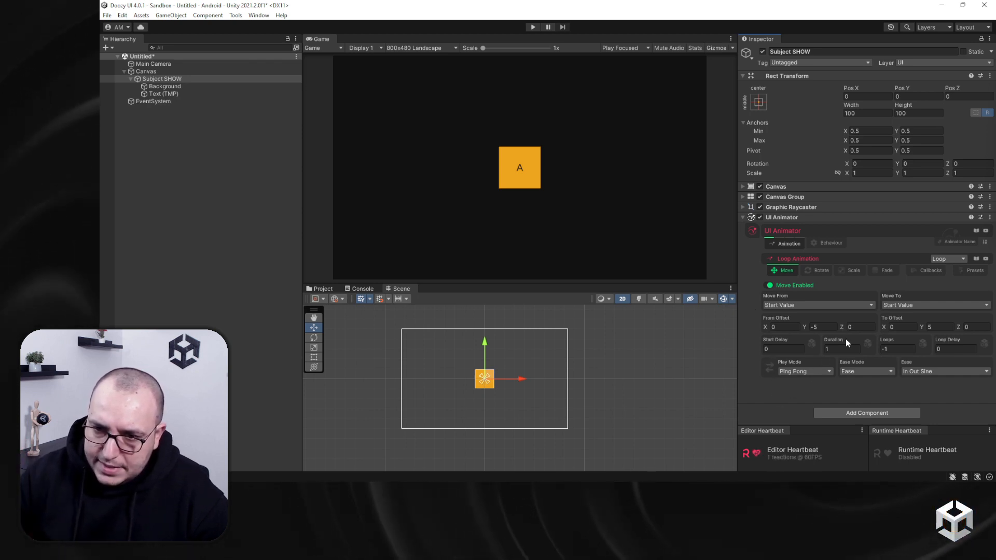
Run the scene before and after setting the UI Animator's OnStart Behaviour to Play Forward.
click(532, 27)
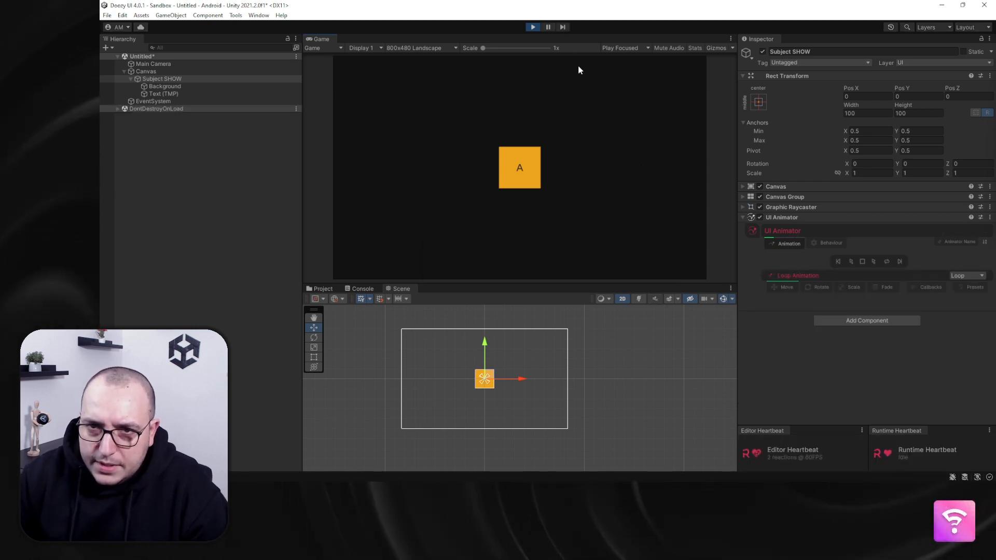
click(533, 27)
click(832, 245)
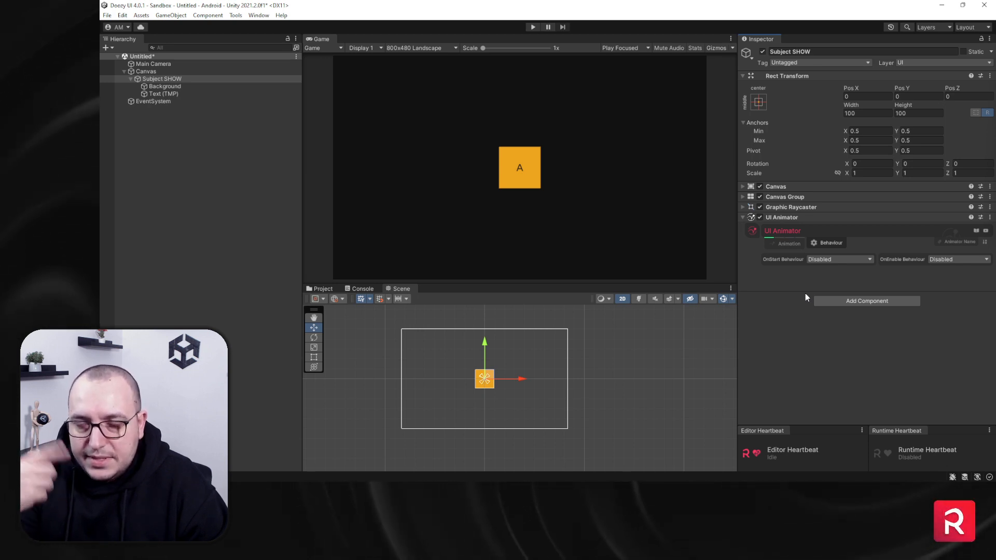
click(860, 258)
click(853, 280)
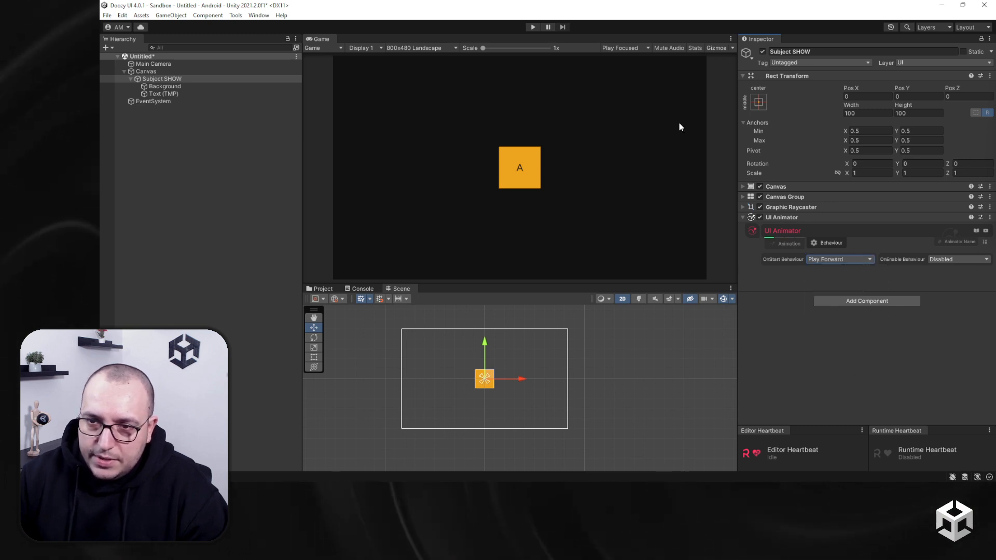
click(533, 27)
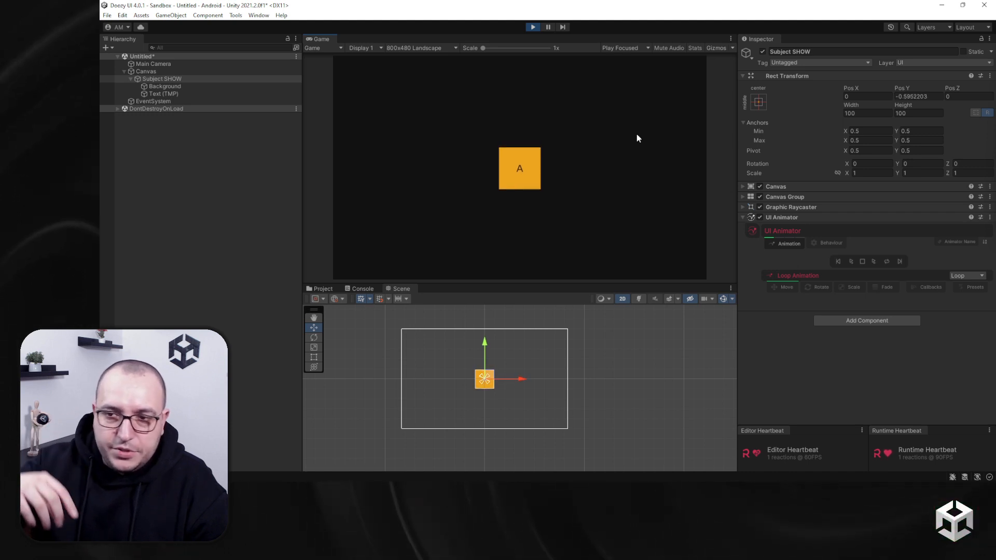
Set the Loop move's From Offset Y to -20 and To Offset Y to 20, and replay the animation.
click(776, 288)
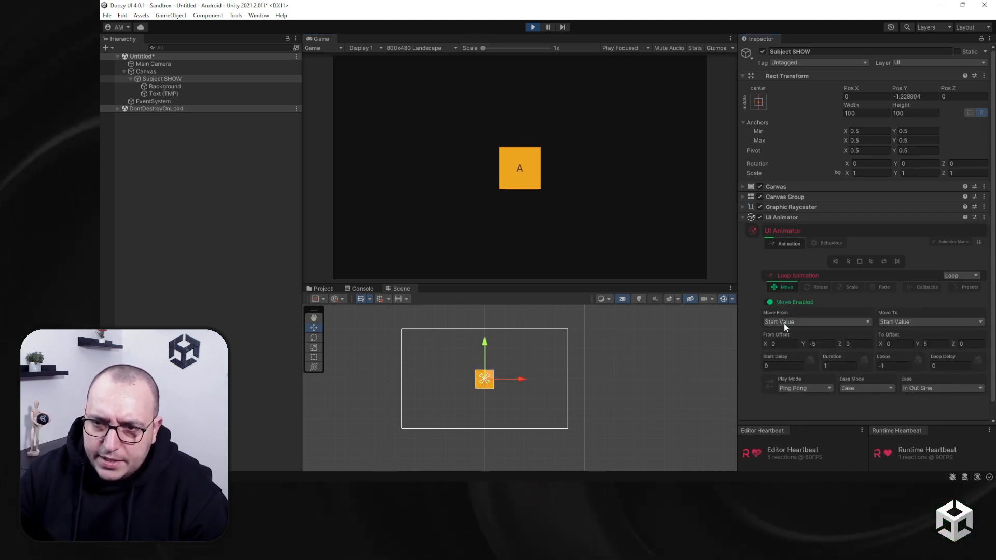
click(823, 344)
text(-20)
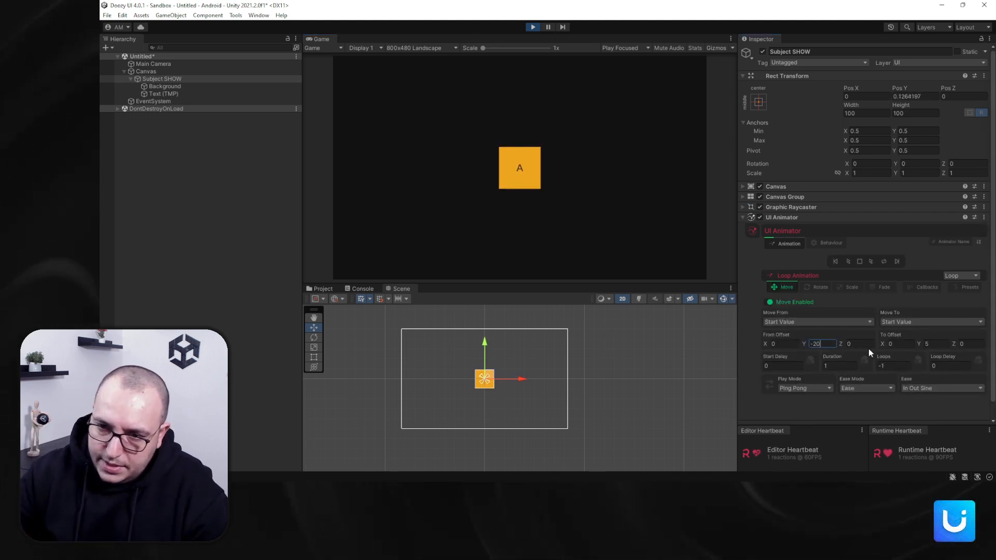
text(20)
key(Return)
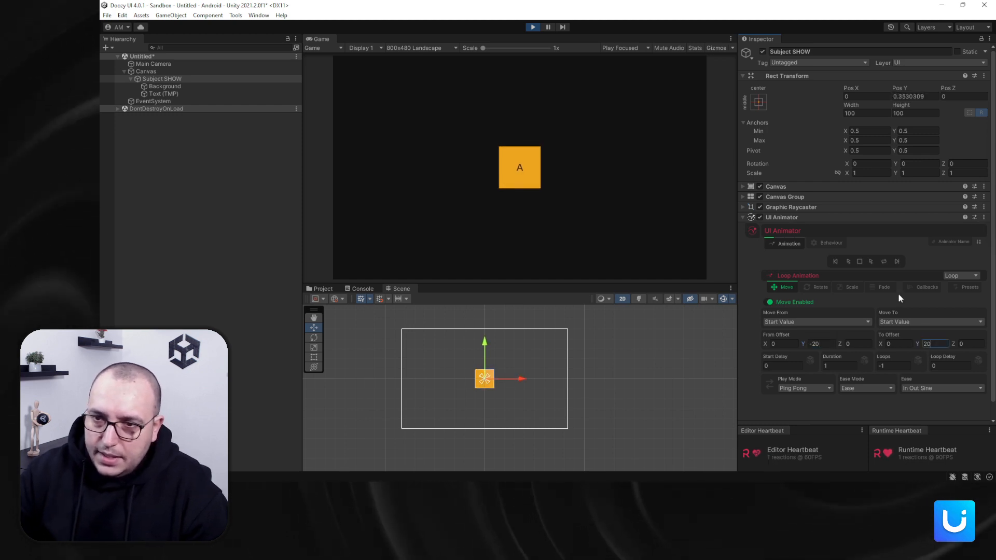
click(838, 262)
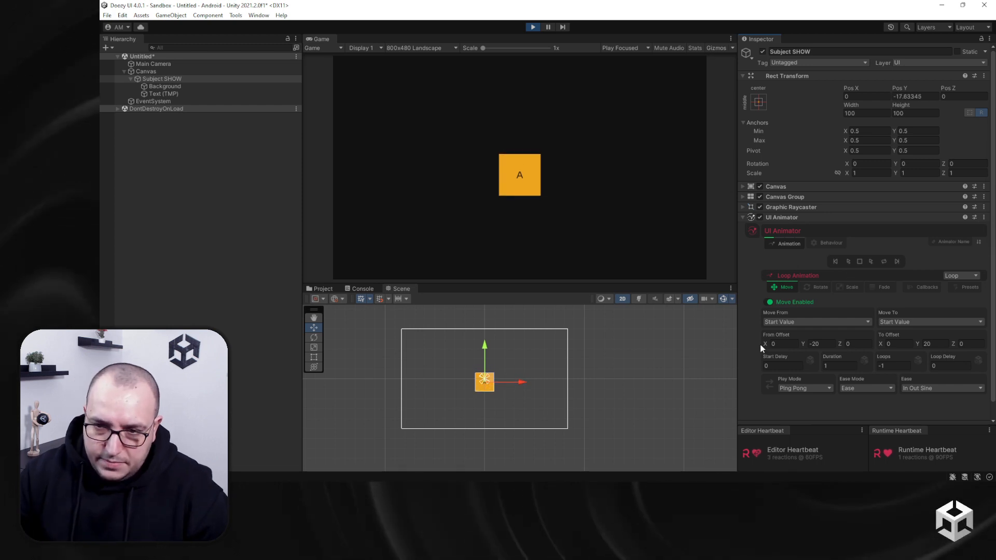
Change the Loop move to horizontal with From Offset X -20, Y 0 and To Offset X 20, Y 0, and replay it.
click(780, 344)
text(-)
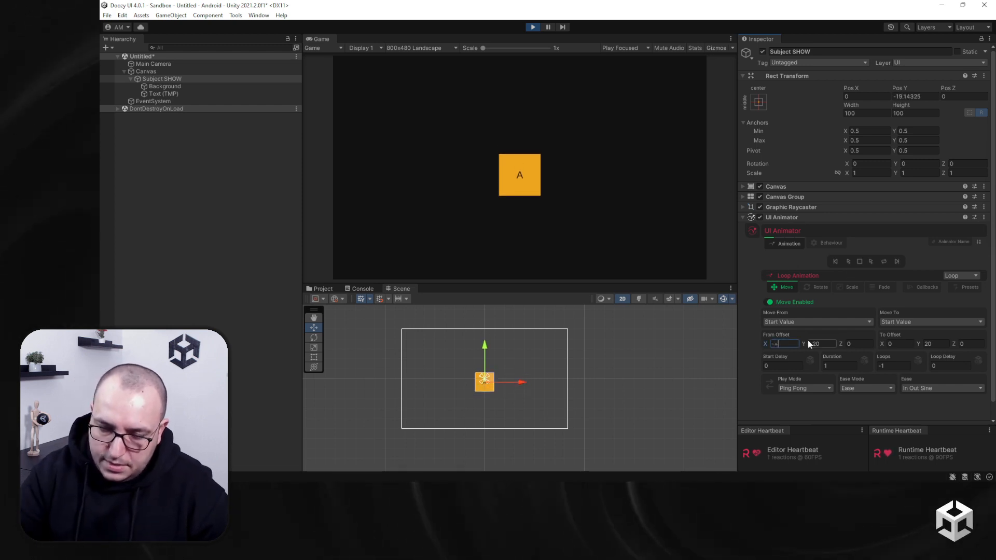
text(20)
key(Tab)
text(0)
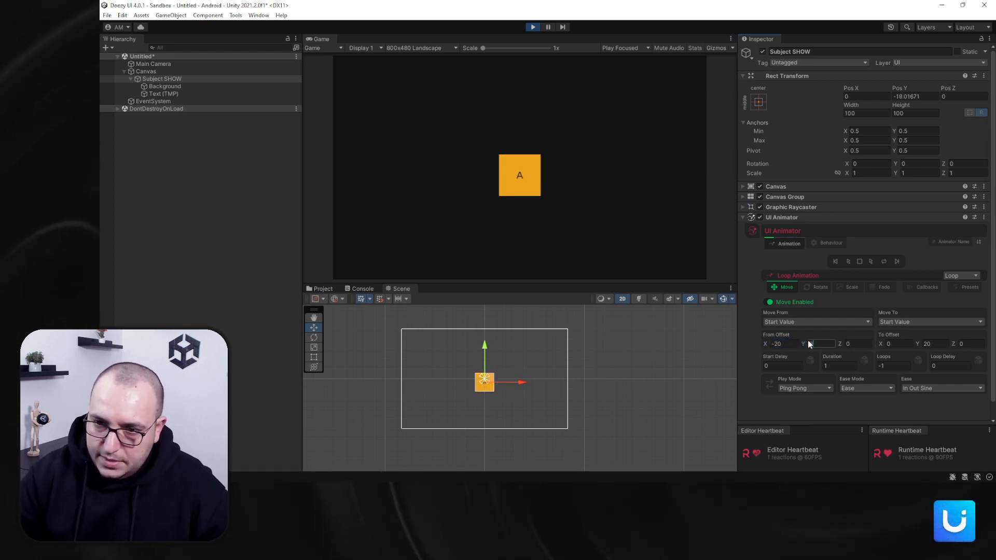
click(909, 343)
text(20)
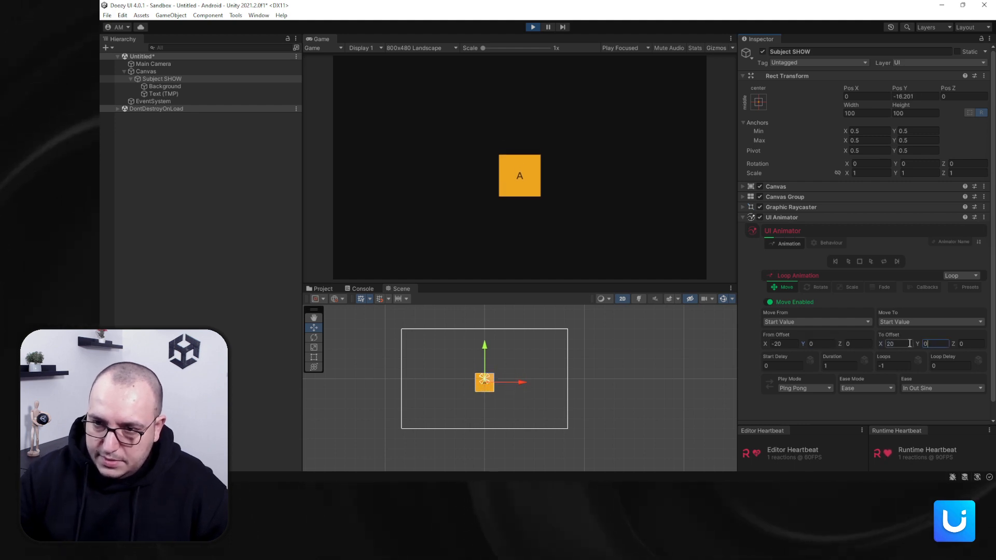
click(836, 262)
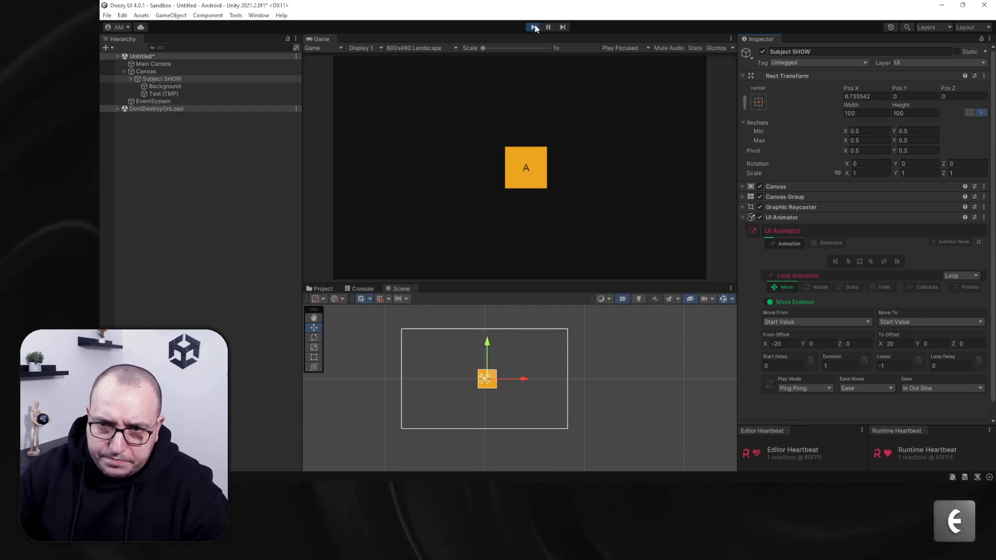
Load the Loop preset 01 from the Twirl category and play the animation.
click(970, 287)
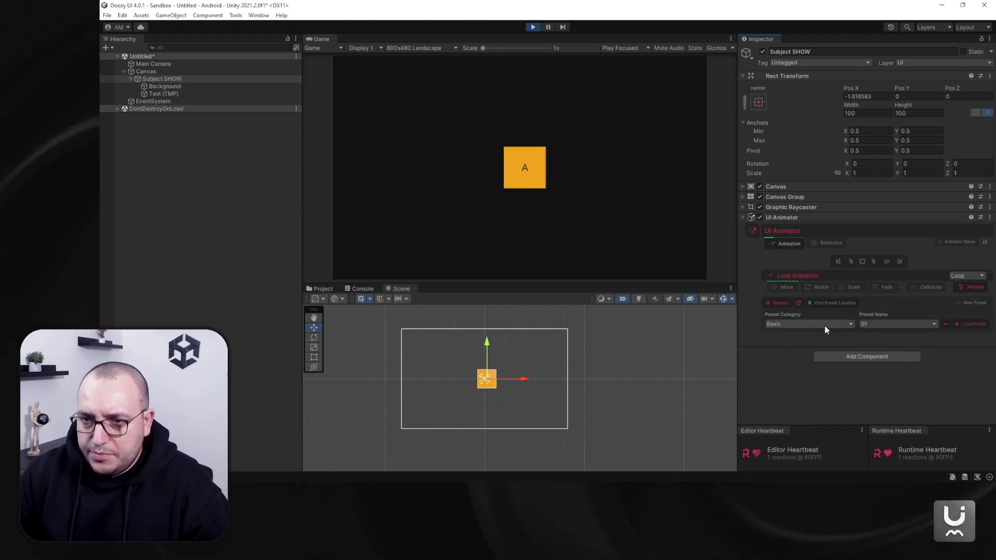
click(825, 325)
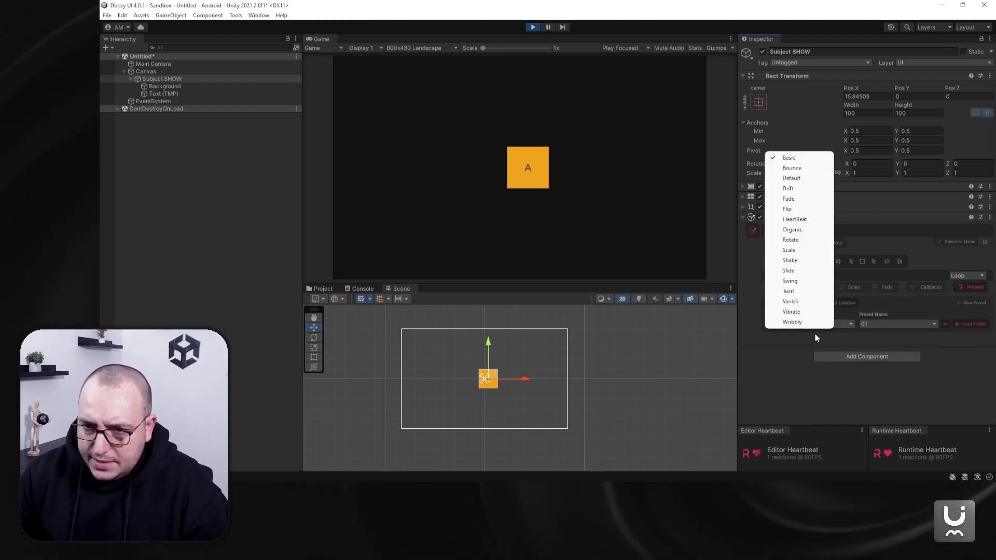
click(791, 291)
click(966, 324)
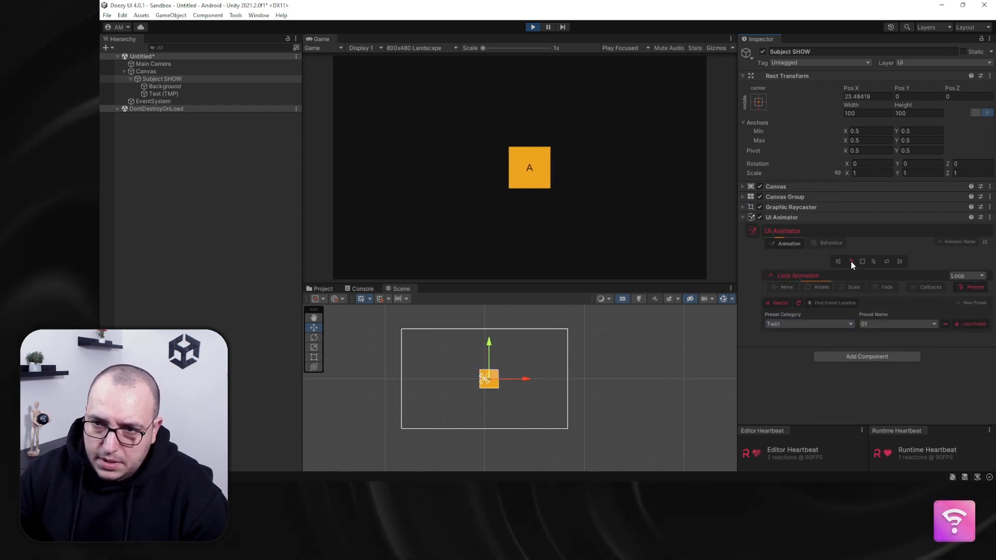
click(851, 261)
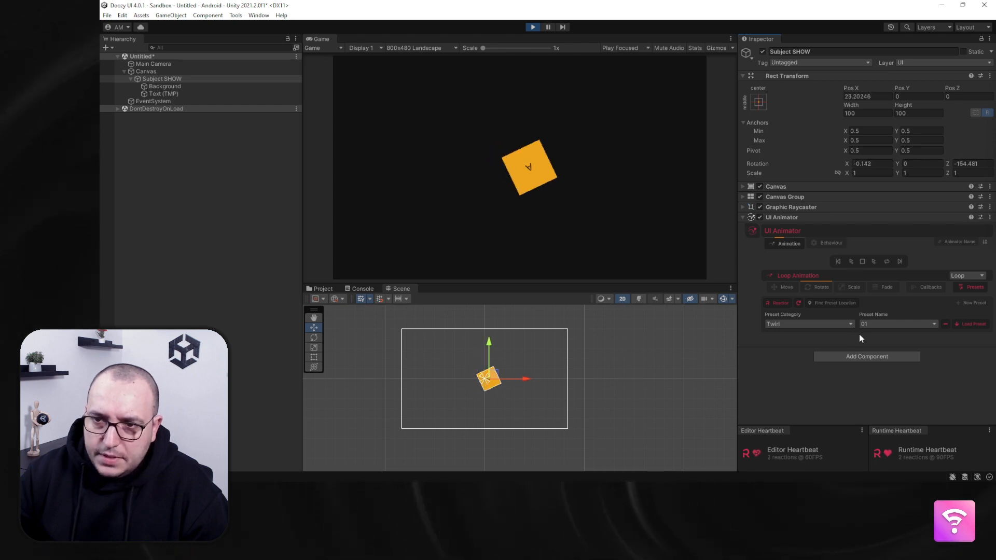
Load the Twirl 13 Loop preset and play the animation.
click(887, 323)
click(884, 302)
click(969, 322)
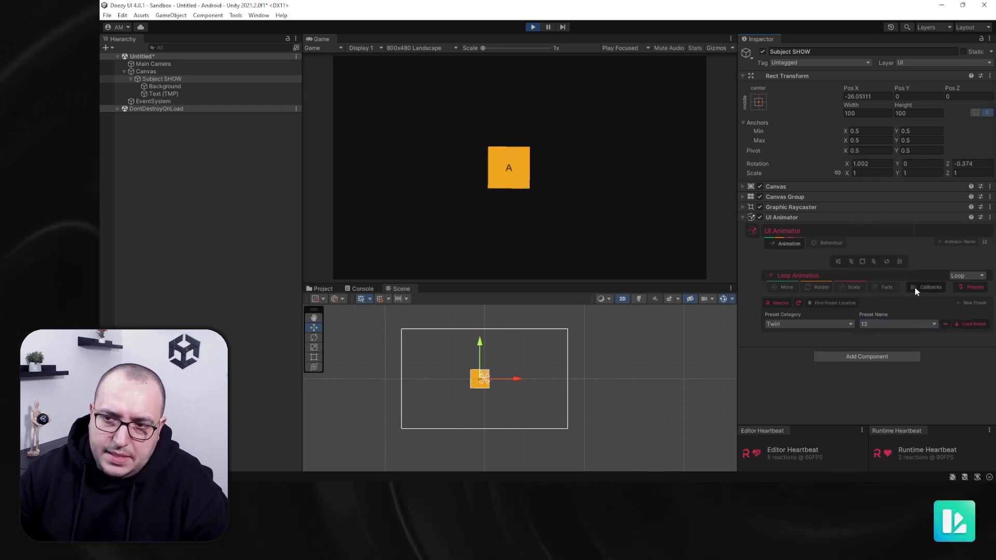
click(853, 261)
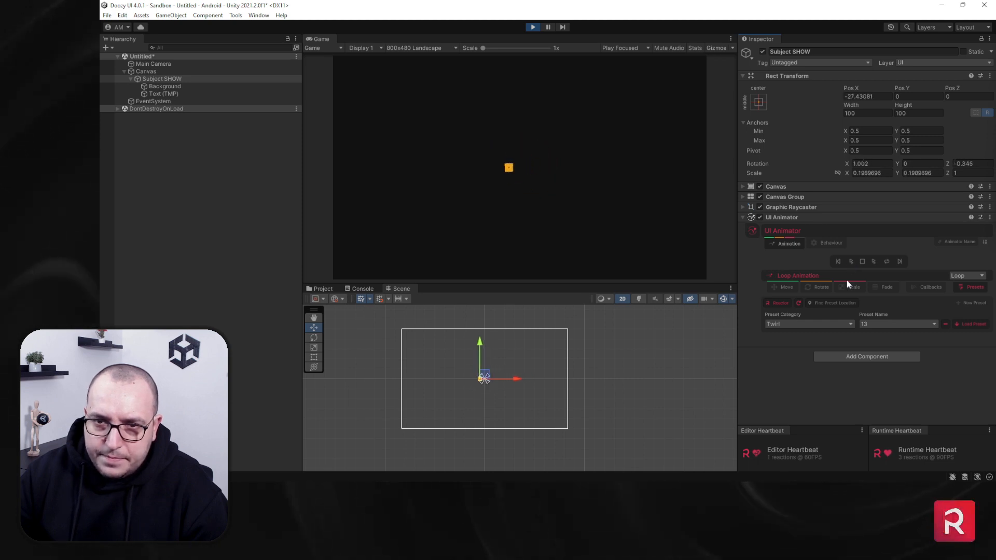
Load the Twirl 06 Loop preset on Subject SHOW and play the animation.
click(901, 323)
click(879, 230)
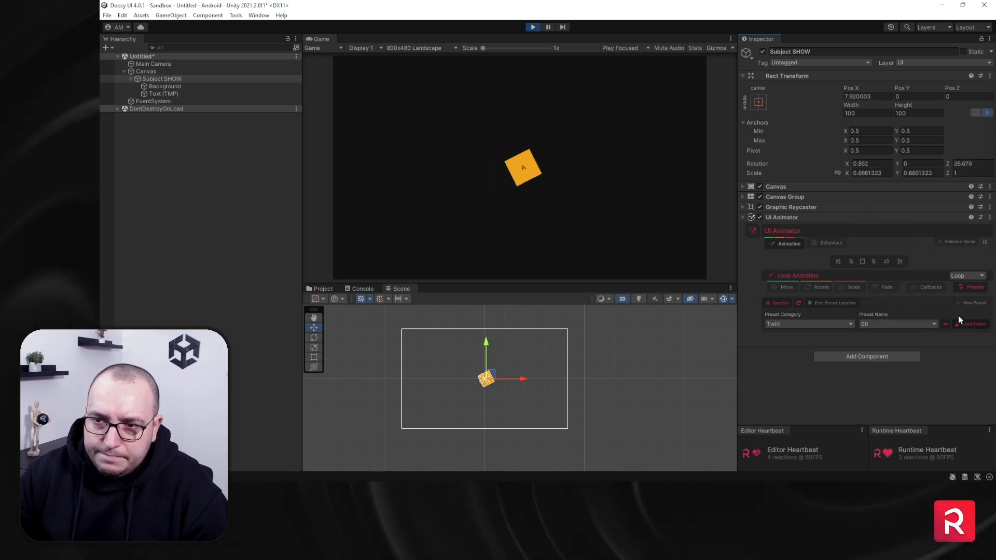
click(965, 324)
click(852, 262)
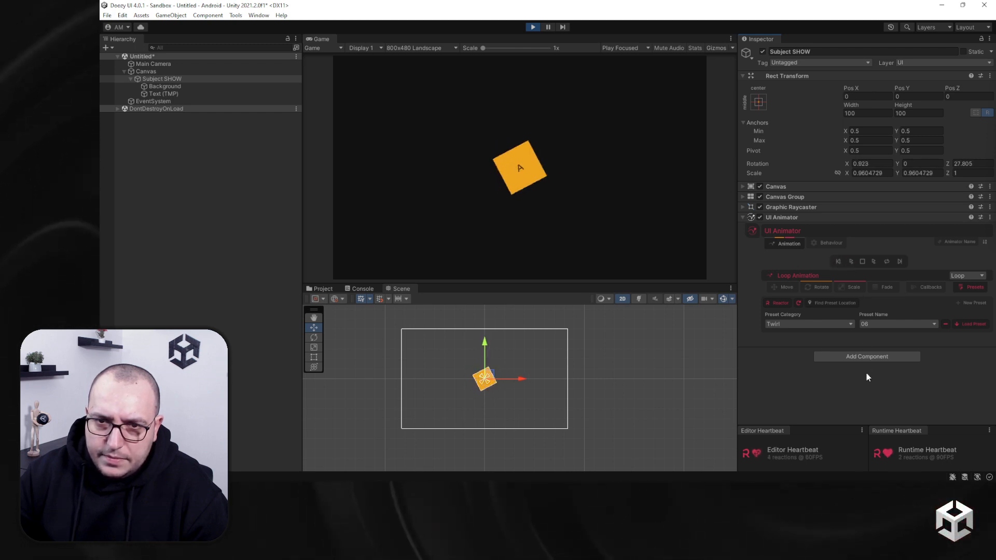
Load the Loop preset 01 from the Drift category and play the animation.
click(824, 324)
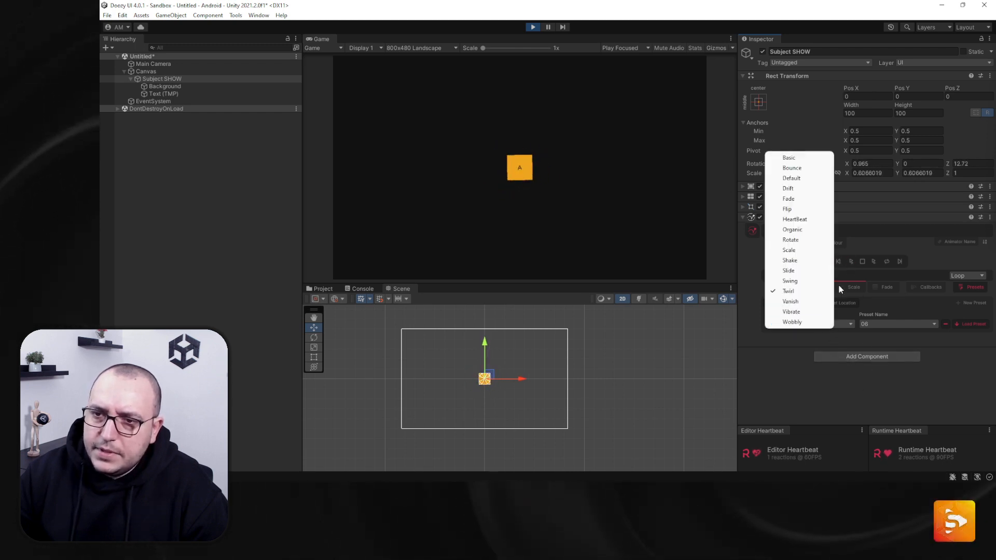
click(804, 188)
click(970, 326)
click(850, 260)
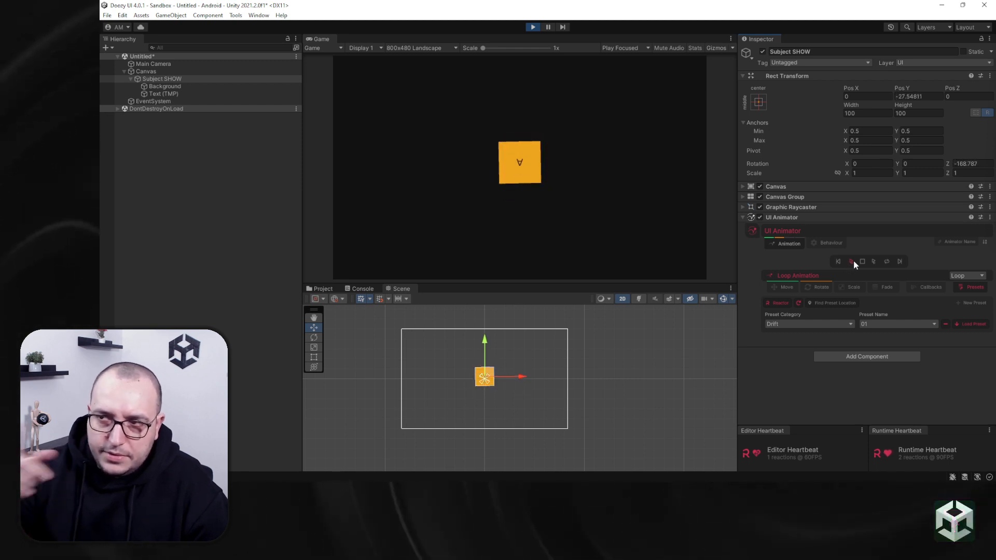
Load the Drift 12 Loop preset and play the animation.
click(902, 324)
click(887, 323)
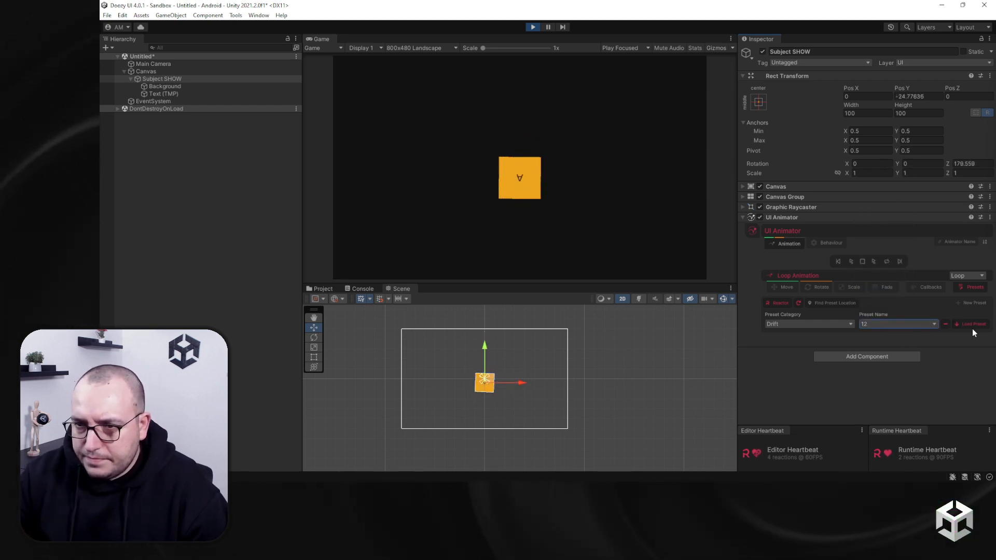
click(853, 263)
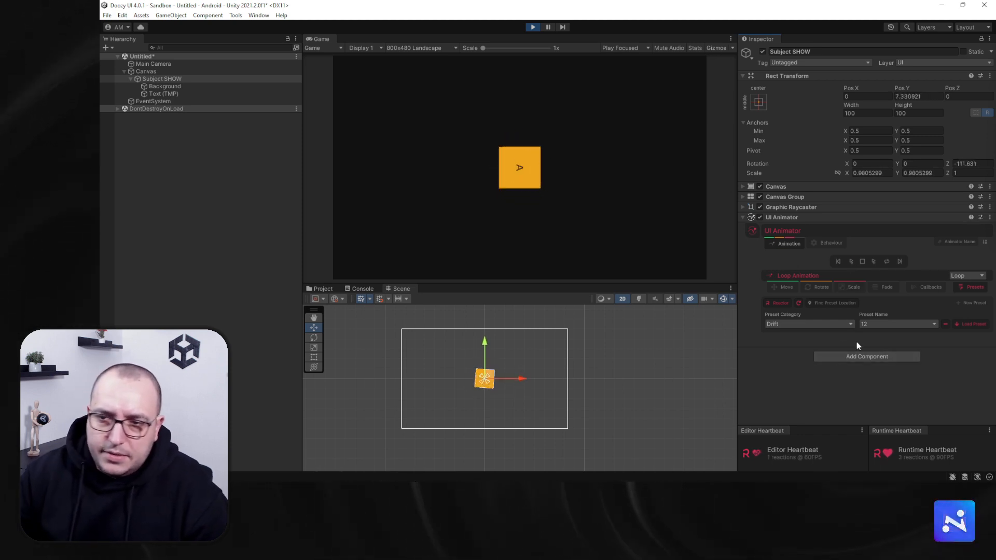
Disable Rotate in the Loop animation and exit Play mode.
click(817, 288)
click(771, 303)
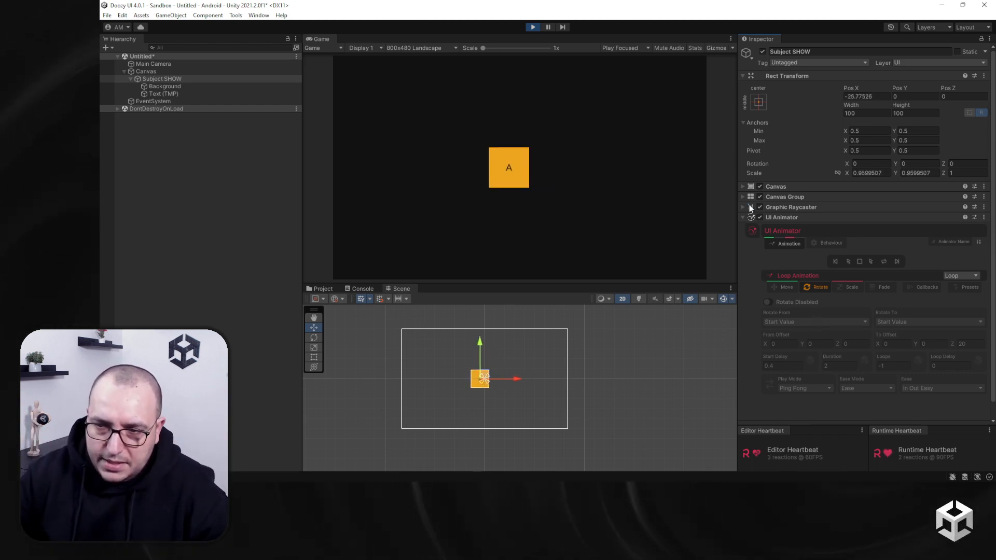
click(533, 28)
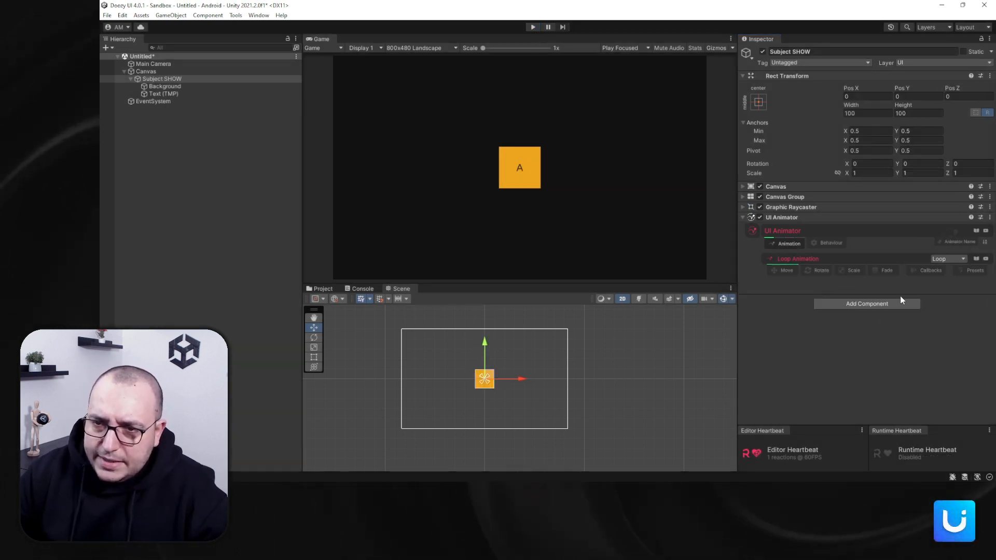
Switch the UI Animator's animation type to Button and load the Default preset from the Default category.
click(947, 254)
click(955, 296)
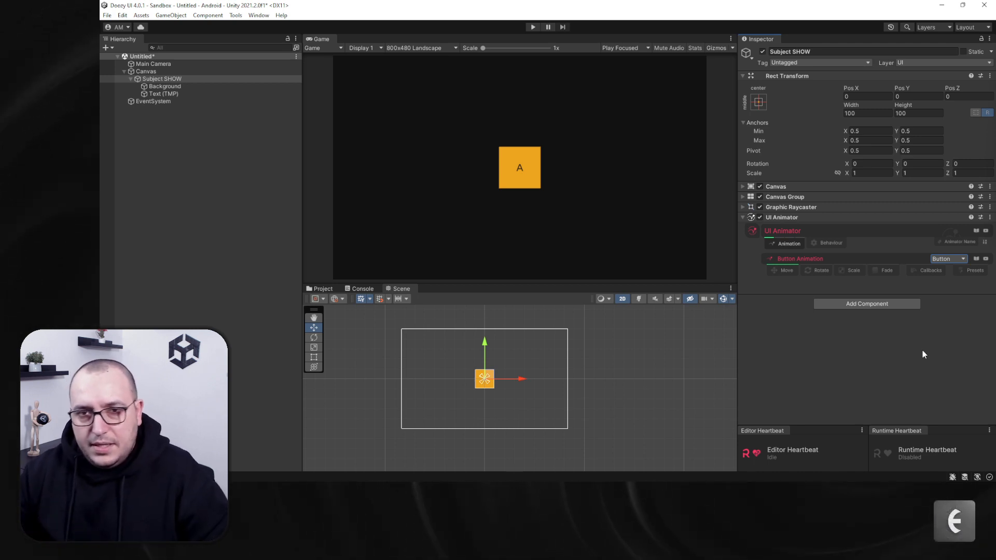
click(963, 271)
click(809, 307)
click(783, 332)
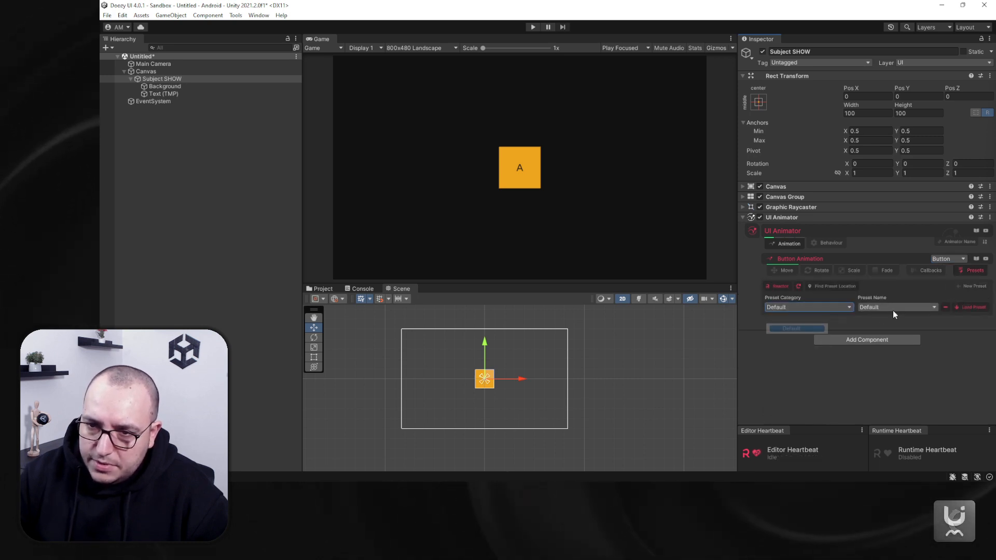
Check the Button animation's Scale settings, with To Offset X and Y at -0.2, and play the animation in Play mode.
click(860, 270)
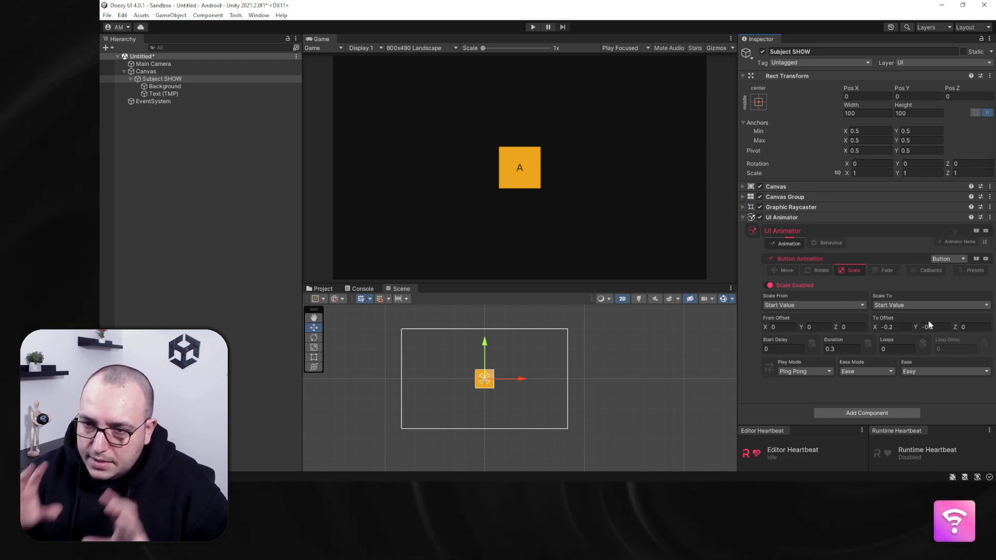
text(.2)
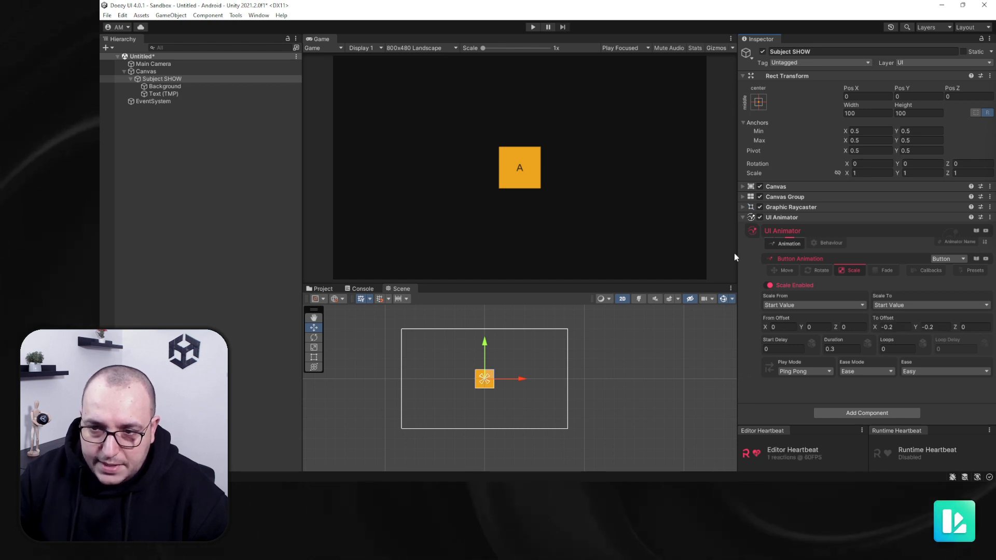
click(532, 27)
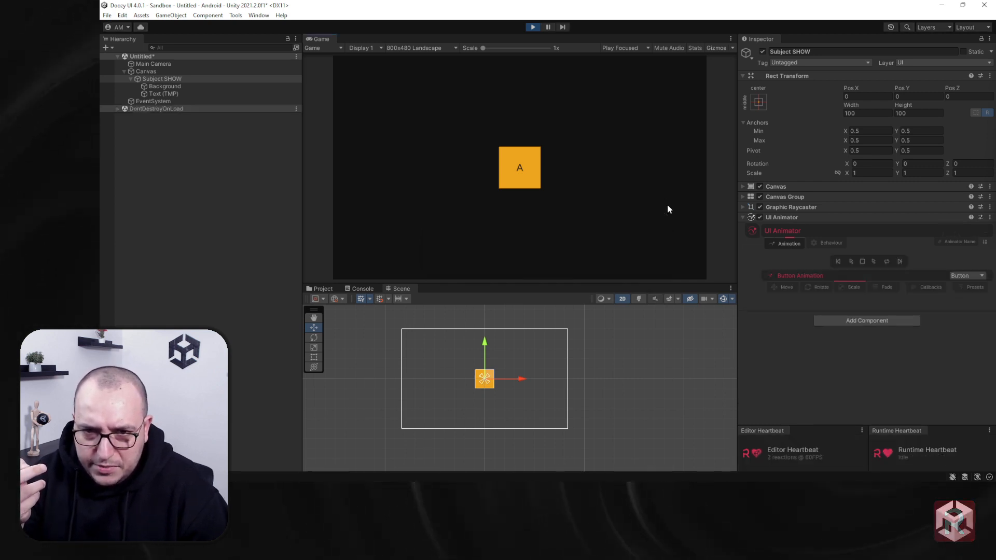
click(831, 242)
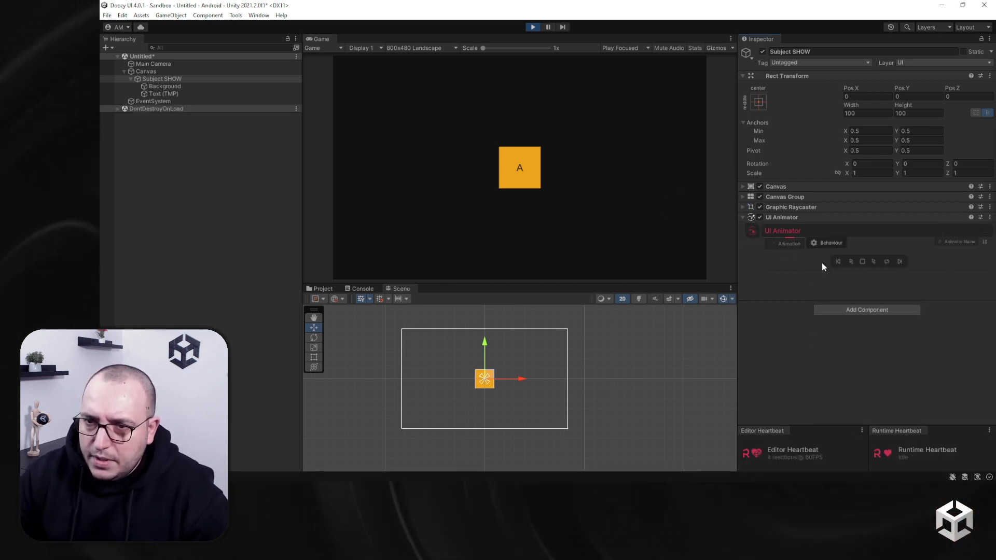
click(852, 262)
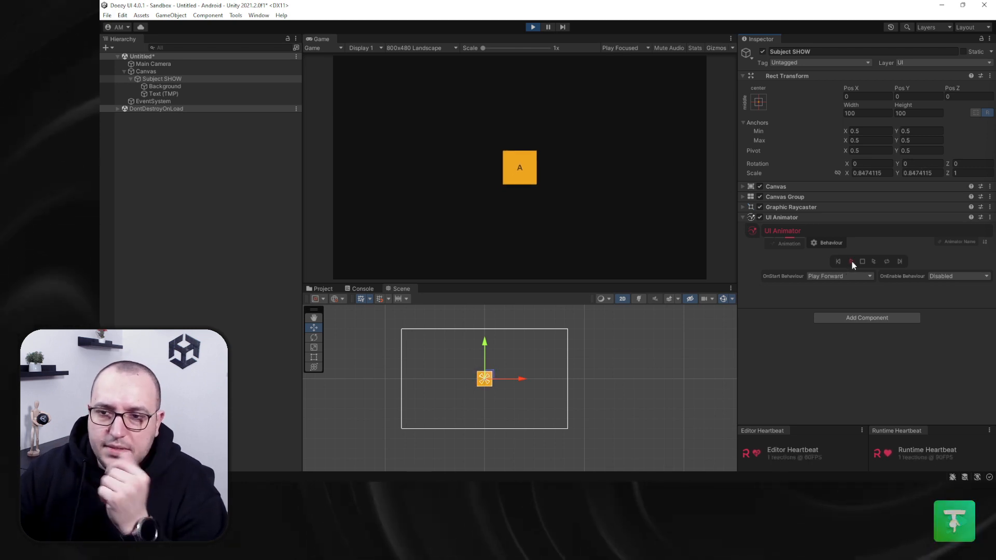
Load the Button preset 01 from the Flip category and play the animation.
click(769, 244)
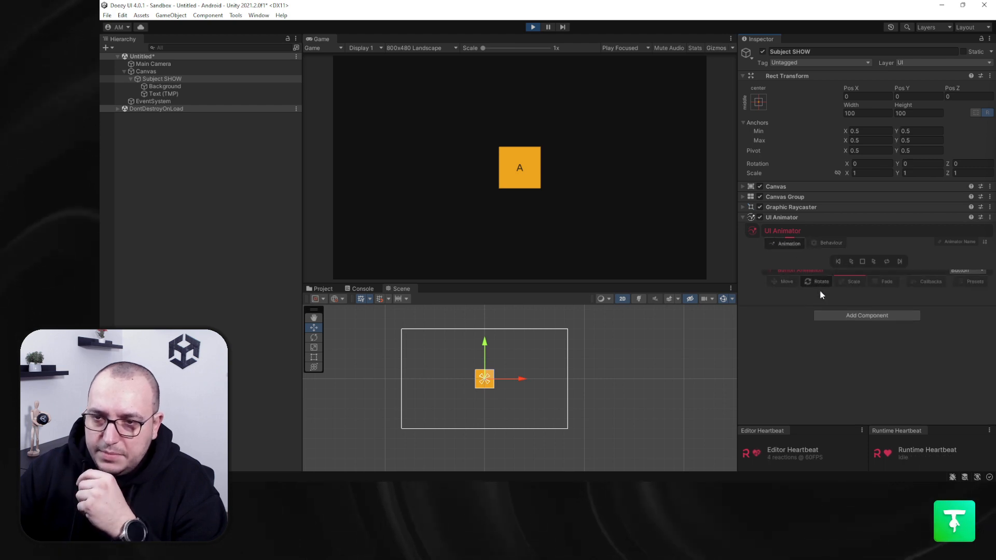
click(960, 287)
click(806, 325)
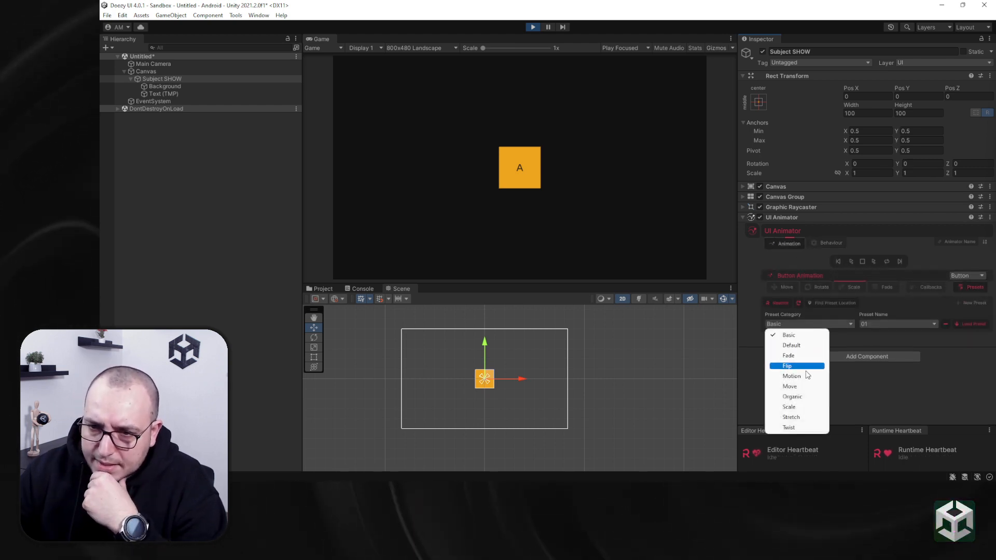
click(804, 367)
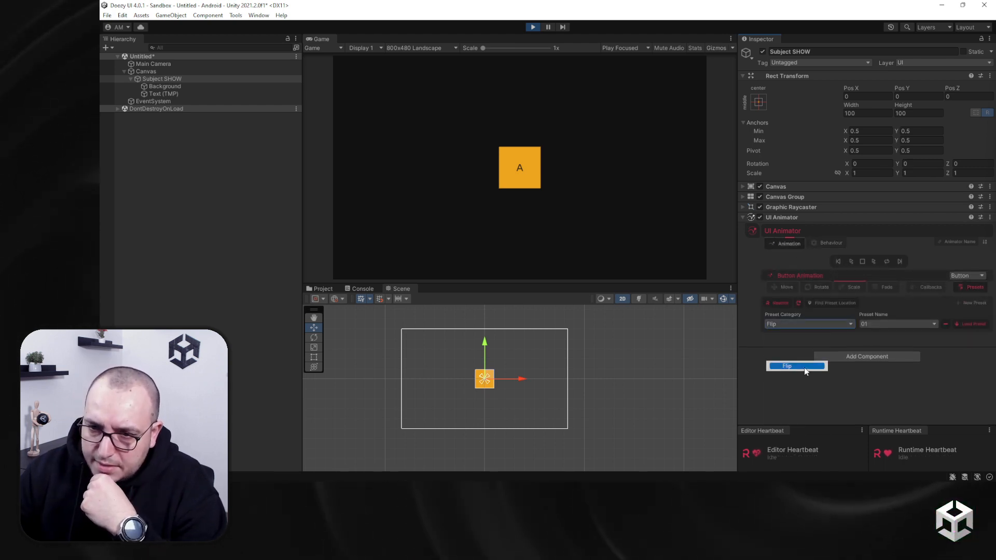
click(851, 263)
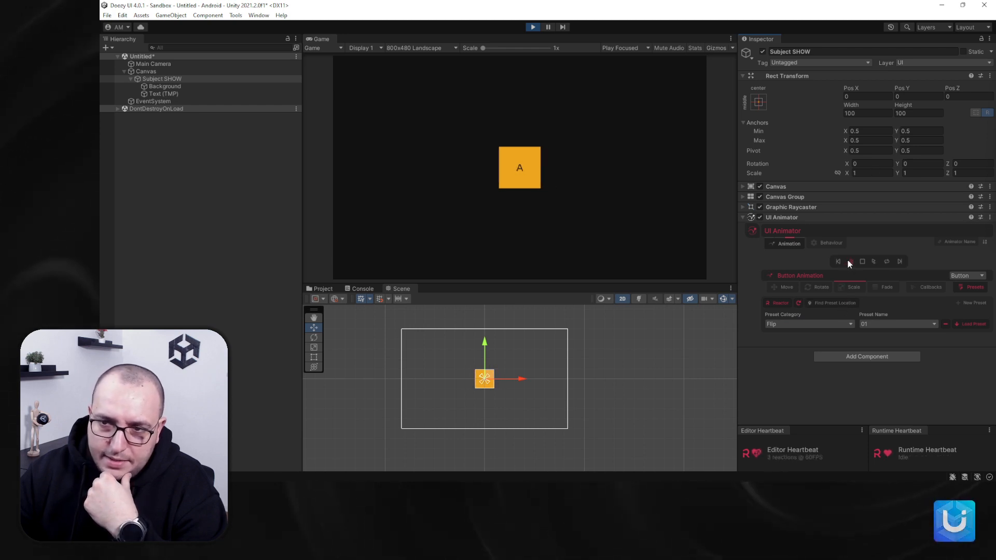
Load the Flip 20 Button preset and play the animation.
click(895, 324)
click(887, 275)
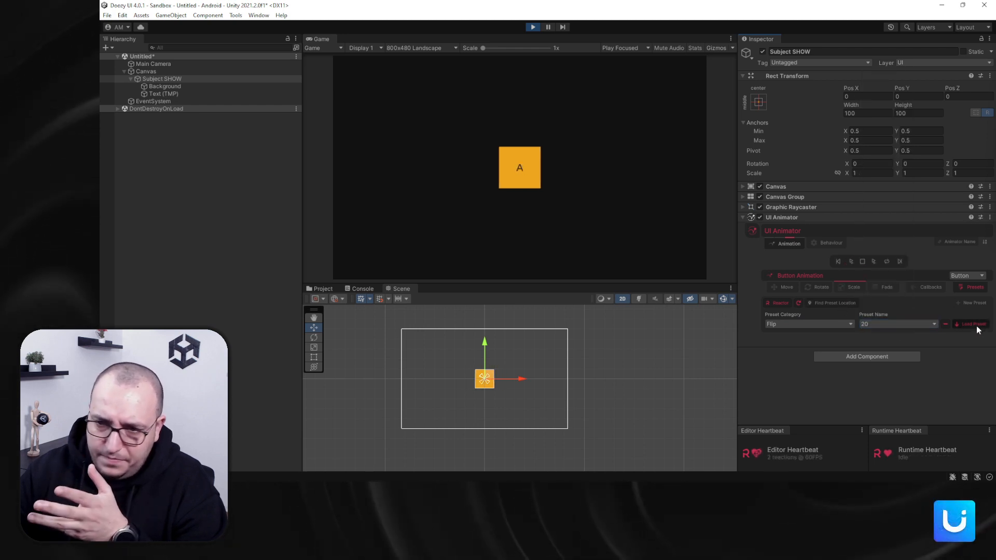
click(851, 261)
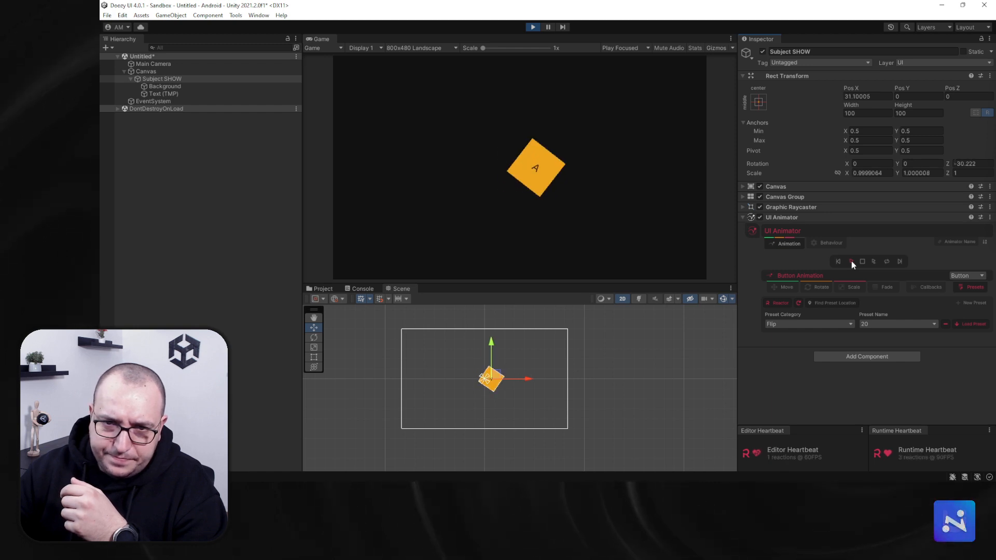
Load the Flip 12 Button preset and play the animation.
click(898, 323)
click(882, 188)
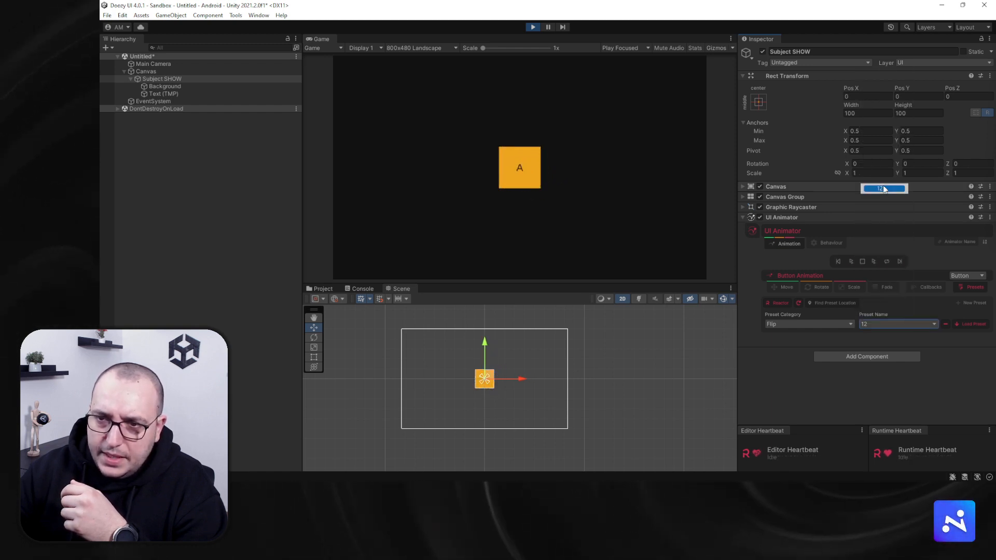
click(981, 323)
click(852, 261)
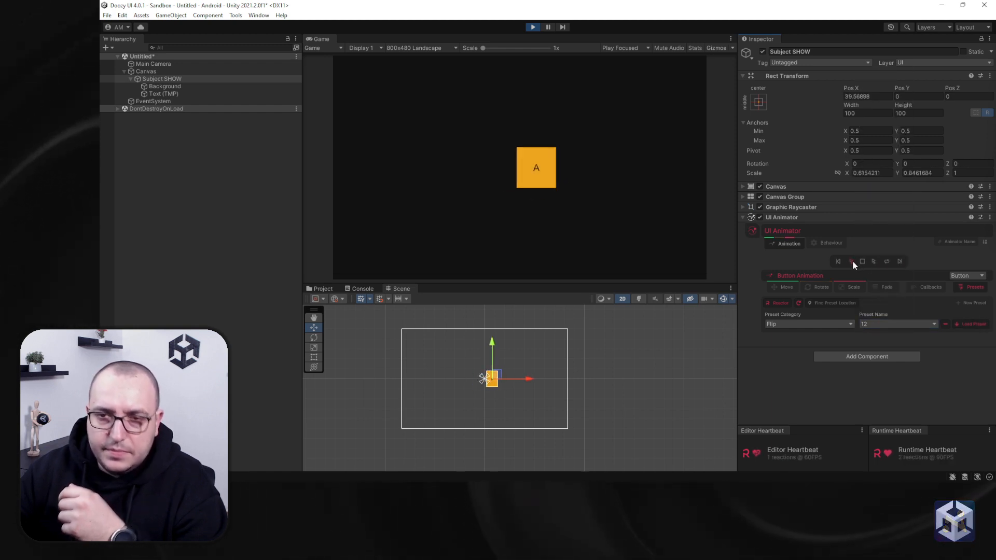
Disable Scale in the Button animation, set the Move To Offset X to 20 and replay it.
click(854, 287)
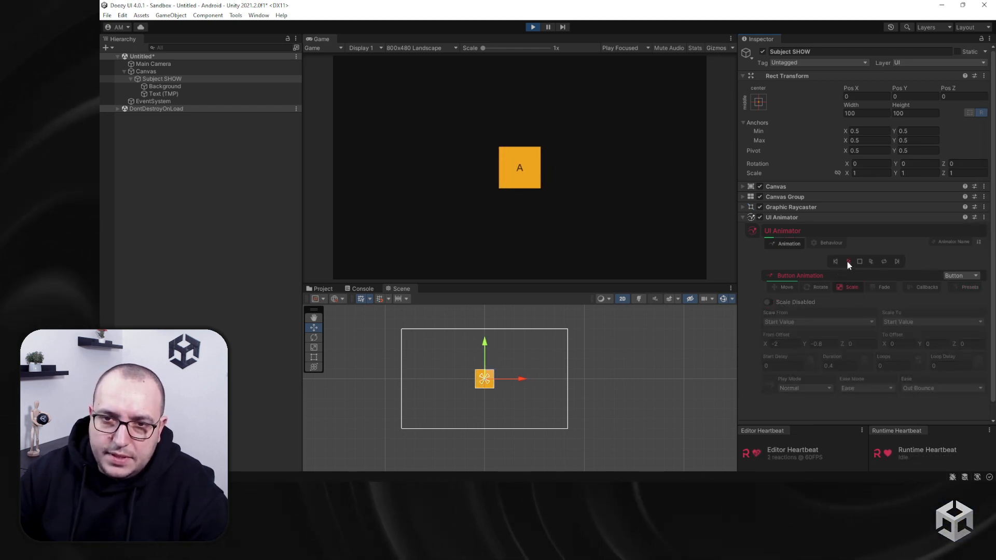
click(792, 285)
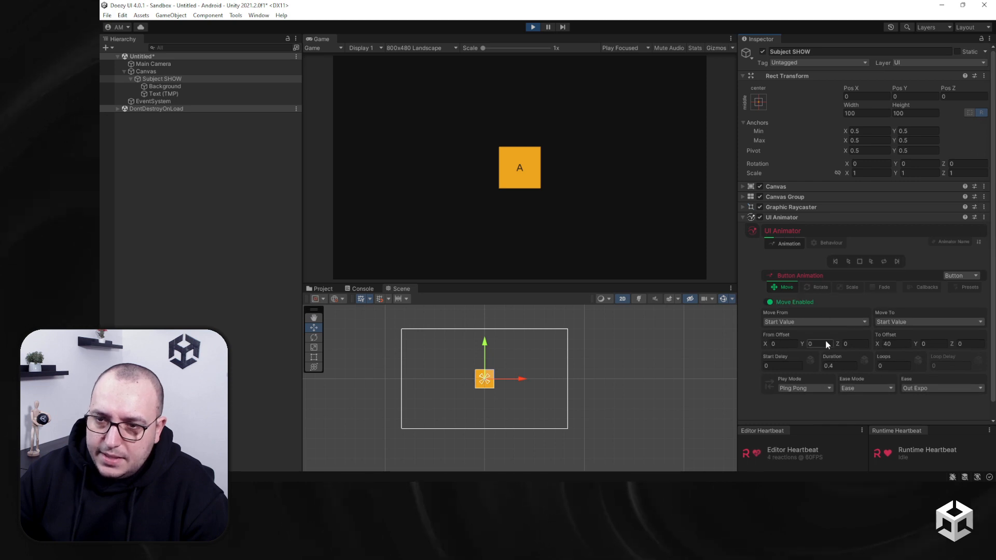
click(888, 343)
text(20)
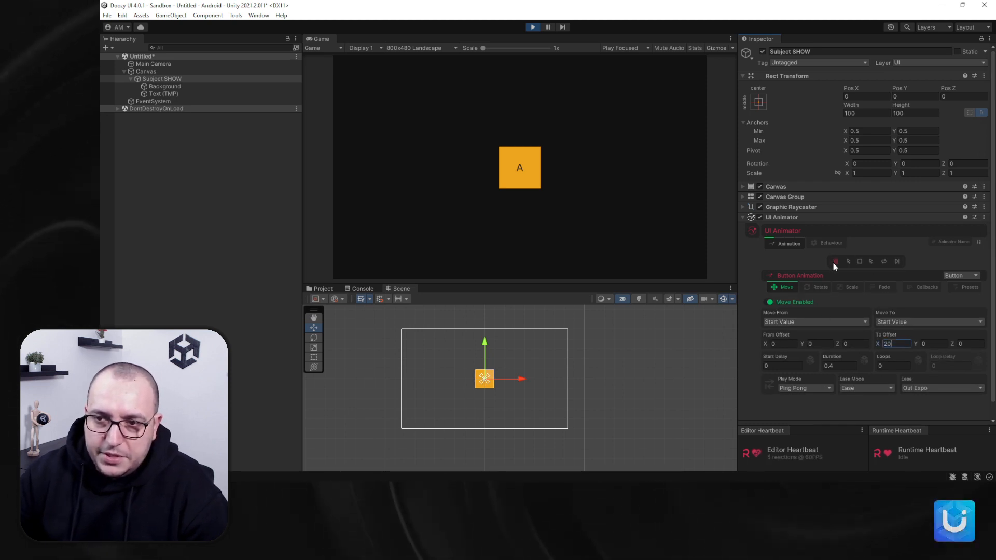
click(847, 260)
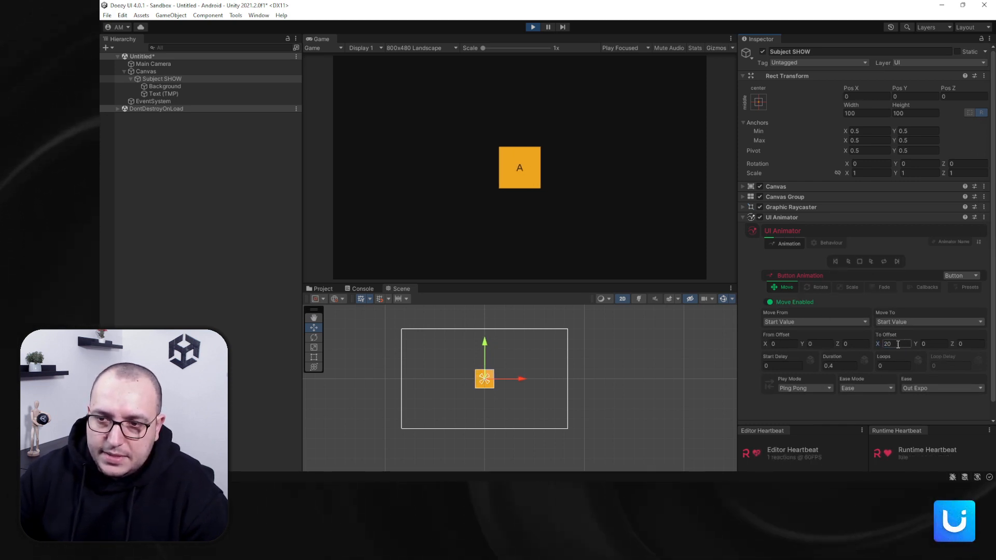
Make the Button move vertical with To Offset X 0 and Y 20, and replay the animation.
click(947, 343)
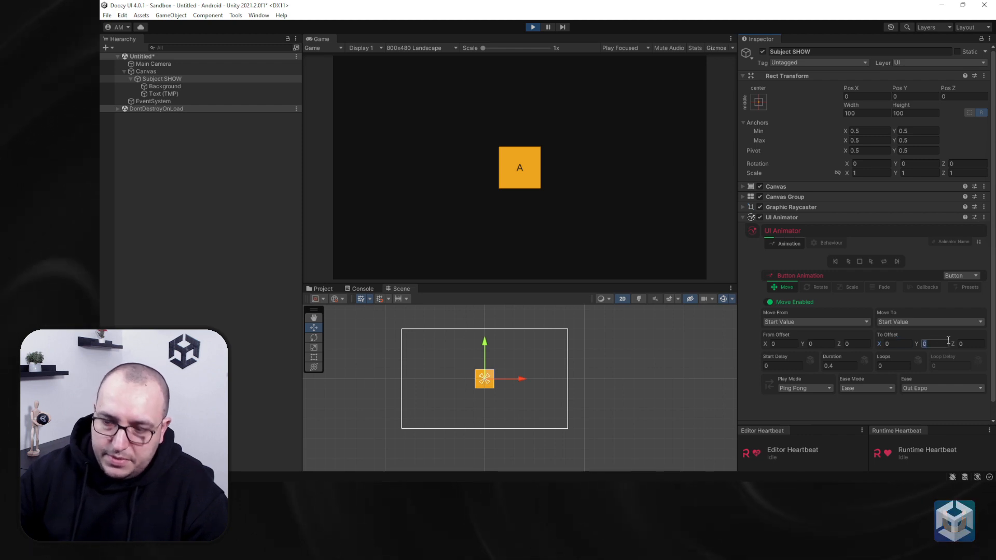
text(20)
click(849, 261)
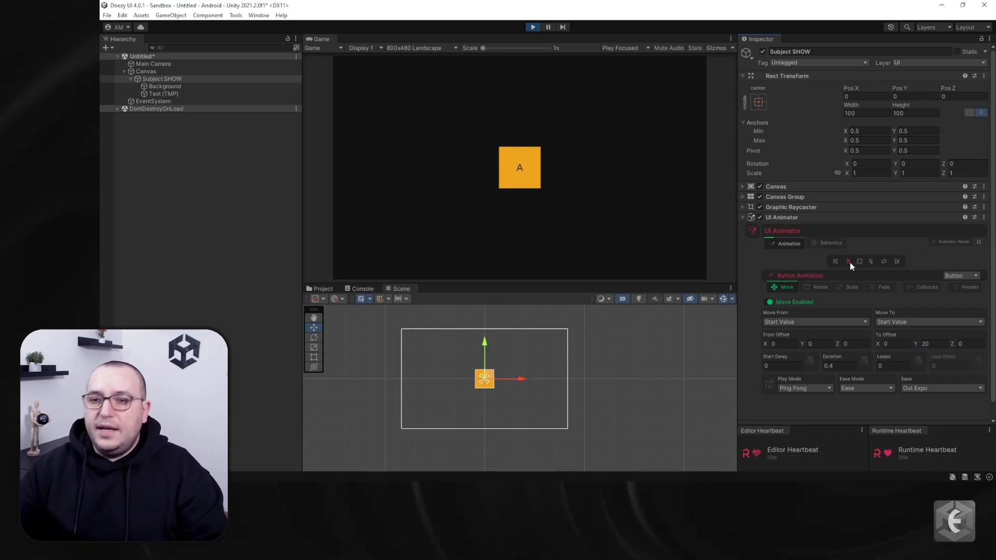
Copy the UI Animator component in Play mode and paste its values onto the same component after exiting Play mode.
right_click(823, 218)
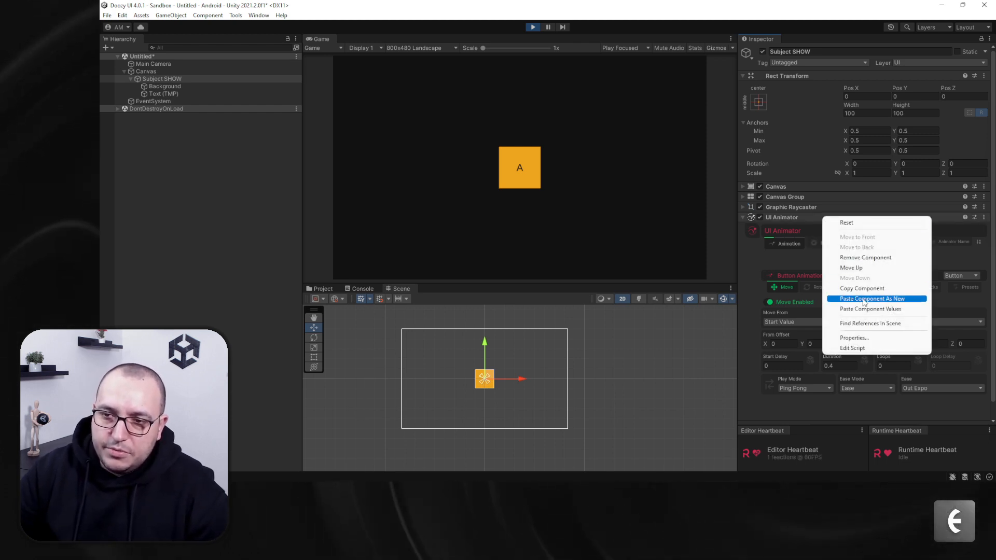
click(875, 290)
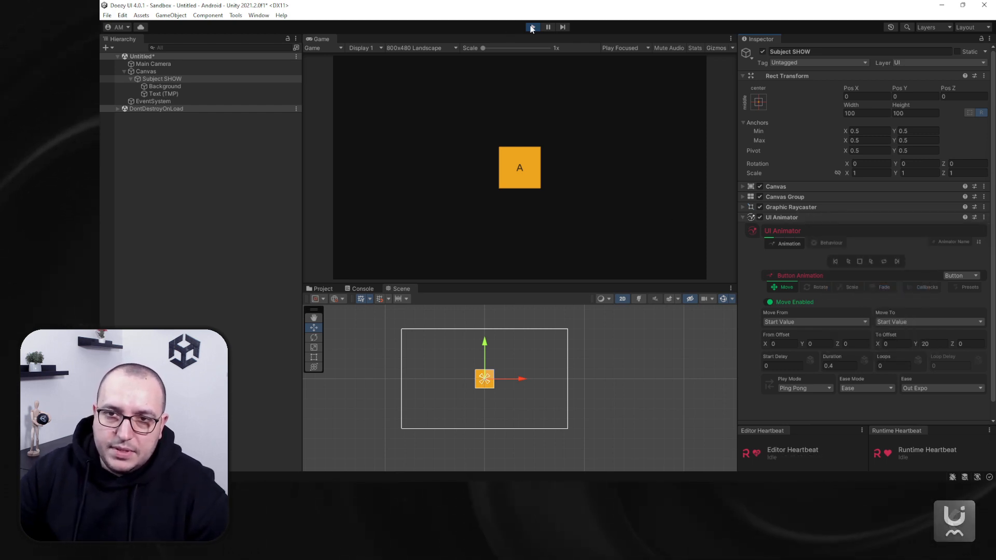
key(ctrl+p)
right_click(816, 219)
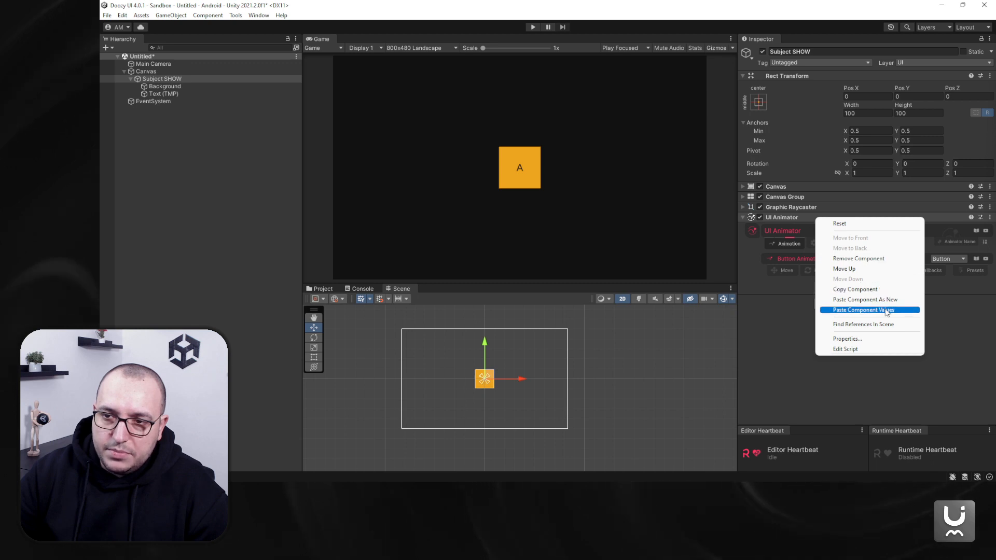
click(855, 309)
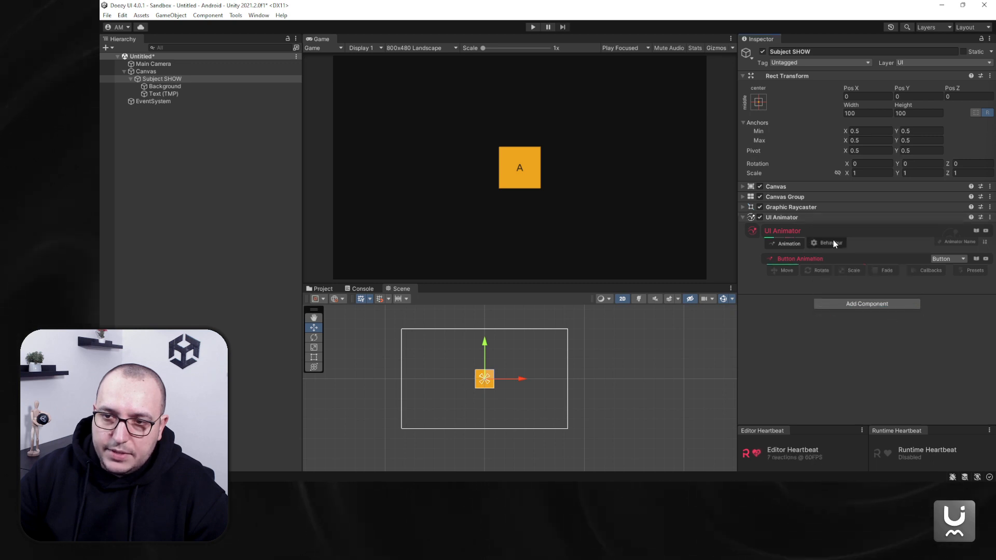
Enter Play mode again and play the Button animation with the pasted values.
click(533, 27)
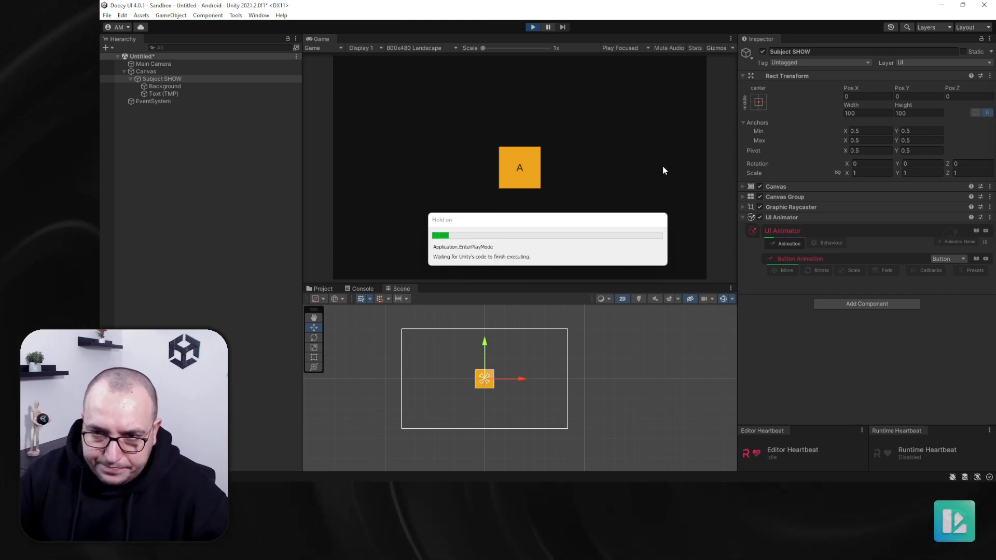
click(851, 261)
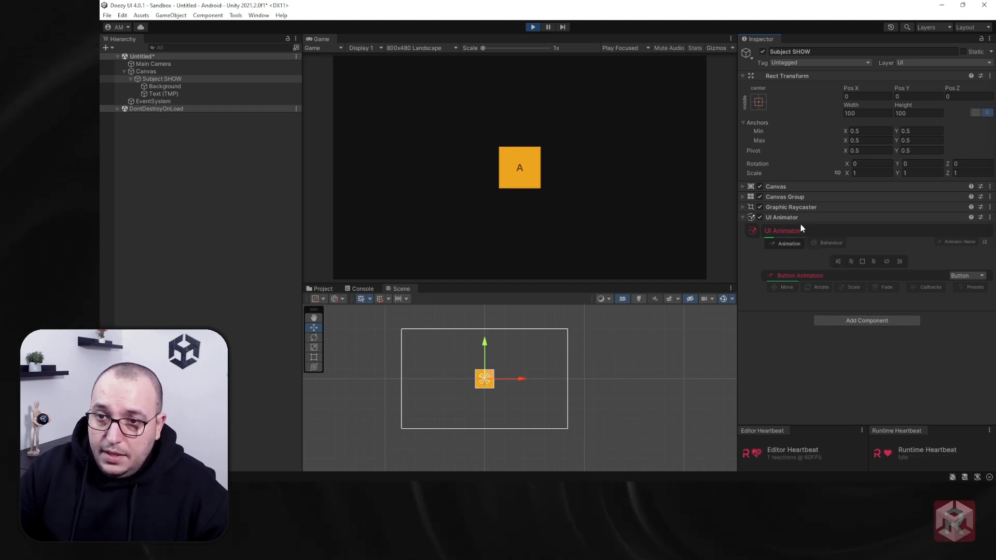
Exit Play mode, switch the UI Animator to the State animation type and load its Basic preset 01.
click(532, 27)
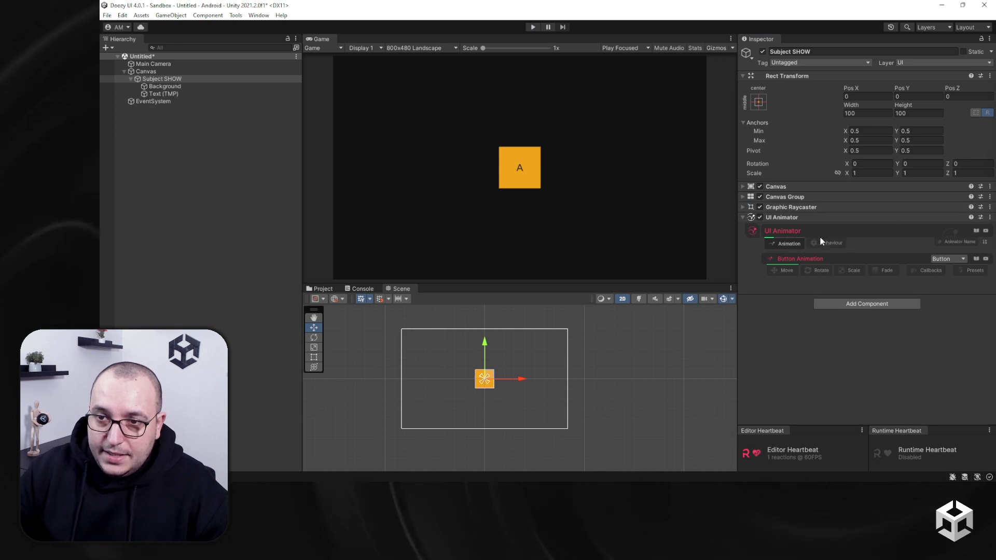
click(943, 258)
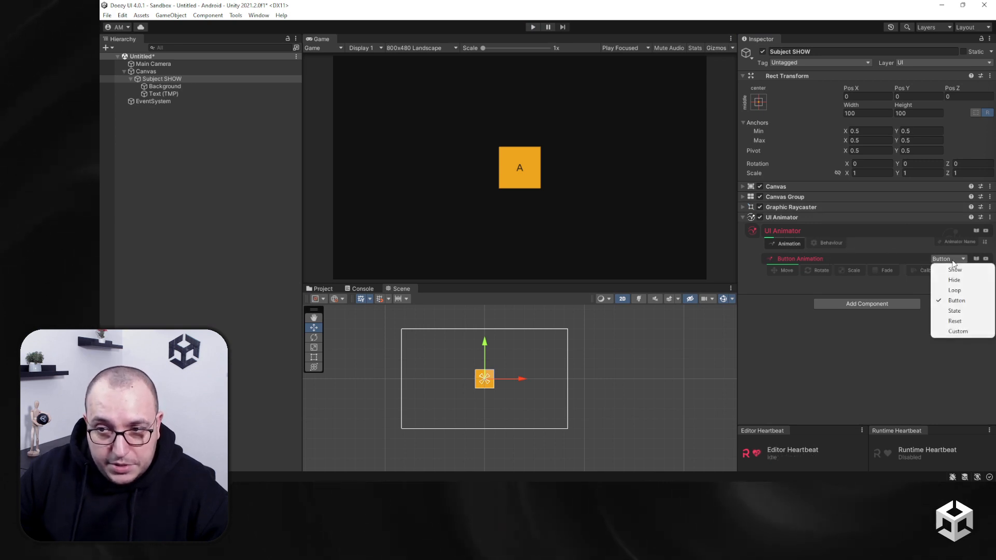
click(965, 311)
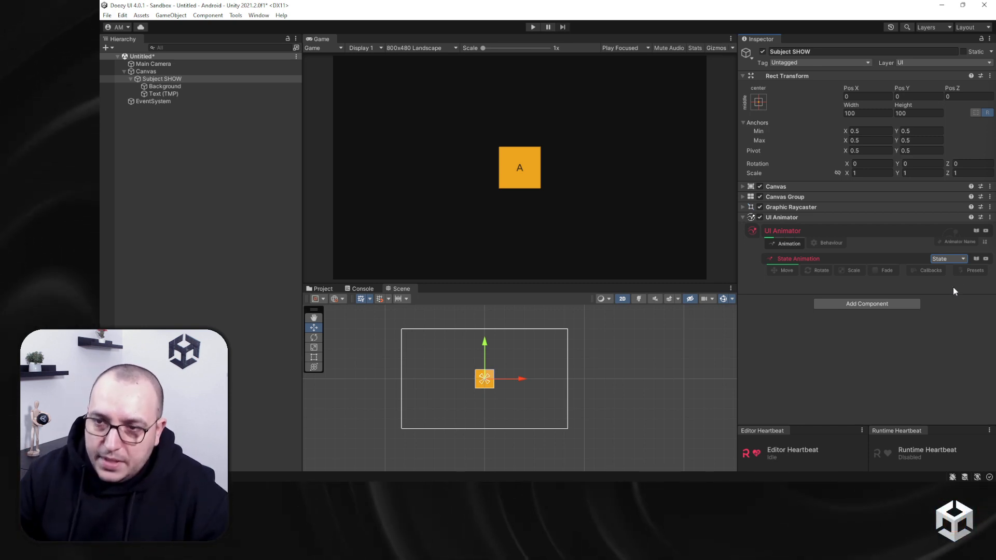
click(975, 270)
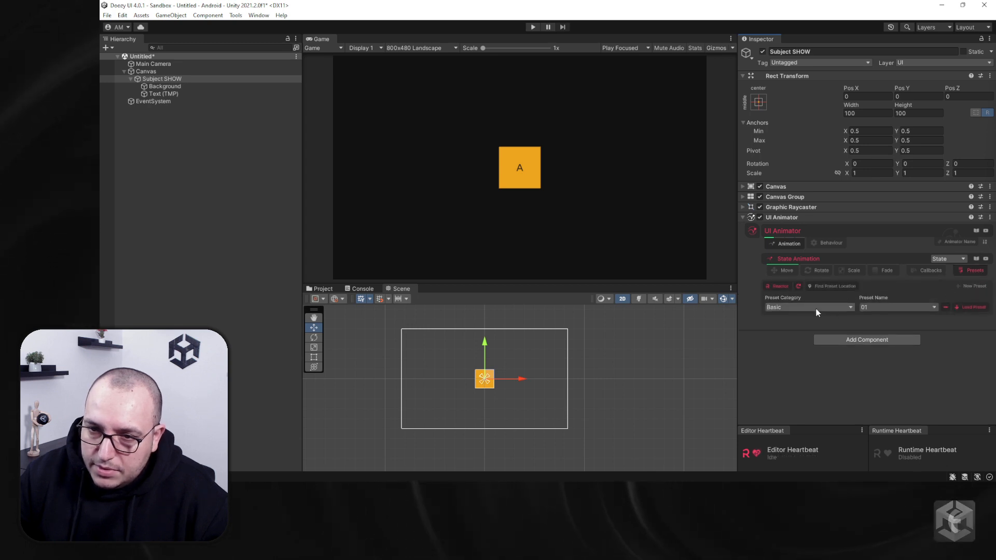
click(970, 306)
Set the State animation's Move To Offset X to -100 and play the animation in Play mode.
click(786, 270)
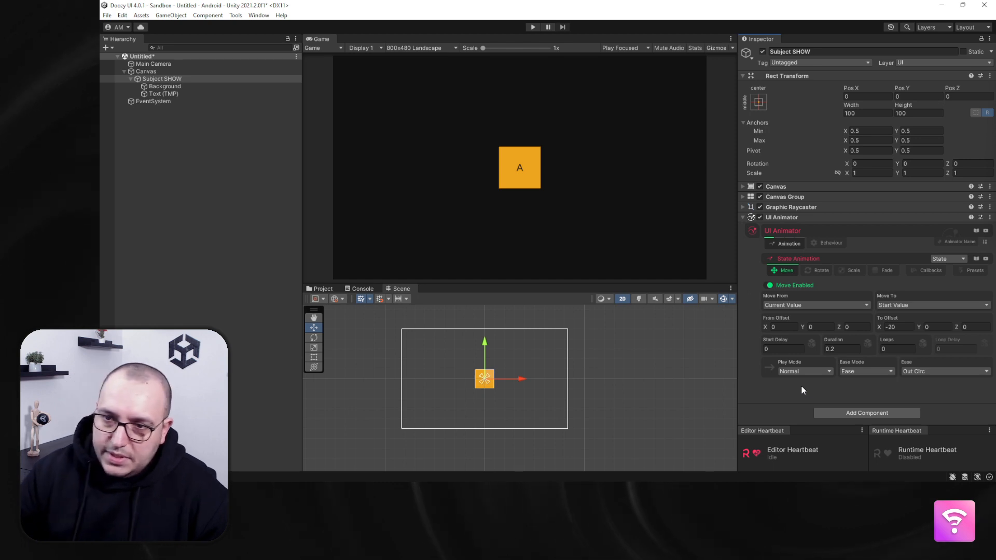
double_click(915, 326)
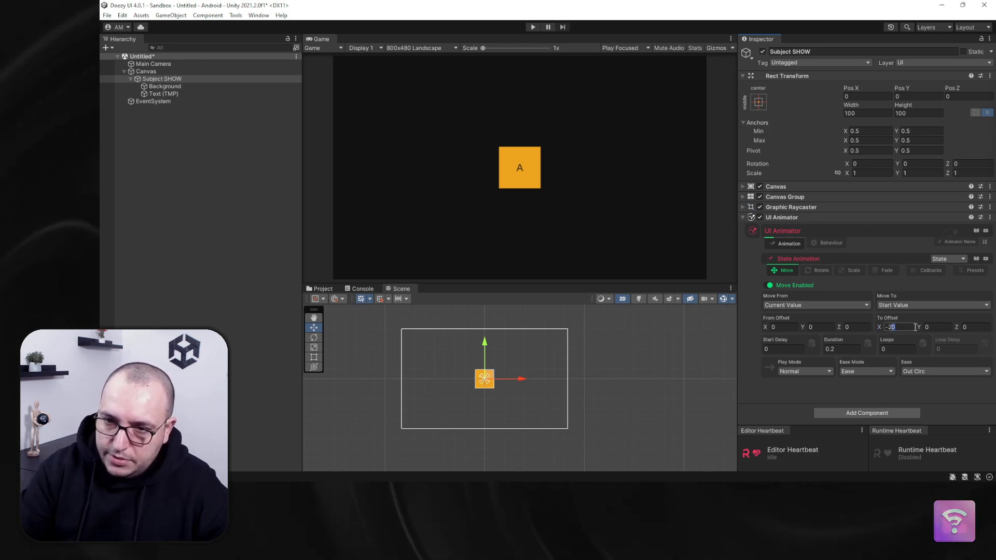
text(100)
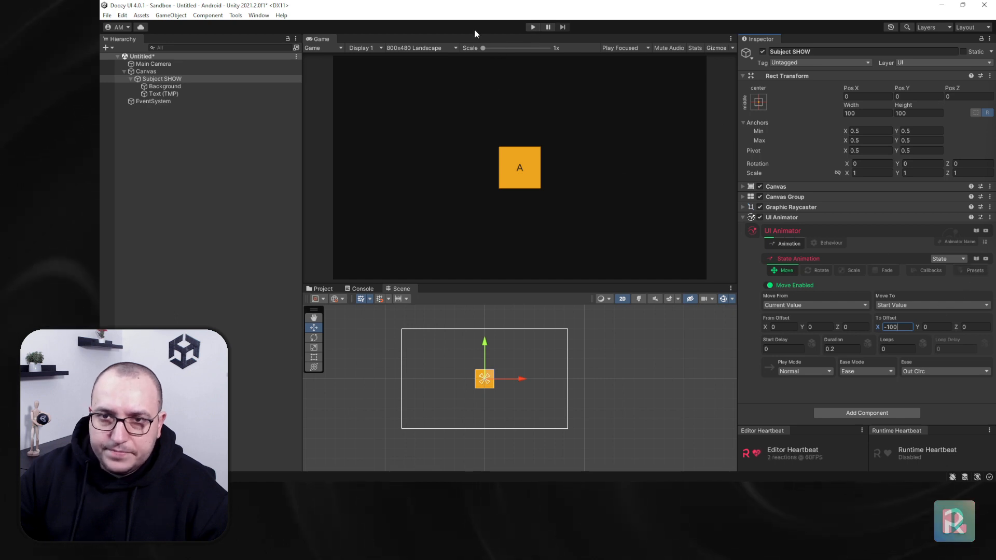
click(529, 29)
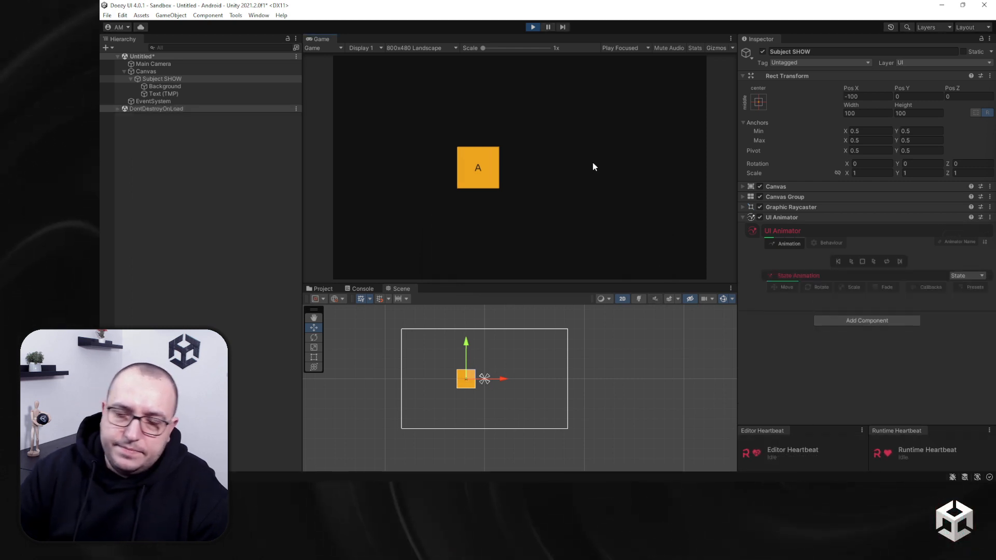
click(875, 263)
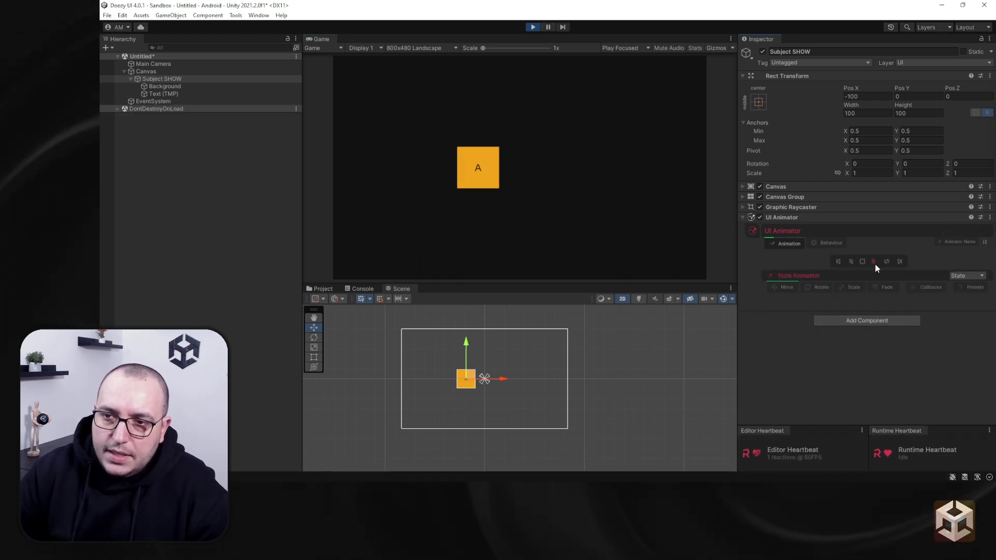
click(851, 263)
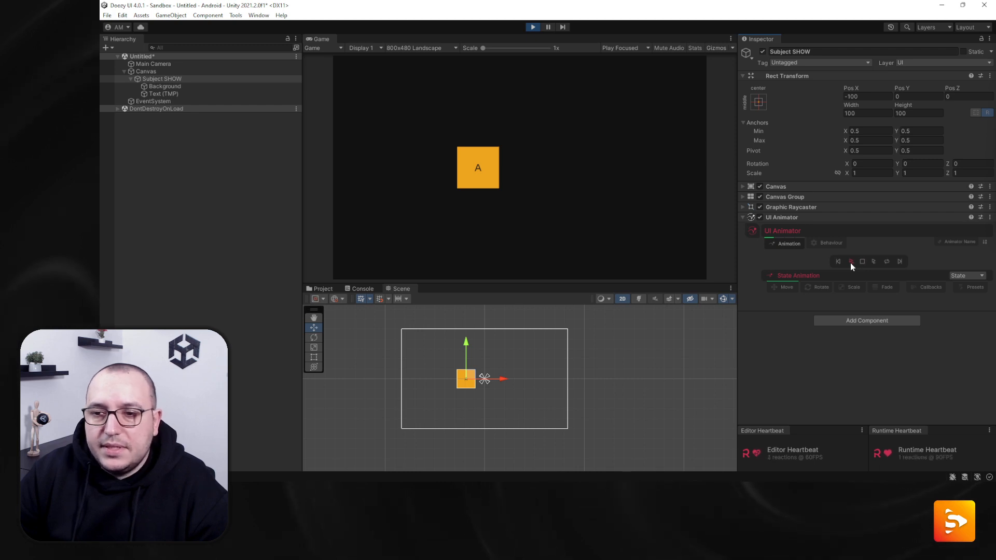
Set the State animation's Move From to Start Value, replay it and return Subject SHOW to its starting position.
click(773, 288)
click(801, 321)
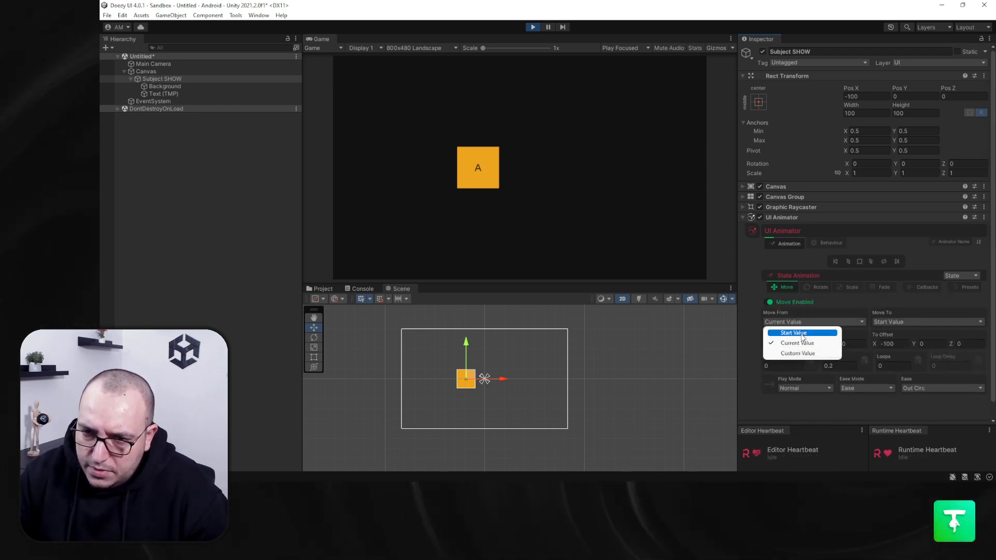
click(783, 332)
click(847, 263)
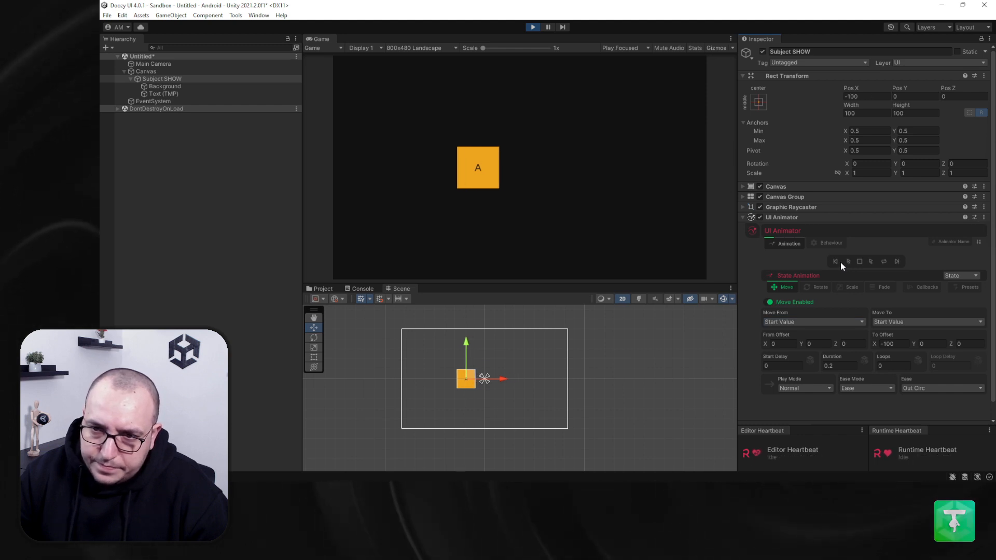
click(839, 262)
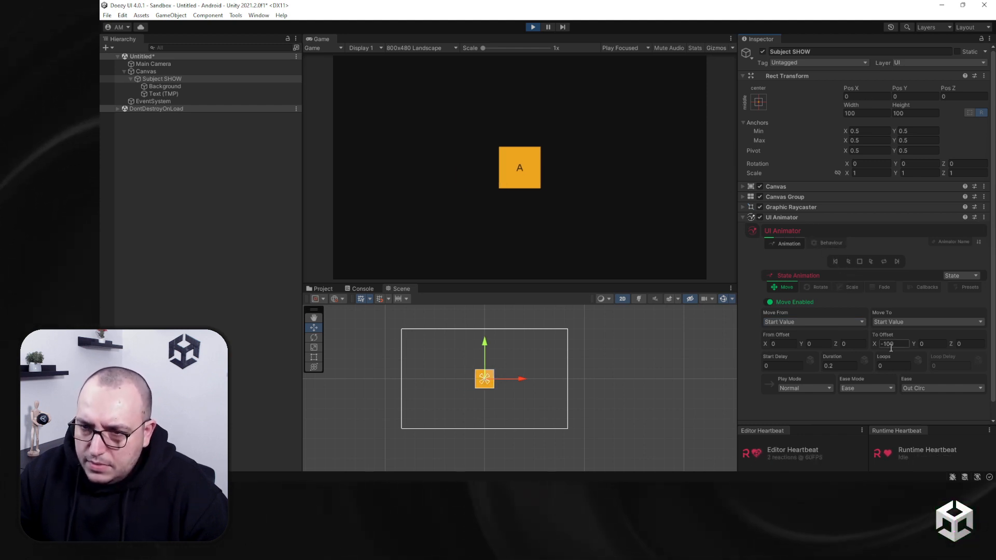
Set the Move To Offset to X 0 and Y 50, and play the State animation.
text(0)
key(Tab)
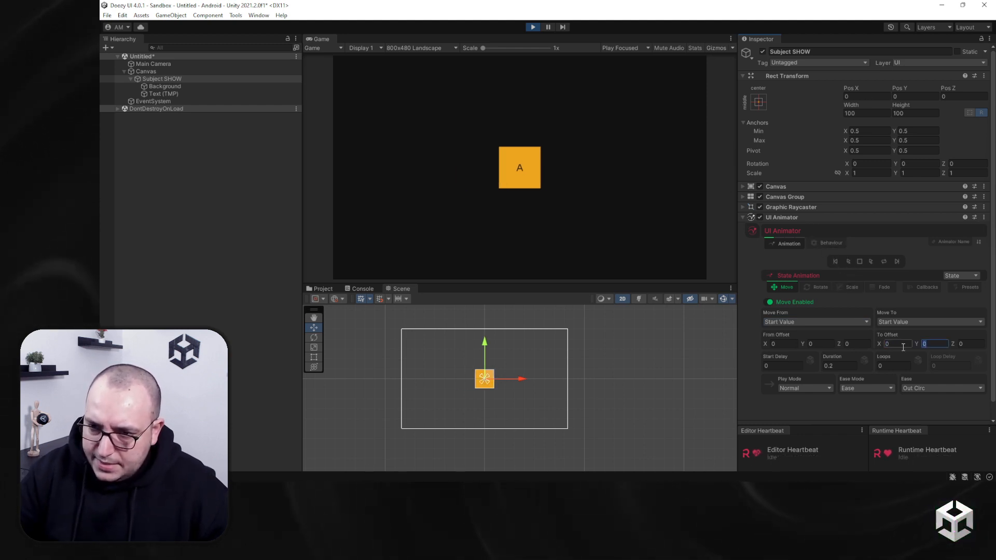
text(-100)
key(Return)
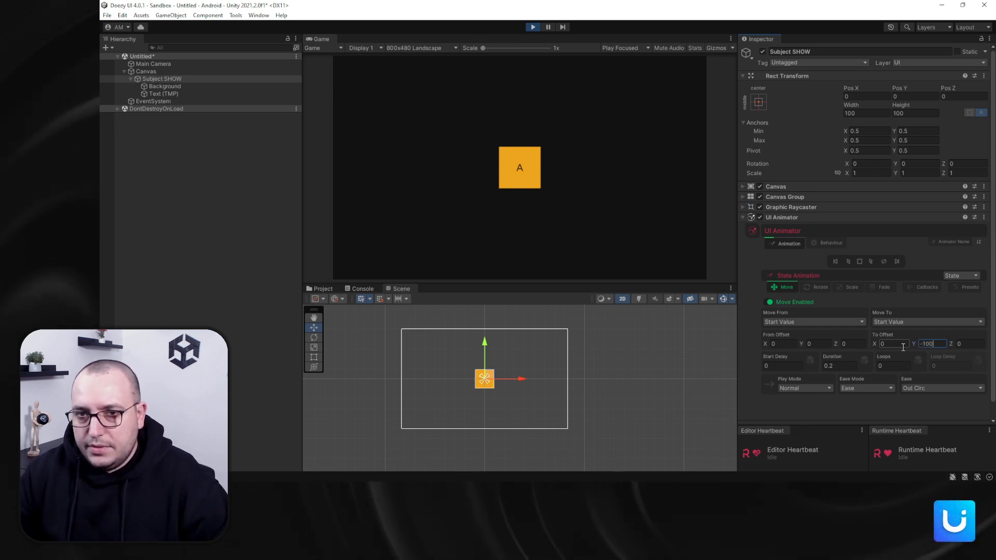
text(100)
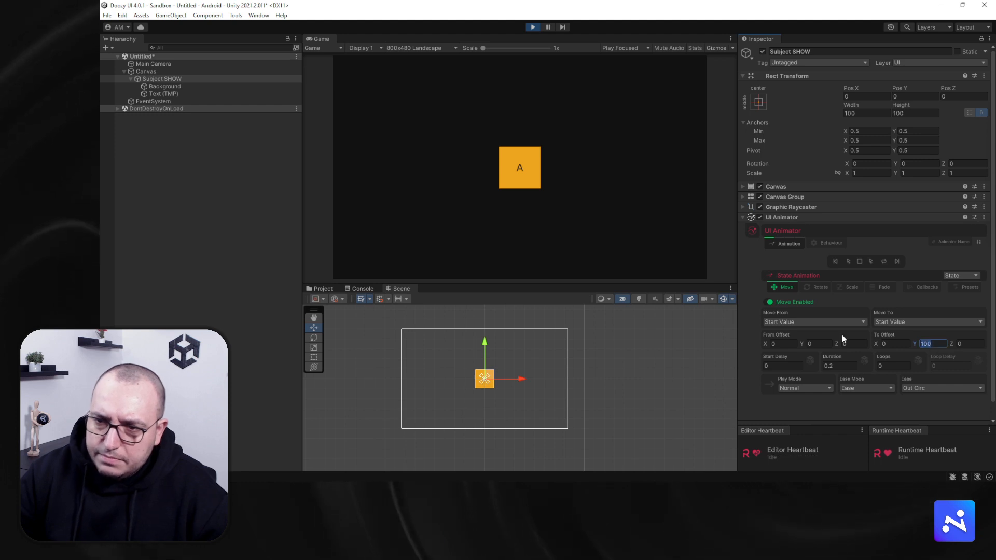
text(50)
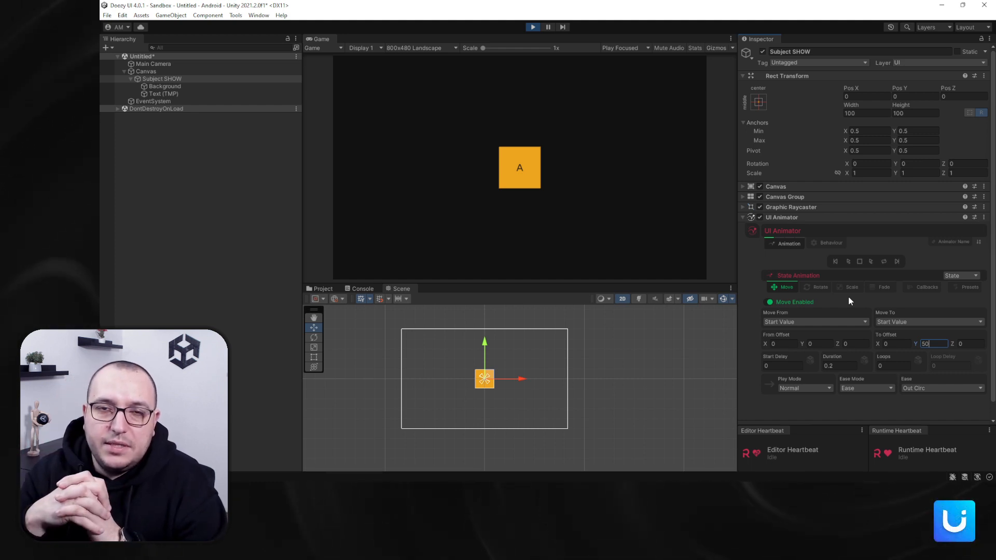
click(848, 262)
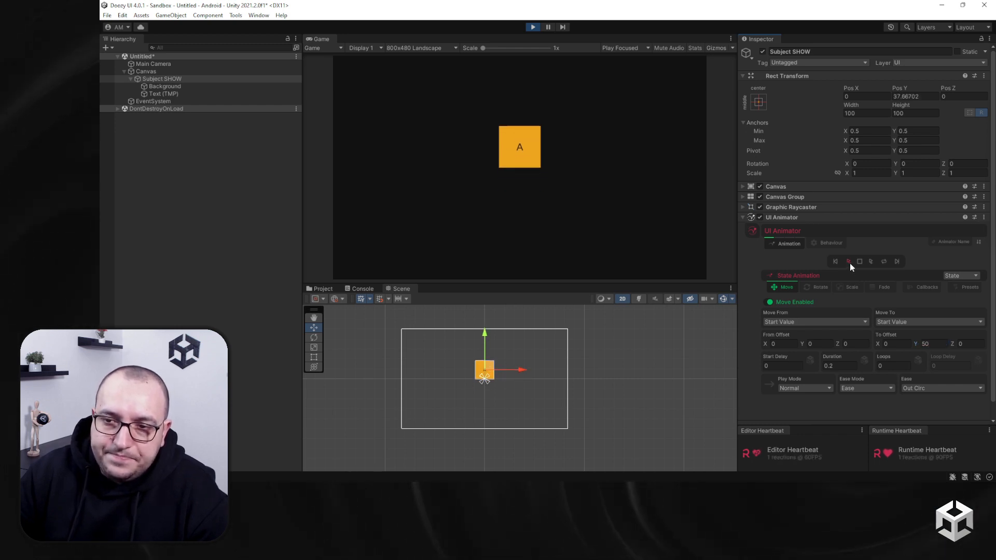
Switch Move From to Current Value and back to Start Value, and replay the State animation.
click(838, 321)
click(809, 340)
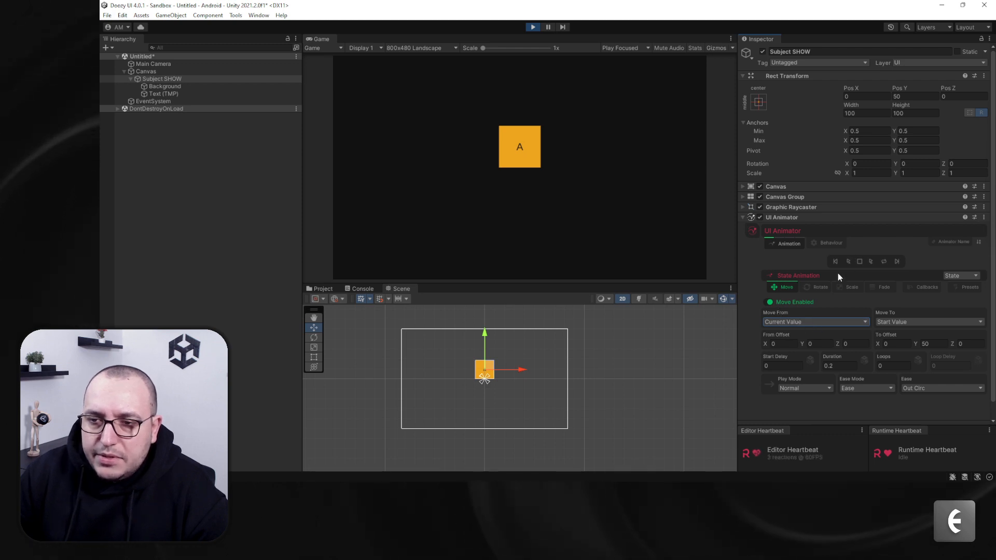
click(822, 321)
click(809, 331)
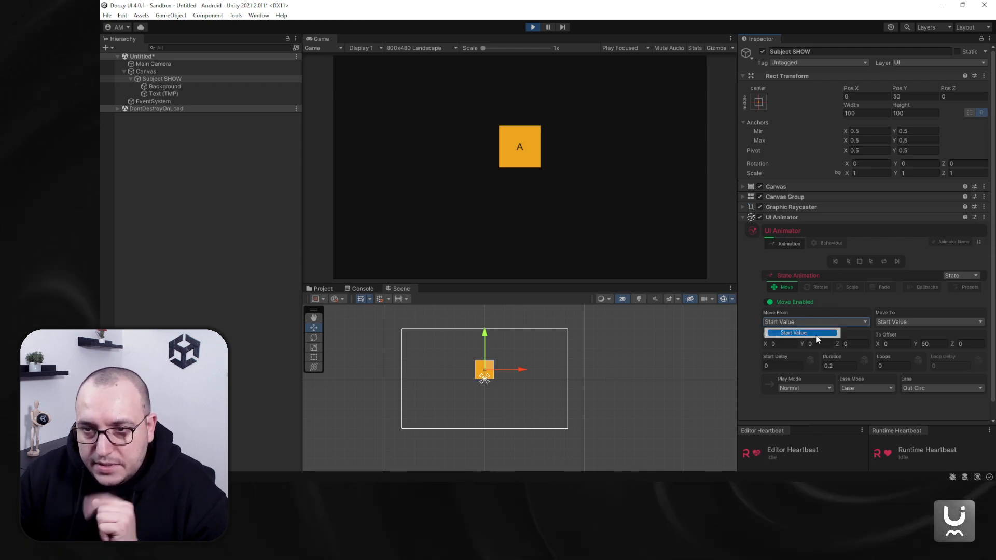
click(851, 261)
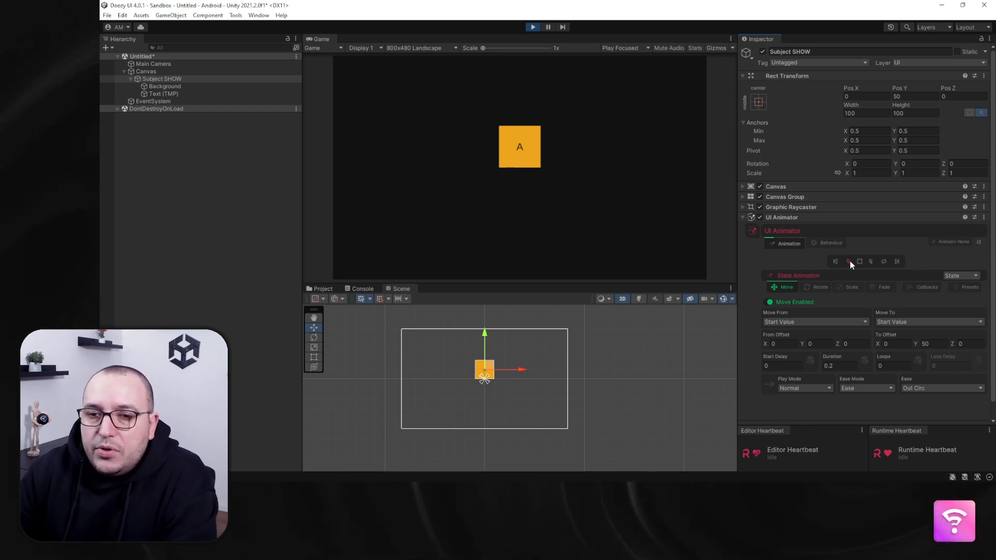
click(849, 261)
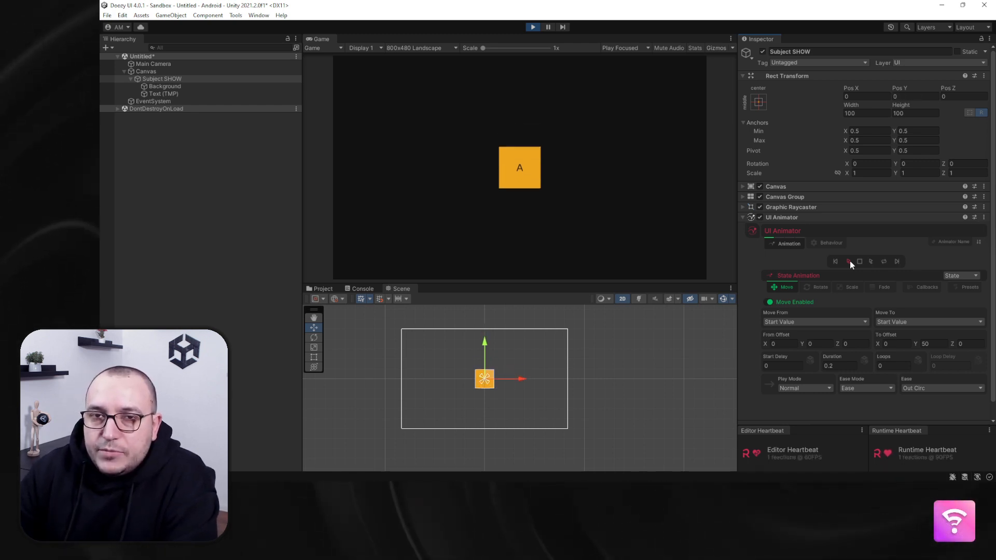
Set Move From to Current Value, move Subject SHOW to about X -312, Y -186 and play the animation from there.
click(817, 321)
click(802, 343)
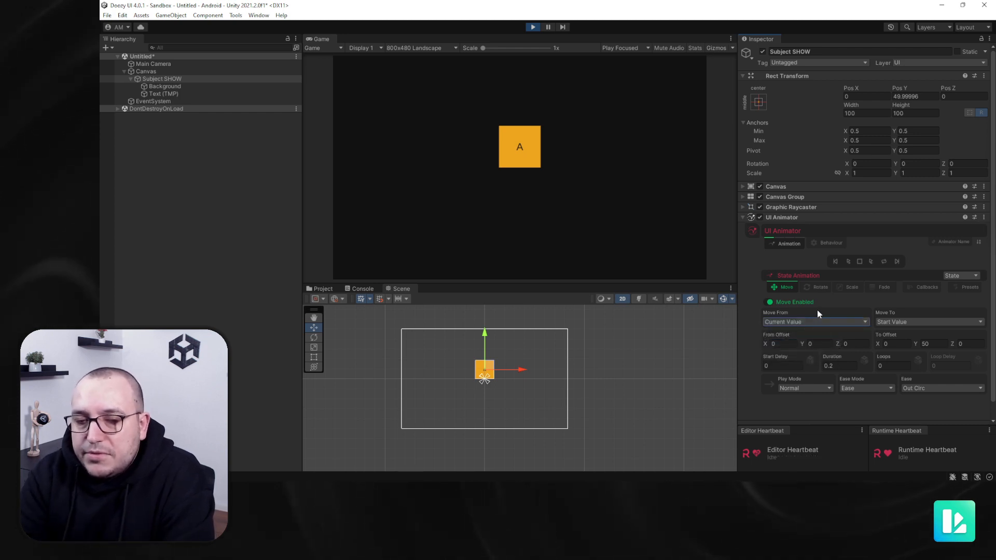
drag(496, 366, 433, 409)
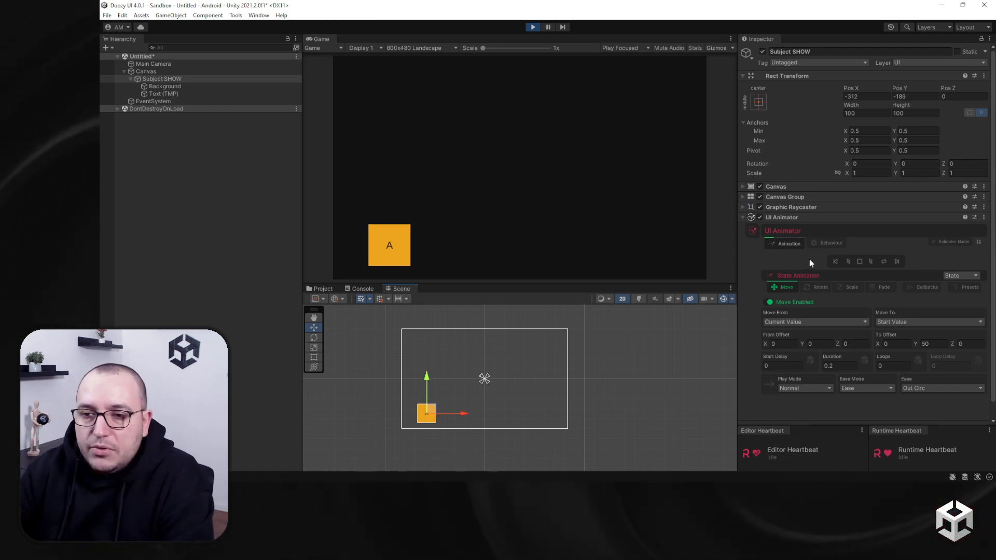
click(848, 261)
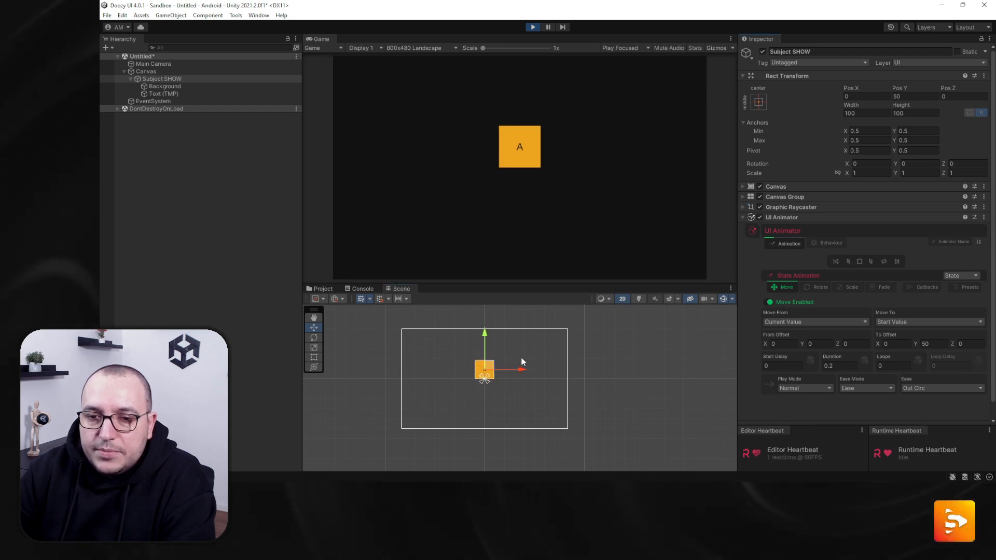
Move Subject SHOW to the canvas's lower-right and upper-right areas, replaying the State animation from each position.
drag(488, 368, 556, 407)
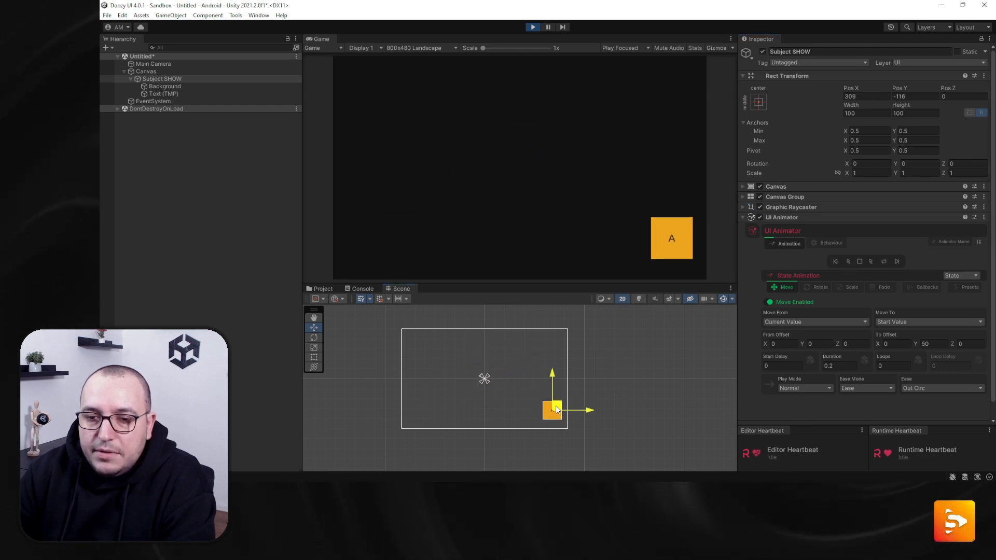
click(850, 261)
drag(485, 369, 545, 344)
click(849, 262)
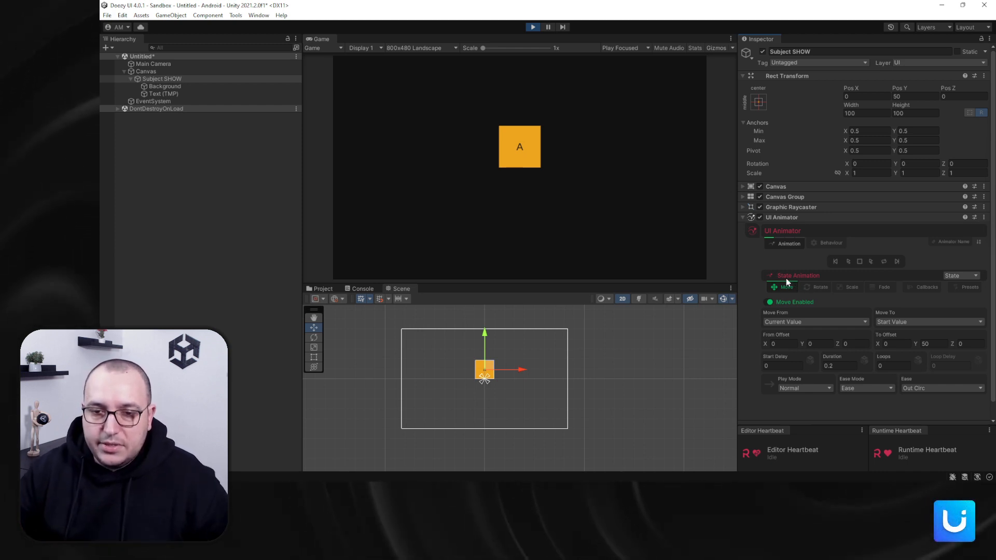
Move Subject SHOW far outside the canvas to about X 4316, Y 1638 and replay the State animation.
scroll(484, 389, down, 5)
drag(453, 400, 618, 355)
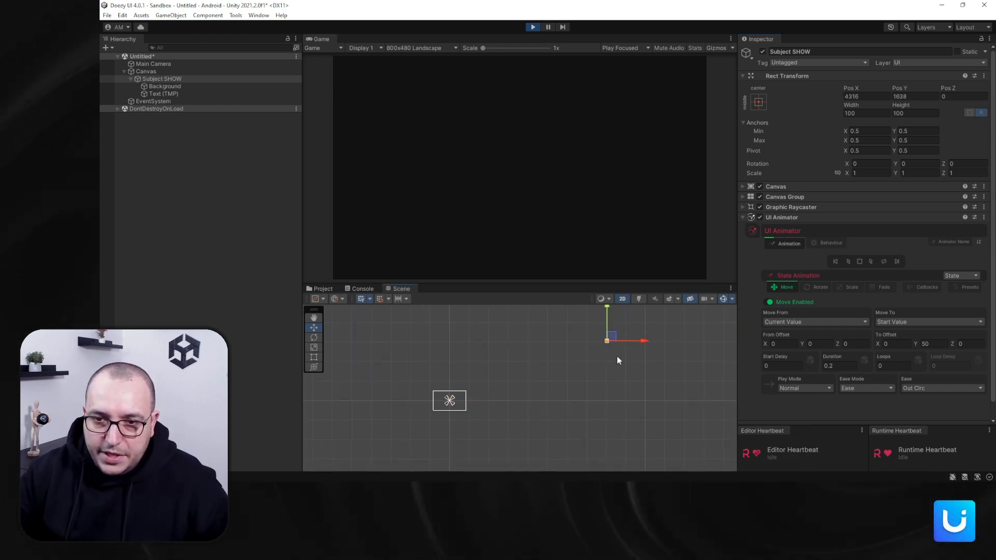
scroll(436, 397, up, 5)
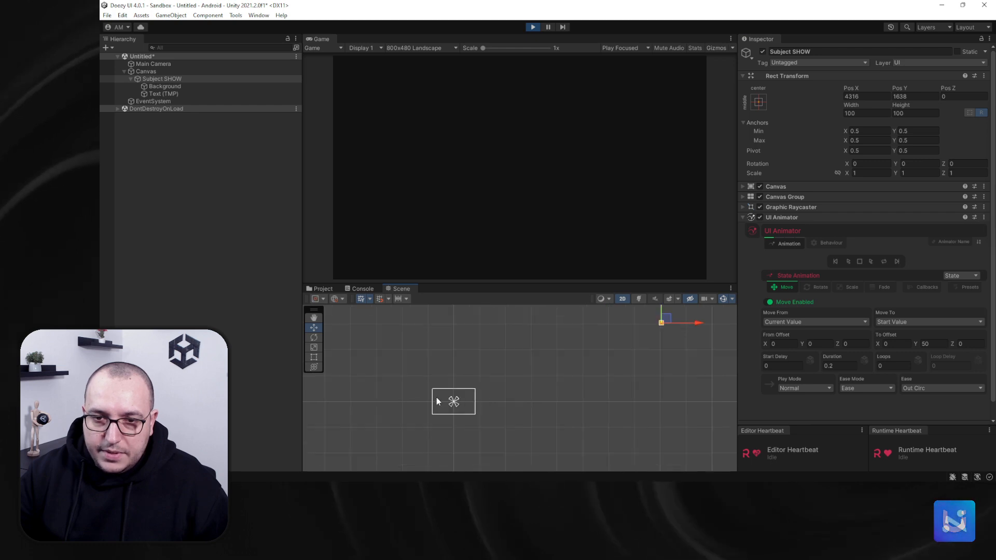
click(848, 262)
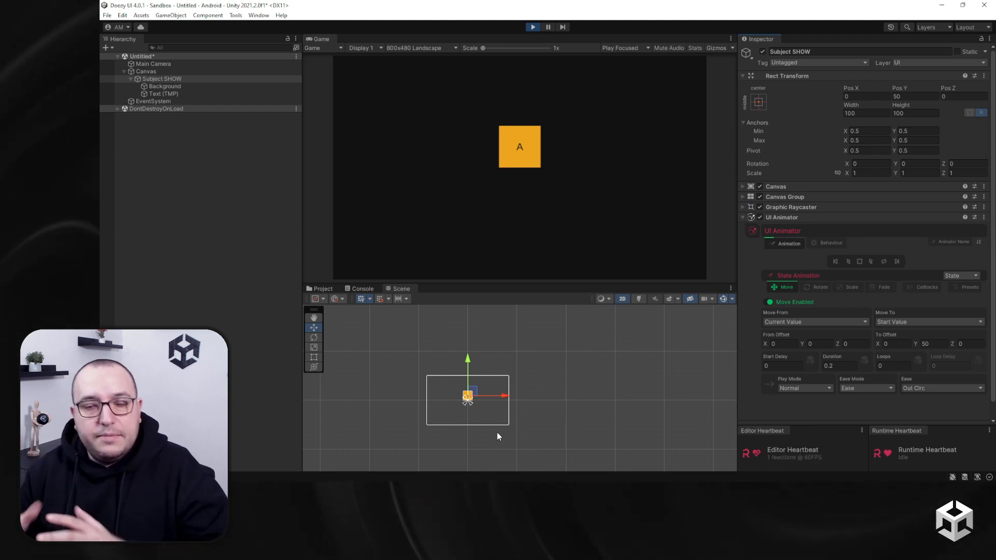
scroll(462, 415, up, 4)
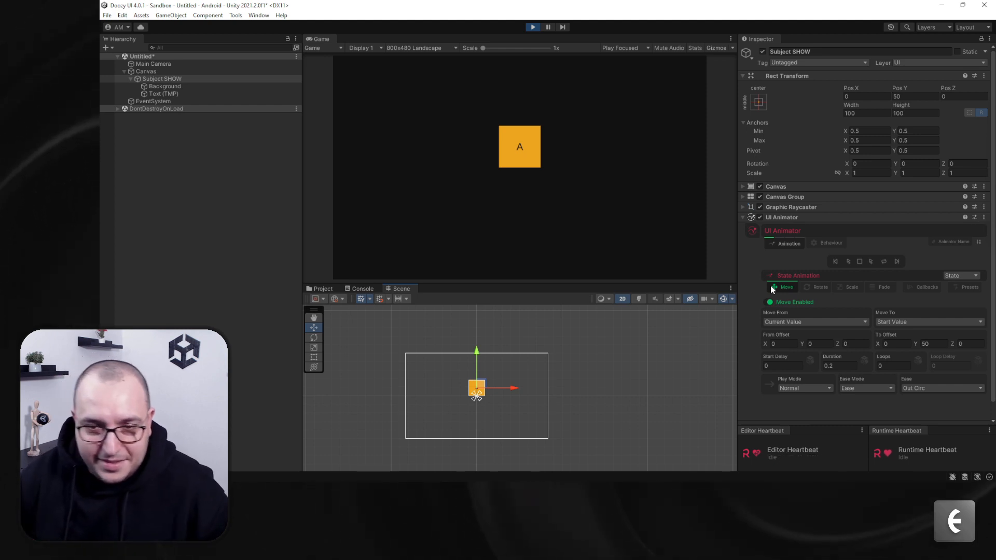
Exit Play mode and switch the UI Animator to the Reset animation type.
click(962, 276)
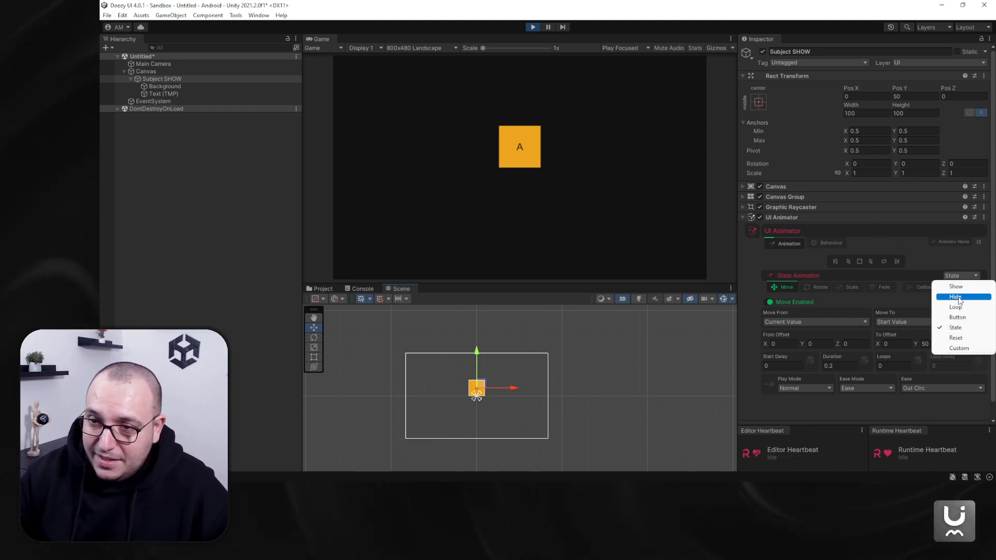
click(975, 340)
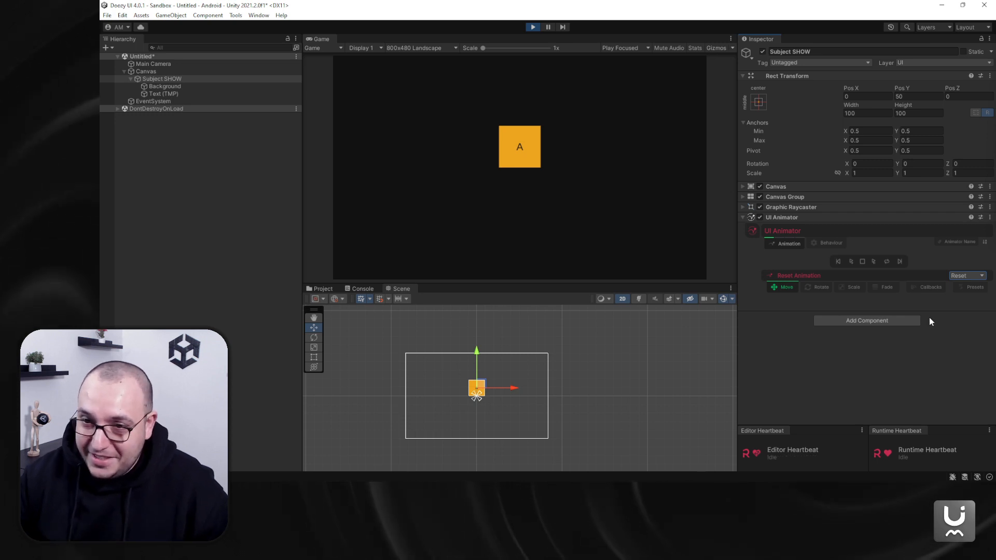
click(528, 29)
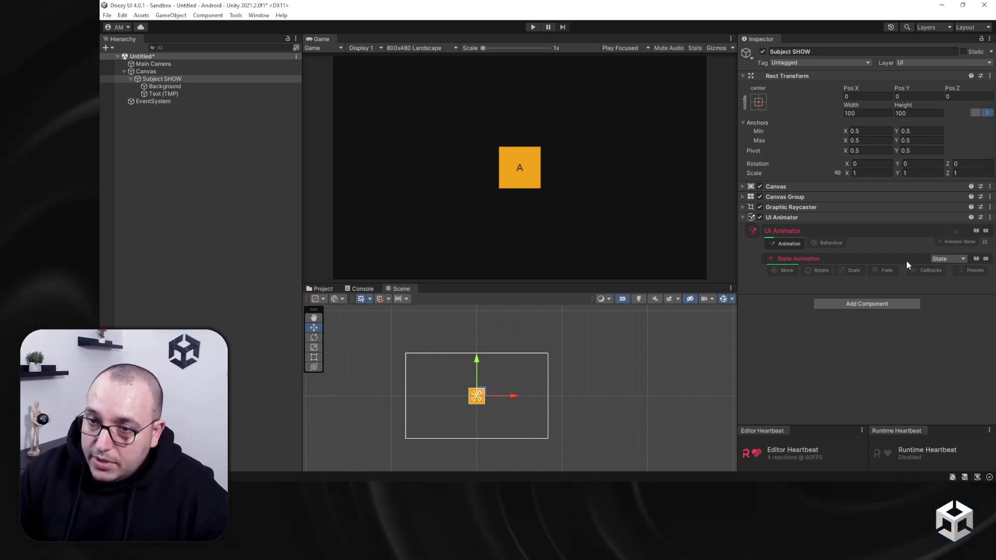
click(941, 260)
click(953, 317)
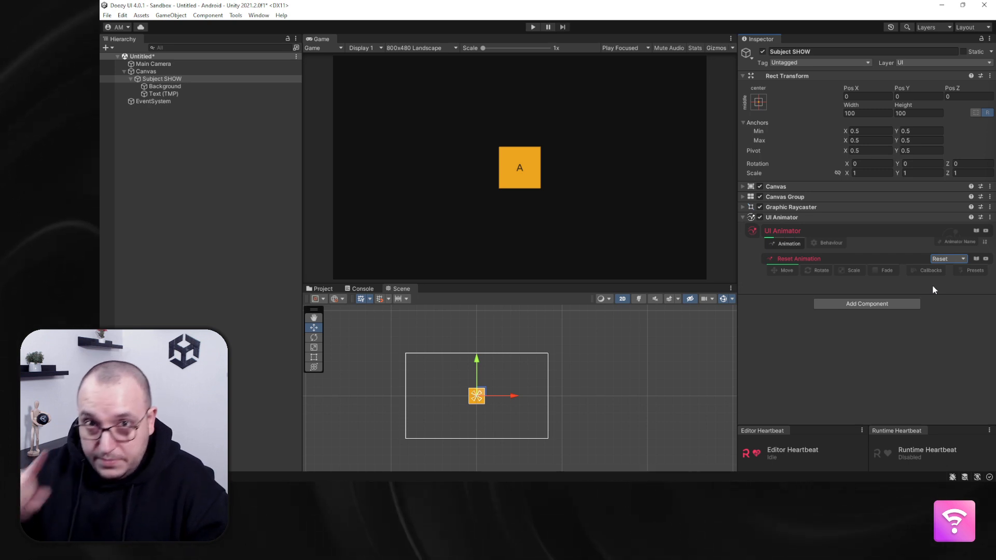
Load preset 01 from the Motion category for the Reset animation.
click(963, 271)
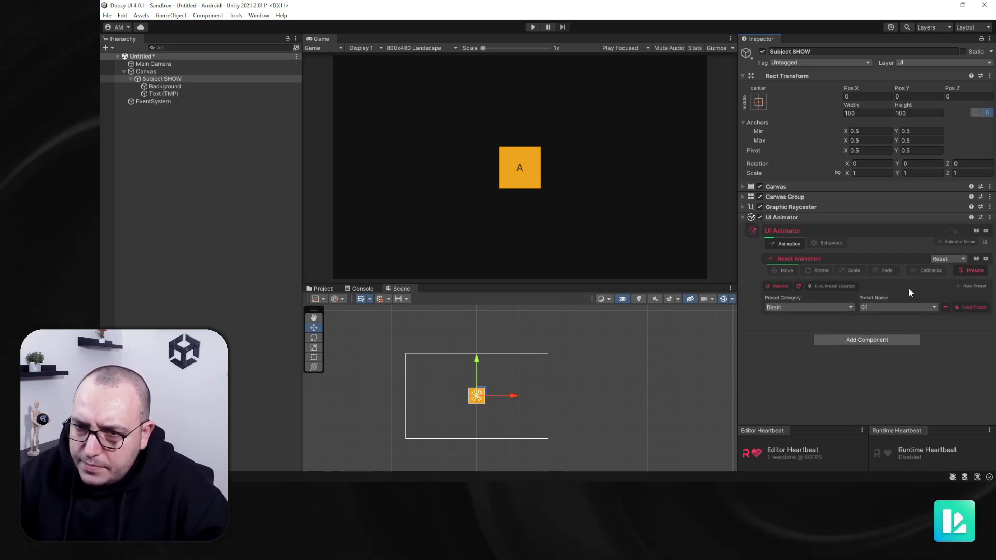
click(797, 307)
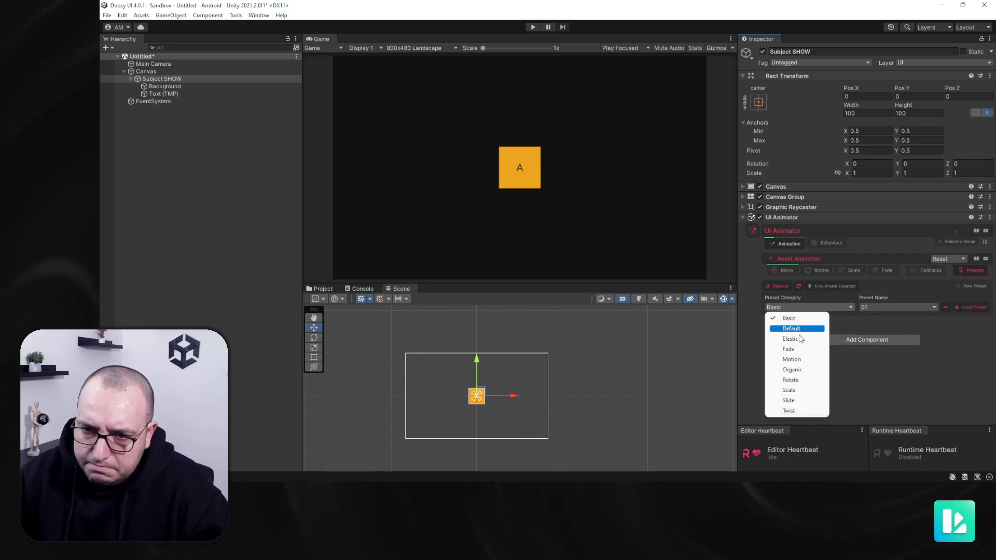
click(792, 359)
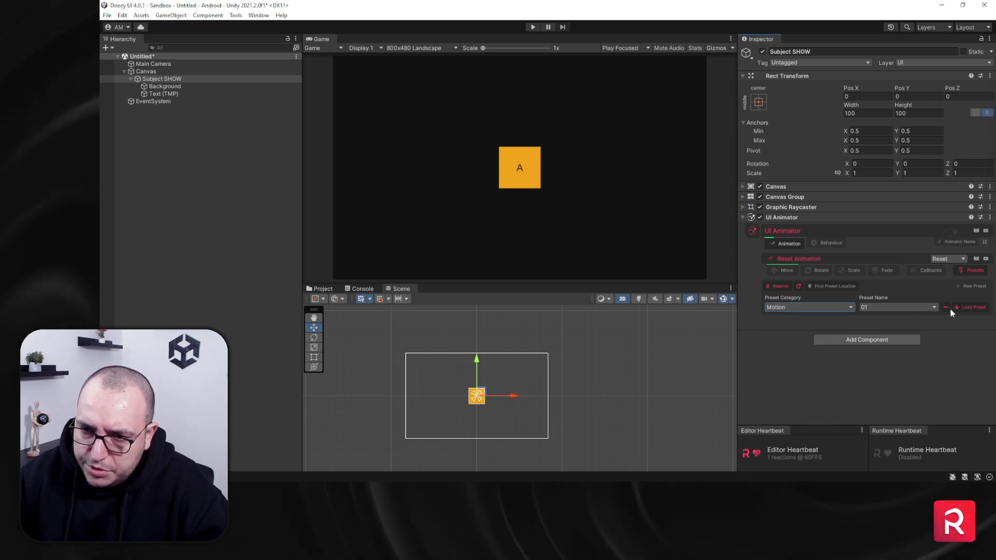
click(978, 308)
Review the preset's Move, Scale and Fade settings and set the Rotate duration to 1 second.
click(785, 273)
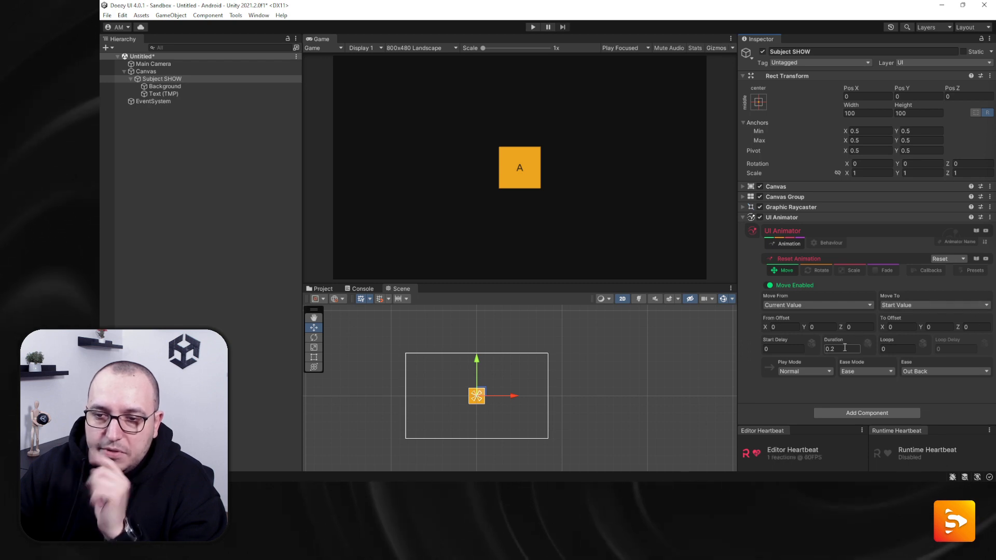
click(821, 272)
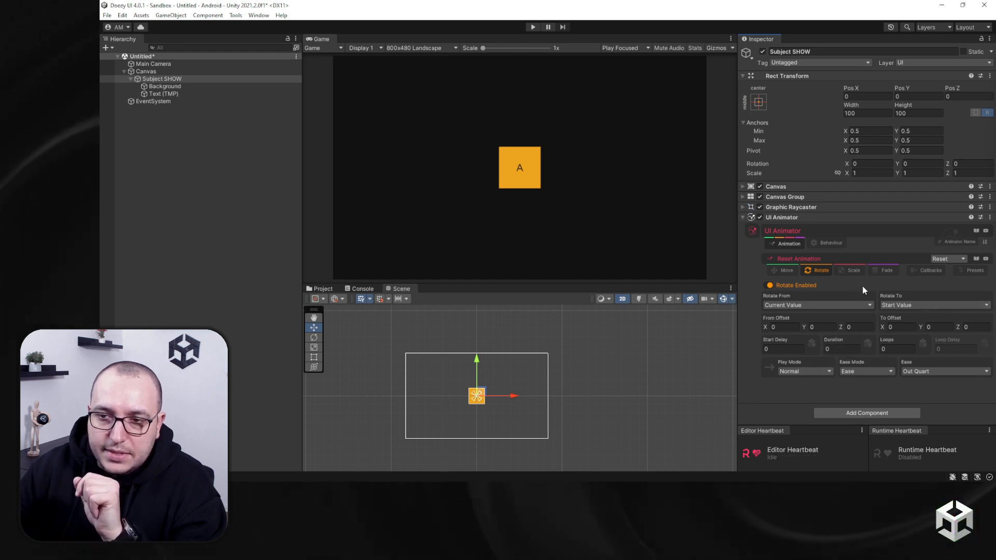
click(853, 271)
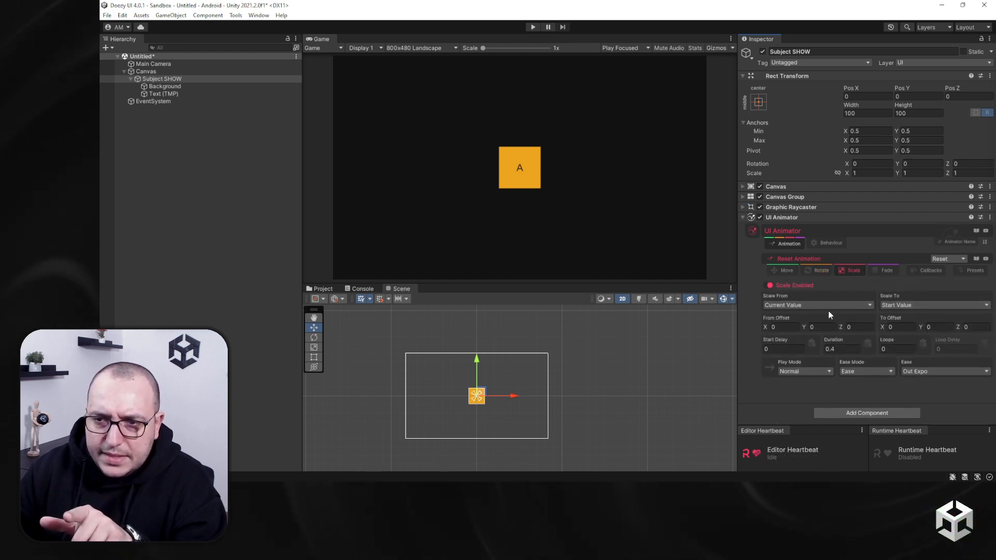
click(823, 271)
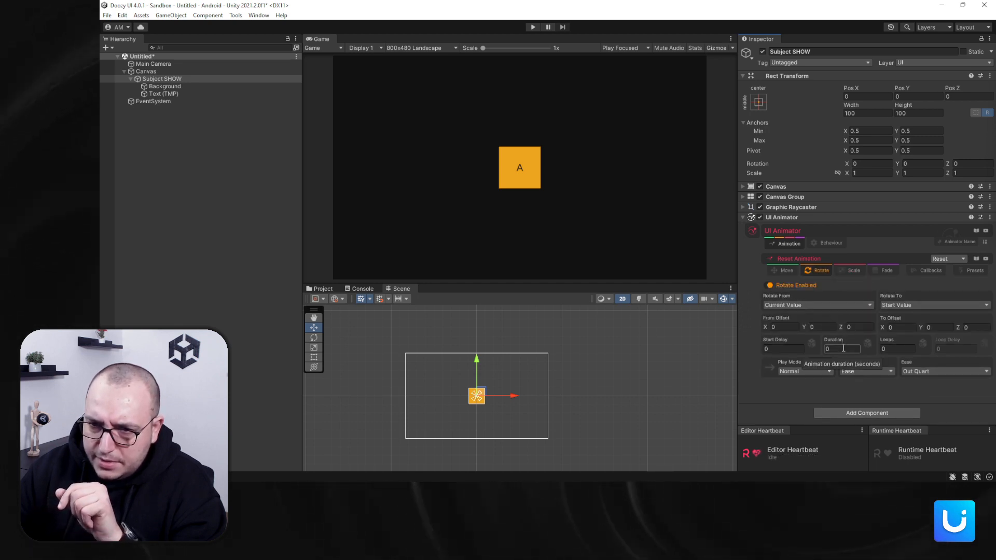
click(843, 348)
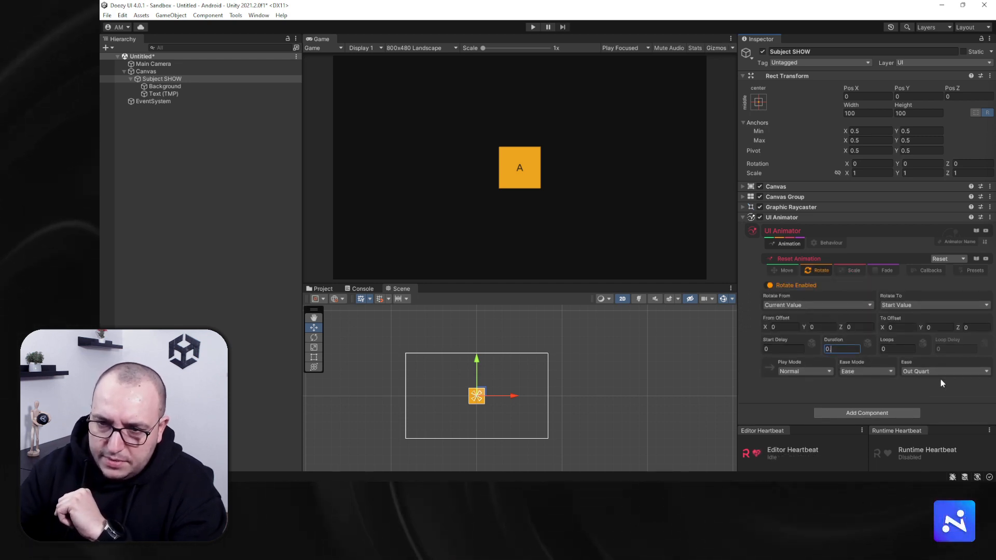
key(BackSpace)
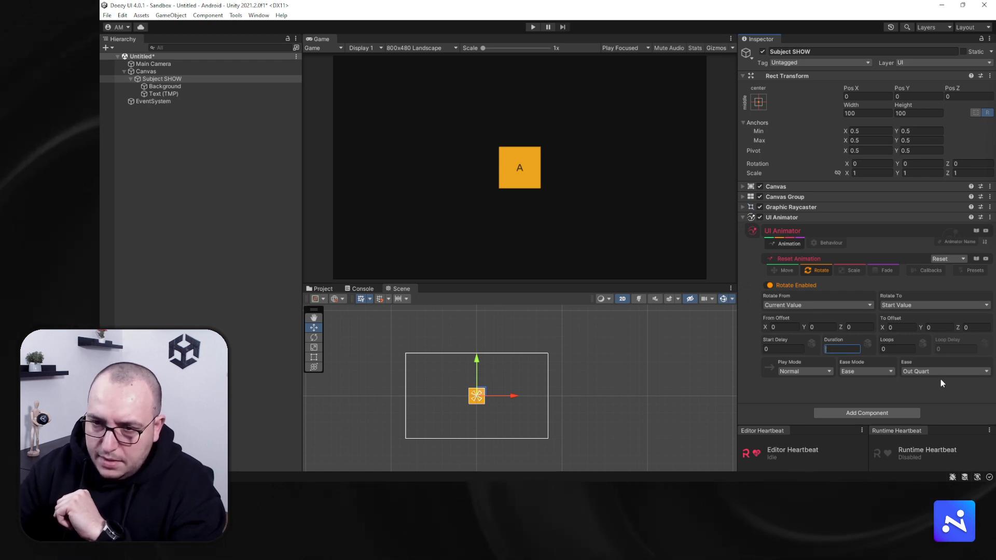
text(1)
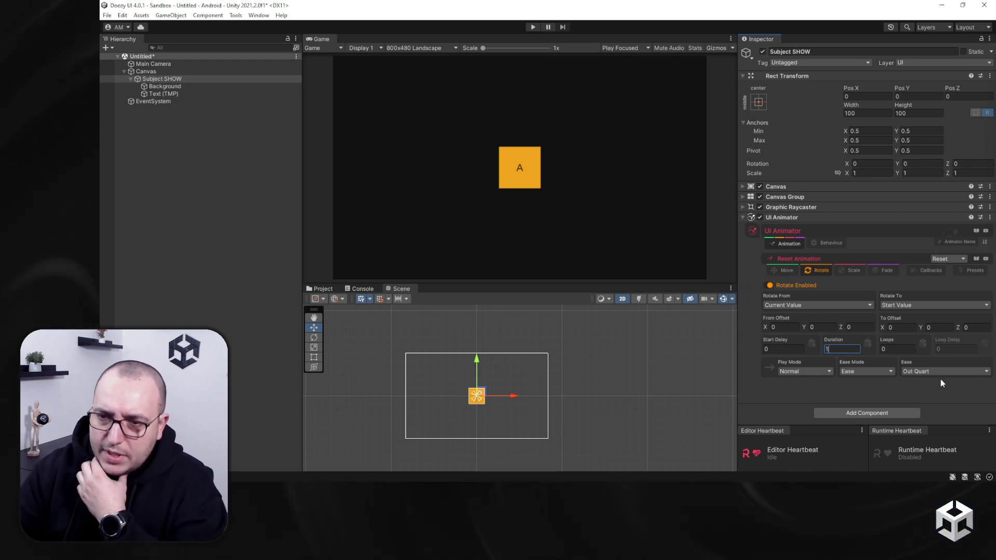
click(882, 272)
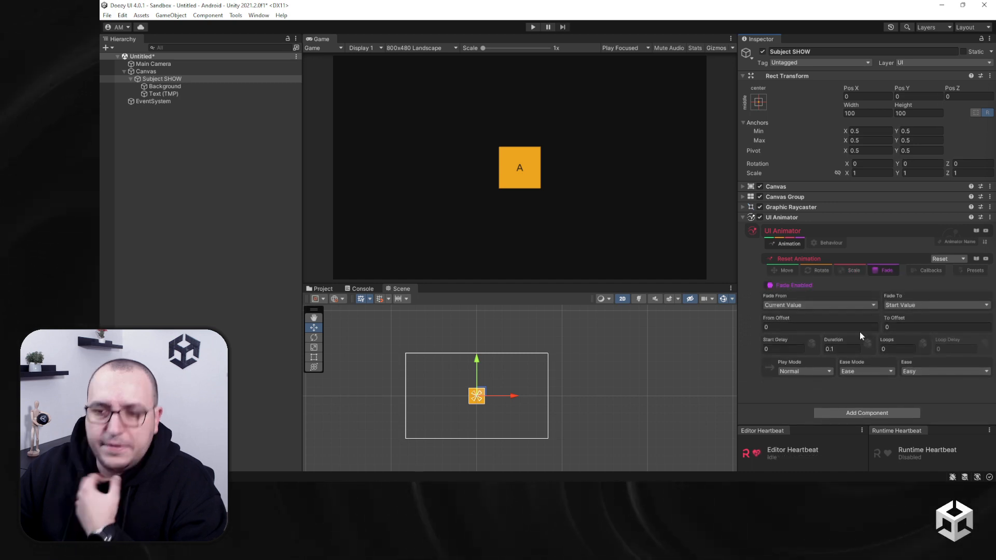
Enter Play mode, move Subject SHOW to about X 226, Y 117 and play the Reset animation.
click(534, 27)
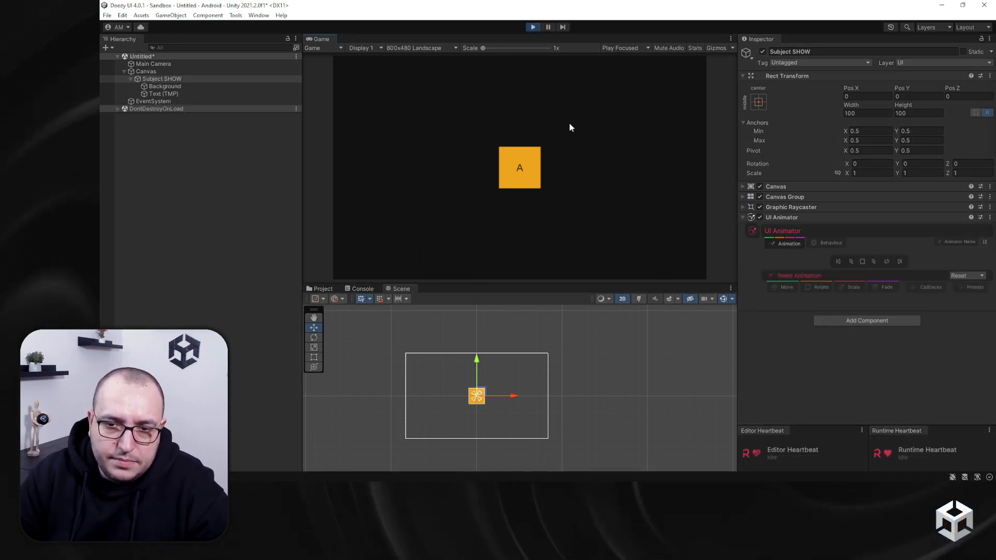
click(851, 261)
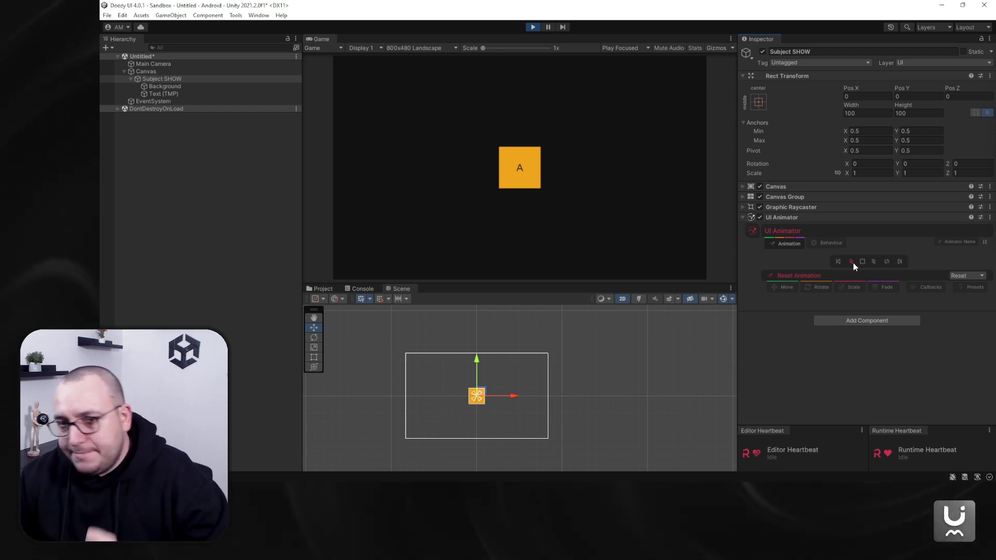
drag(485, 397, 520, 377)
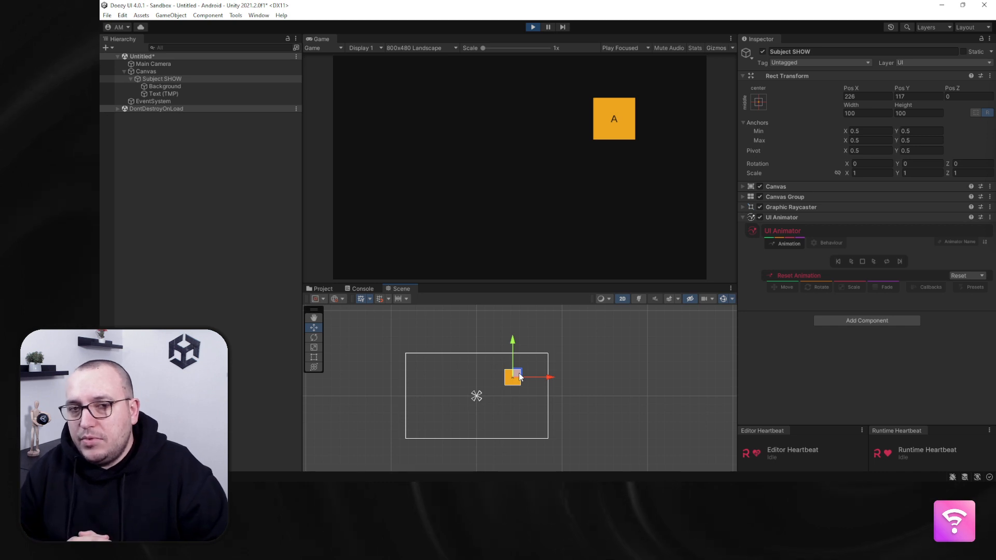
click(853, 258)
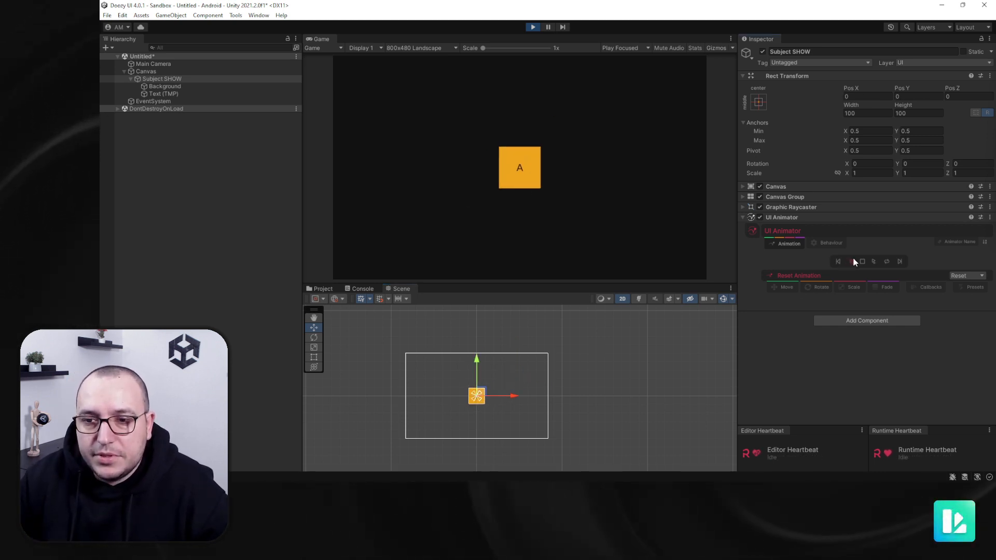
Move Subject SHOW to about X 329, Y 141, rotate Z to about -49.4, stretch X scale to about 4.12, and play the Reset animation.
drag(483, 391, 536, 370)
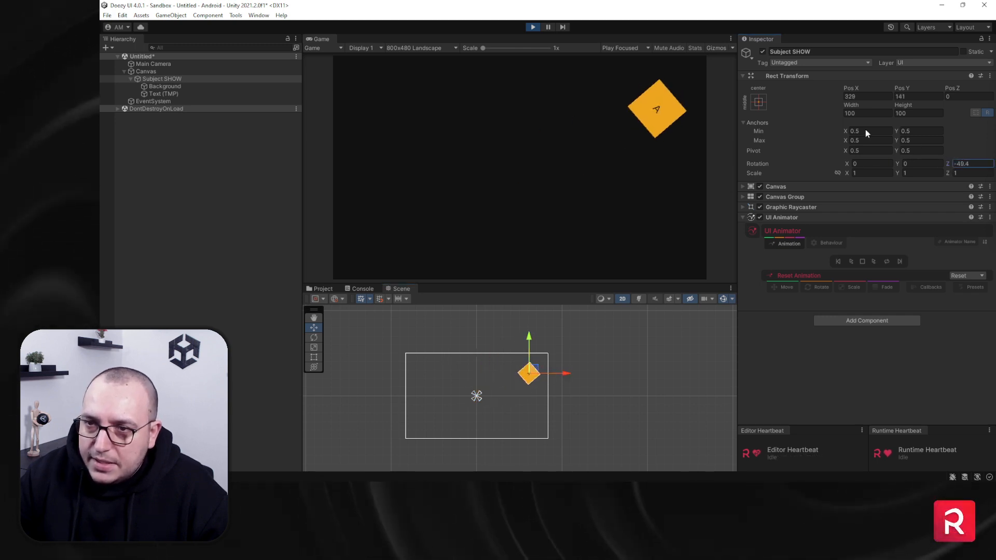
drag(851, 172, 899, 178)
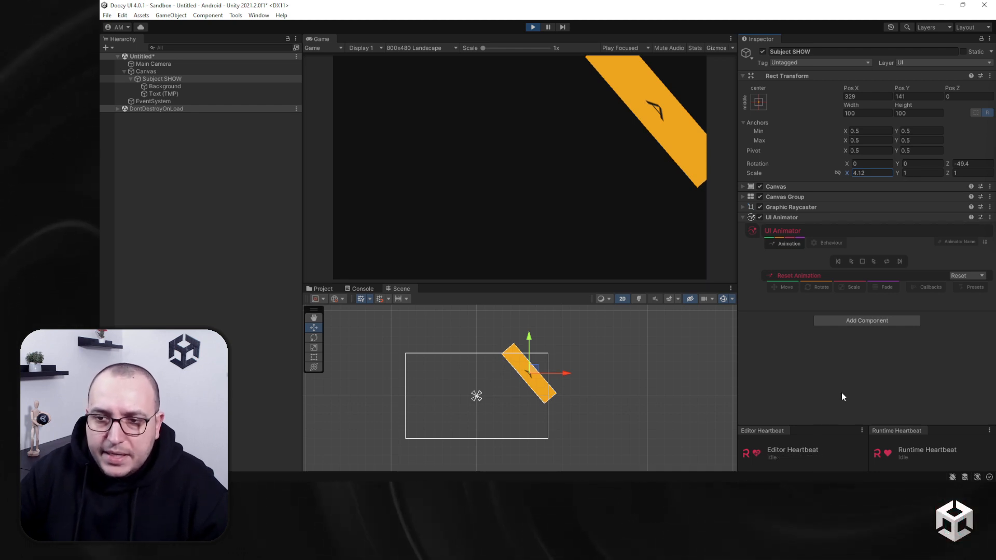
click(852, 262)
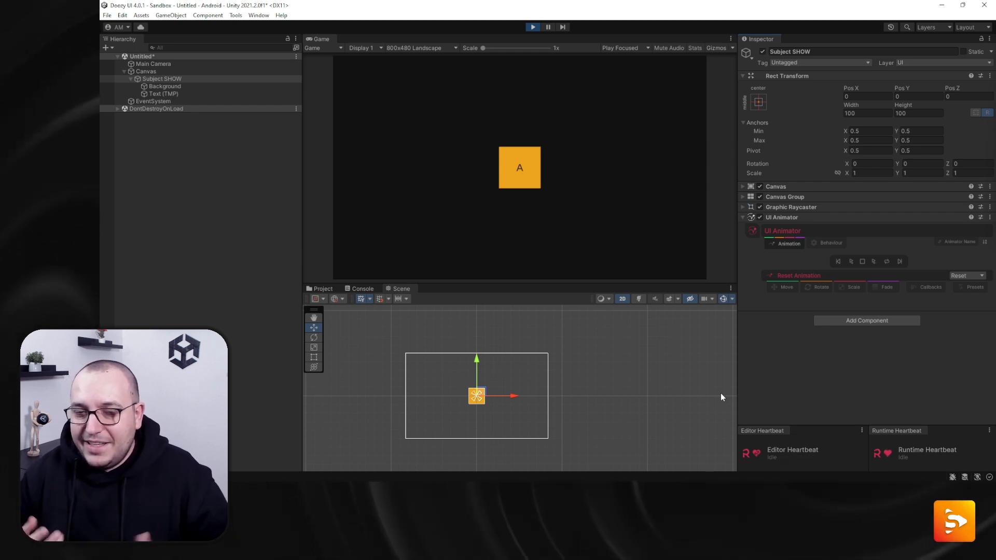
Set the Reset animation's Rotate duration to 0.2 seconds.
click(818, 287)
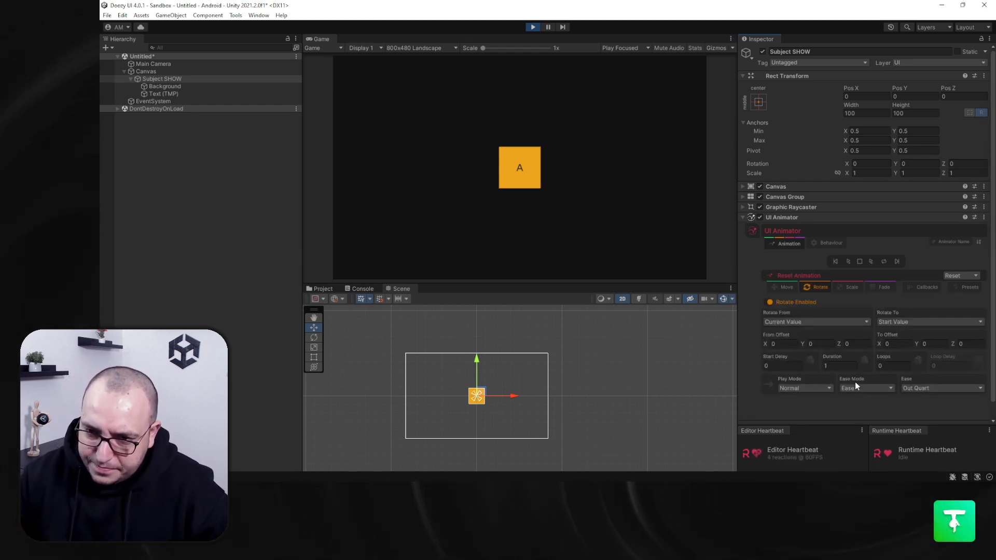
click(850, 368)
text(0.2)
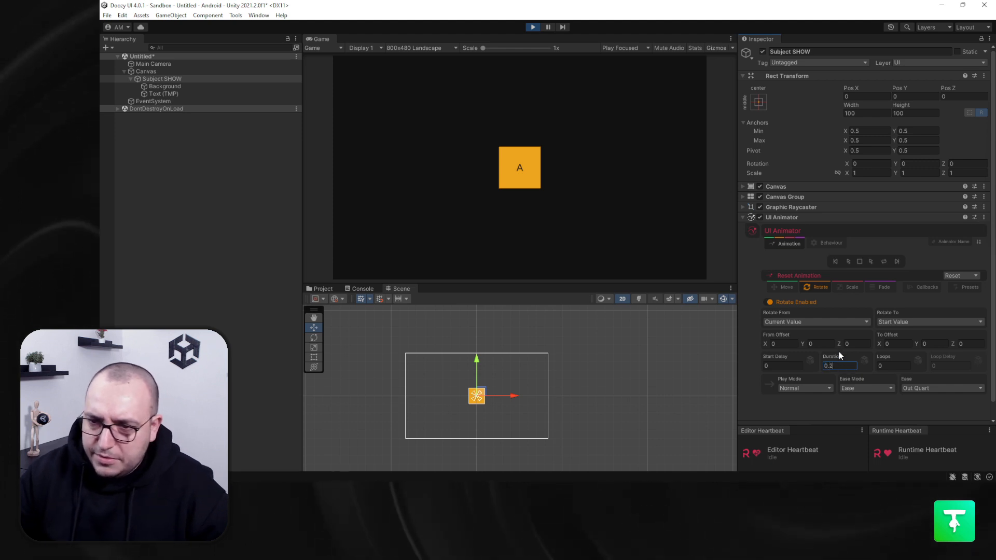
Show the Move settings, move Subject SHOW to the canvas's upper-right area and play the Reset animation.
click(783, 287)
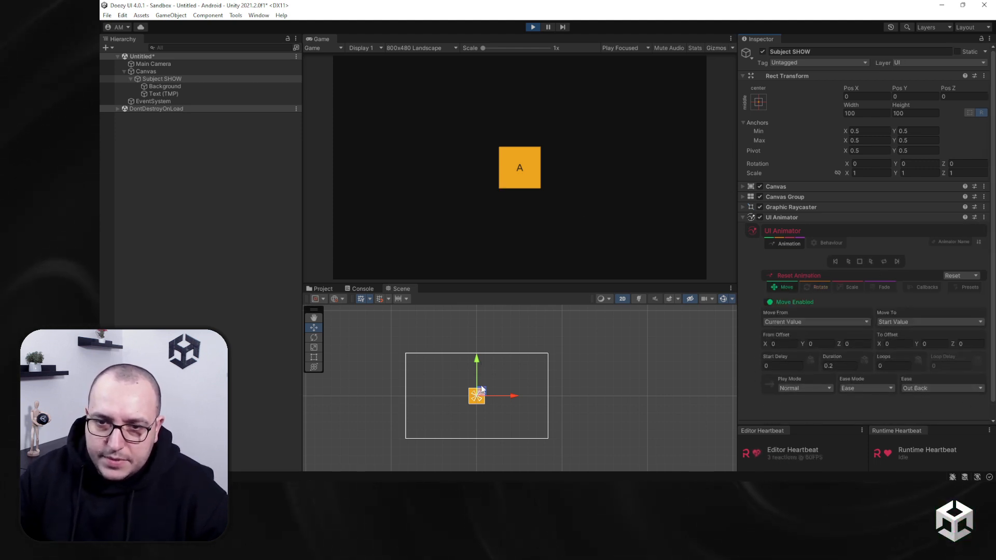
drag(482, 398, 533, 373)
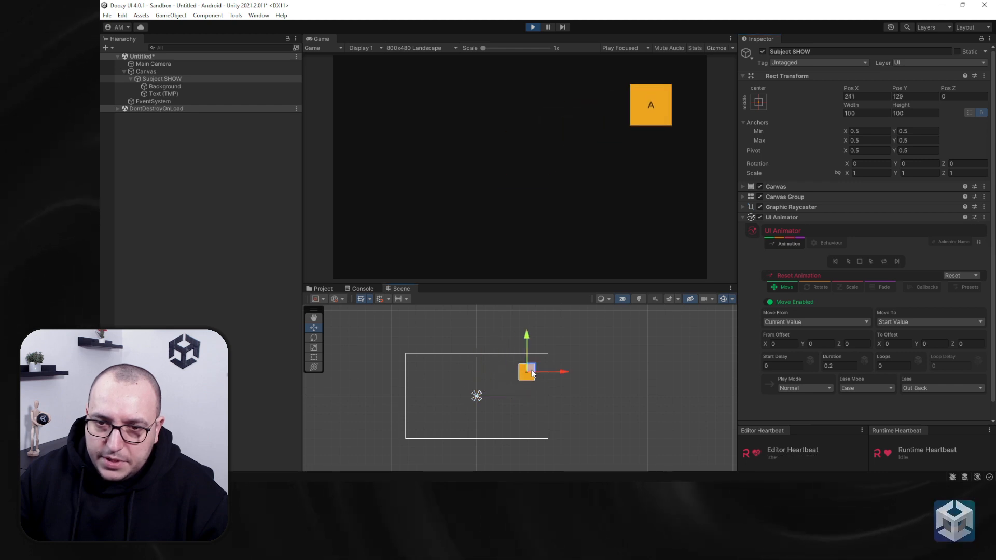
click(849, 261)
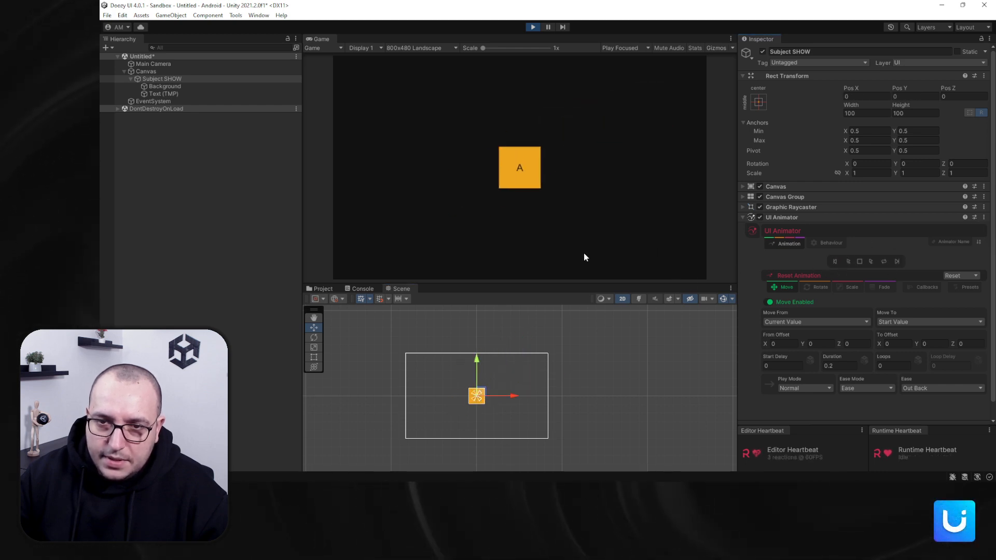
Set the Move duration to 2 seconds and replay the Reset animation from the canvas's upper-right area.
click(835, 365)
text(2)
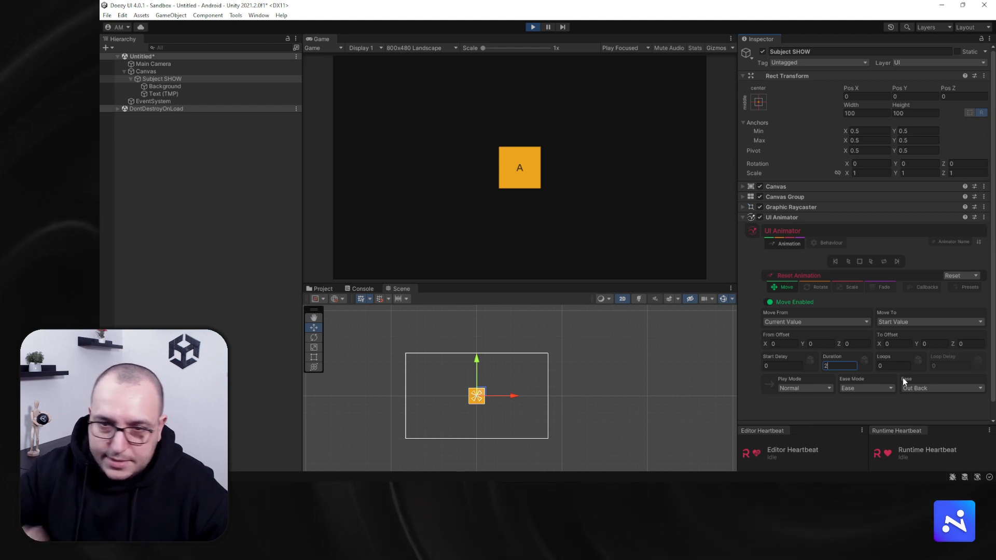
drag(482, 396, 536, 373)
click(848, 261)
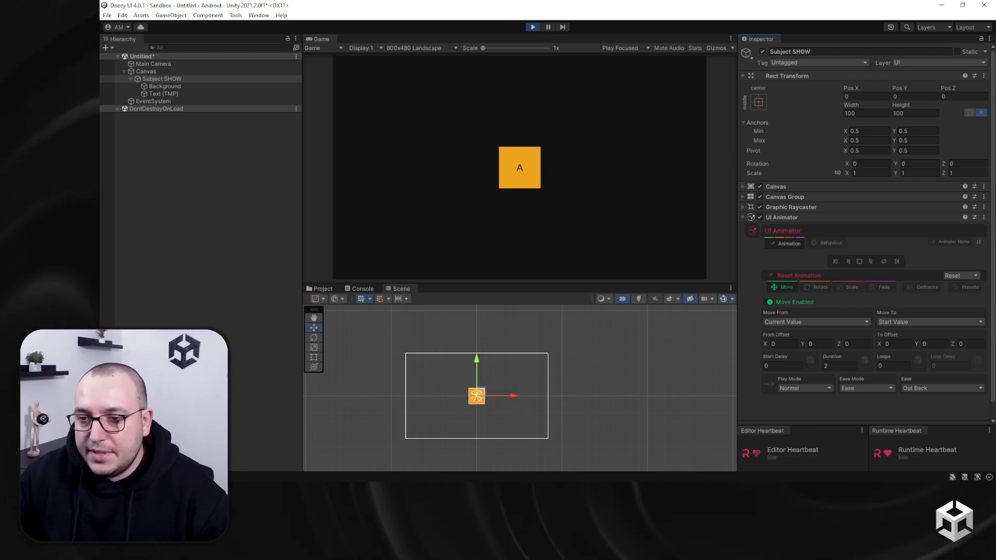
Set the Move ease to Out Expo and replay the Reset animation from the canvas's upper-right area.
click(945, 389)
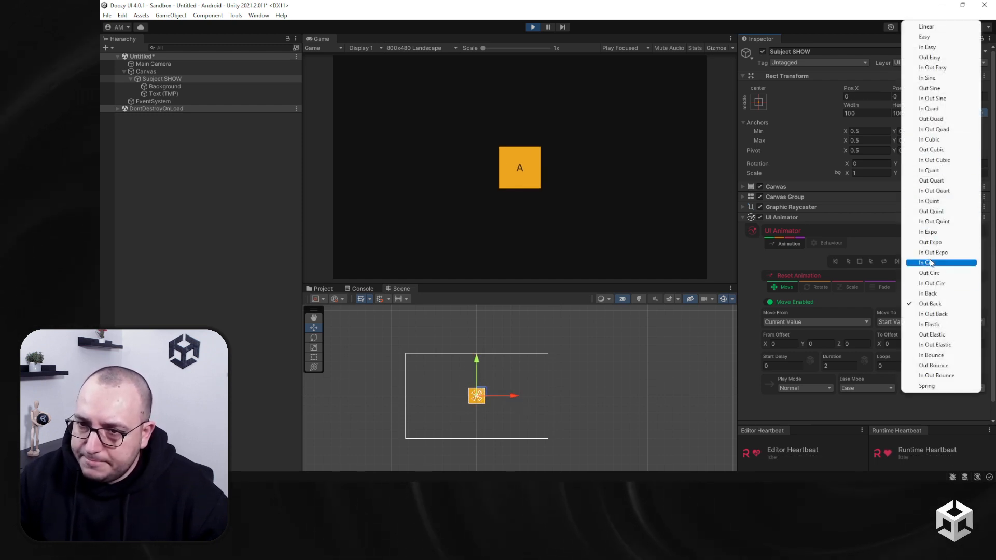
click(930, 243)
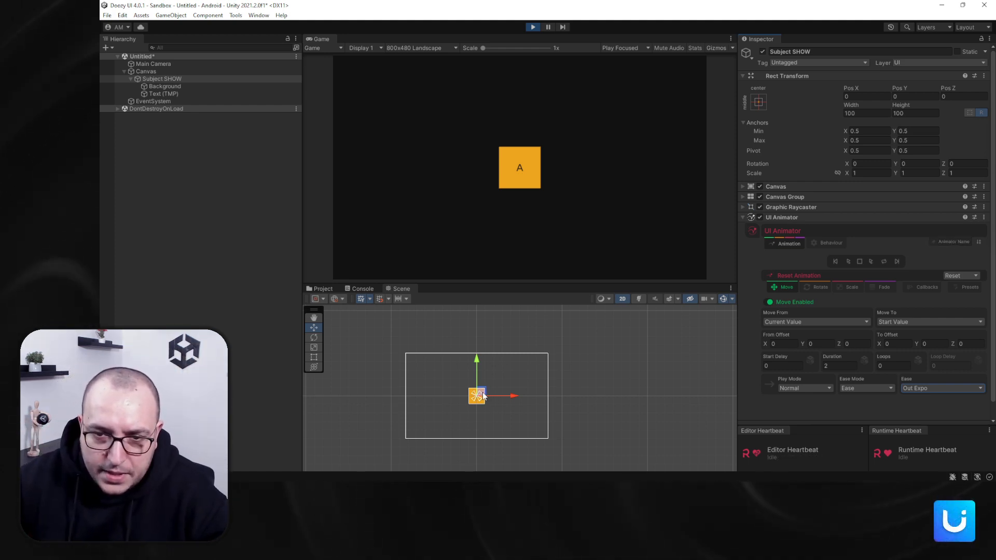
drag(483, 397, 532, 370)
click(847, 262)
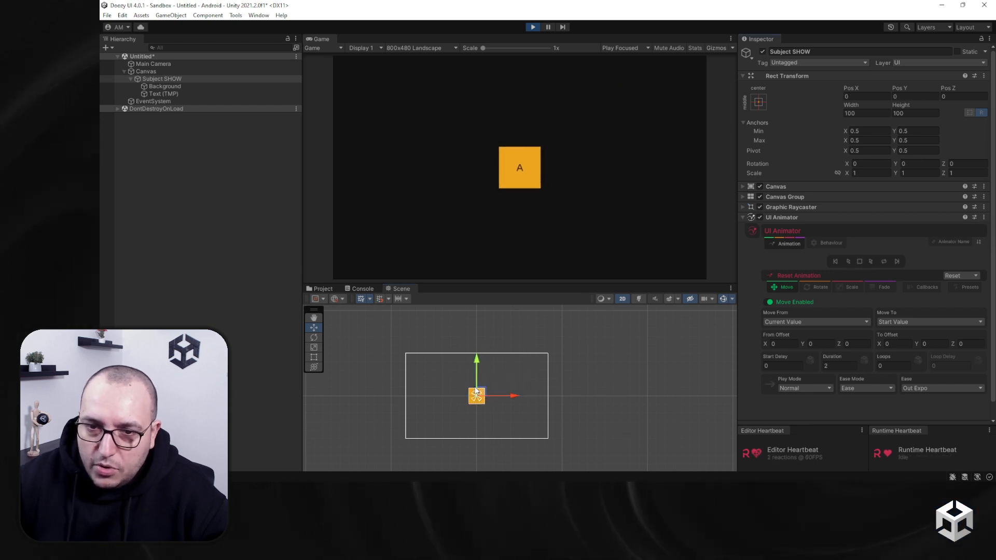
Set the Move ease to In Expo and preview the Reset animation.
click(932, 388)
click(934, 229)
click(859, 262)
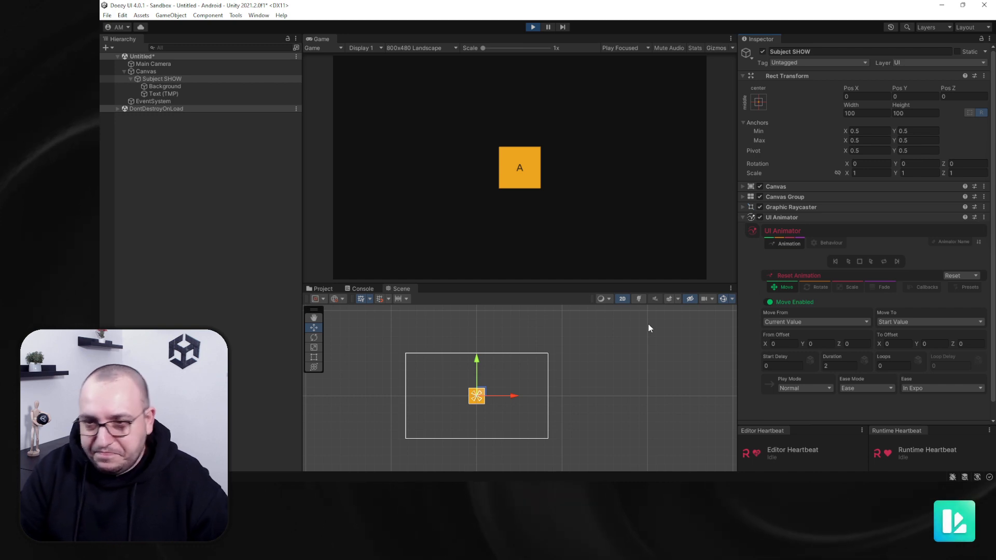
Load preset 14 from the Organic category for the Reset animation and review its Move, Rotate, Scale and Fade settings.
click(954, 288)
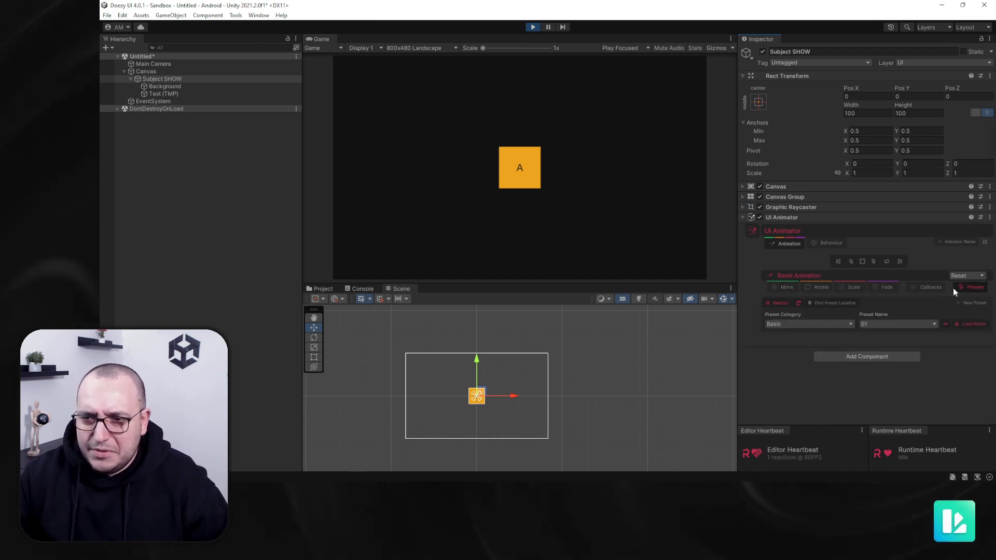
click(822, 324)
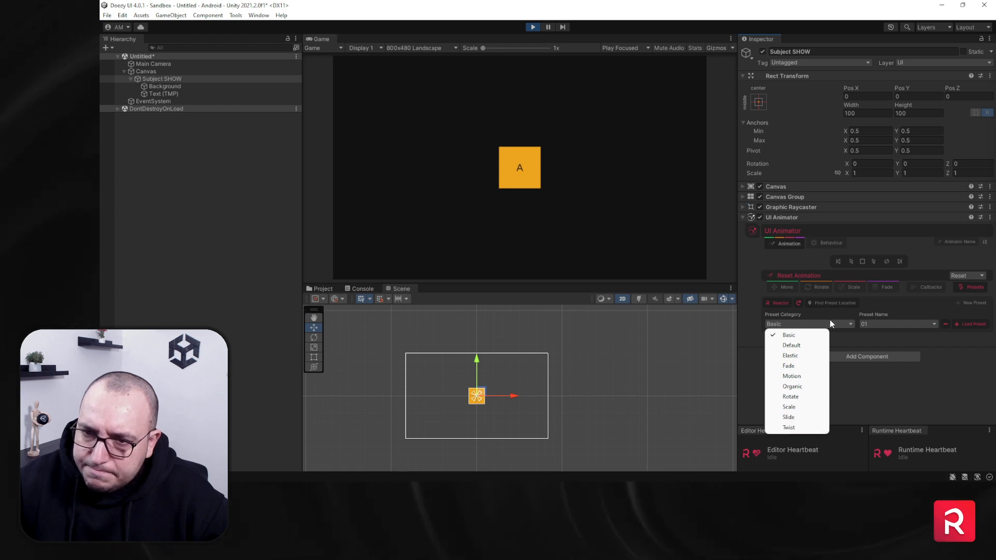
click(799, 387)
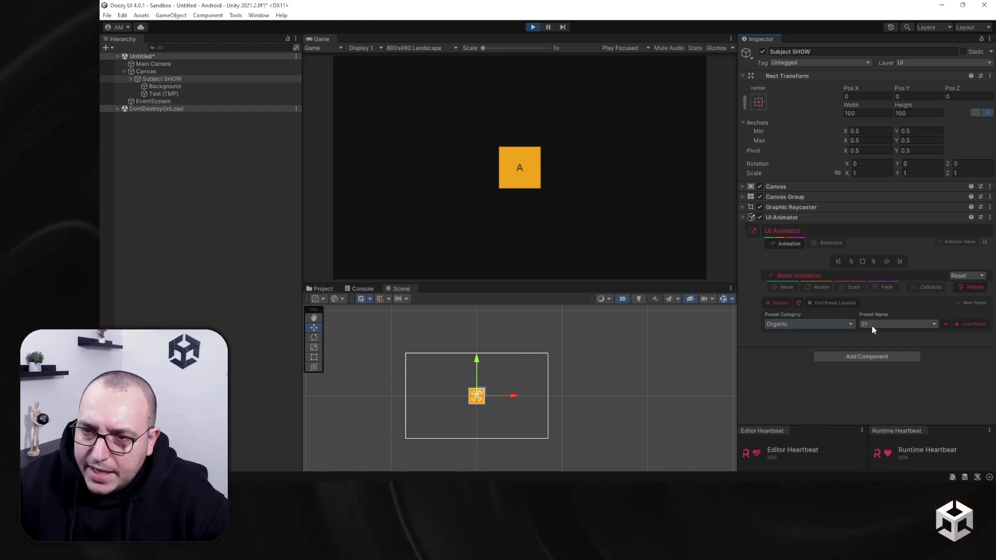
click(873, 326)
click(882, 207)
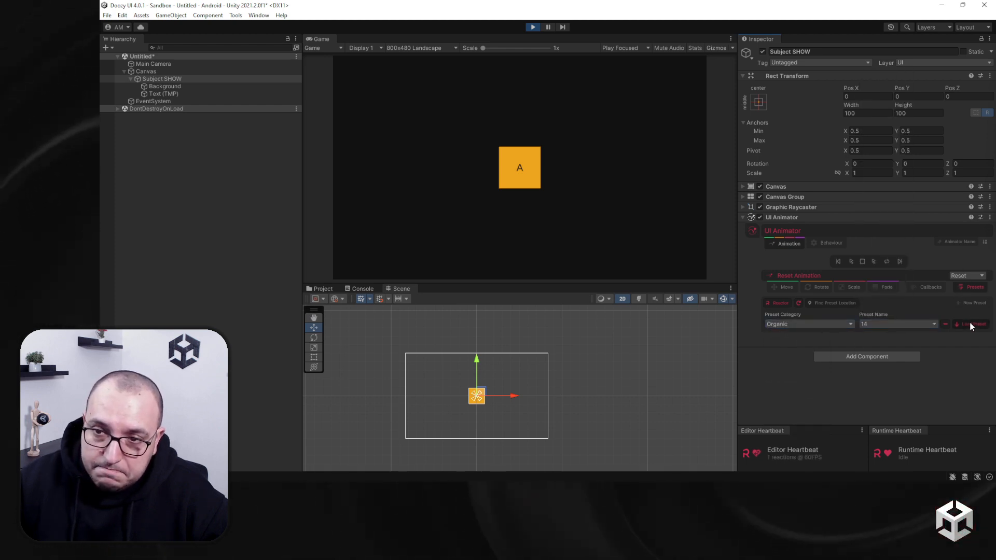
click(971, 324)
click(783, 287)
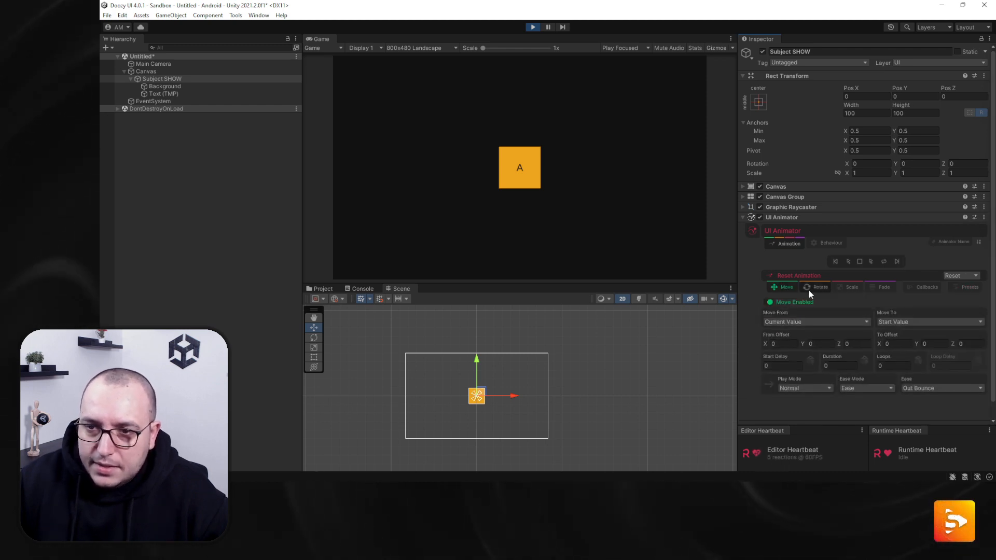
click(820, 288)
click(848, 288)
click(879, 288)
click(786, 287)
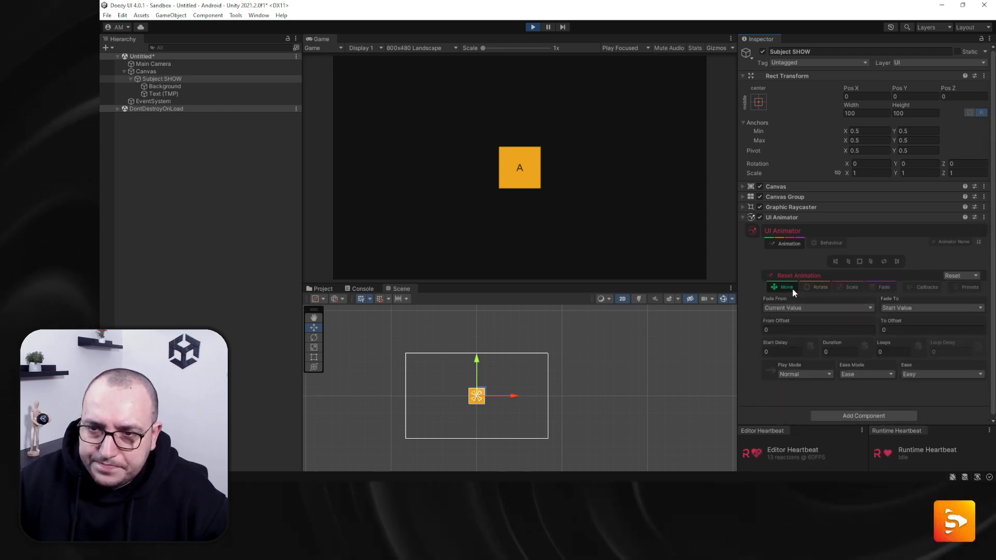
Move Subject SHOW to about X 361, Y 135 on the canvas and preview the Reset animation.
drag(485, 394, 546, 370)
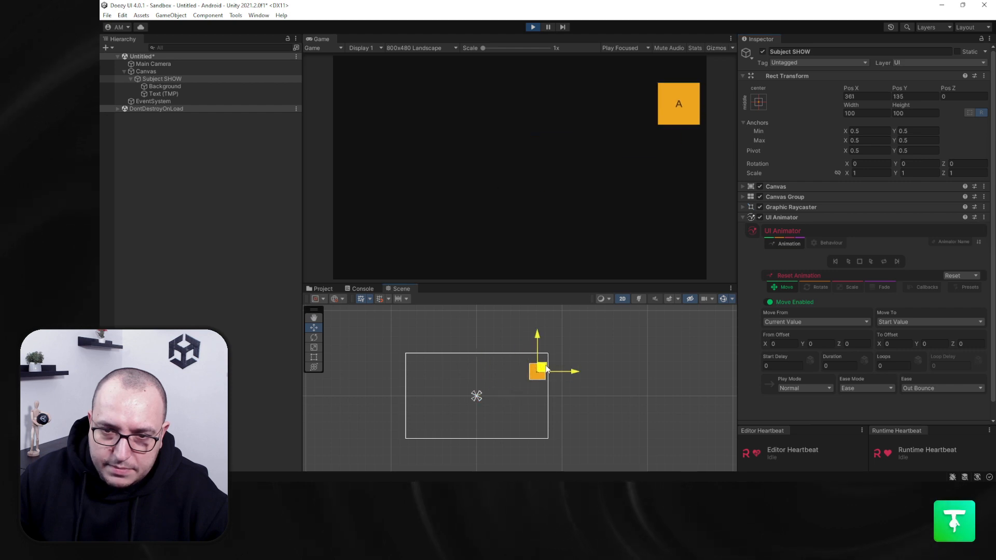
click(847, 262)
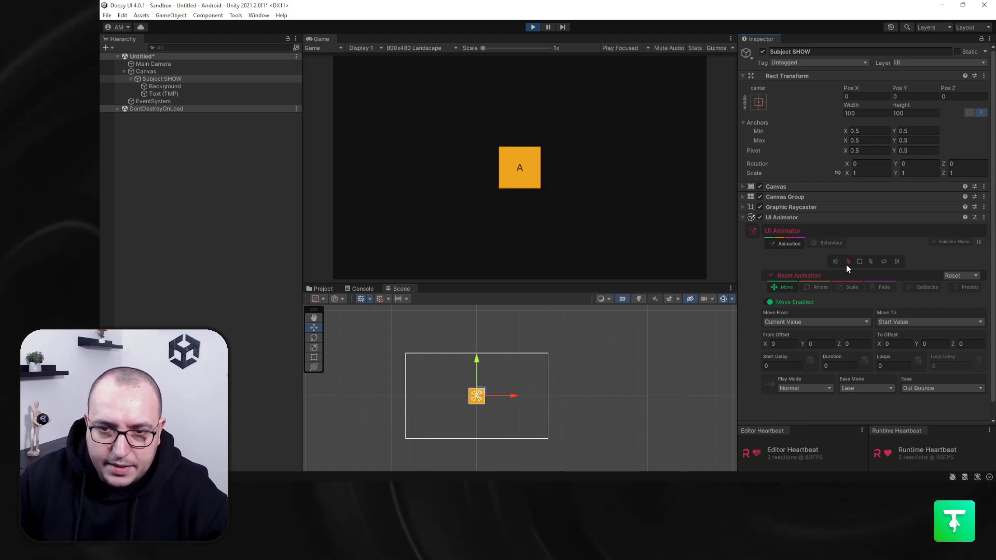
Displace Subject SHOW to about X 420, Y 244 with Z rotation 64.4, X and Y scale 2 and alpha 0.2, and preview the Reset animation.
drag(482, 393, 548, 354)
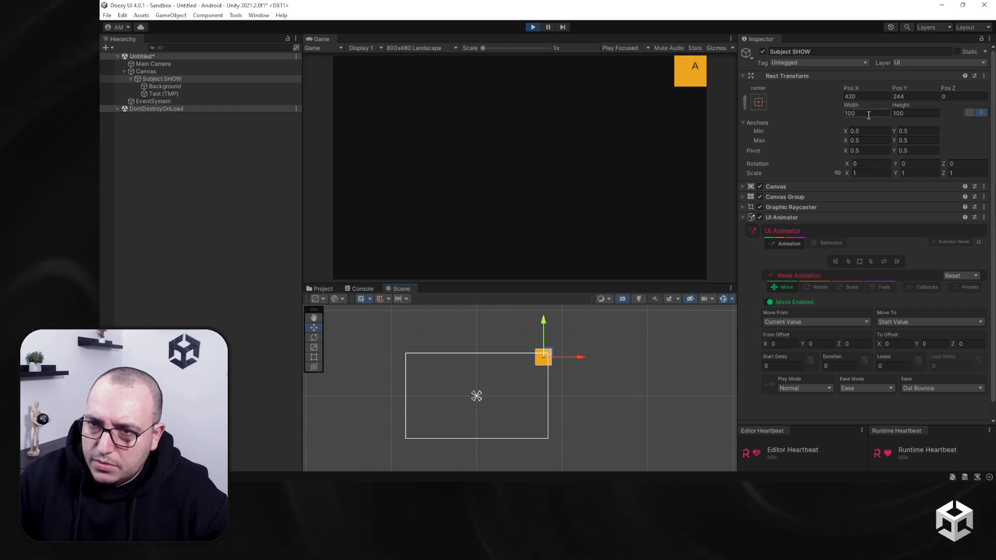
drag(944, 166, 175, 222)
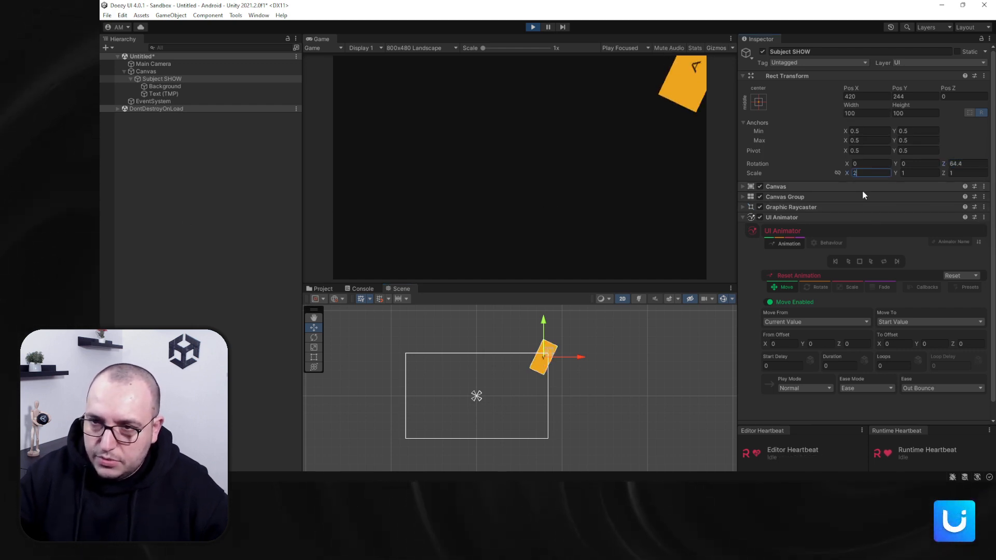
text(2)
key(Tab)
text(2)
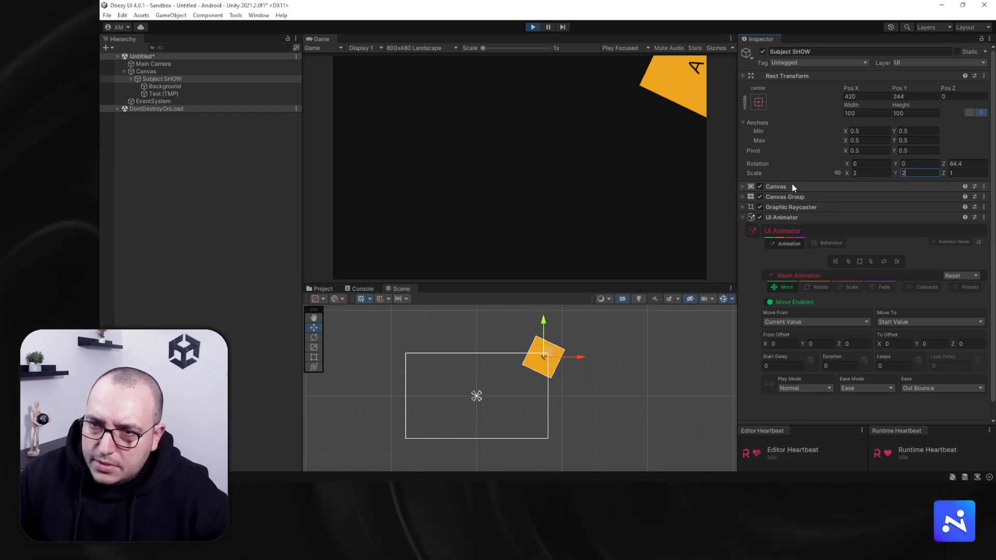
click(802, 197)
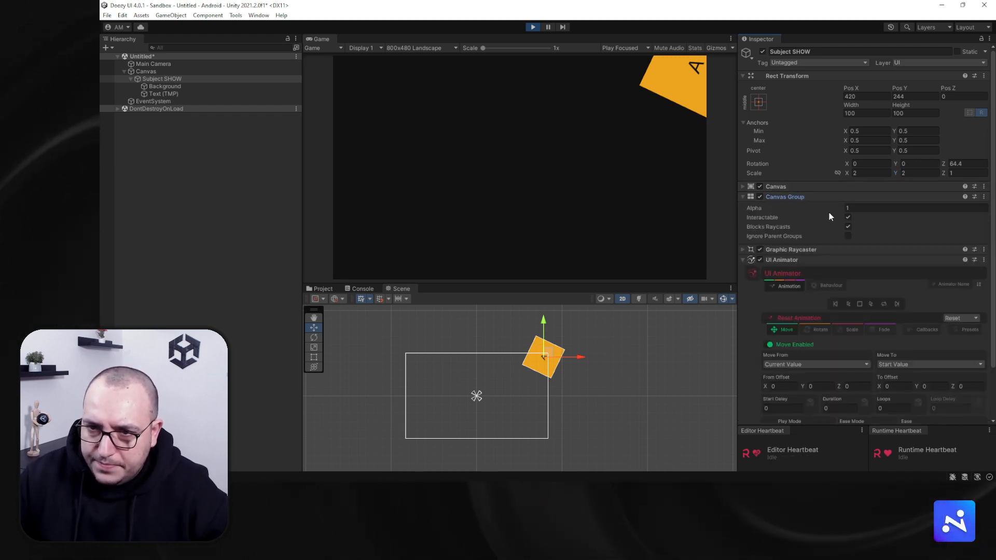
drag(832, 207, 846, 177)
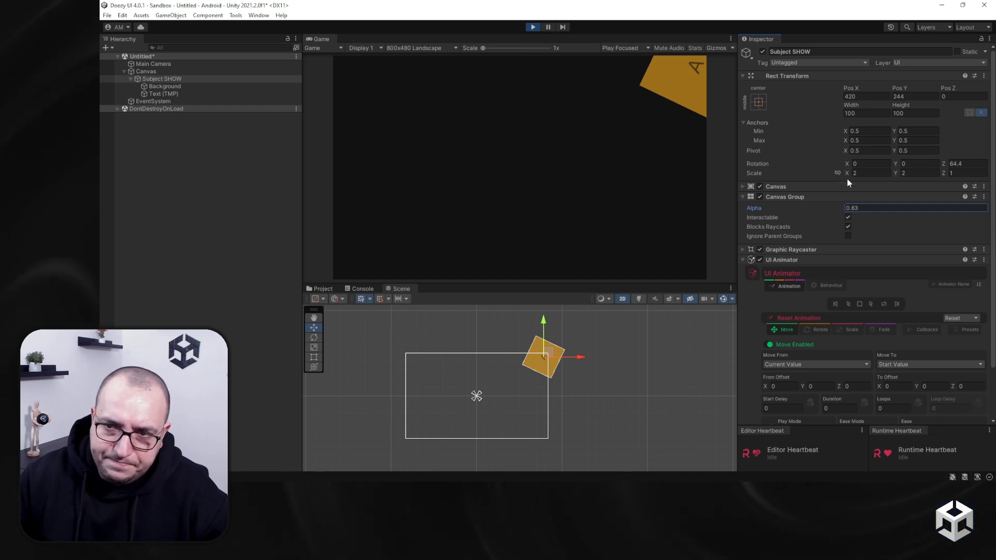
text(0.2)
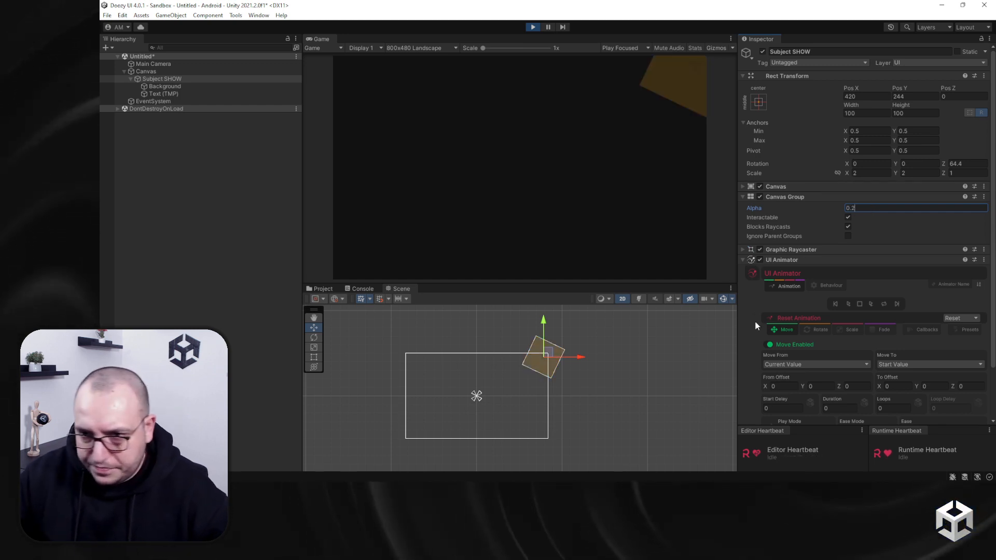
click(848, 304)
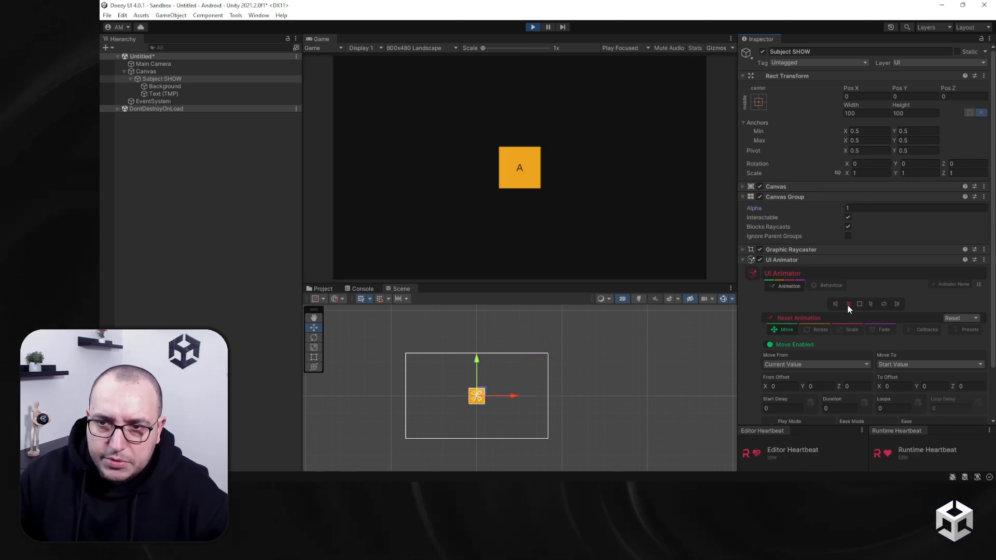
Move Subject SHOW to about X 294, Y 129, set the Move duration to 0.4 and preview the Reset animation.
drag(469, 390, 531, 375)
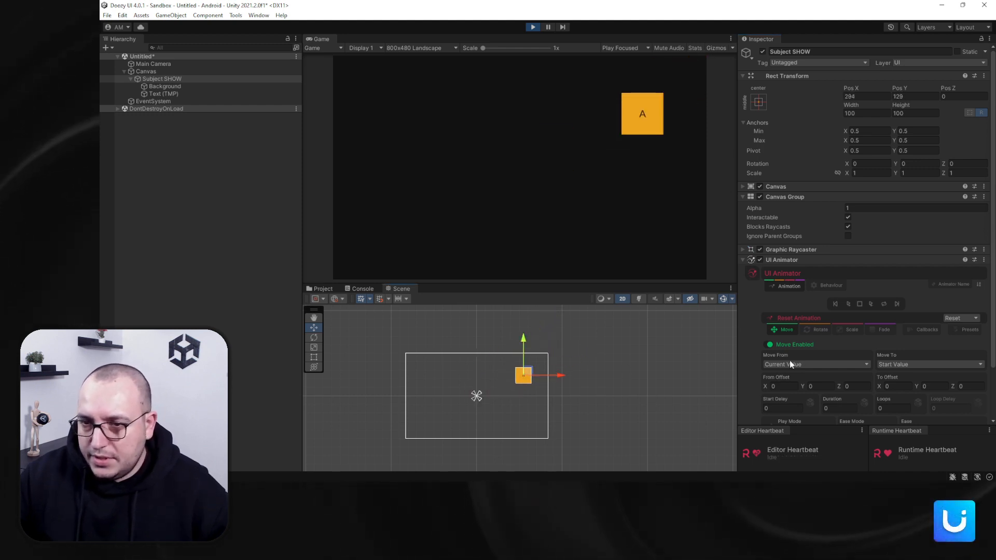
scroll(785, 350, down, 2)
click(838, 358)
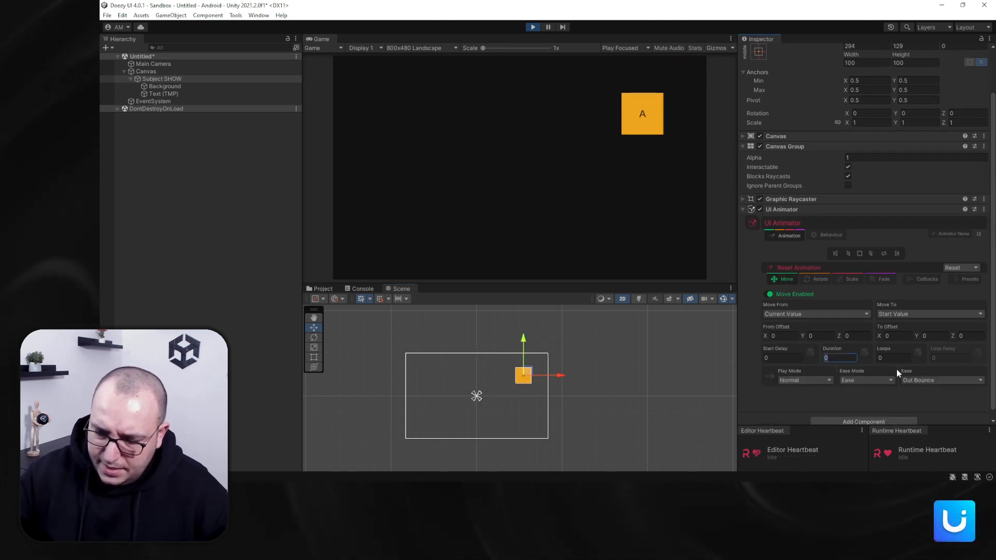
text(0.4)
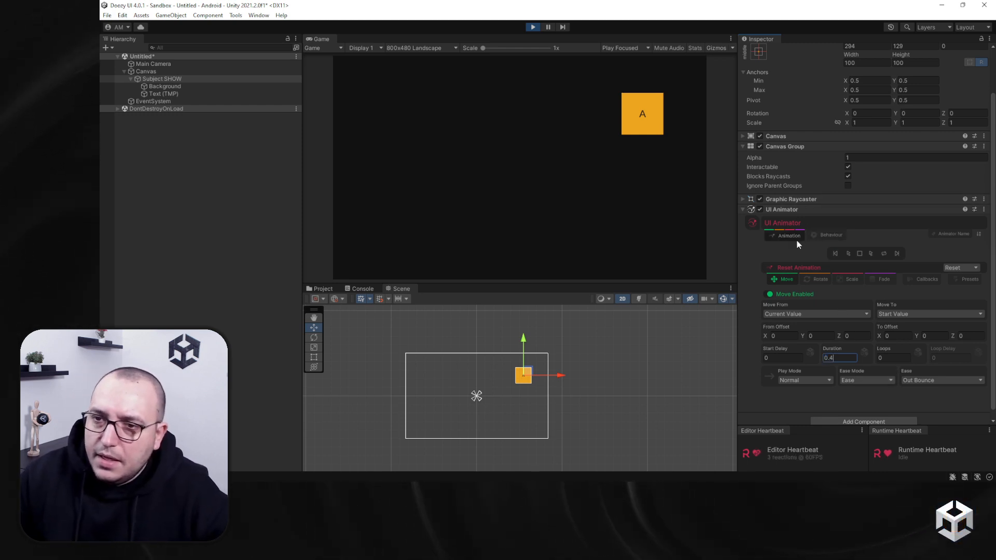
click(848, 254)
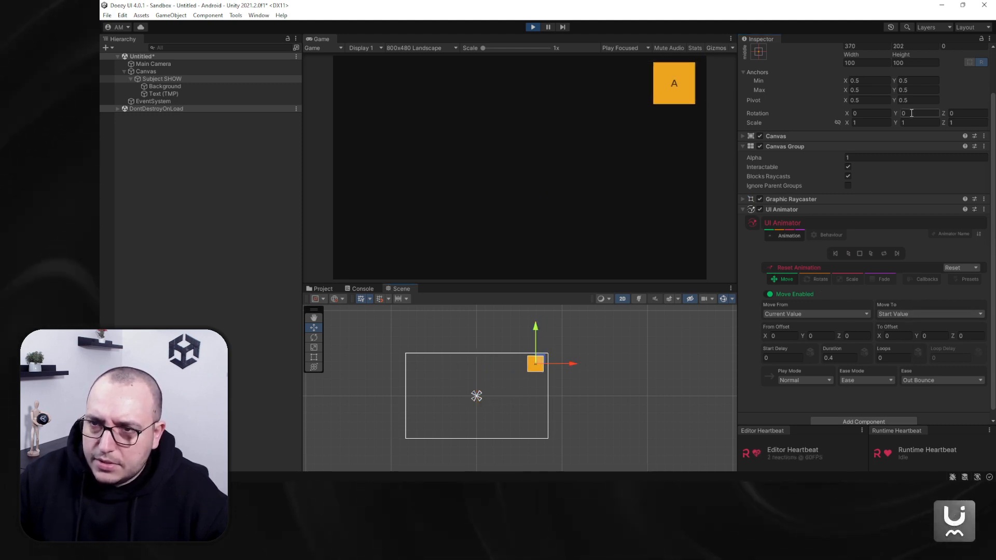
Distort Subject SHOW with Z rotation 43.83, scale X 0.49 and Y 3.19, and alpha 0.28, and preview the Reset animation.
drag(333, 127, 809, 123)
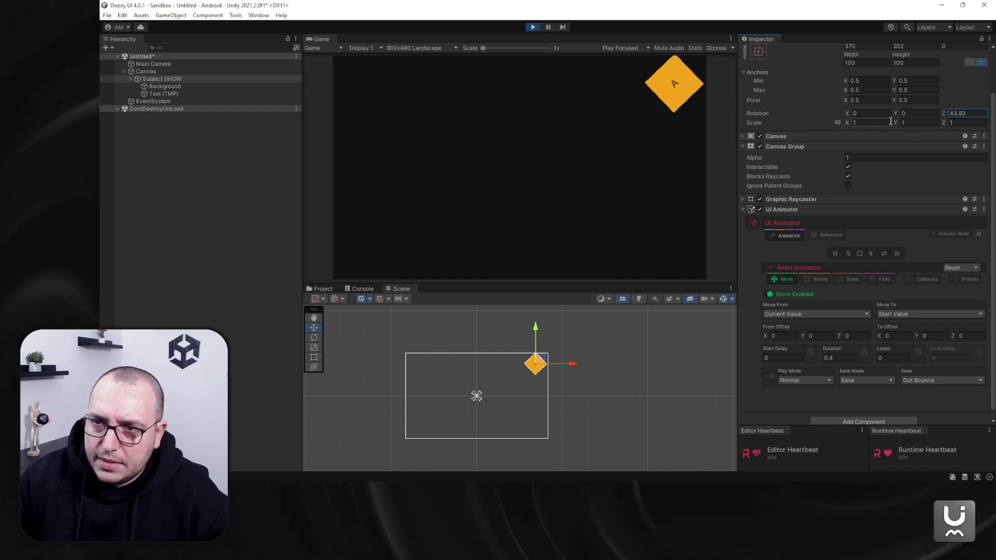
drag(899, 123, 830, 123)
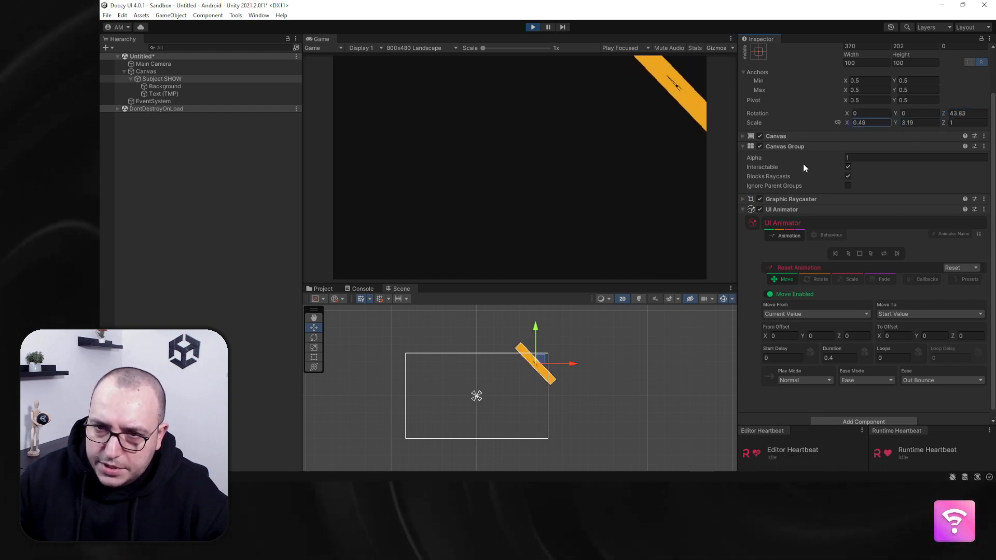
drag(841, 157, 824, 157)
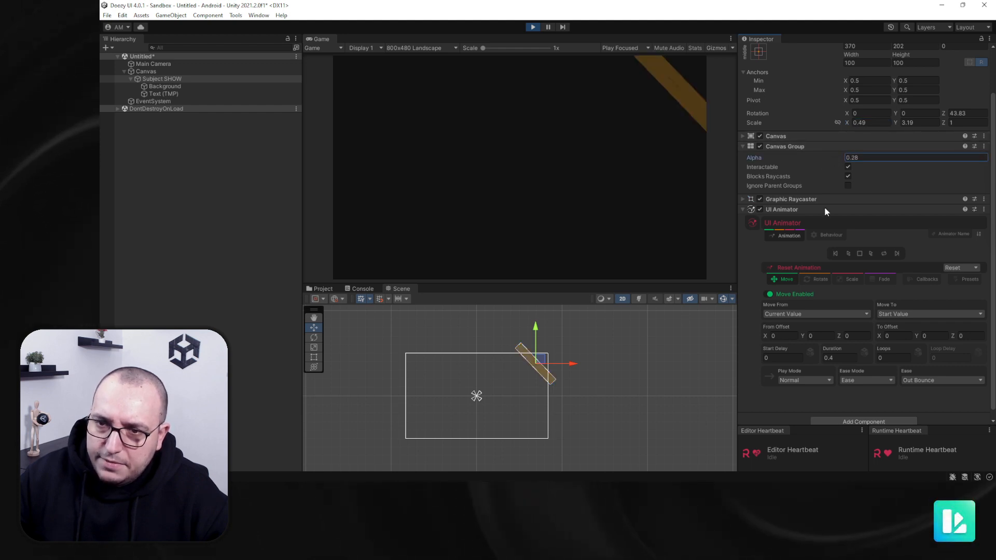
click(841, 256)
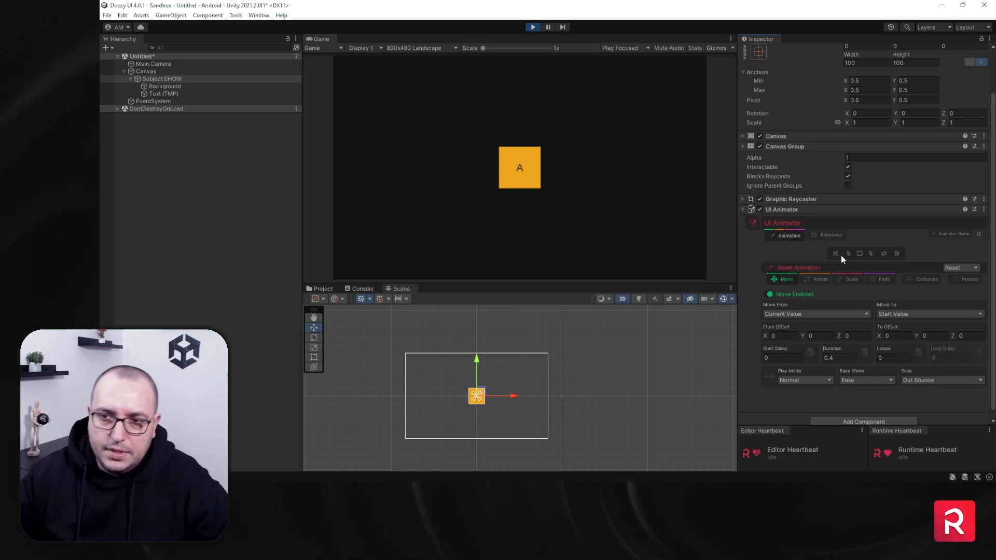
Exit Play mode and load the Default preset for the Custom animation type, showing its Move settings.
click(533, 26)
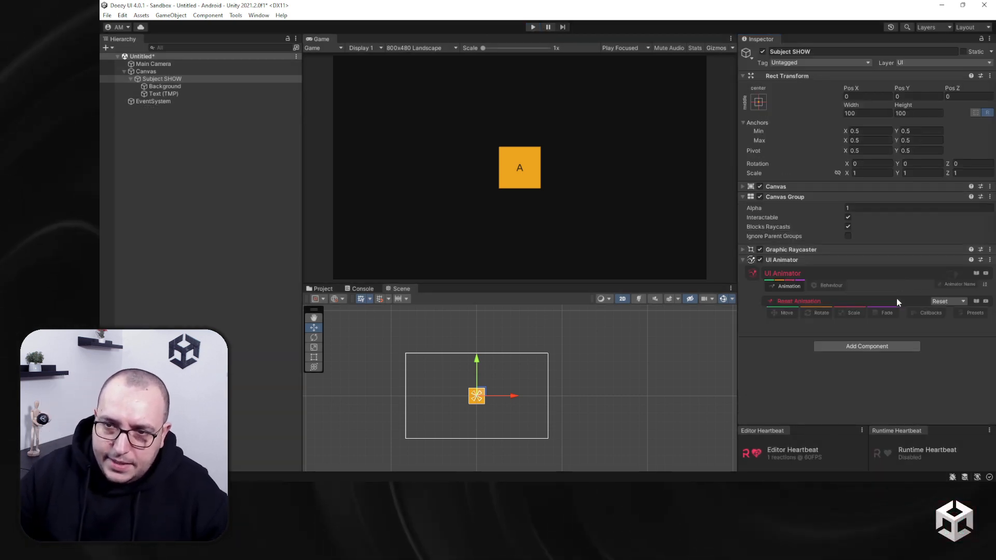
click(947, 300)
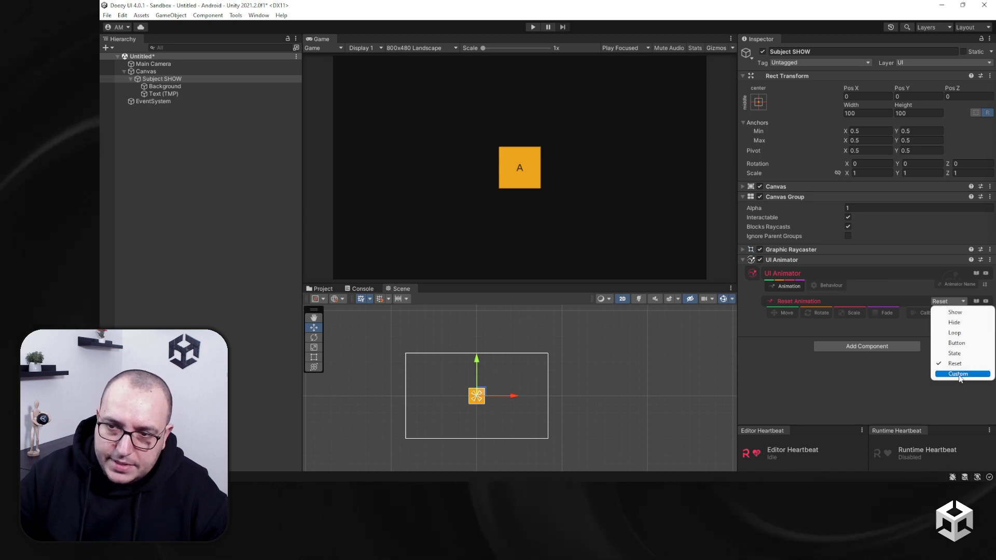
click(958, 374)
click(960, 312)
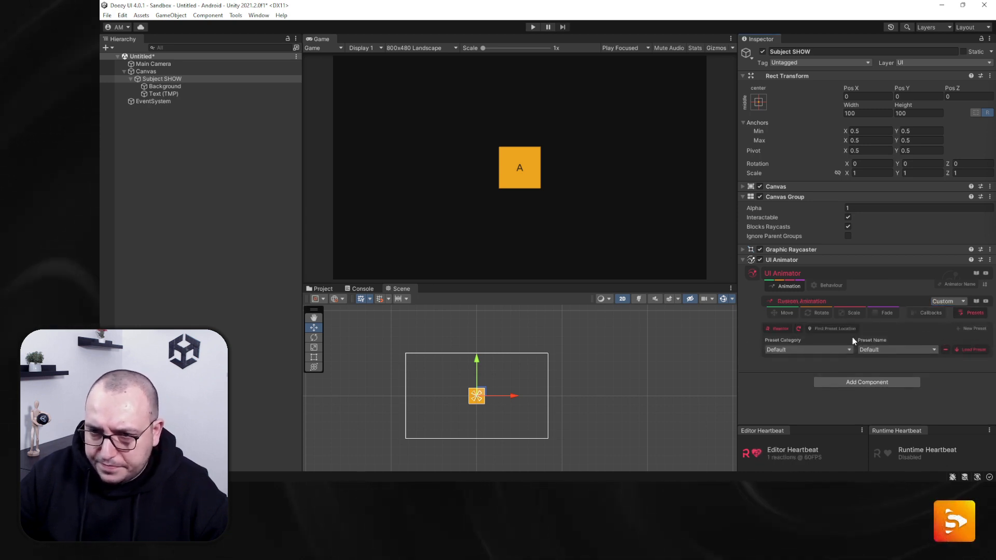
click(972, 350)
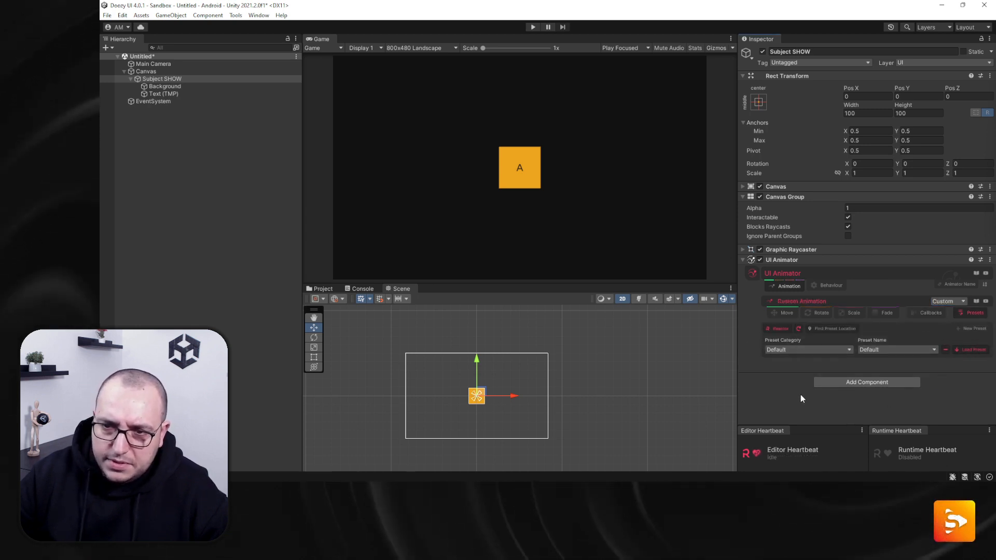
scroll(804, 332, down, 3)
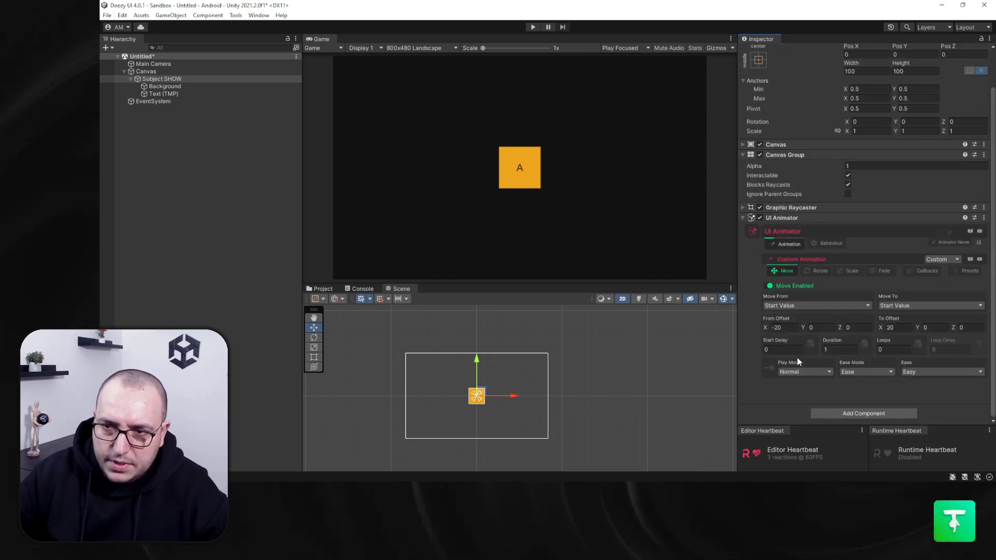
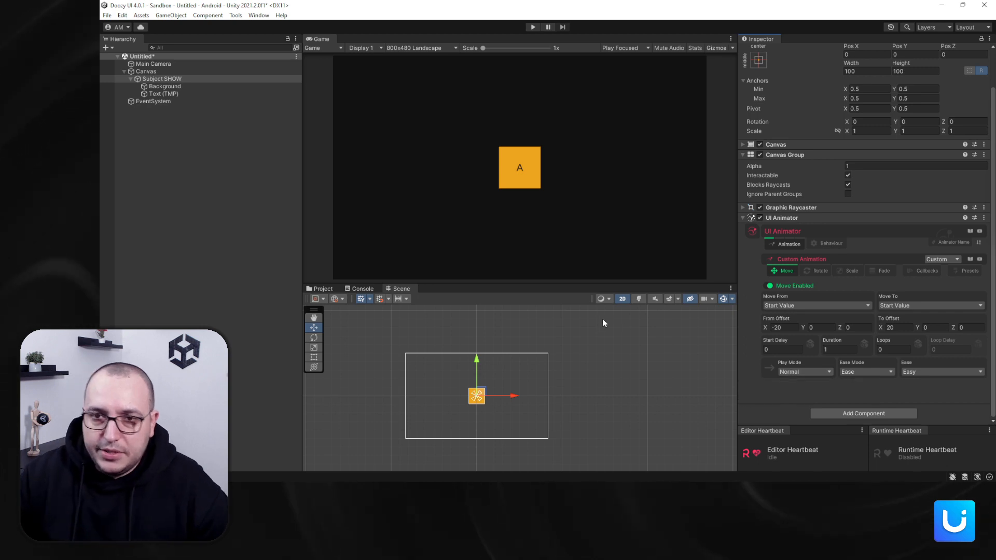
Add a UI Image as a child of the Canvas.
click(148, 71)
right_click(151, 71)
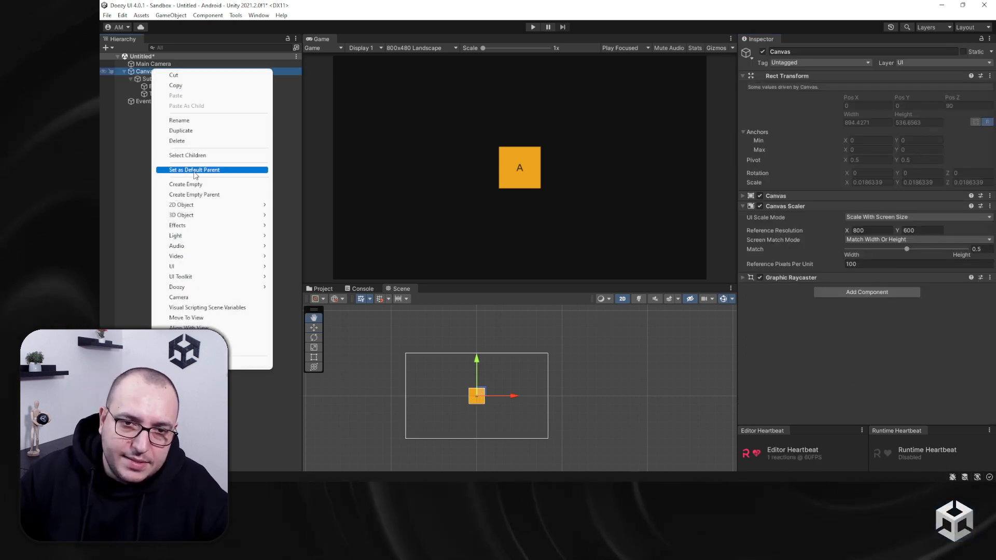
mouse_move(217, 266)
click(305, 275)
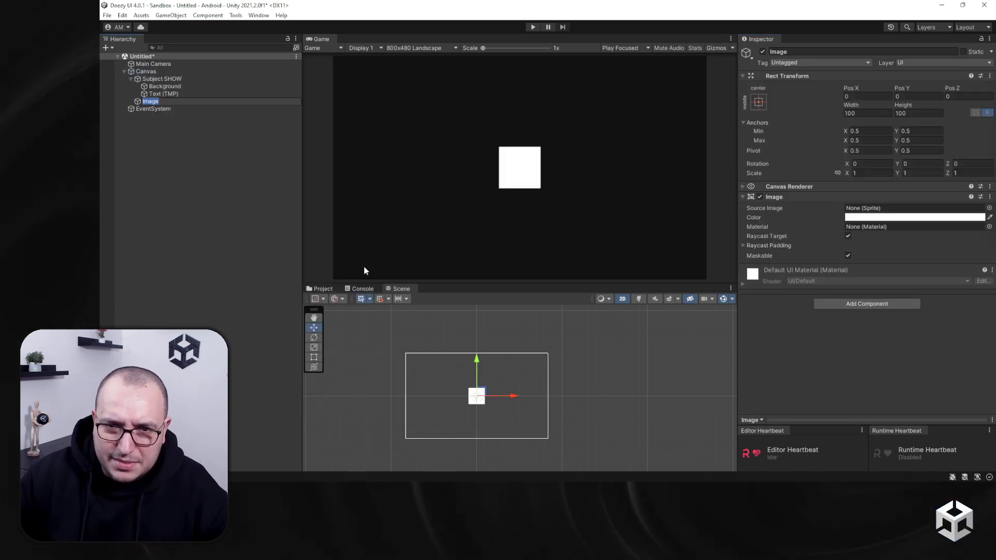
click(176, 130)
Rename the new Image object as Container.
click(159, 101)
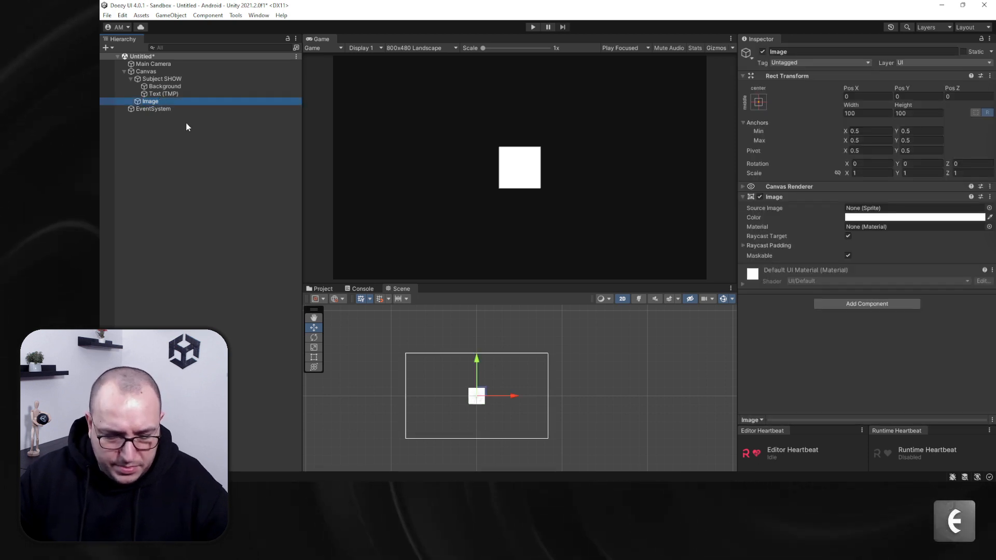
key(F2)
text(conta)
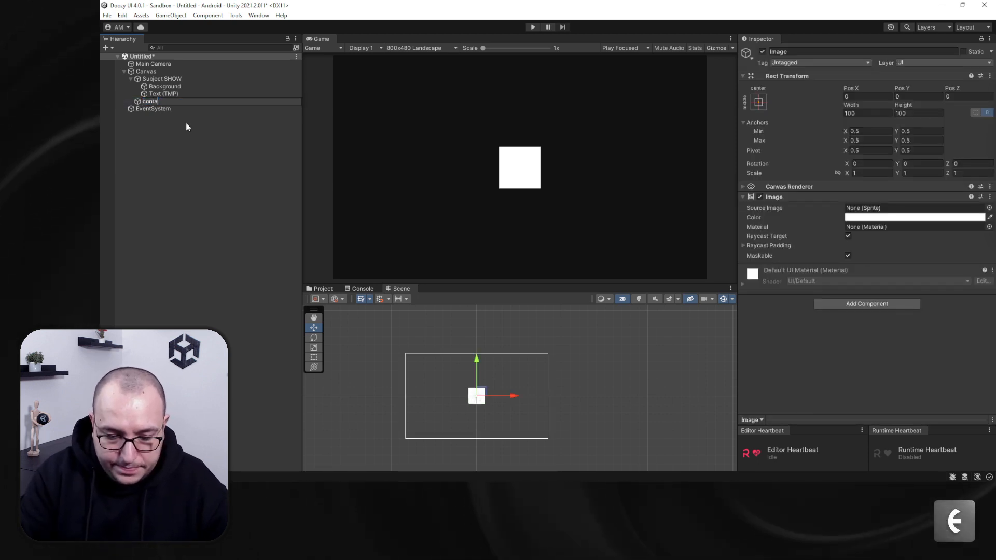
text(iner)
key(Return)
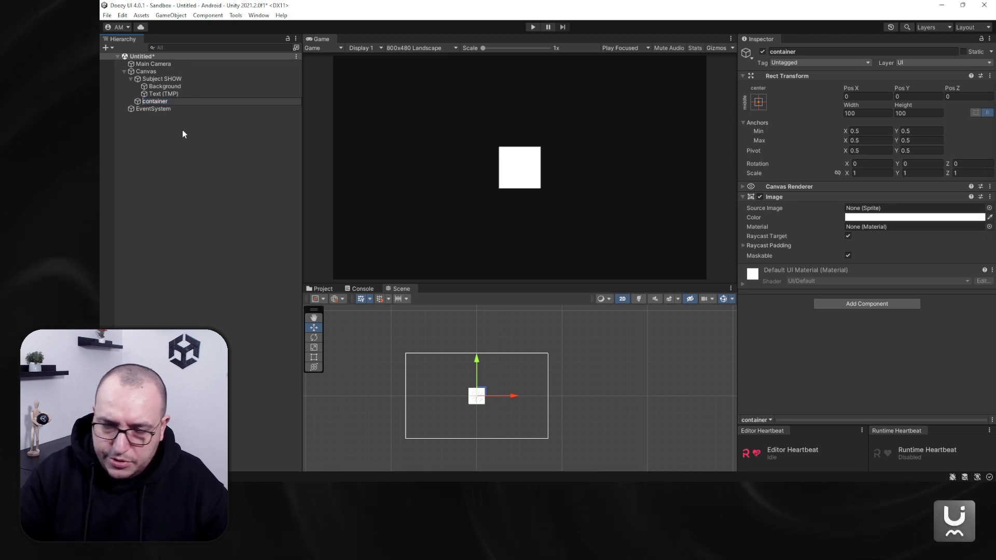
key(Delete)
text(C)
key(Return)
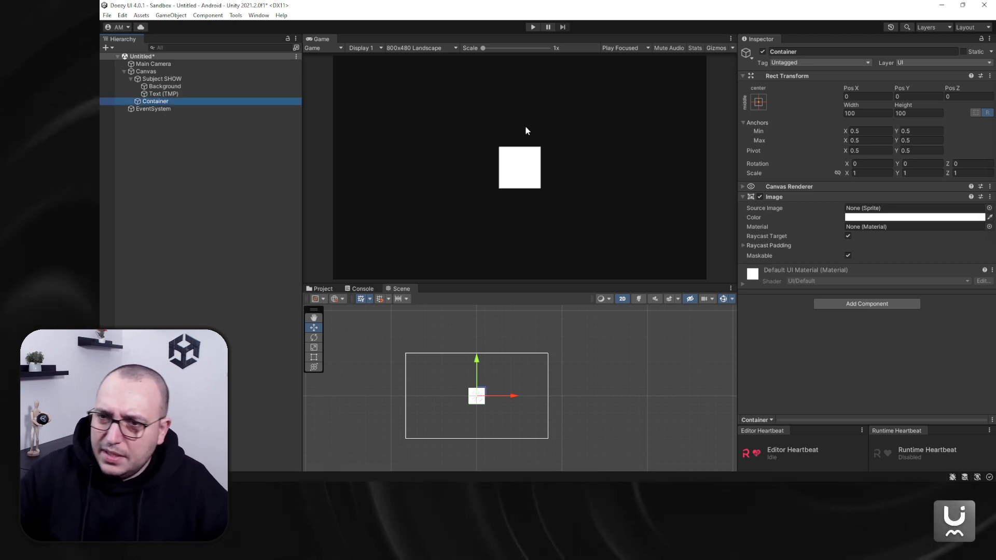
Set the alpha of the Container's image color to 13.
click(882, 217)
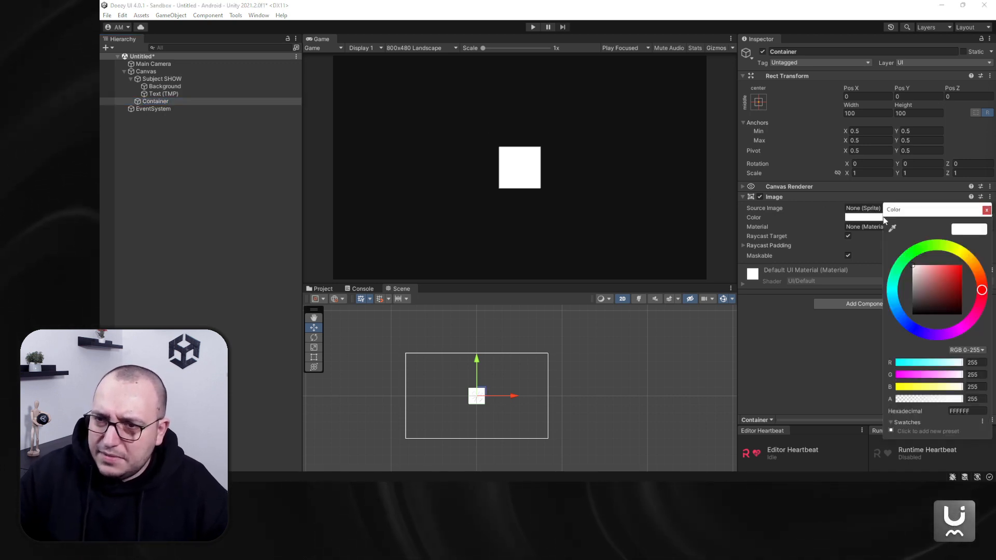
click(975, 399)
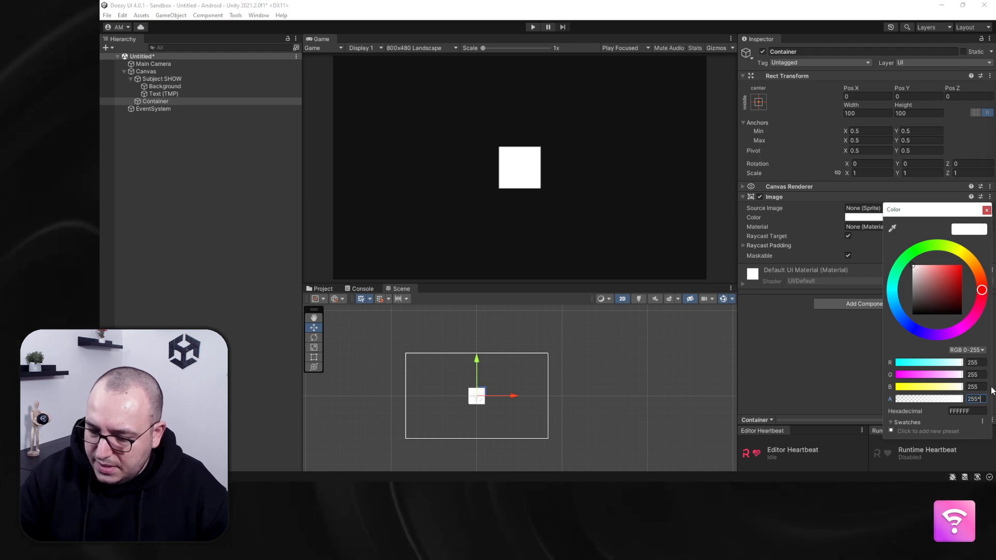
text(13)
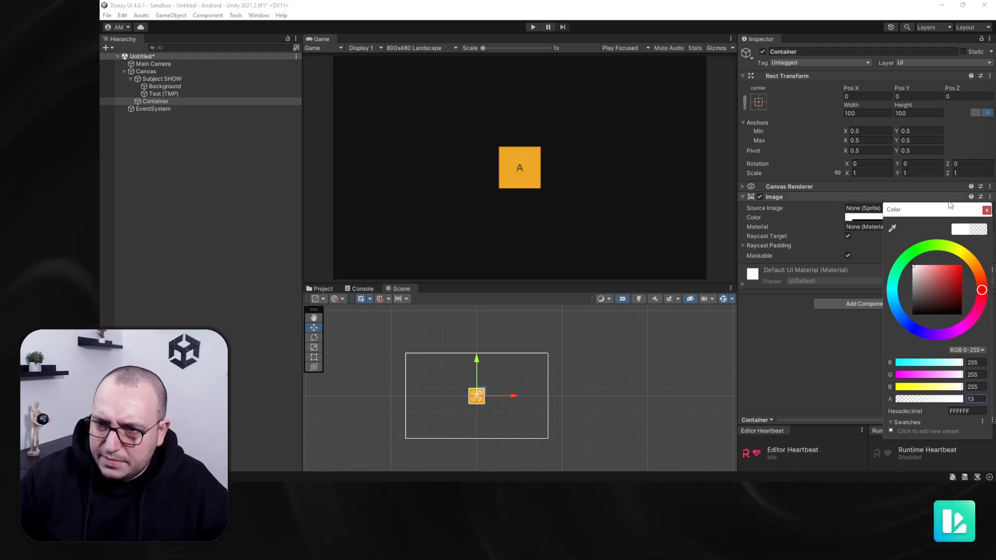
click(989, 210)
Set the Container's width and height to 300.
click(863, 114)
text(300)
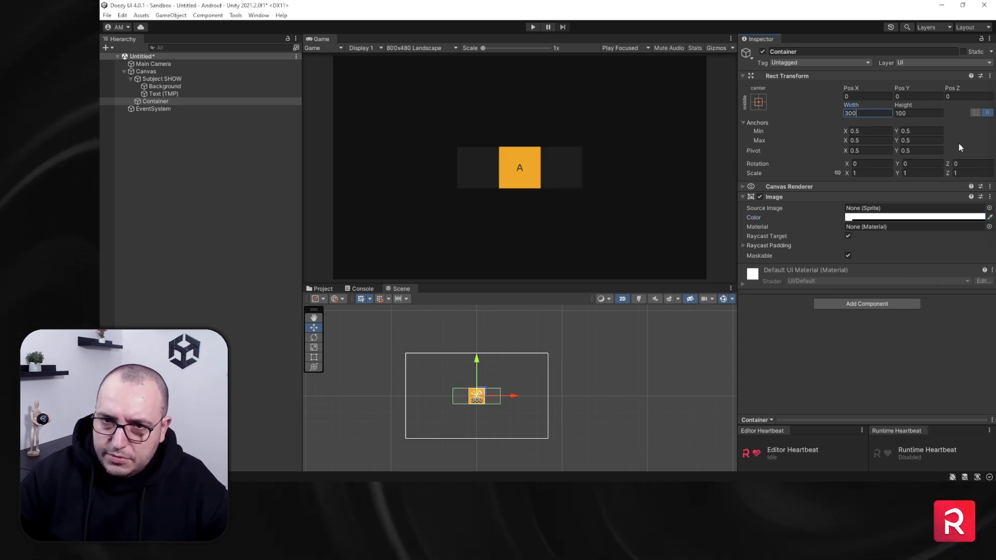
key(Tab)
text(300)
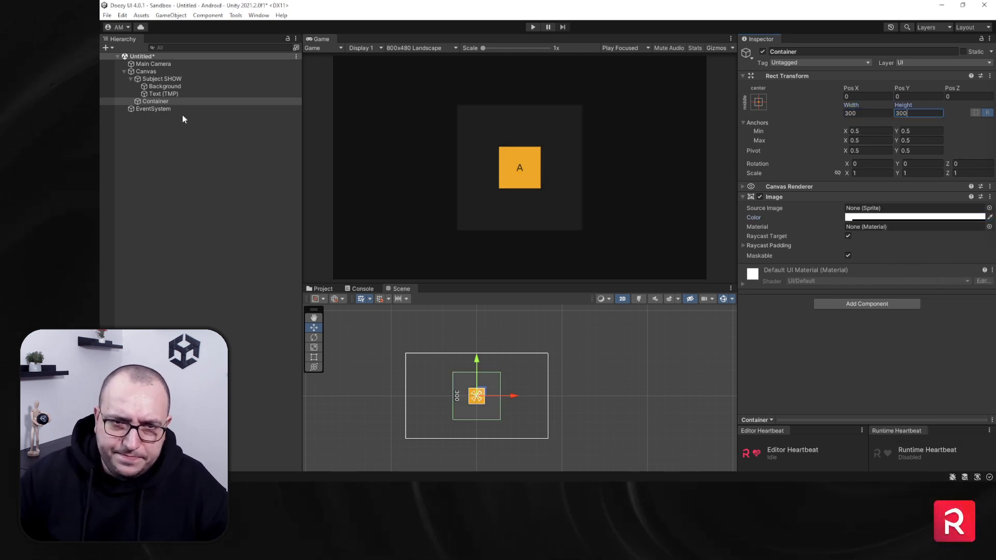
Rename the Subject SHOW object as Subject and make it a child of Container.
click(169, 79)
key(Left)
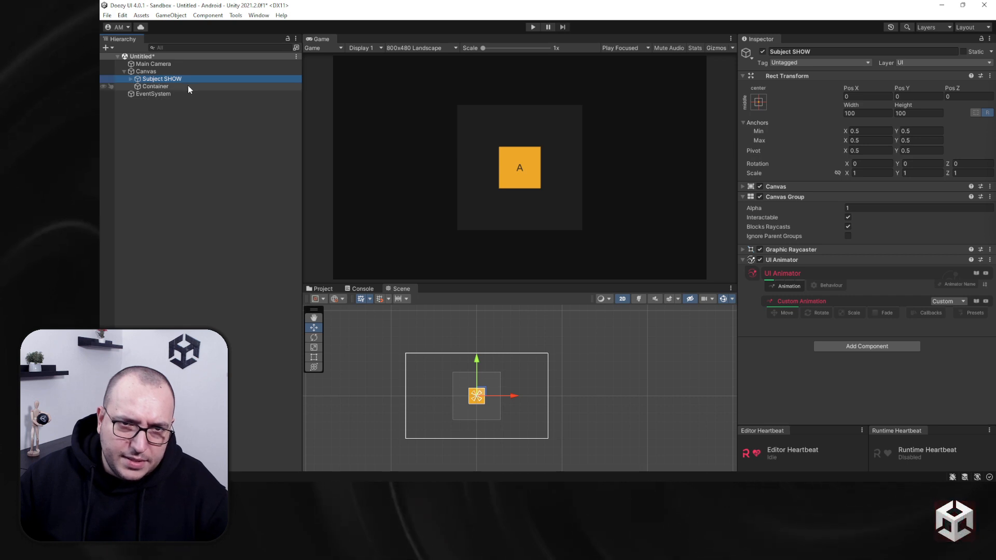
key(F2)
double_click(174, 79)
key(BackSpace)
key(BackSpace)
key(Return)
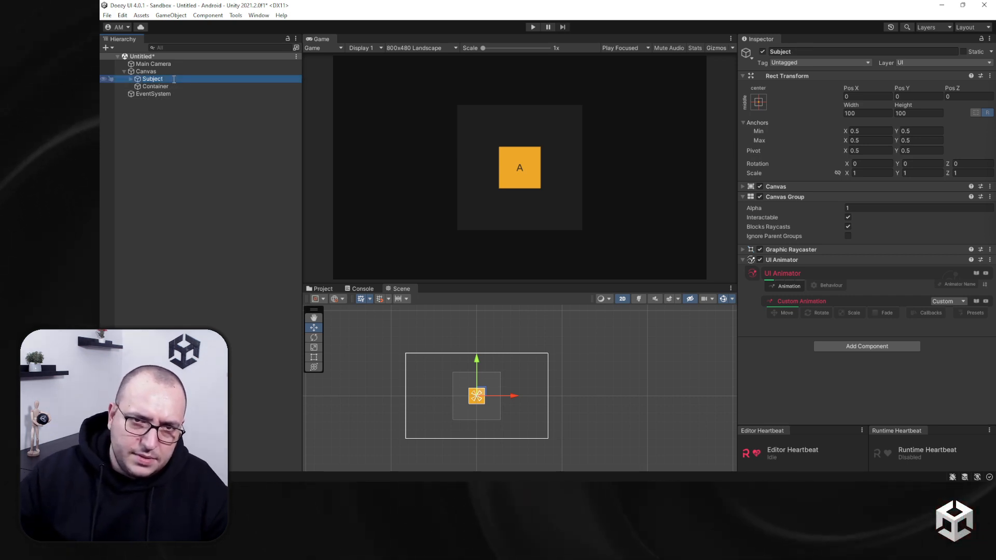
drag(161, 89, 162, 88)
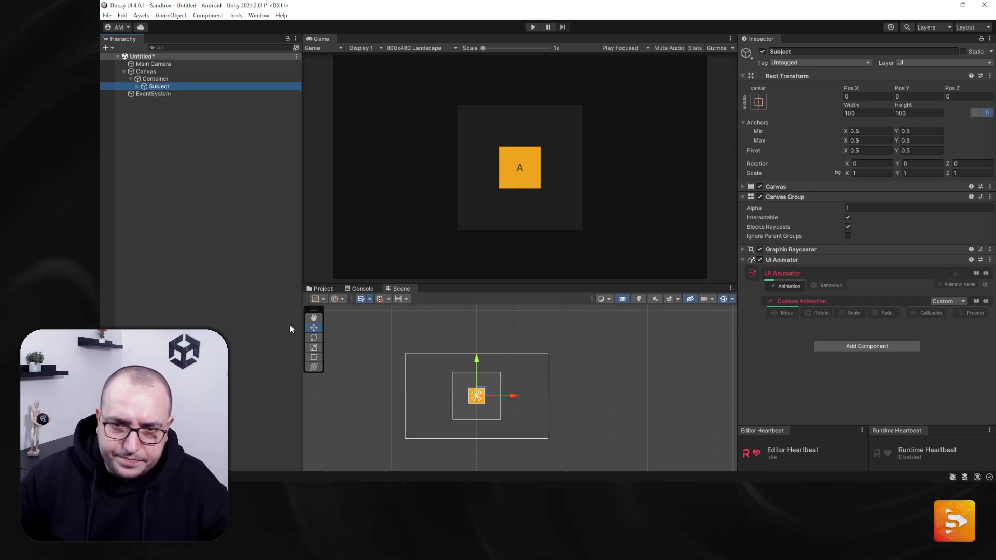
Set Subject's UI Animator to the Show animation type and load the Default preset from the Default category, checking its Move settings.
click(949, 303)
click(939, 313)
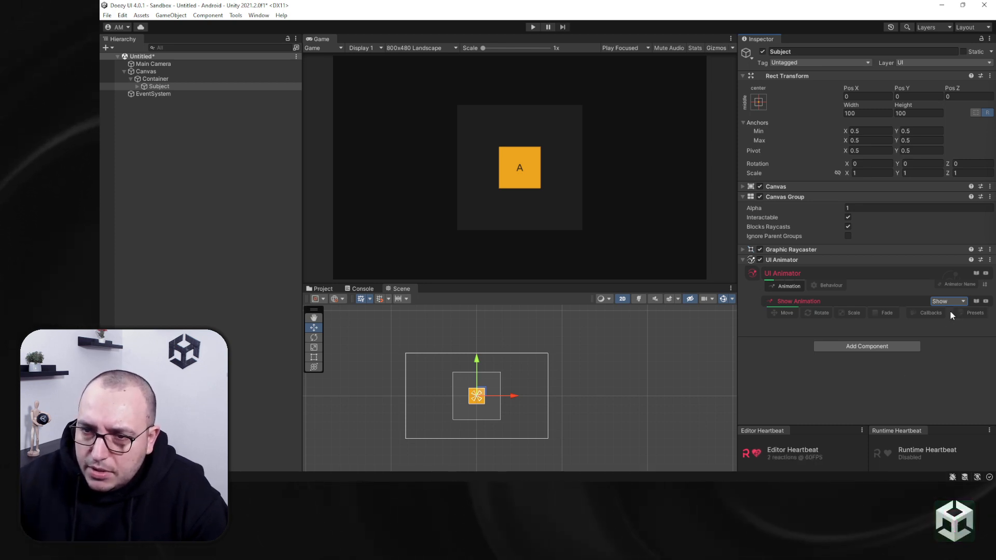
click(972, 314)
click(800, 351)
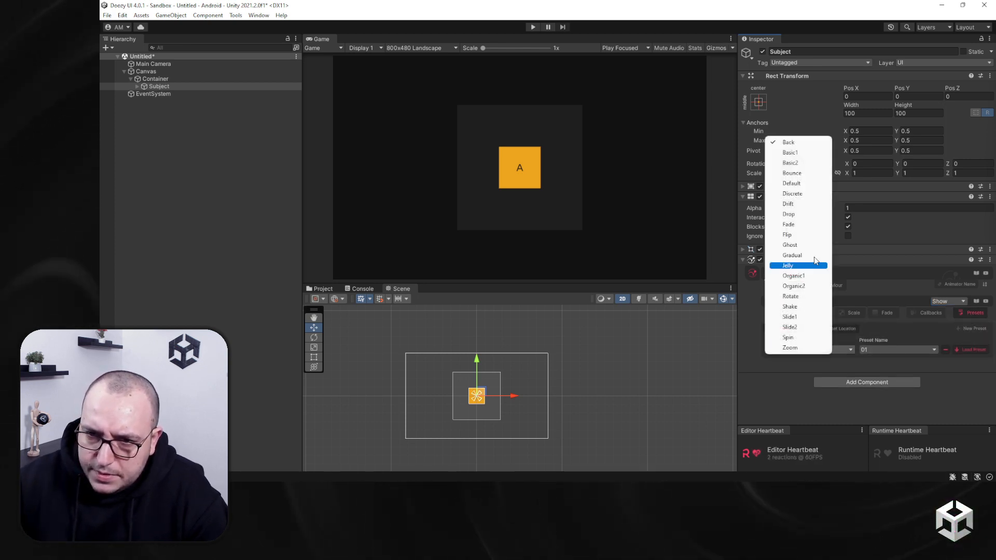
click(815, 183)
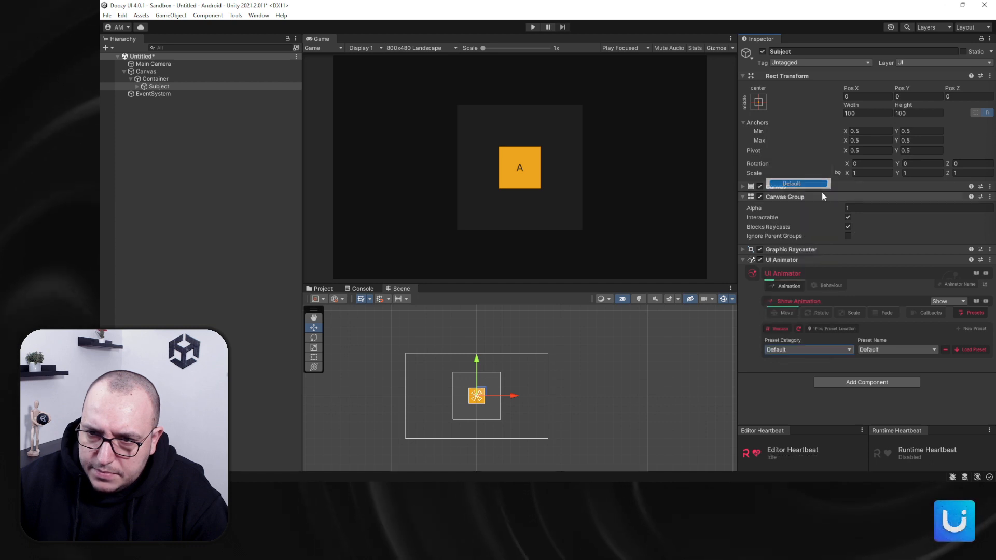
click(973, 350)
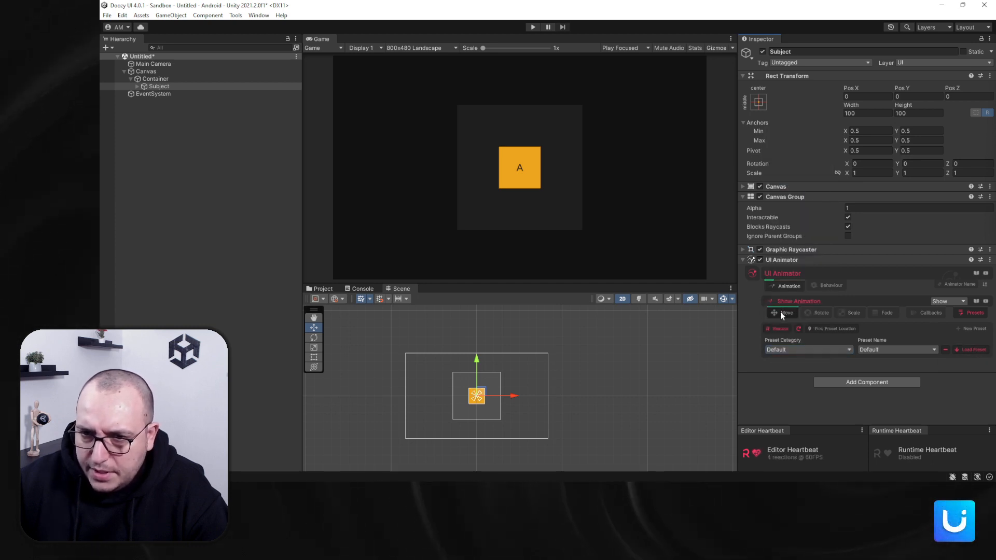
click(780, 312)
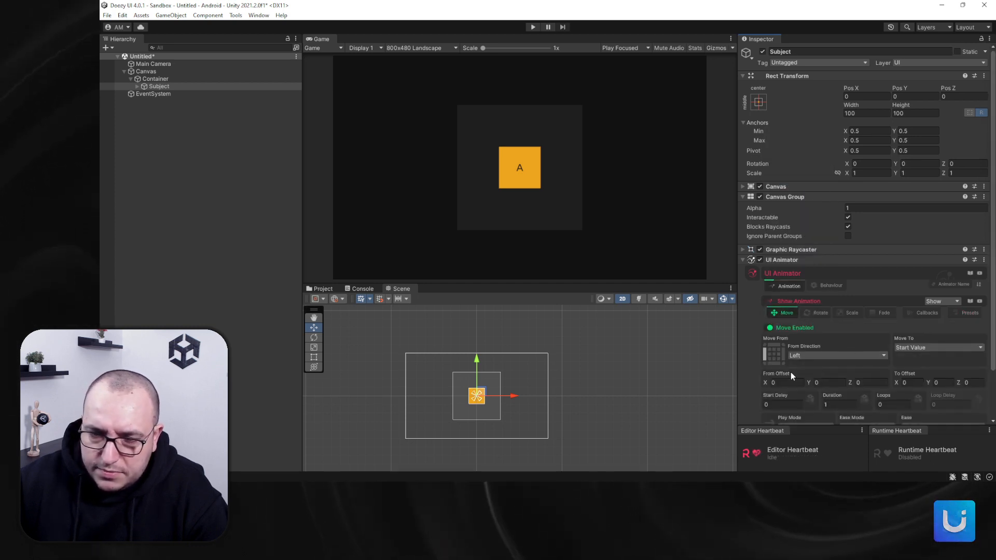
click(783, 313)
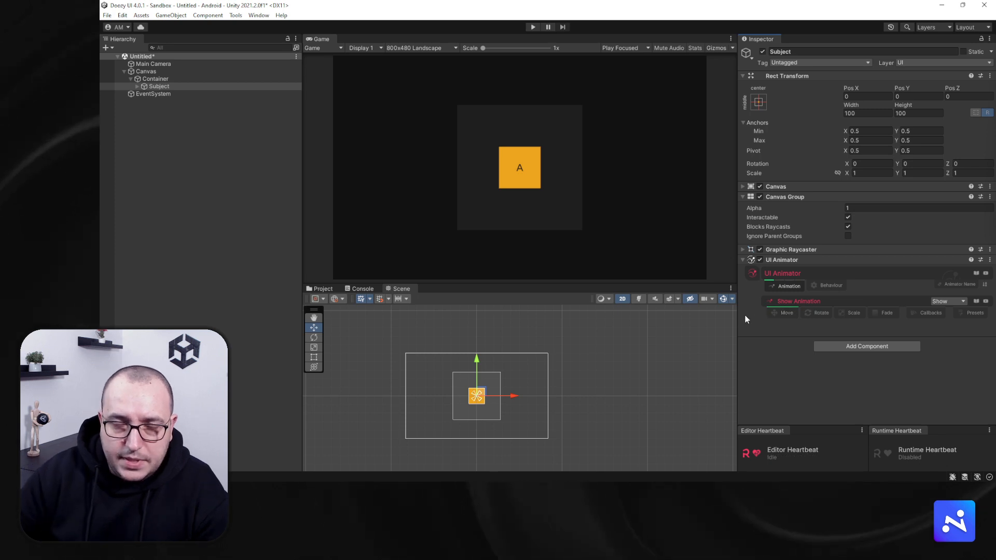
Run and stop the scene, and check Subject's OnStart Behaviour, keeping it Disabled.
click(533, 27)
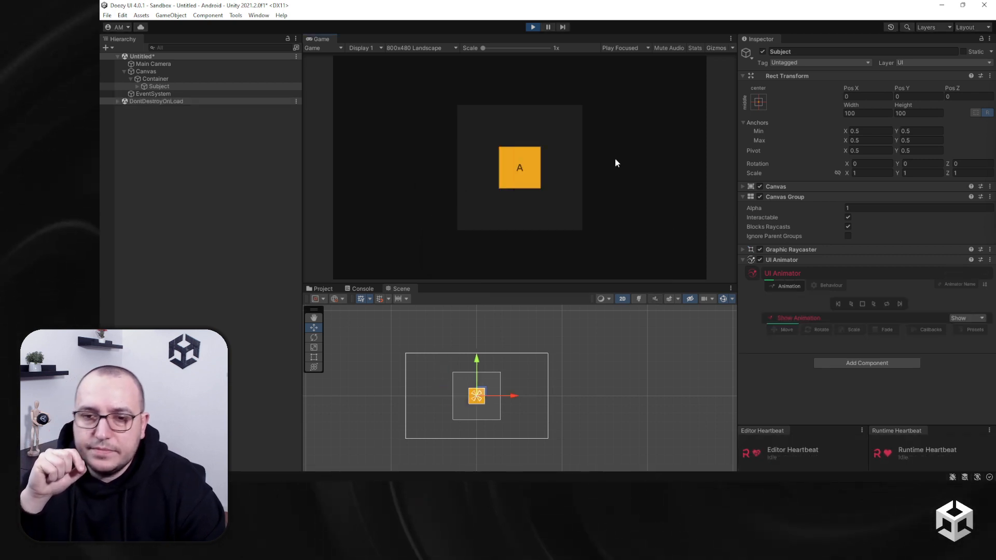
click(532, 27)
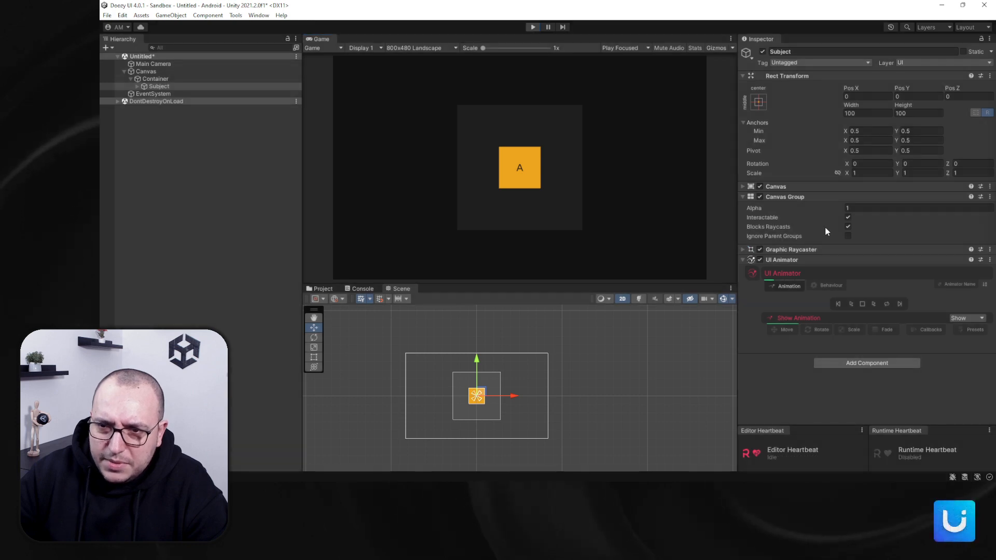
click(829, 285)
click(839, 302)
click(835, 311)
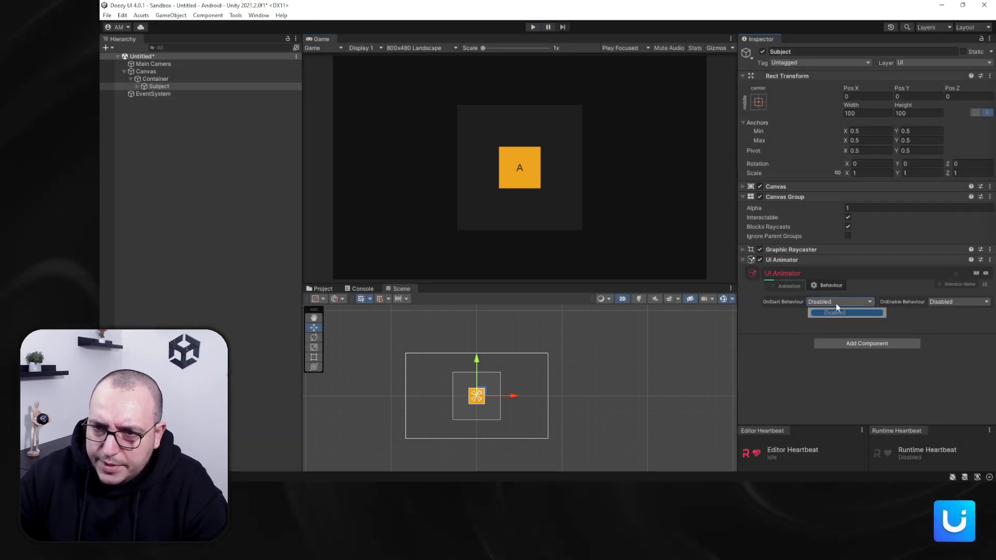
click(784, 284)
Enter Play mode and play Subject's Show animation forward and in reverse.
click(533, 27)
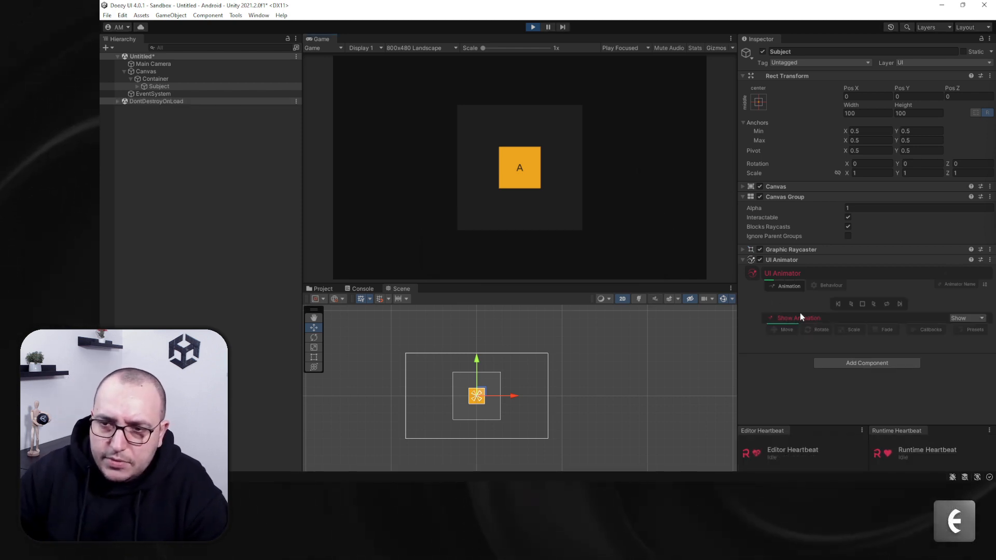
click(849, 305)
click(854, 304)
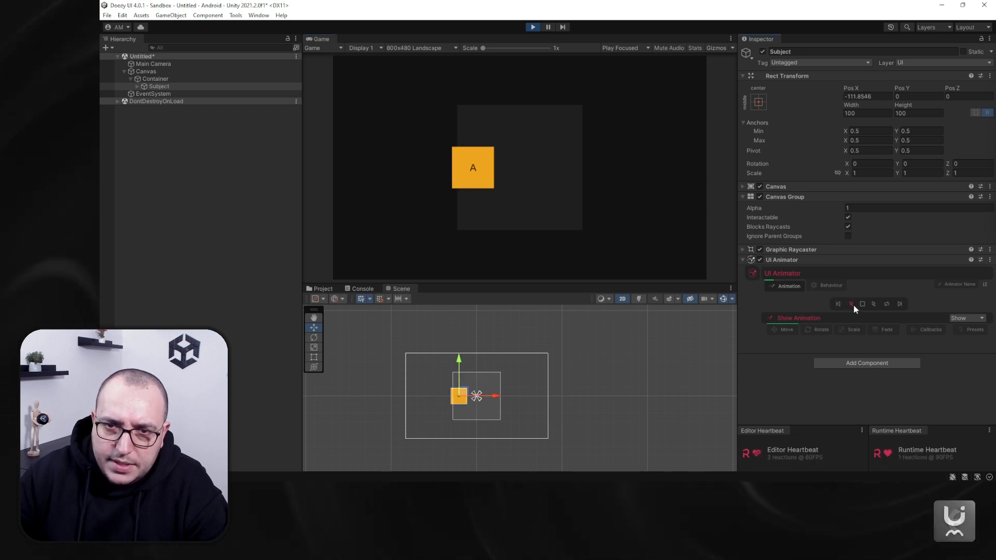
click(874, 305)
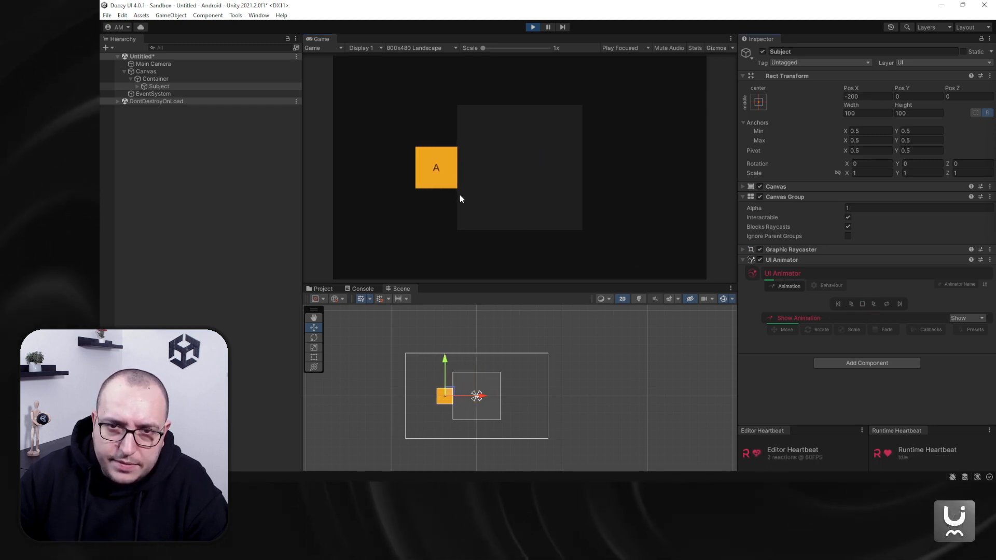
Try the Move From directions Bottom, Bottom Left and Left on Subject's Show animation, playing it for each one.
scroll(786, 346, down, 3)
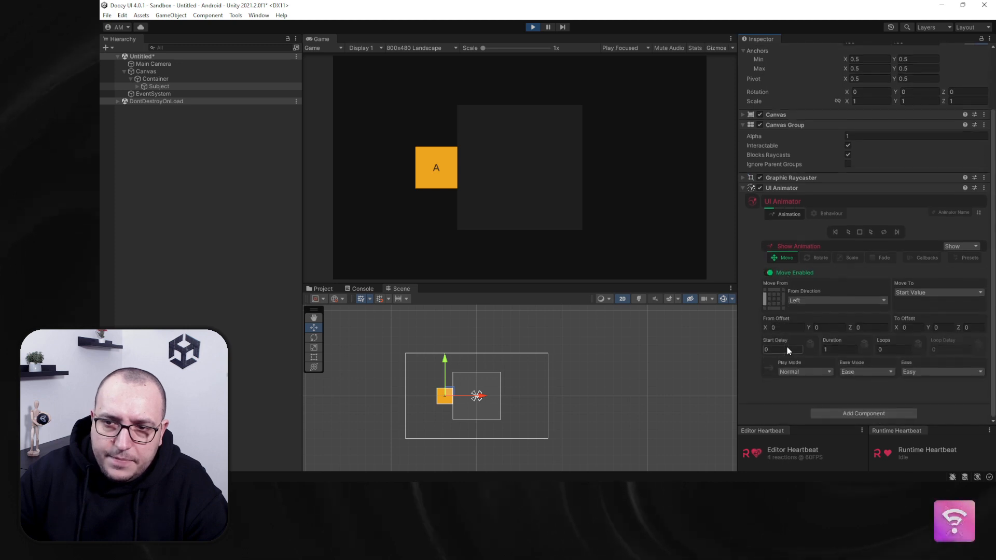
click(771, 307)
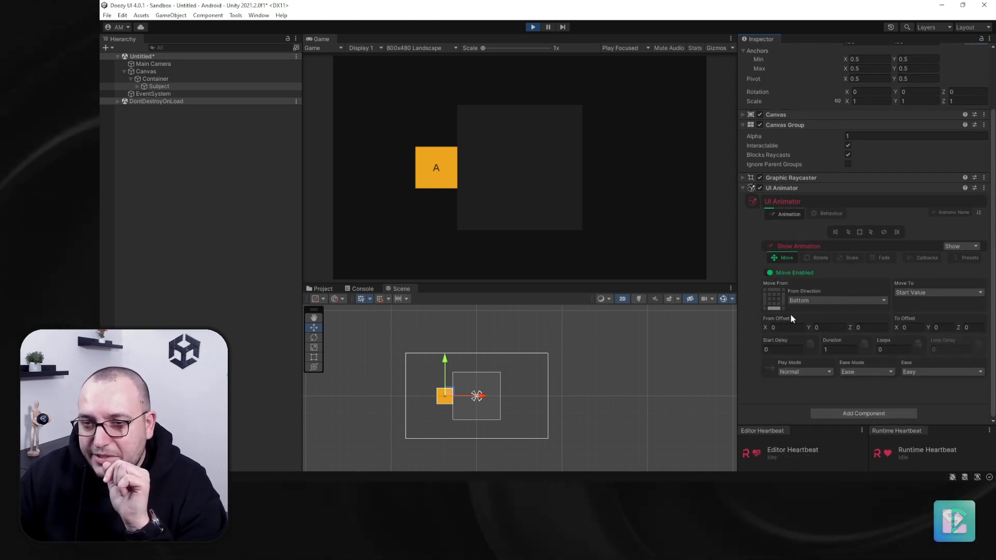
click(835, 234)
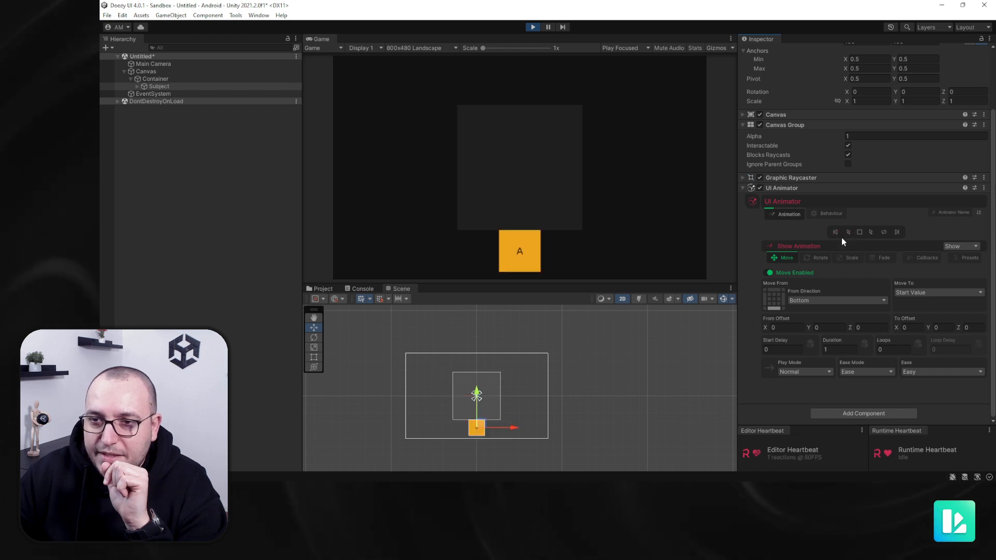
click(767, 307)
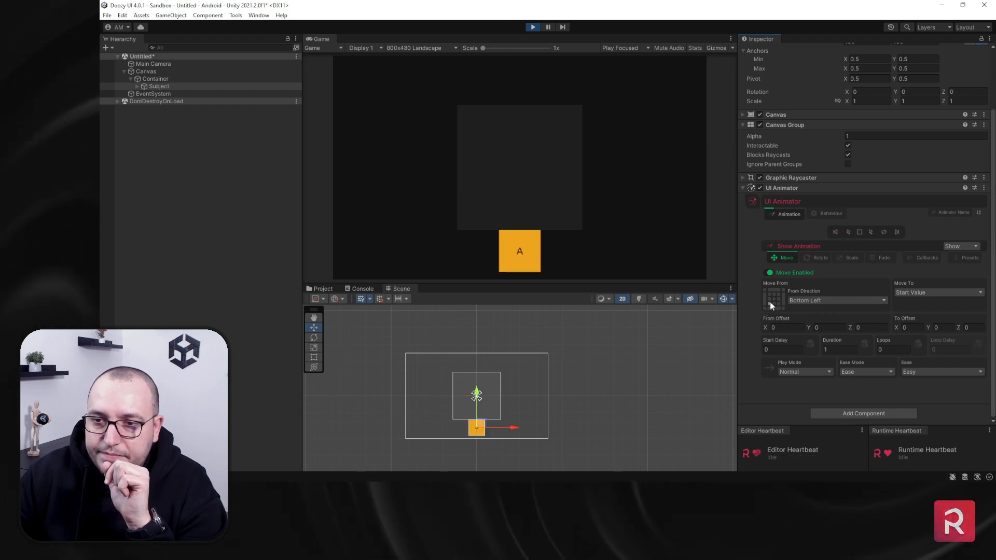
click(836, 232)
click(847, 233)
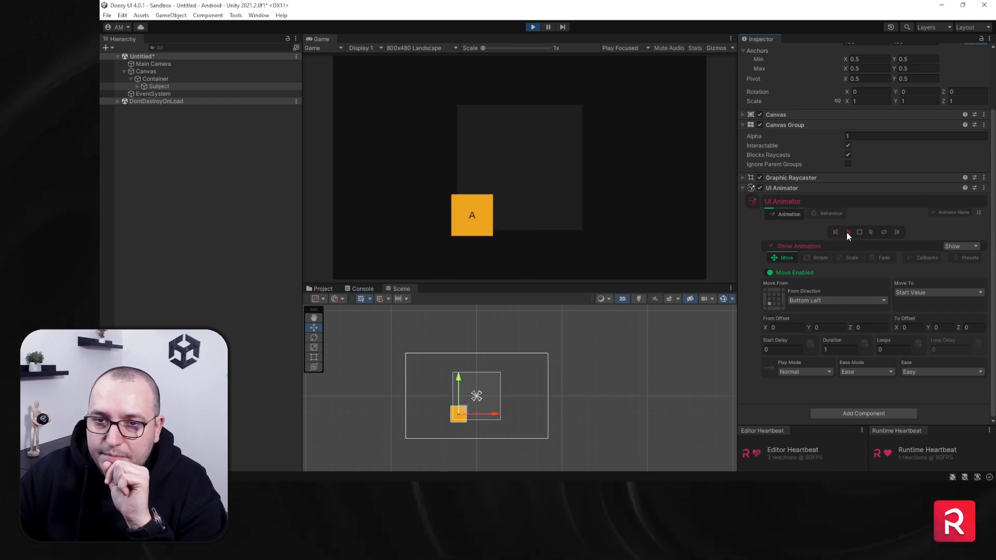
click(765, 301)
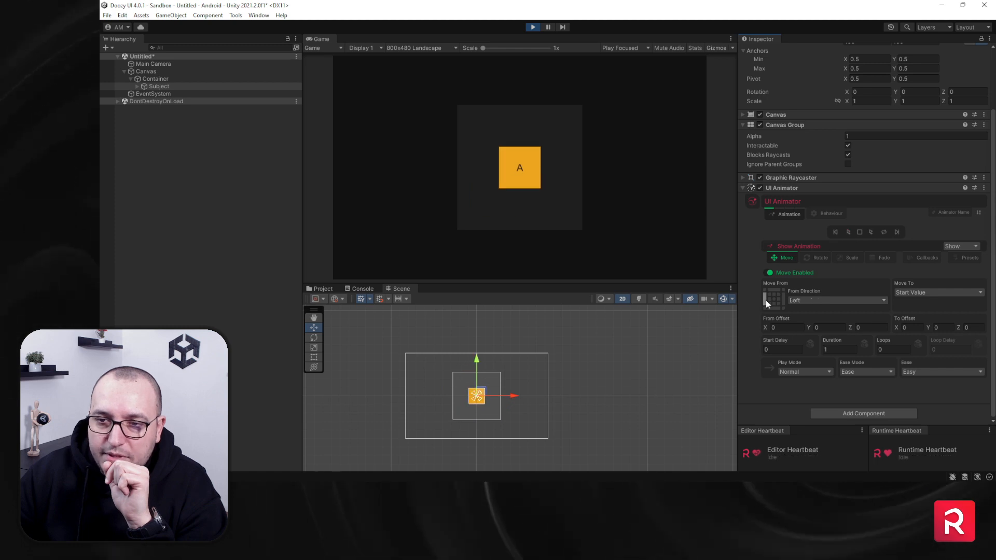
click(848, 232)
Set the Container's width to 600 and play Subject's Show animation in both directions.
click(182, 80)
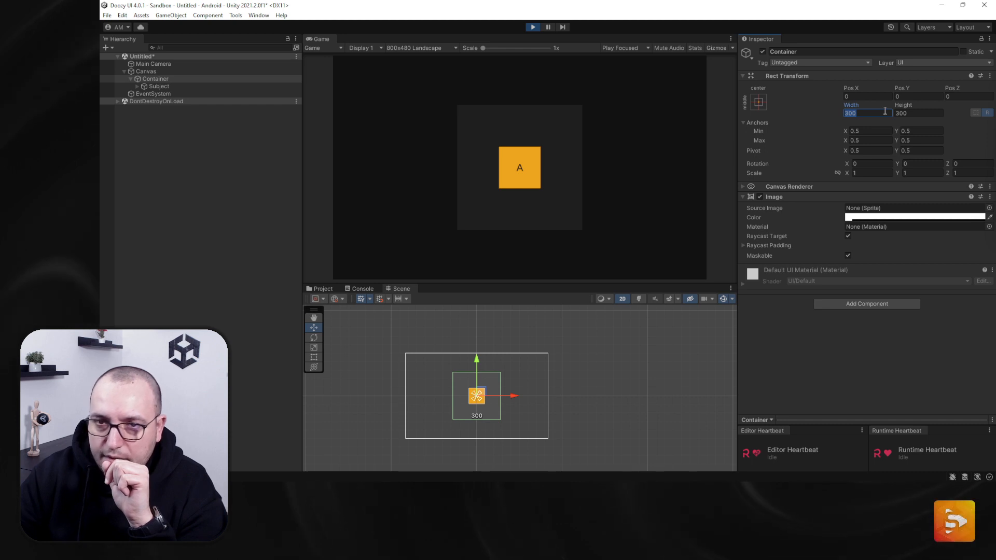
text(600)
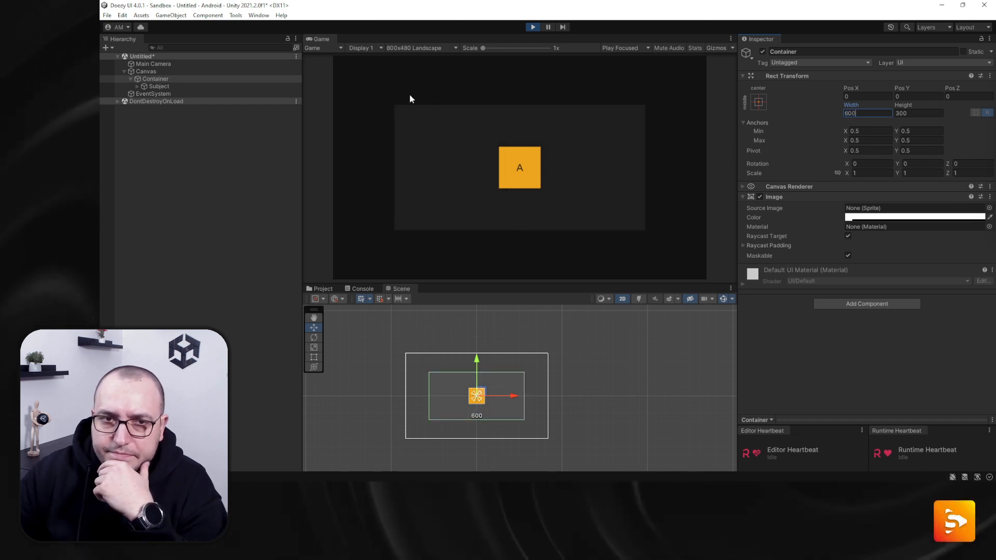
click(191, 86)
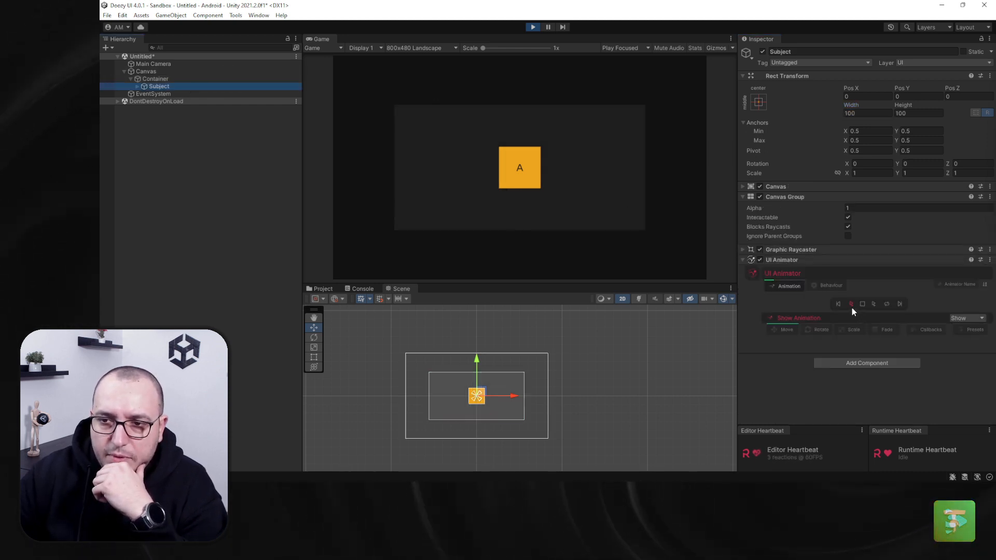
click(873, 304)
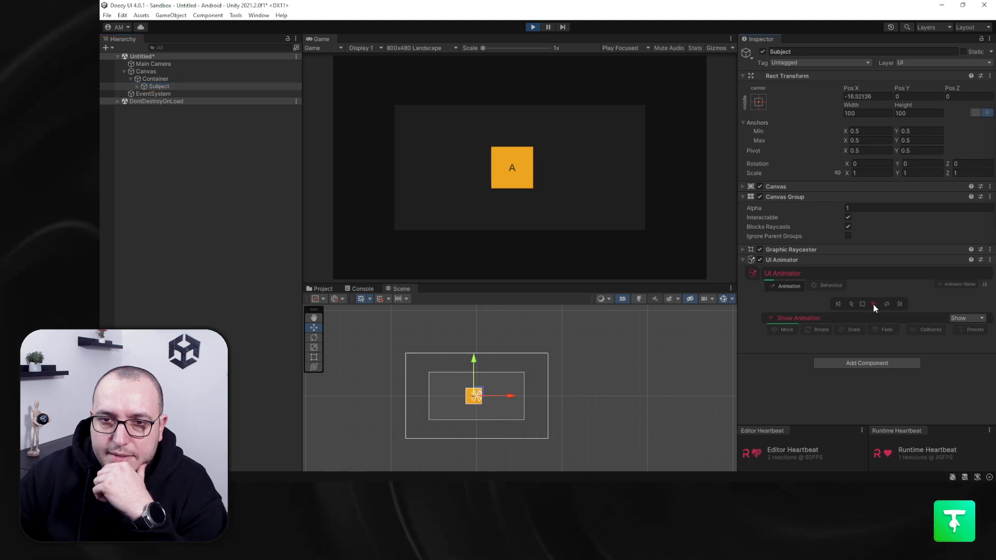
click(851, 304)
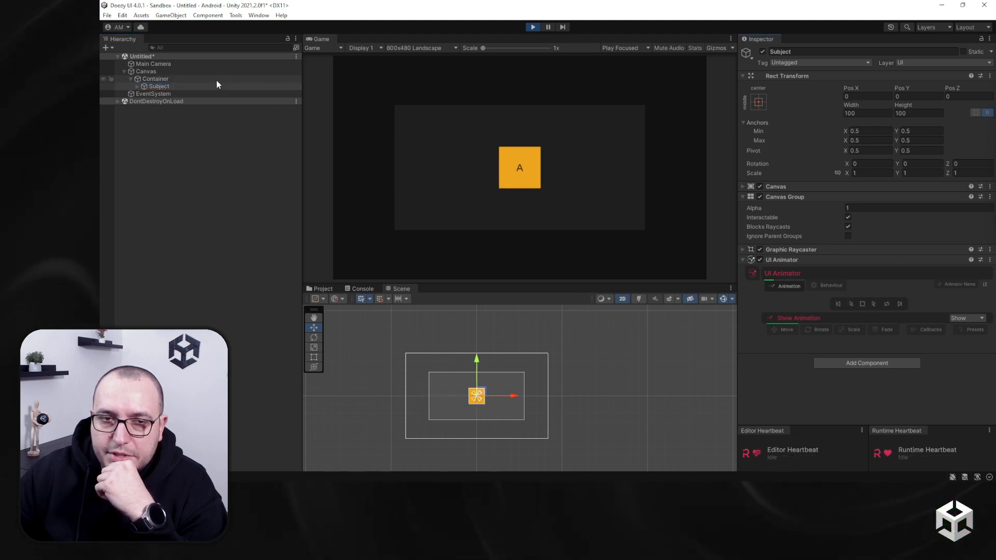
Set the Container's width back to 300 and play Subject's Show animation forward and in reverse.
click(201, 78)
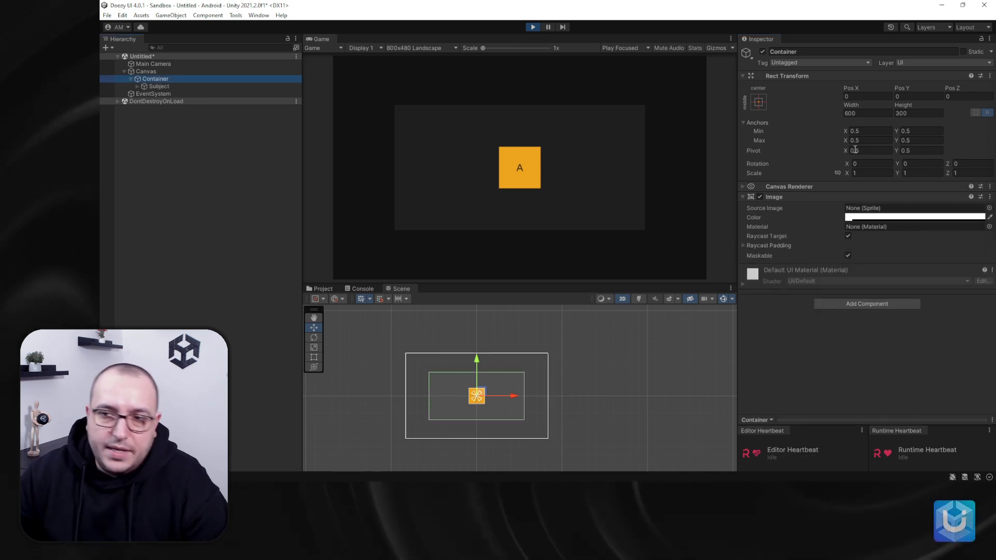
click(860, 113)
text(300)
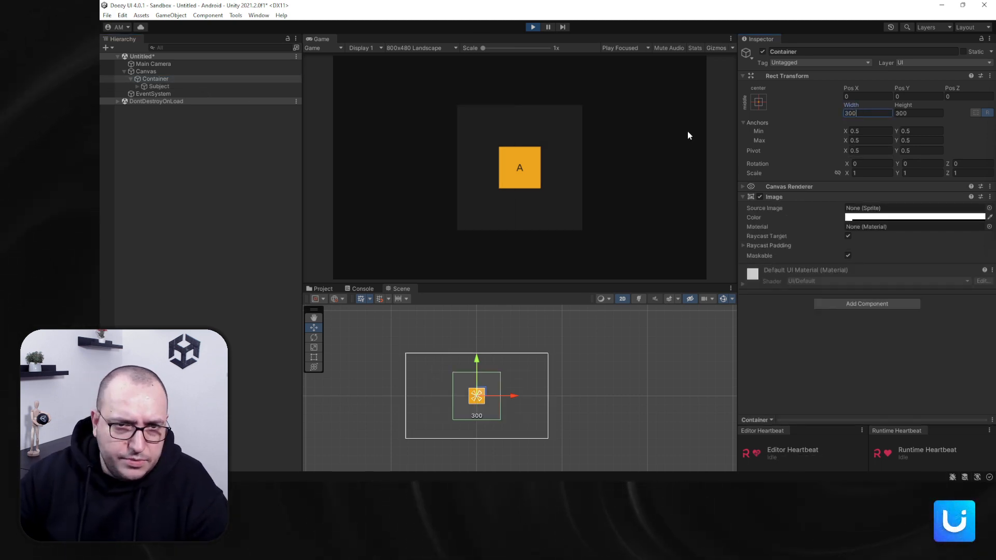
click(202, 86)
click(851, 305)
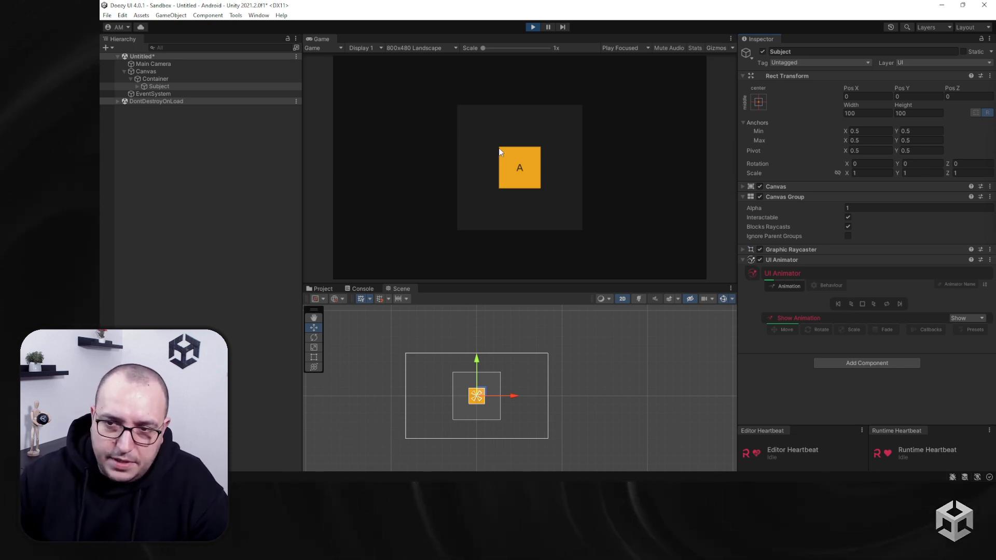
click(874, 304)
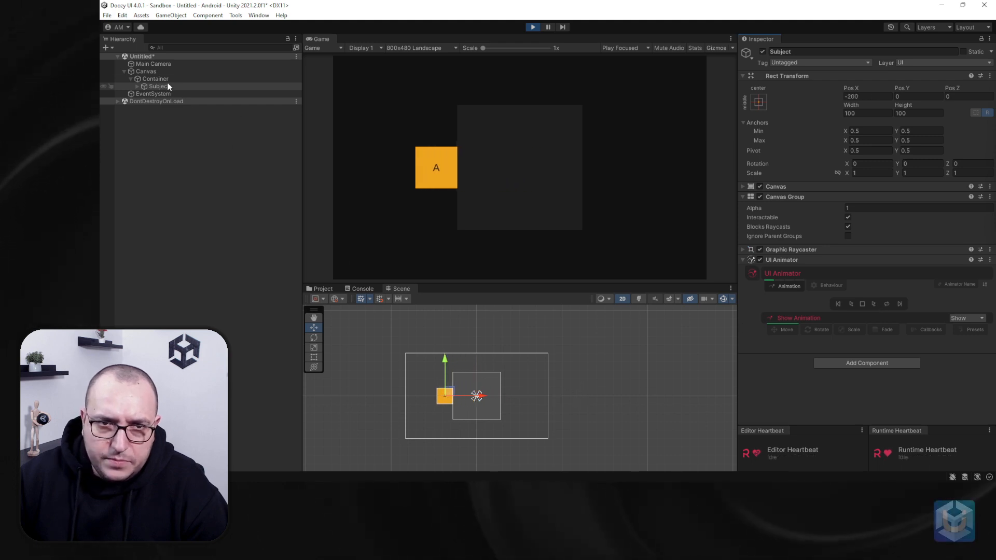
Add a Rect Mask 2D component to Container.
click(155, 79)
click(877, 304)
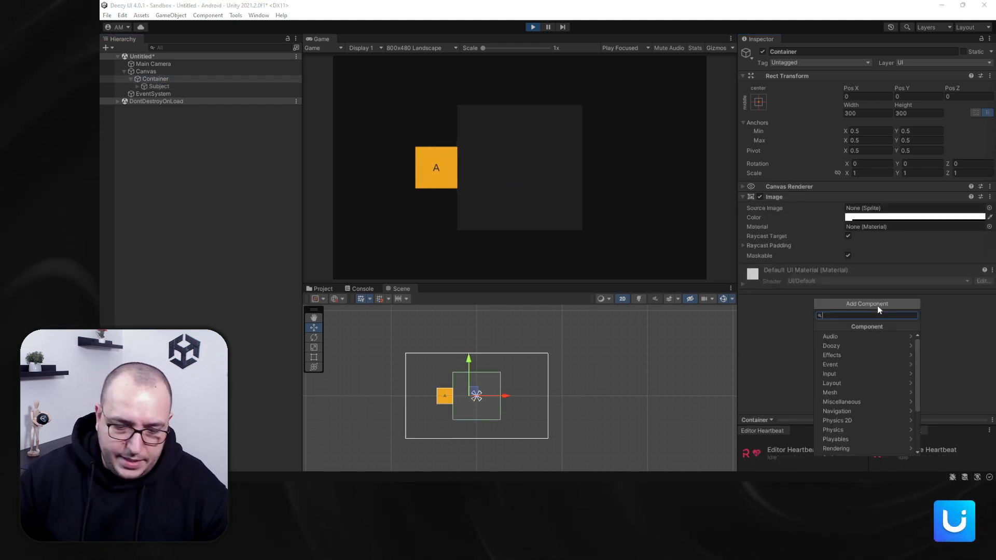
text(rec)
key(Return)
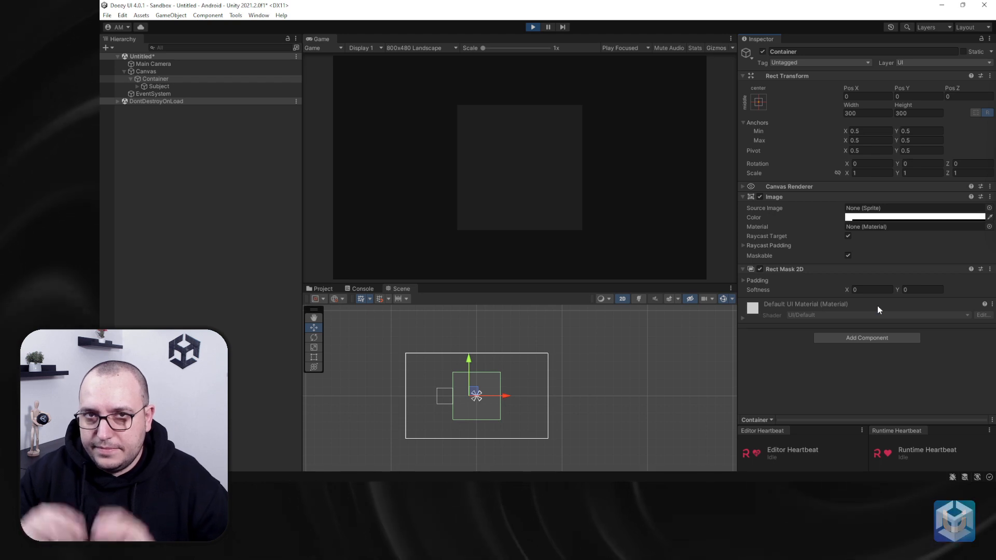
Play the masked Subject's Show animation forward and in reverse.
click(171, 85)
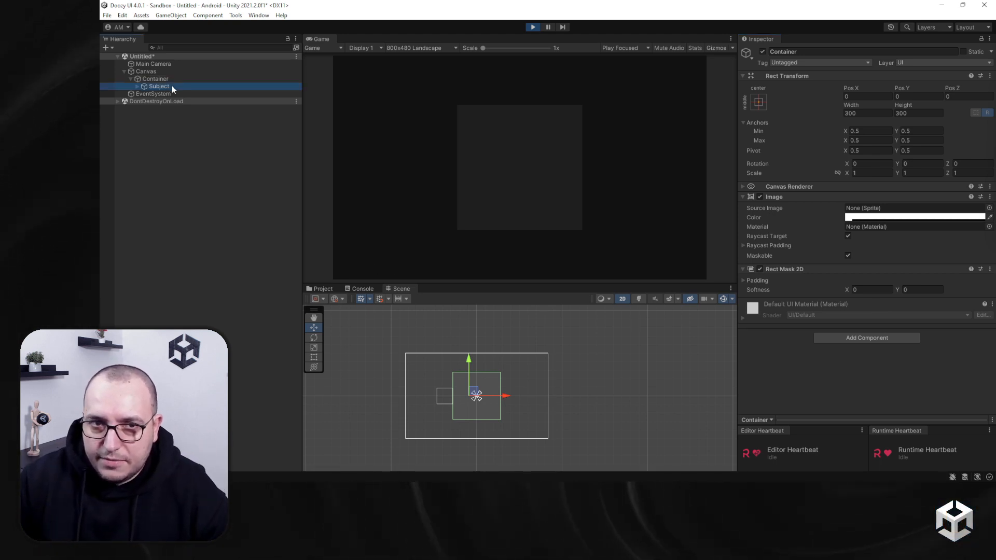
click(851, 305)
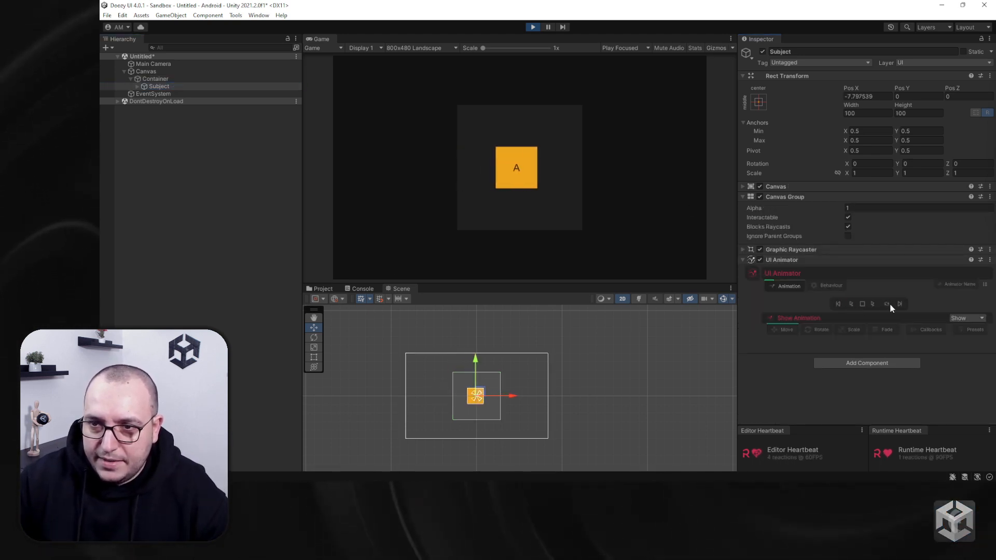
click(873, 304)
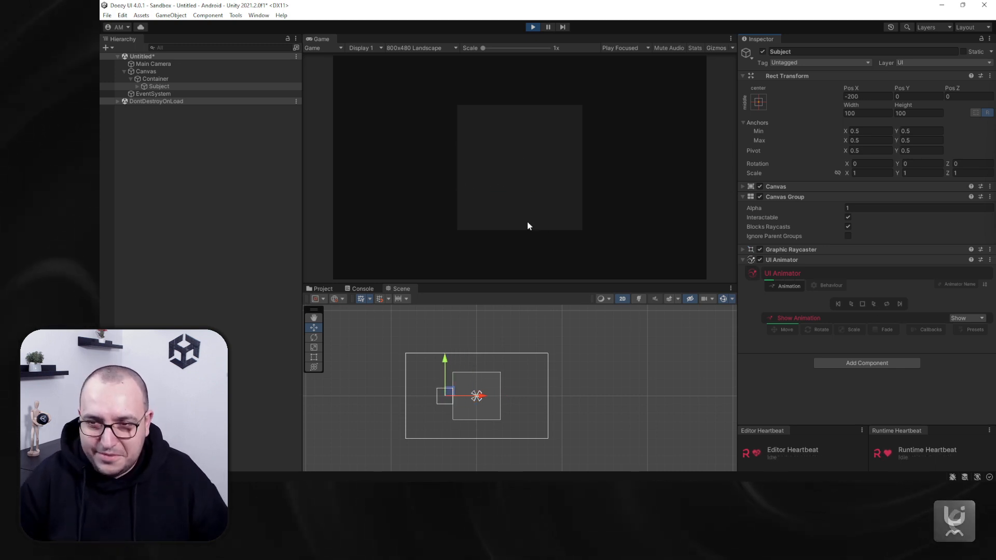
Exit play mode and switch Subject's UI Animator to a Custom animation with Move enabled.
click(533, 27)
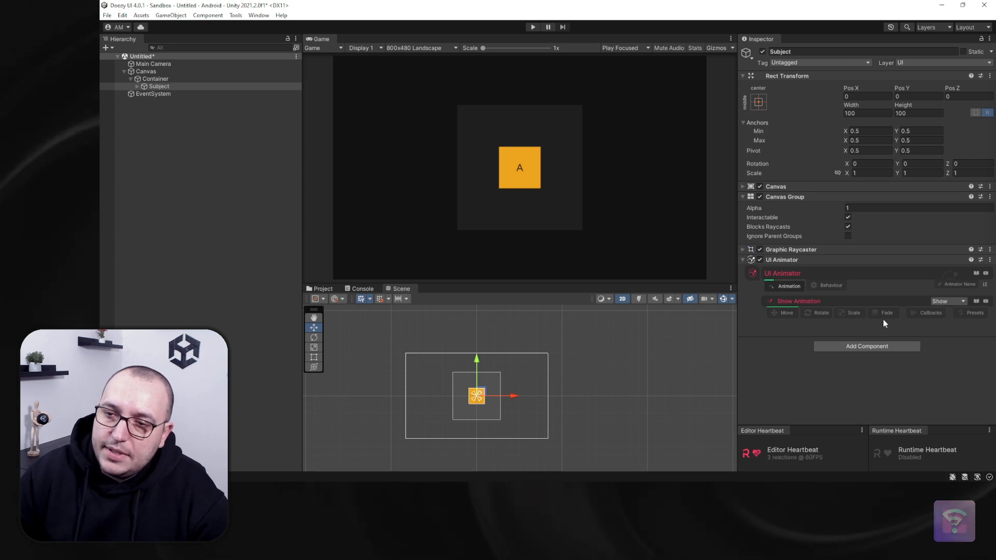
click(937, 302)
click(949, 371)
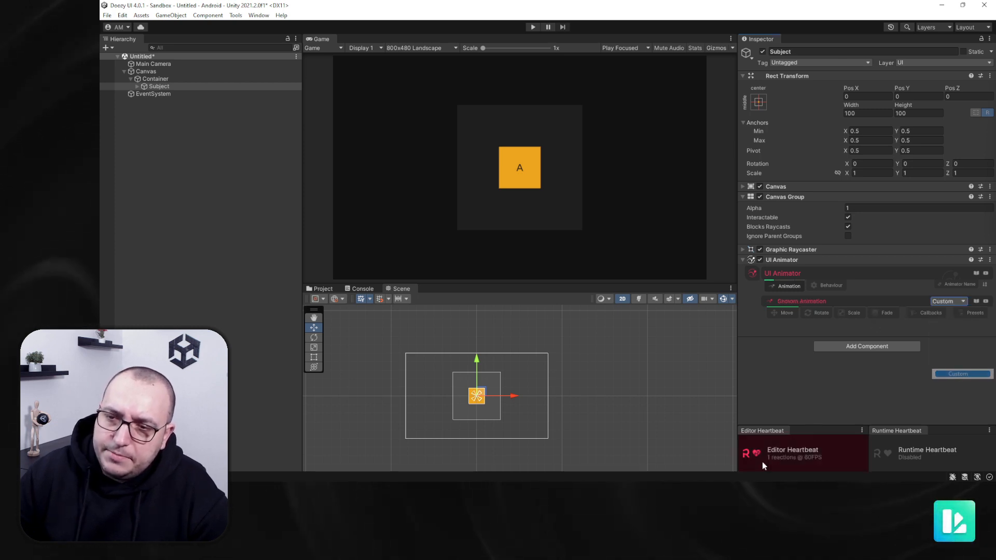
click(787, 313)
scroll(755, 347, down, 3)
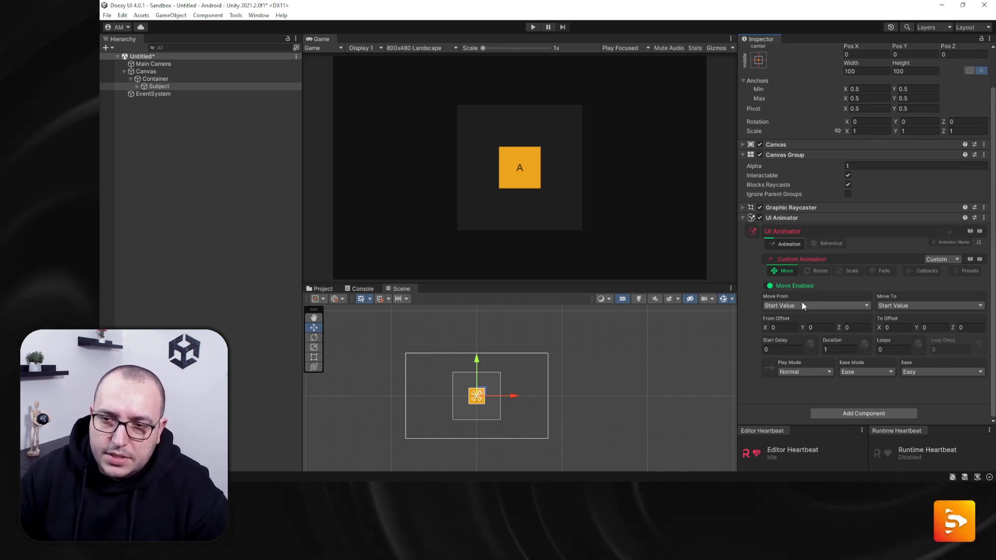
Set the custom move animation's From Offset Y to -100, keeping Start Value as its origin.
click(809, 326)
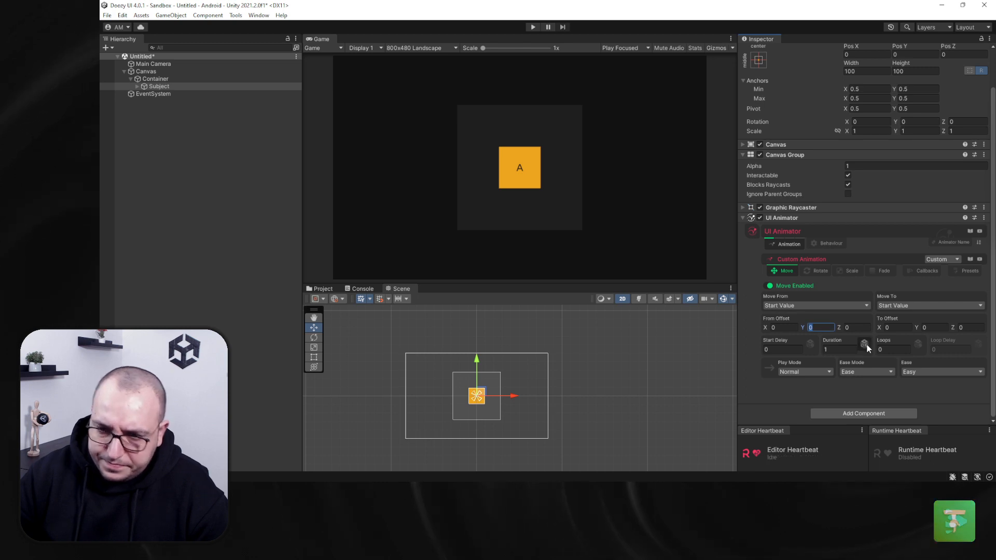
text(-1)
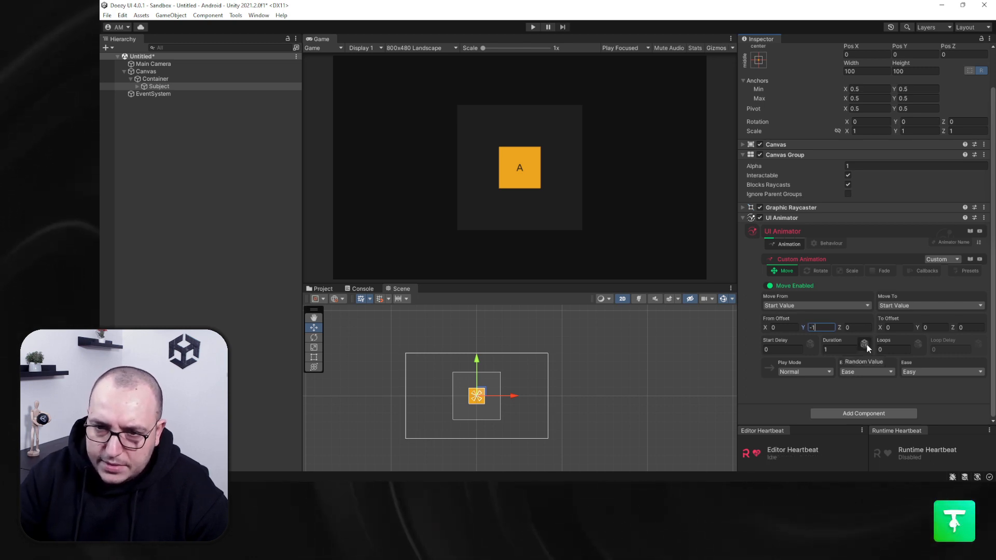
text(00)
Enter play mode and play Subject's custom move animation forward twice.
click(533, 27)
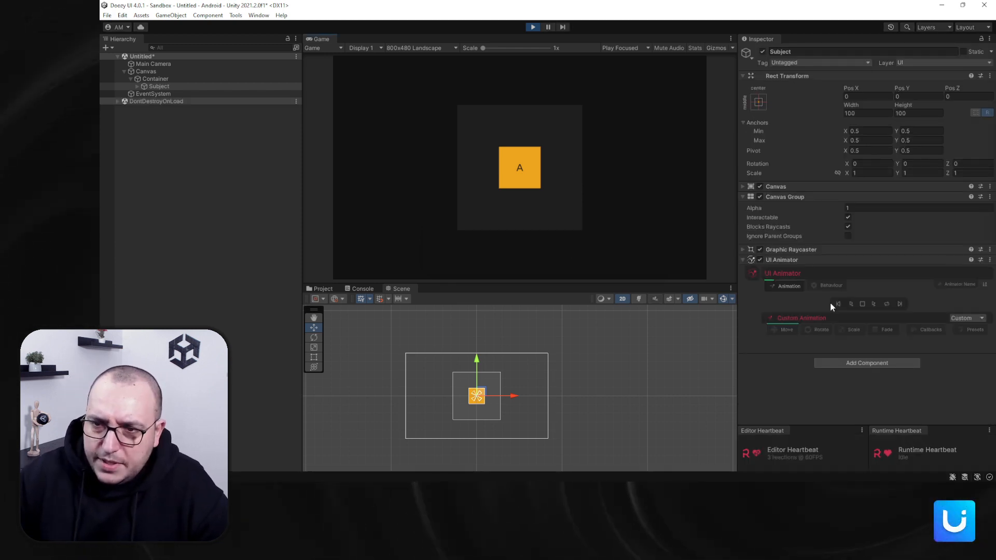
click(787, 330)
scroll(851, 243, down, 3)
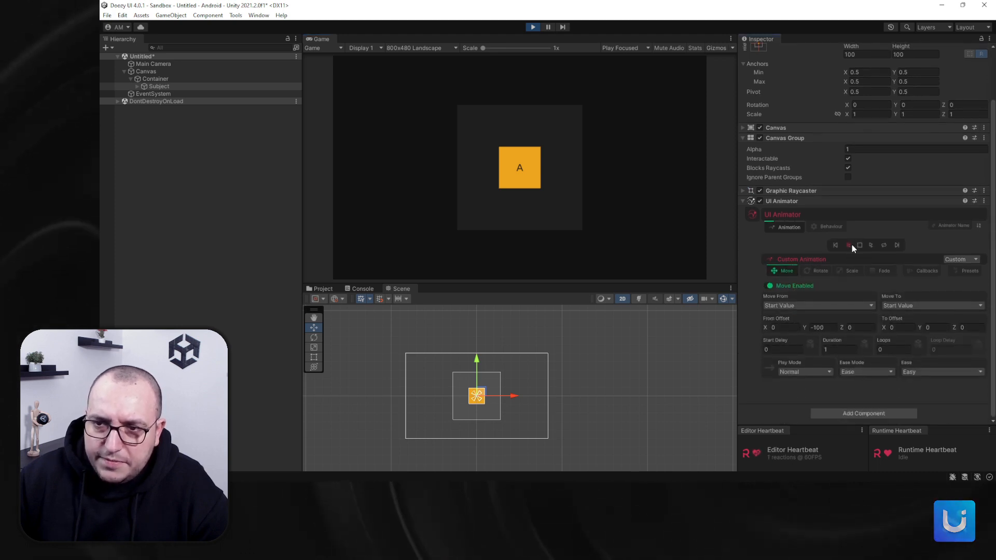
click(851, 245)
click(850, 245)
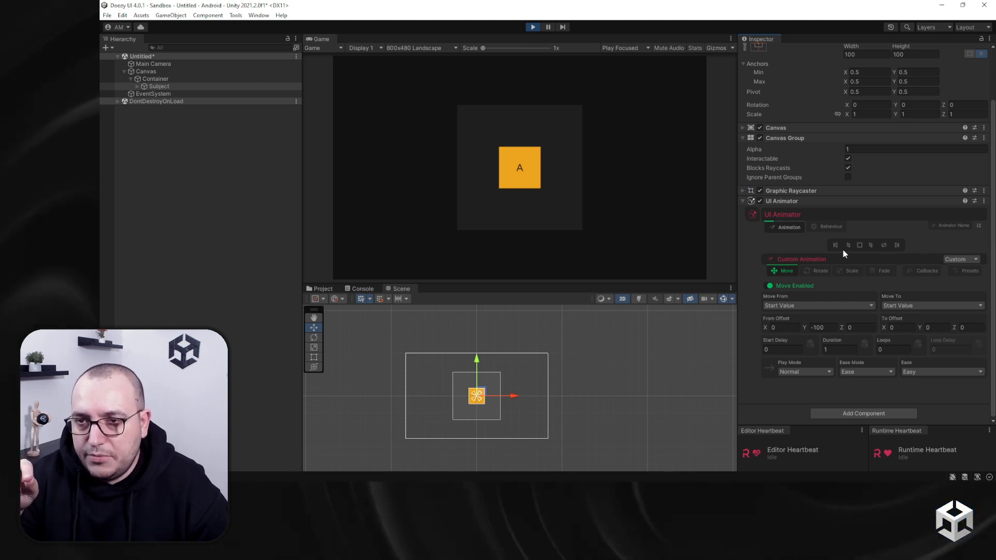
Set Subject's animation to its first frame, check its Pos Y, and play the animation forward.
scroll(842, 250, up, 3)
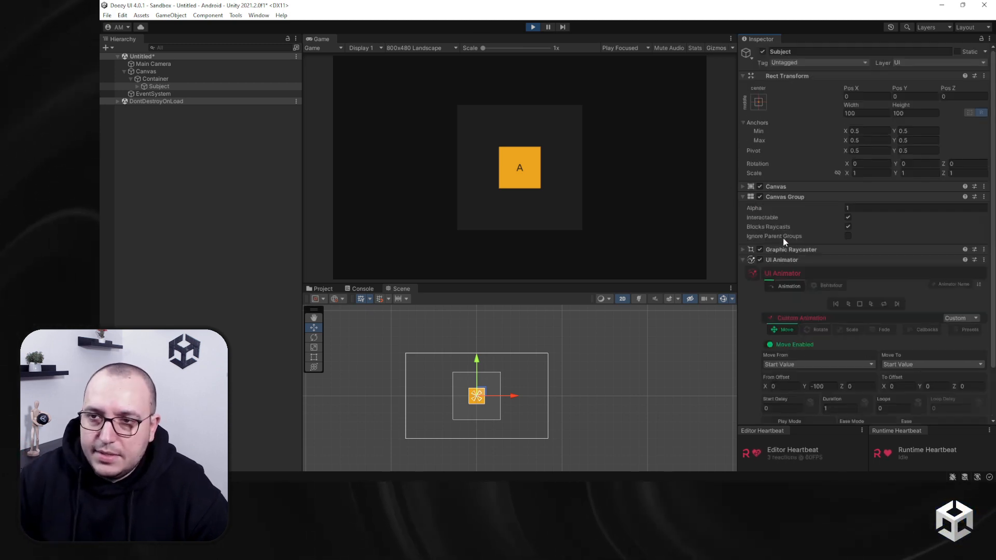
click(835, 302)
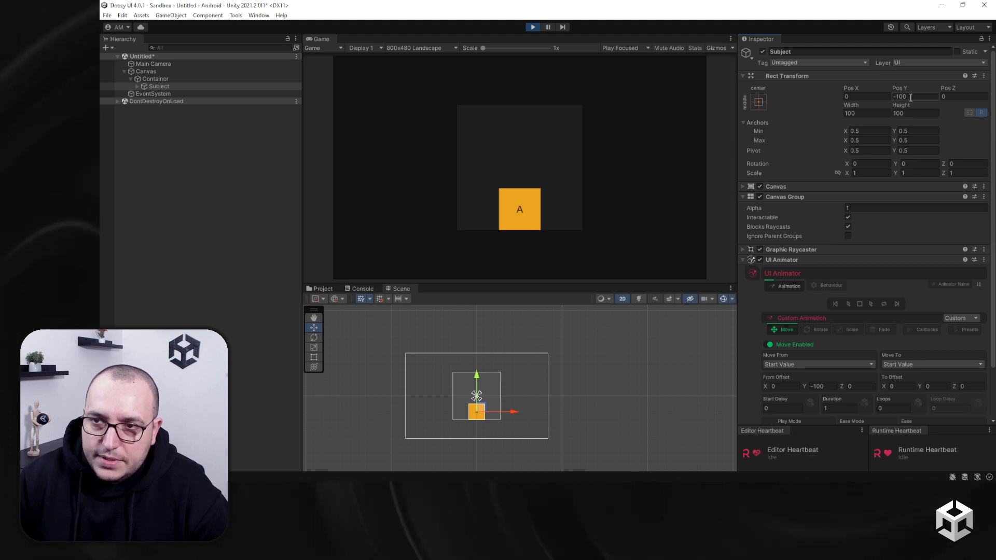
click(850, 303)
Set the move animation's From Offset Y to 100 and play it forward.
scroll(851, 313, down, 3)
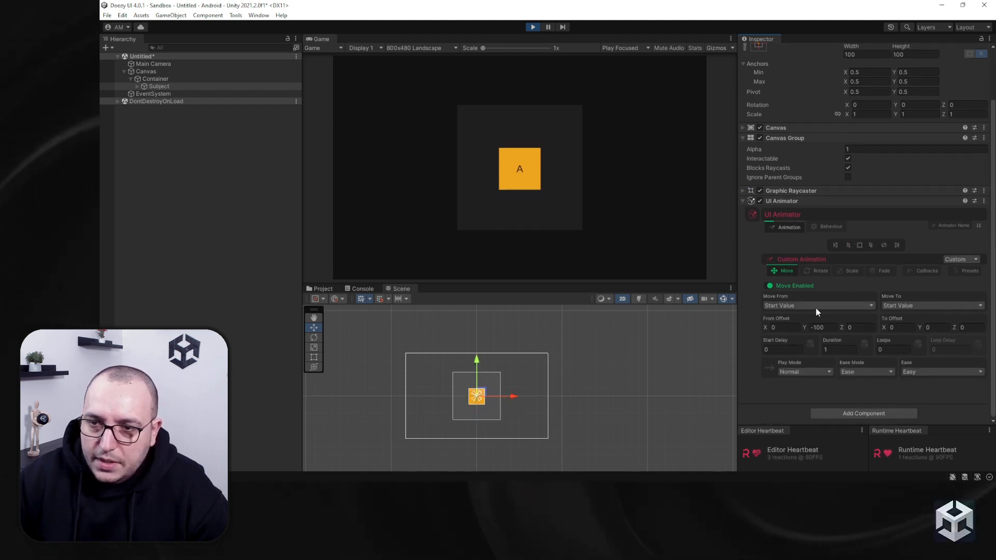
click(830, 328)
text(100)
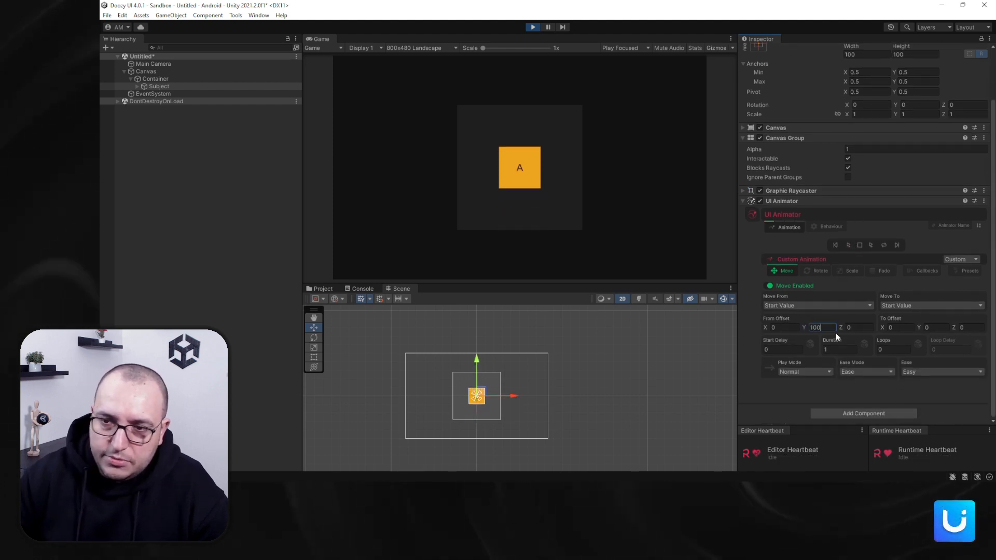
click(849, 246)
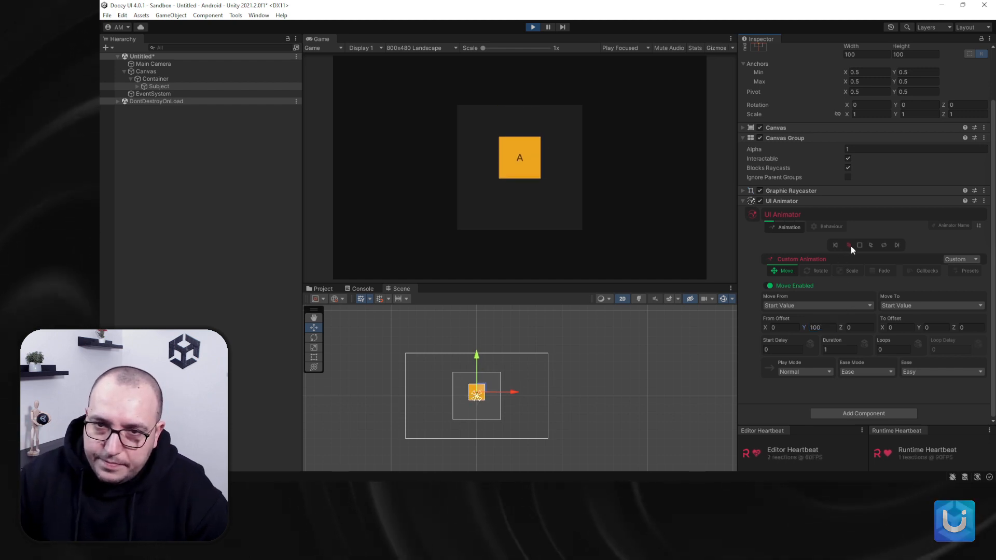
click(845, 246)
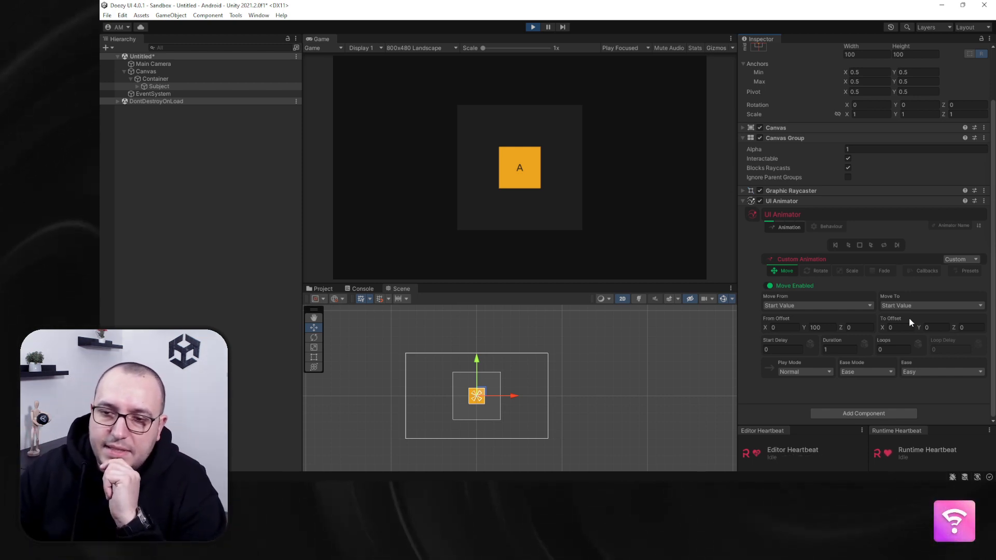
Set Move From to Current Value, move Subject to the canvas's lower left in the scene, and play the animation.
click(816, 305)
click(794, 327)
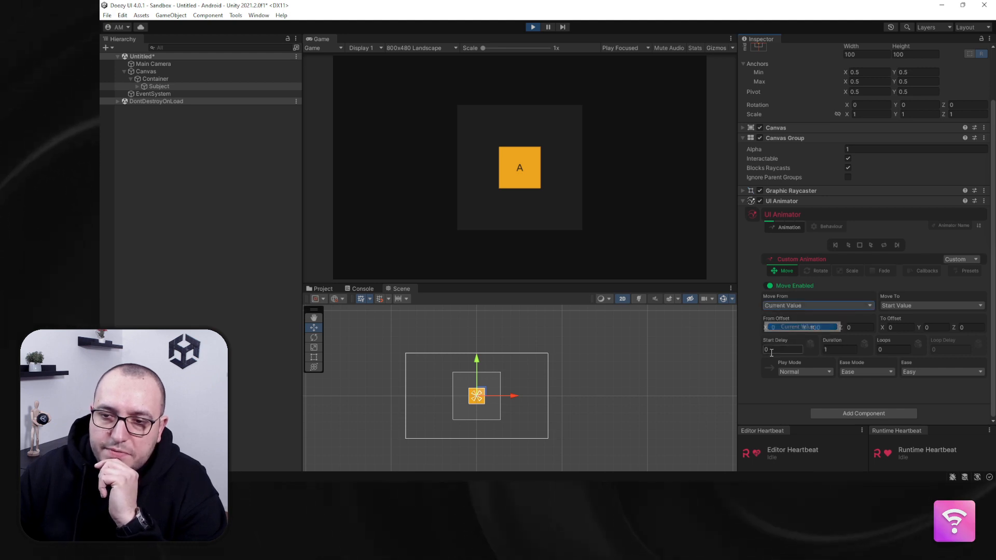
click(848, 245)
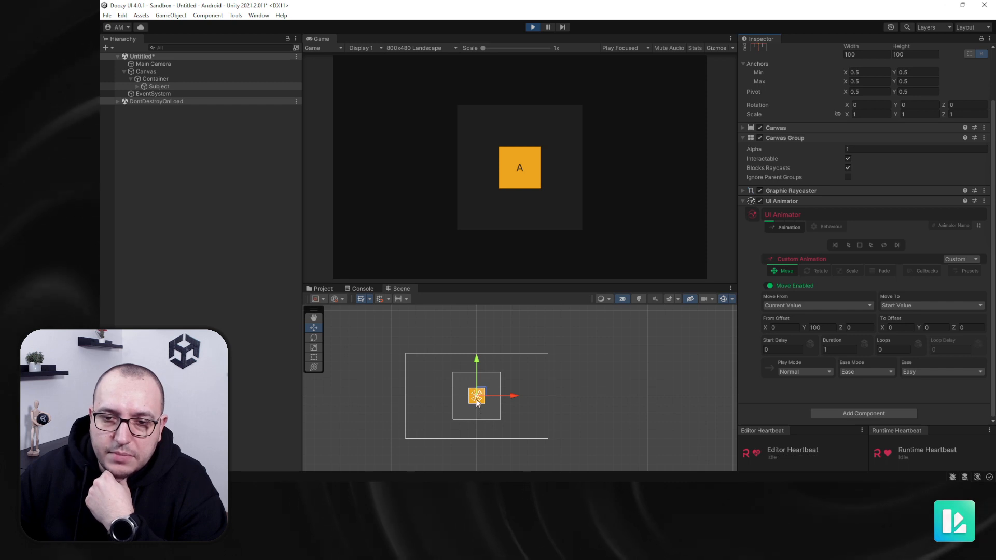
drag(476, 396, 418, 419)
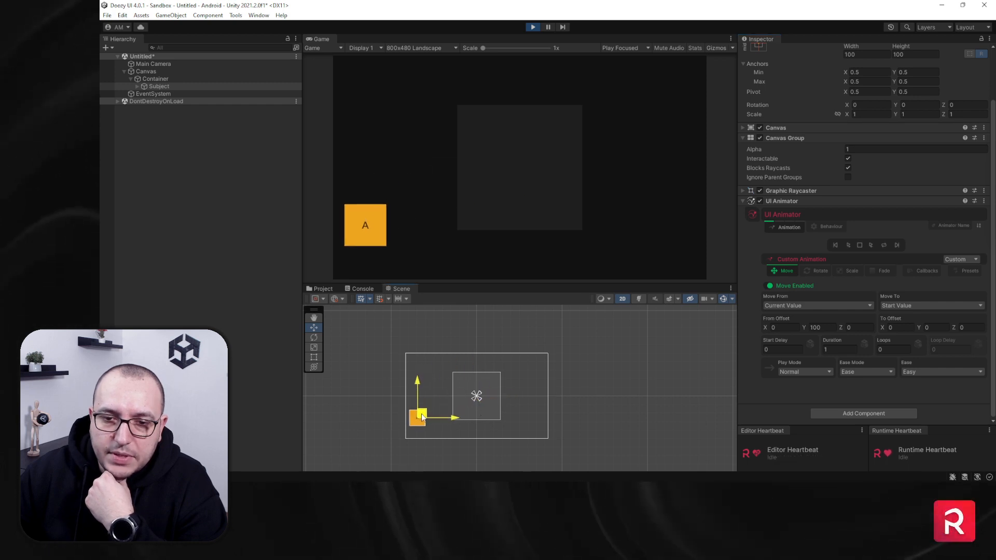
click(849, 245)
Set From Offset Y to 0 and play the animation from Subject's current position.
click(828, 328)
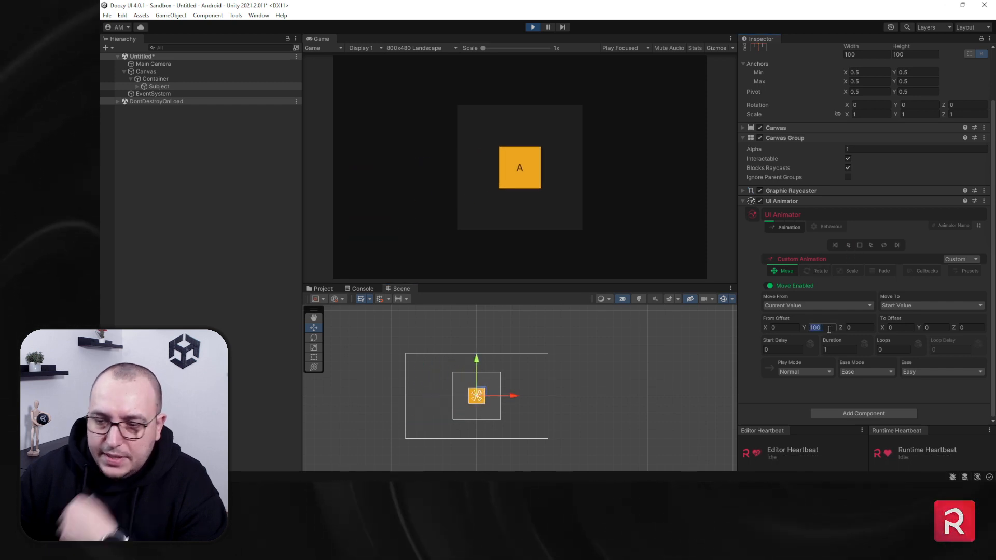
text(0)
click(848, 245)
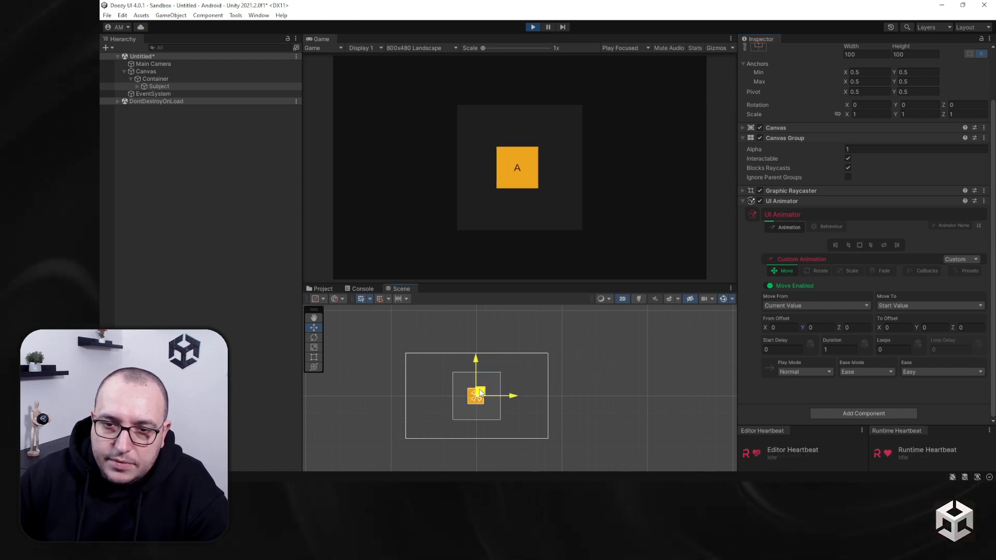
click(848, 245)
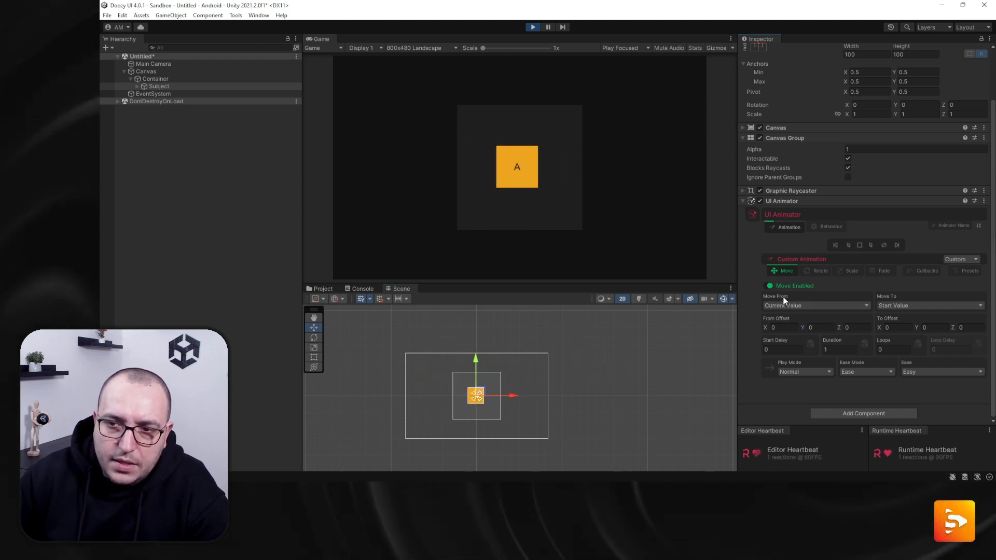
Set Move From to Start Value and Move To to Current Value, and move Subject outside Container's lower-right corner.
click(786, 306)
click(795, 320)
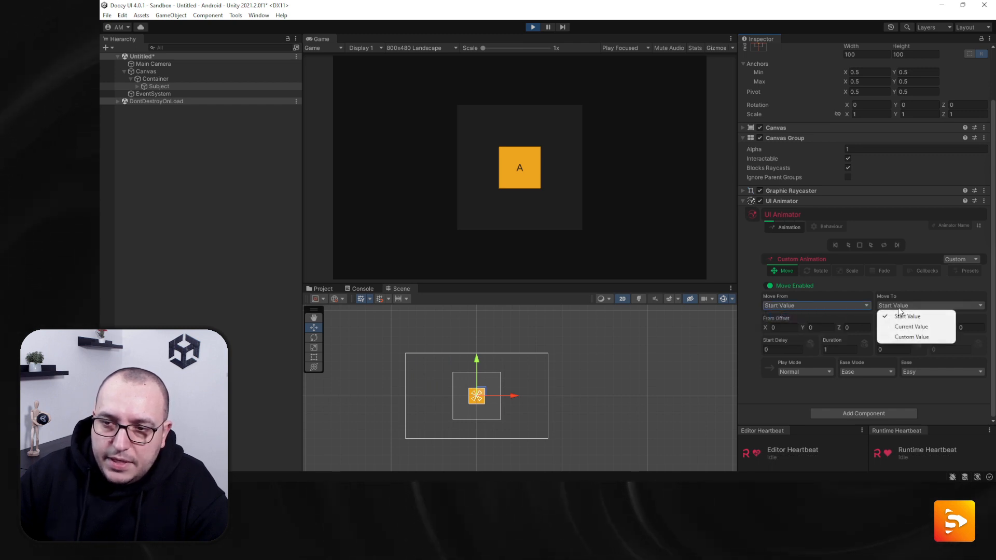
click(911, 327)
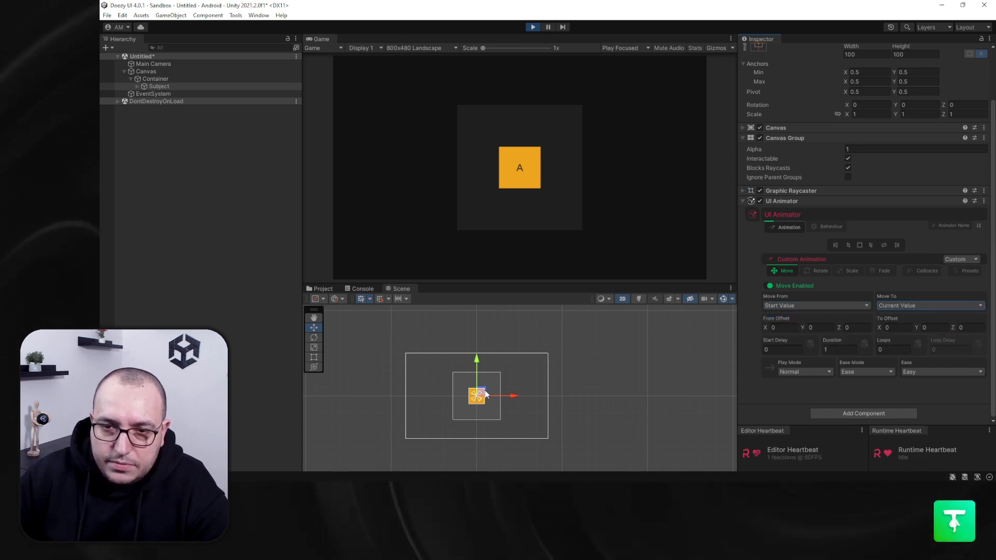
drag(485, 395, 521, 412)
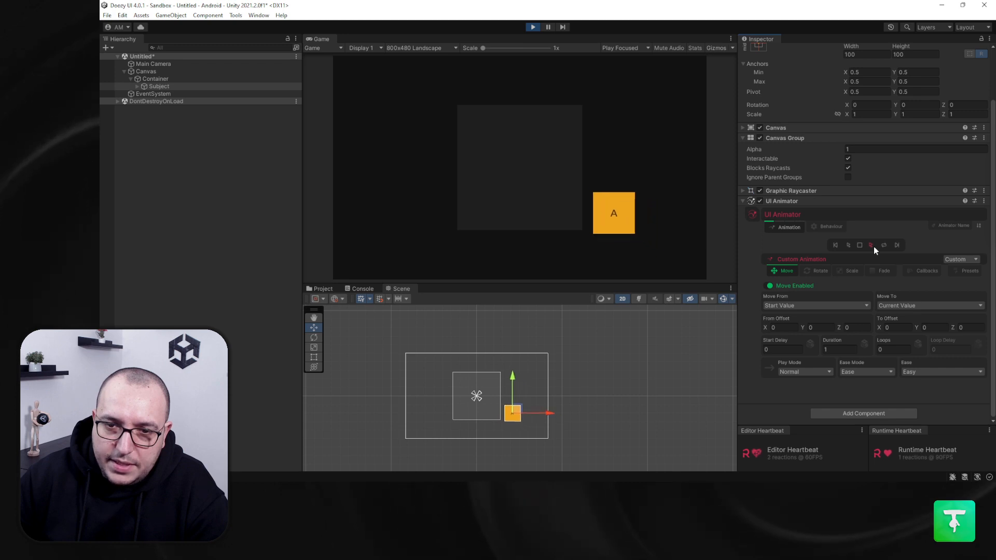
Set Move To to Start Value with a To Offset Y of 200 and play the animation.
click(913, 306)
click(911, 317)
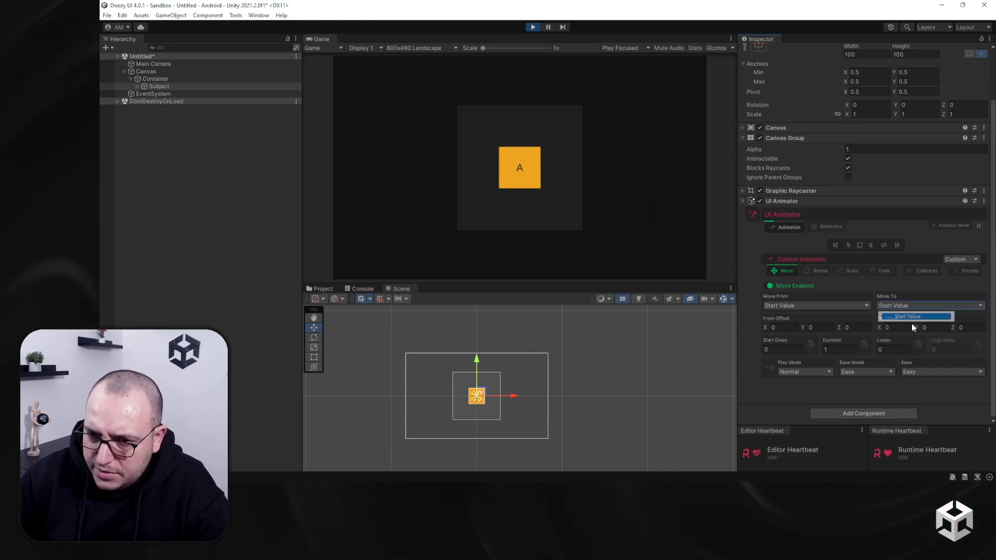
text(200)
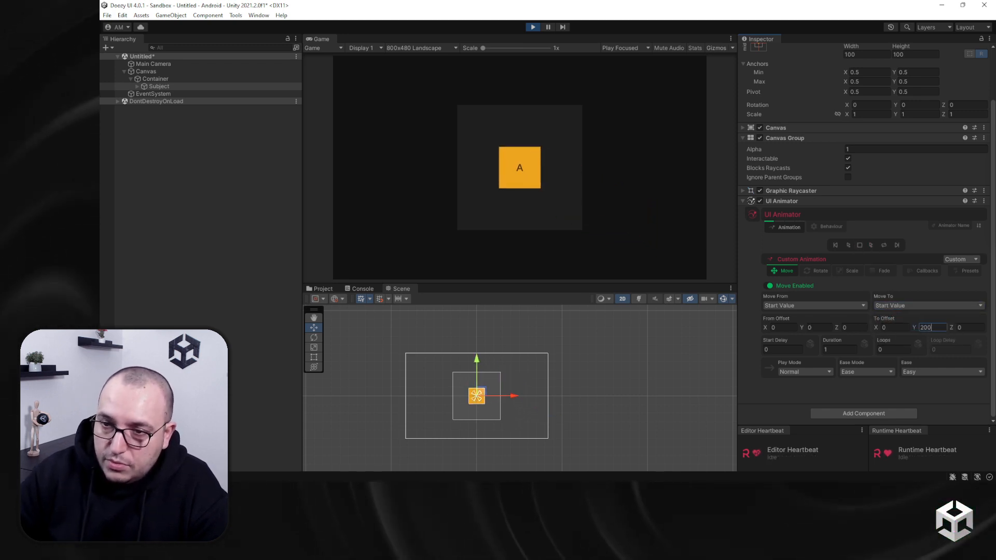
click(849, 245)
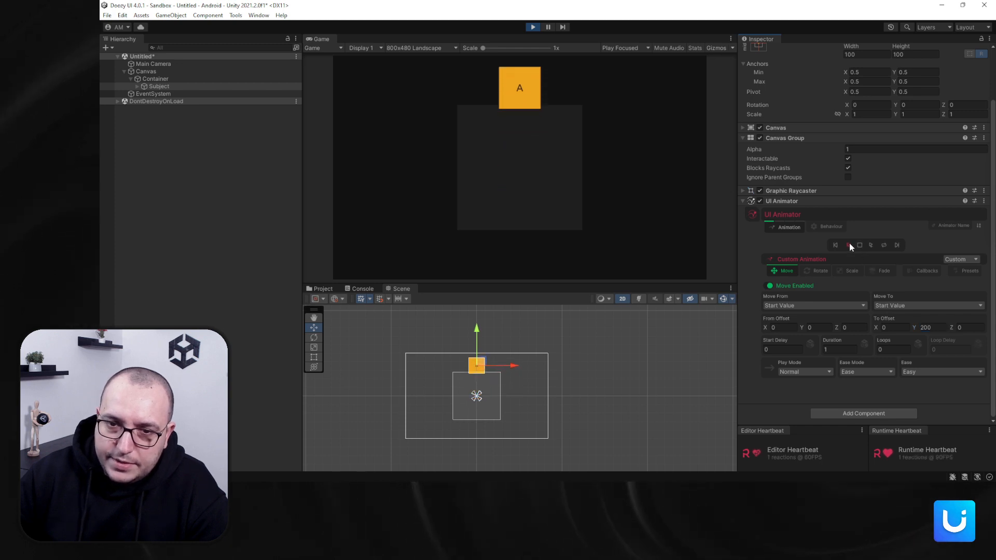
Set To Offset Y to -200 and play Subject's move animation.
click(936, 328)
text(-2)
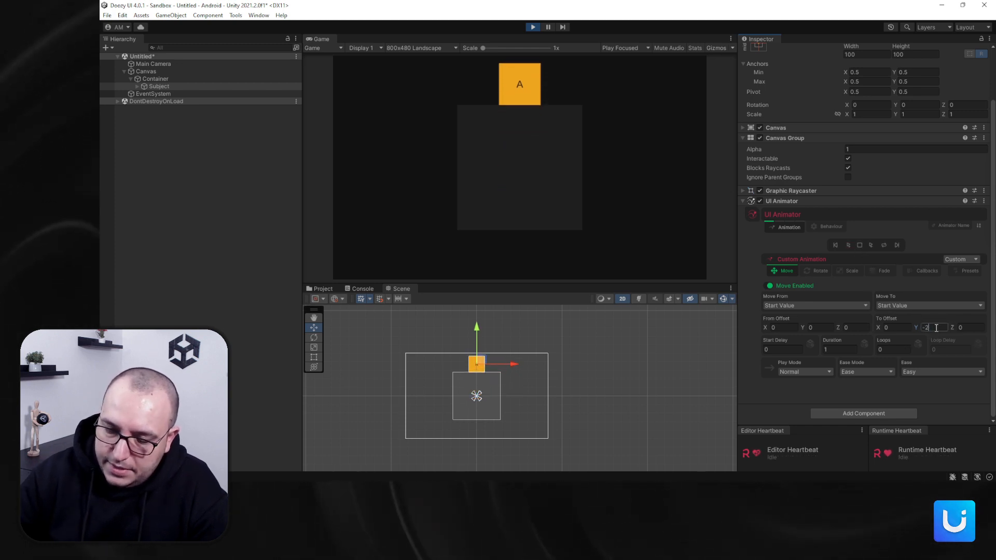
text(00)
click(848, 245)
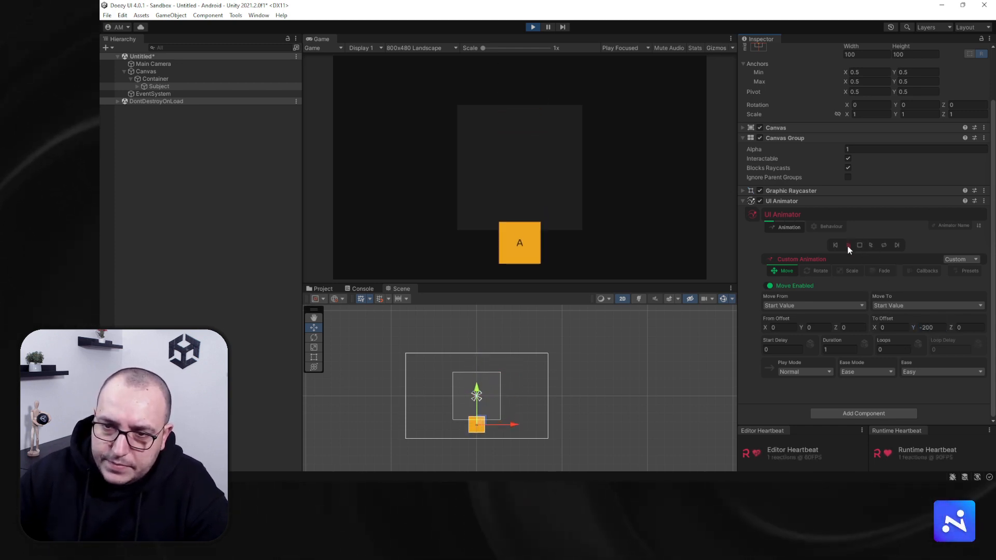
Rewind Subject to its starting position, set the move animation's Start Delay to 1, and play it.
click(937, 328)
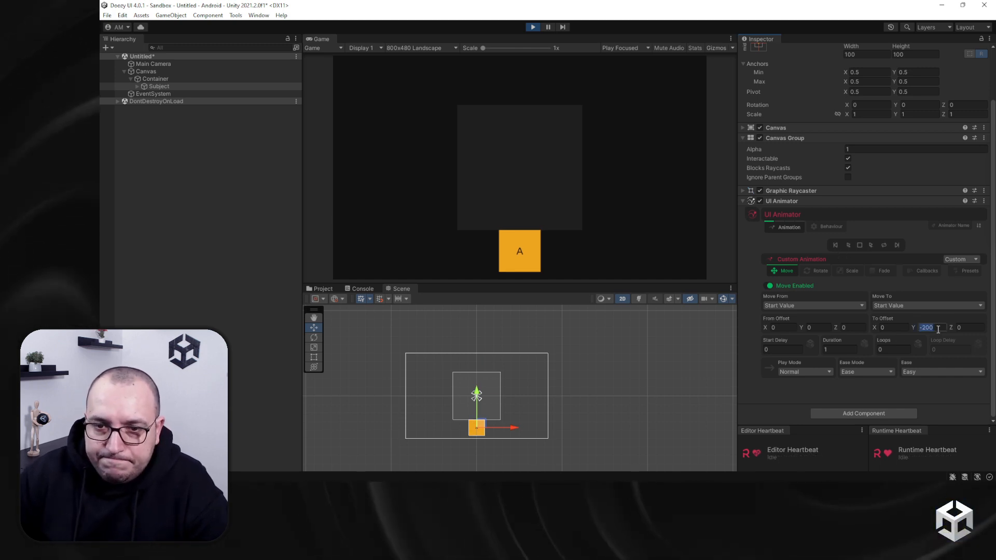
click(835, 245)
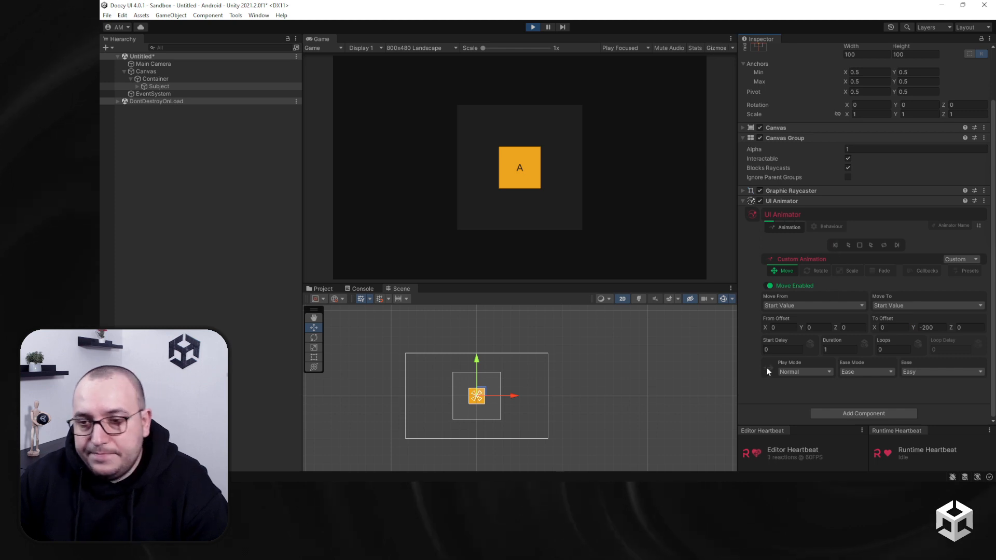
click(786, 350)
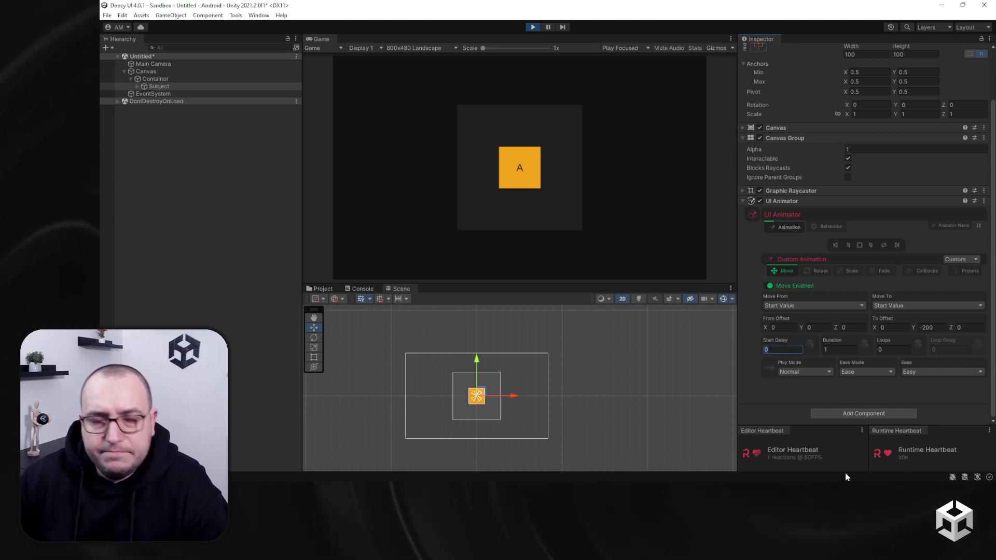
text(1)
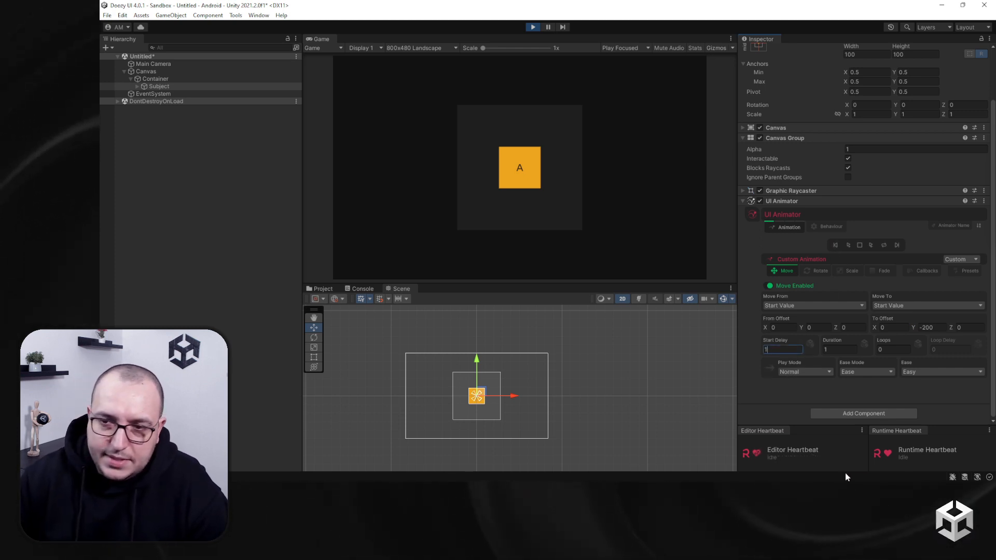
click(850, 243)
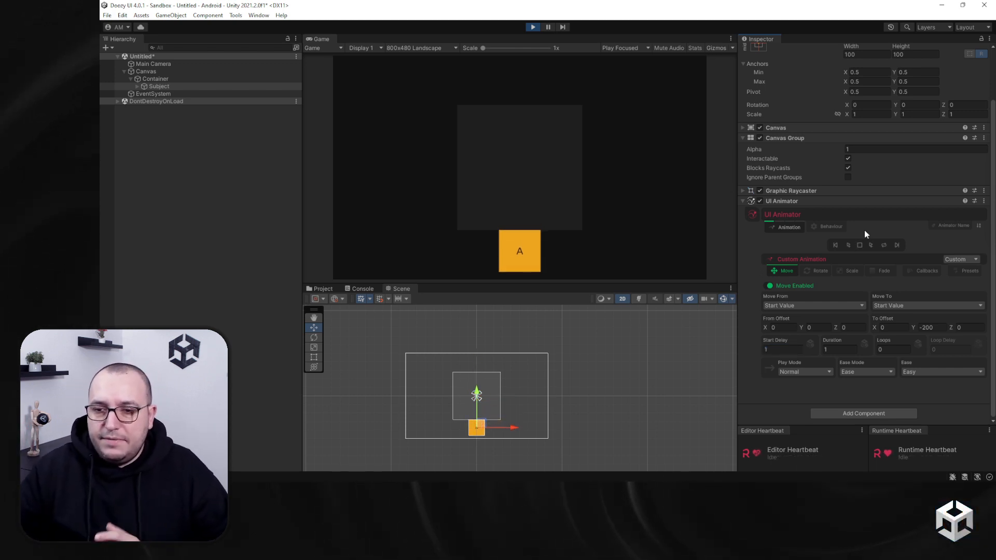
Rewind the animation to its first frame and enable a random Start Delay for the move animation.
click(835, 246)
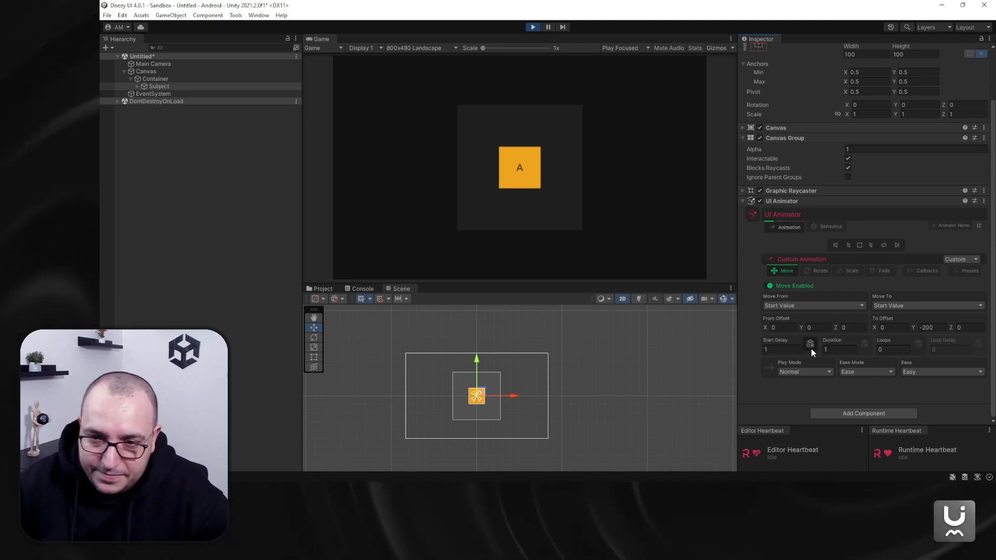
click(811, 347)
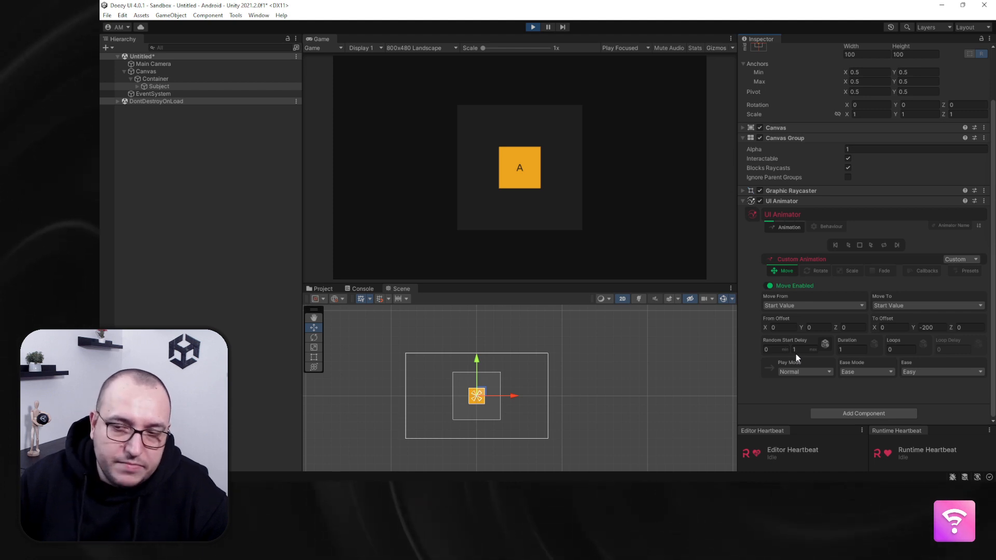
Turn off the random Start Delay, enable a random Duration between 1 and 2, and play the move animation.
click(824, 343)
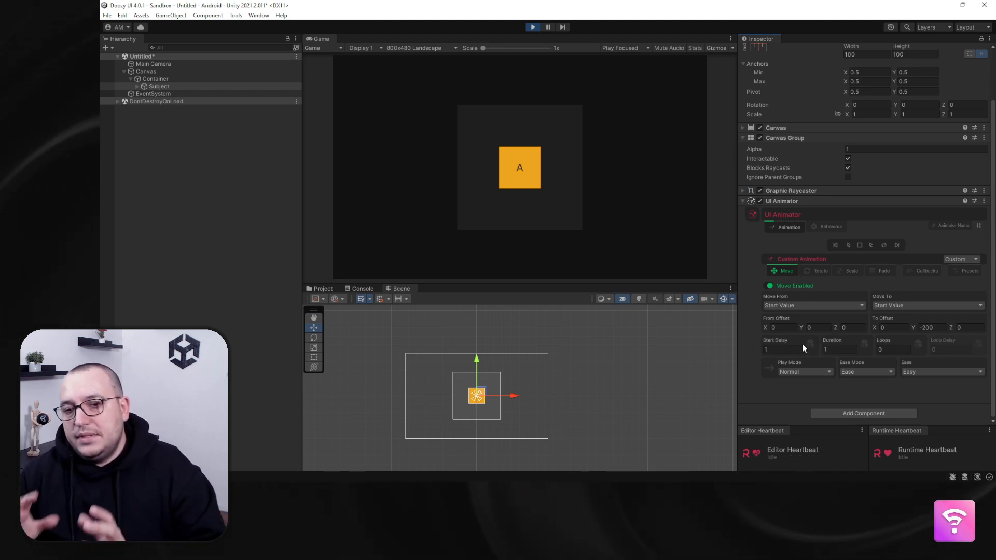
click(841, 349)
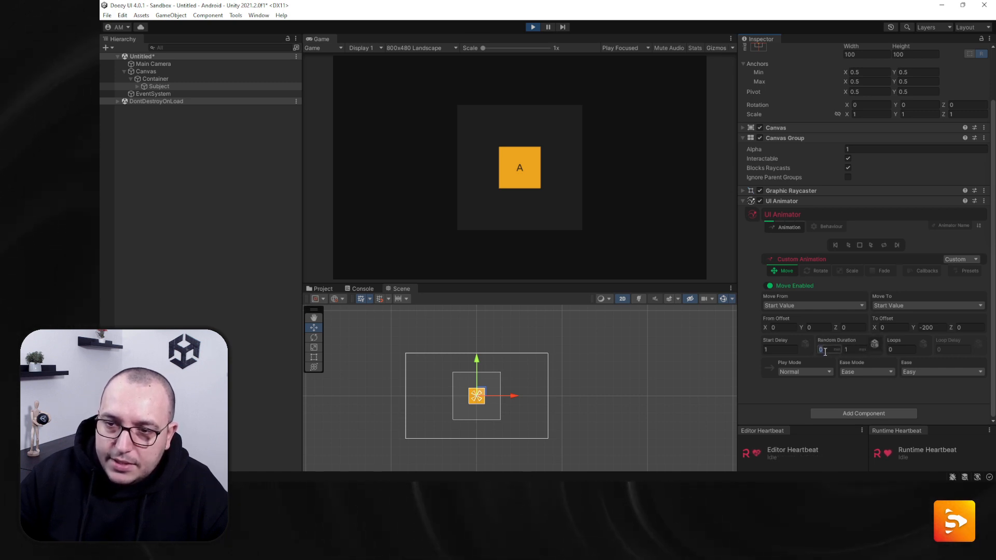
text(1)
key(Tab)
text(2)
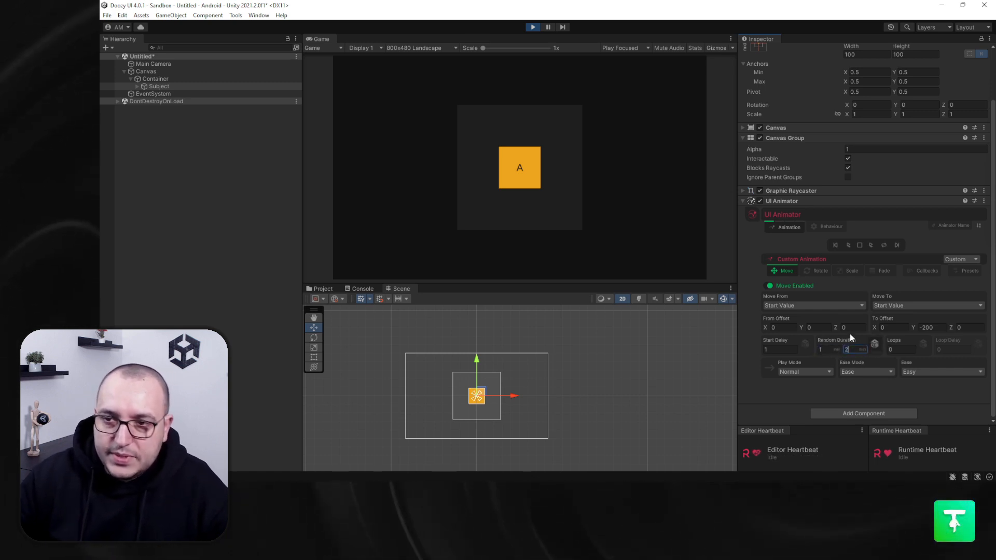
click(847, 246)
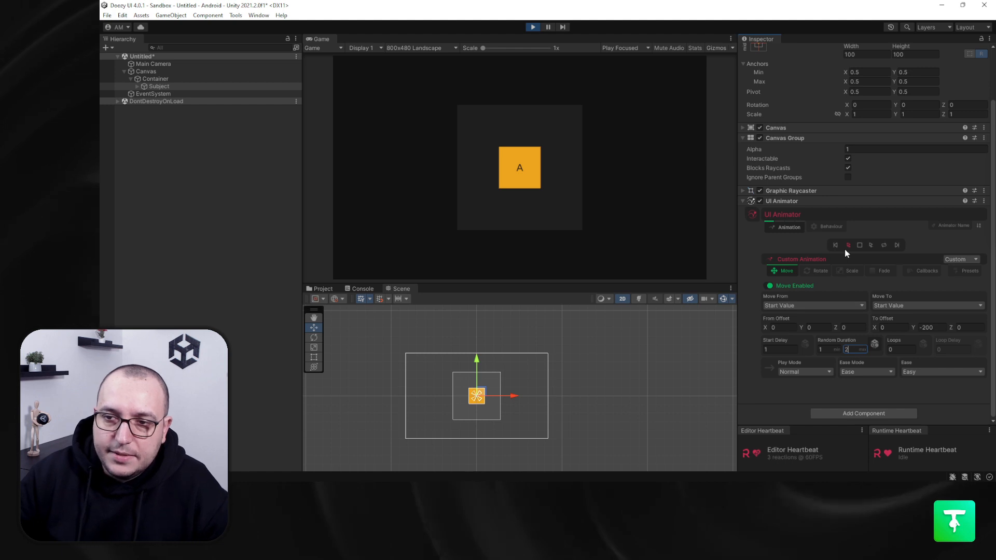
Set the random Duration's minimum to 0.5 and the Start Delay to 0, playing the move animation several times.
click(832, 350)
text(0)
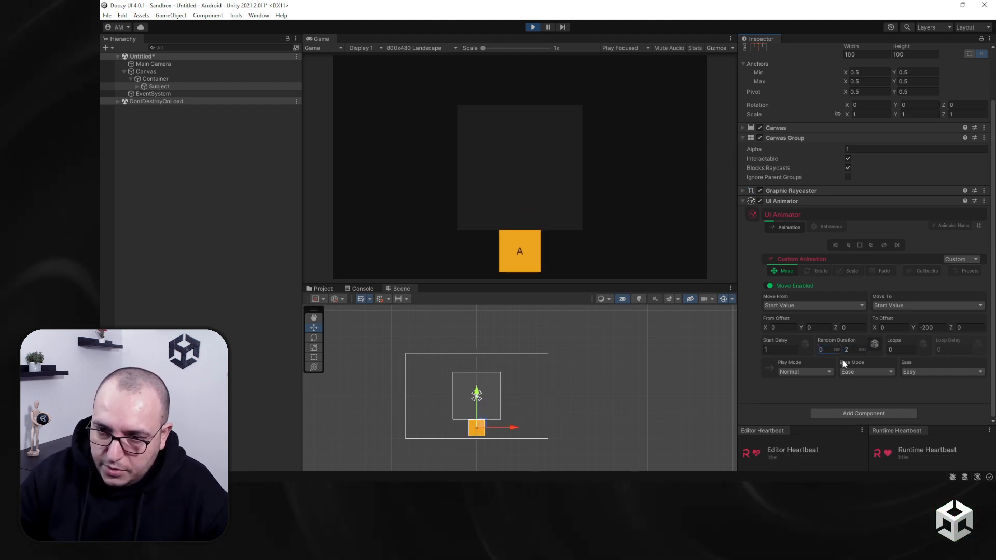
text(.5)
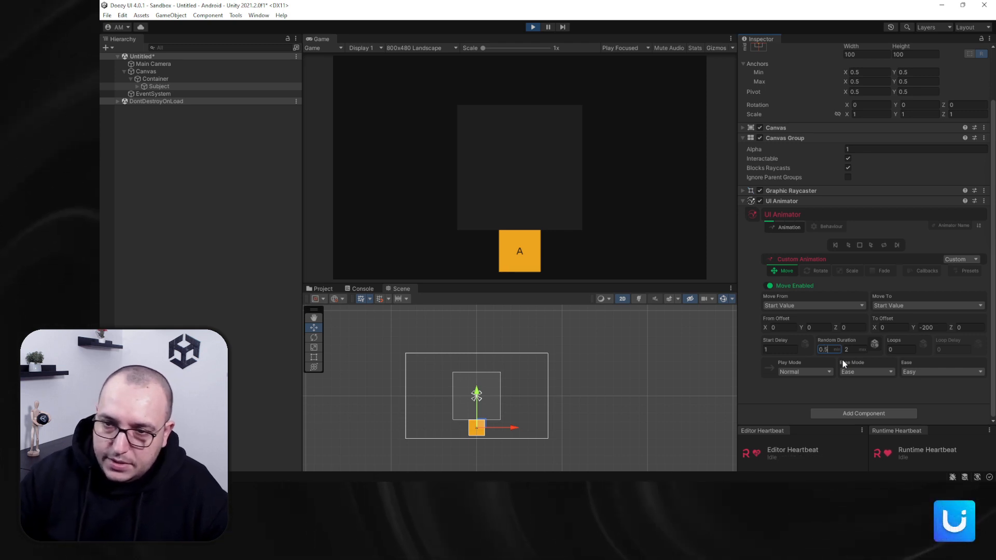
key(Return)
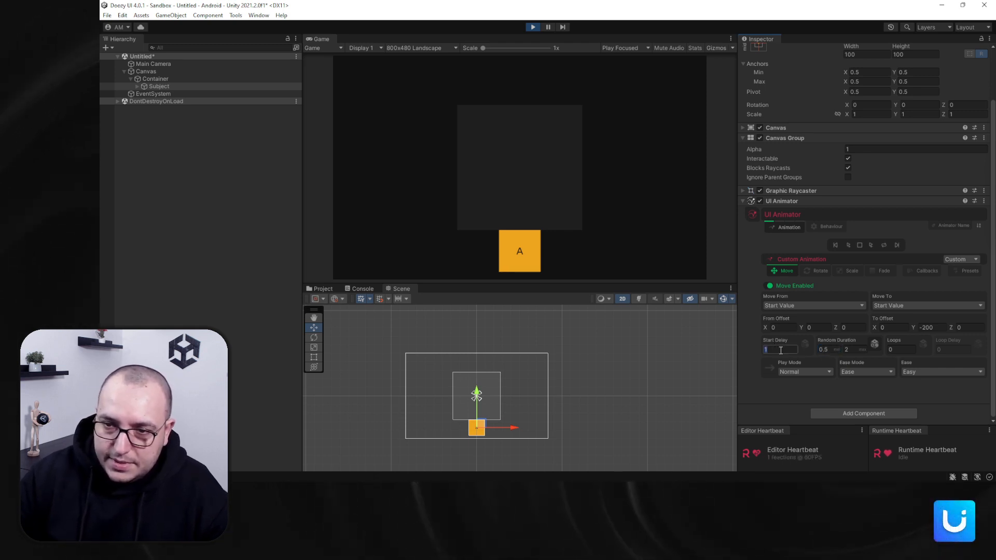
text(0)
click(848, 245)
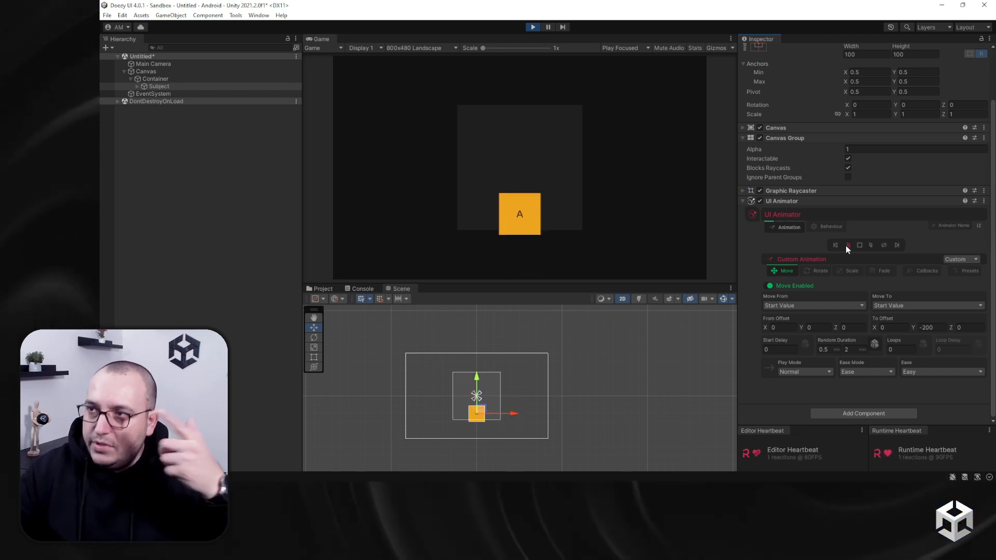
click(848, 245)
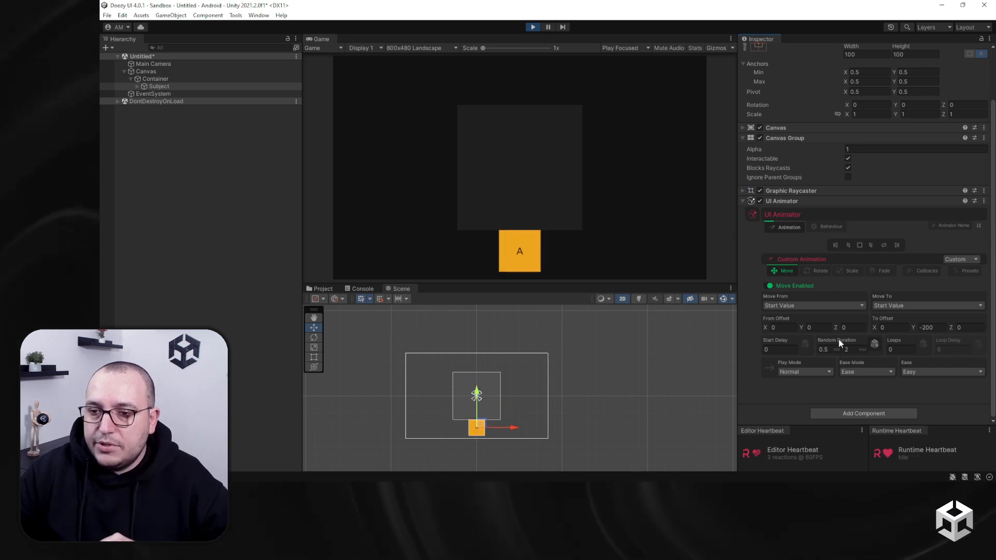
click(848, 245)
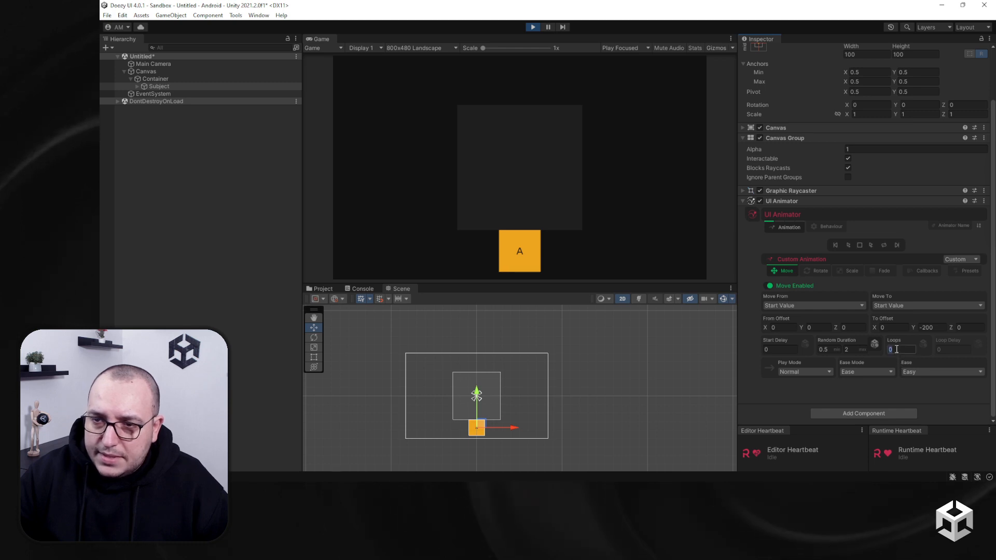
Play the move animation with Loops set to 1, and again with Loops set to -1.
text(1)
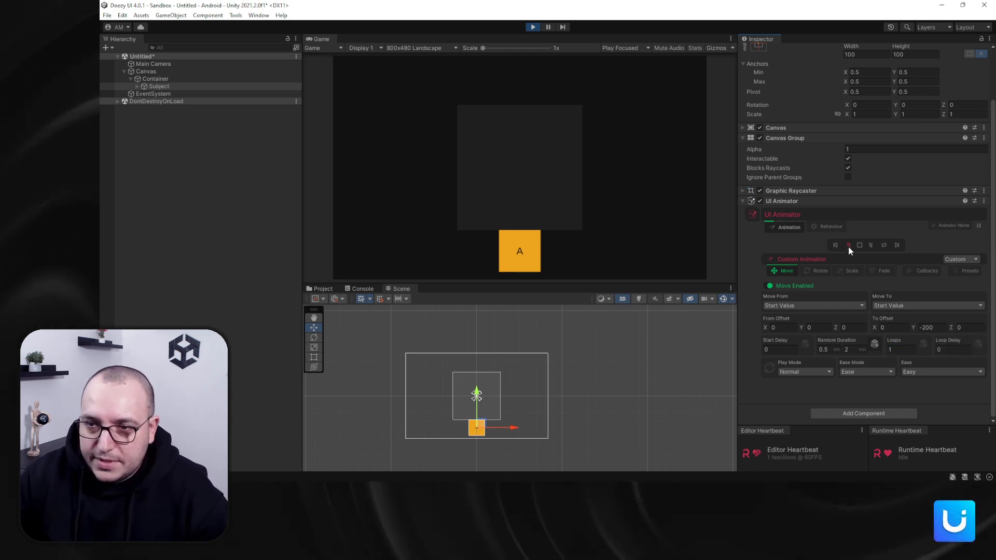
click(849, 246)
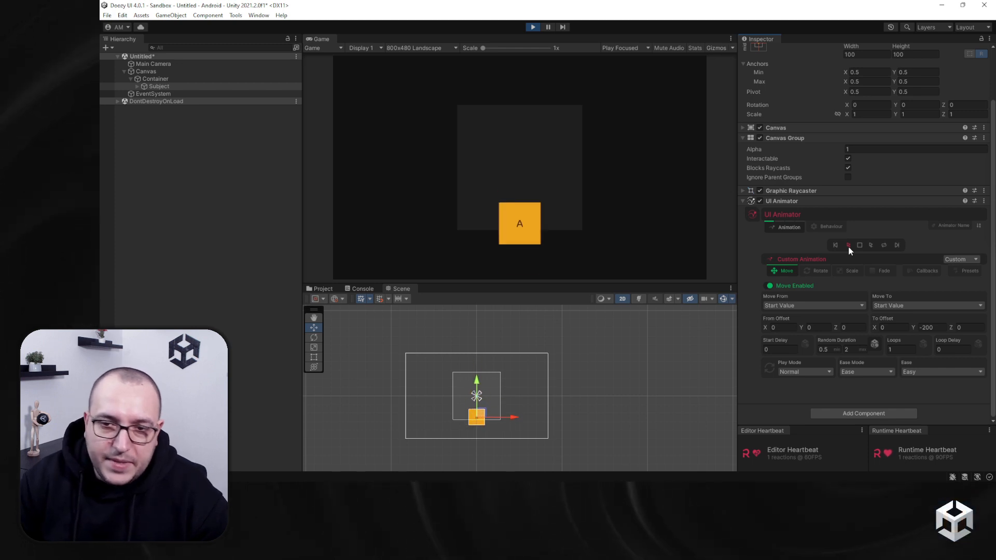
click(895, 347)
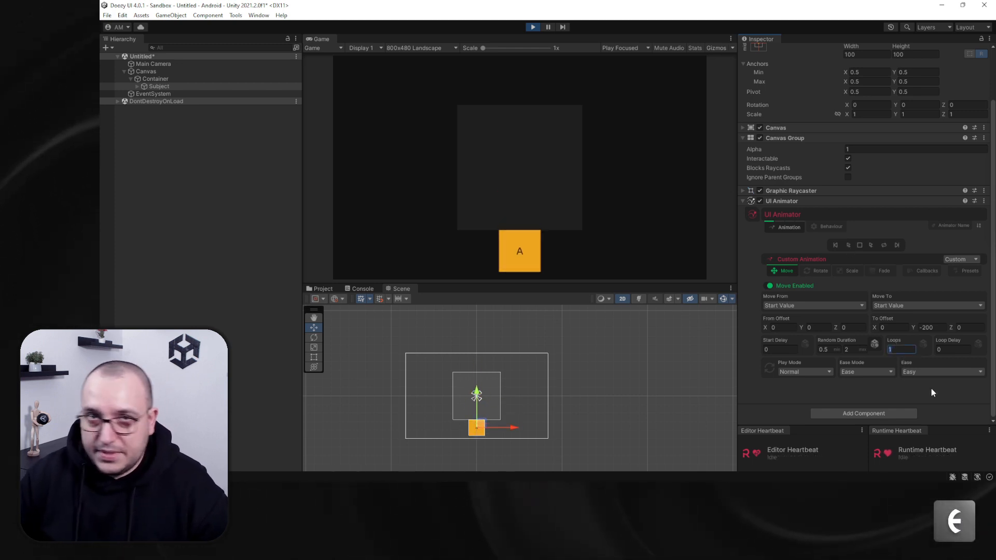
text(-1)
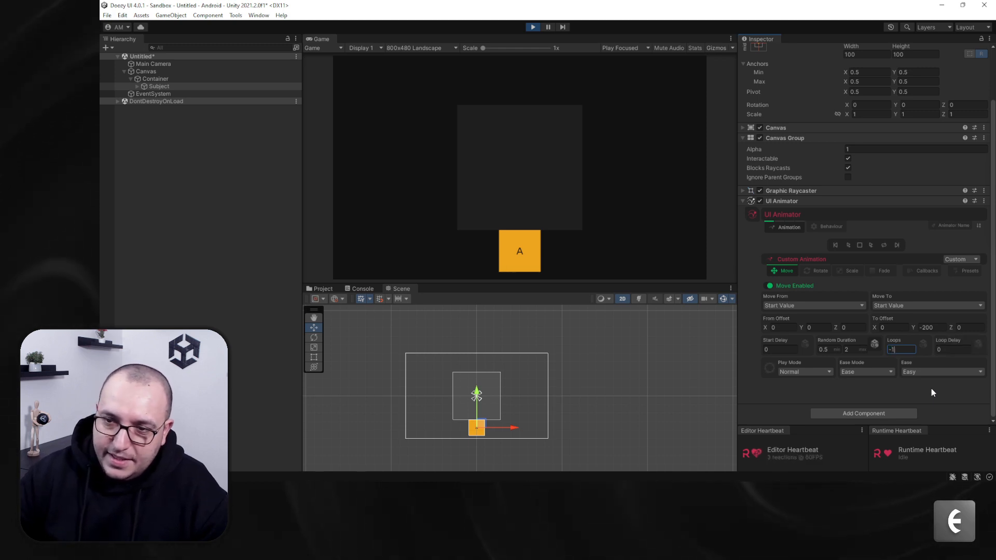
click(849, 250)
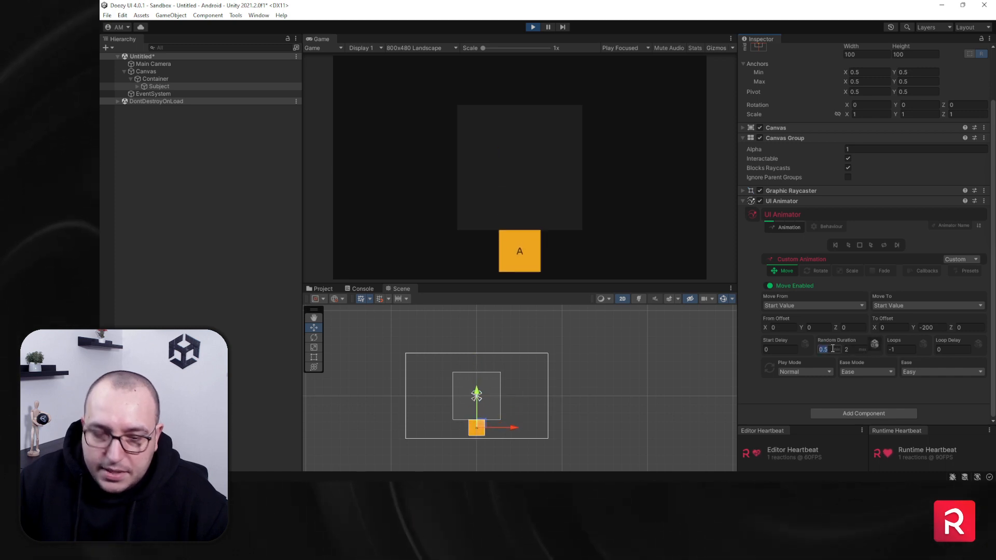
Turn off the random Duration and enable a random Loop Delay between 0 and 2 for the move animation.
click(874, 344)
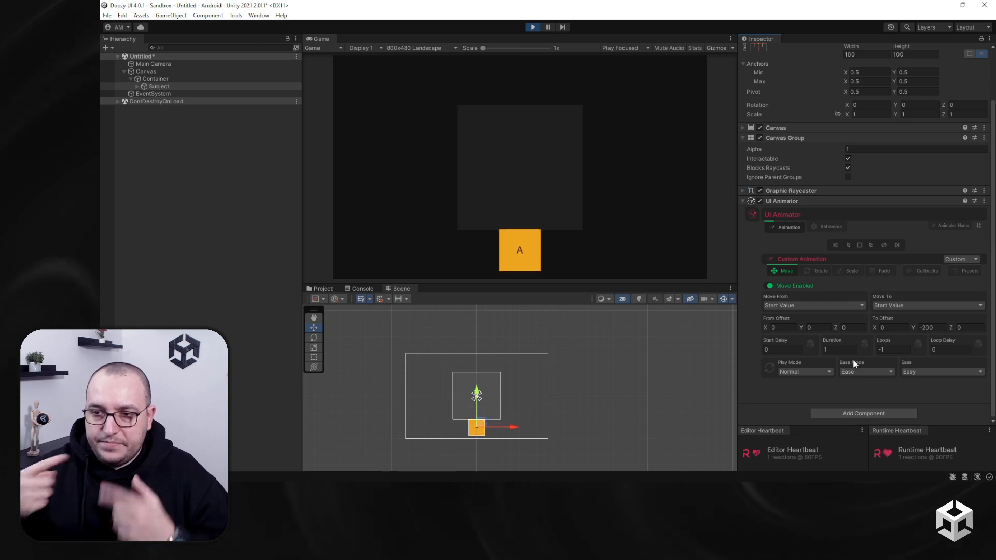
double_click(944, 351)
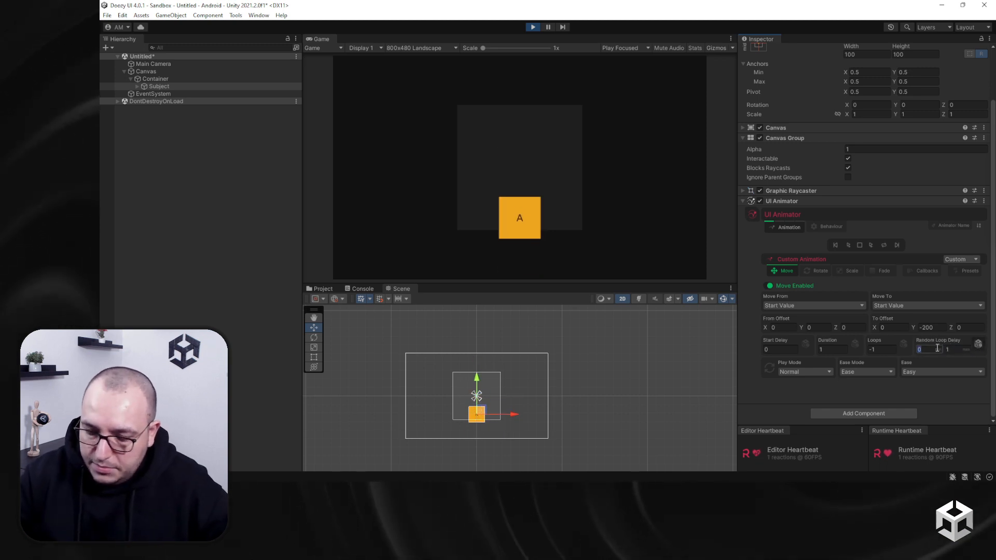
key(Tab)
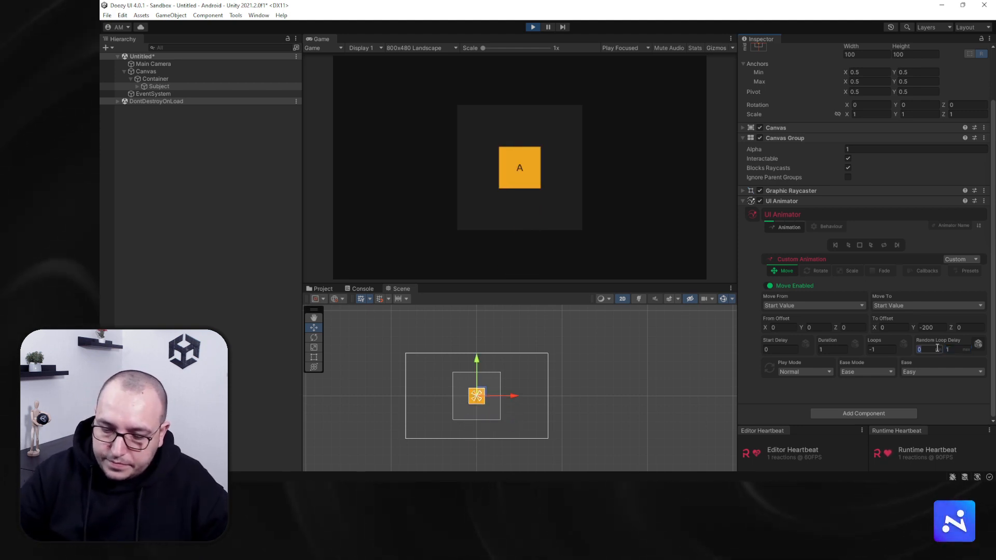
click(938, 350)
key(Tab)
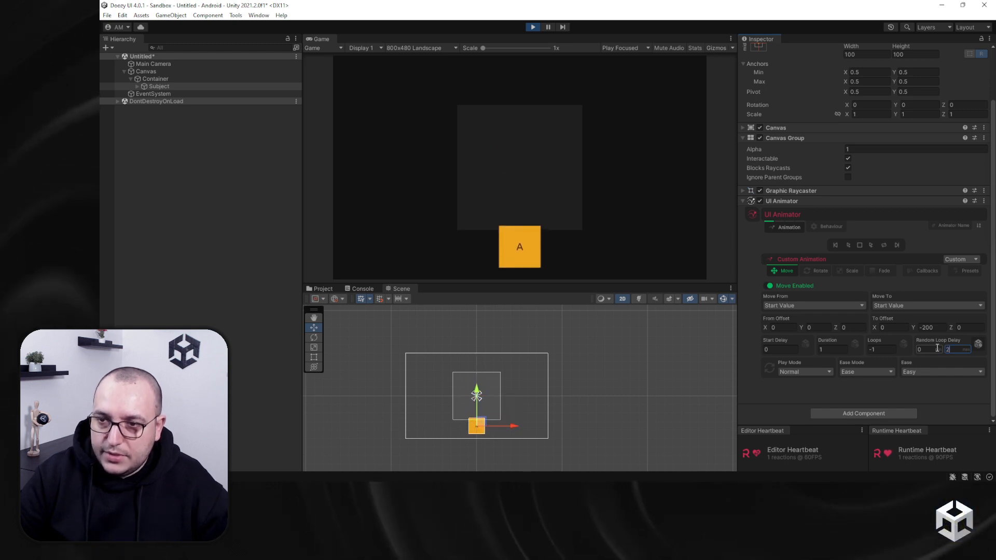
text(2)
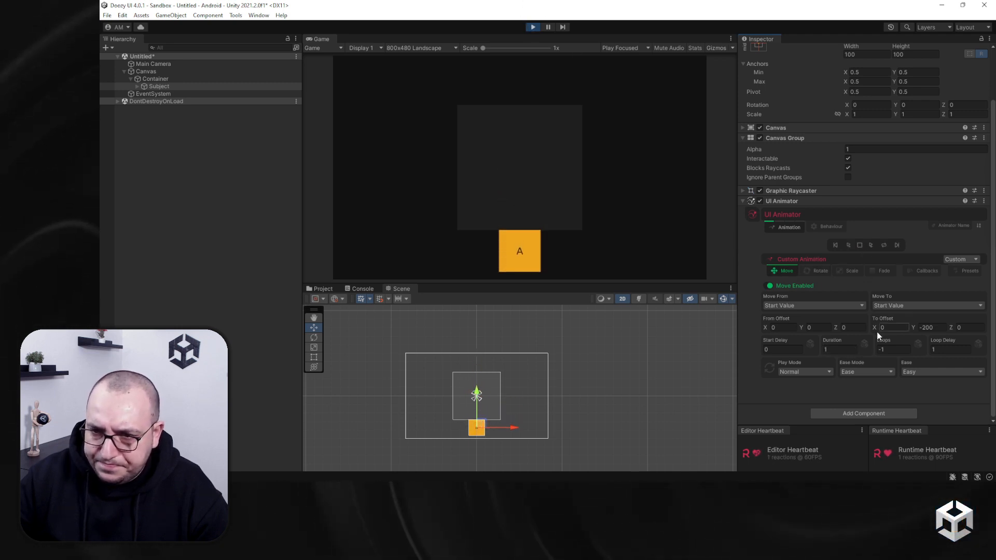
Set Loops to 0, From Offset X to -200, To Offset X to 200 and To Offset Y to 0, and play the animation.
click(885, 349)
text(0)
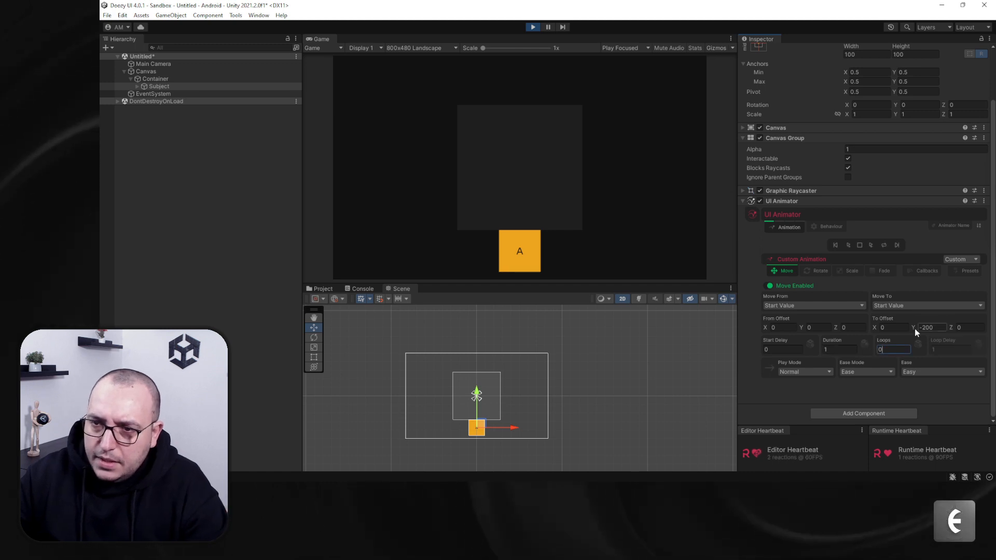
click(793, 328)
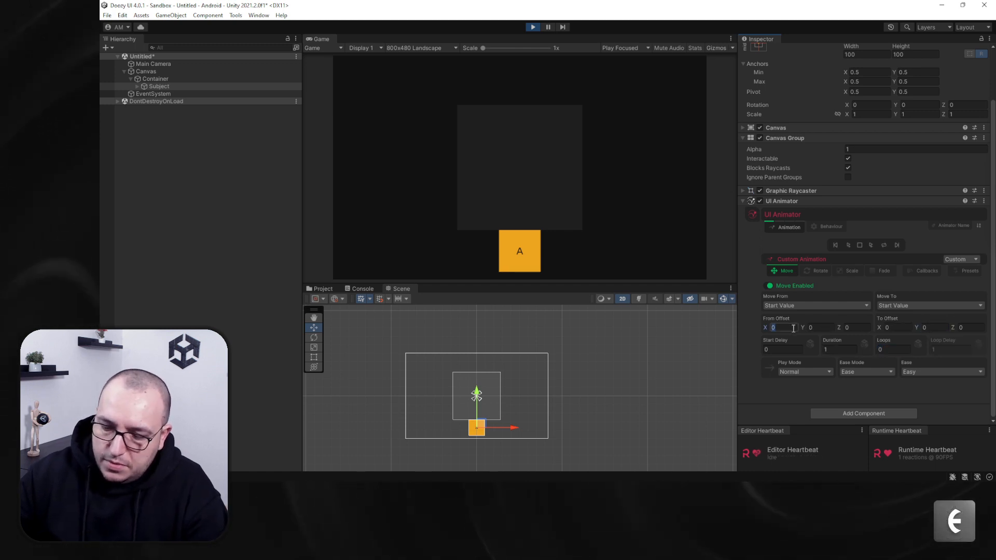
text(-200)
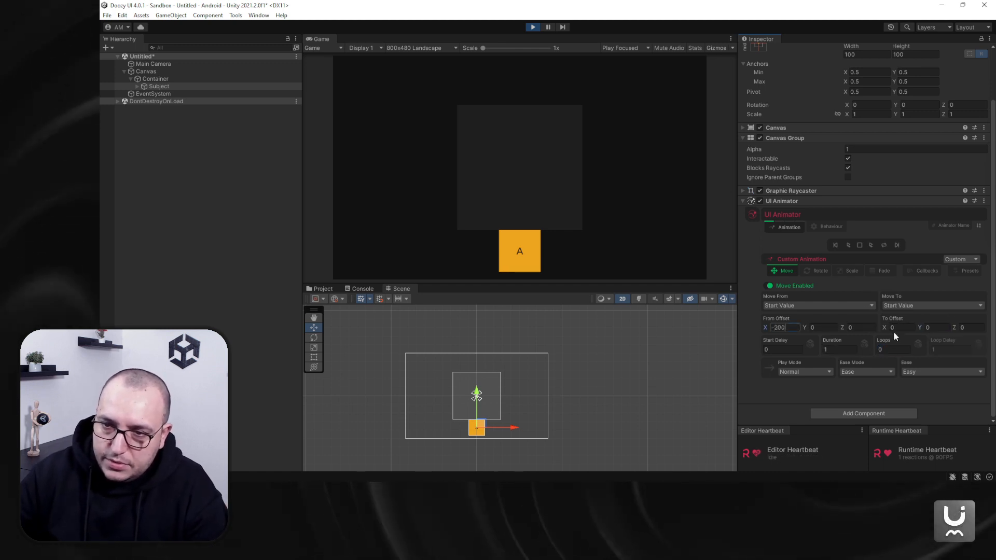
click(912, 329)
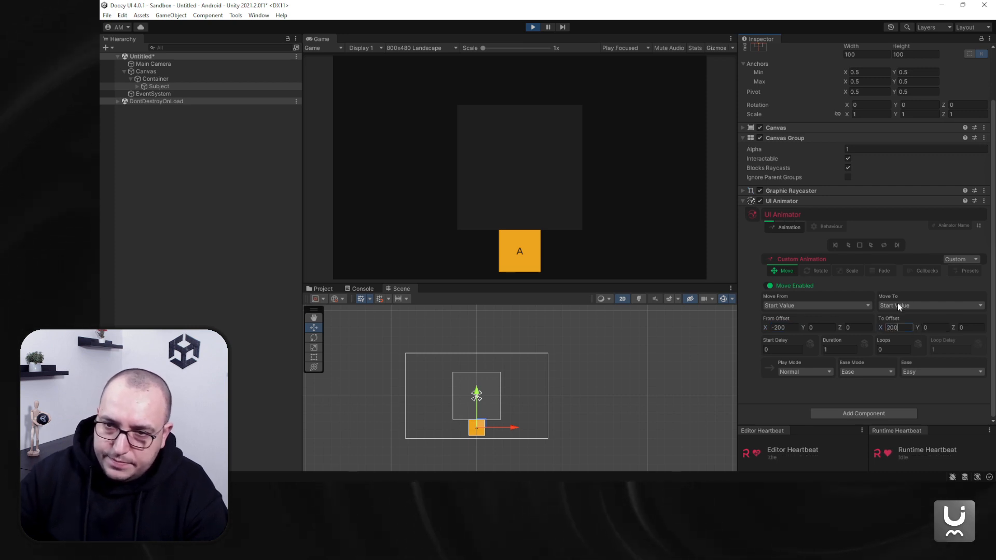
click(836, 245)
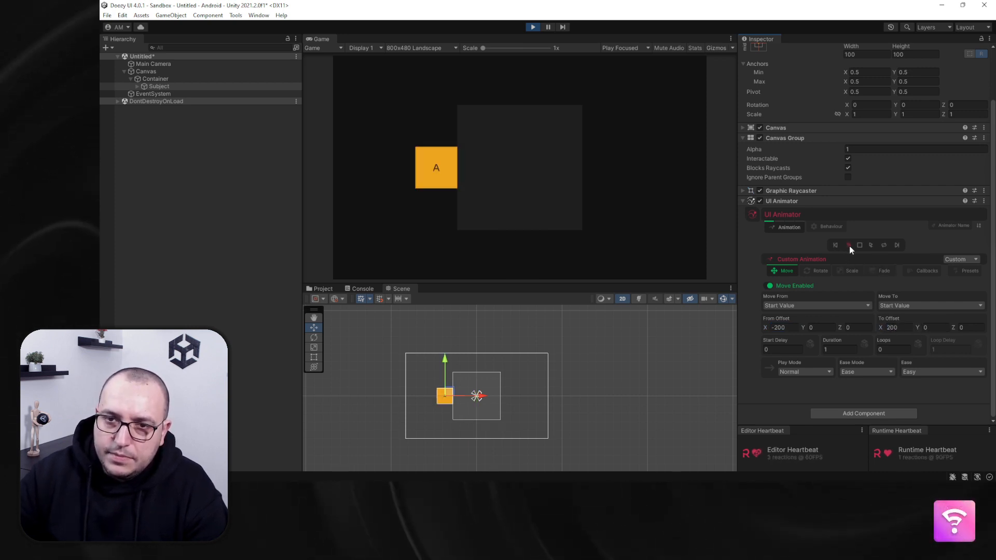
click(836, 244)
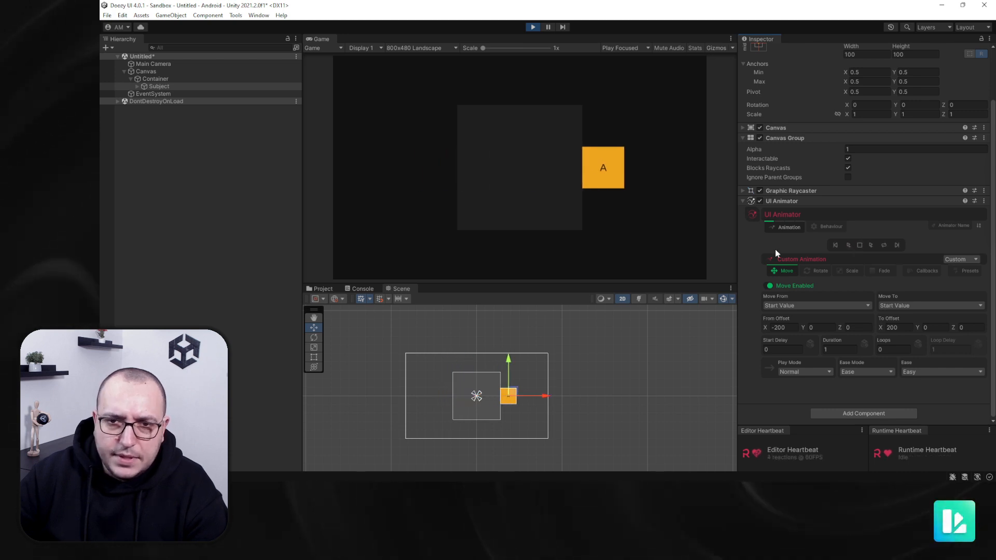
Exit play mode and add a TextMeshPro text object reading "A" under Canvas.
click(537, 27)
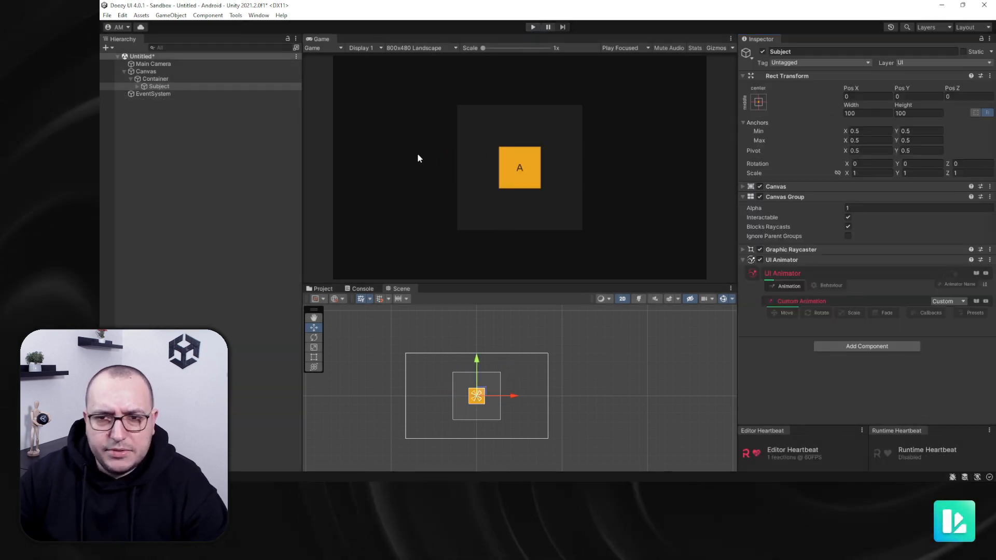
click(142, 73)
right_click(141, 73)
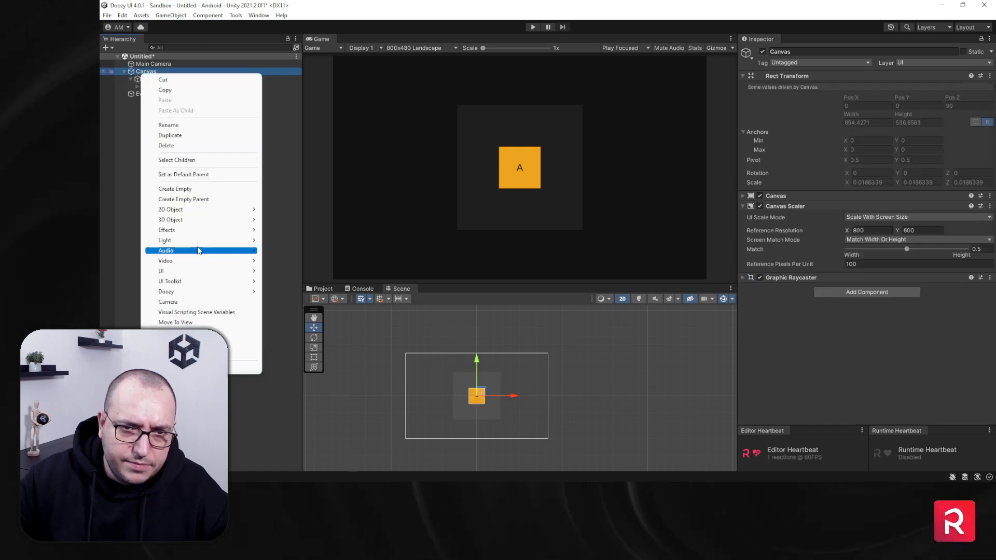
mouse_move(208, 271)
click(300, 291)
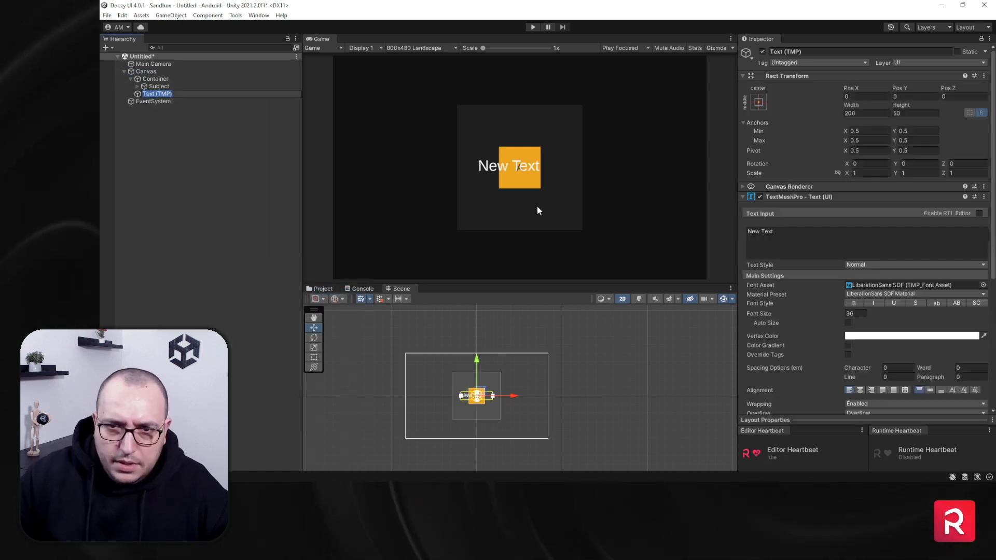
click(827, 242)
text(A)
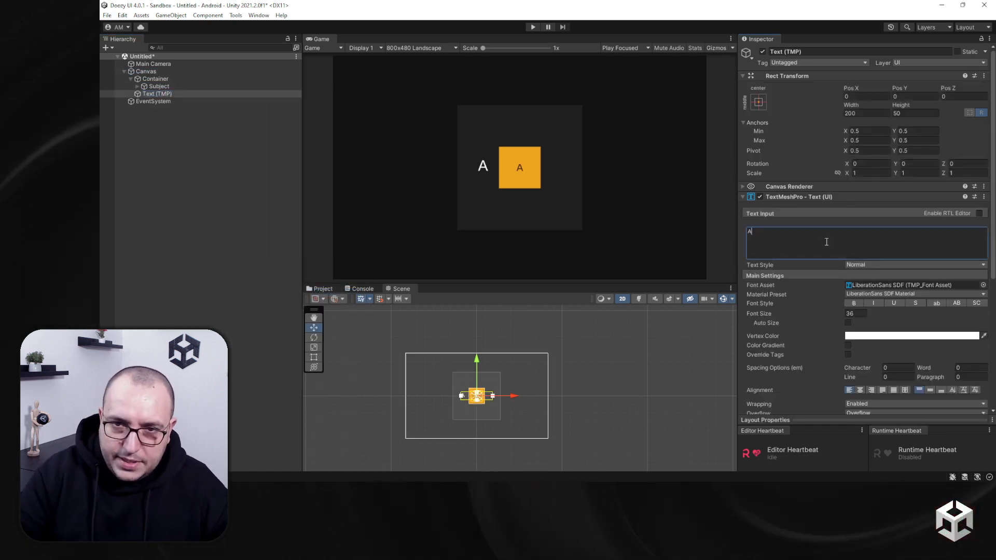
Center the text's alignment, duplicate it, and place one text on each side of Container at X about -221 and 228, Y about 47.
click(171, 93)
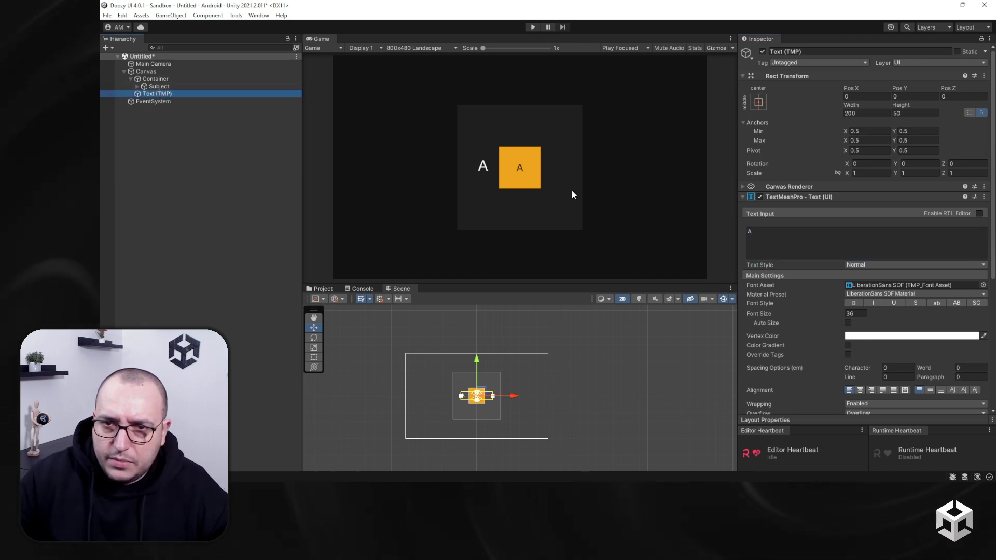
scroll(440, 394, up, 6)
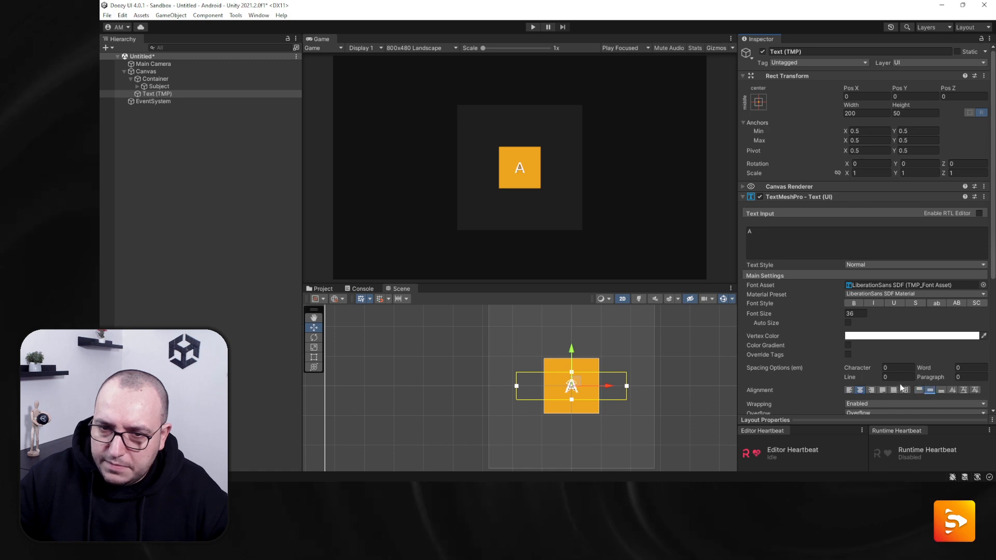
drag(575, 385, 731, 377)
key(ctrl+d)
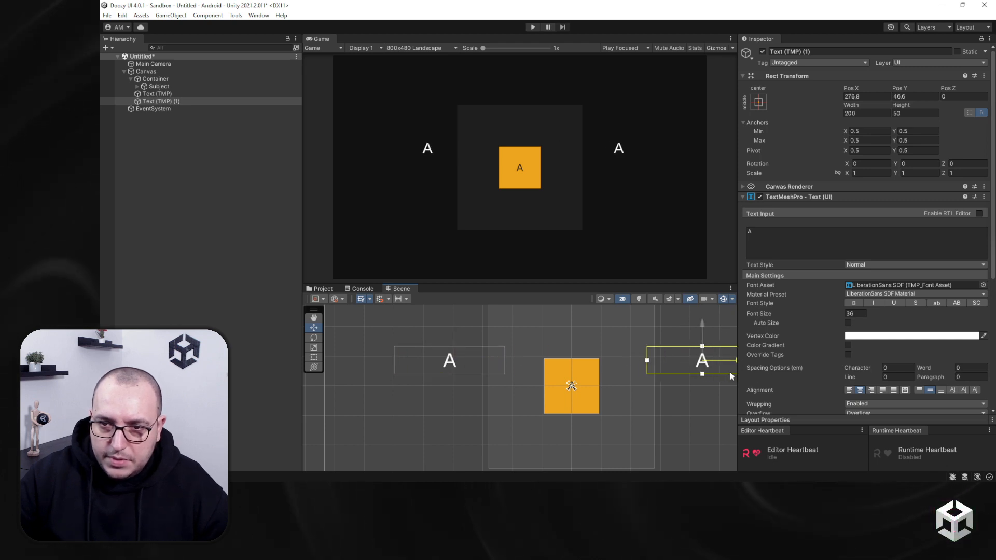
Rename the text object on Container's left side as A.
click(188, 95)
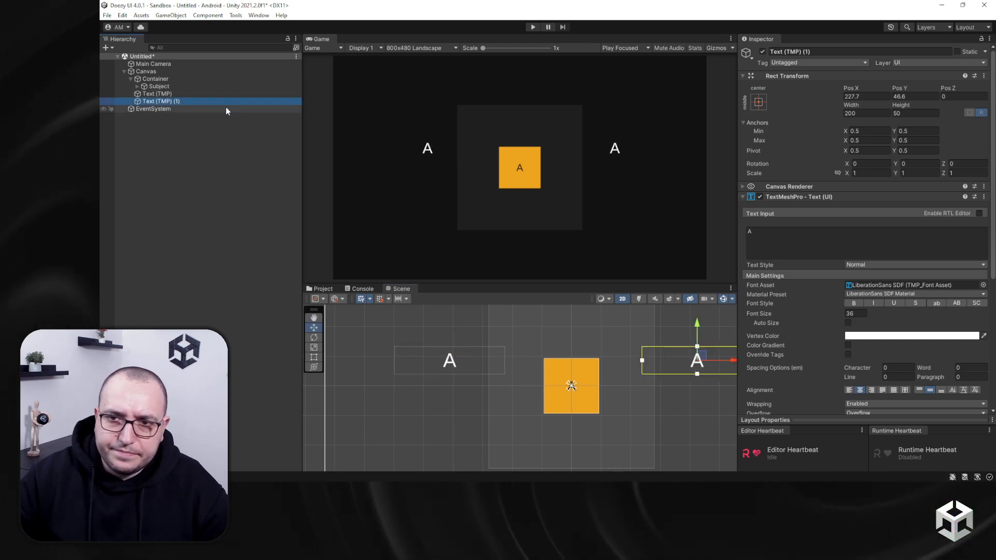
click(179, 94)
text(A)
key(Return)
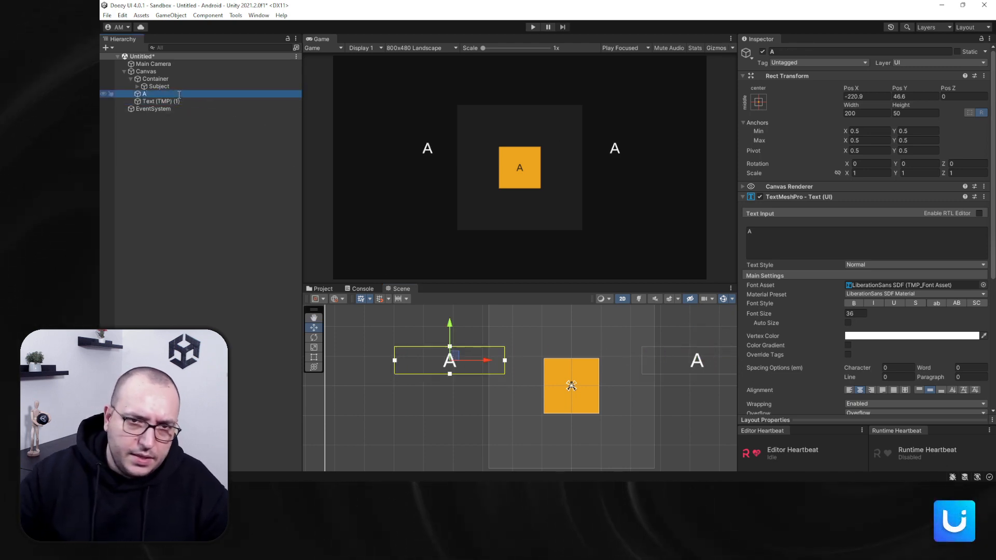
Rename the duplicated text object on the other side of Container as B.
double_click(178, 101)
click(179, 101)
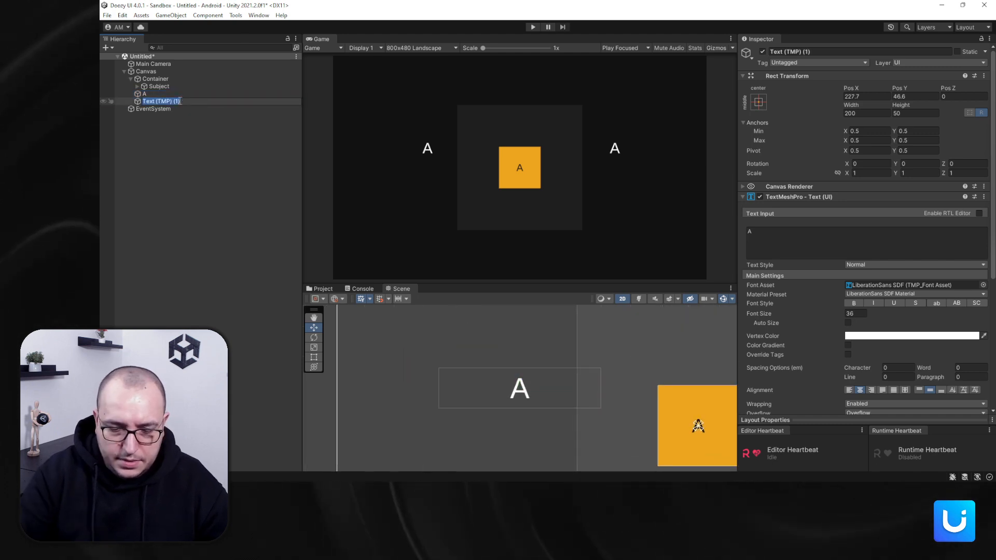
text(B)
key(Return)
Change the text of Subject's child text object to "Hi!".
click(137, 86)
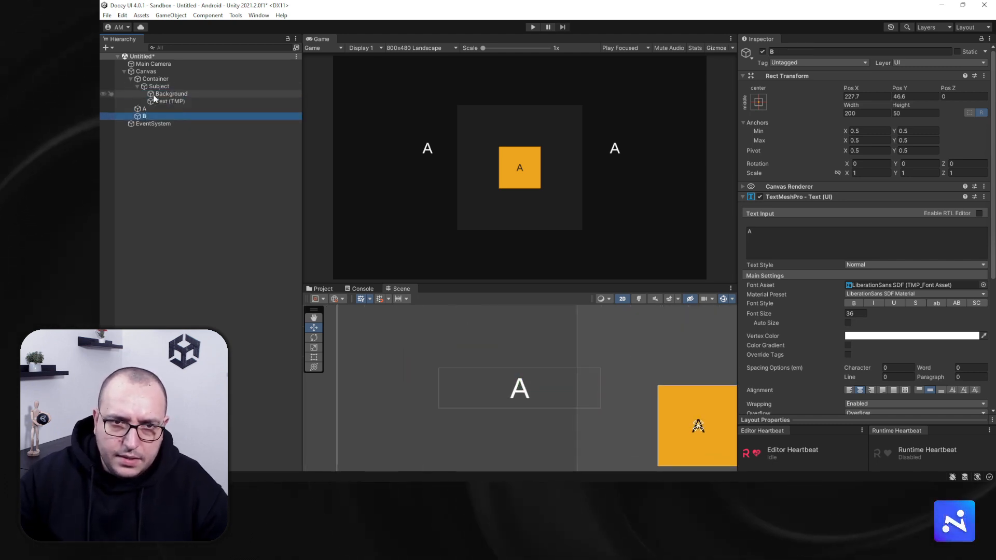
click(158, 102)
click(783, 246)
text(H)
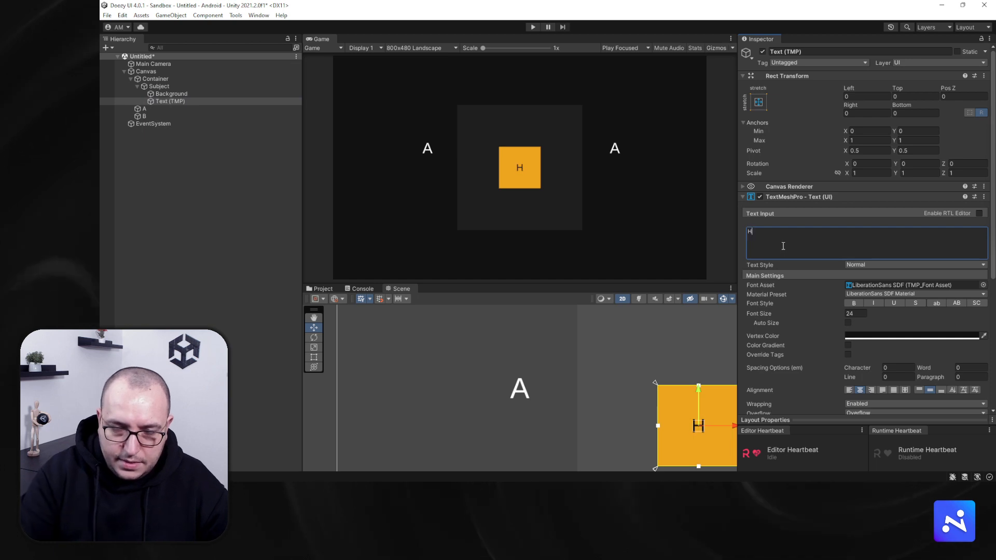
text(i!)
Change the displayed text of the B object to "B" and bring the whole canvas into the scene view.
scroll(742, 166, down, 3)
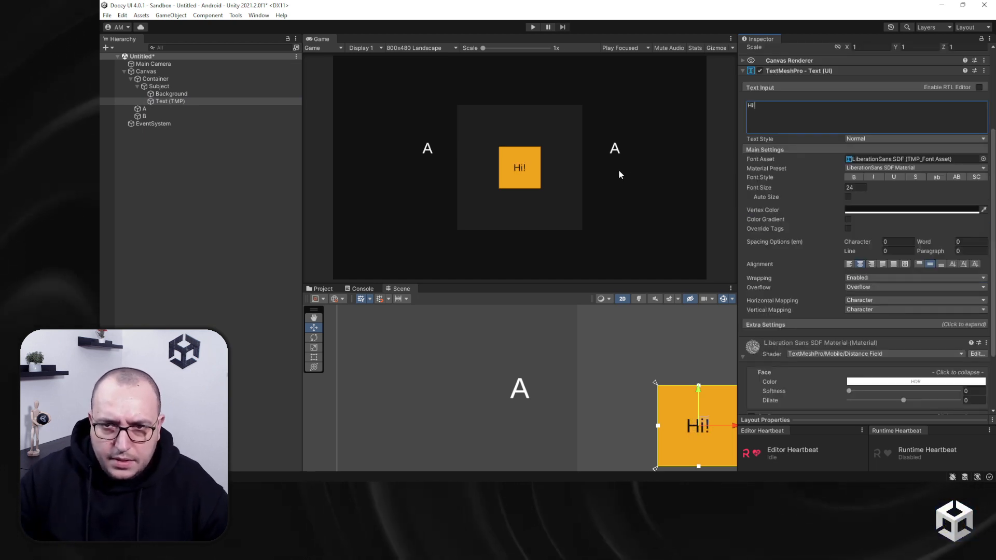
scroll(619, 170, up, 1)
scroll(584, 167, down, 1)
click(180, 116)
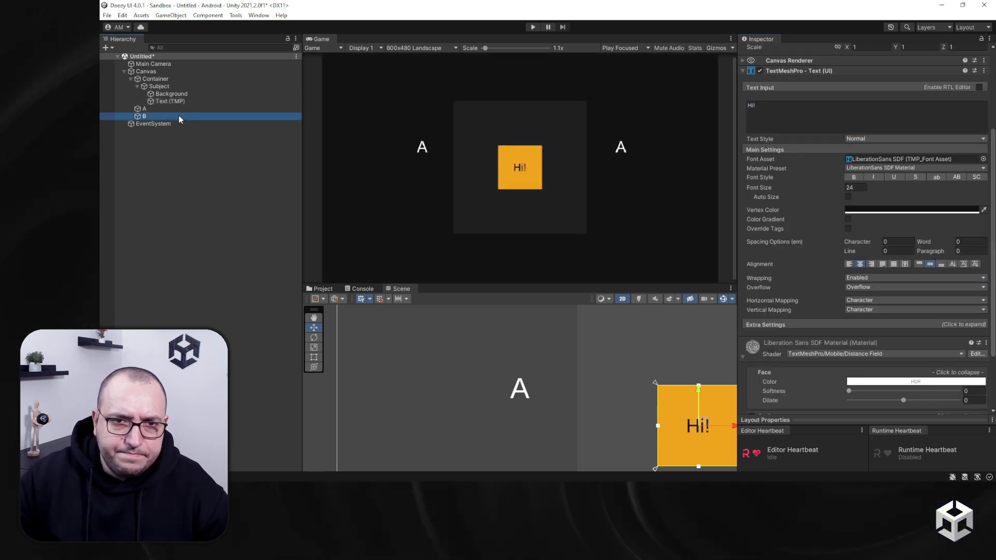
click(783, 120)
text(B)
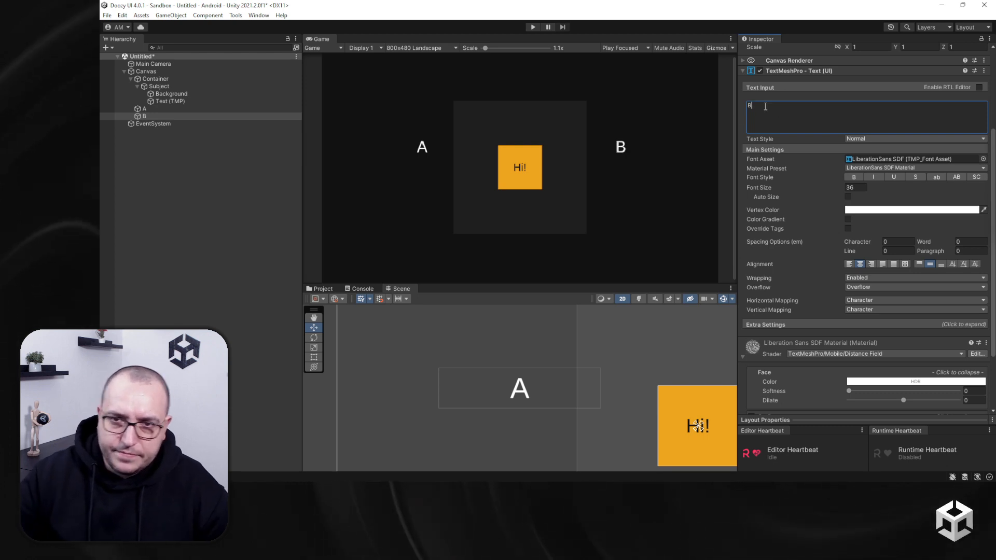
click(670, 195)
scroll(668, 196, down, 1)
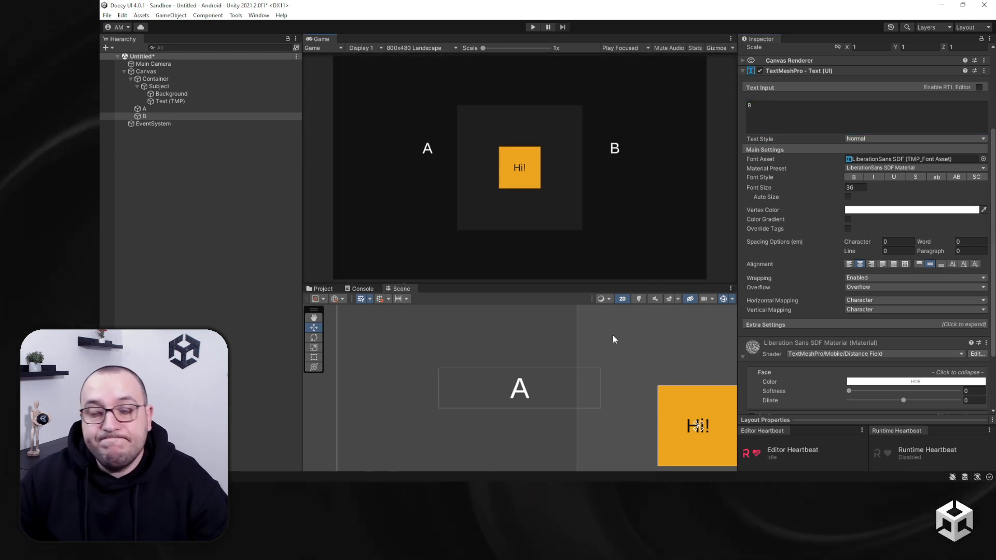
scroll(567, 401, down, 4)
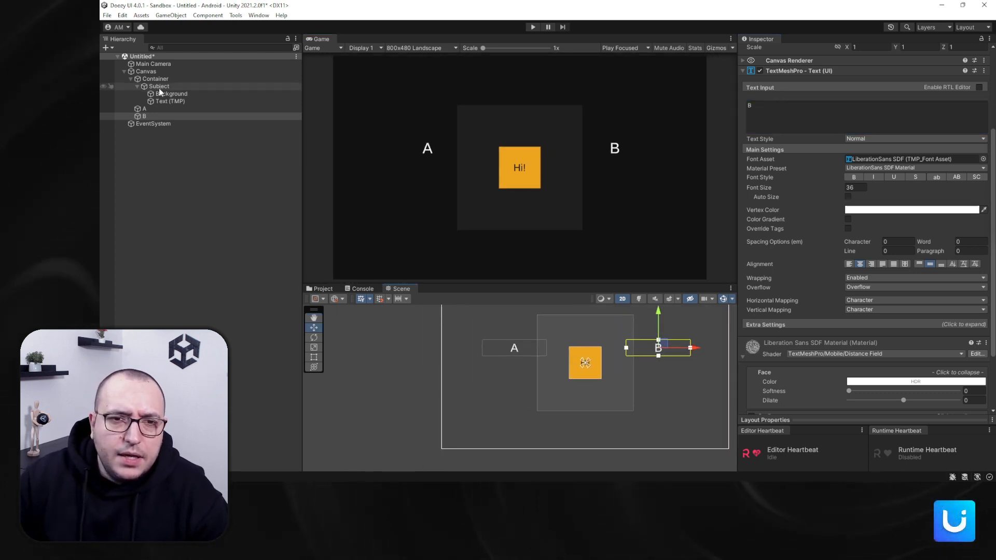
In Subject's Move animation, set From Offset X to -200 and Y to 0, and To Offset X to 200.
click(159, 87)
click(776, 313)
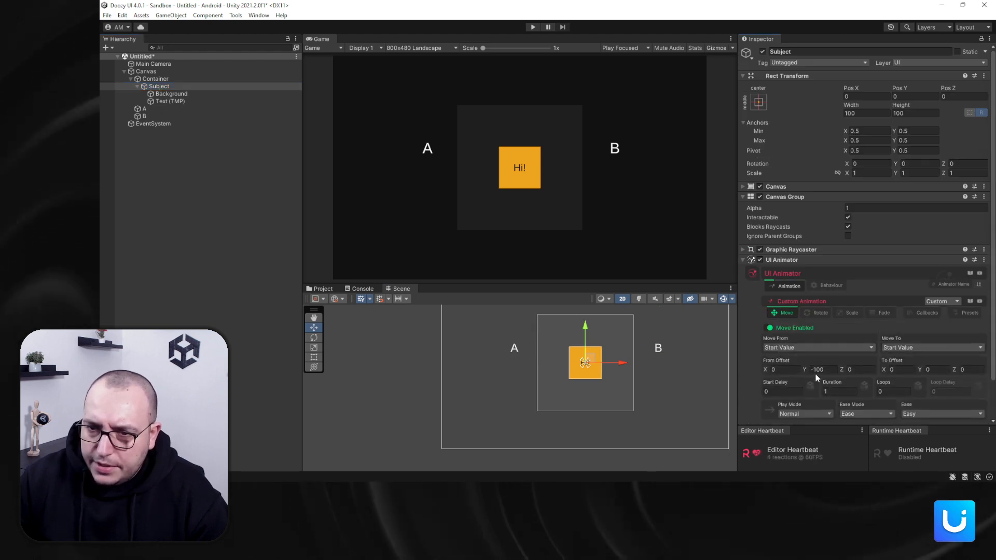
click(792, 368)
text(-2)
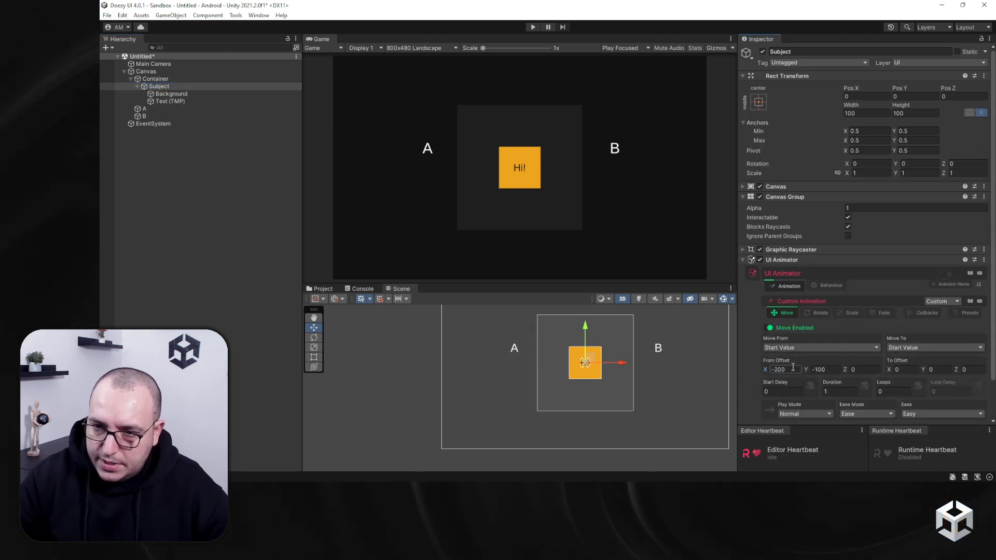
text(00)
click(825, 369)
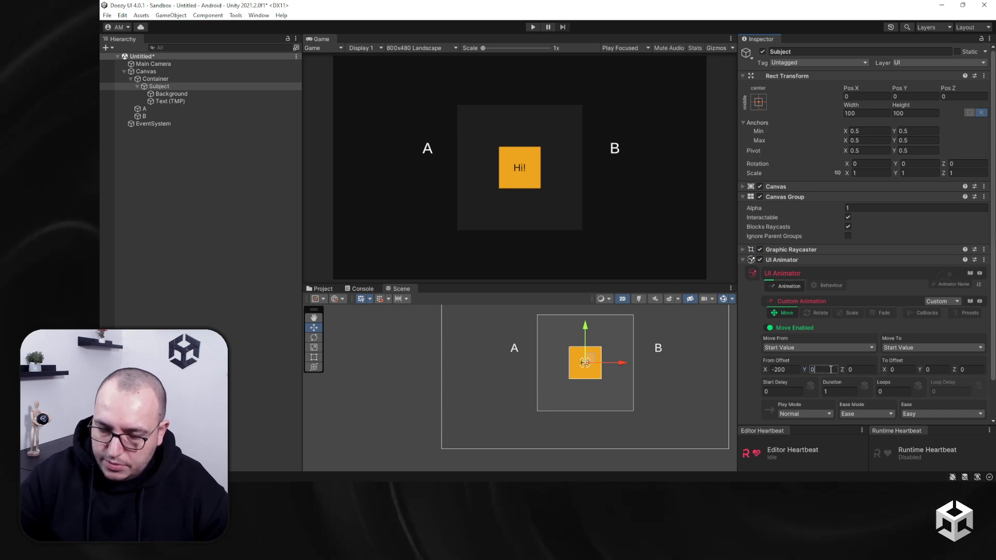
click(900, 369)
text(200)
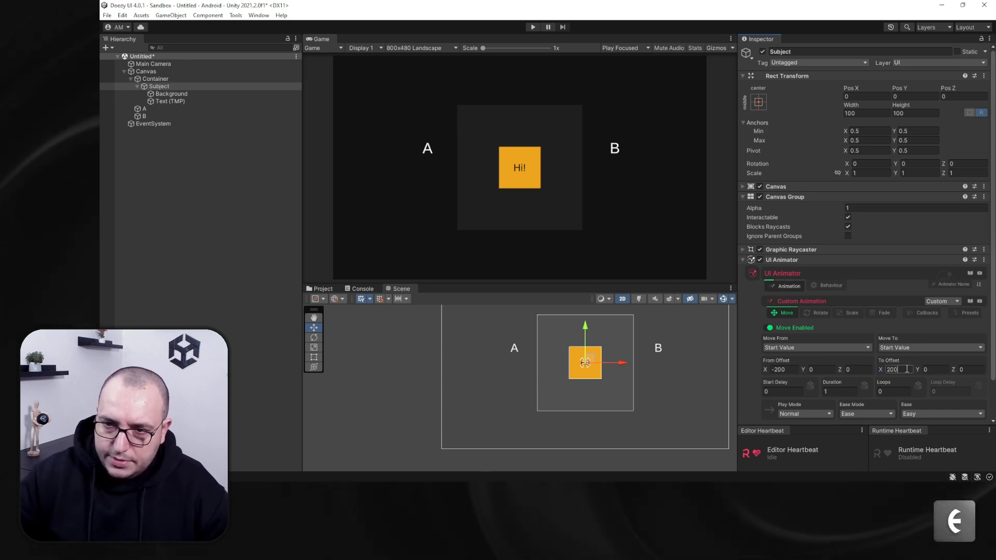
scroll(832, 334, down, 2)
click(784, 155)
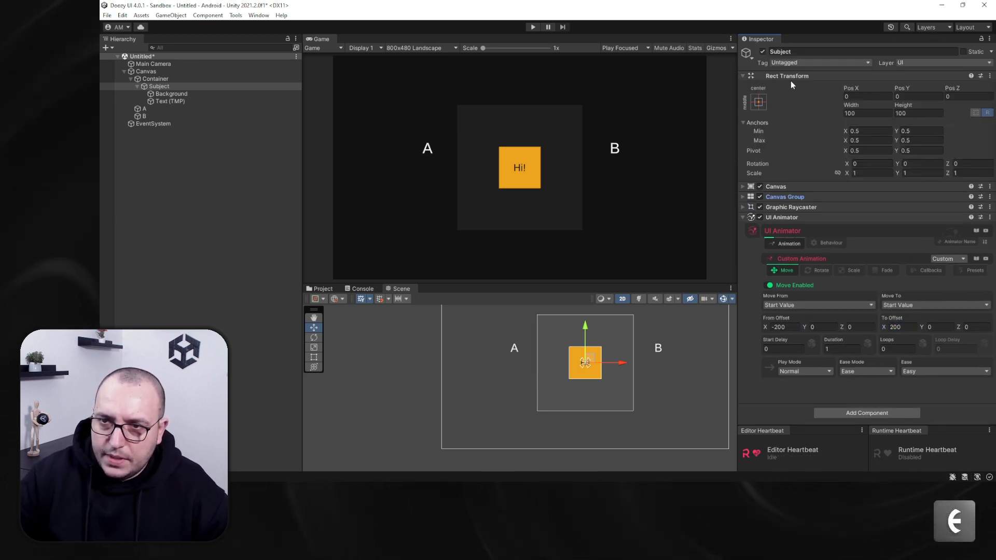
Enter play mode, put Subject at its From position, and move label A directly above it at X about -200.
click(533, 27)
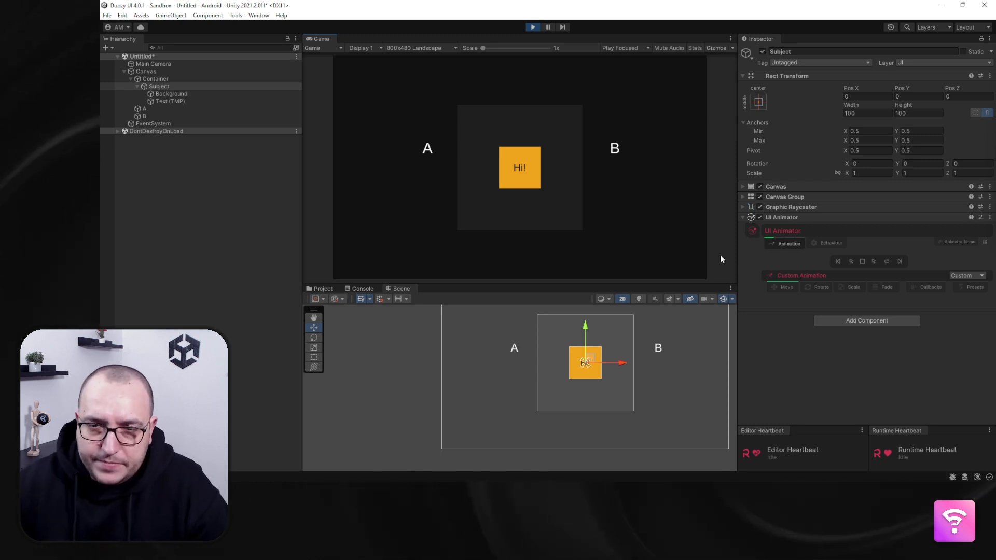
click(838, 262)
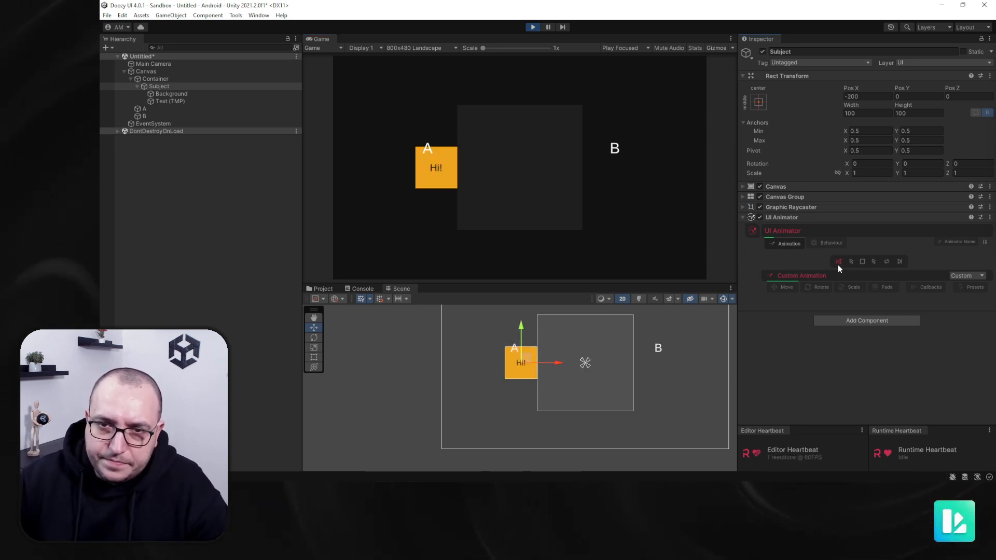
click(145, 109)
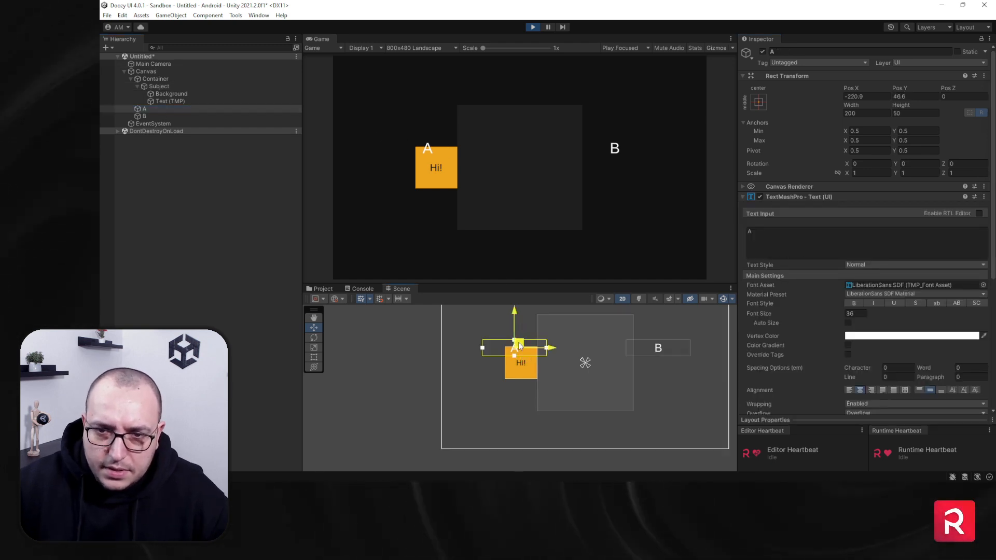
drag(519, 346, 526, 337)
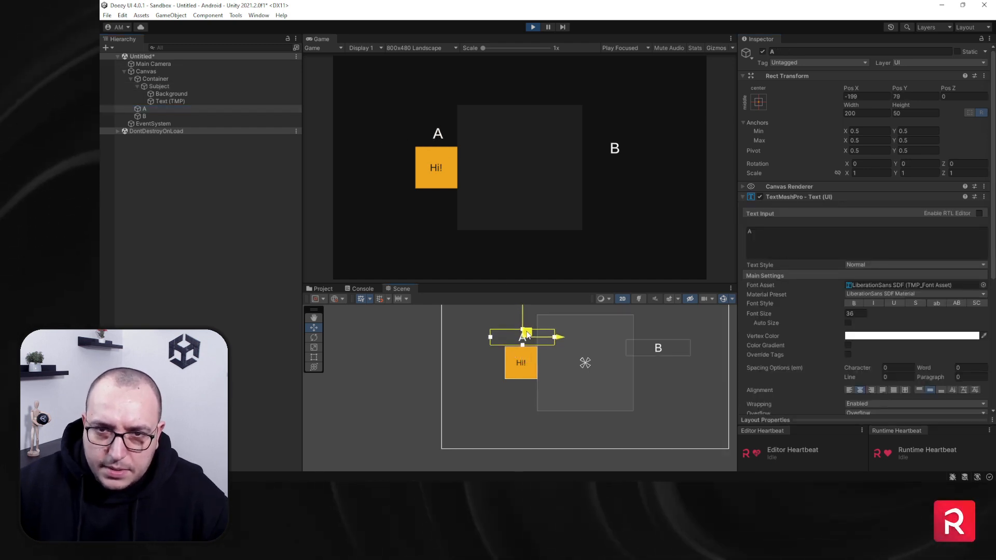
Put Subject at its To position and move label B directly above it at X about 202.
click(159, 86)
click(900, 262)
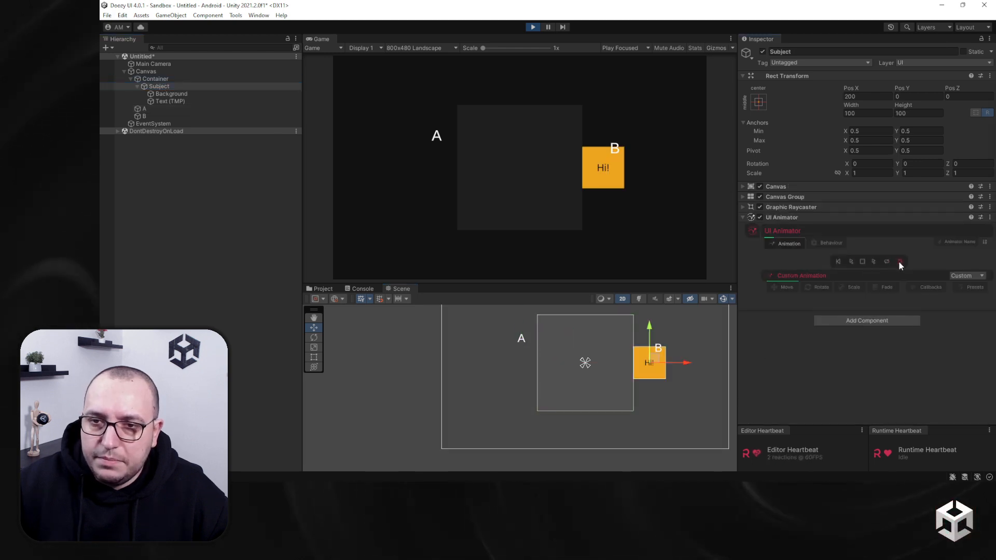
click(668, 347)
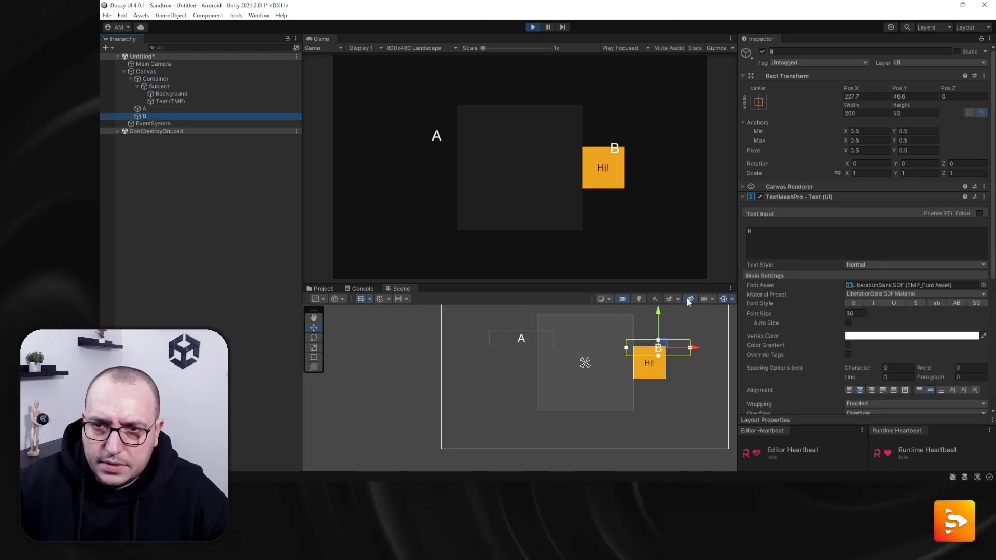
drag(671, 346, 655, 338)
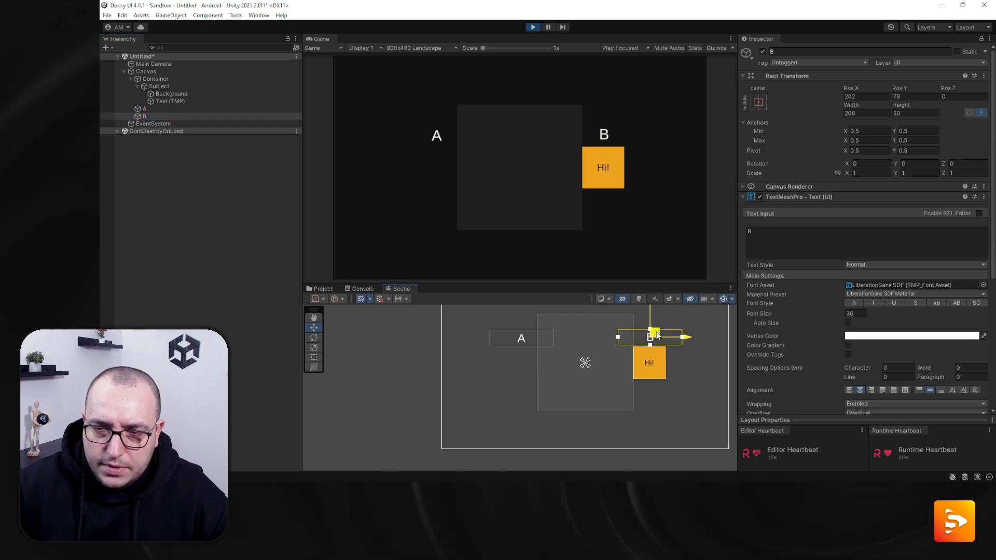
Play Subject's animation forward several times in Normal play mode with its Move settings expanded.
click(167, 87)
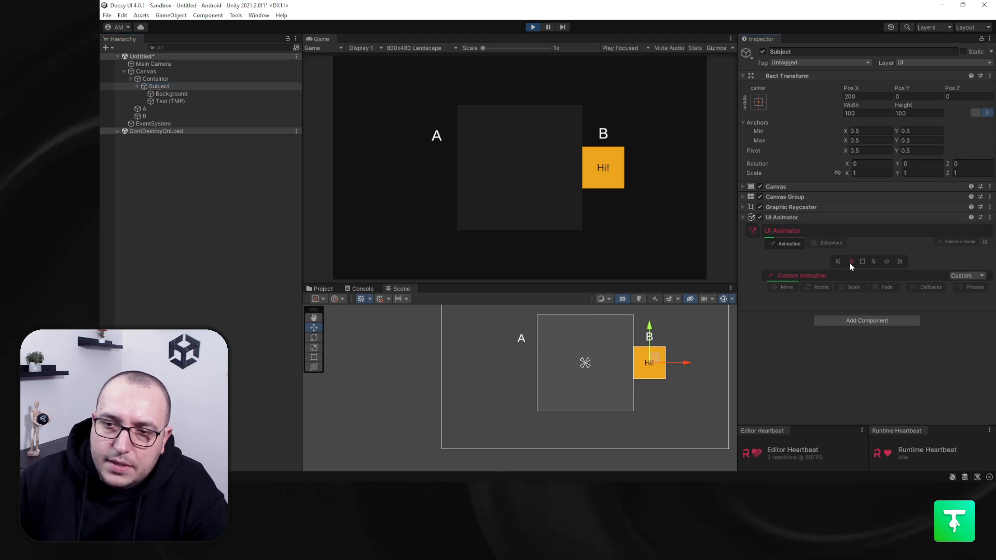
click(851, 262)
click(773, 288)
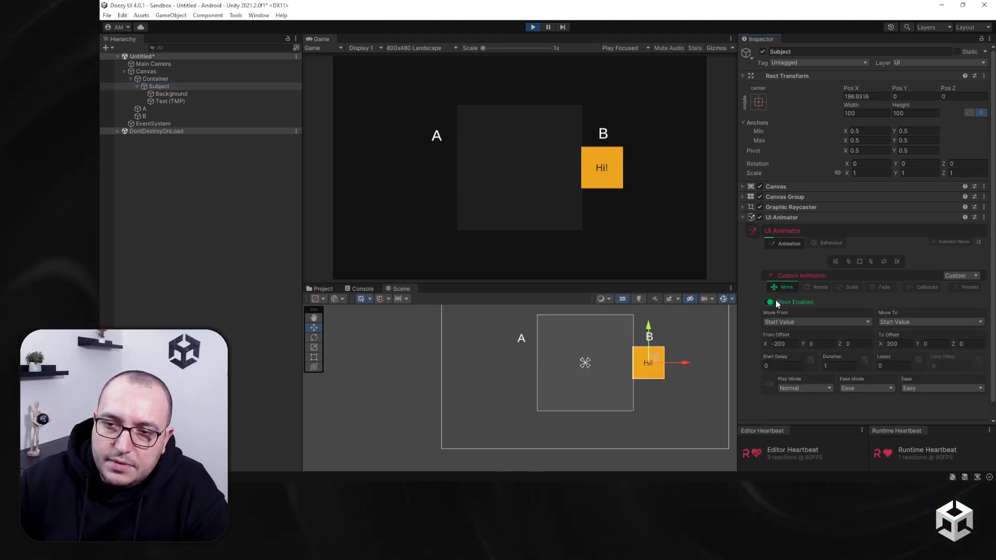
scroll(771, 363, down, 2)
click(852, 246)
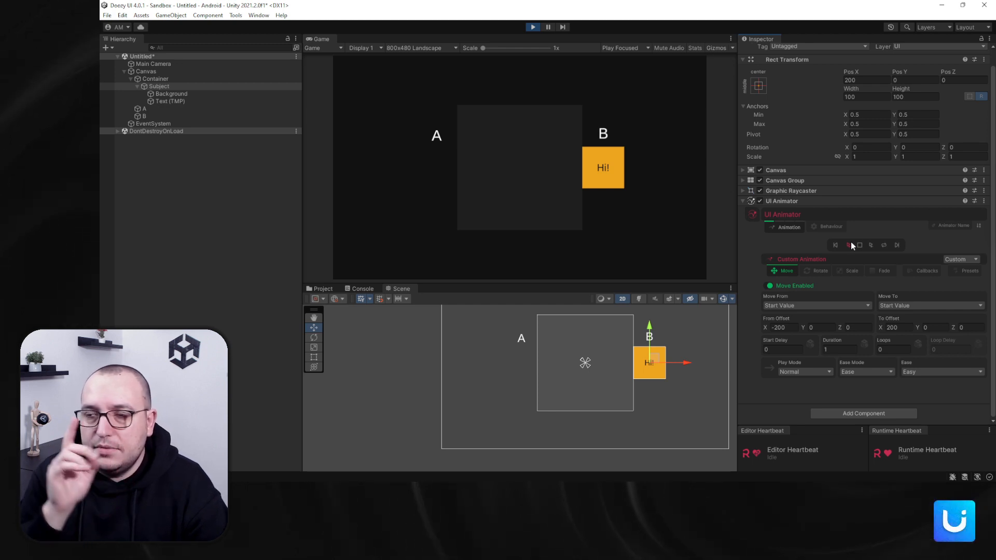
click(852, 246)
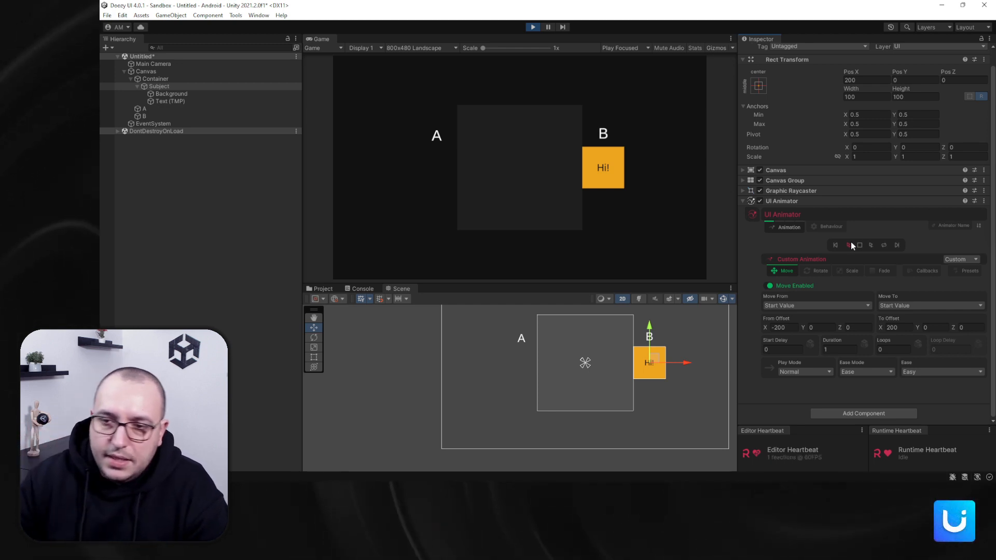
Set the Move animation's Play Mode to Ping Pong and its Duration to 2, playing it forward to preview the motion.
click(804, 372)
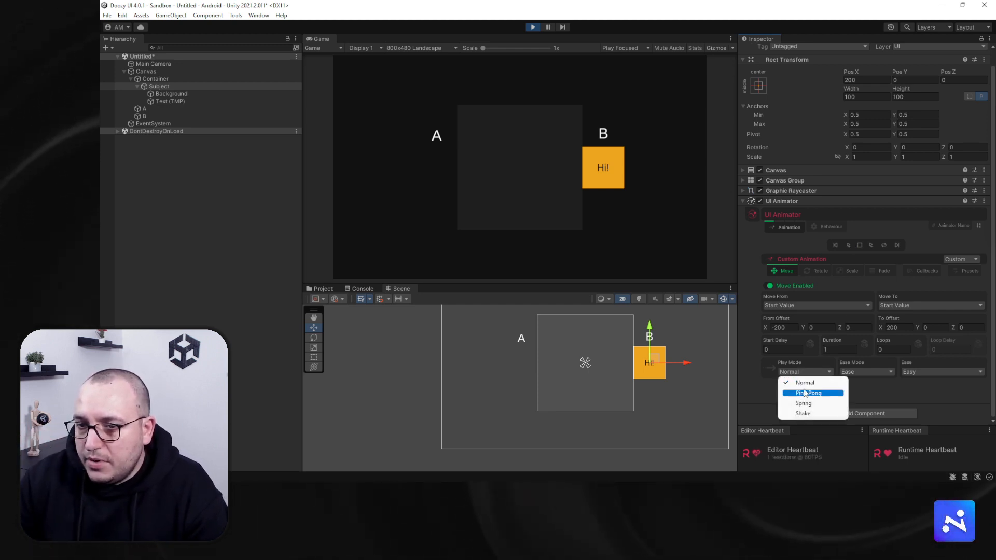
click(804, 393)
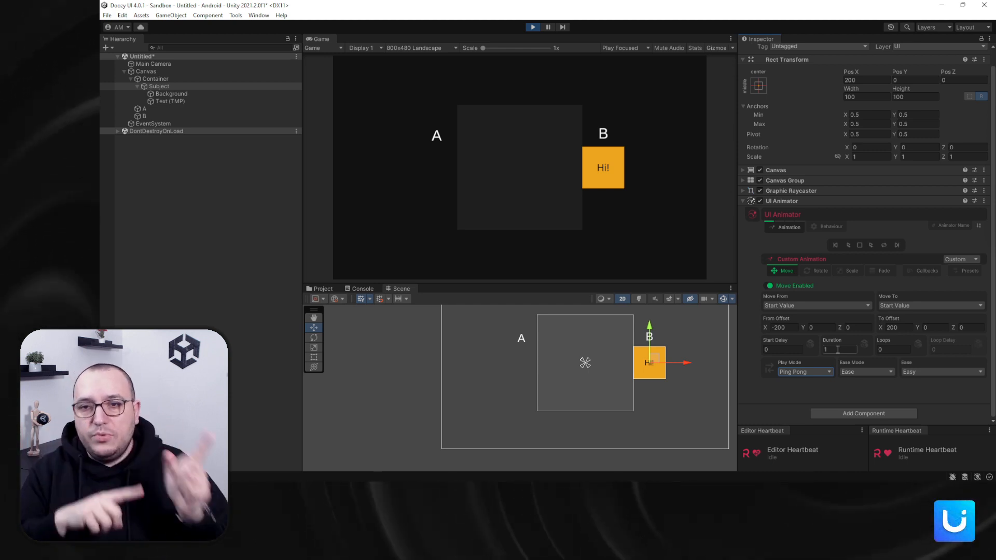
click(848, 245)
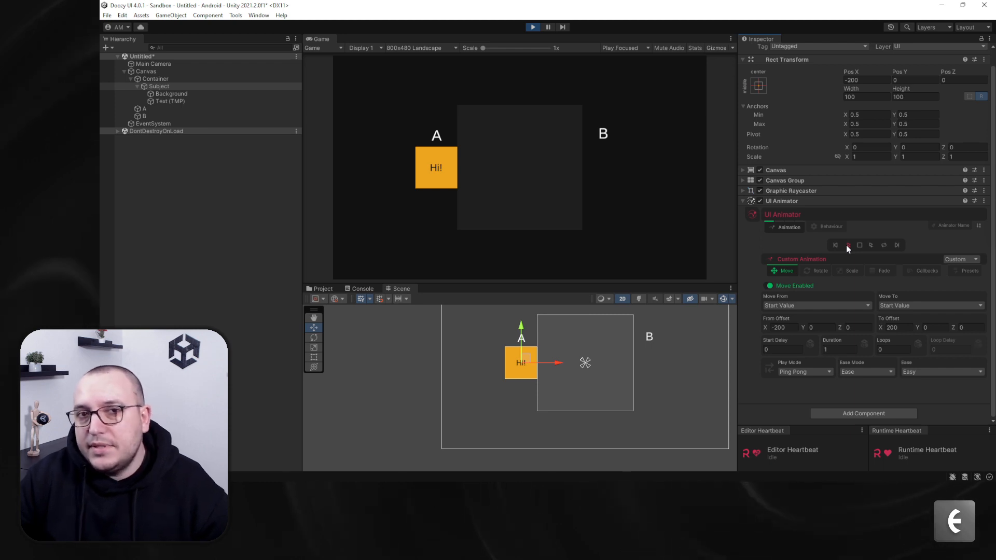
click(840, 350)
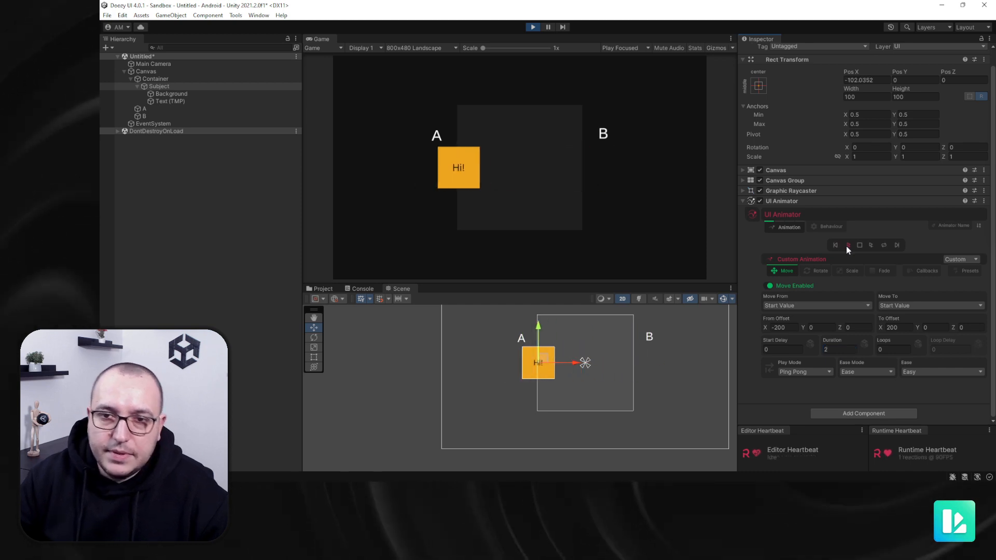
Set the Move animation's Duration to 1 and Play Mode to Spring, and play it forward.
click(838, 348)
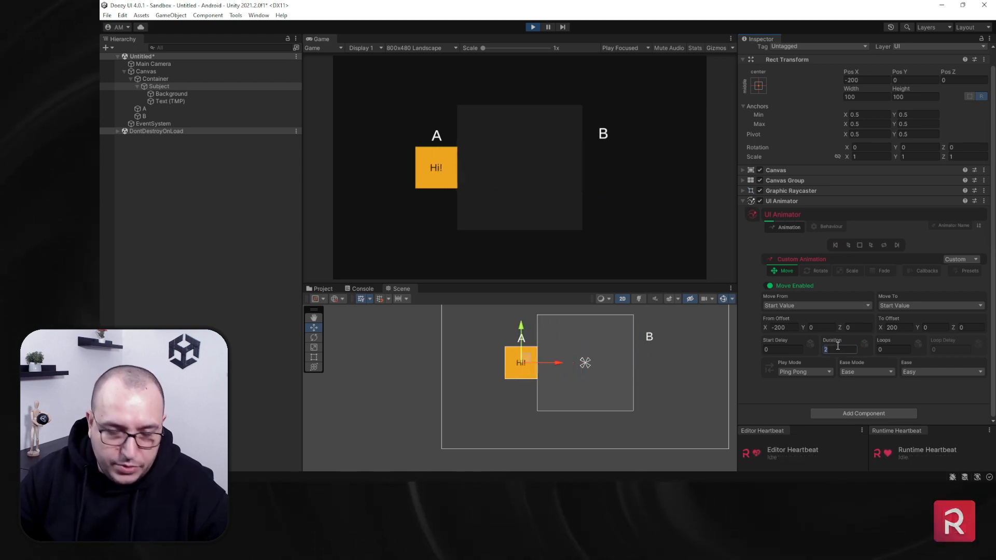
click(824, 372)
click(816, 404)
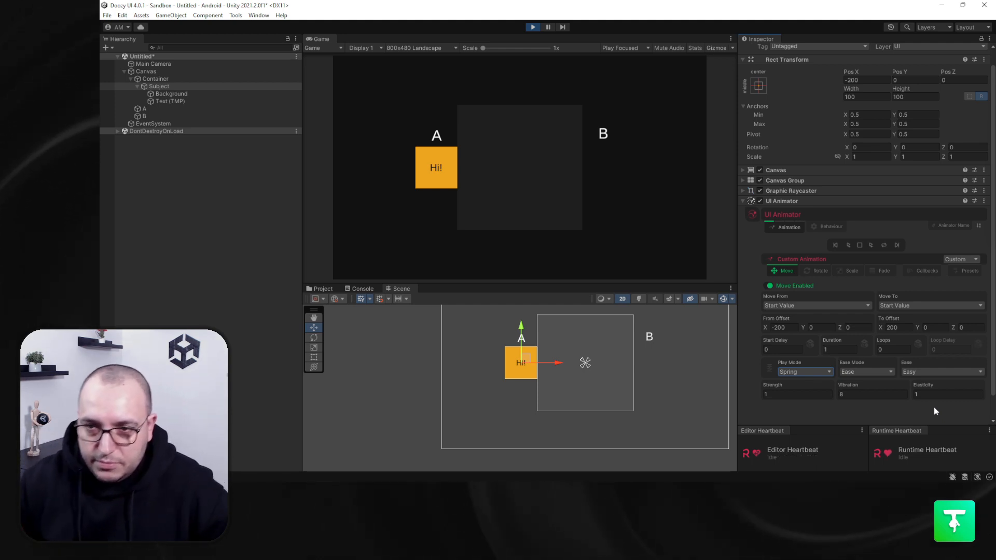
click(848, 245)
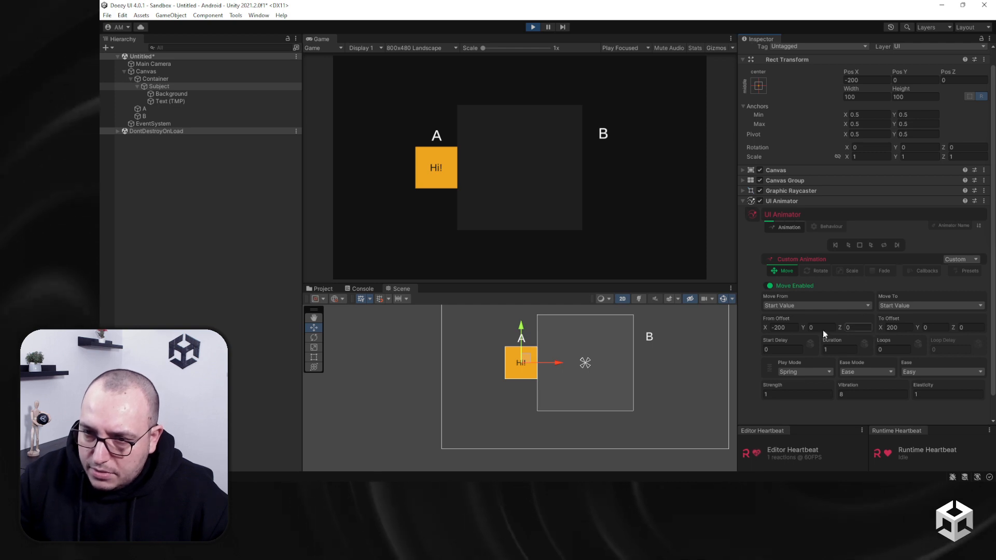
Set the Spring animation's From Offset X to 0, keep To Offset X at 200, and play it forward.
click(790, 328)
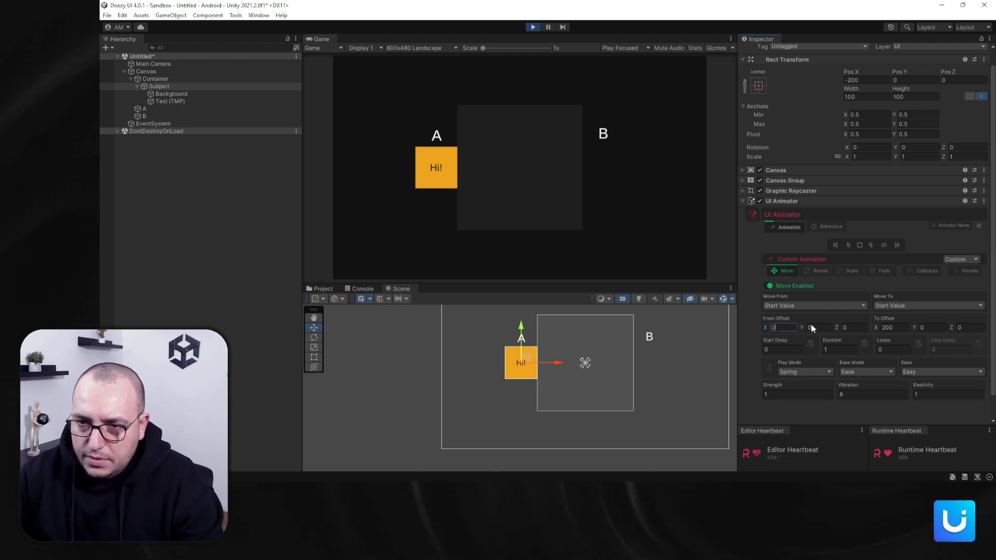
text(0)
click(895, 326)
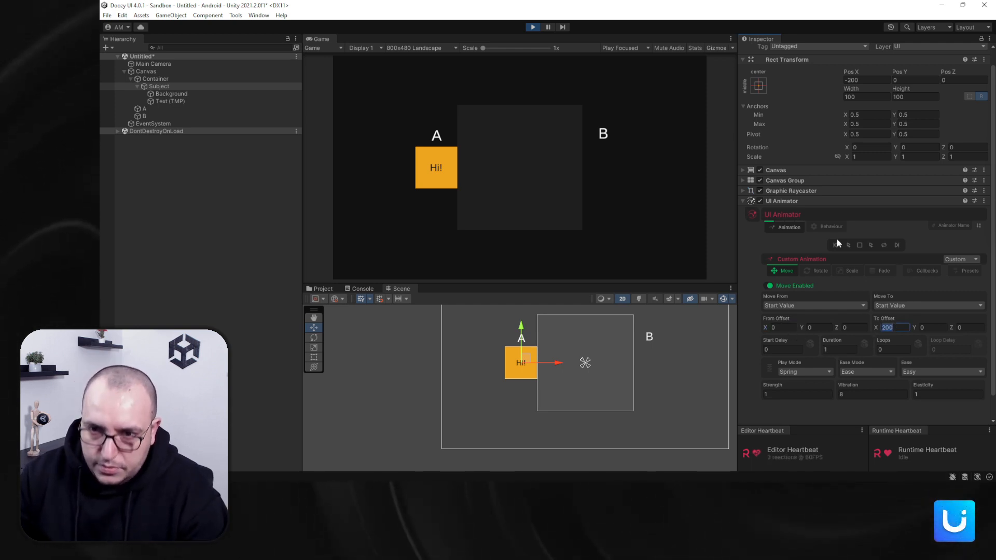
click(848, 246)
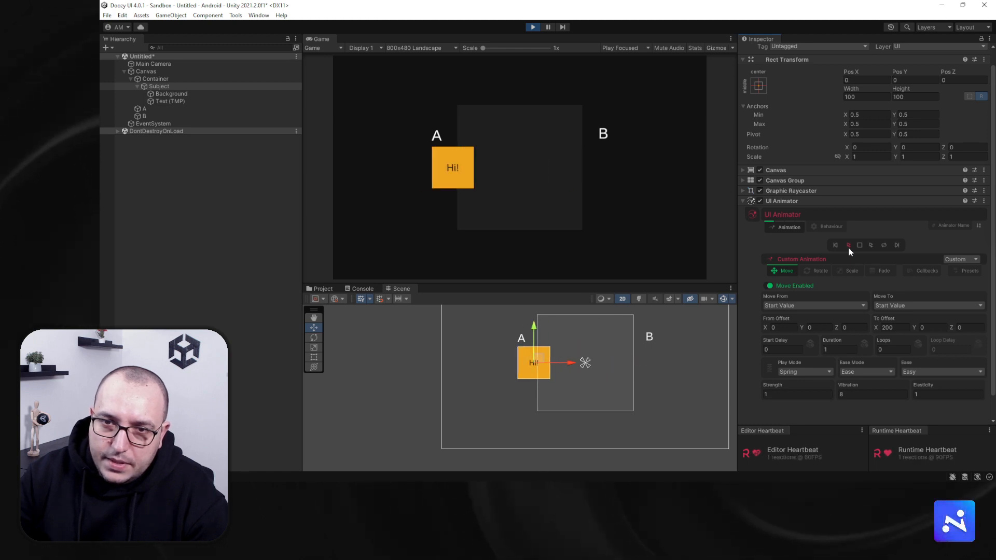
Test the Spring animation's Vibration at 4 and at 2, playing it forward after each change.
click(853, 395)
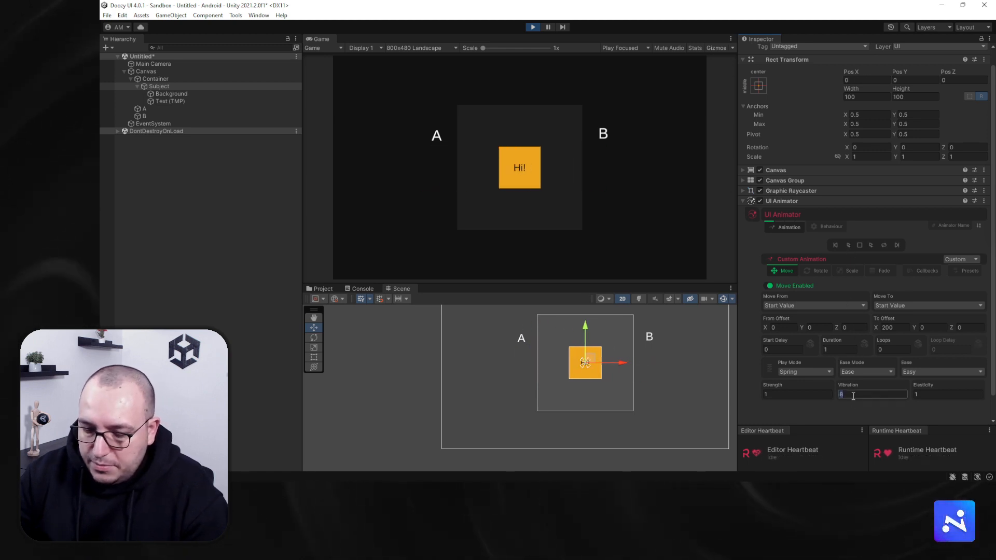
click(848, 245)
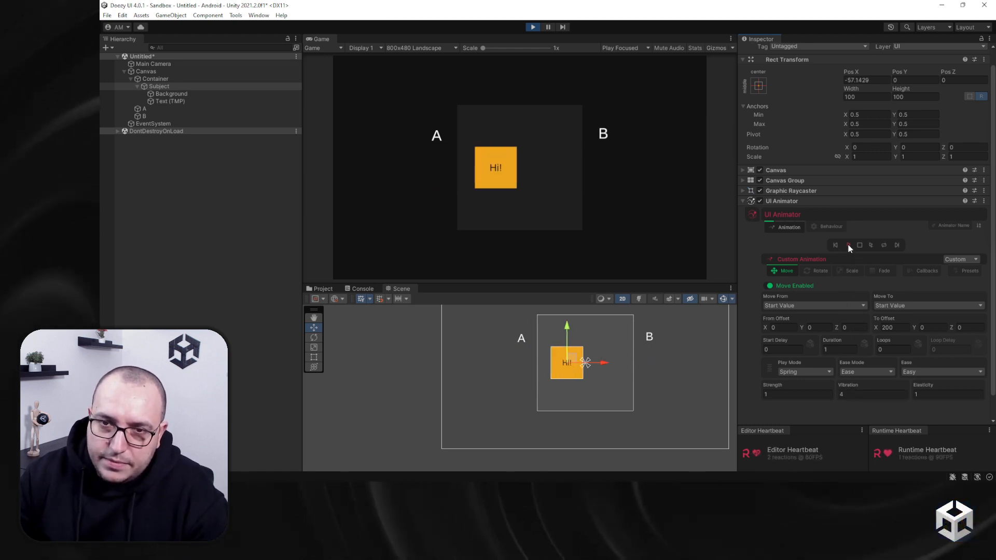
click(859, 395)
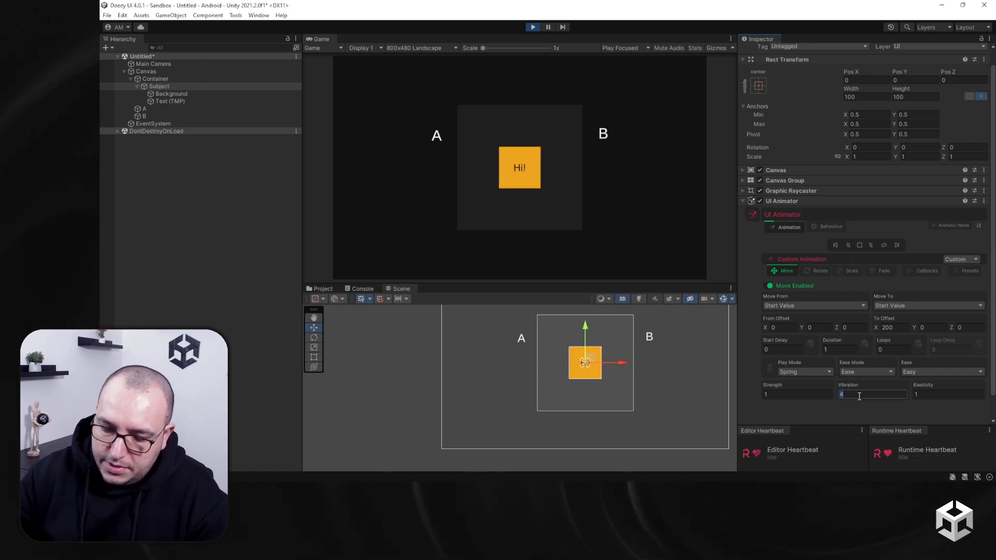
text(2)
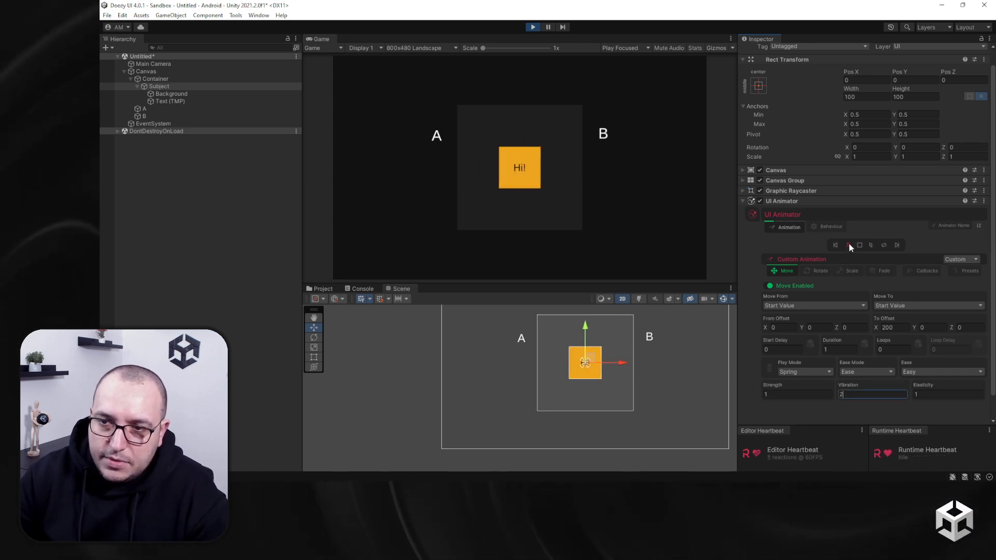
click(848, 246)
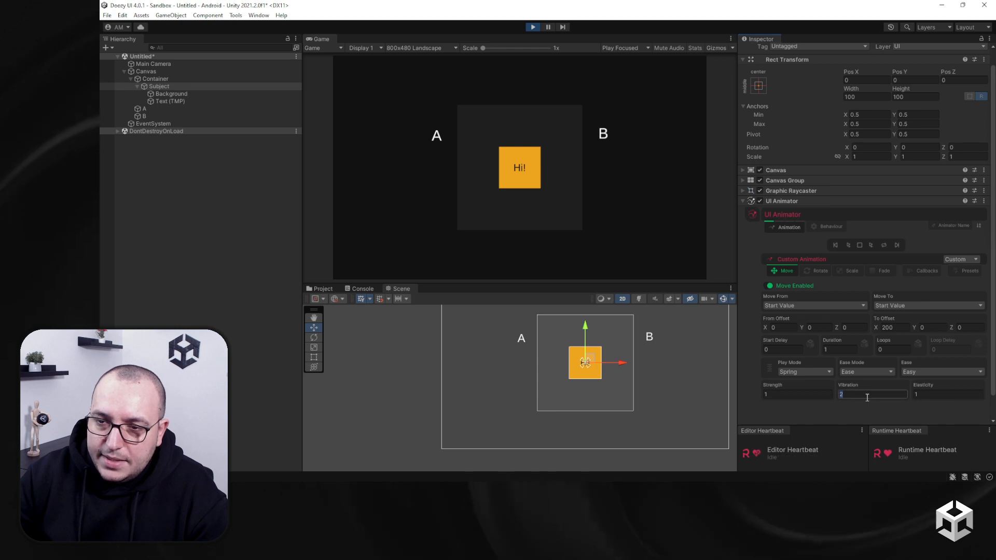
Set the Spring Vibration back to 8 and preview the animation forward with Elasticity at 0 and at 0.5.
click(936, 395)
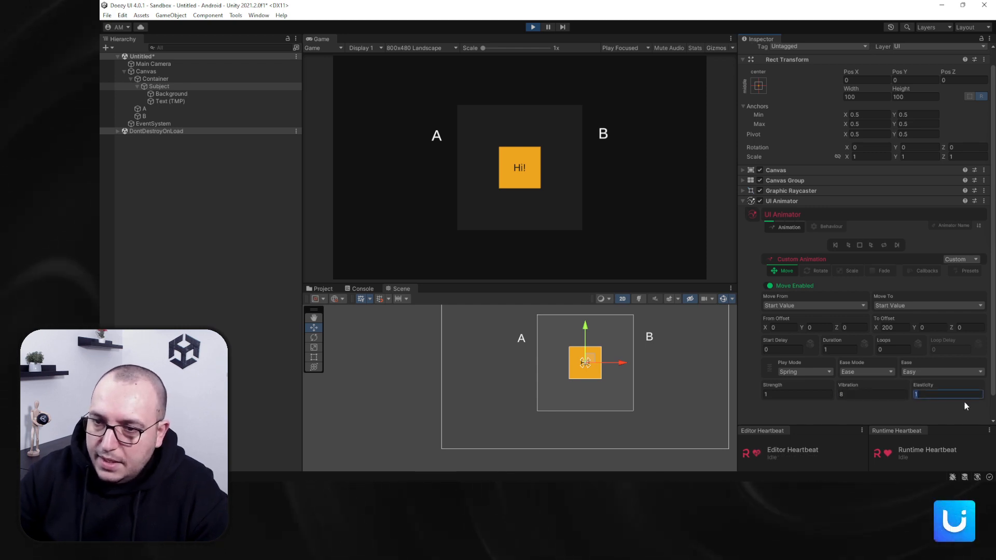
text(0)
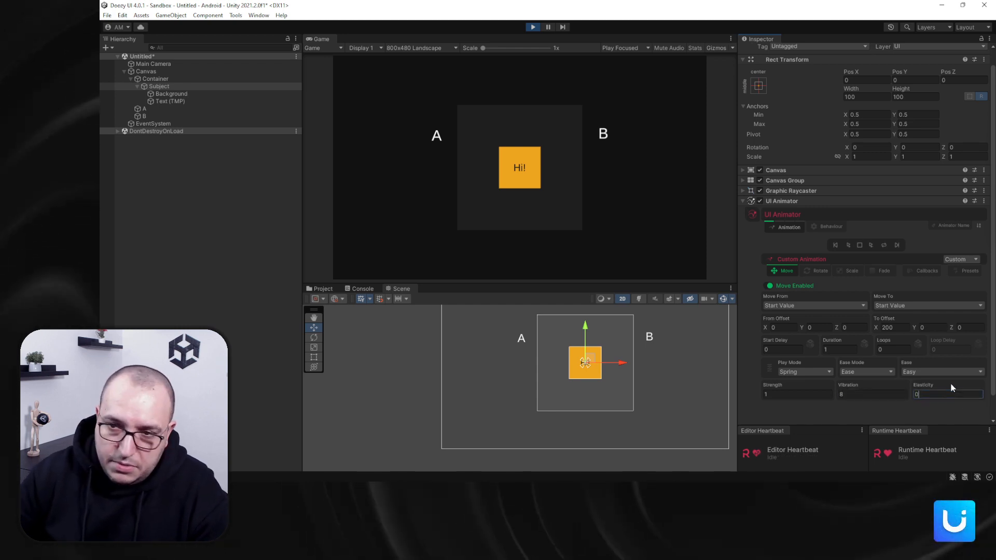
click(848, 246)
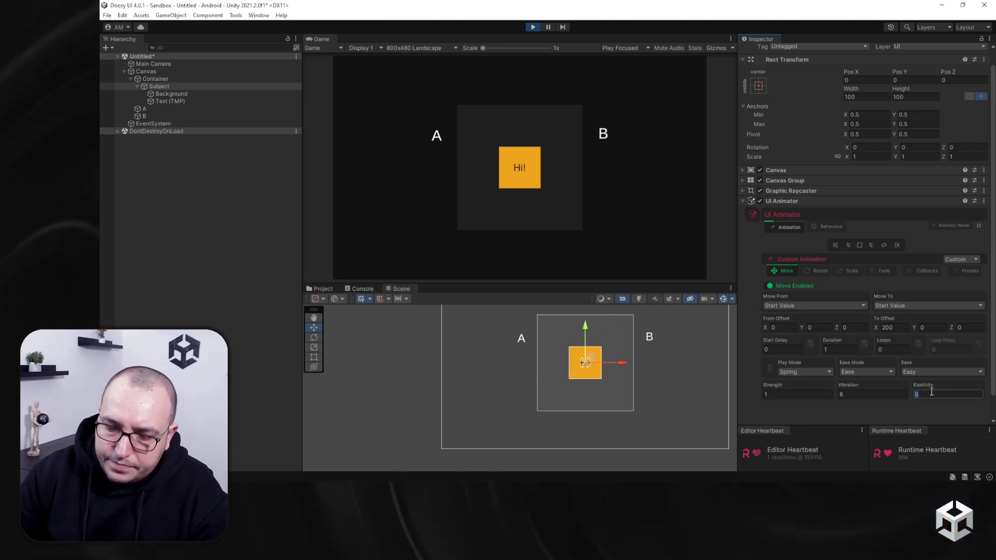
text(0.5)
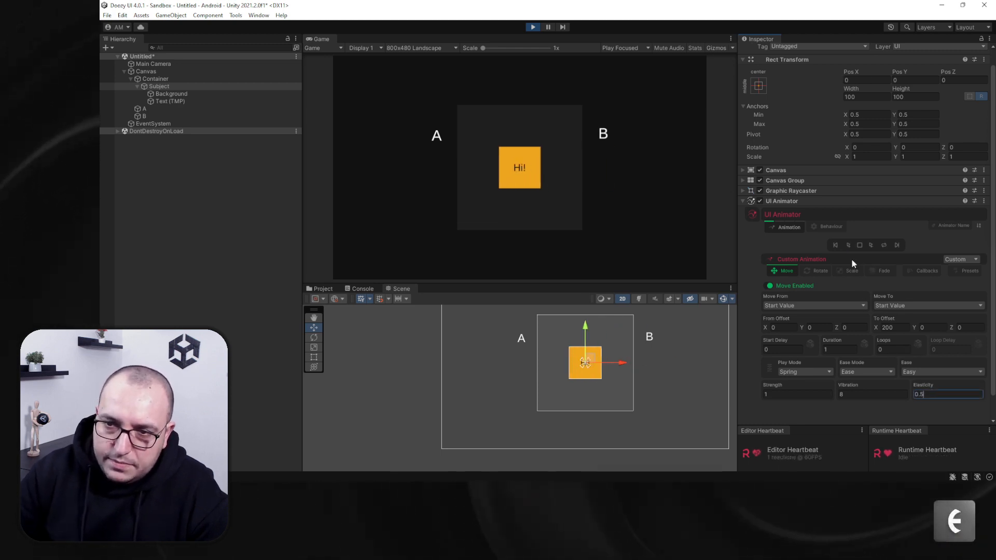
click(849, 246)
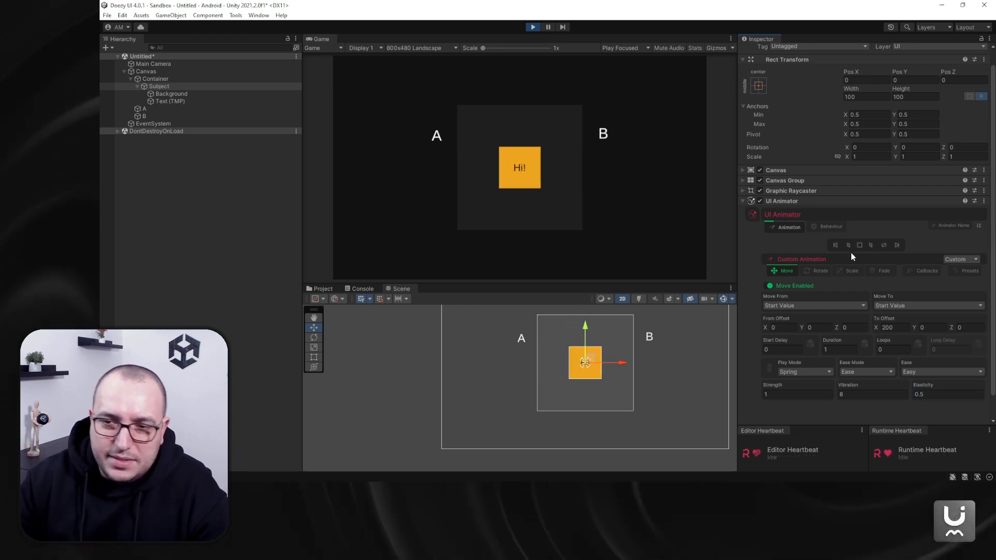
Set the Move animation's Play Mode to Shake and play it forward without and with Fade Out Shake enabled.
click(909, 372)
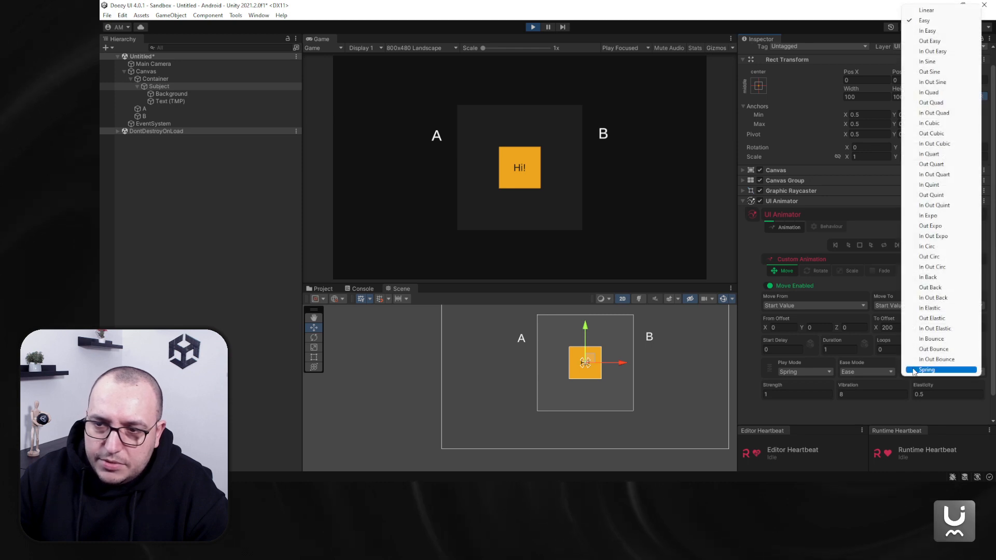
click(873, 393)
click(805, 372)
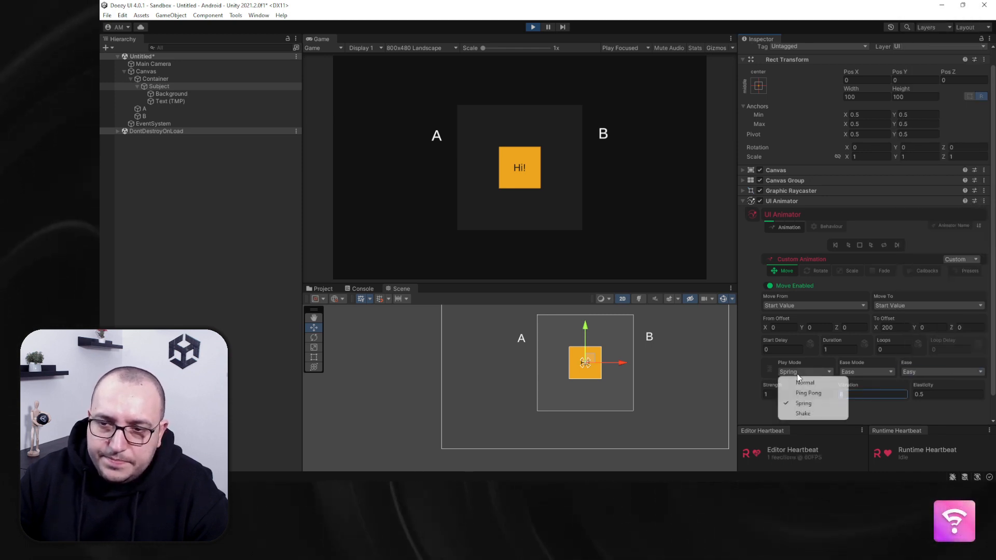
click(812, 414)
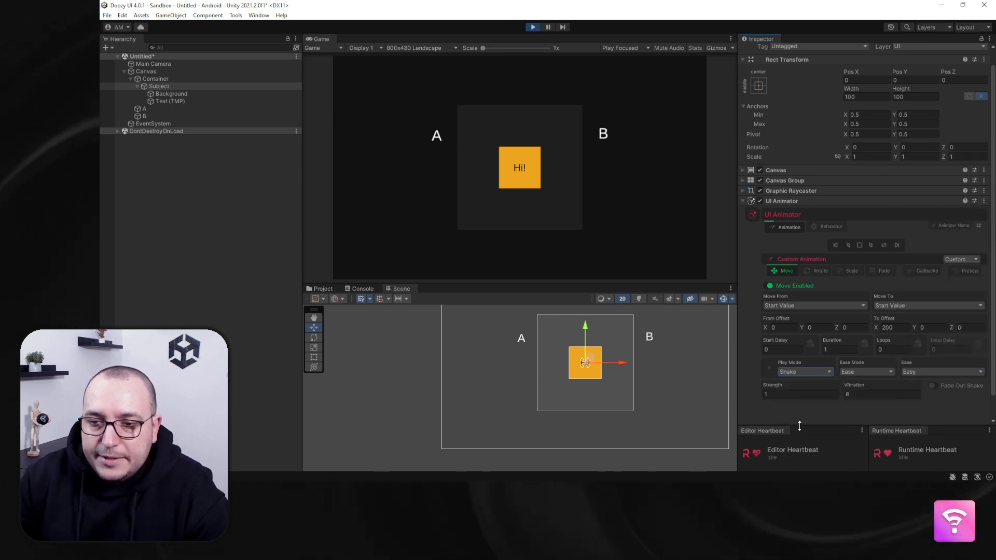
click(848, 245)
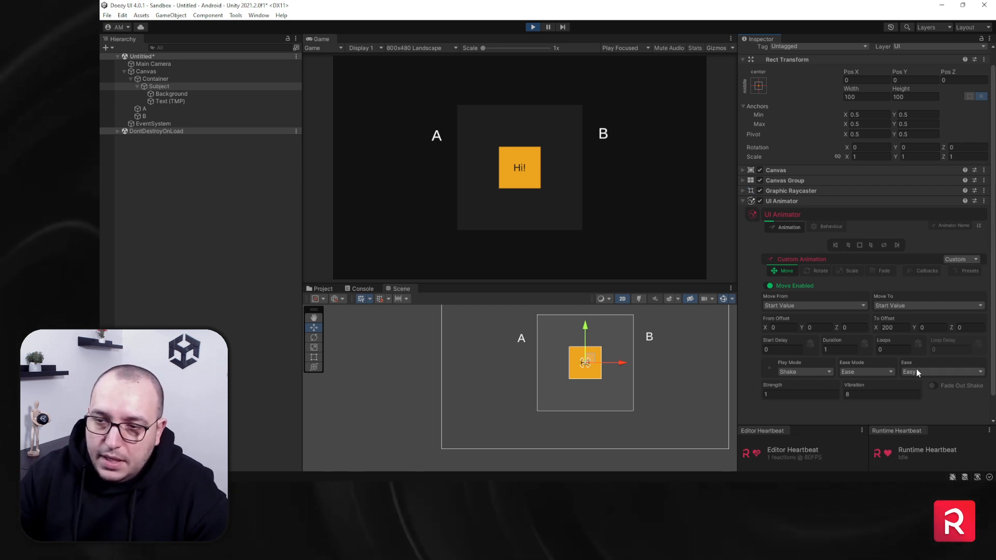
click(944, 386)
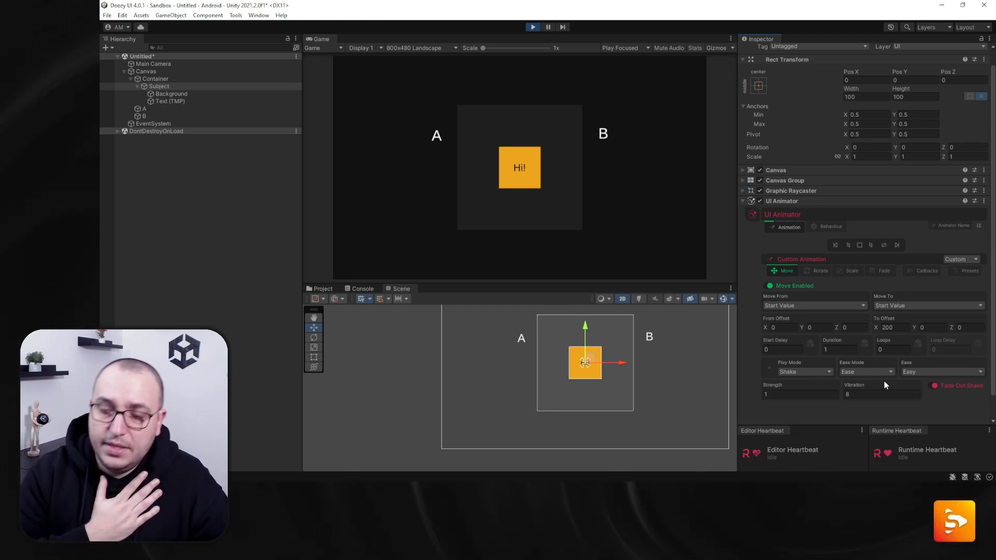
click(849, 245)
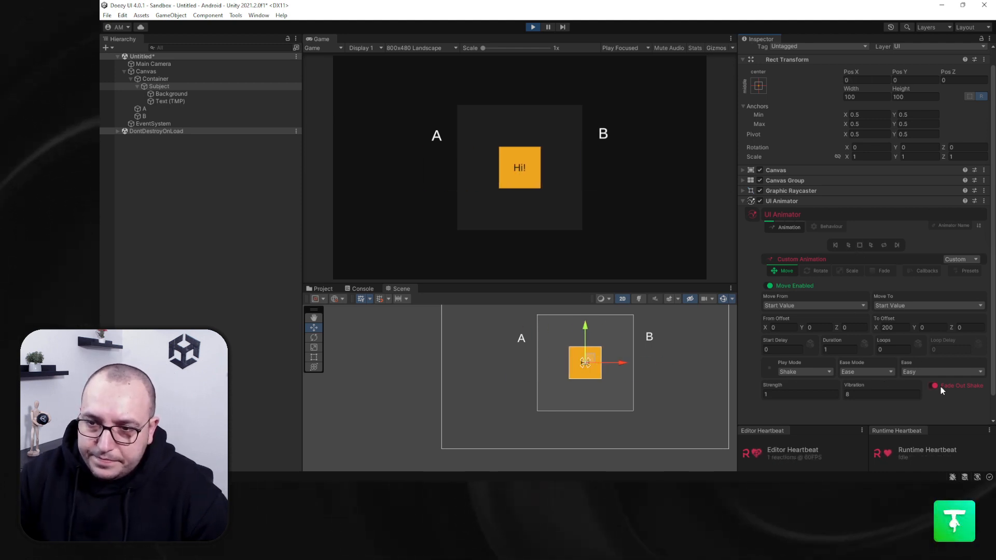
Disable Fade Out Shake, set Vibration to 4 and Strength to 0.2, and play the Shake animation forward.
text(4)
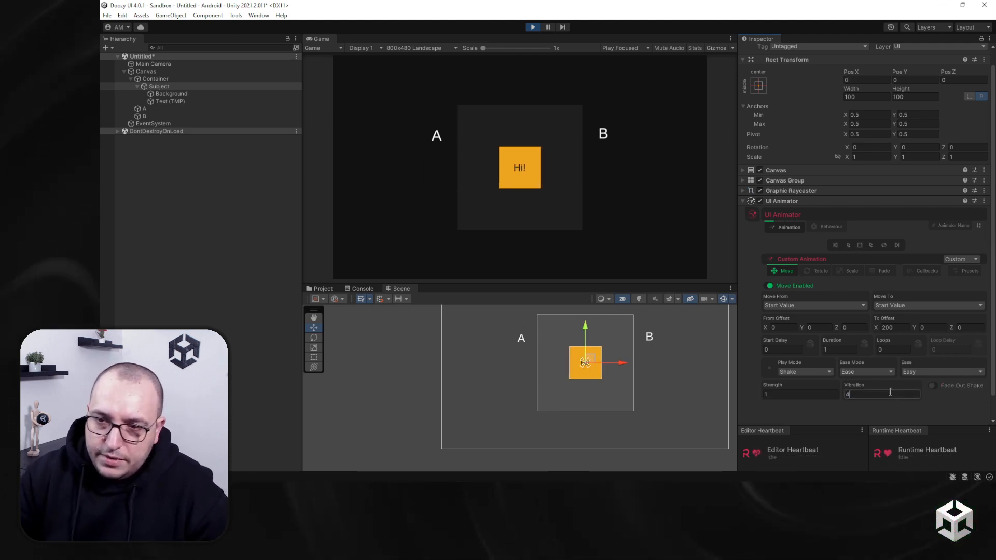
click(814, 395)
text(0.2)
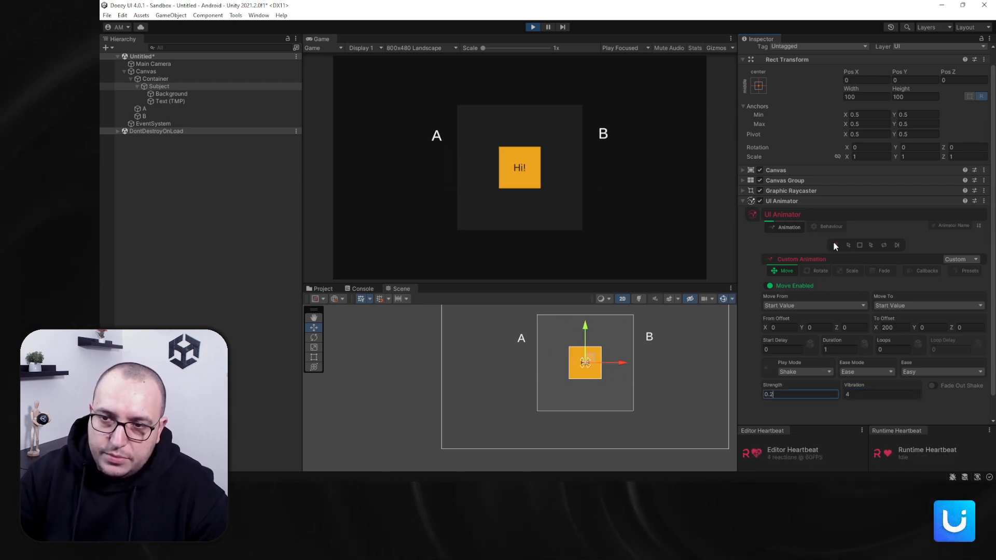
click(849, 246)
click(849, 246)
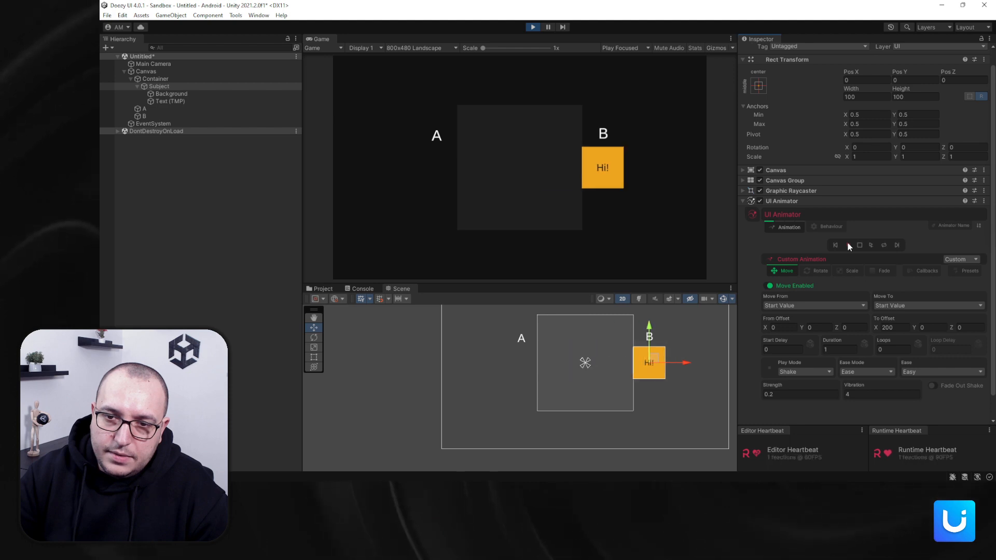
Set the Shake animation's To Offset X to 10 and Vibration to 8, playing it forward after each change.
click(888, 328)
text(0)
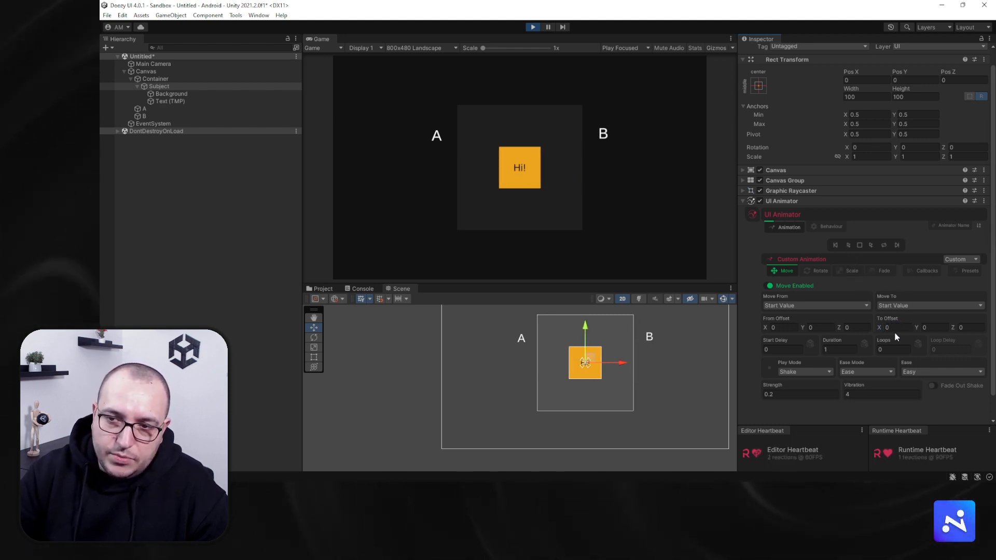
text(10)
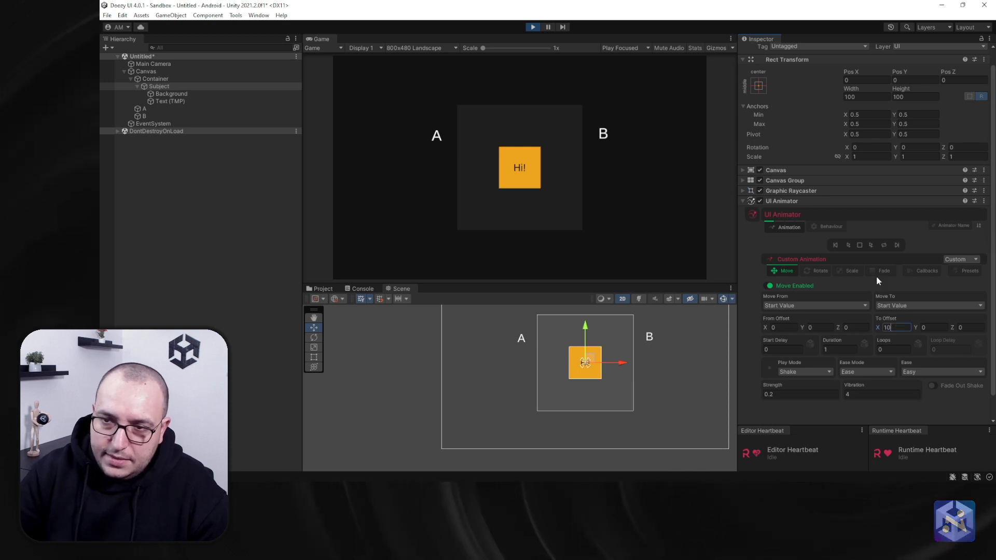
click(849, 246)
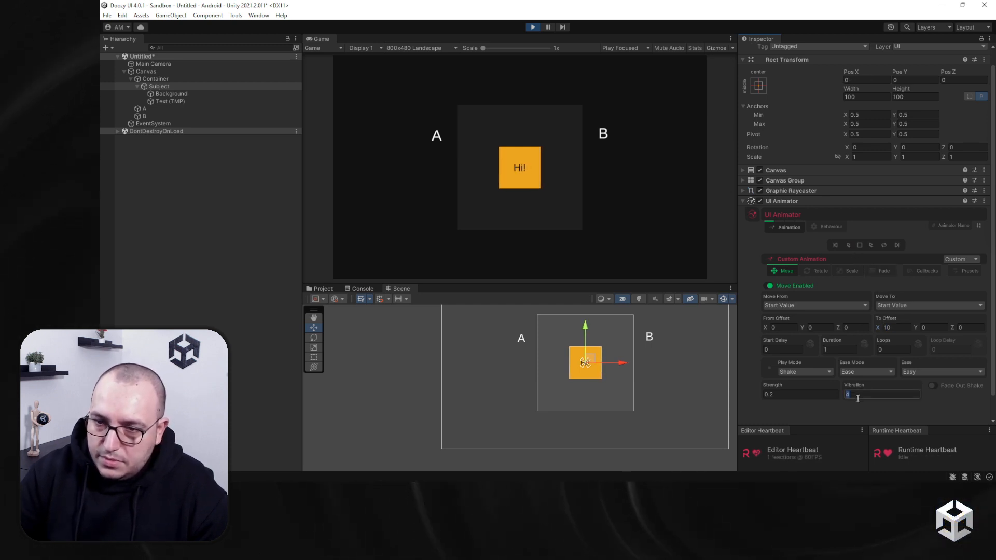
text(8)
click(849, 245)
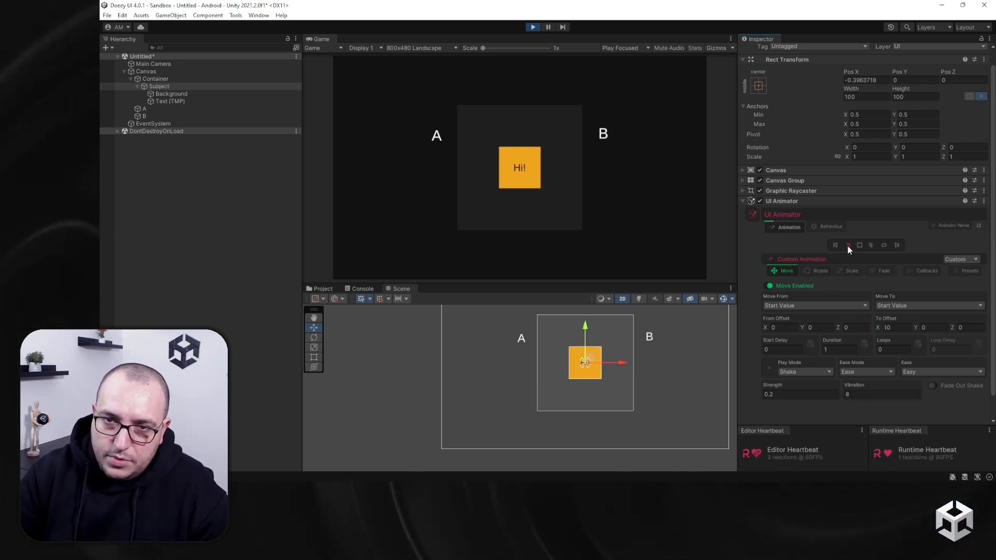
Set the Shake animation's Strength to 1 and Duration to 2, playing it forward after each change.
click(792, 392)
text(1)
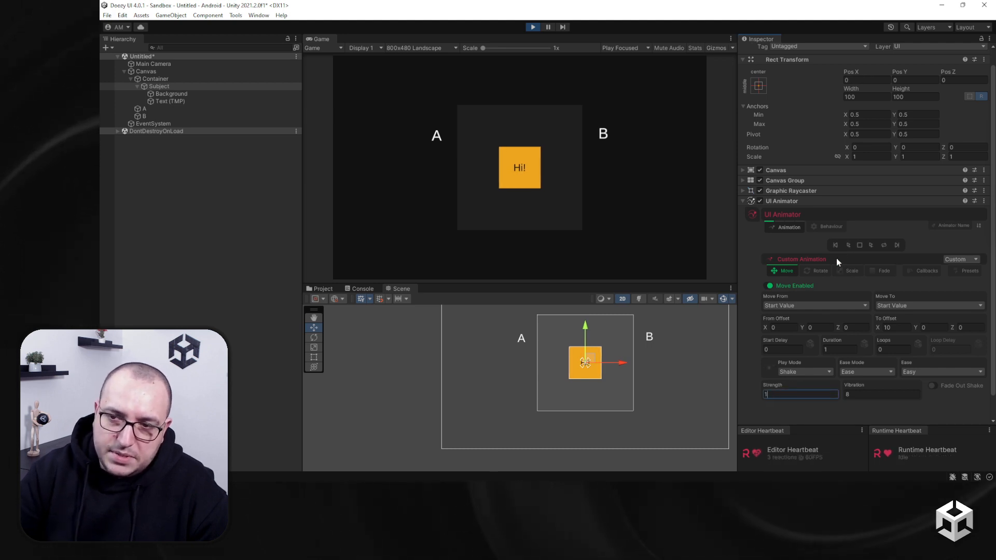
click(848, 246)
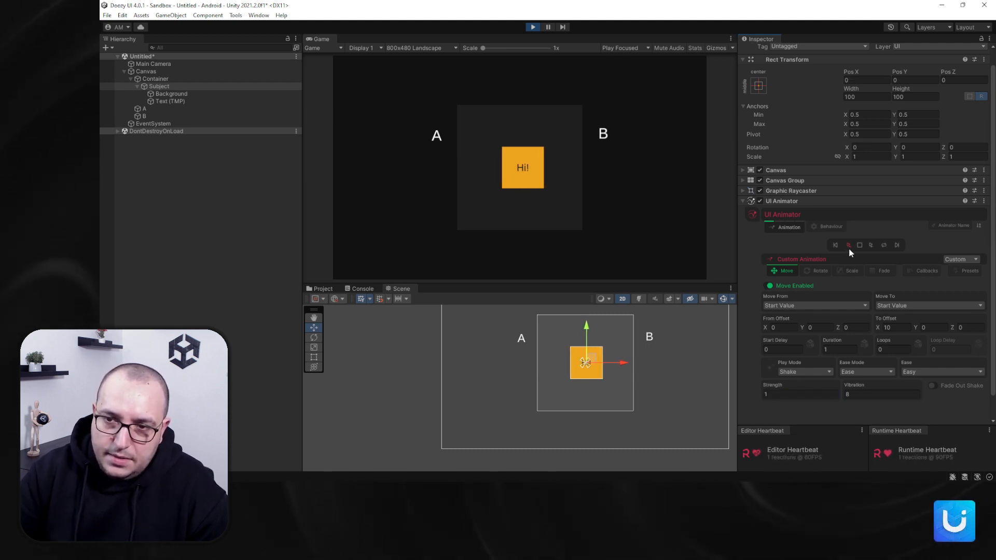
text(2)
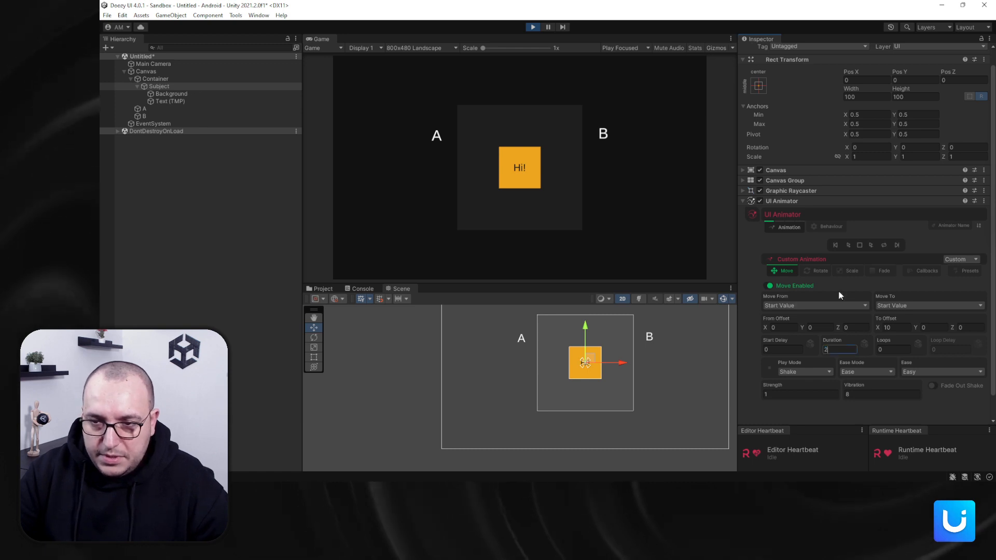
click(849, 246)
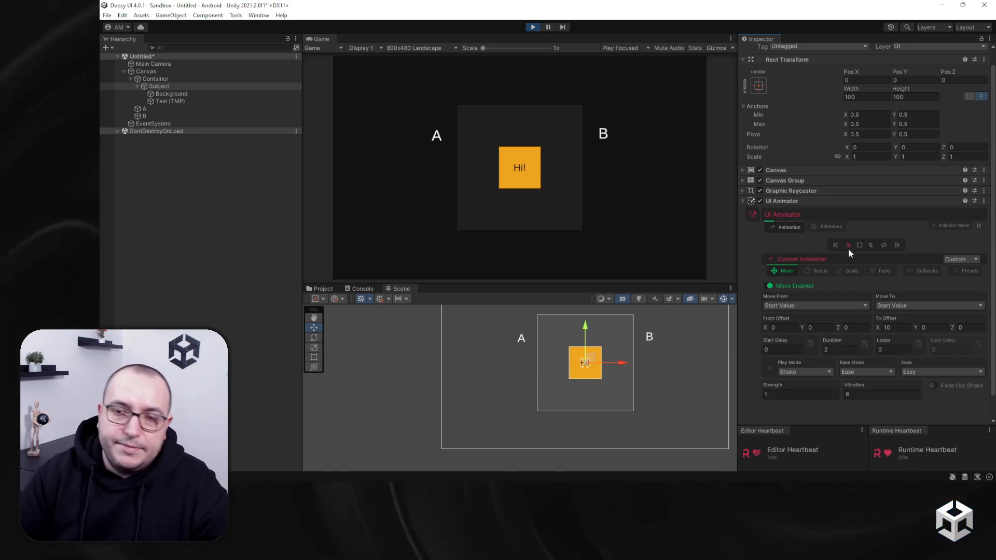
Set the Move animation's To Offset X to 20 and play the shake.
click(898, 326)
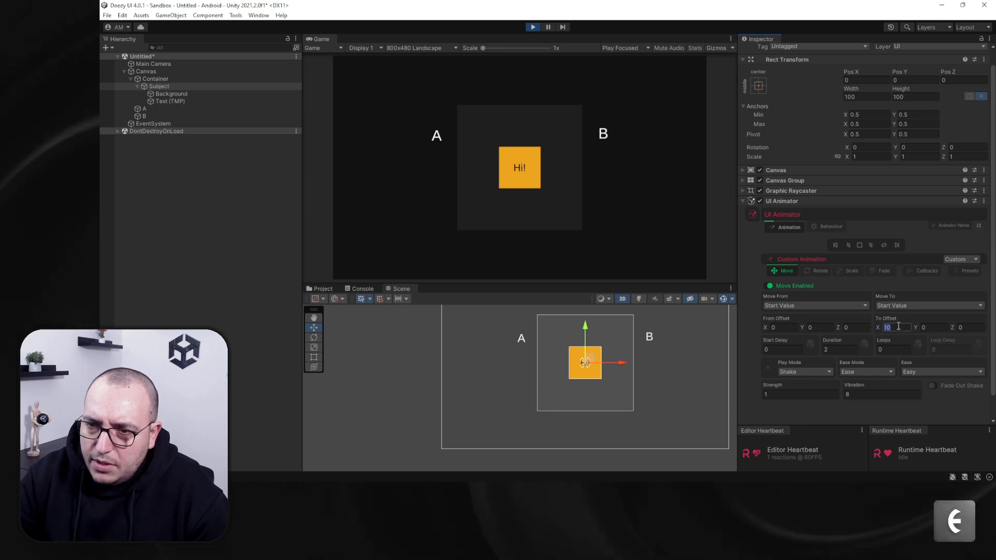
click(849, 245)
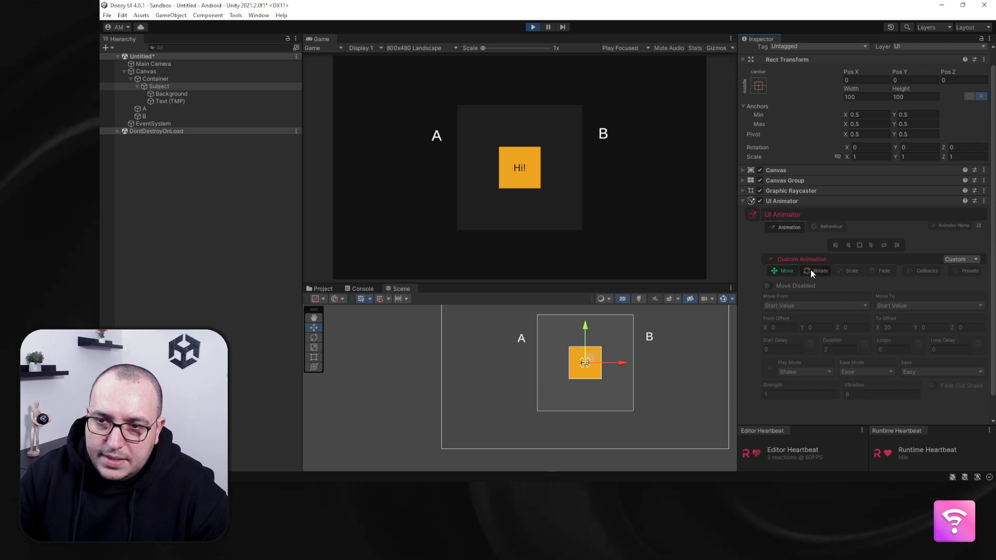
Disable Move, enable Rotate with From Offset Z -60 and To Offset Z 60, and play the animation.
click(812, 270)
click(769, 303)
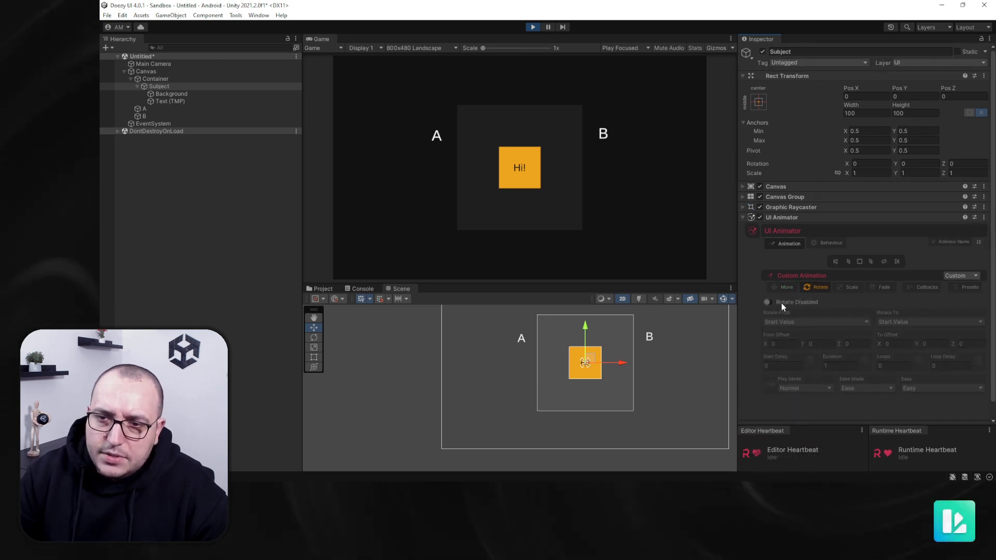
text(-60)
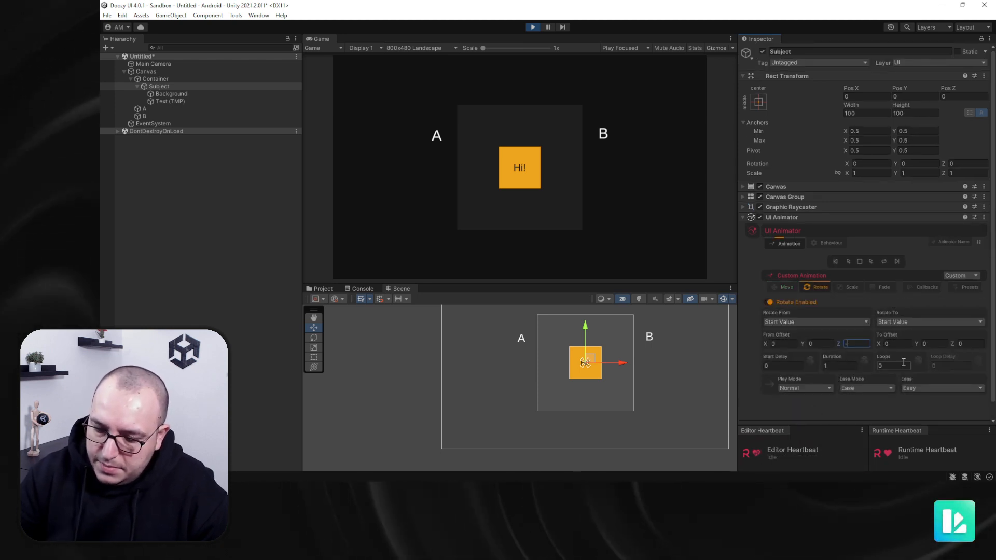
click(974, 342)
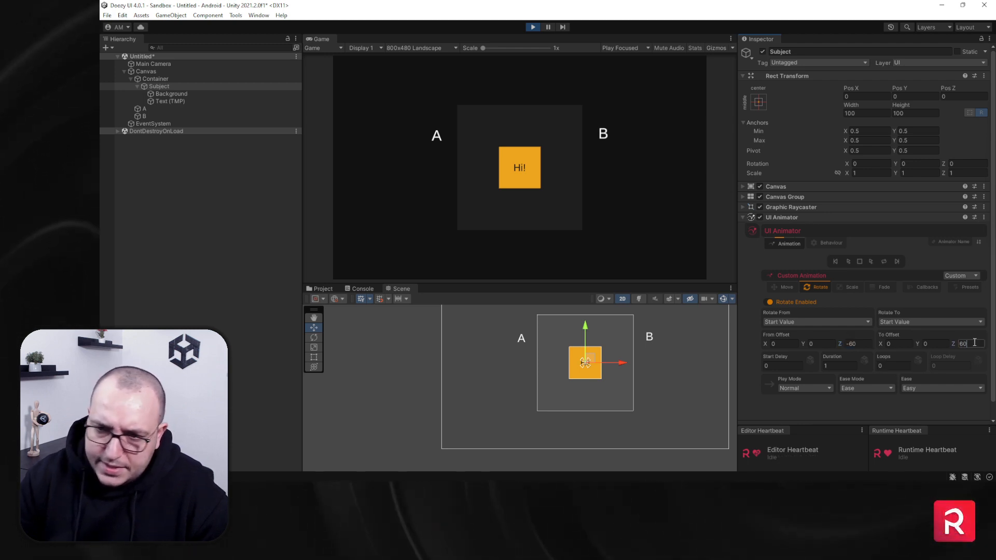
click(848, 262)
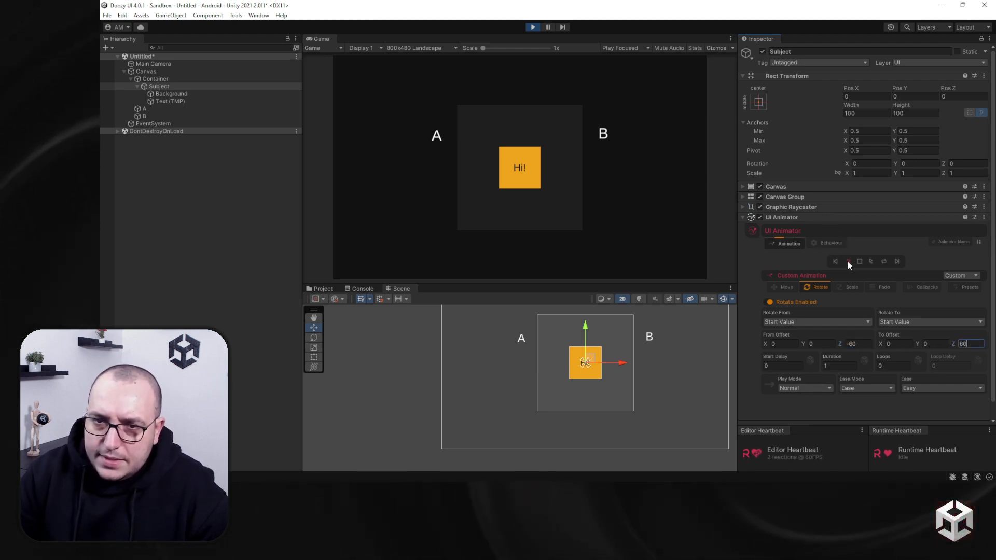
click(848, 262)
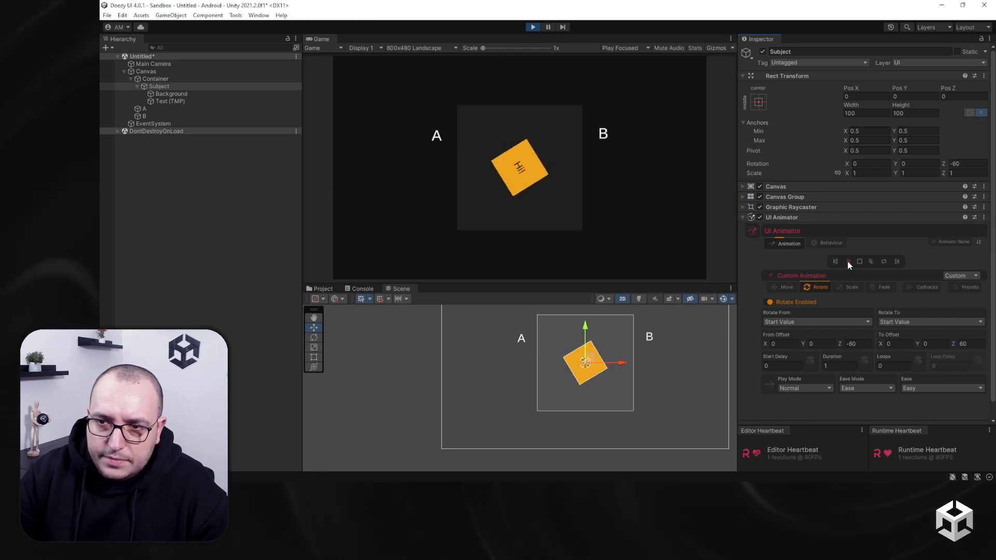
Set the rotation's From Offset Z to 30 and To Offset Z to 0, and play it.
click(869, 344)
text(30)
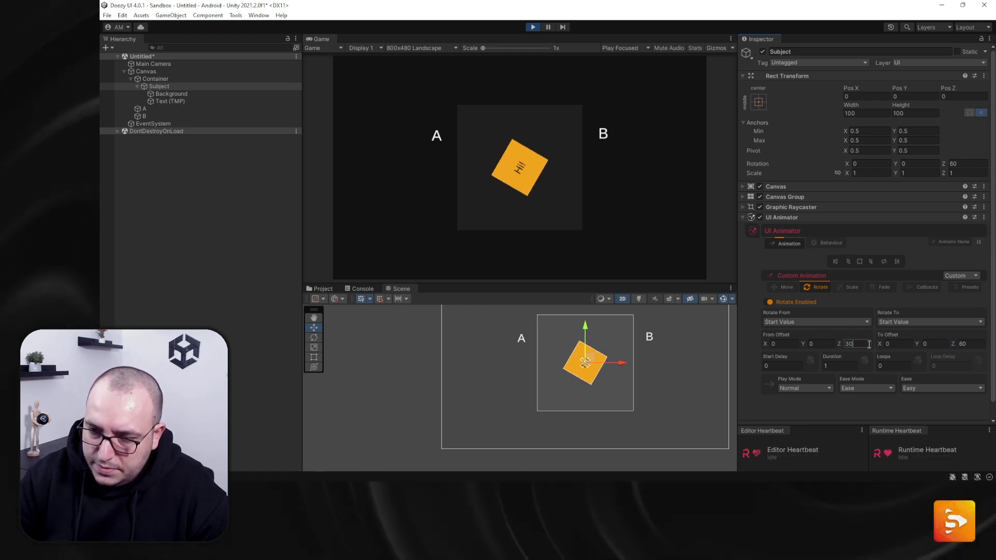
click(968, 345)
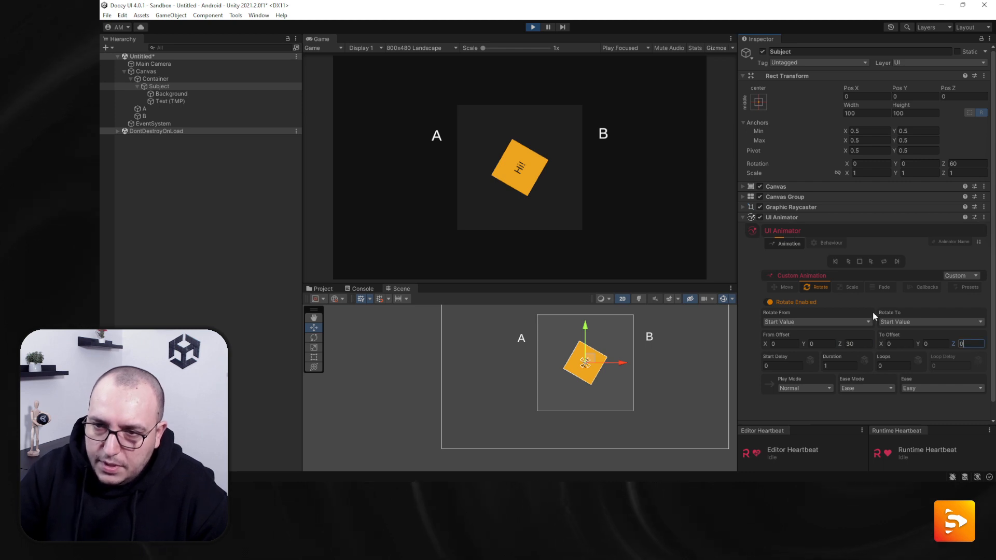
click(847, 262)
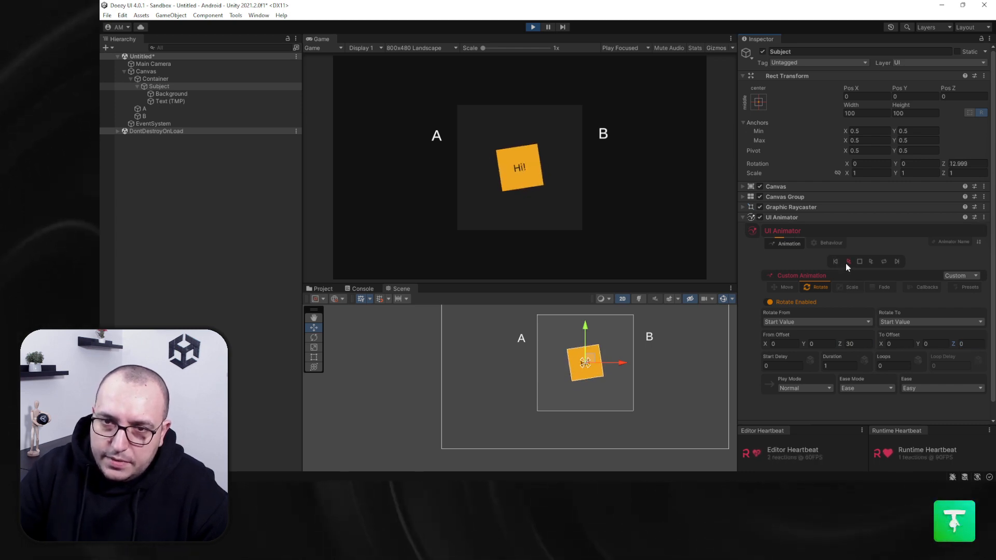
click(847, 262)
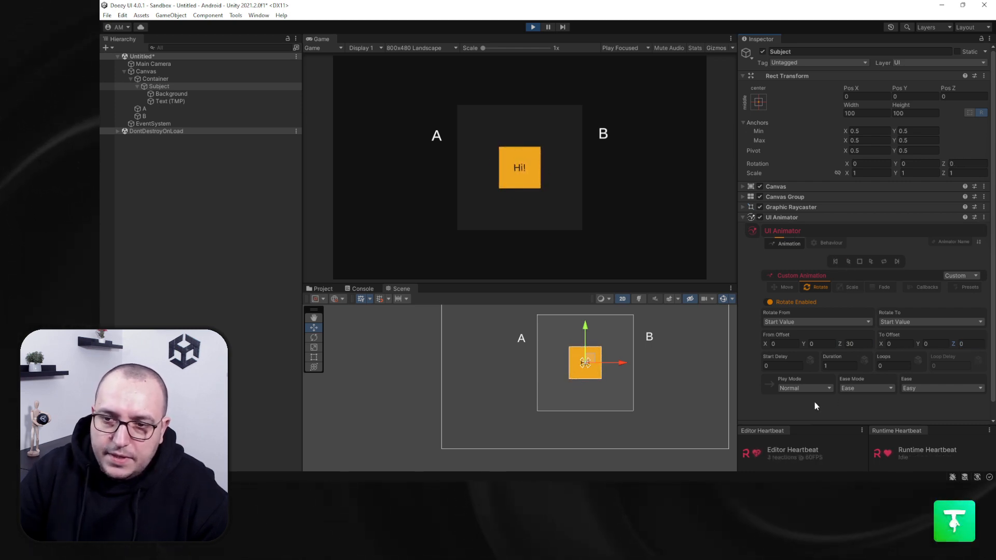
Set the rotation's Loops to -1, play it, and change its Play Mode to Ping Pong.
click(893, 366)
text(-1)
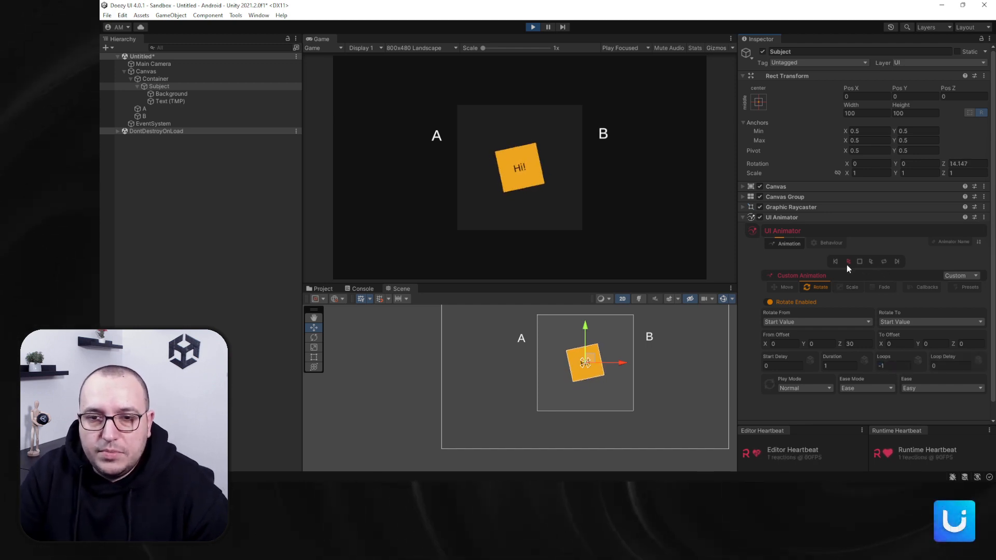
click(802, 389)
click(788, 407)
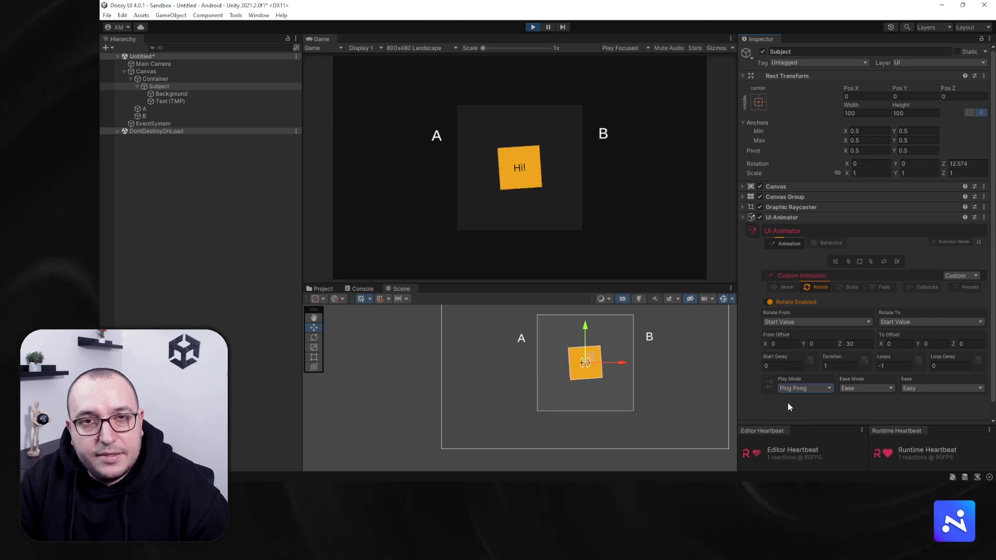
Set the rotation's To Offset Z to -30 and compare the Normal and Ping Pong play modes, keeping Ping Pong.
click(976, 344)
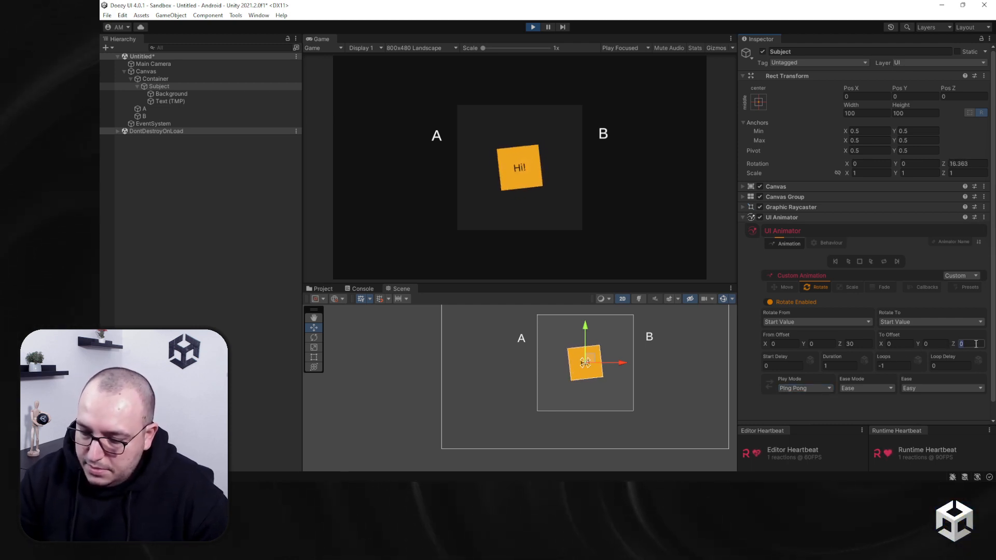
text(-30)
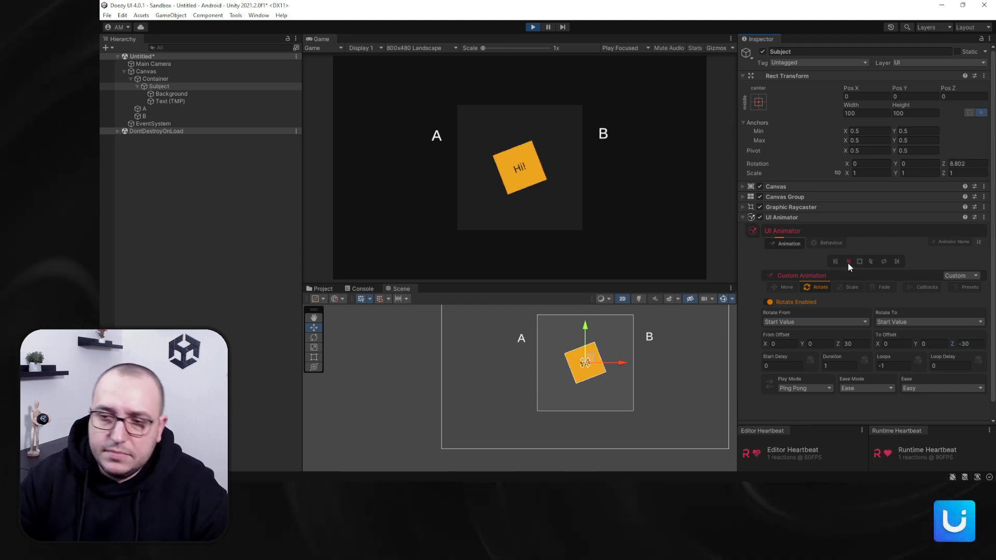
click(805, 388)
click(799, 397)
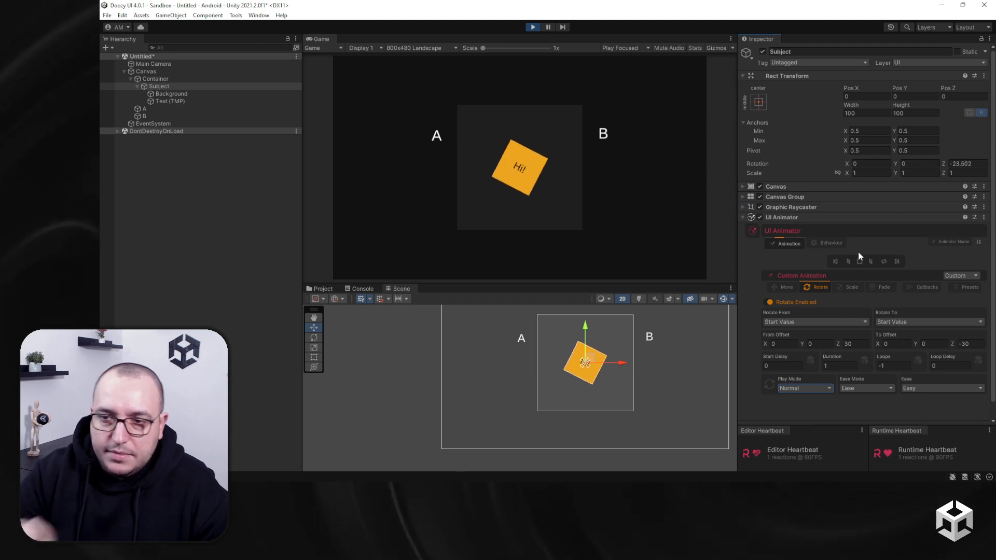
click(822, 386)
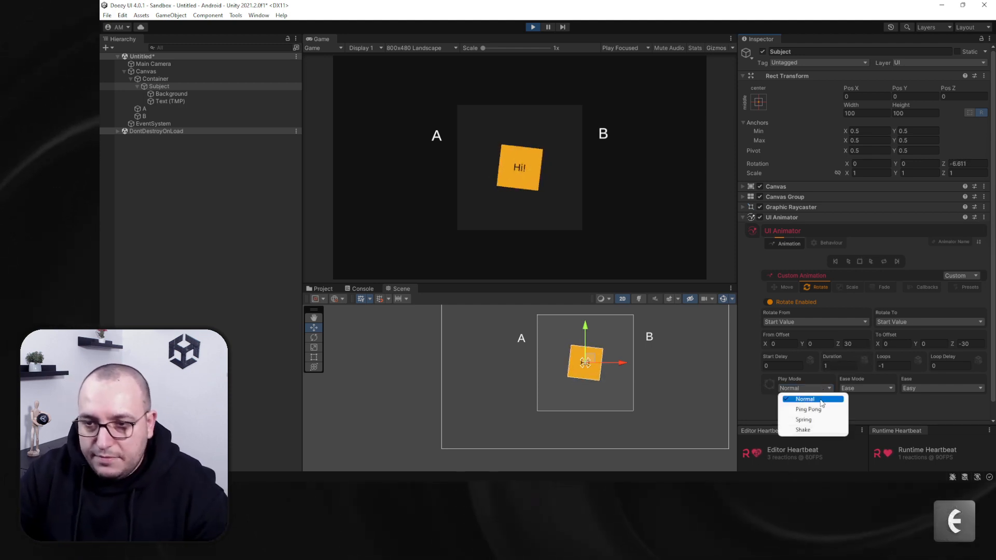
click(817, 410)
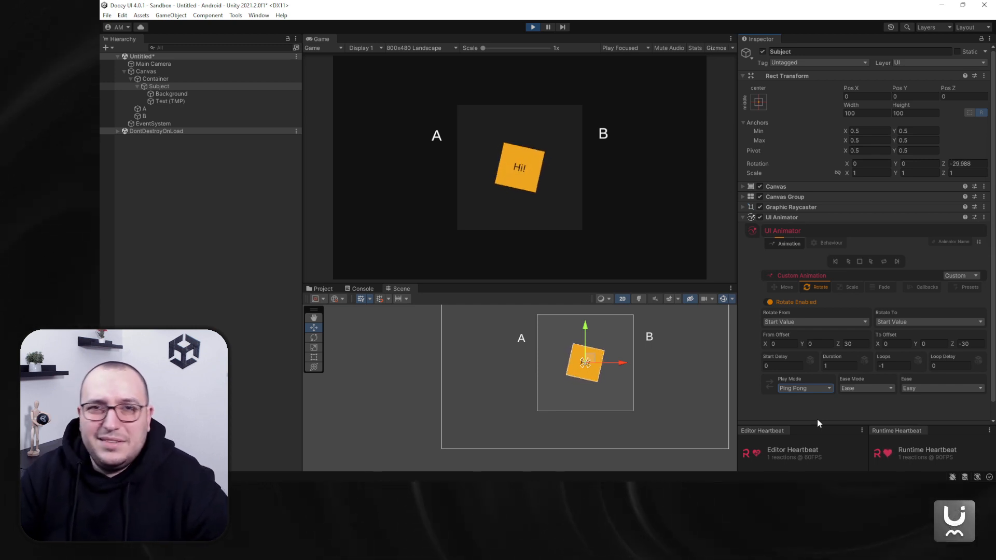
Change the rotation's Play Mode to Spring and set its Strength to 0.2.
click(805, 388)
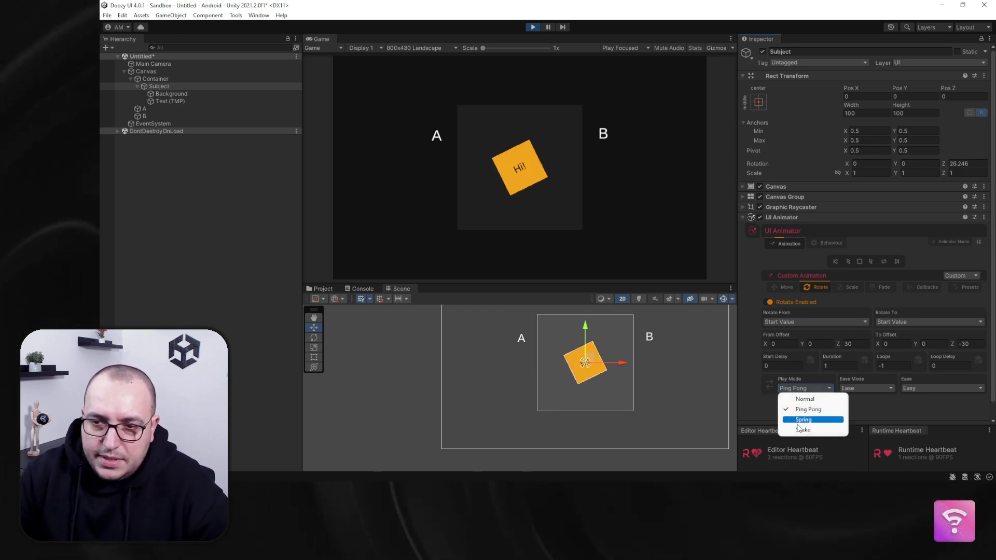
click(803, 419)
click(806, 388)
click(803, 419)
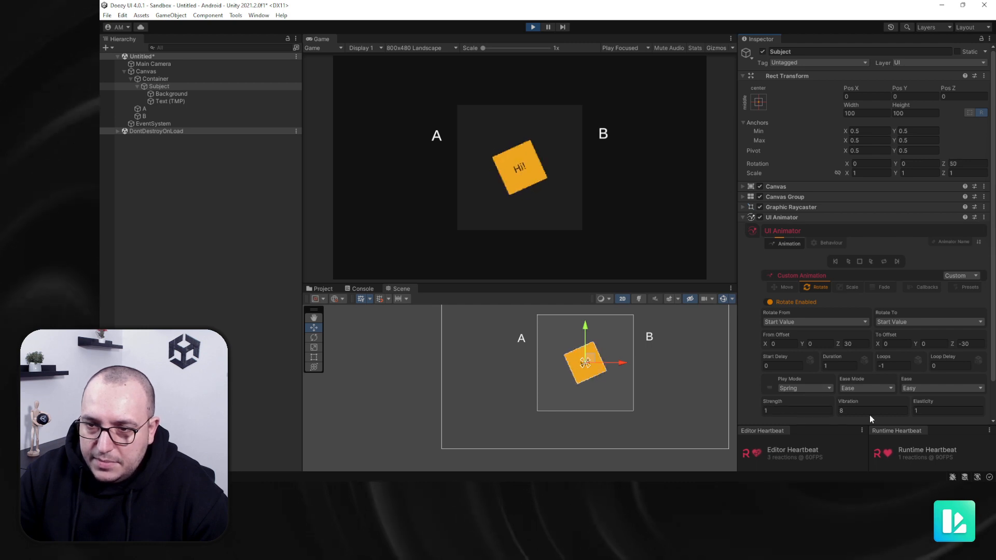
click(806, 411)
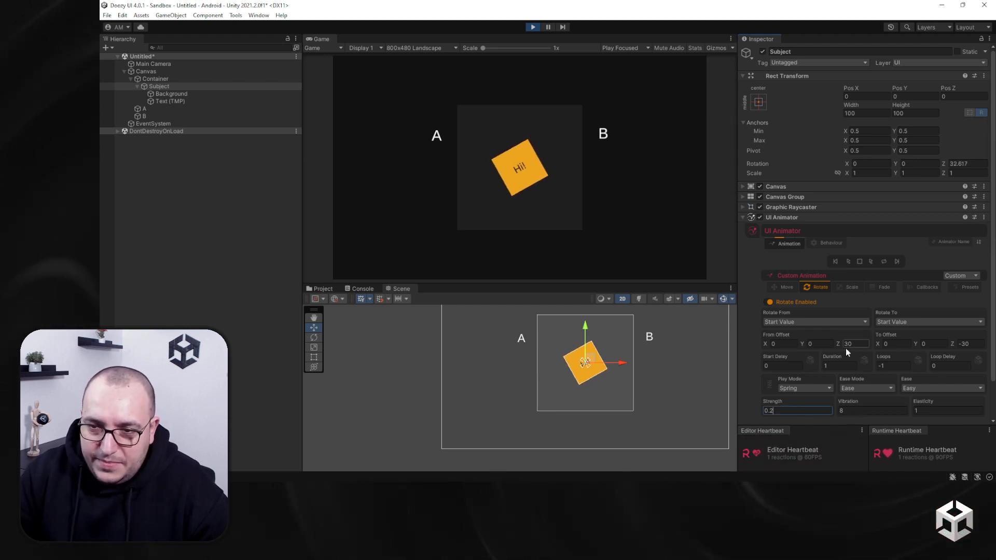
Change the rotation's Play Mode to Shake and preview it.
click(804, 388)
click(802, 430)
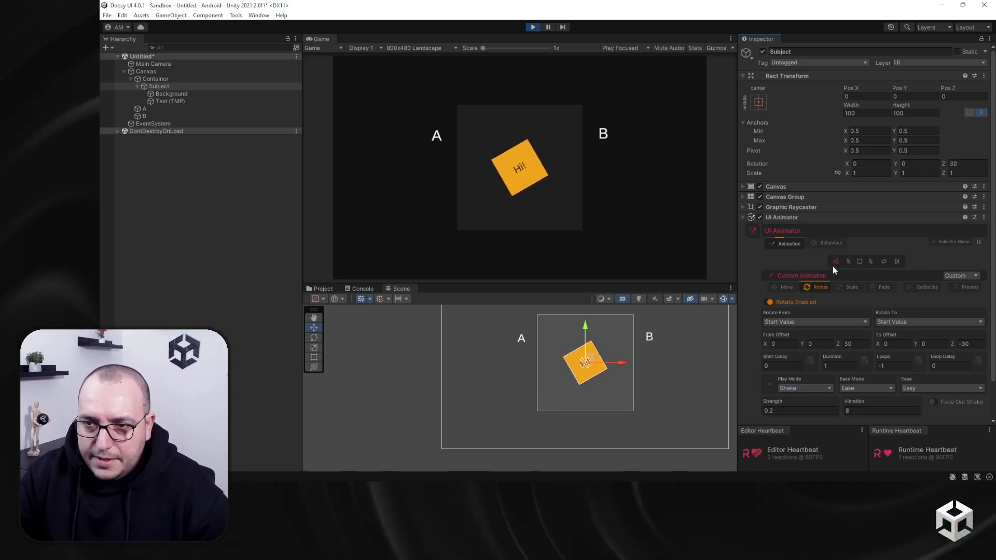
Switch the animation type to Reset, load the Default preset, and play it to restore the Subject's start values.
click(785, 289)
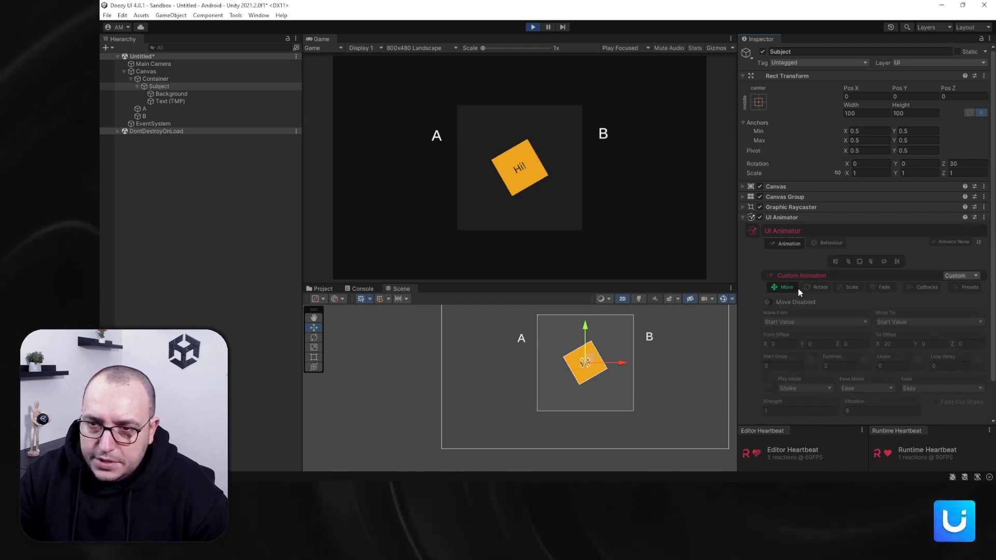
click(963, 278)
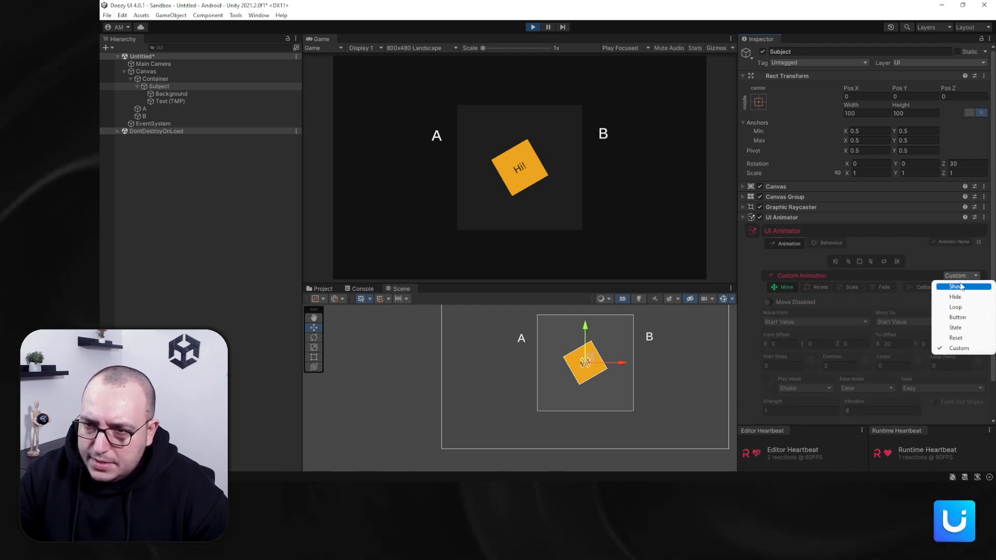
click(968, 341)
click(968, 288)
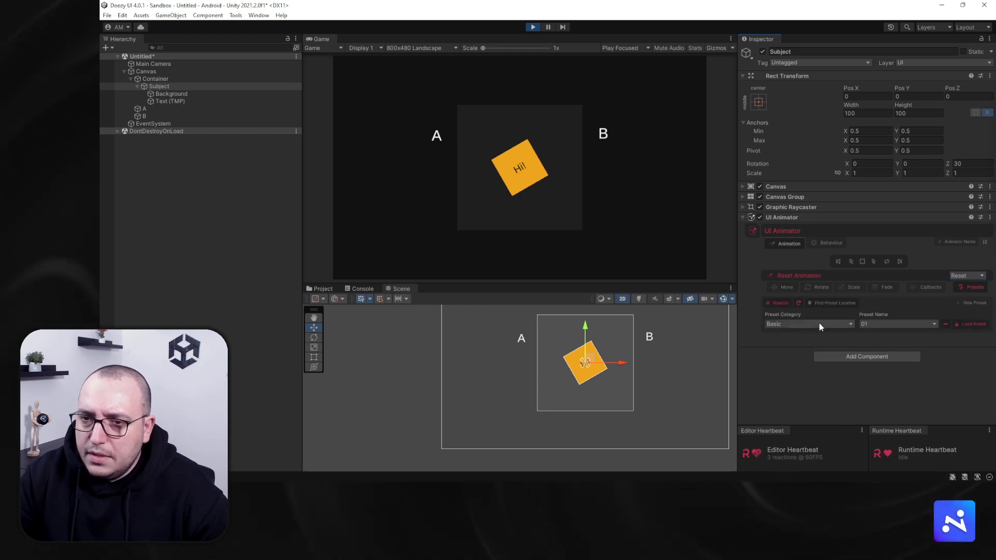
click(814, 324)
click(811, 346)
click(973, 323)
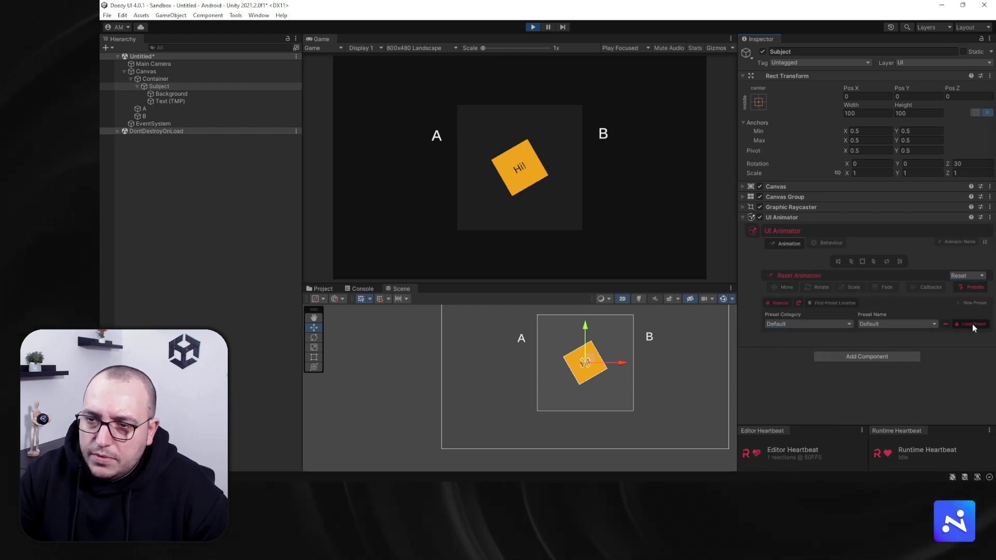
click(851, 261)
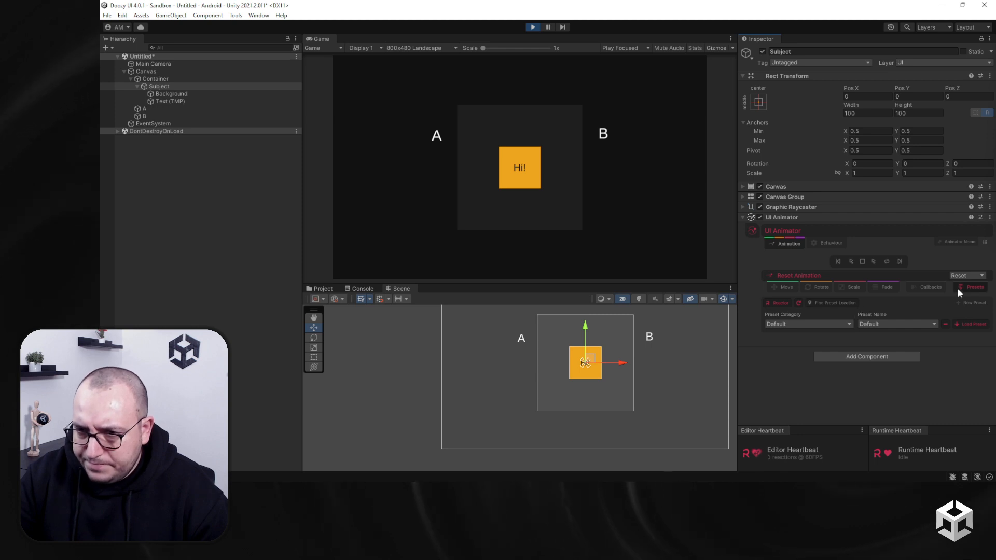
Switch the animation type back to Custom and load its Default preset.
click(968, 275)
click(962, 345)
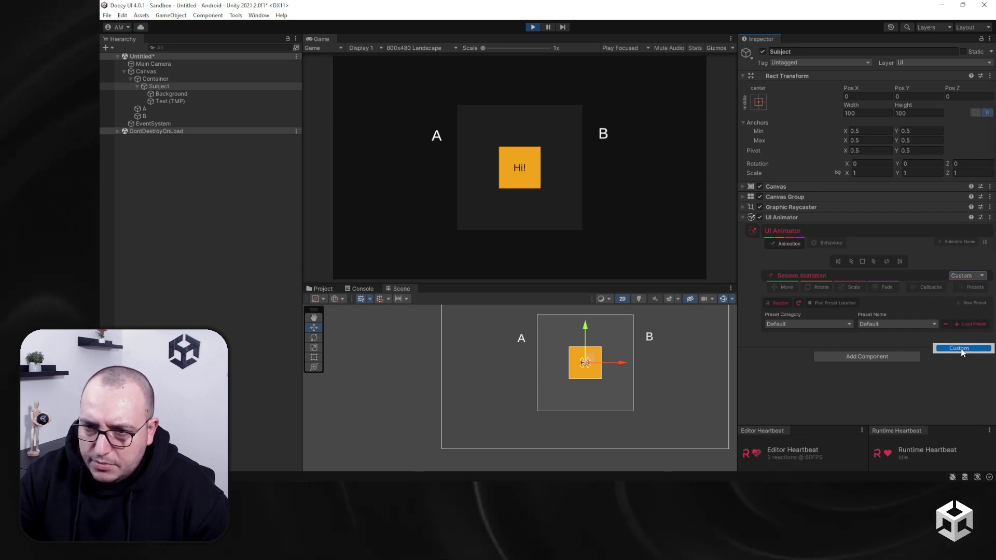
click(968, 288)
click(970, 324)
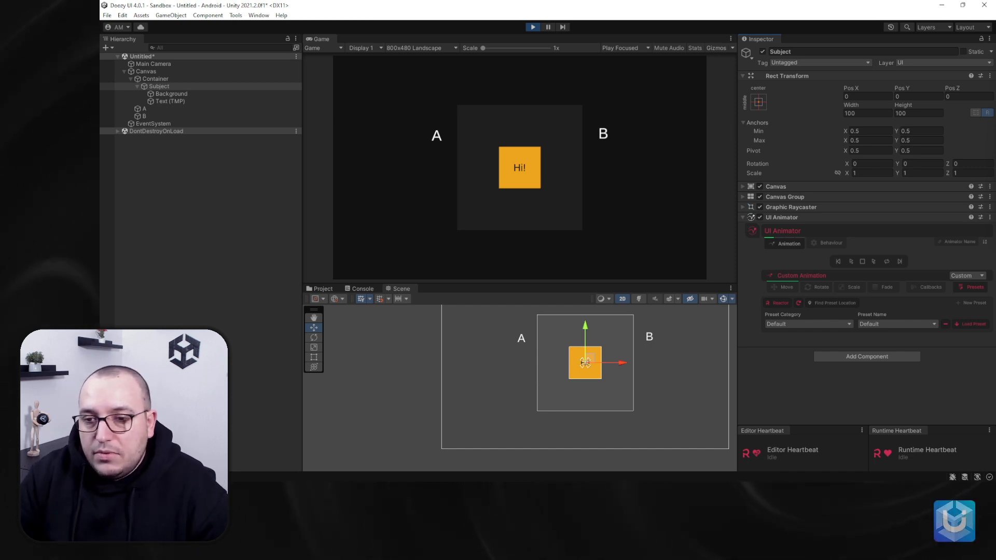
Set the Move animation's From Offset X to -200 and To Offset X to 200.
click(787, 287)
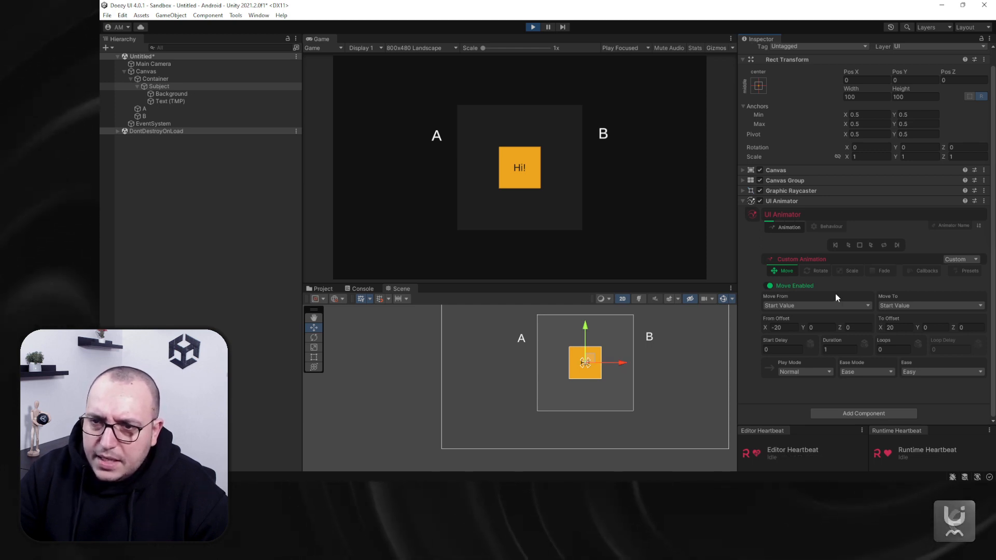
text(-200)
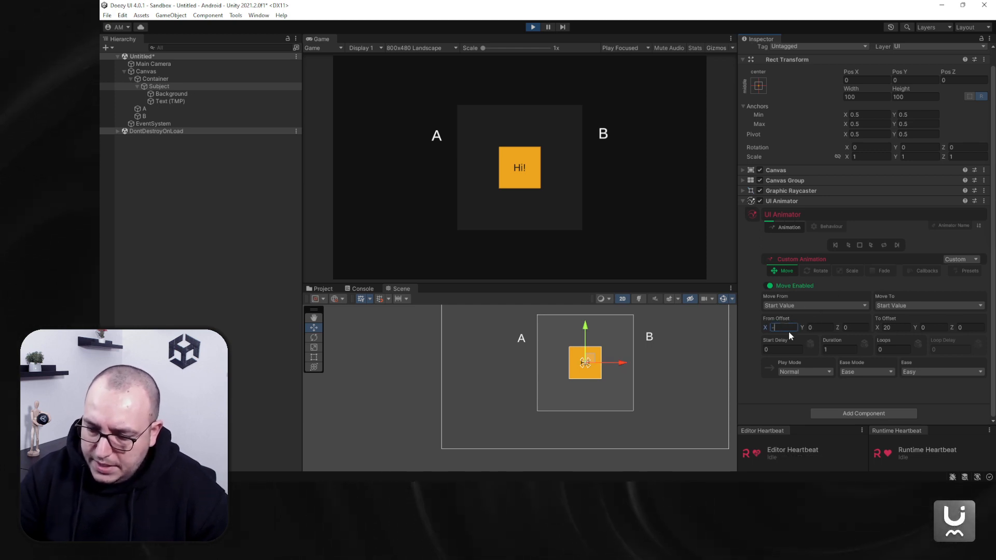
key(Return)
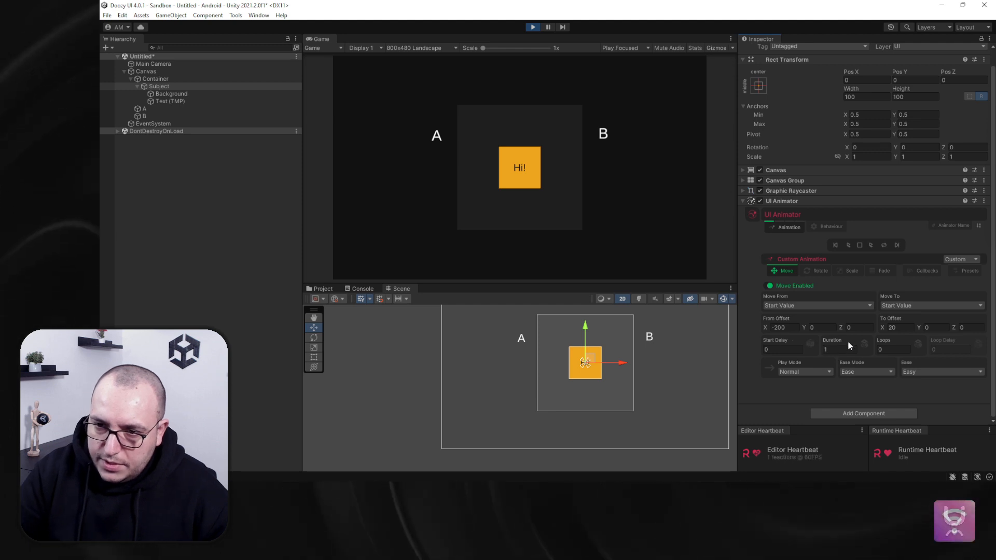
click(895, 327)
text(2)
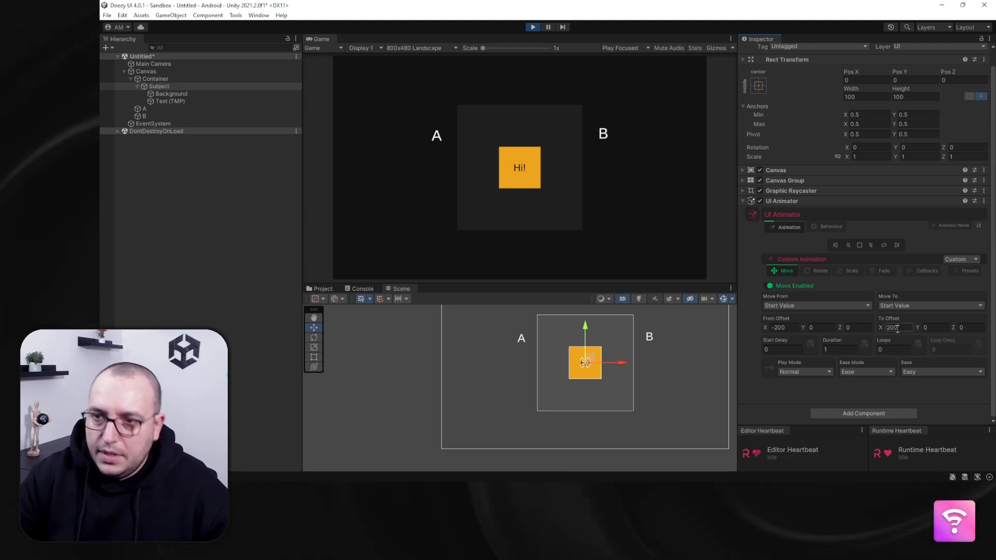
Set the Move animation's Ease to Linear and play it forward.
click(918, 372)
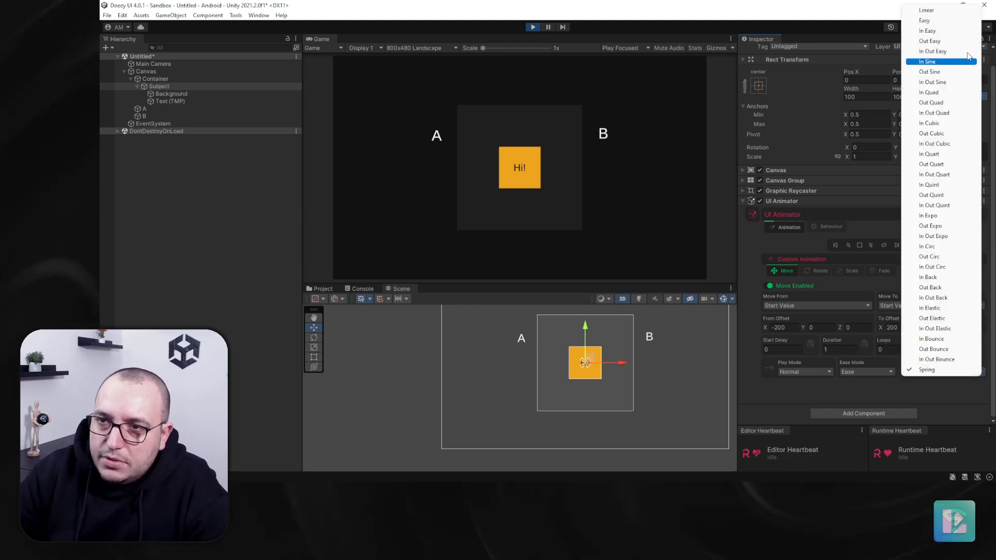
click(940, 11)
click(848, 246)
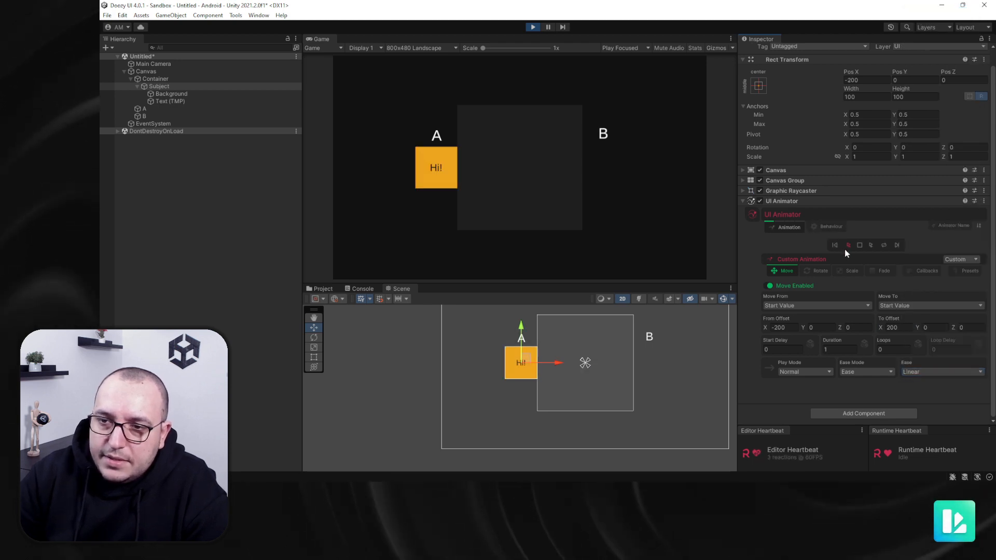
Play the Subject's Move animation forward once more and exit play mode.
click(847, 245)
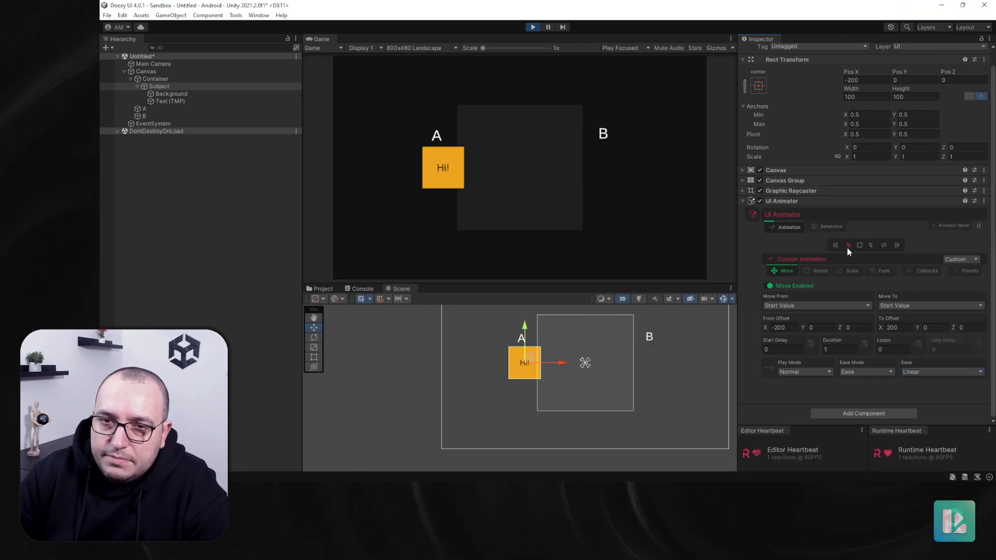
click(169, 86)
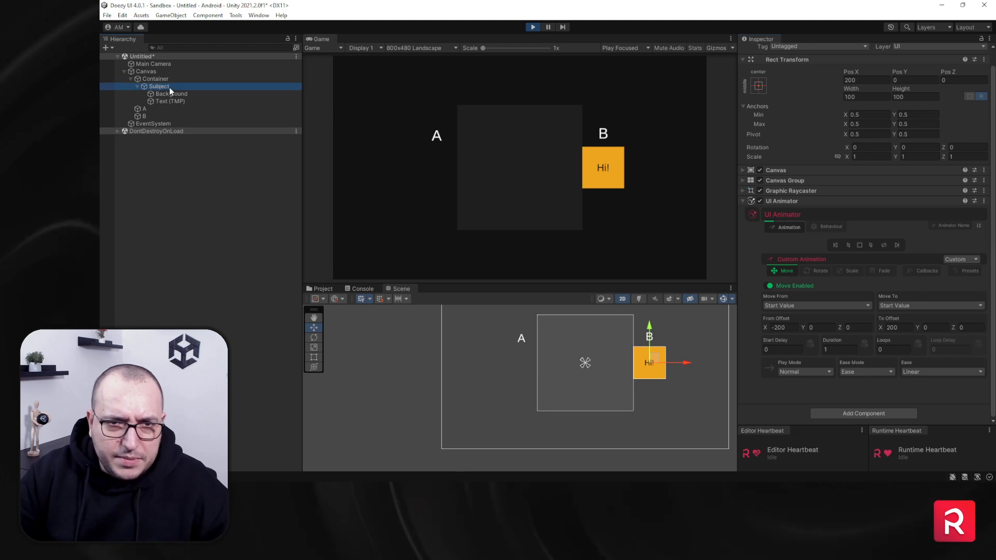
click(534, 27)
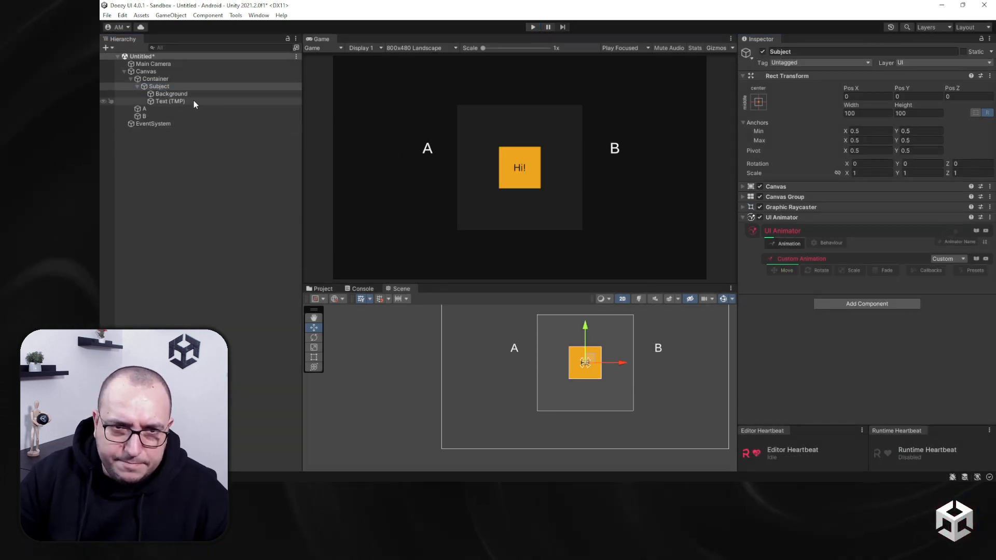
Delete the A and B marker objects from the Canvas.
click(177, 109)
shift+click(208, 115)
key(Delete)
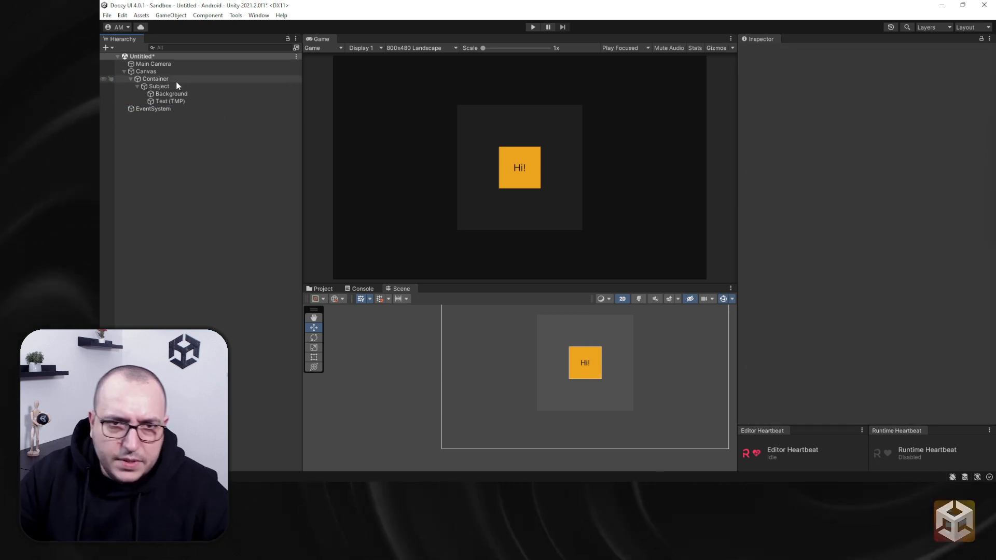
Move Subject out of Container to sit directly under Canvas, and deactivate Container.
drag(175, 88, 165, 75)
click(165, 101)
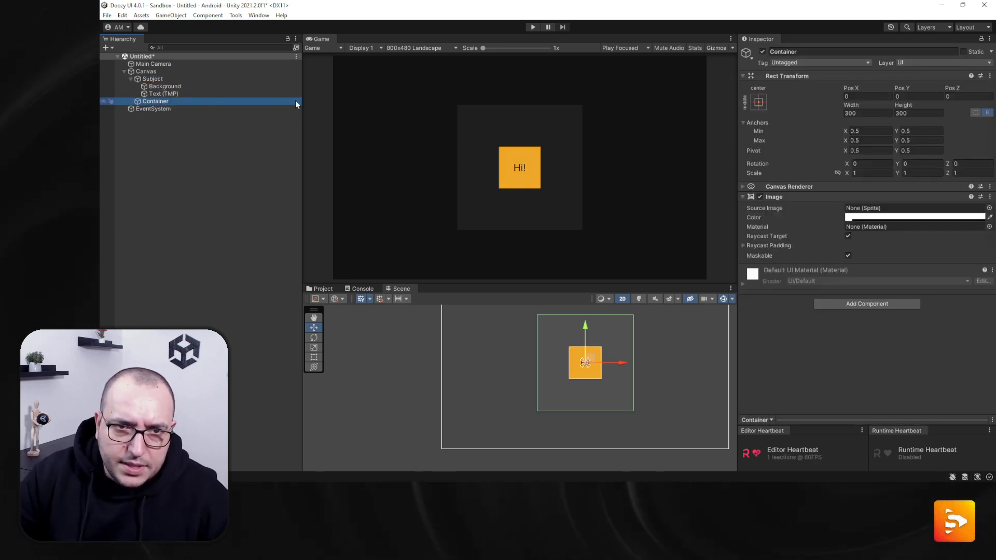
click(762, 52)
click(193, 86)
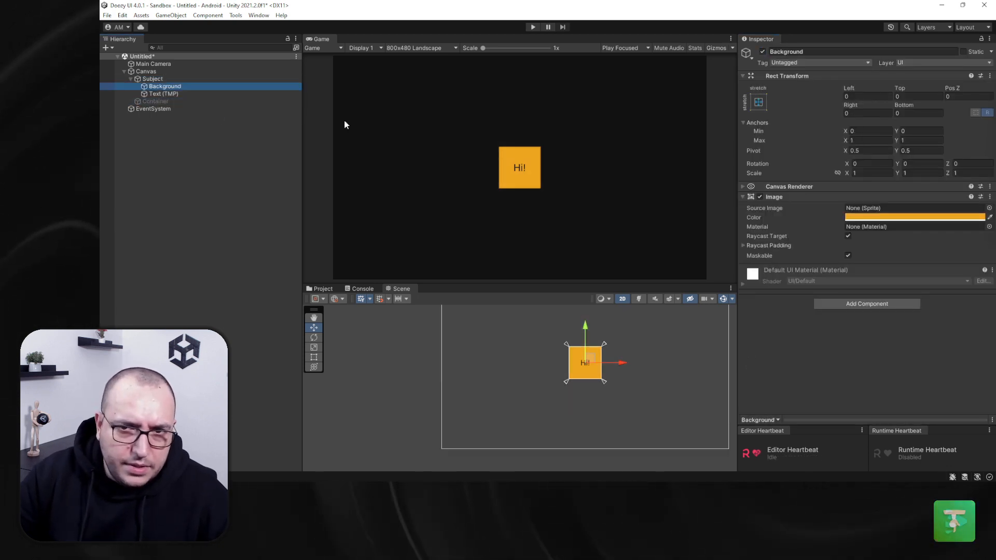
Set the Subject's Move animation to -1 loops, a duration of 2, and a Linear ease.
click(158, 78)
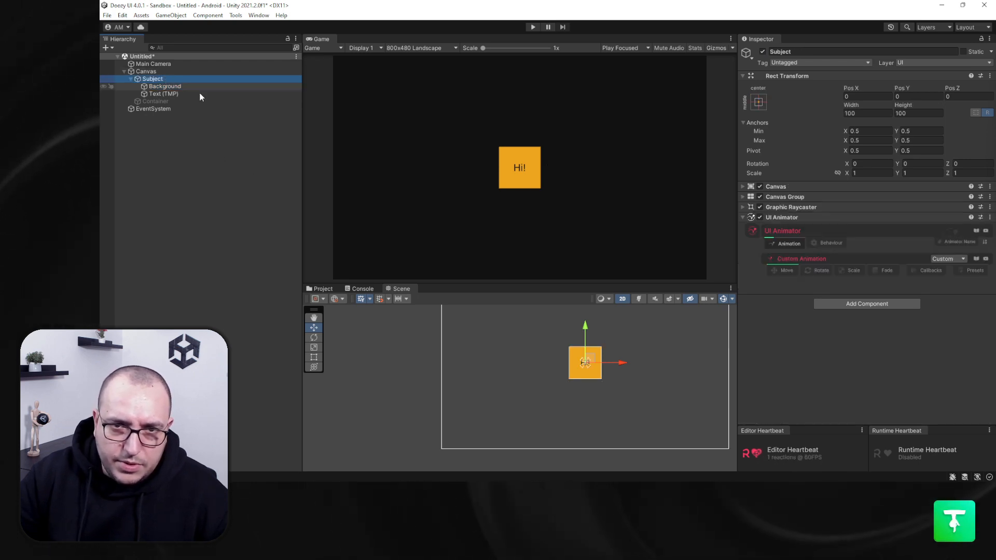
click(773, 270)
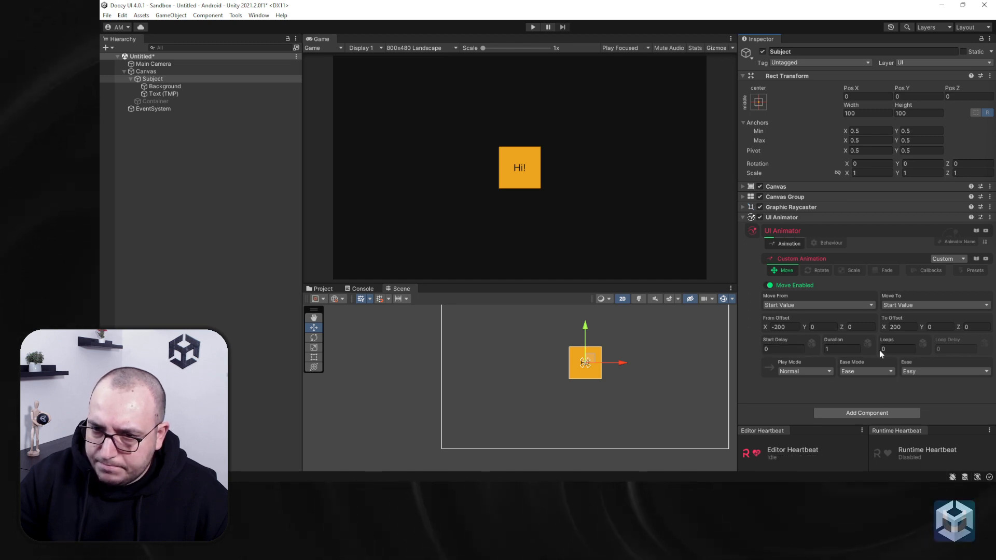
click(898, 350)
text(-1)
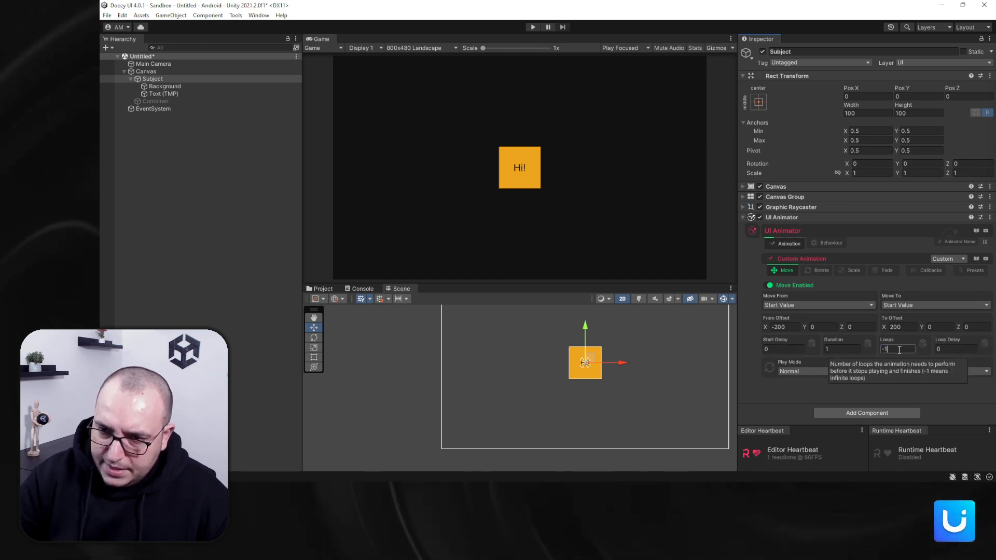
text(2)
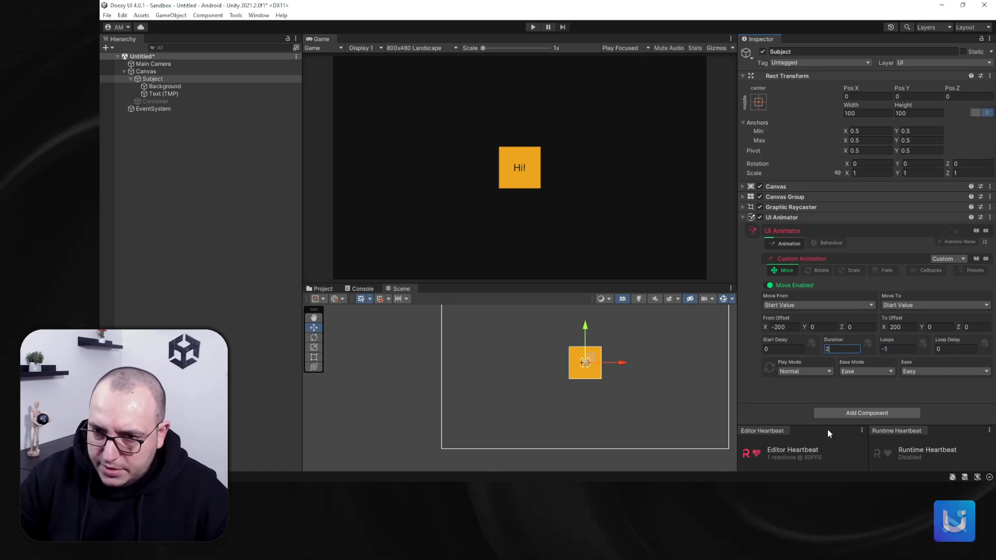
click(933, 372)
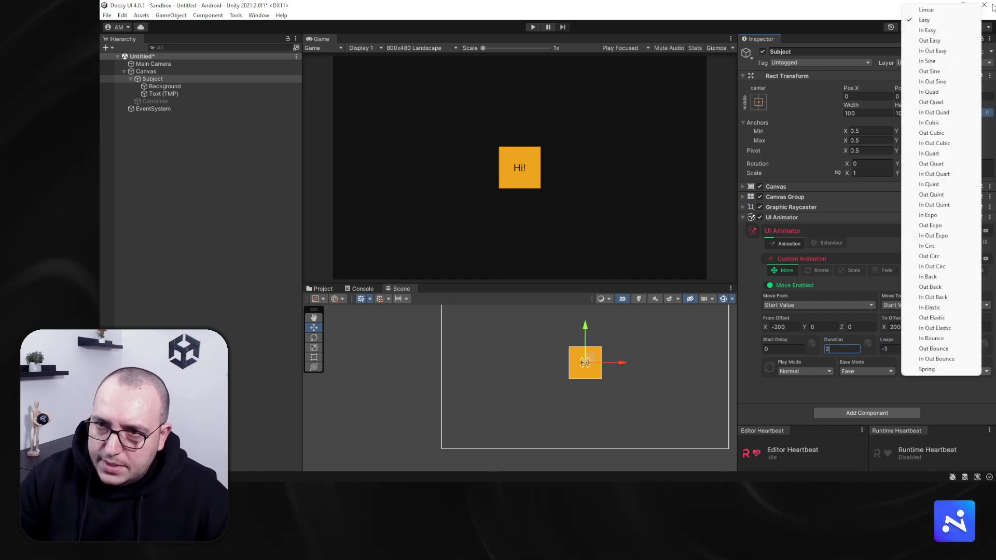
click(926, 9)
Duplicate Subject, order the copy before Container, and move it down to about Pos Y -148.
click(160, 80)
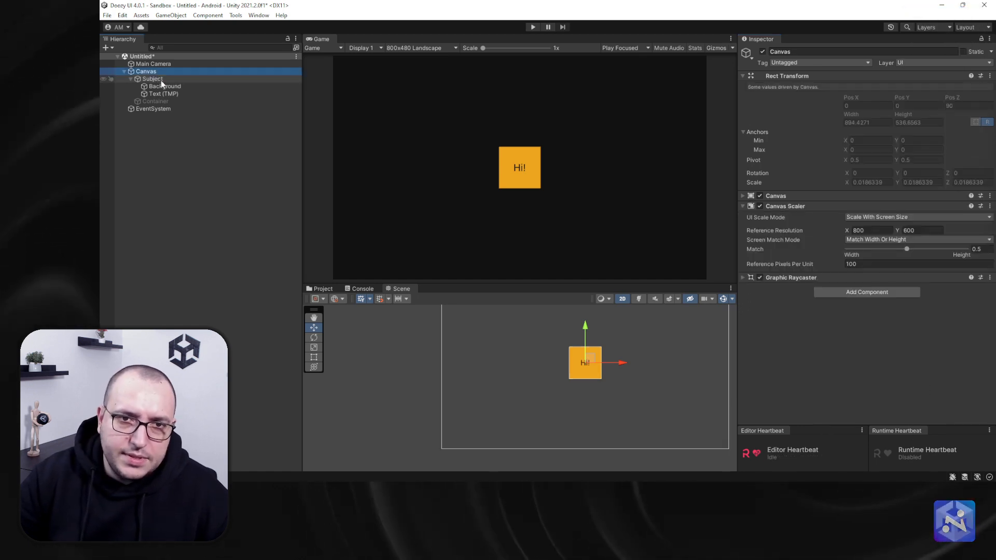
key(ctrl+d)
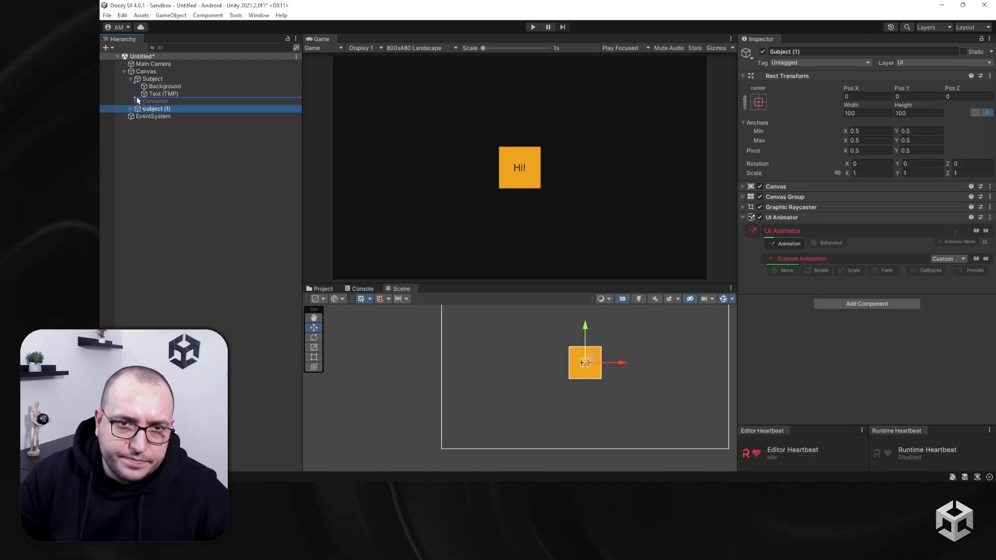
drag(136, 97, 137, 97)
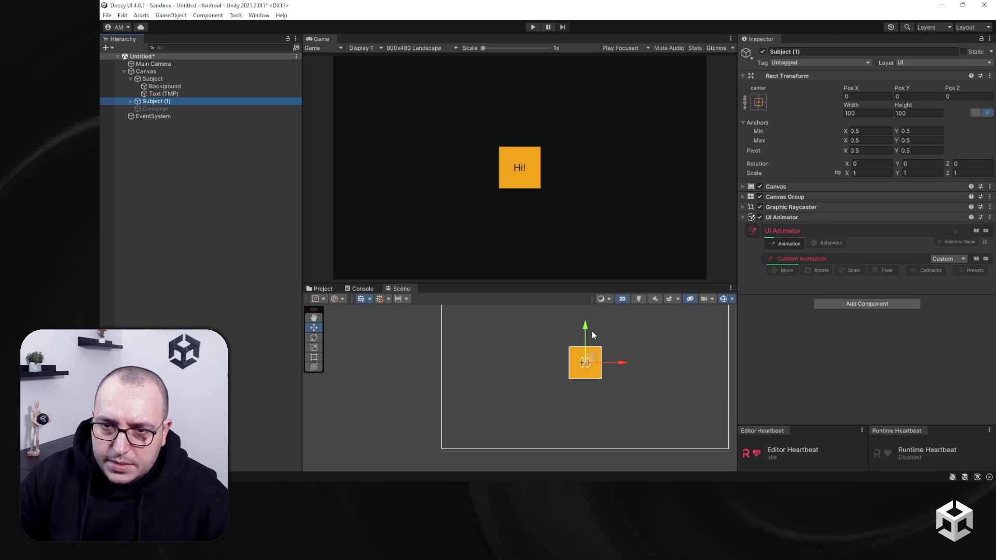
drag(593, 335, 593, 382)
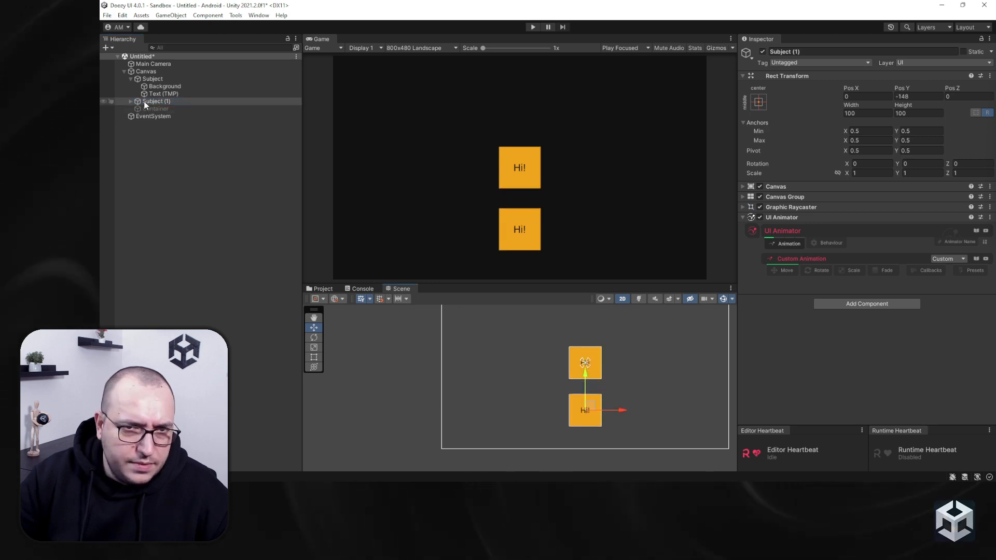
Delete the text child of the duplicated Subject and recolor its Background turquoise green.
click(130, 101)
click(158, 116)
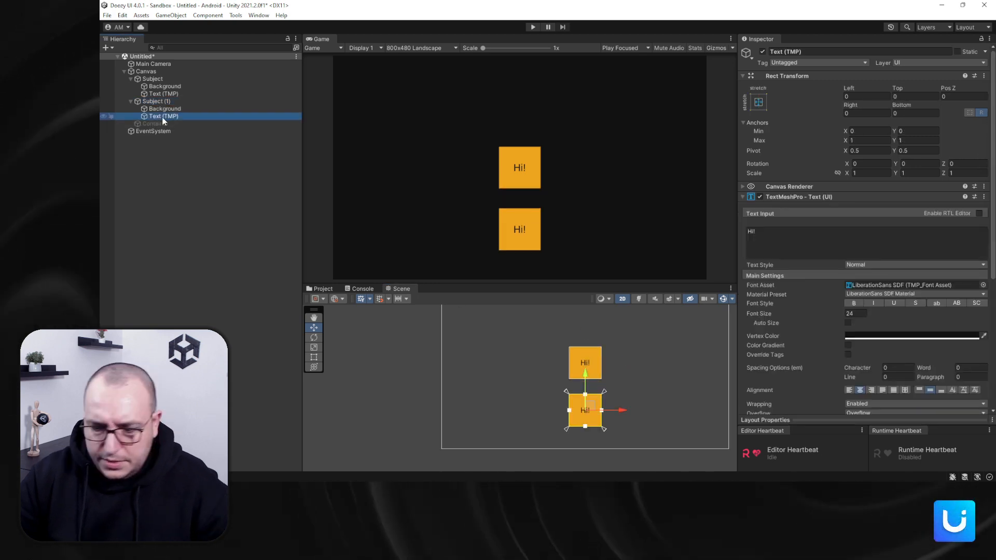
key(Delete)
click(157, 108)
click(874, 217)
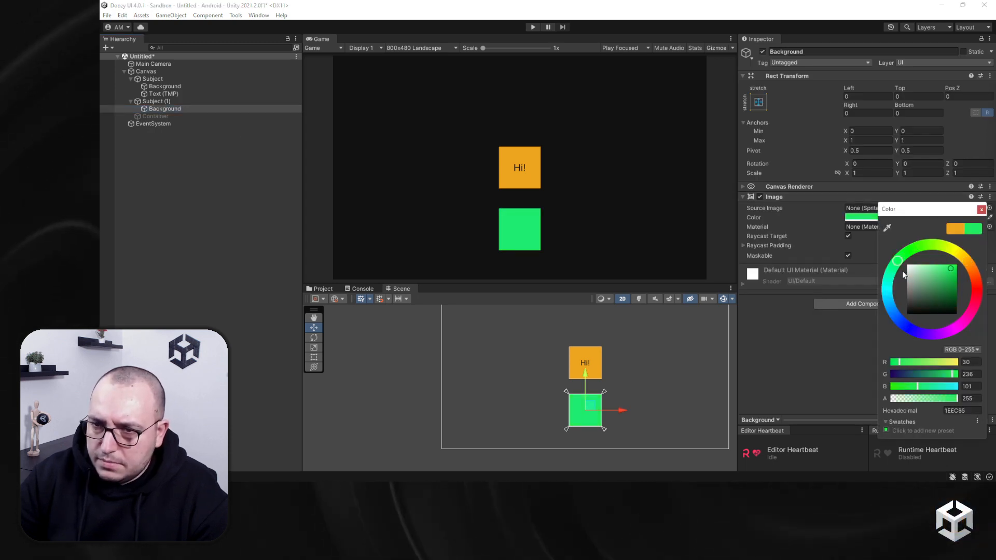
click(981, 209)
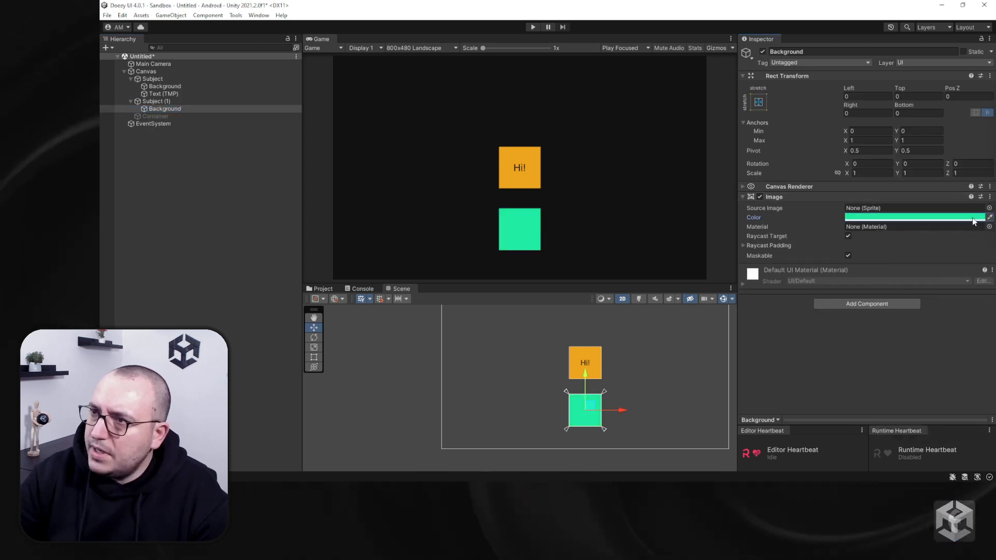
Delete the orange Subject's text child and rename that Subject as Control.
click(165, 94)
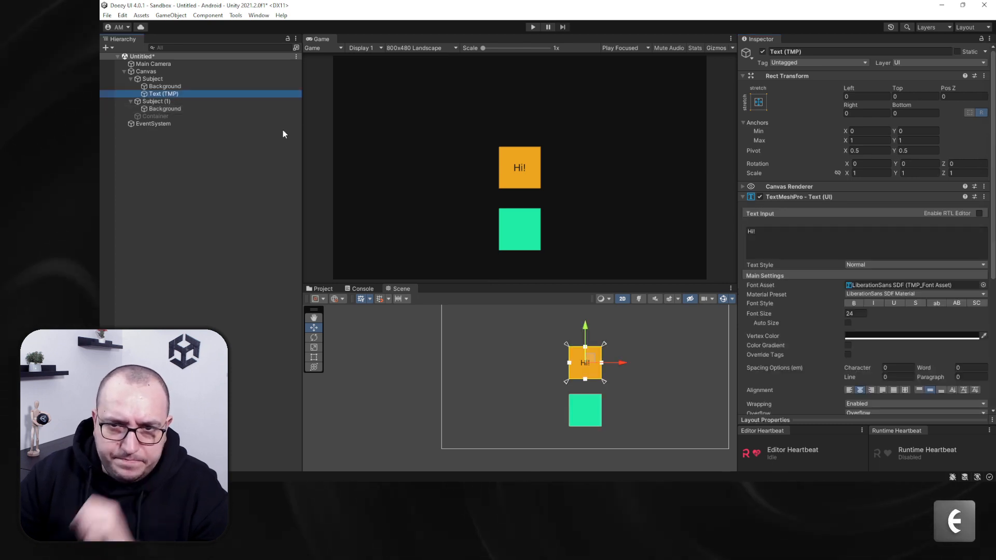
key(Delete)
click(154, 95)
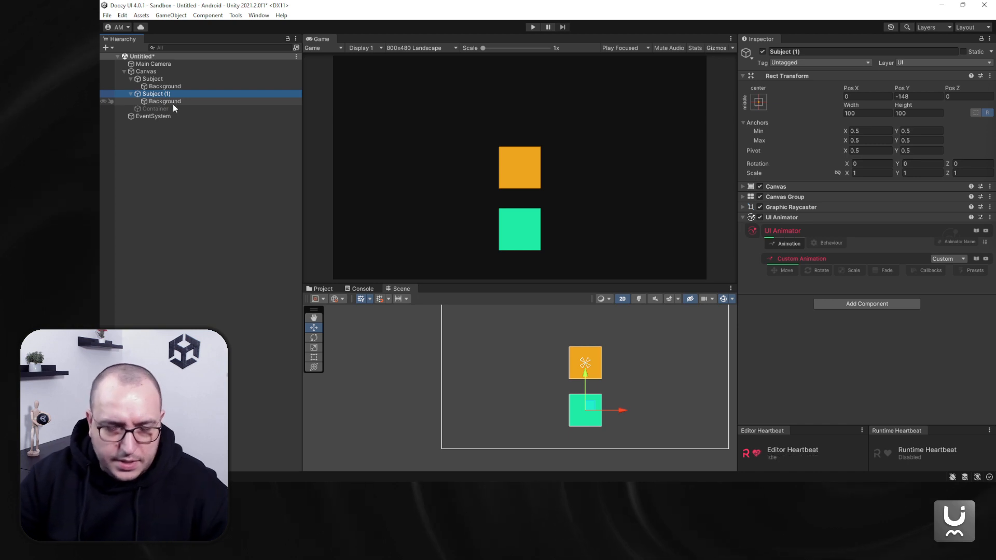
key(F2)
click(153, 79)
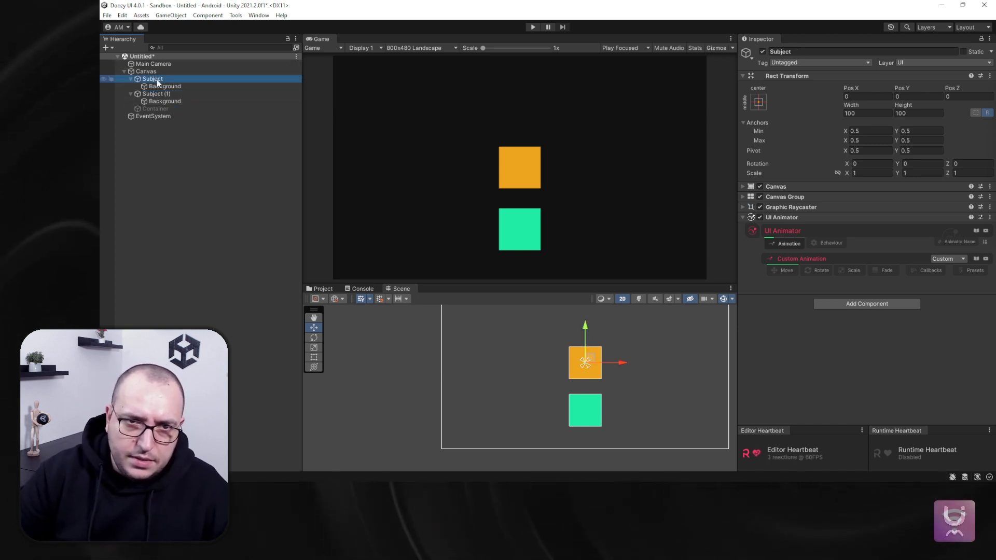
key(F2)
text(Control)
key(Return)
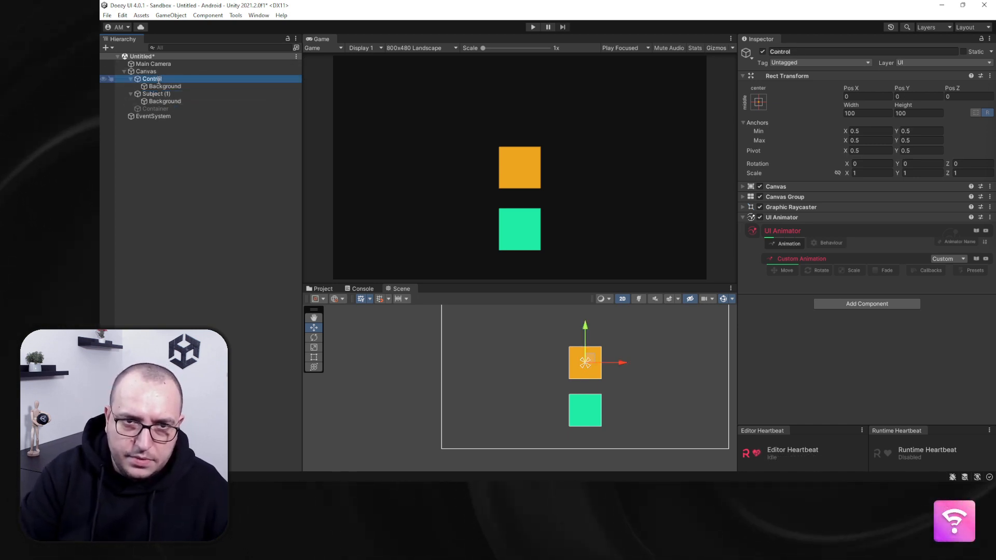
Rename the green square's parent object, Subject (1), as Subject.
click(153, 94)
key(F2)
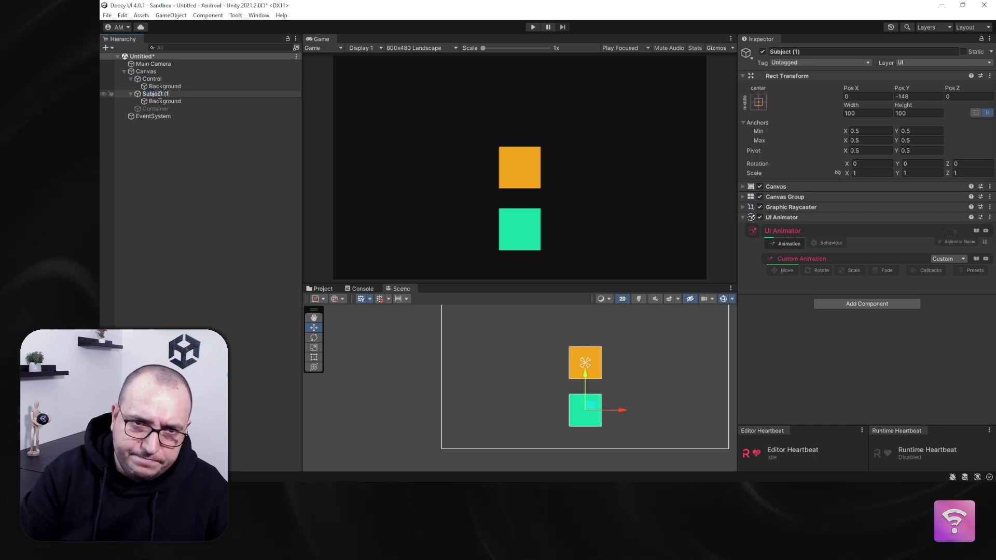
text(Subject)
key(Return)
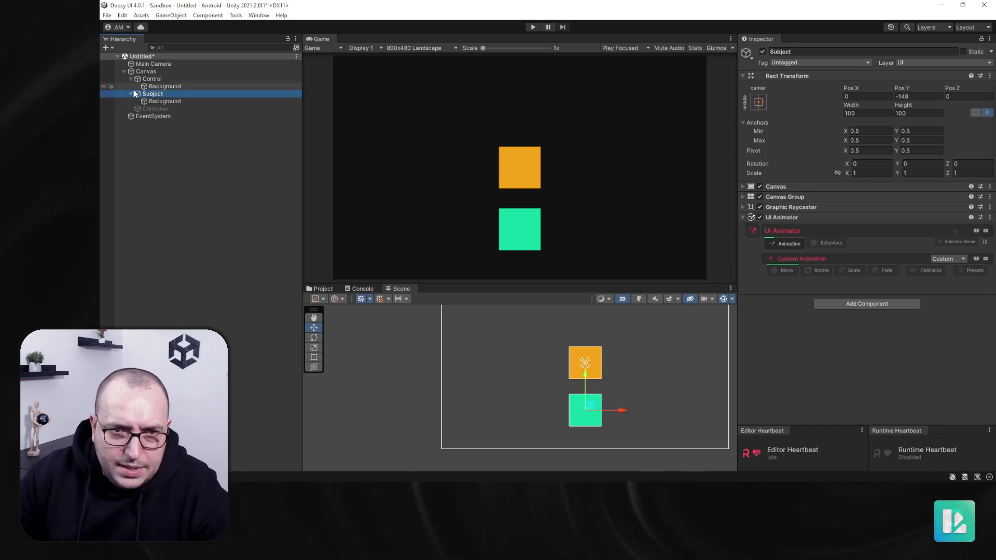
Set the green Subject's Move ease to Linear and enter play mode.
click(148, 79)
click(151, 94)
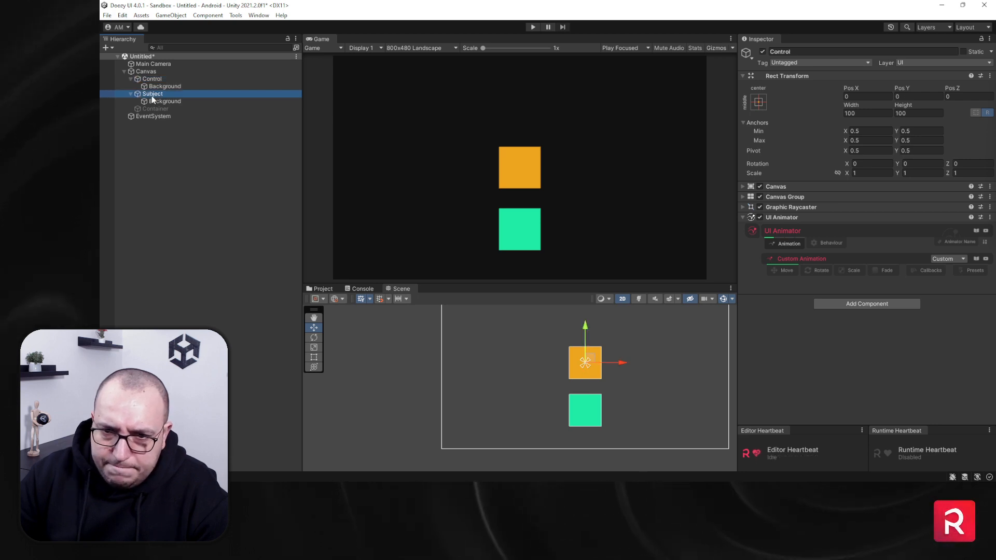
click(792, 271)
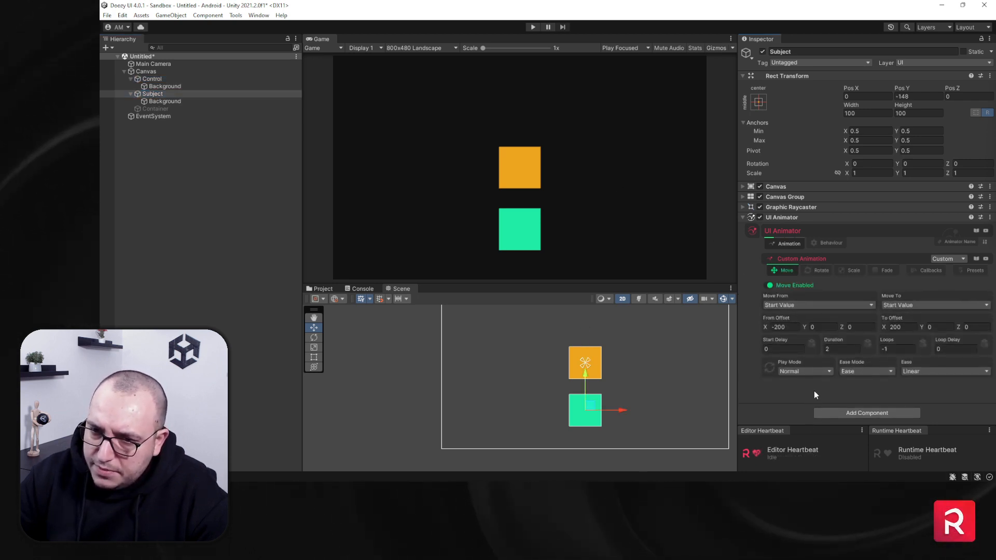
click(938, 372)
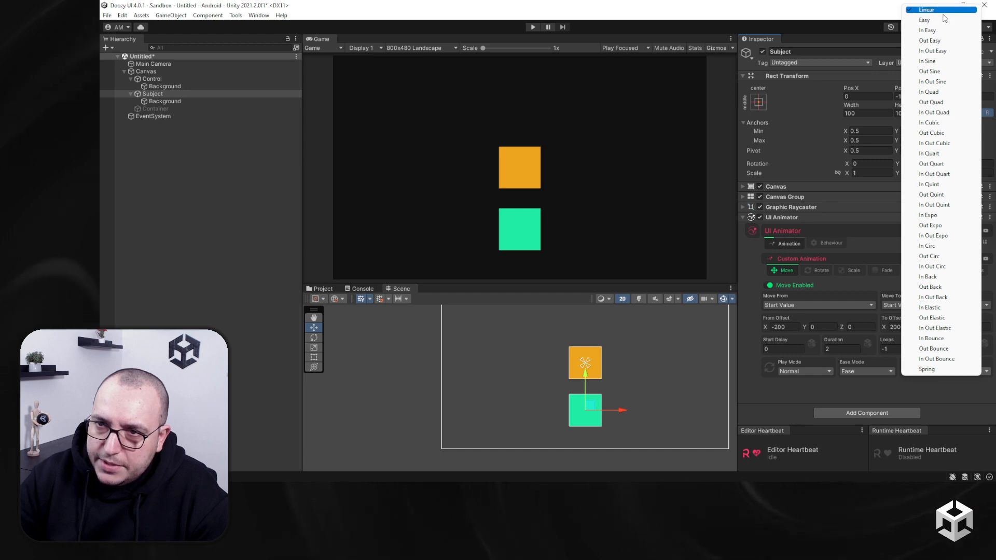
click(926, 9)
click(534, 27)
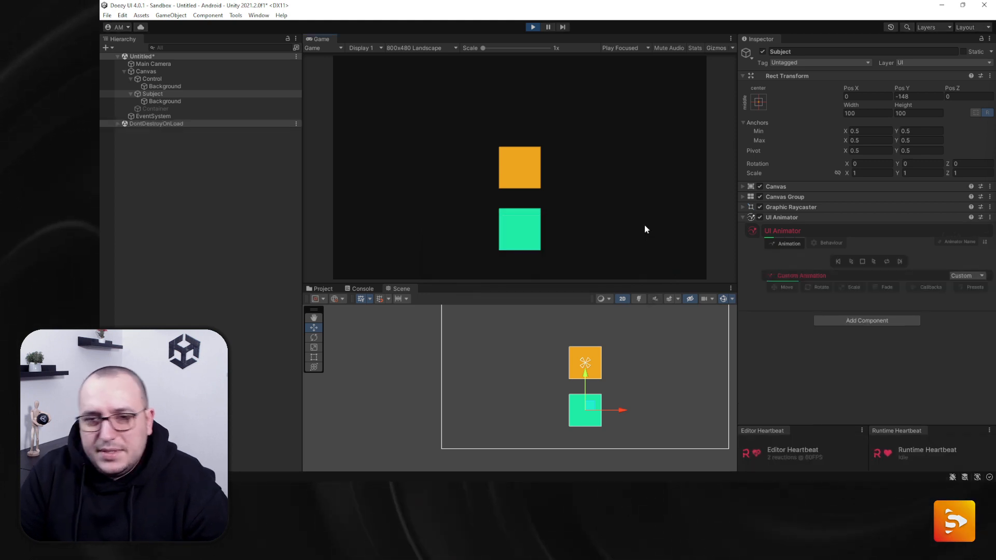
Select Control and Subject together and play their looping Move animations at the same time.
click(156, 79)
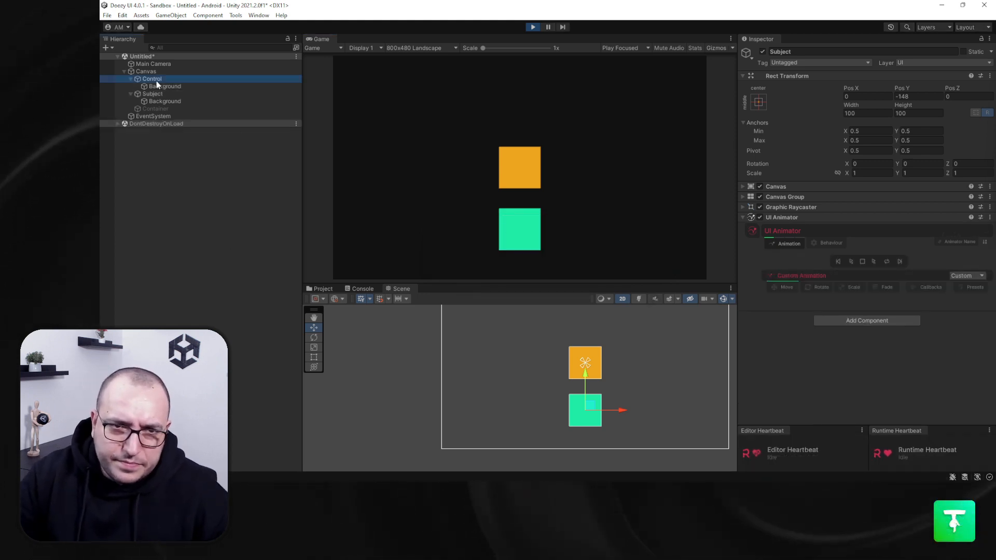
ctrl+click(159, 95)
click(850, 261)
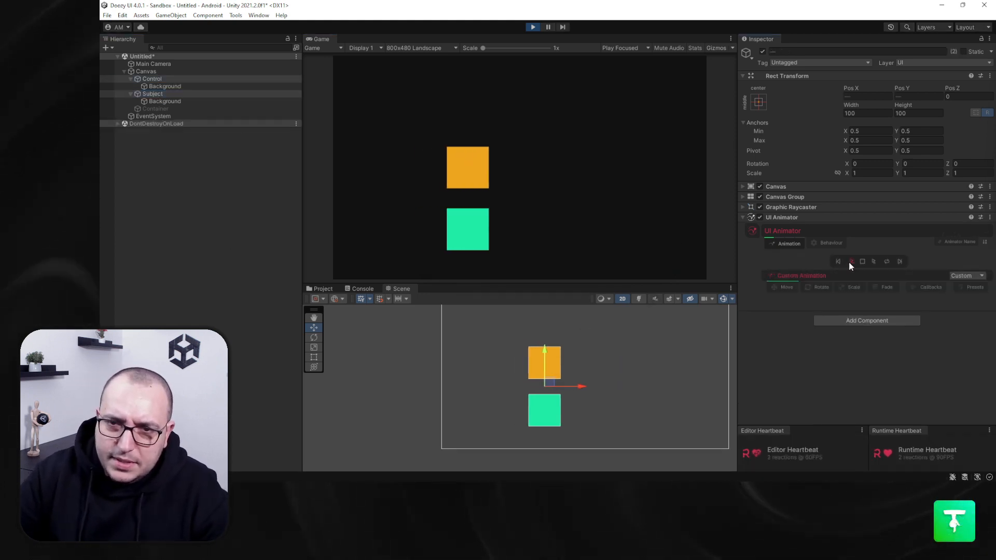
click(871, 262)
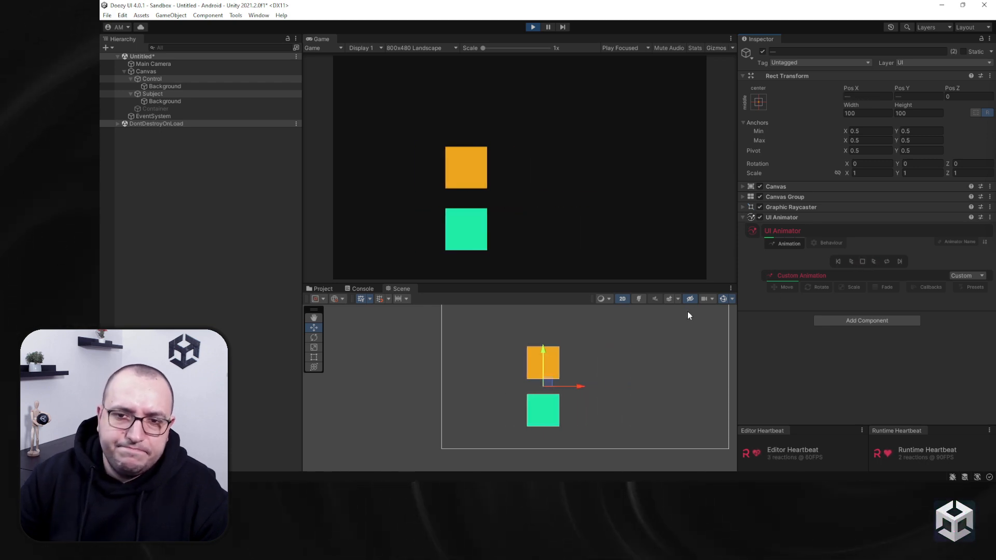
Compare the Subject's motion with Control's using the Easy Move ease, and switch the ease to In Easy.
click(156, 95)
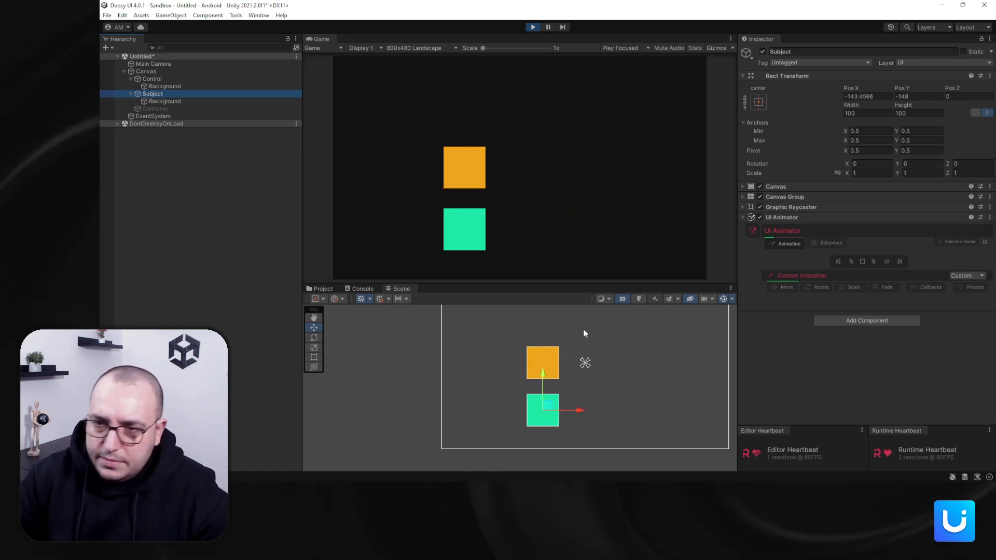
click(786, 288)
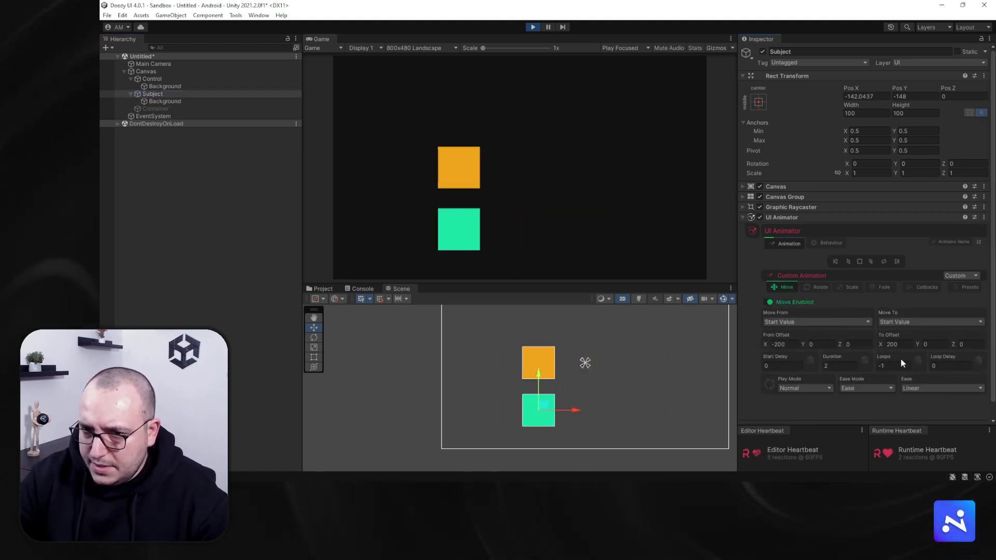
click(928, 389)
click(919, 39)
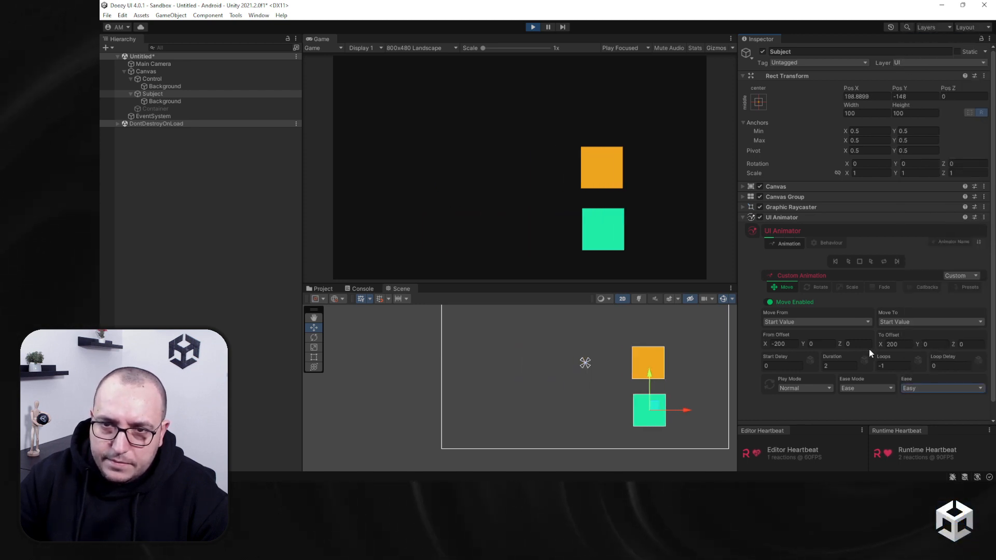
click(926, 387)
click(926, 47)
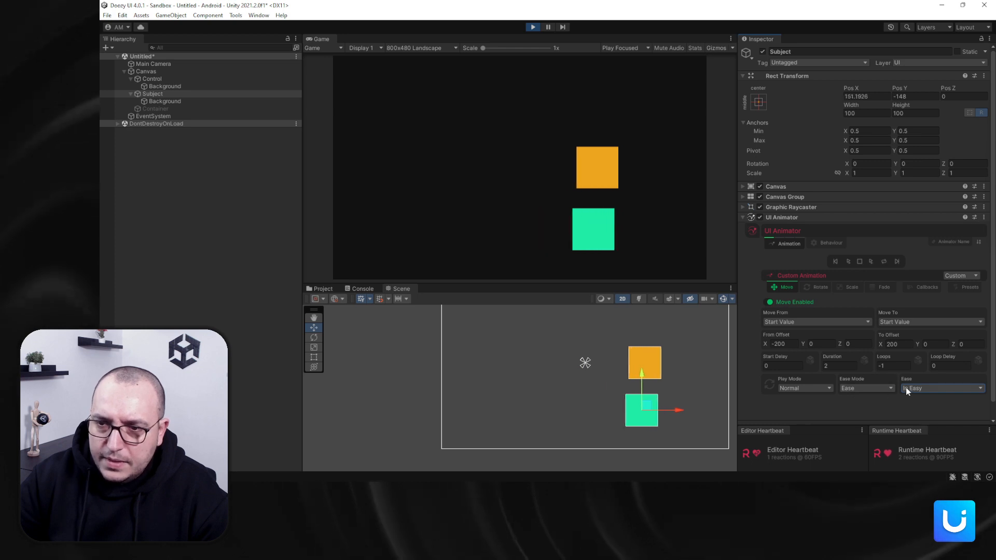
Try the Out Easy and In Quart eases on Subject's looping Move animation, and set the ease to Out Back.
click(934, 388)
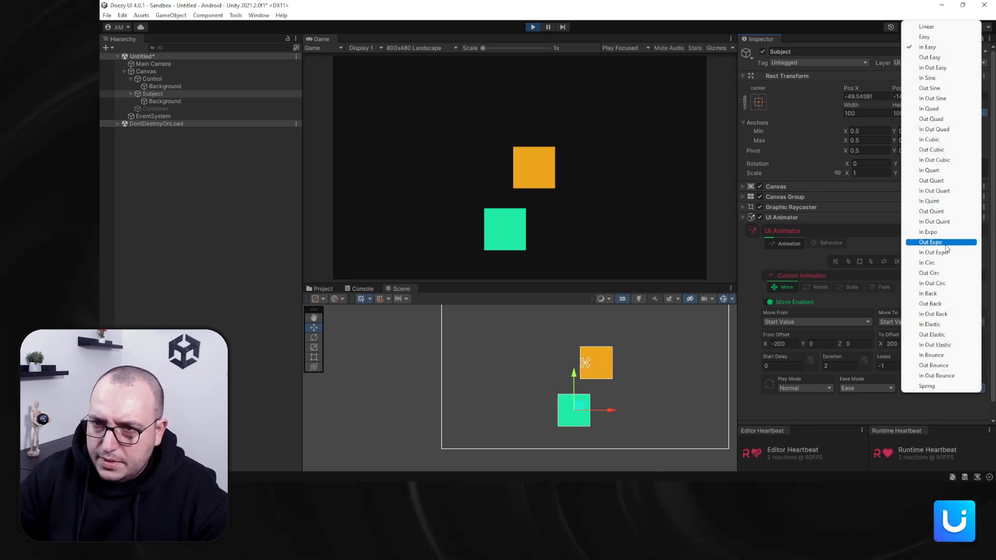
click(929, 57)
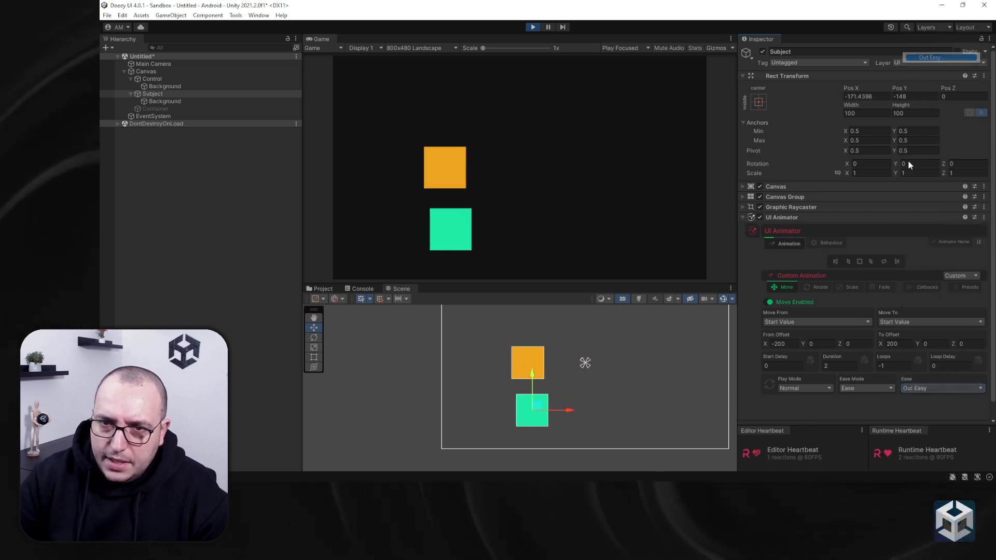
click(922, 388)
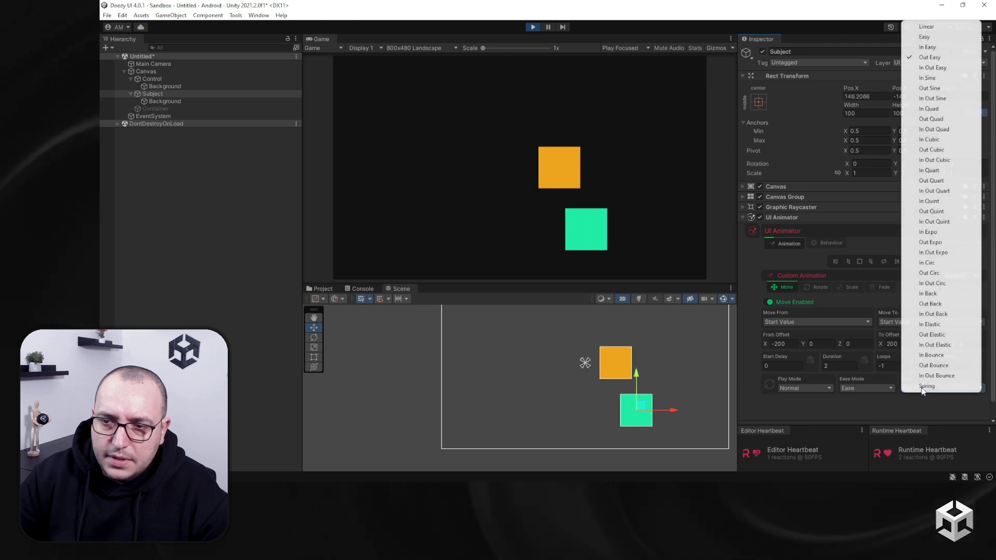
click(947, 172)
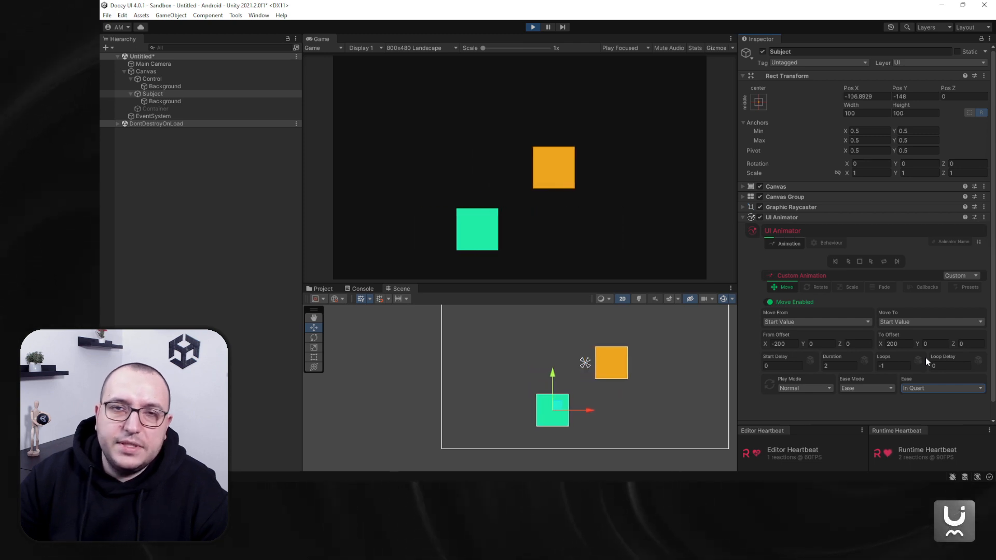
click(926, 389)
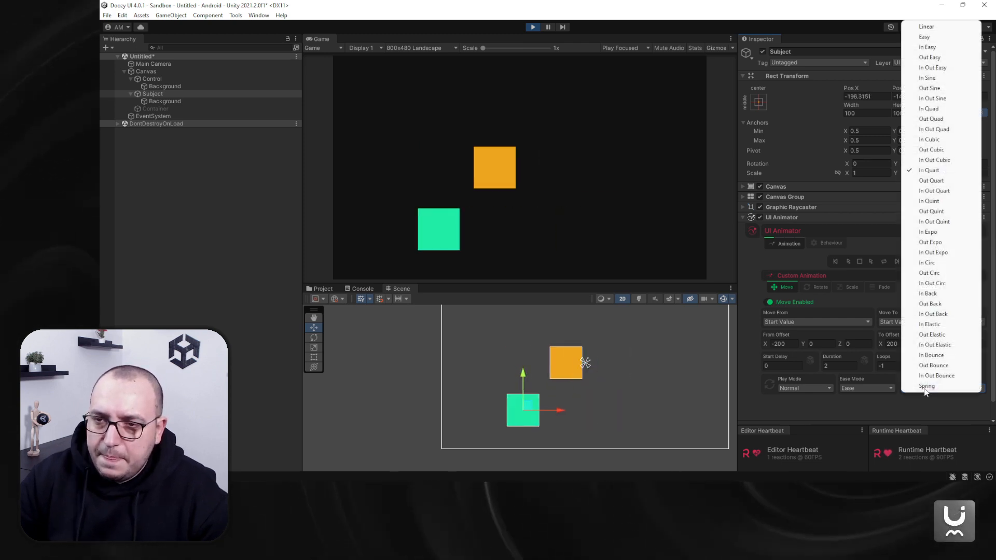
click(931, 305)
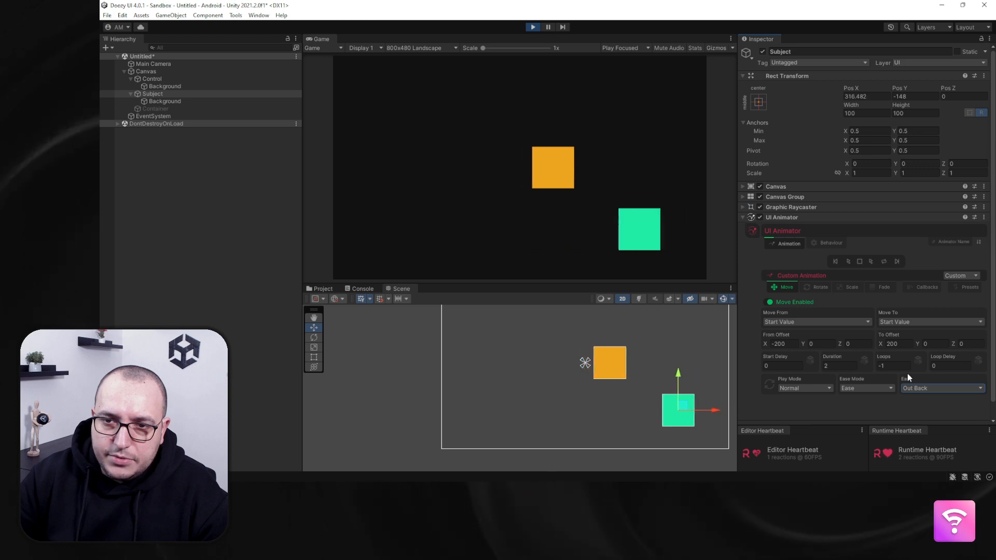
Select Control together with Subject, set their Move loops to 0, and play both animations forward.
ctrl+click(140, 79)
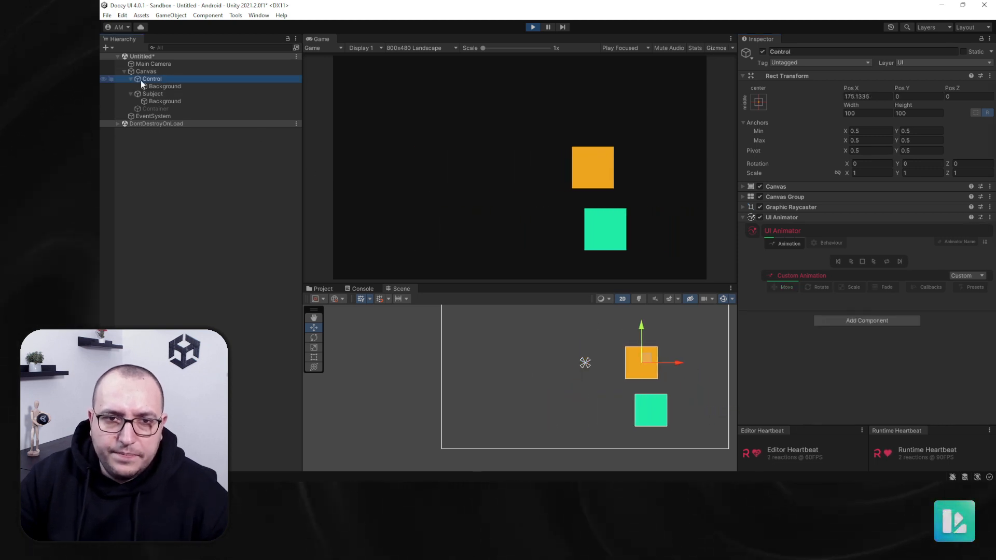
click(850, 262)
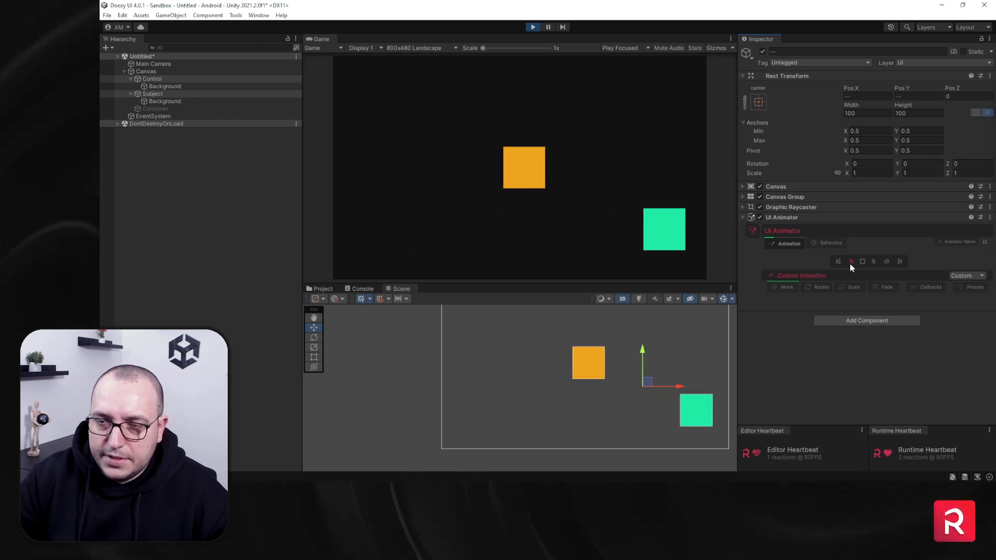
click(781, 287)
click(893, 366)
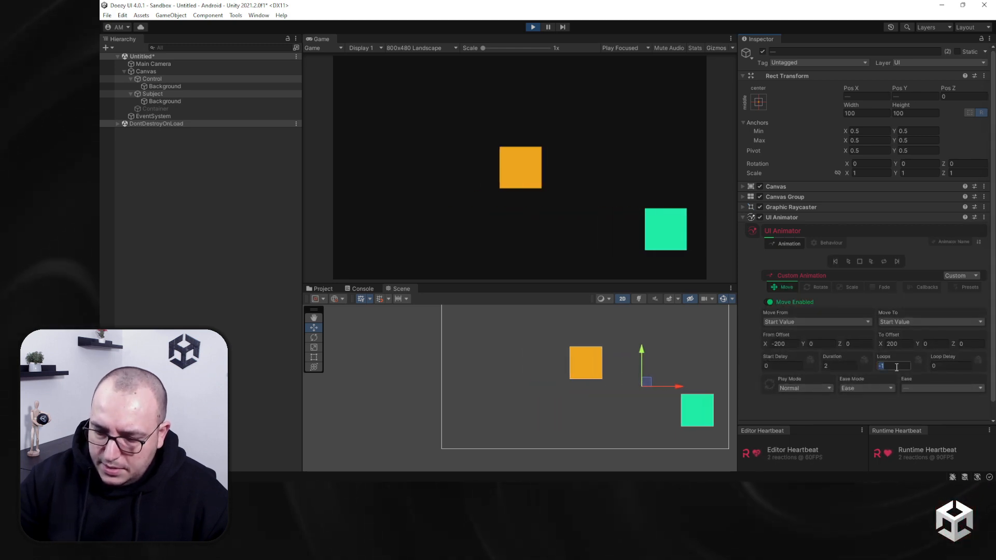
text(0)
click(847, 262)
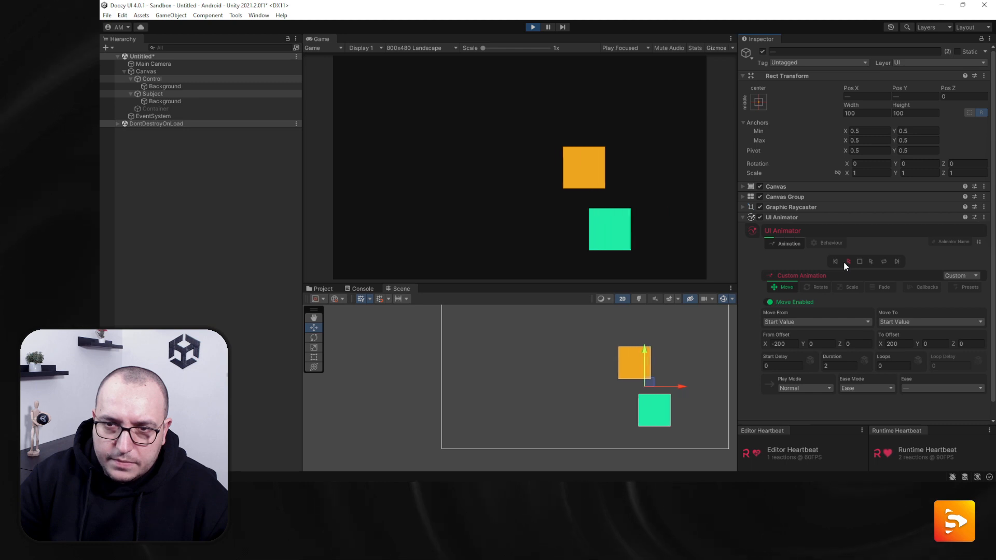
click(847, 262)
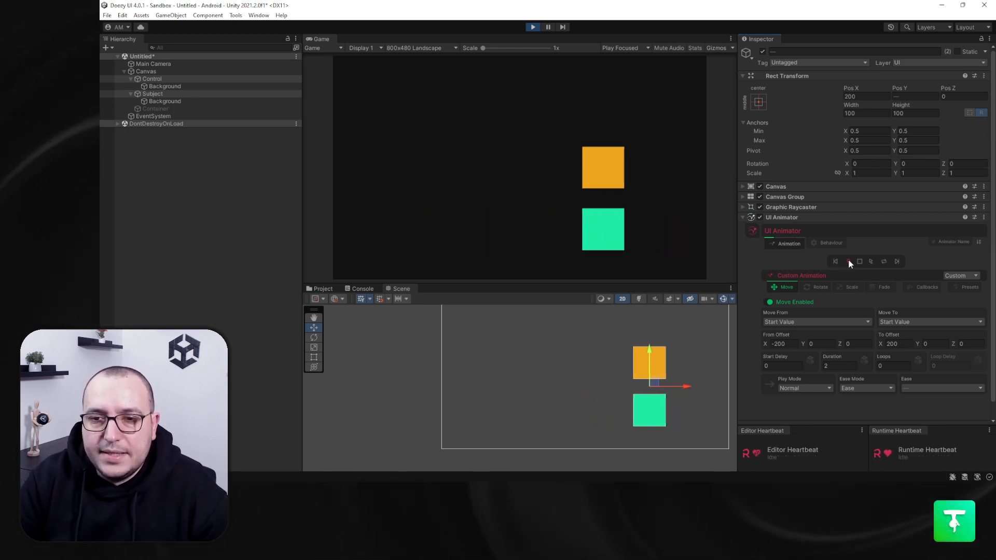
Set the Move duration of Control and Subject to 1 and play both animations forward again.
click(839, 366)
text(1)
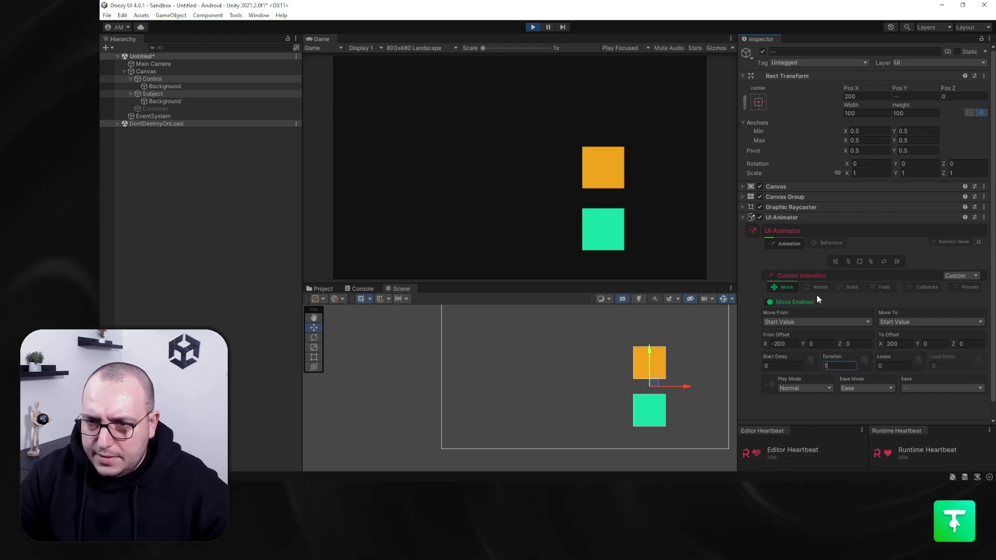
click(847, 261)
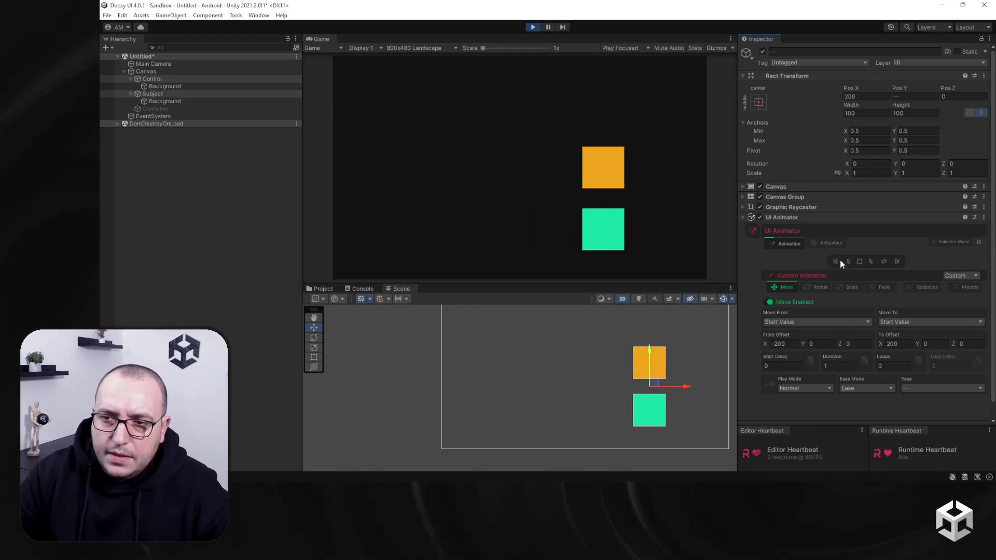
click(846, 260)
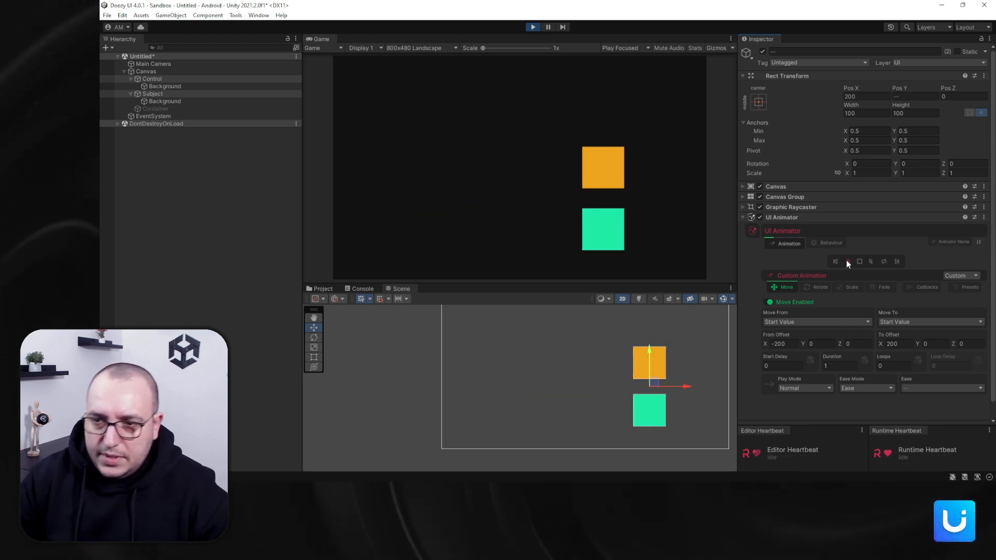
Switch Subject's Move ease mode to Animation Curve, inspect its curve, and play Subject and Control together.
click(178, 94)
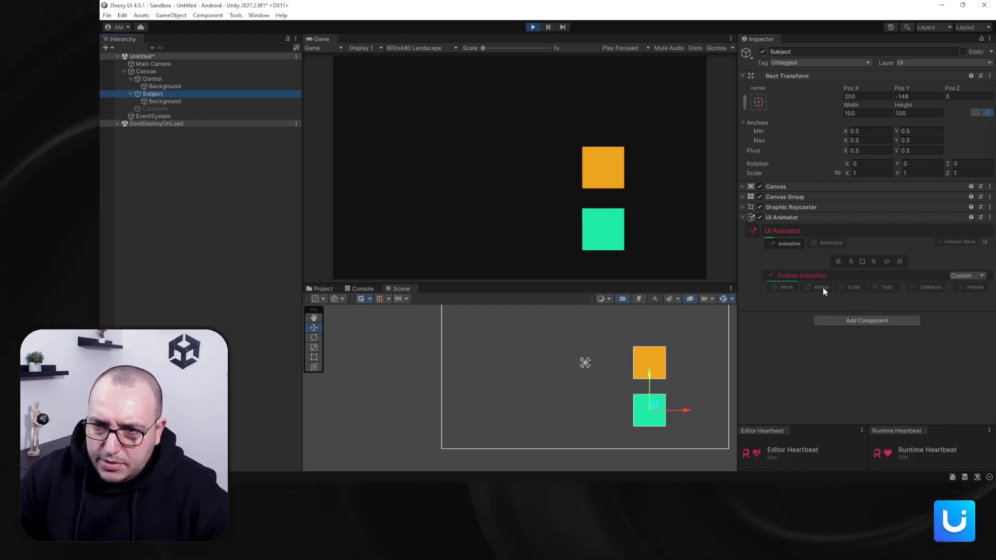
click(787, 287)
click(879, 388)
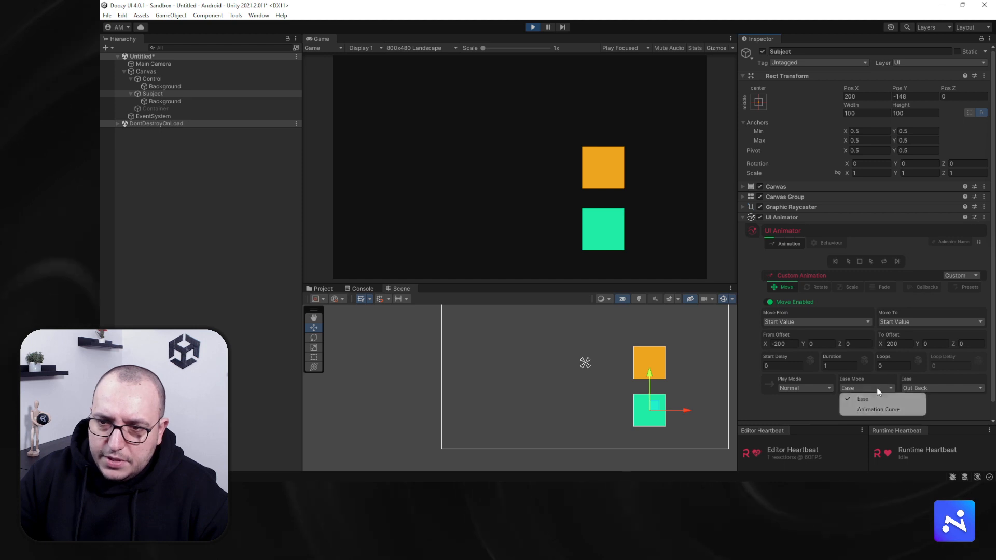
click(879, 410)
click(928, 388)
drag(736, 221, 467, 196)
drag(367, 200, 597, 291)
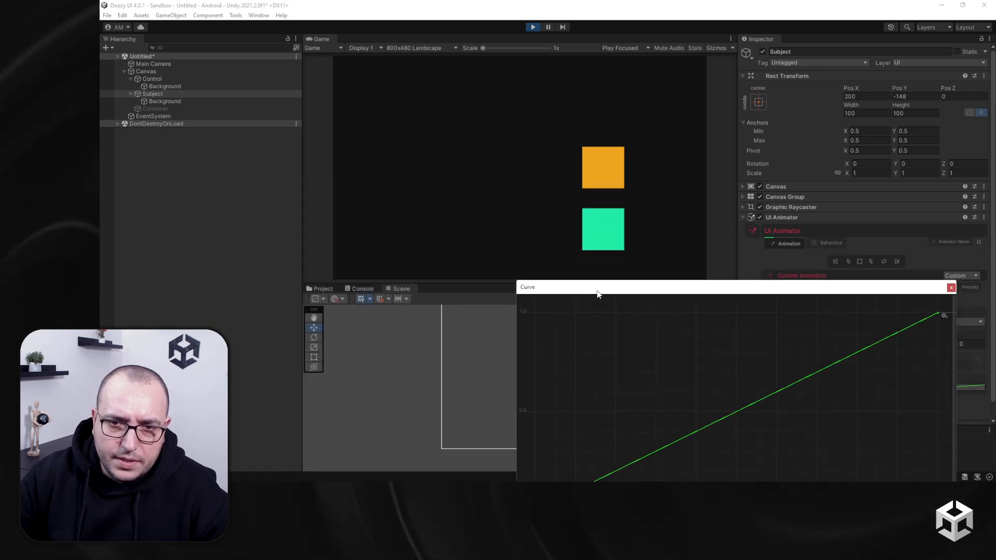
drag(532, 294, 413, 284)
drag(471, 293, 346, 312)
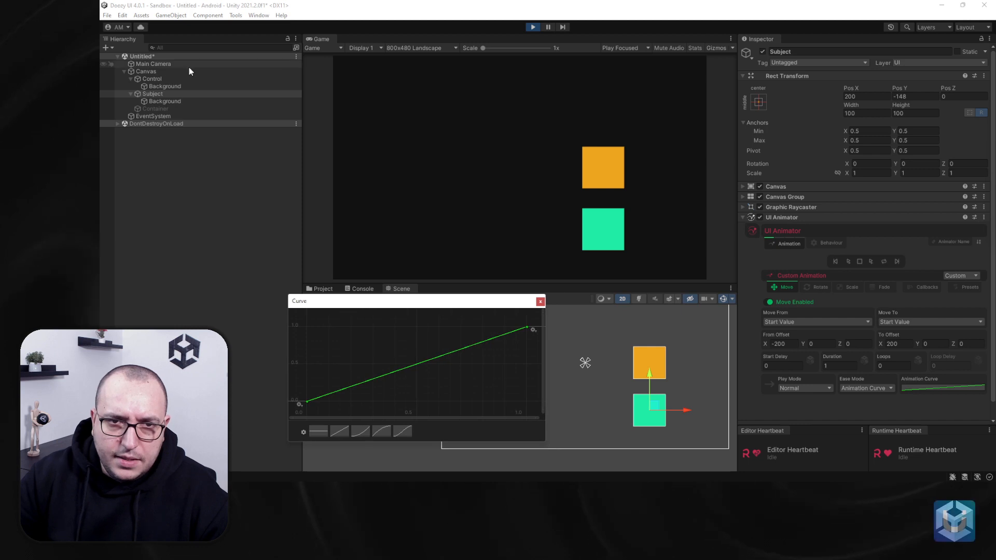
ctrl+click(156, 78)
click(850, 262)
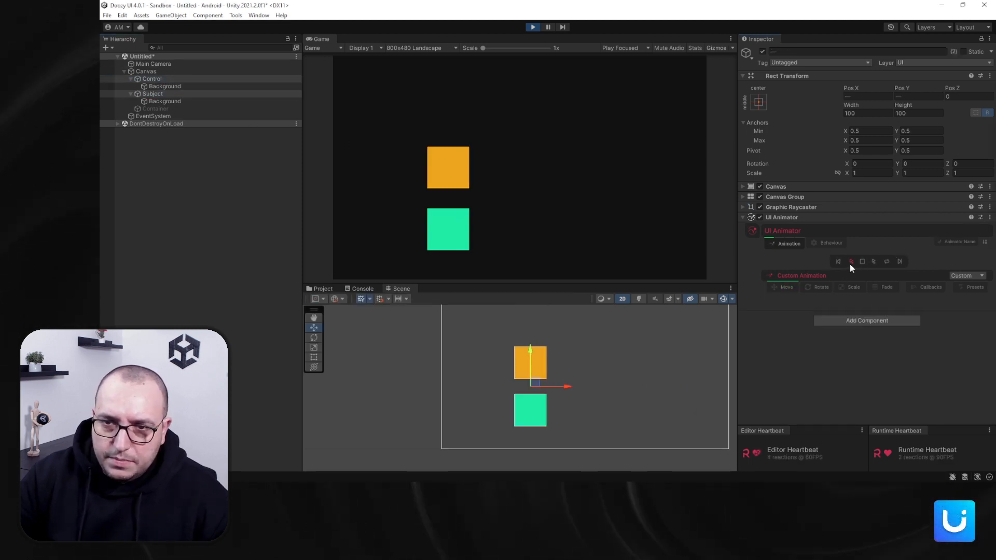
Apply the ease-in preset, with a slow start and steep end, to Subject's Move animation curve.
click(165, 101)
click(152, 93)
click(782, 286)
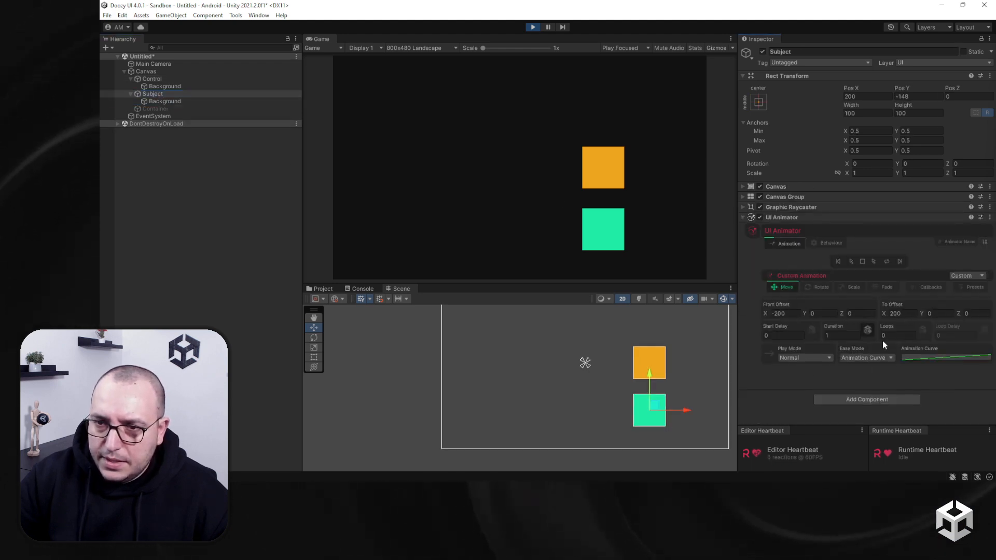
click(921, 389)
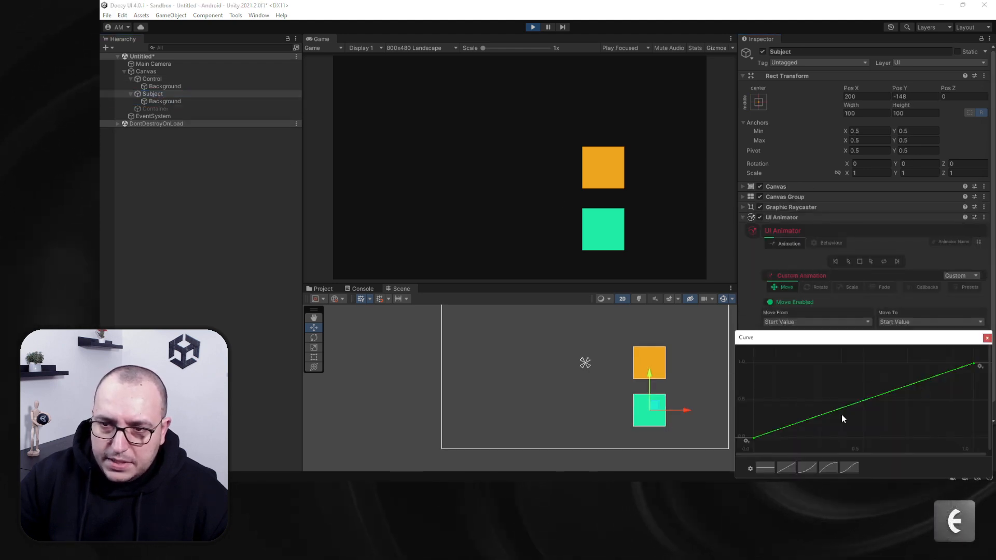
click(808, 467)
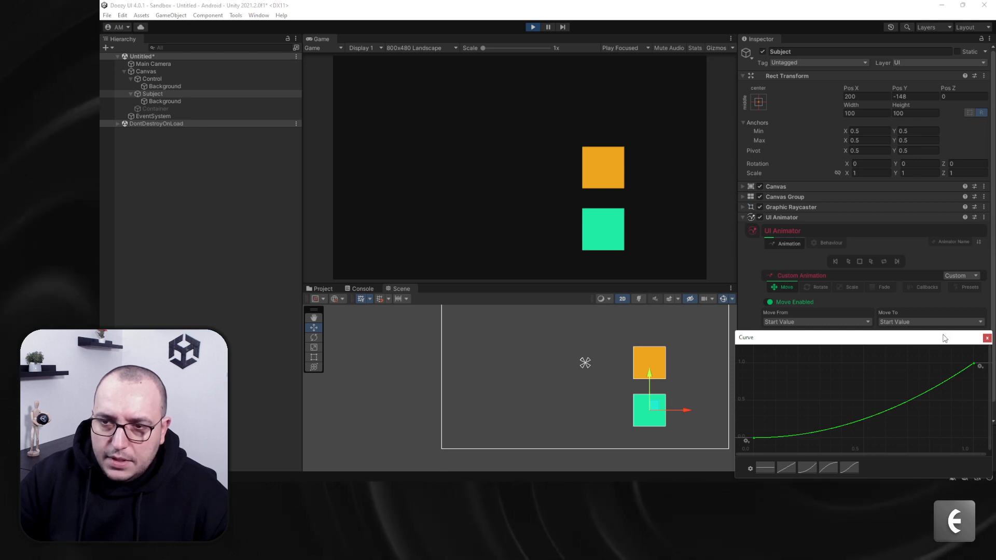
Play Subject and Control forward together to compare the ease-in curve with the linear motion.
click(172, 101)
click(153, 93)
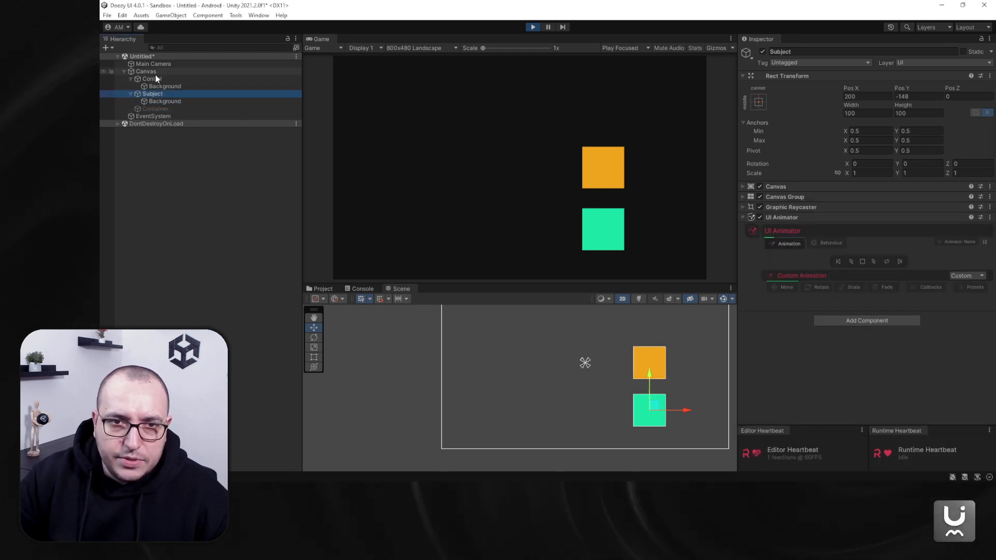
ctrl+click(154, 78)
click(852, 262)
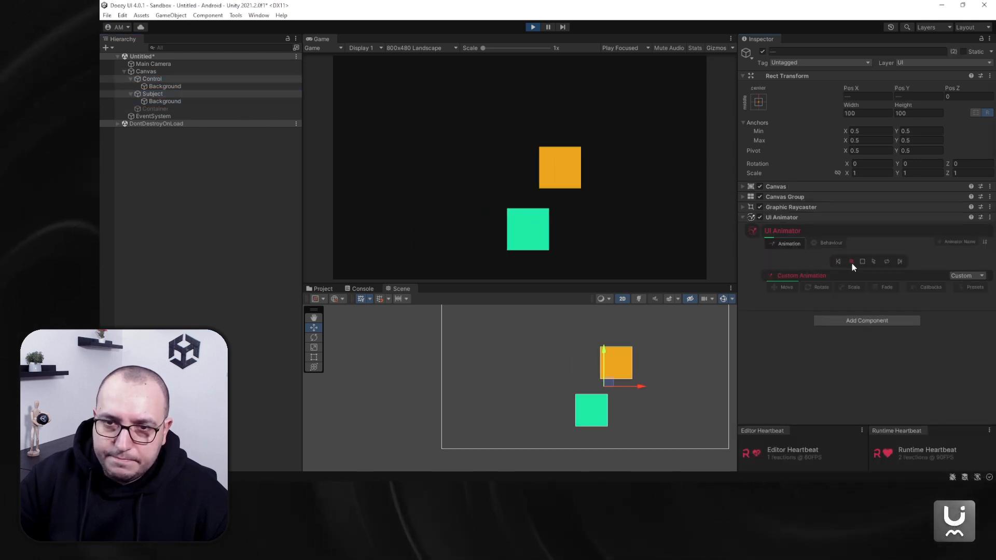
Reshape Subject's Move curve with a raised key near the start and a mid-curve key with a steep upward tangent, and close the curve editor.
click(151, 93)
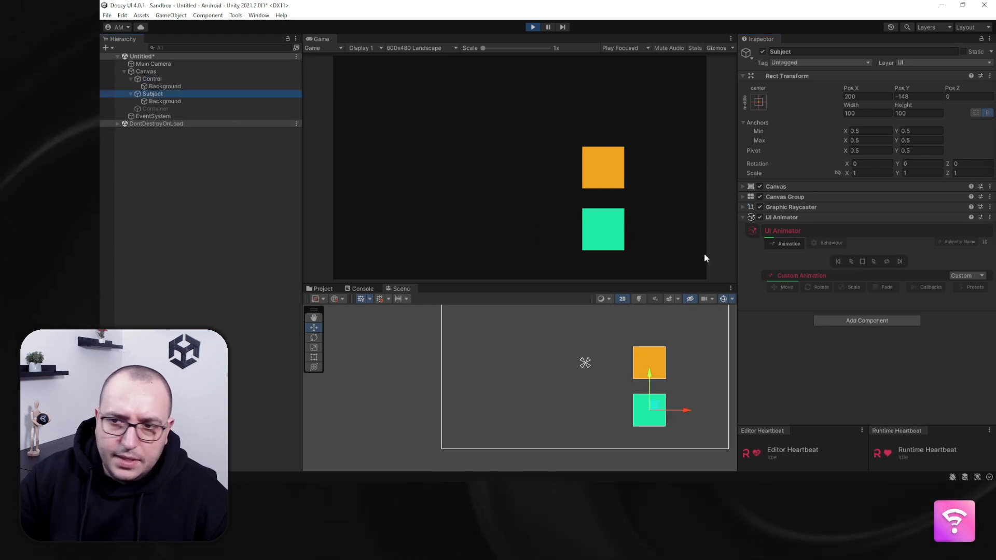
click(786, 286)
click(939, 351)
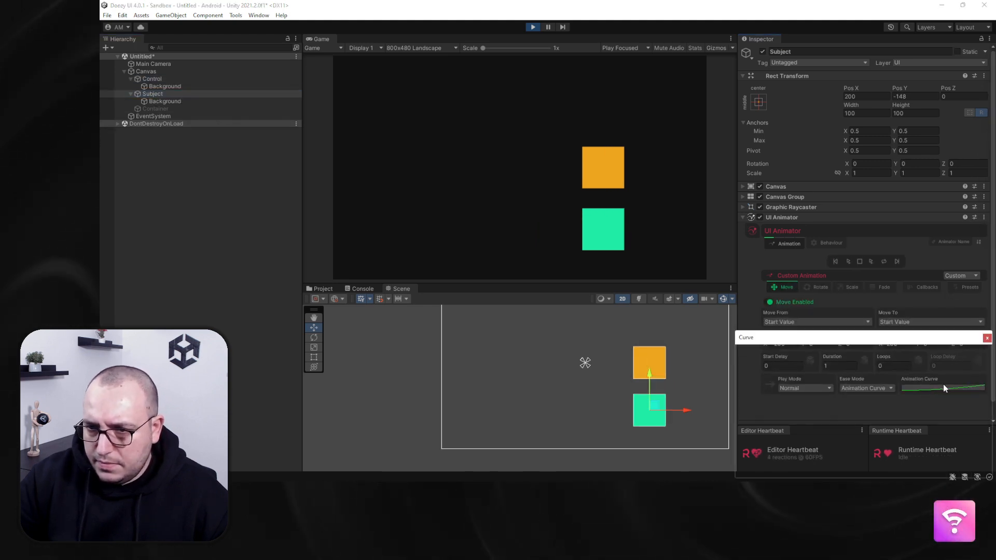
drag(829, 428, 812, 368)
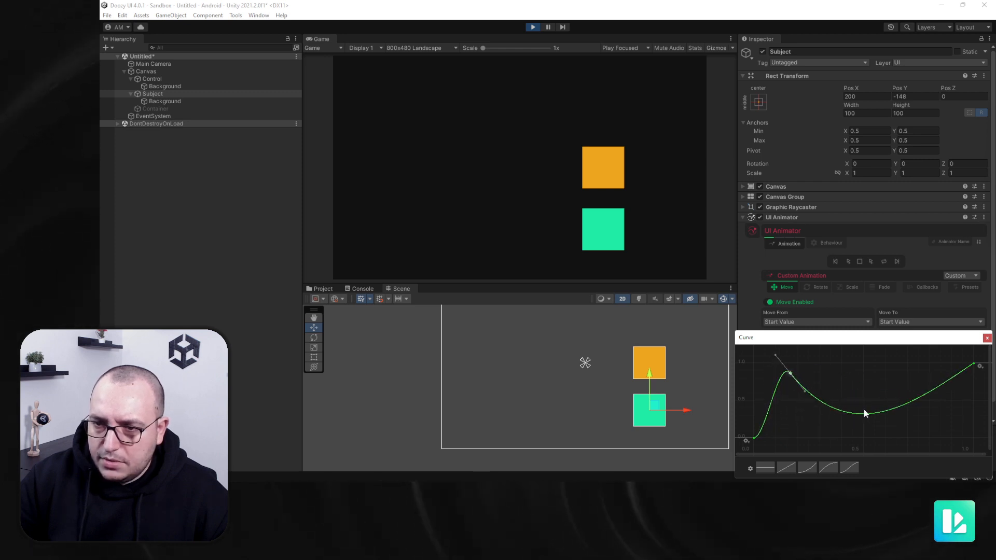
double_click(863, 409)
drag(880, 413, 877, 392)
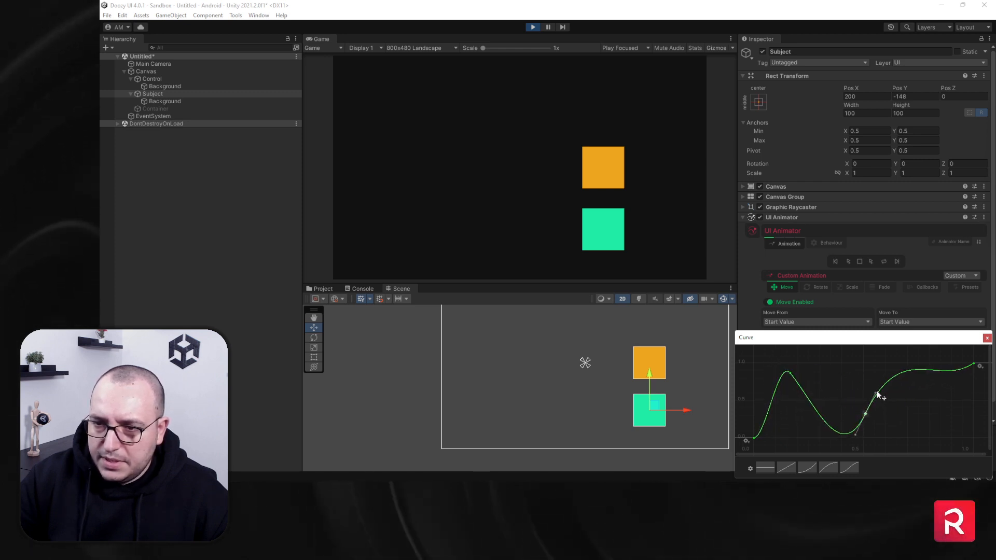
click(987, 338)
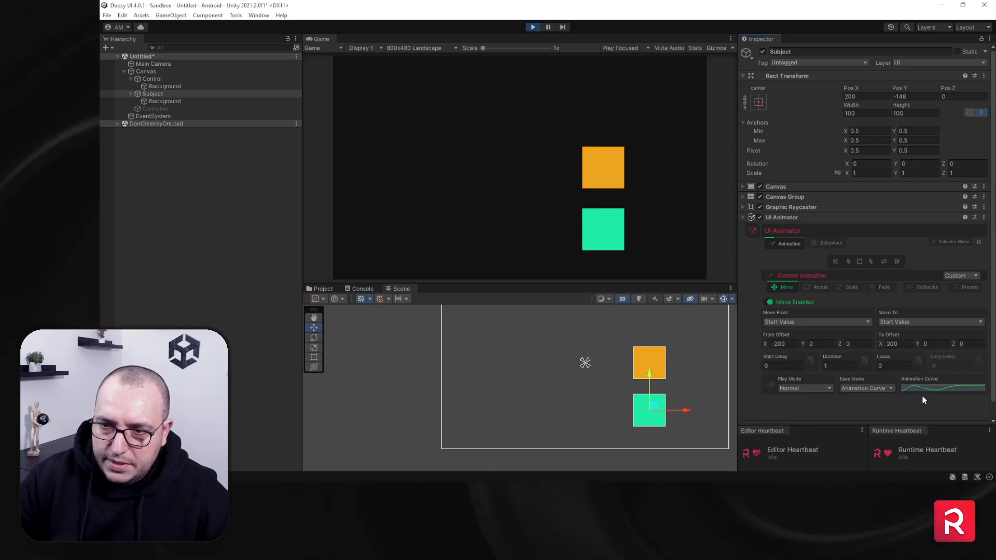
Play Subject and Control together forward and in reverse with the custom curve, and exit play mode.
ctrl+click(154, 79)
click(851, 261)
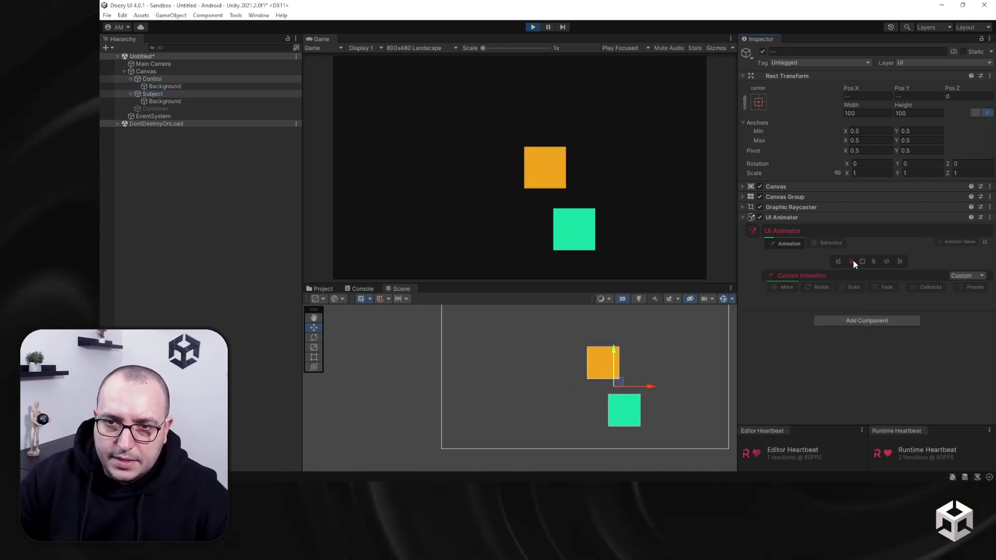
click(874, 262)
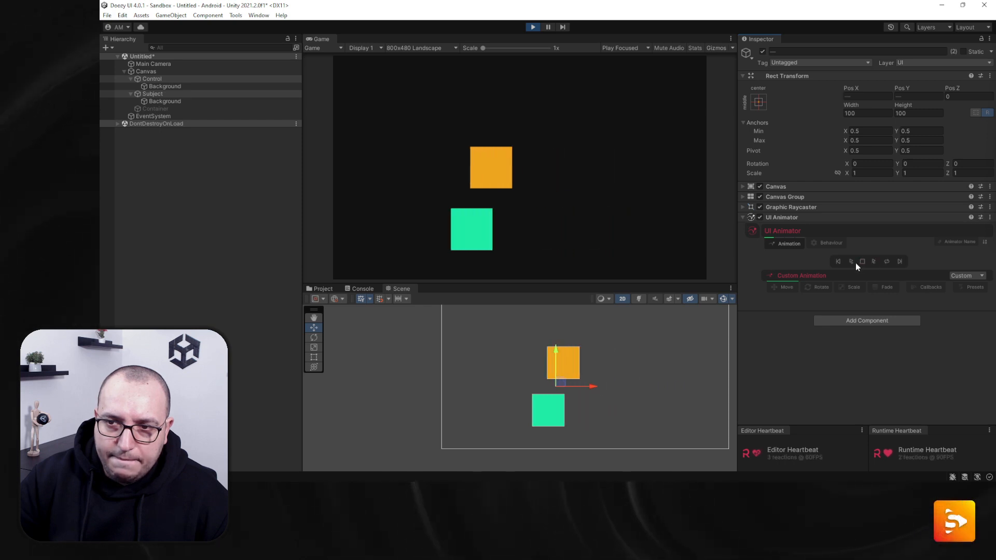
click(852, 262)
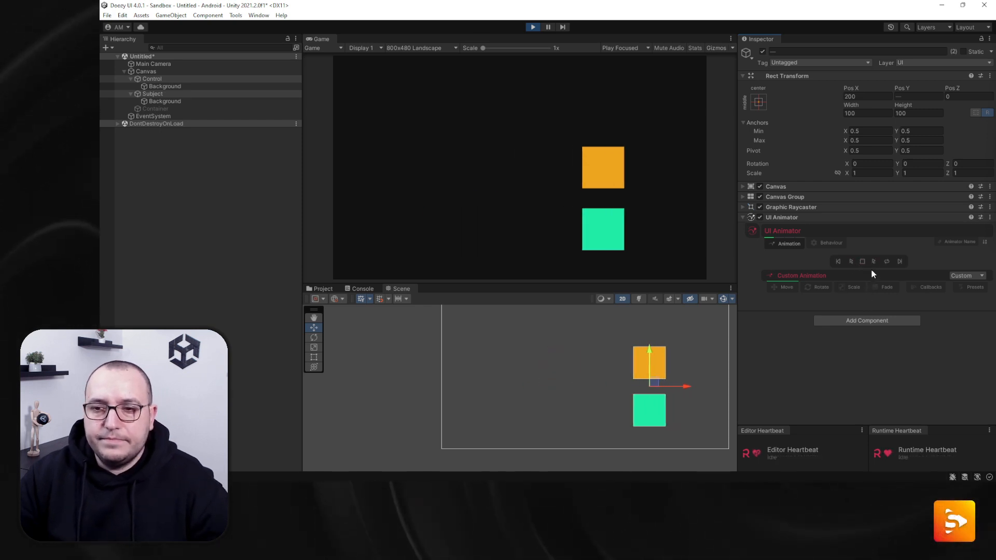
click(873, 263)
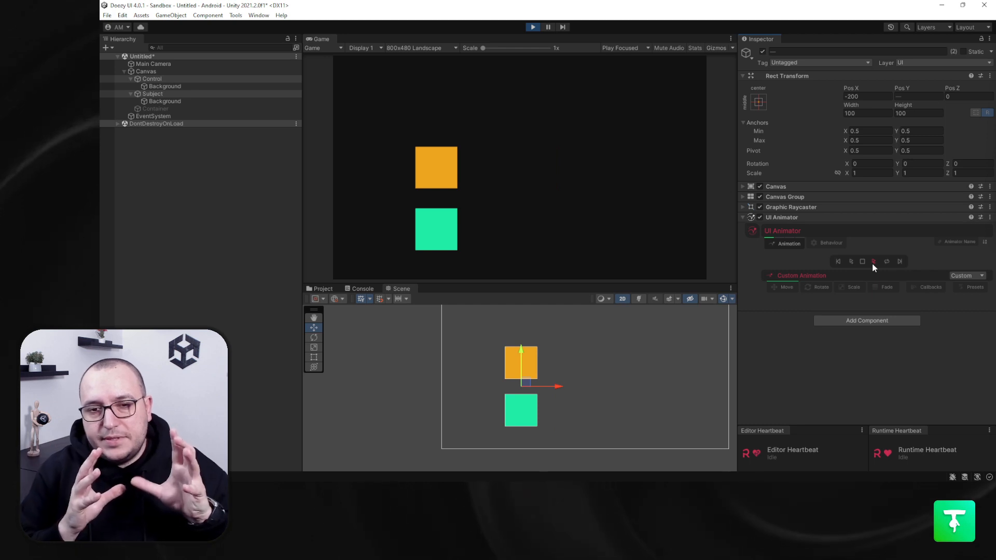
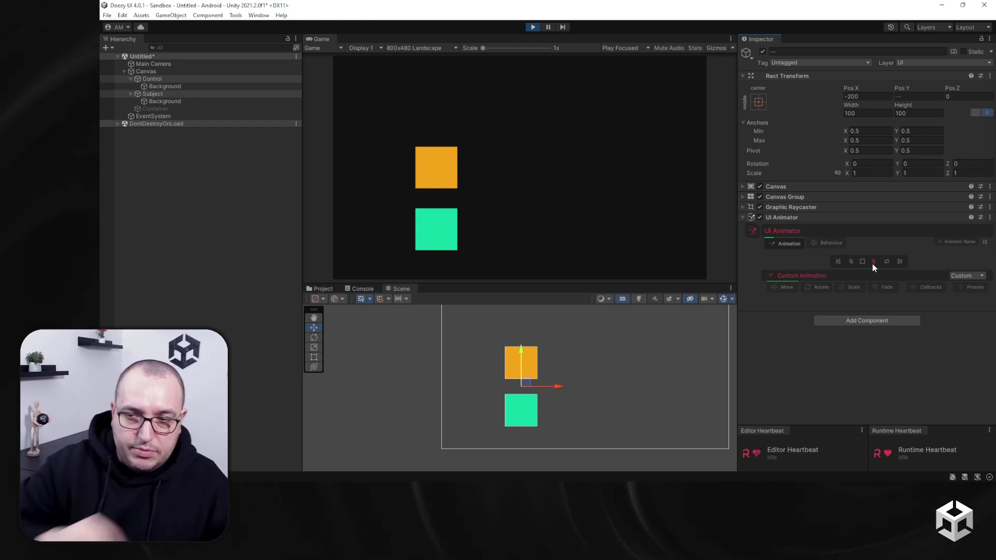
click(532, 27)
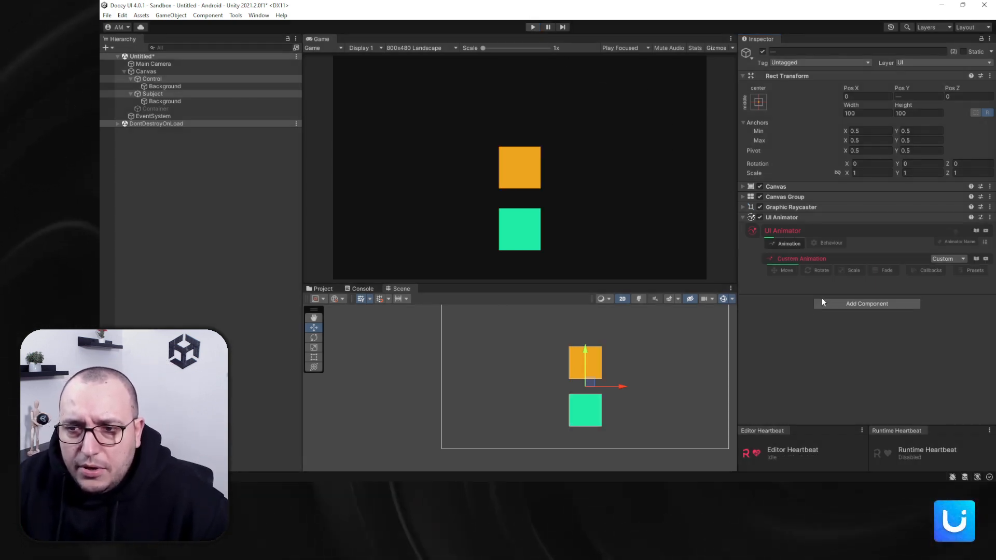
click(785, 271)
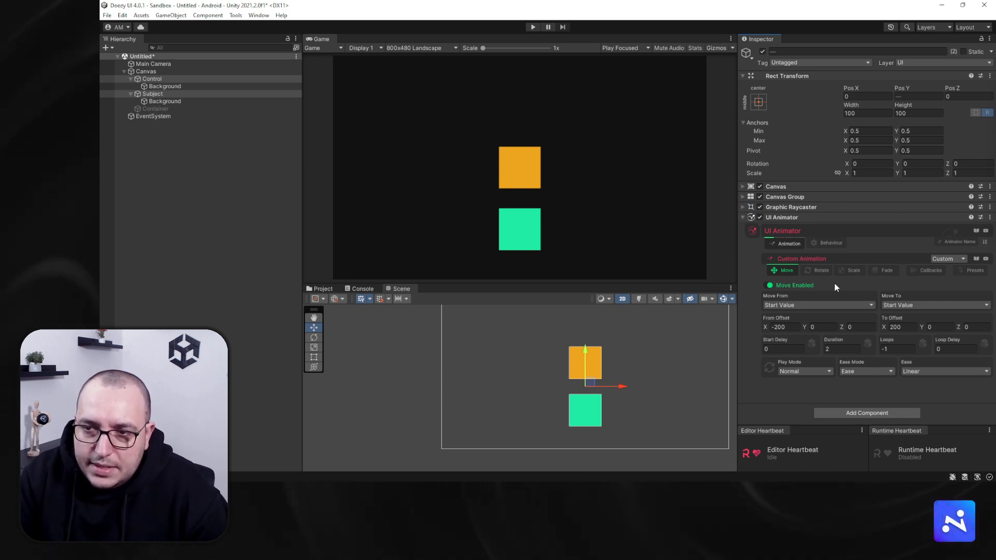
click(941, 270)
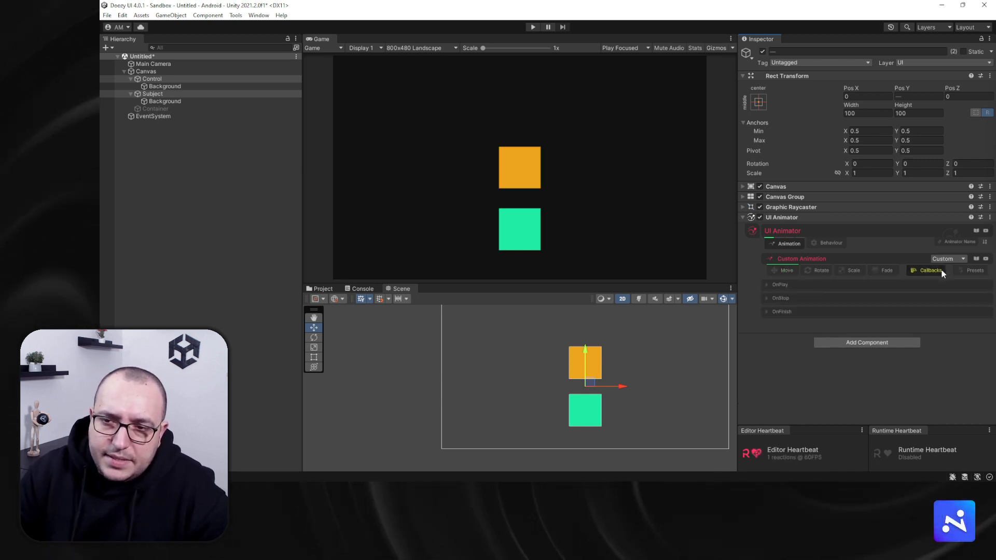
click(942, 271)
click(833, 243)
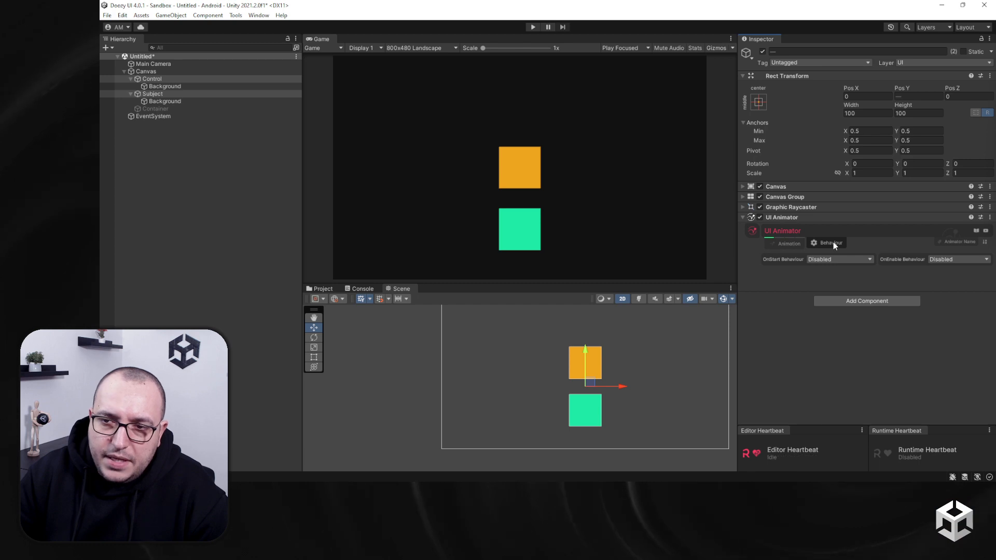
click(789, 243)
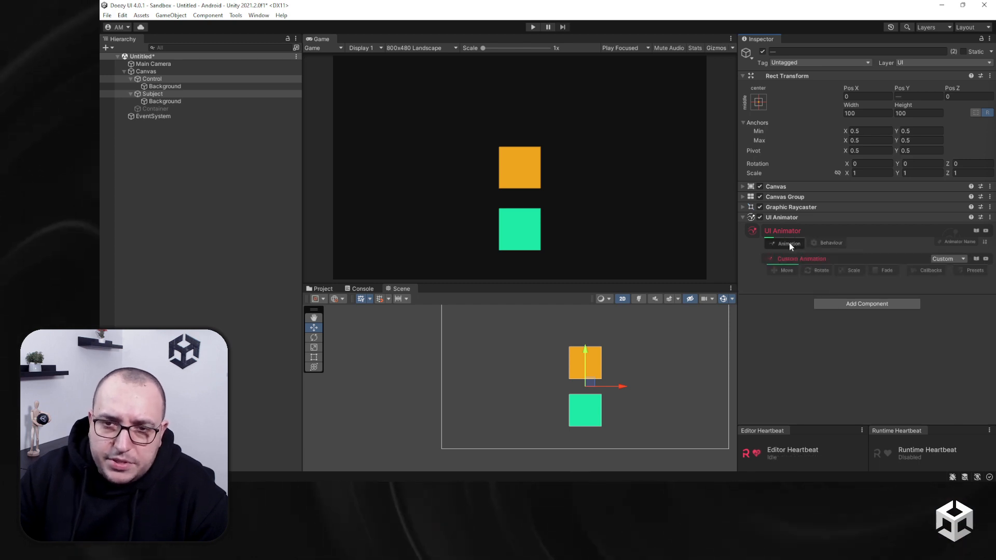
Delete the Subject object and its Background from the Canvas.
click(175, 93)
key(Delete)
click(169, 86)
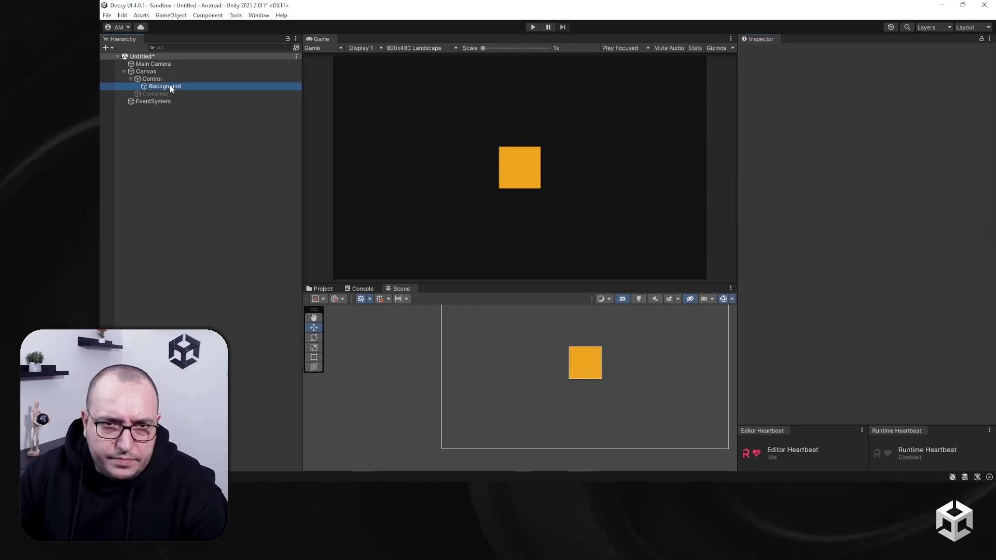
Name the Control object's UI Animator "Jump".
click(168, 79)
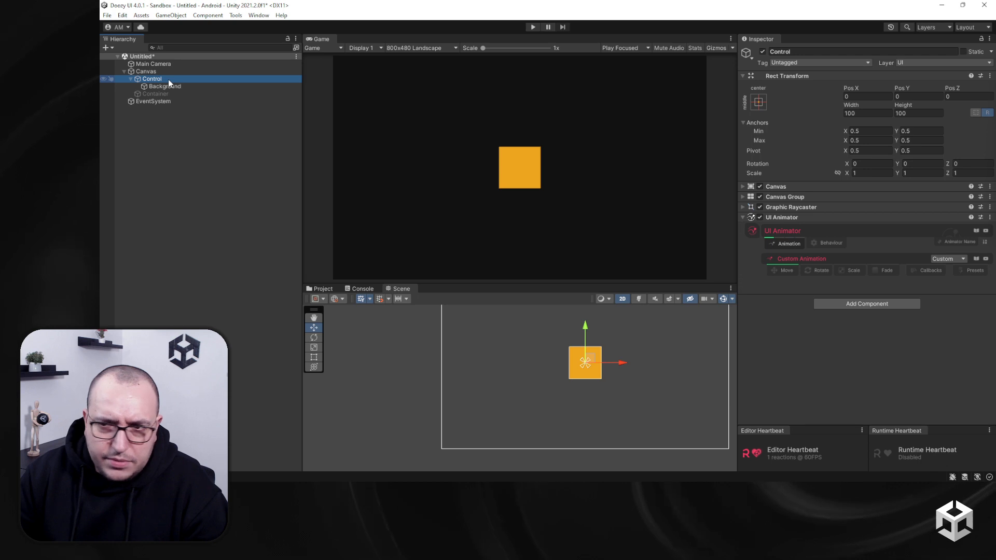
click(949, 242)
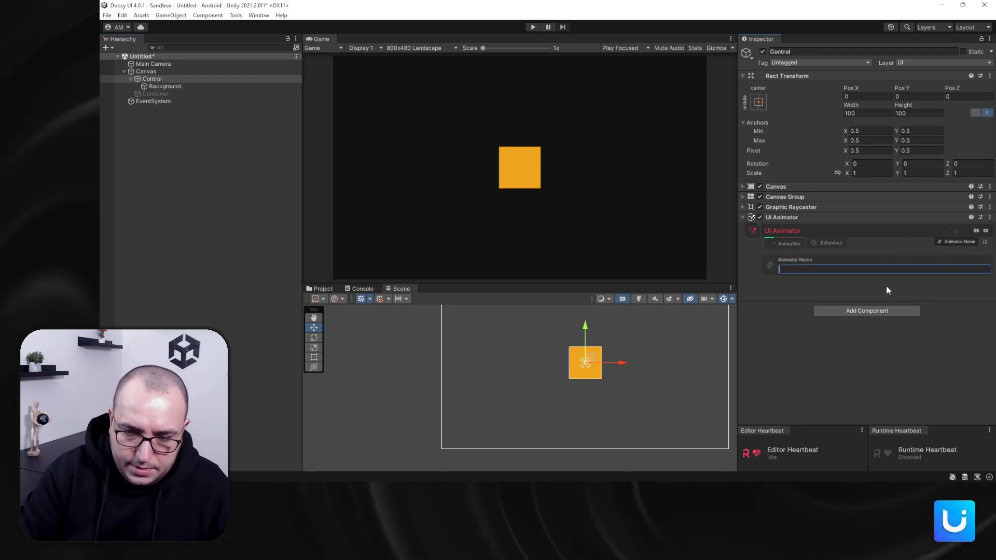
text(Jump)
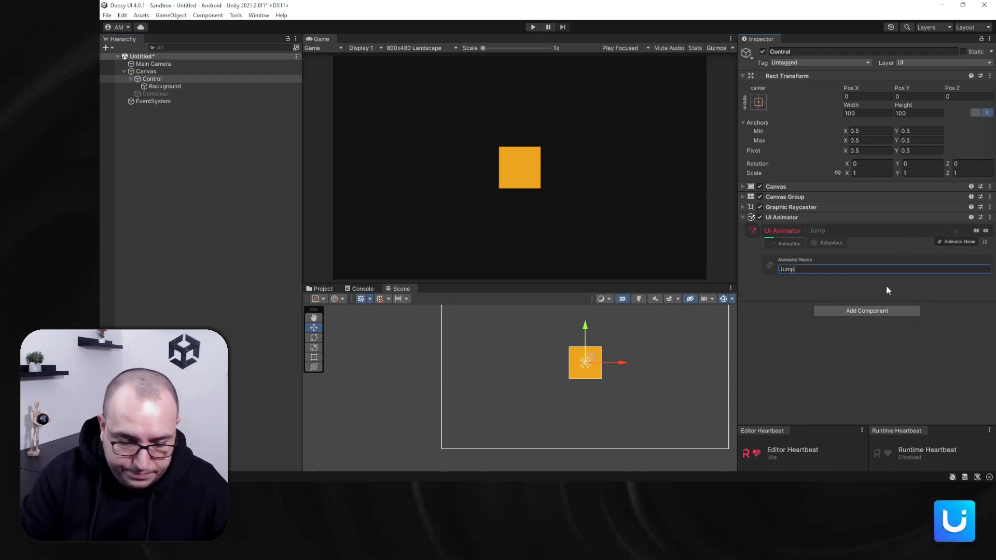
Set Control's Move animation to 0 loops and a duration of 1, with From Offset at 0 and To Offset X at 0.
click(770, 244)
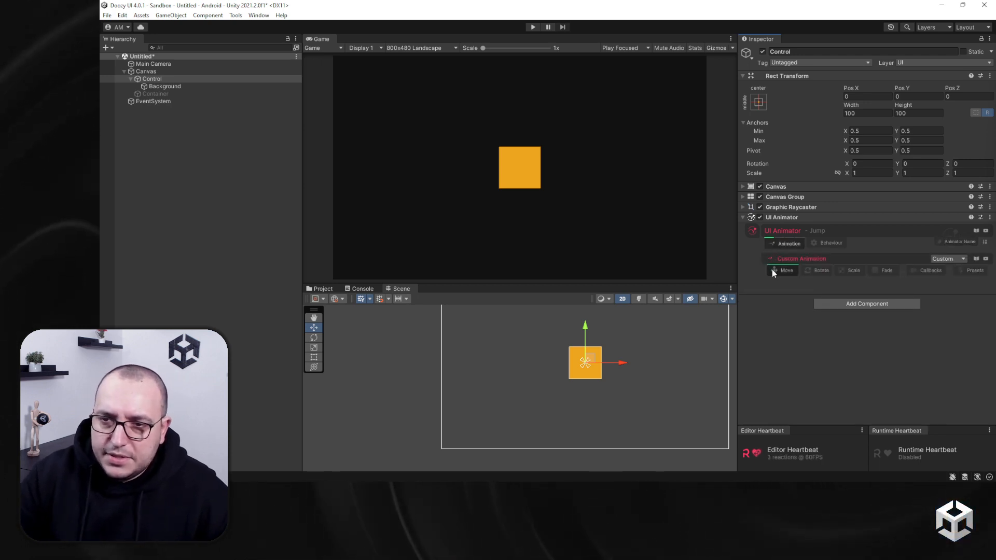
click(774, 271)
click(892, 350)
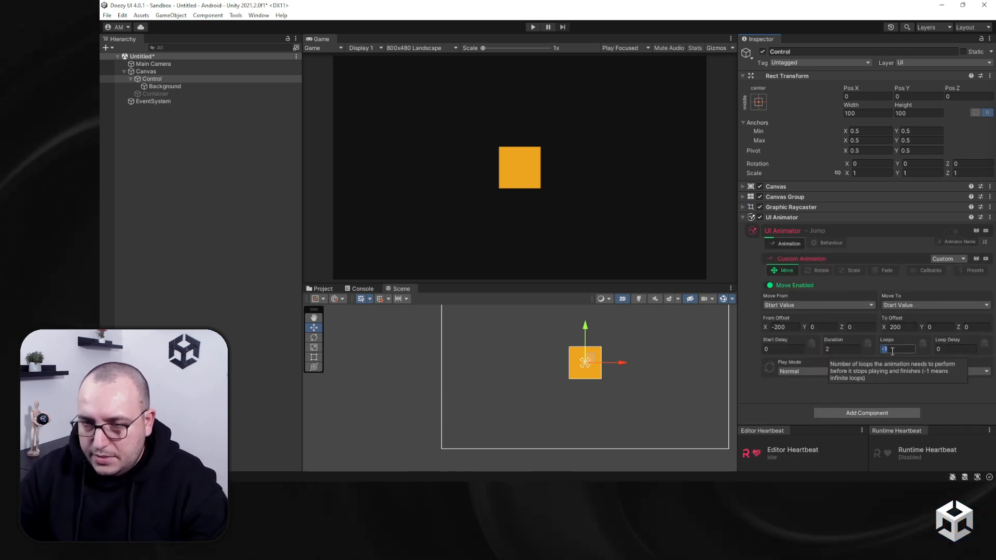
text(0)
click(852, 348)
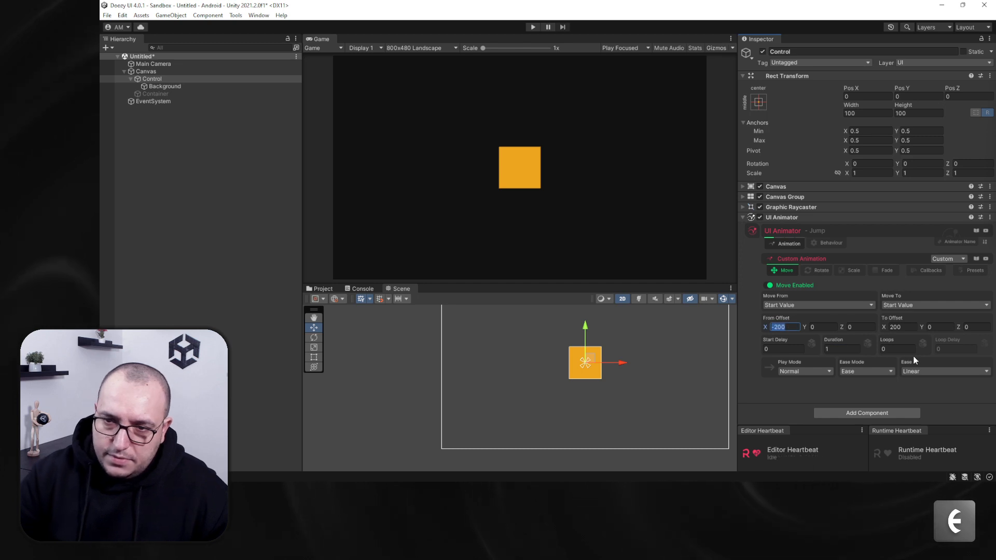
click(913, 356)
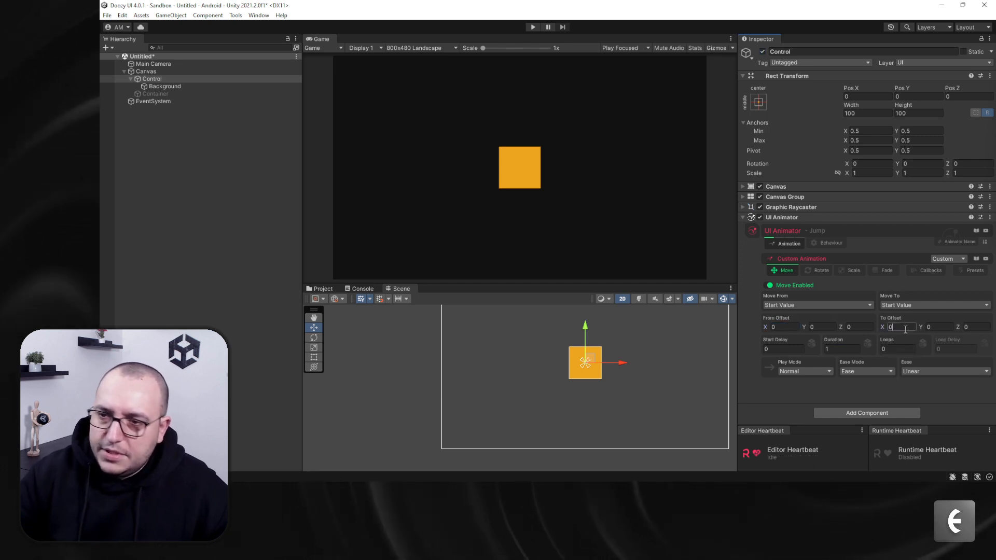
click(947, 327)
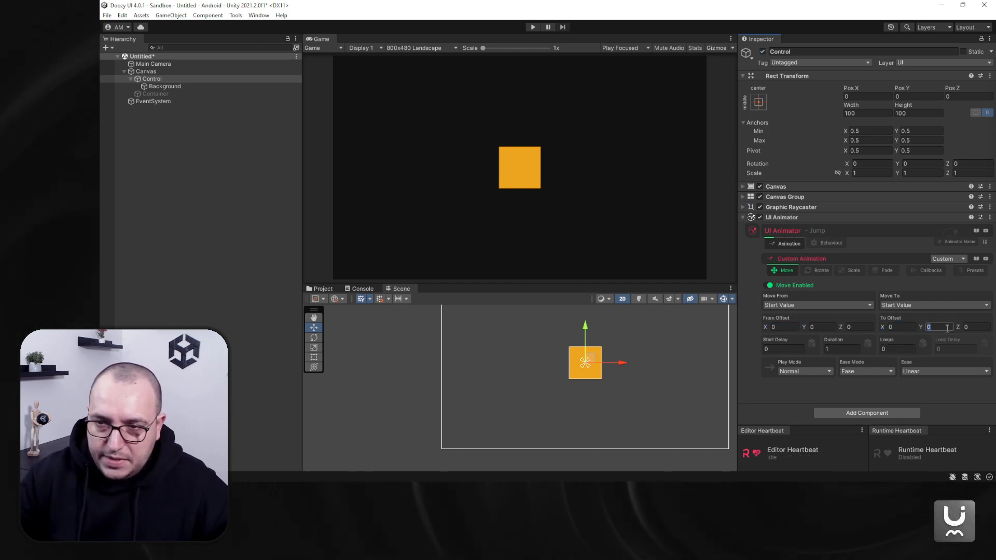
click(822, 327)
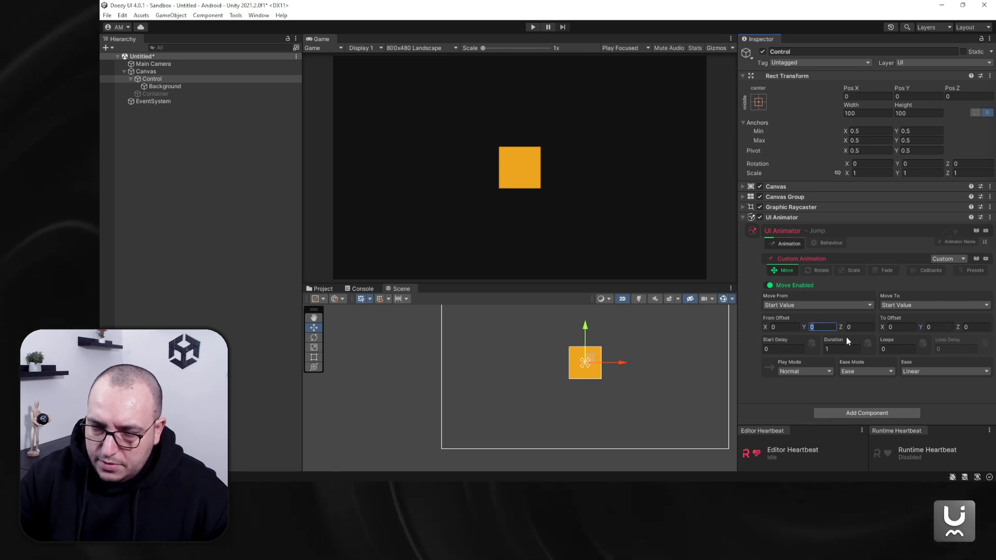
text(-)
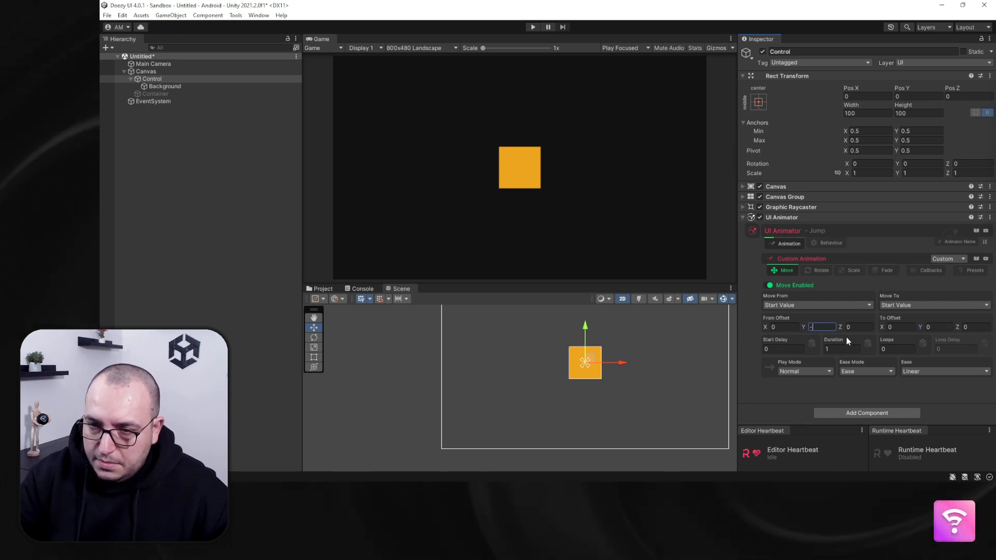
key(BackSpace)
text(0)
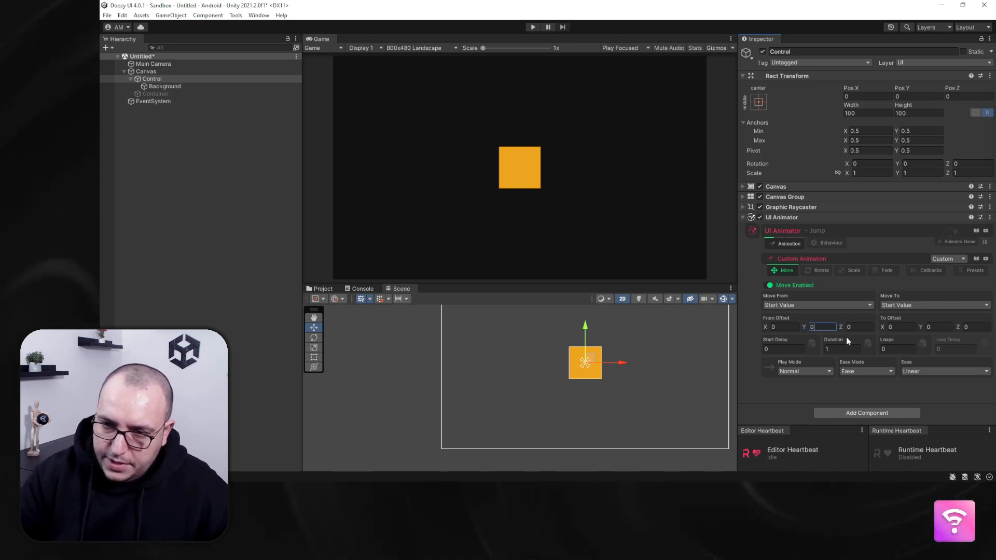
Set the Move animation's To Offset Y to -200 and Play Mode to Ping Pong, and play it forward in play mode.
click(943, 327)
text(-2)
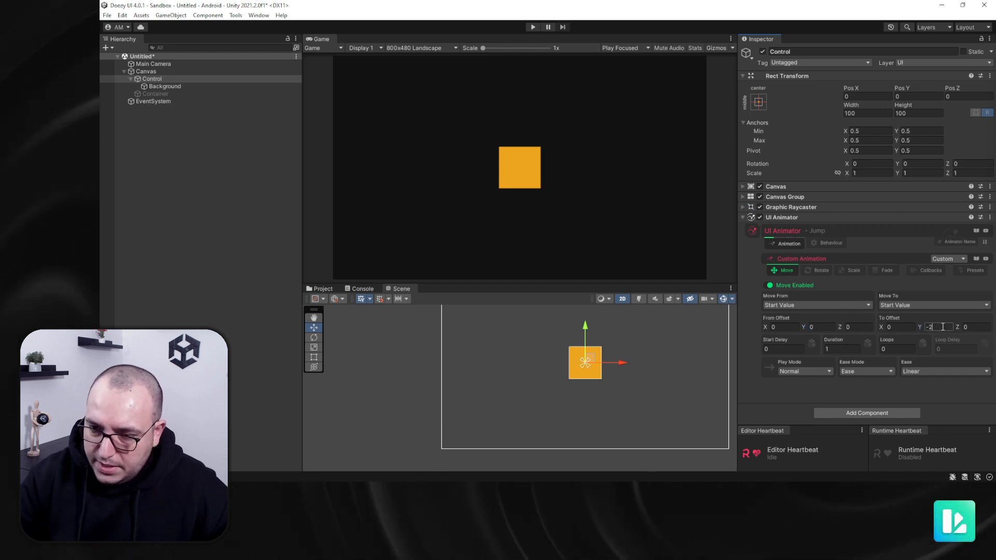
text(00)
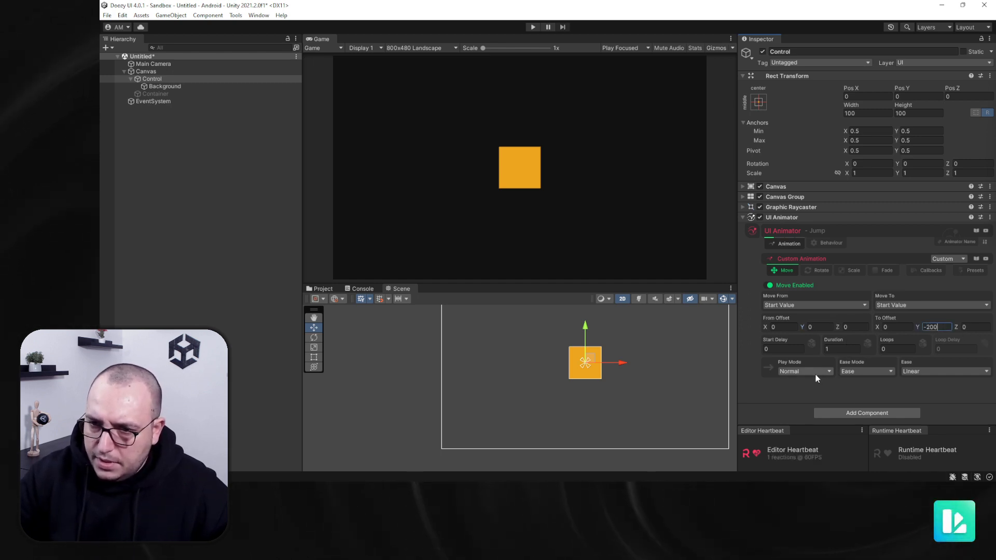
click(815, 371)
click(802, 390)
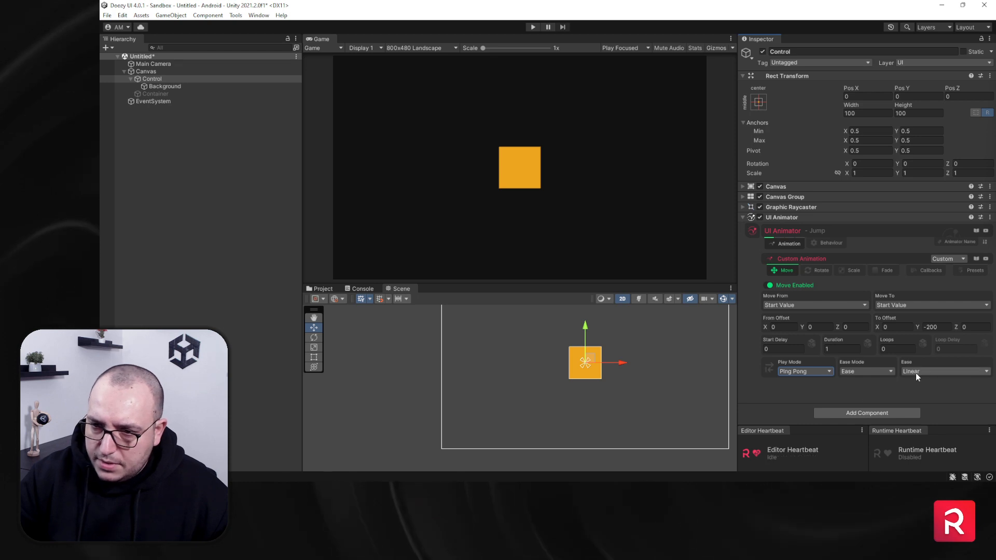
key(ctrl+p)
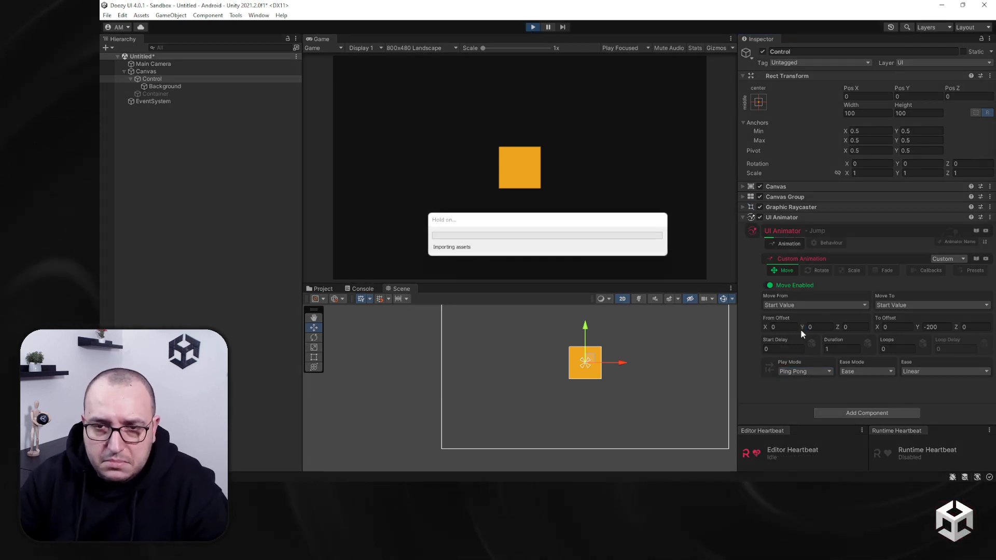
click(852, 262)
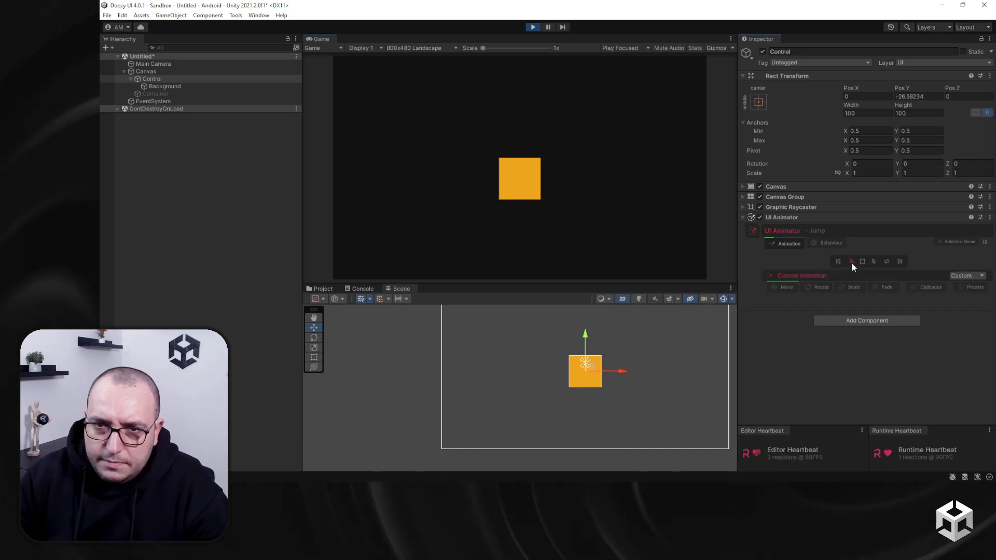
Set the Move animation's To Offset Y to 50, duration to 0.2 and ease to Spring, and play it forward.
click(782, 286)
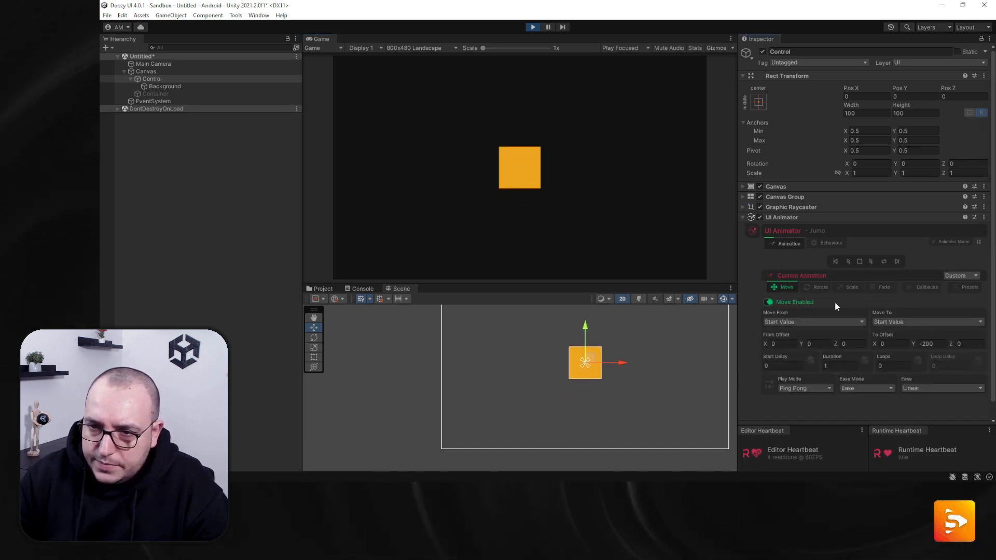
click(928, 344)
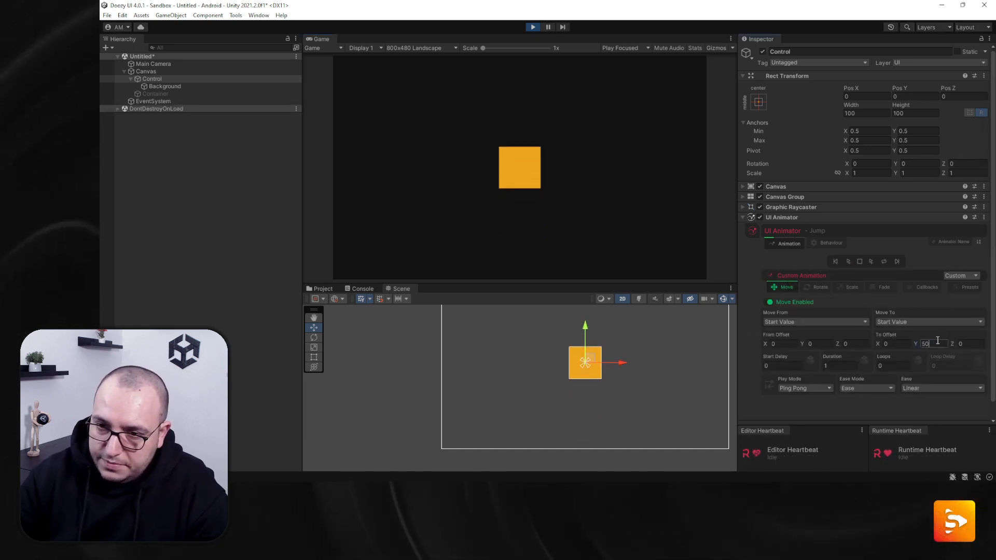
text(50)
click(851, 363)
text(0.2)
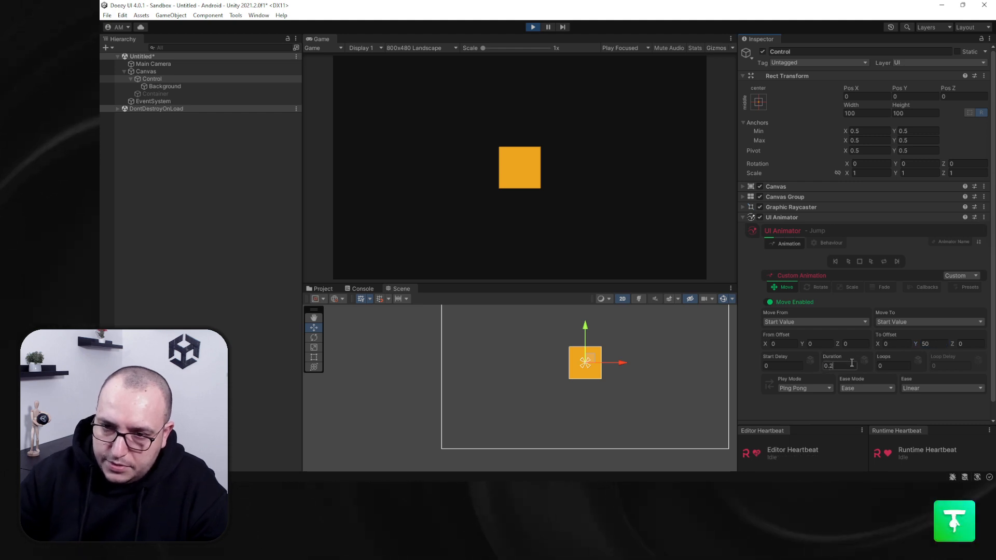
click(907, 389)
click(918, 384)
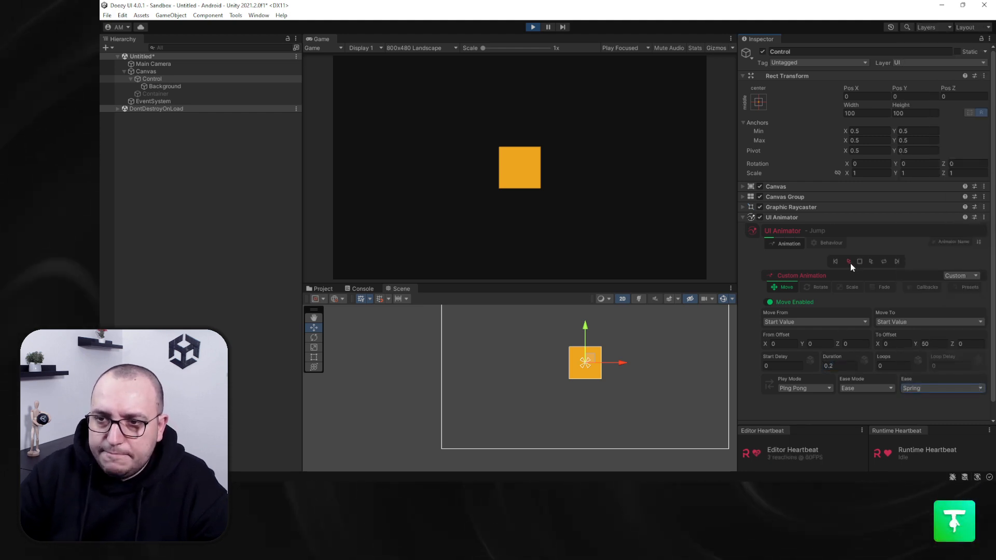
click(851, 263)
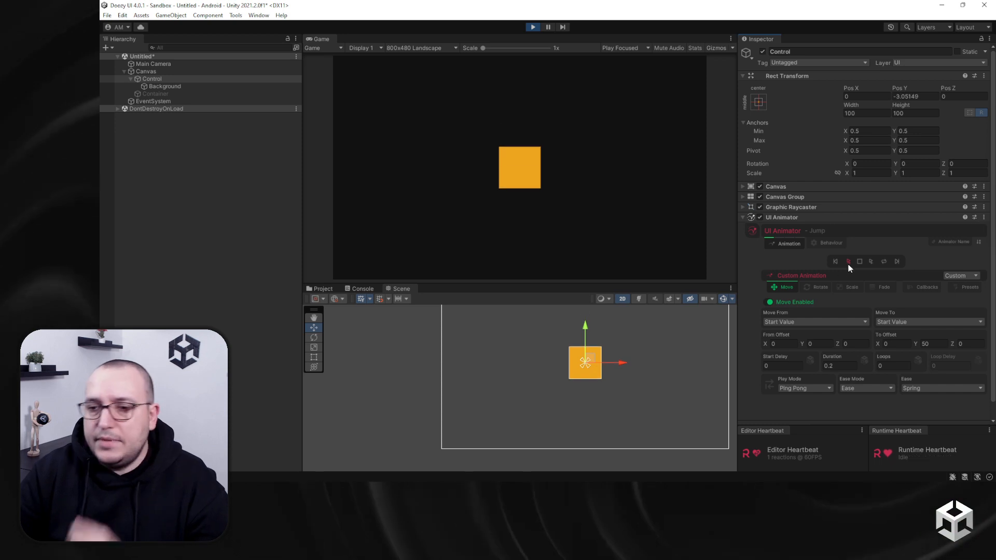
Copy the UI Animator component tuned in play mode, exit play mode, and paste its values onto Control's UI Animator.
right_click(803, 217)
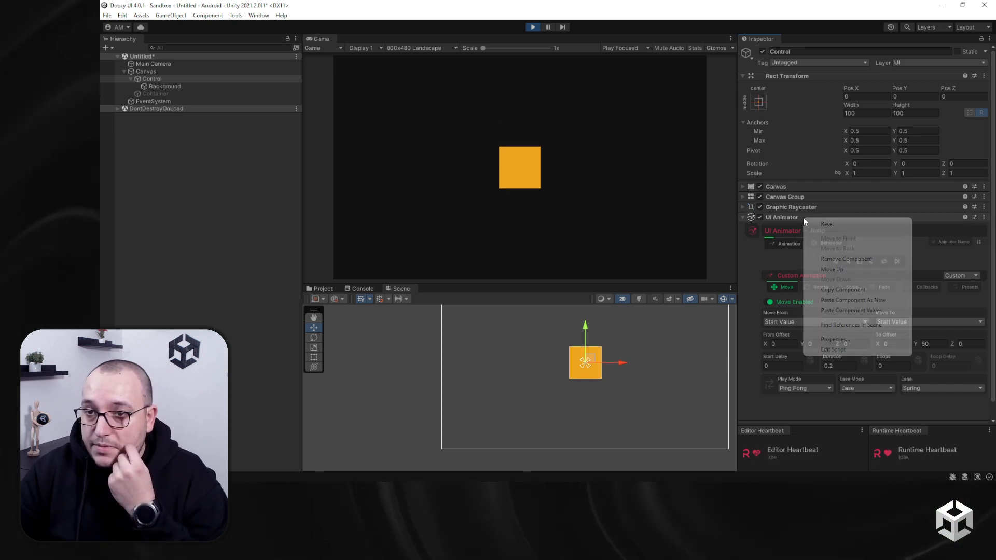
click(843, 290)
click(533, 27)
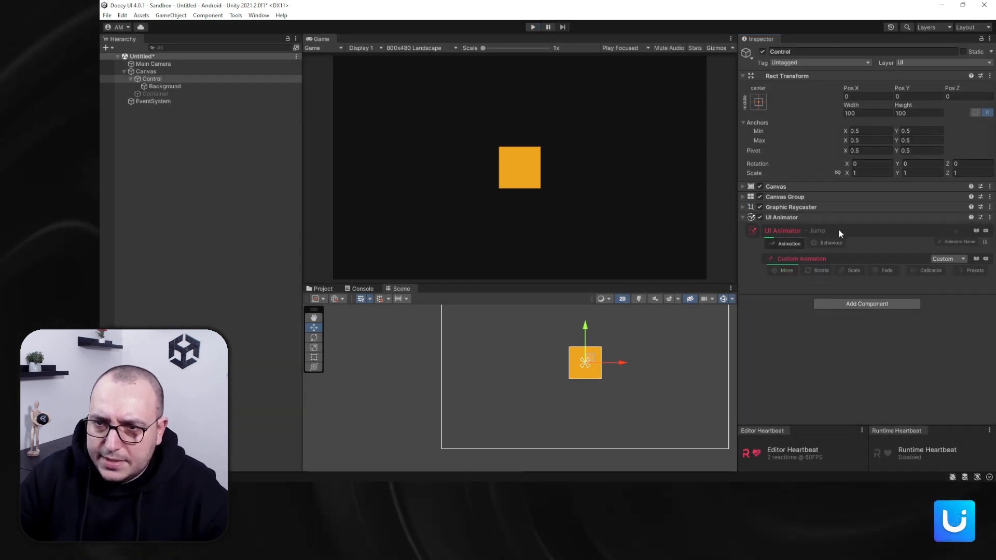
right_click(830, 217)
click(861, 309)
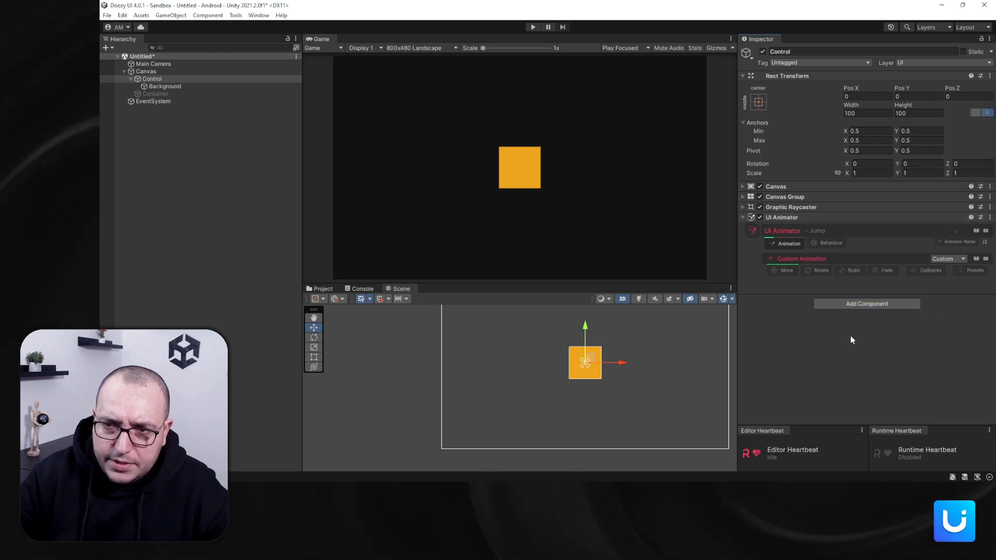
Play the Jump animation forward in play mode to check the pasted values, and exit play mode.
click(533, 27)
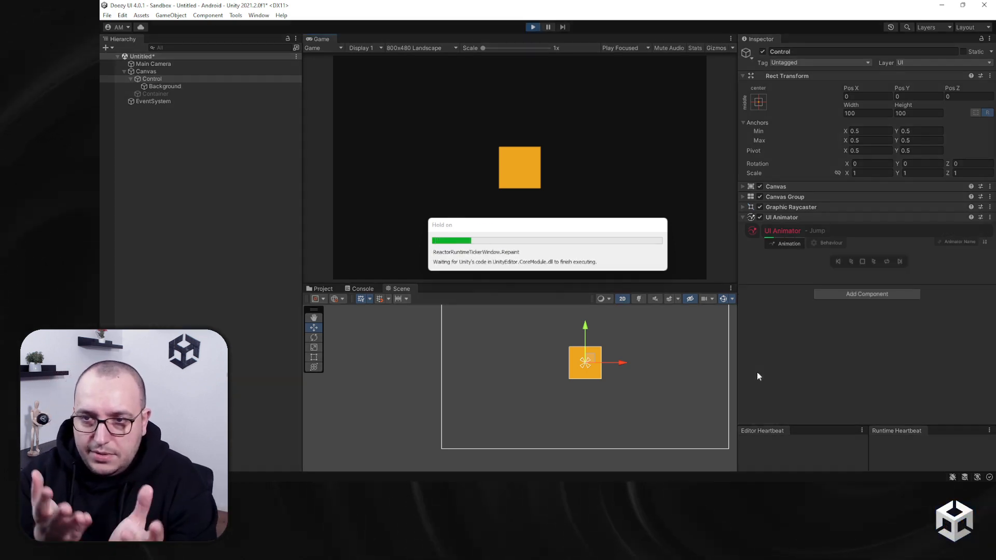
click(851, 262)
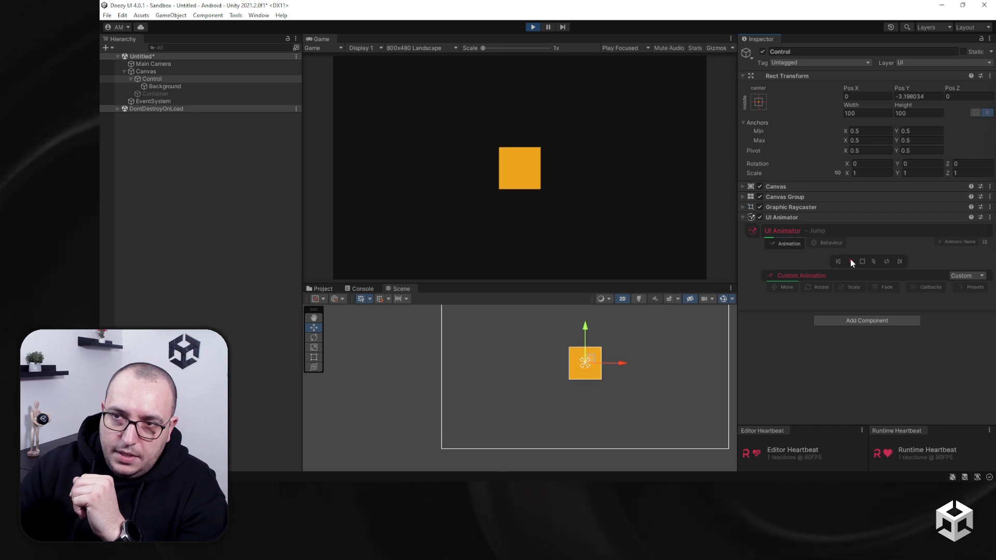
click(533, 27)
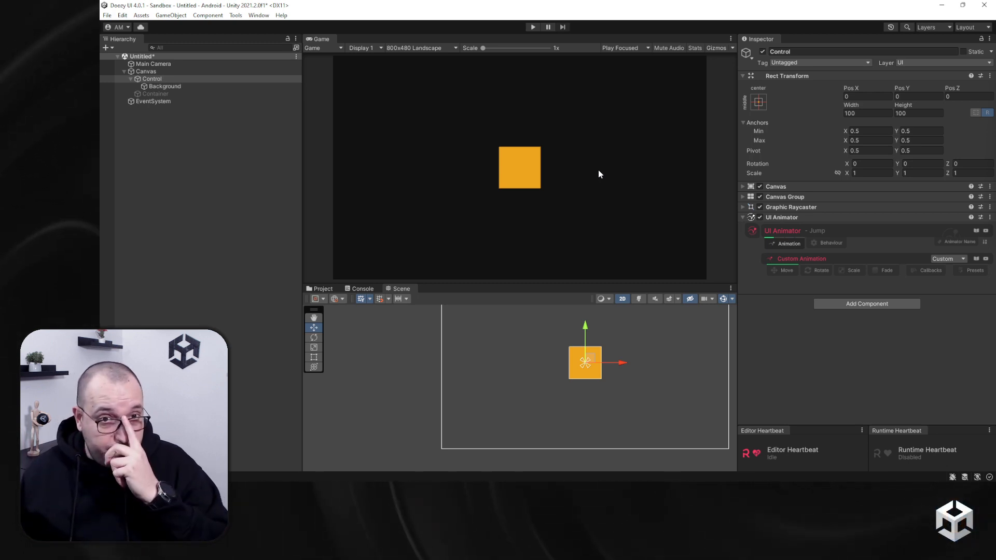
Delete the inactive Container object from the Canvas and select Control.
click(167, 94)
key(Delete)
click(167, 79)
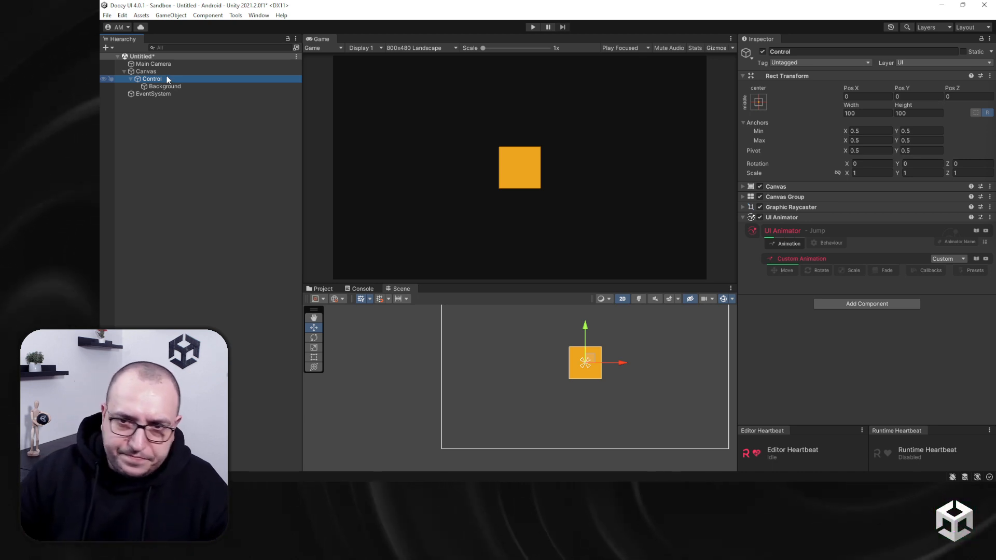
click(156, 70)
right_click(156, 70)
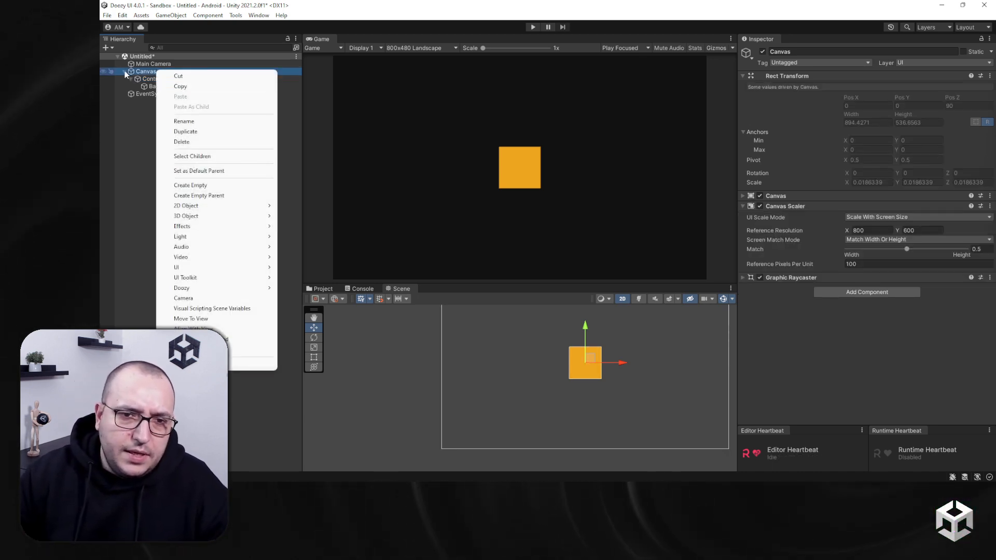
click(138, 76)
click(141, 78)
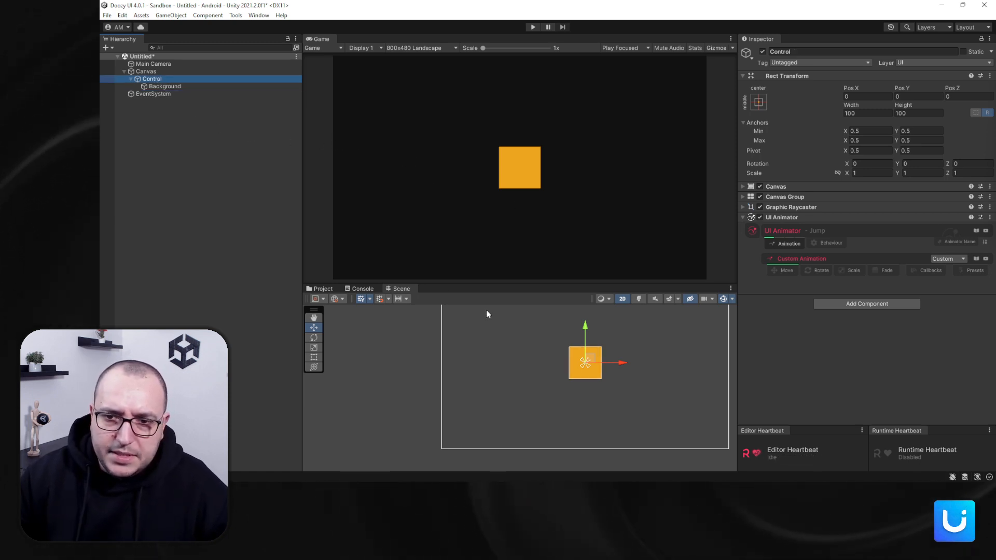
Add a UI Image under the Canvas and name it Special Zone.
click(179, 86)
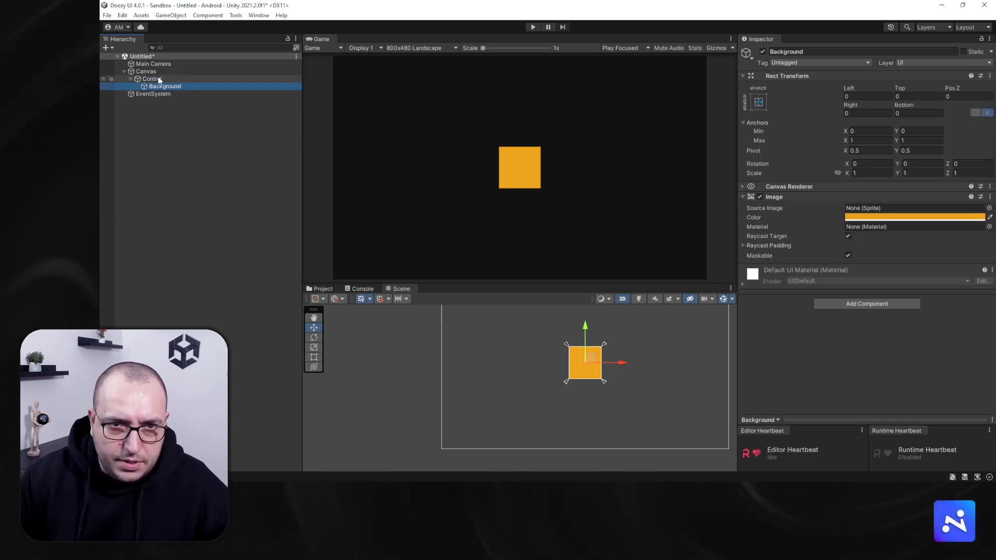
click(159, 79)
click(152, 72)
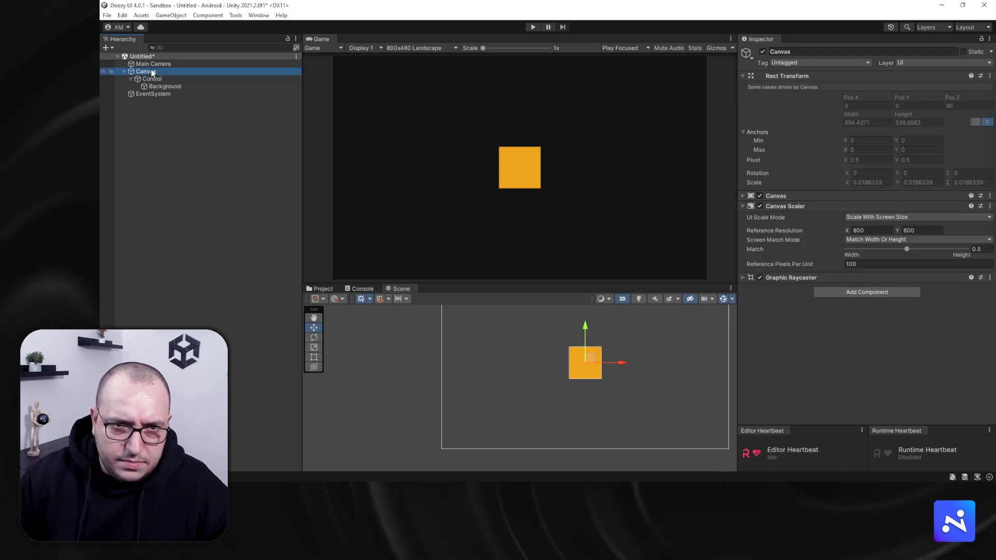
right_click(152, 72)
mouse_move(218, 267)
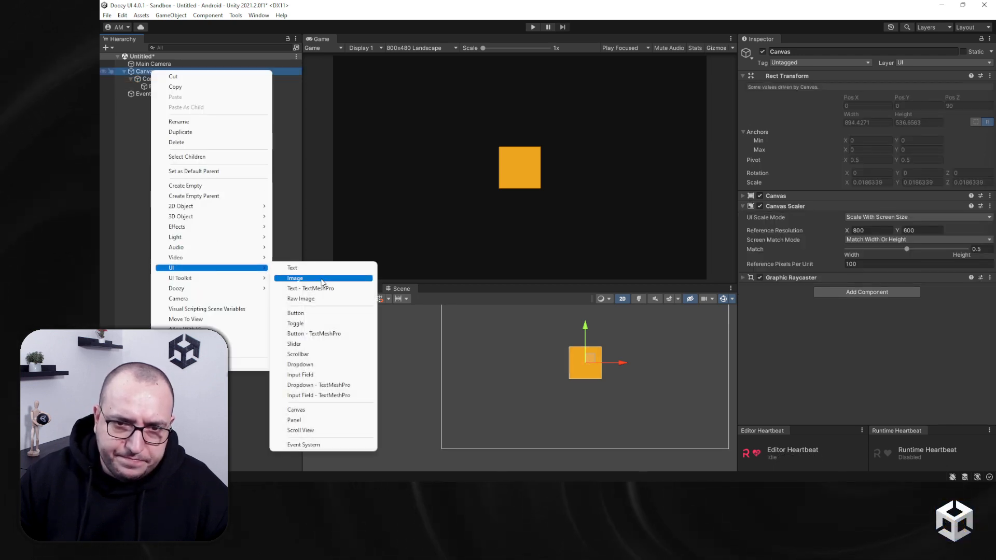
click(321, 279)
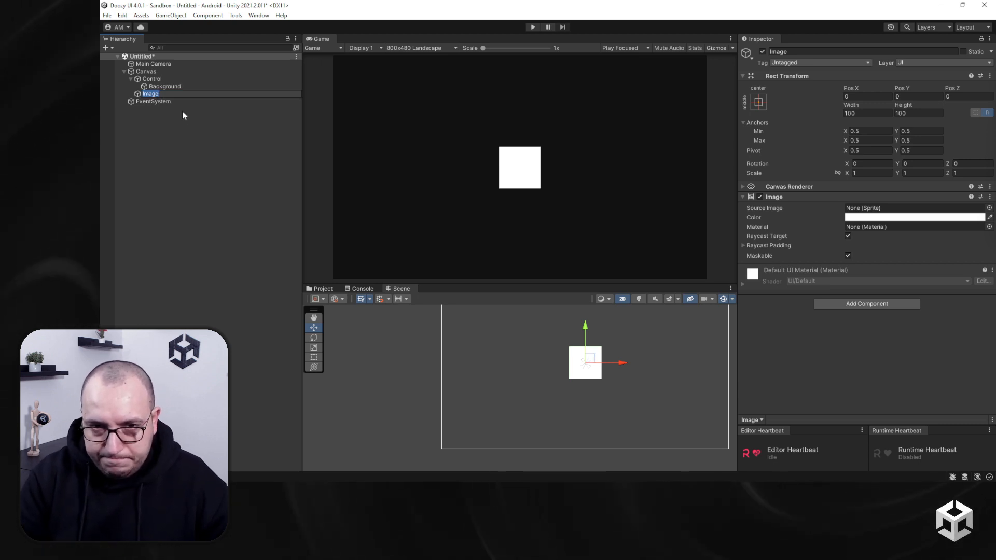
text(Zone)
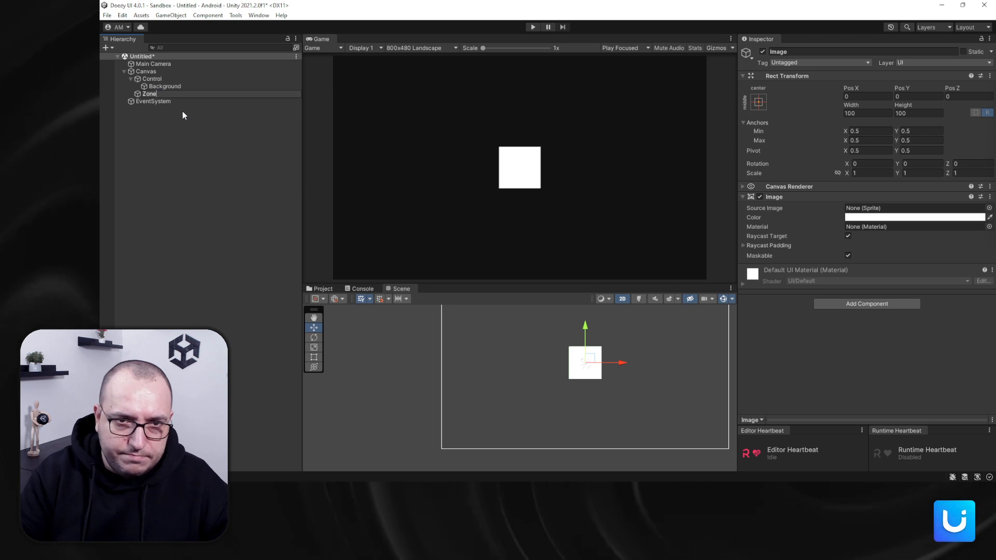
key(Return)
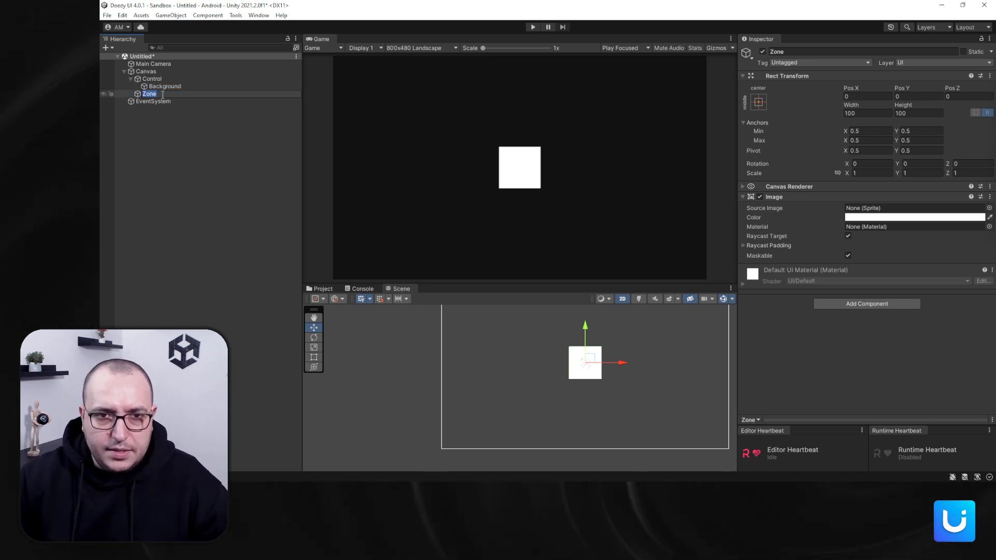
text(Speci)
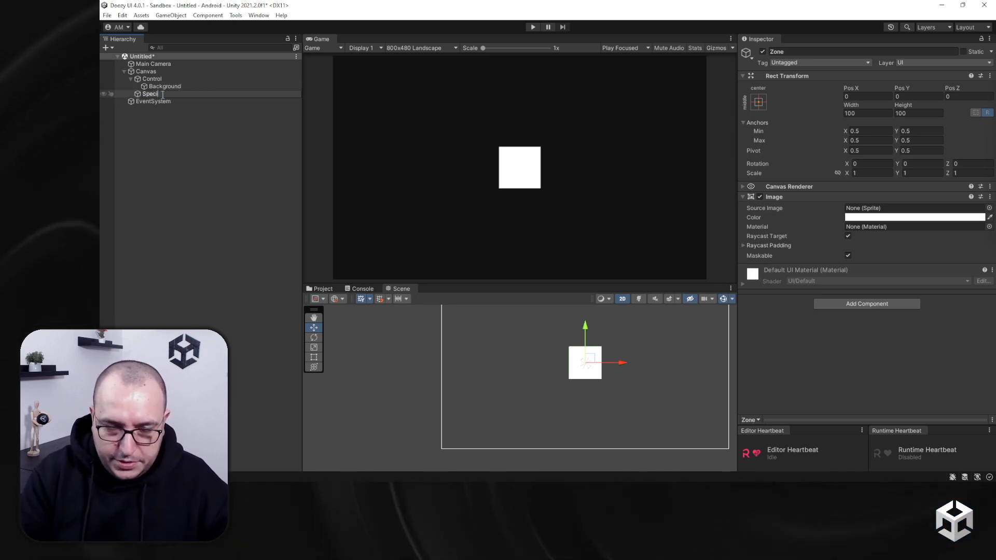
text(al Zone)
key(Return)
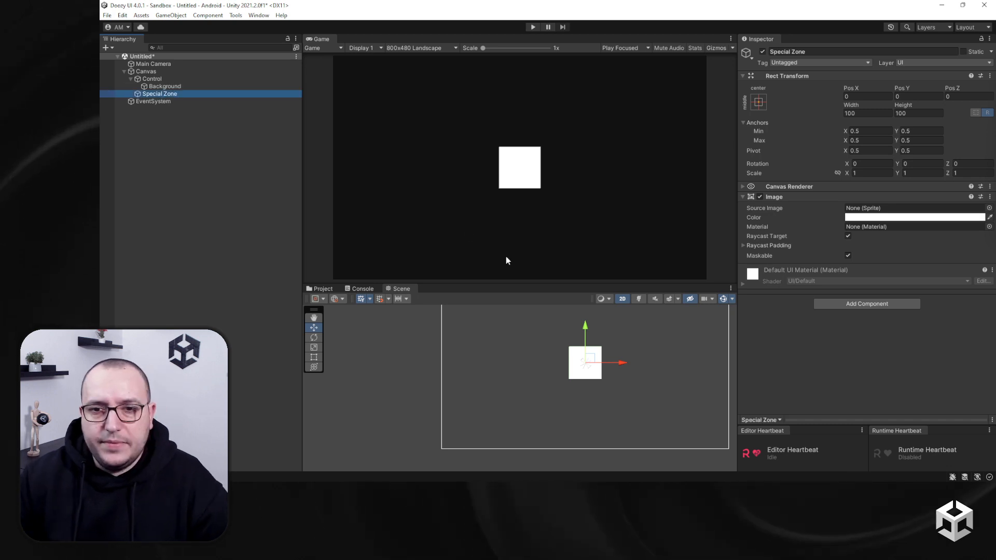
Anchor Special Zone to the Canvas's bottom-left corner, including pivot and position, and set its image color to blue 2467DB.
click(759, 102)
alt+shift+click(791, 217)
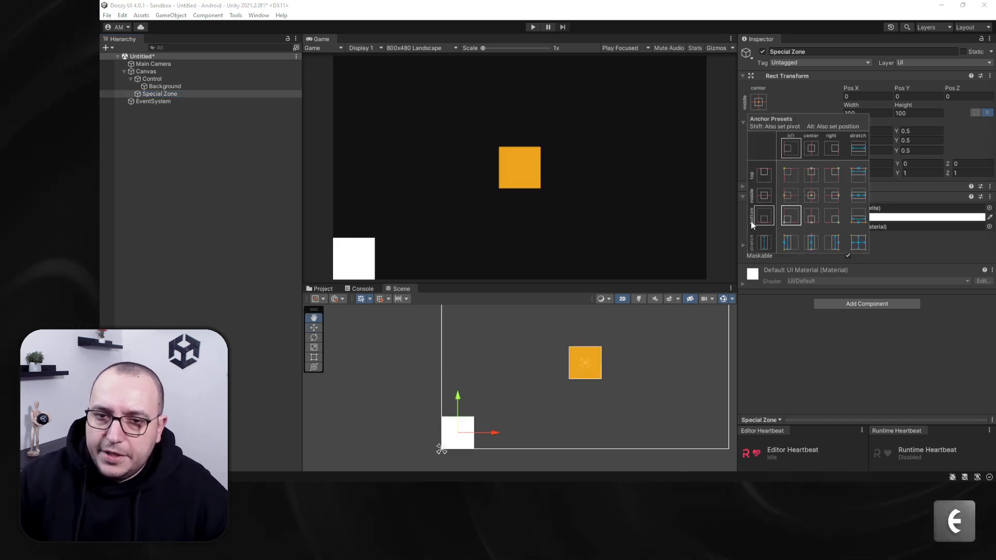
click(907, 216)
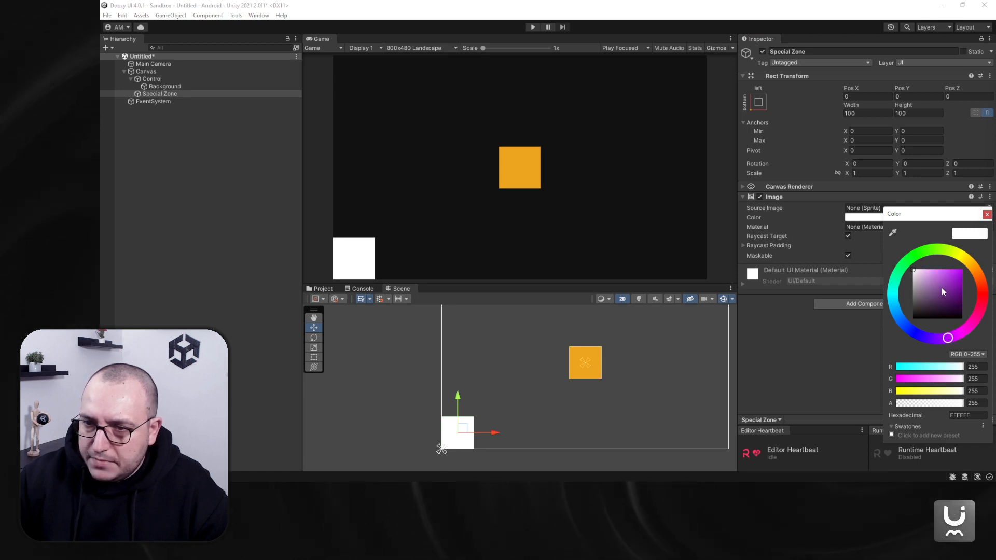
click(954, 276)
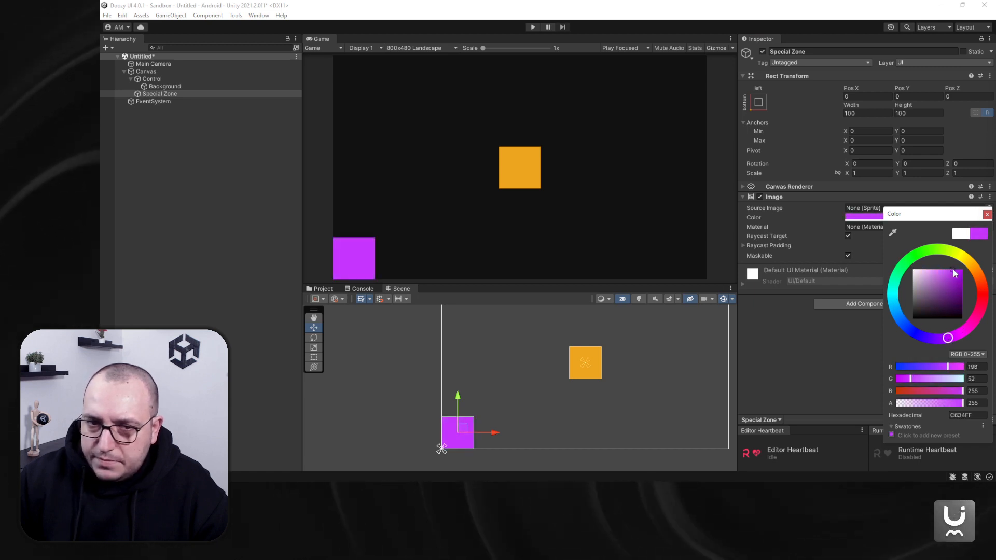
click(986, 215)
click(861, 217)
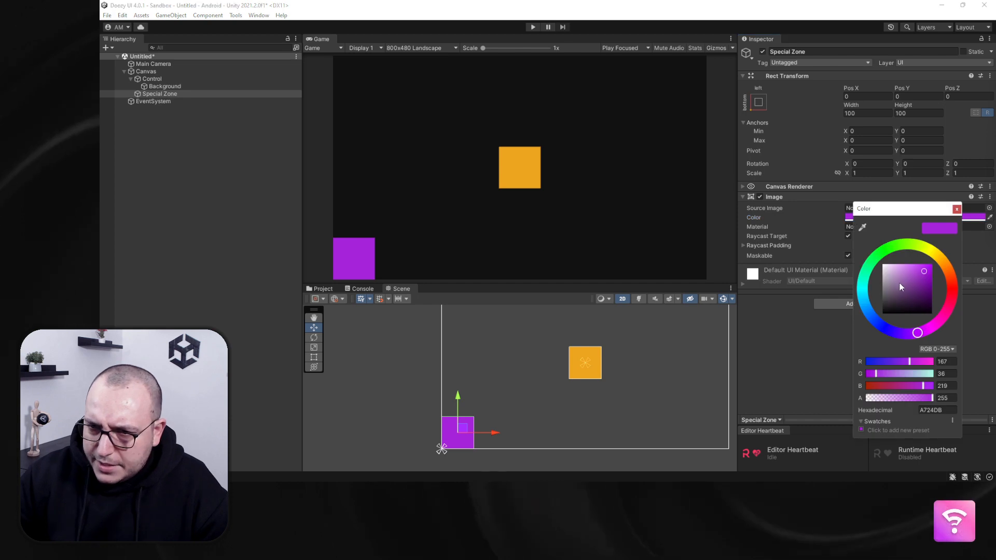
click(869, 318)
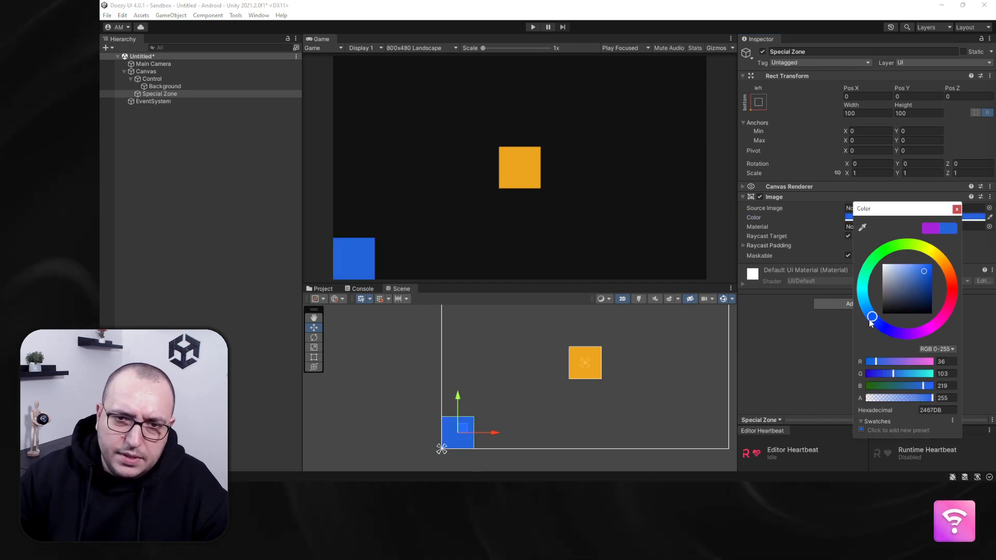
click(956, 209)
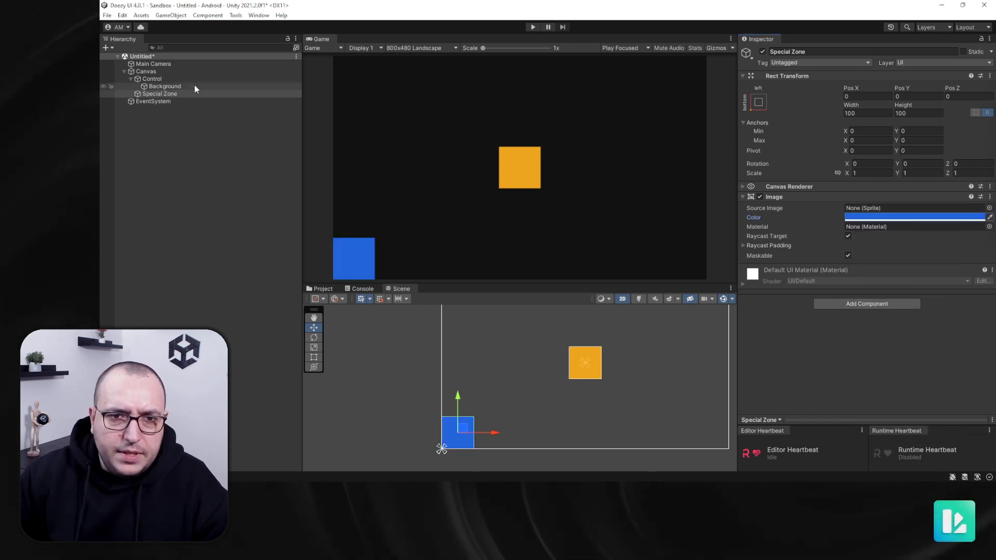
Add Doozy's Animator Module component to the Special Zone object.
click(163, 93)
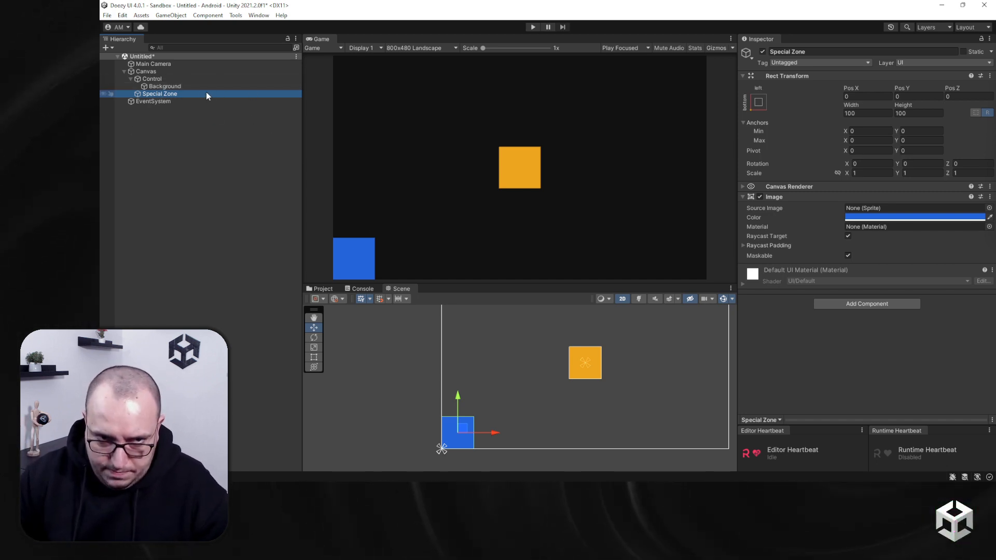
click(846, 304)
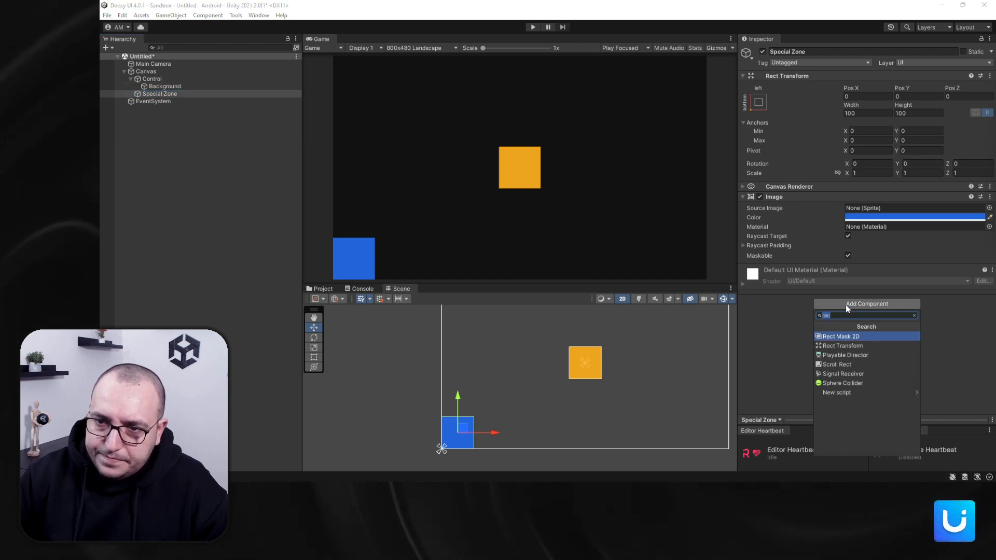
key(BackSpace)
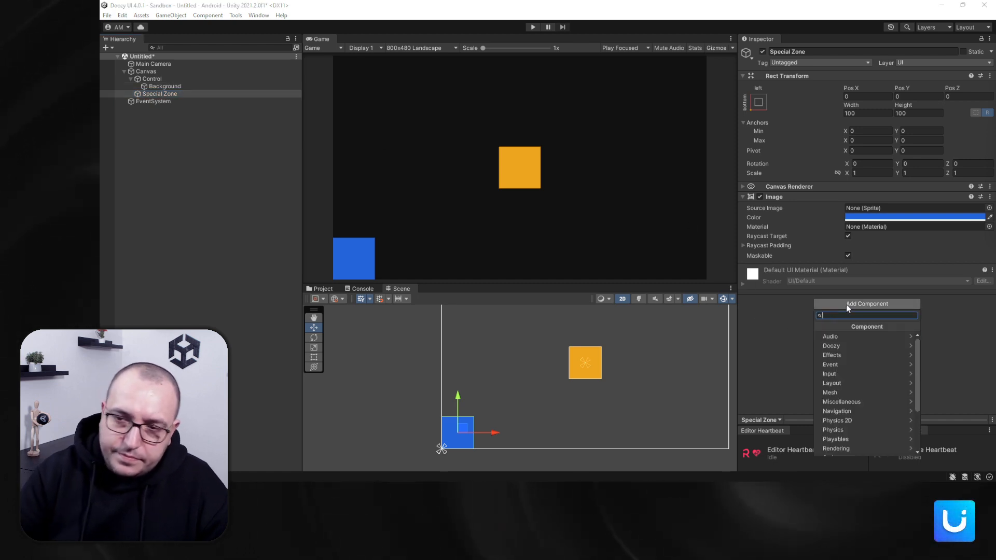
click(825, 346)
click(824, 346)
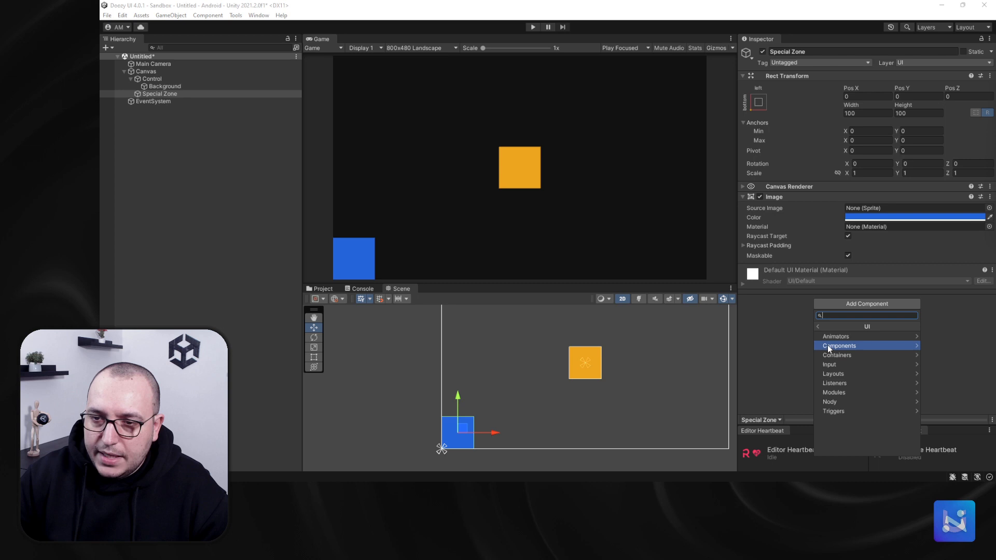
click(872, 393)
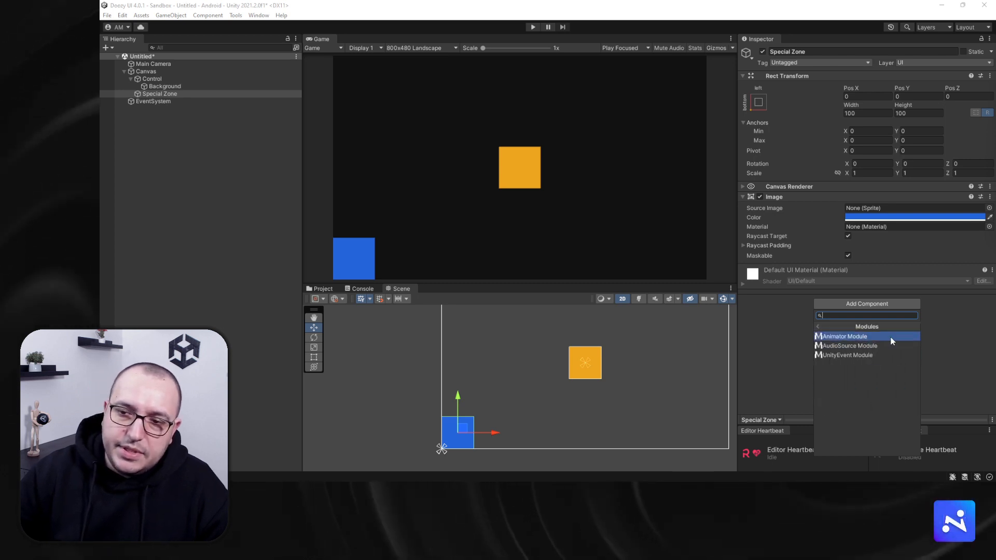
click(863, 338)
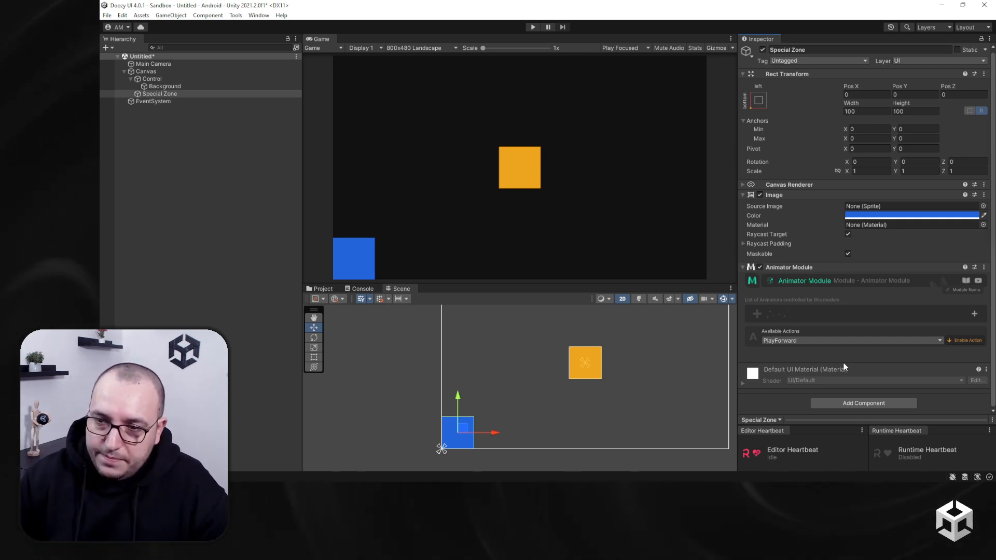
Assign Control's UI Animator to the Animator Module's list of animators and enable the PlayForward action.
click(974, 314)
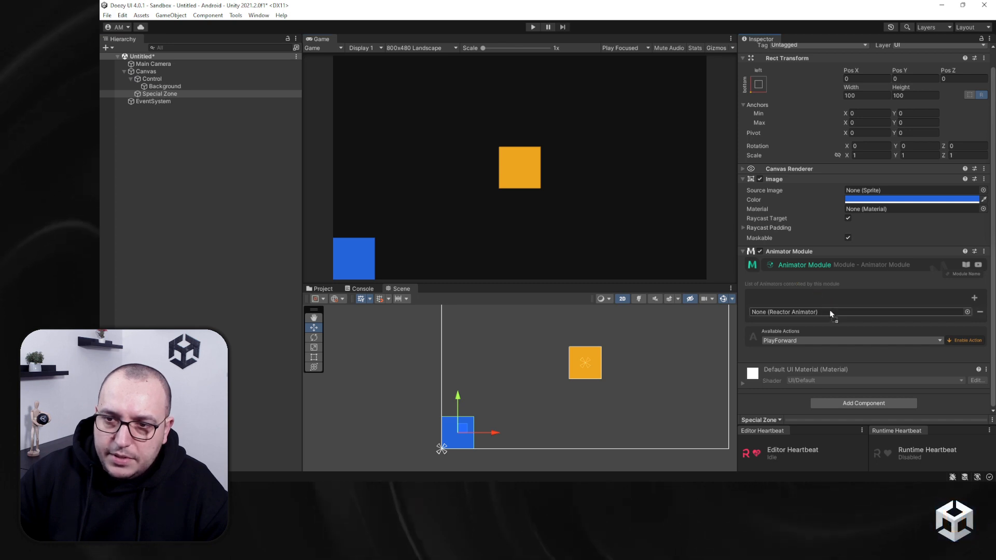
drag(830, 310, 831, 315)
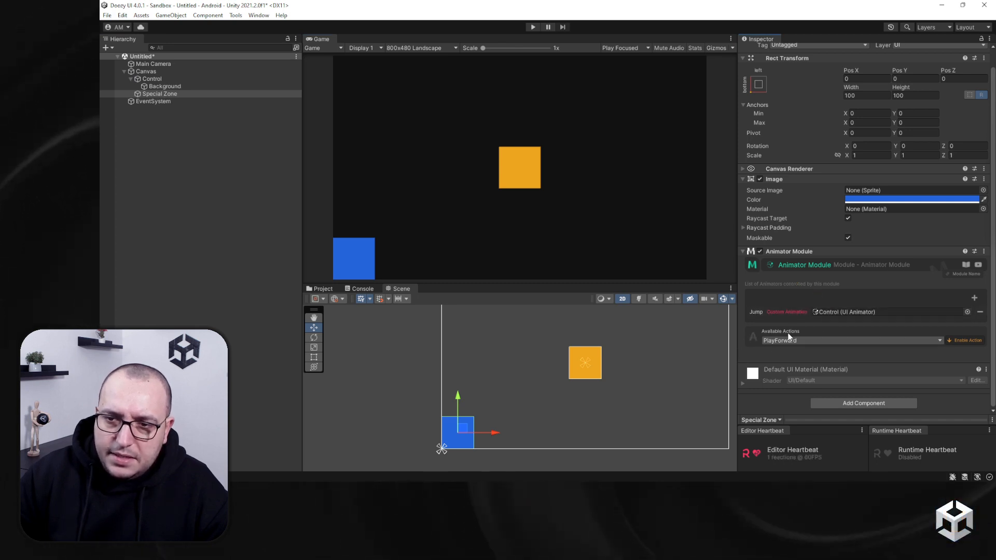
click(963, 341)
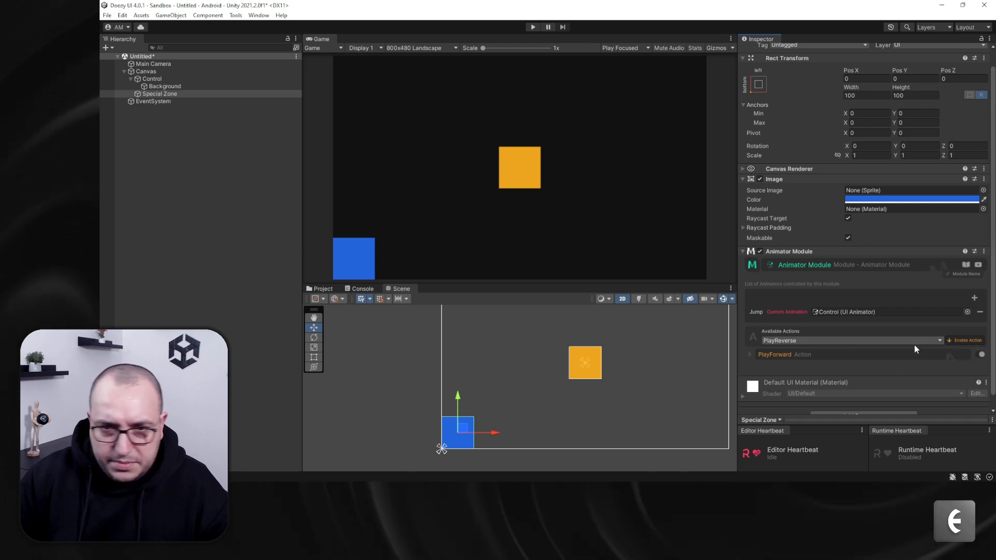
Add a trigger to the PlayForward action using Provider Id connection mode with a local Pointer Click.
click(853, 354)
scroll(851, 348, down, 3)
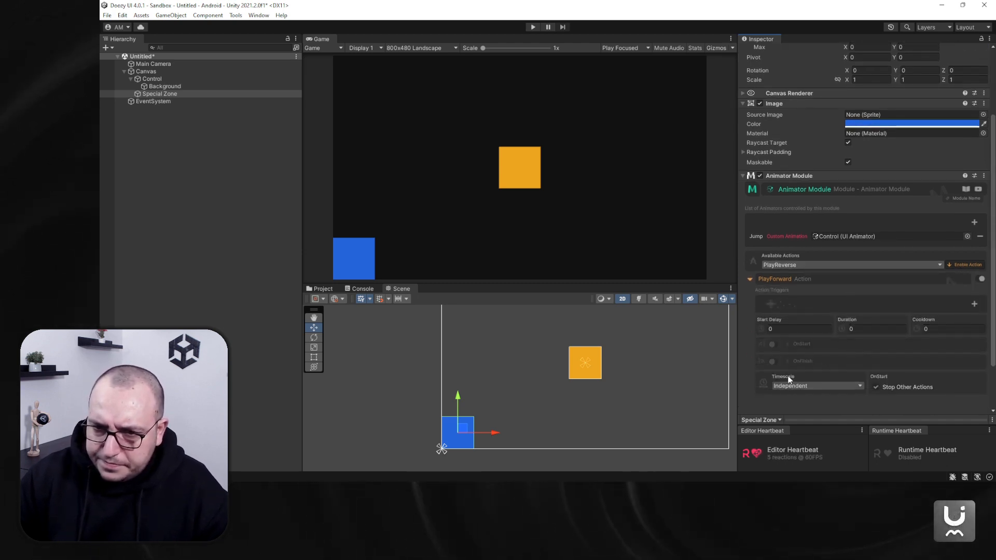
click(974, 304)
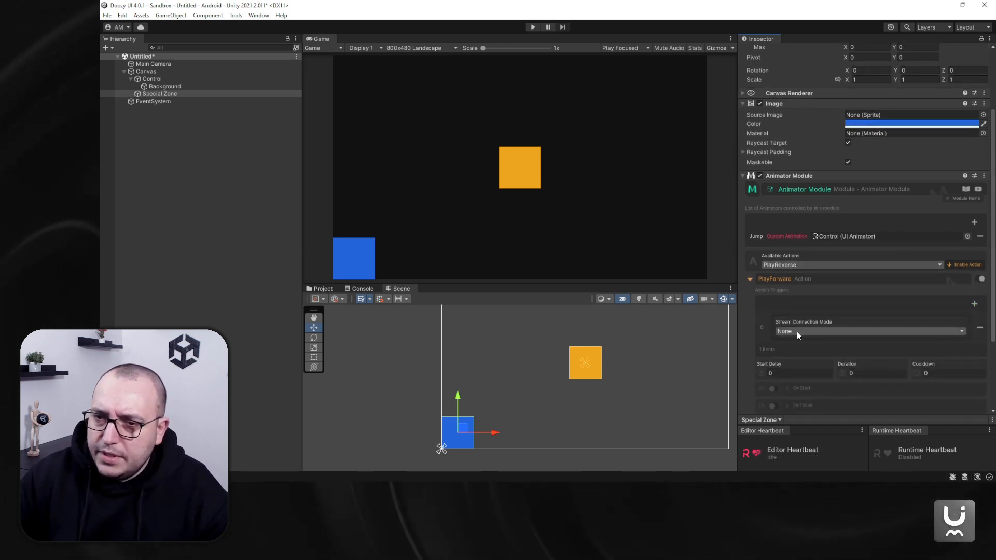
click(797, 331)
click(809, 351)
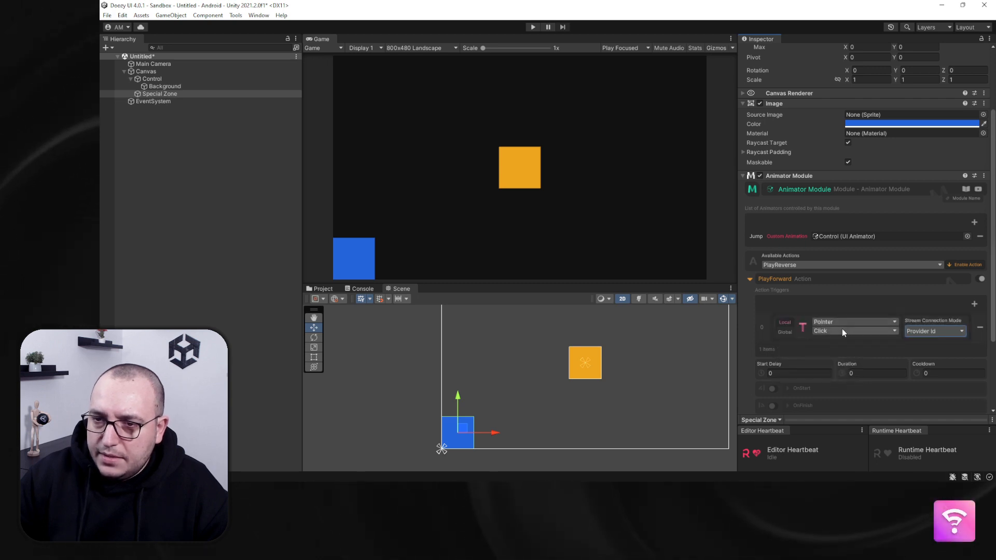
click(842, 331)
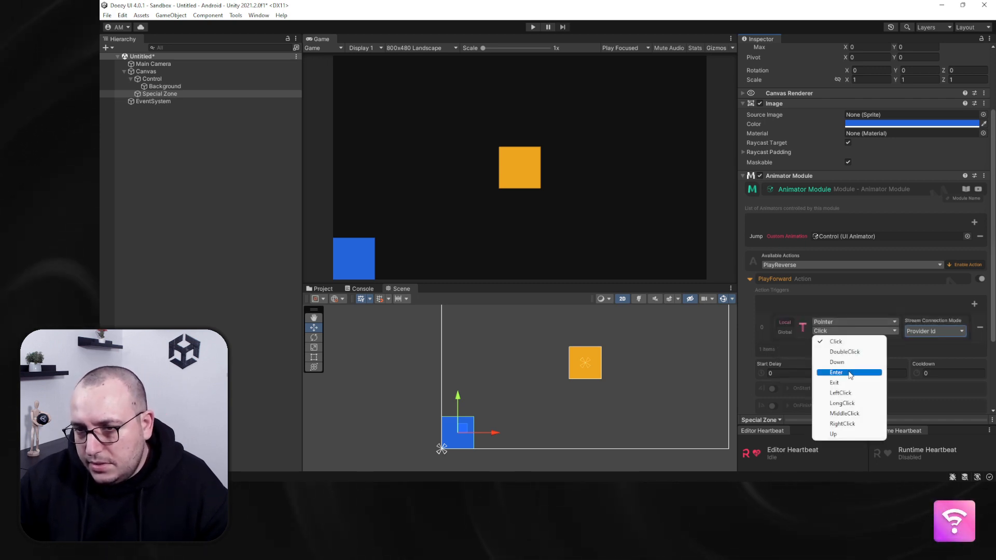
click(842, 341)
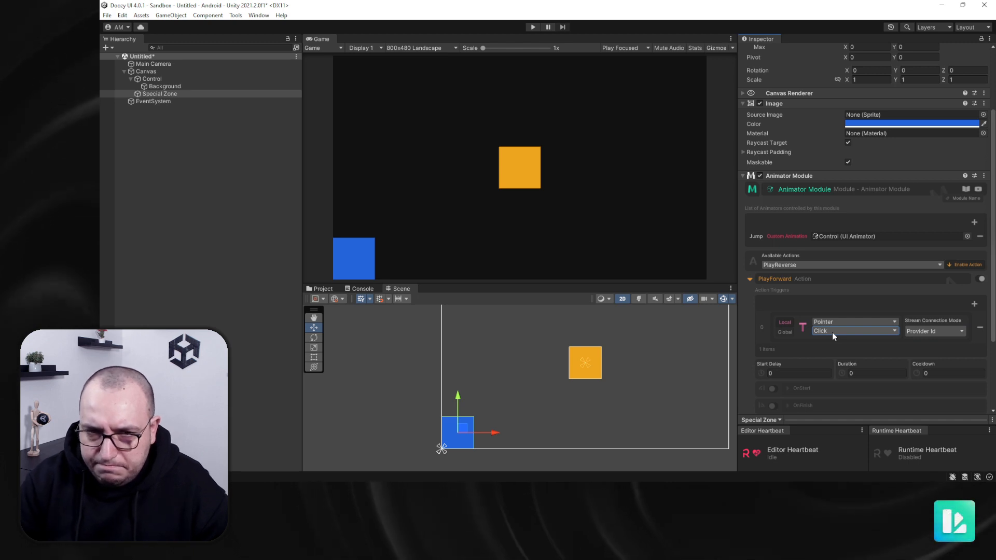
click(814, 279)
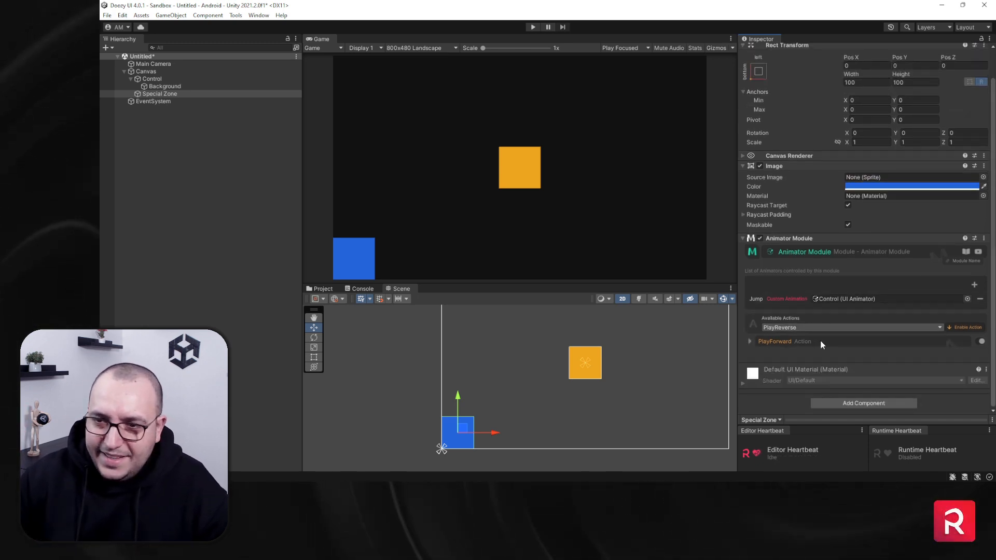
Test in play mode that clicking the blue Special Zone triggers Control's Jump animation, and exit play mode.
click(532, 27)
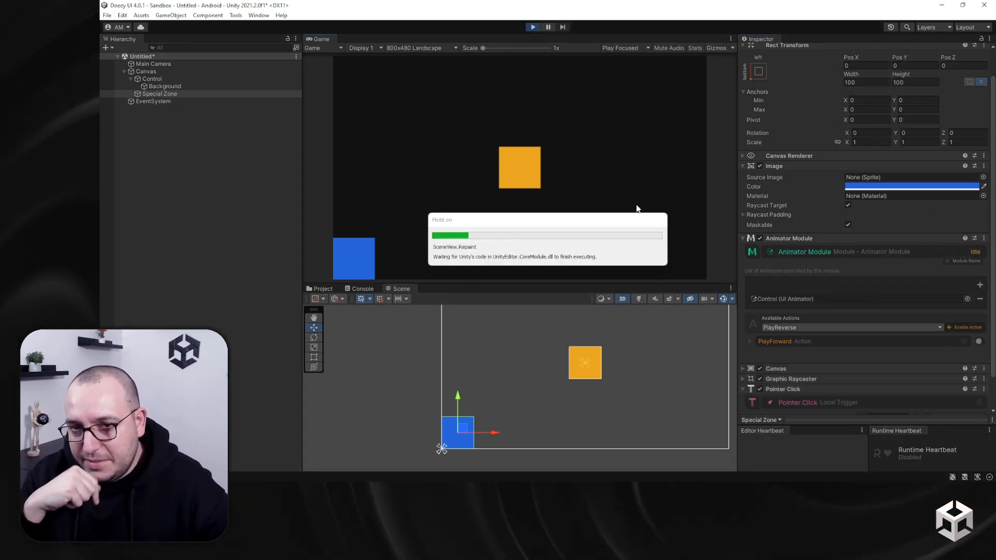
click(350, 258)
click(349, 257)
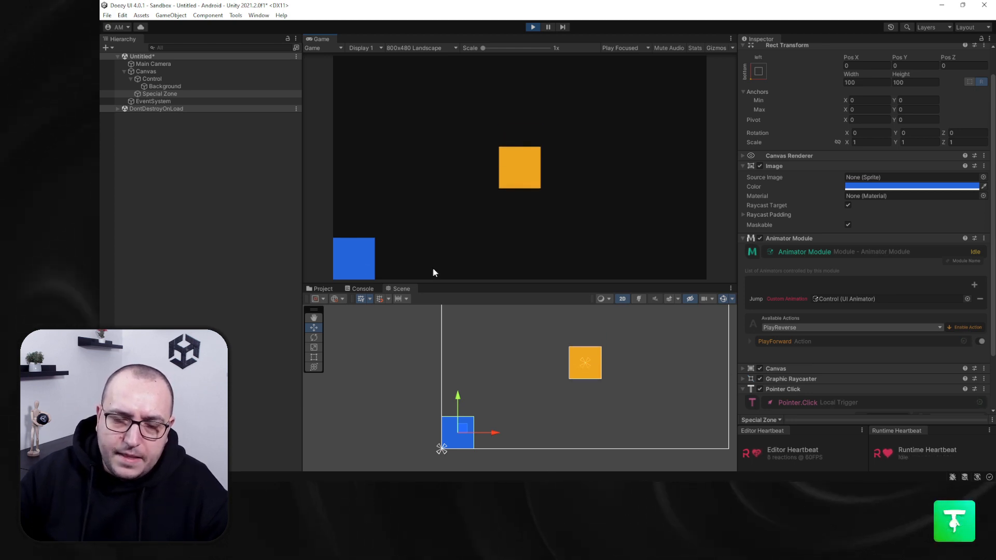
click(362, 258)
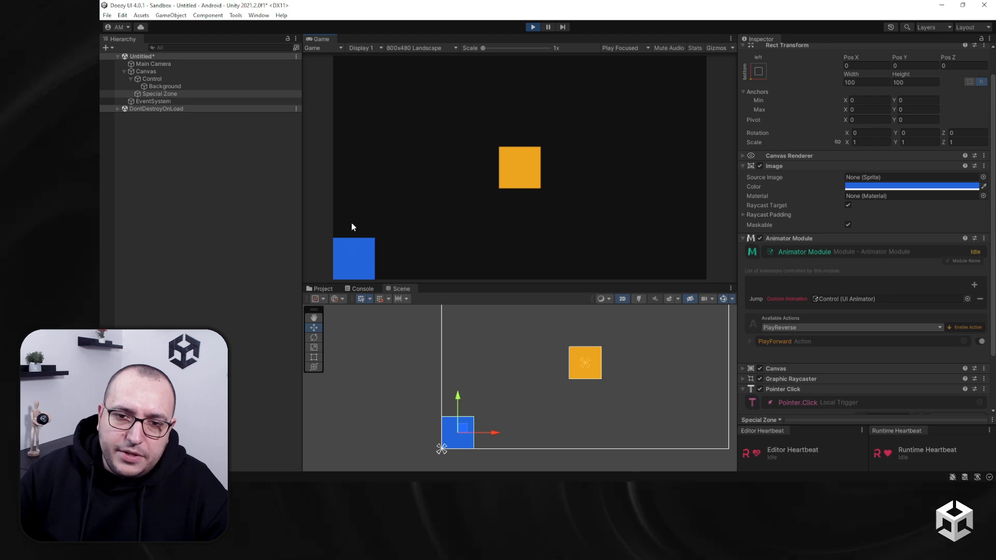
click(532, 27)
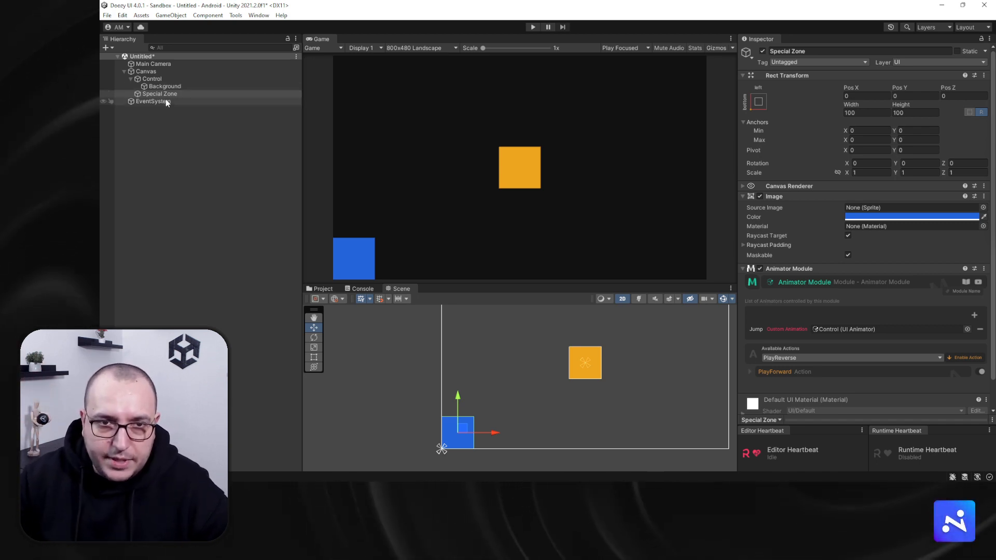
Add a TextMeshPro text object as a child of Special Zone and set its text to "Click Me".
right_click(149, 97)
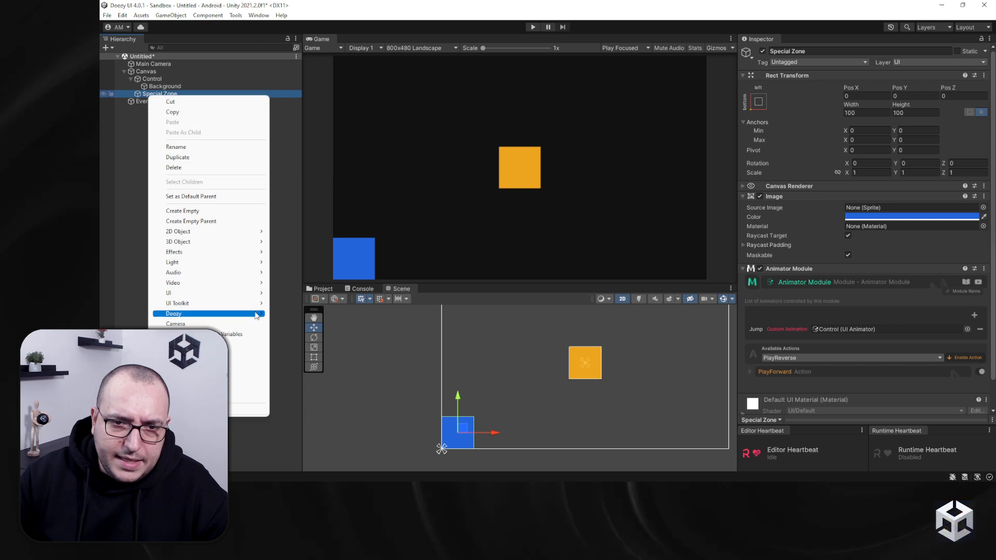
mouse_move(263, 296)
click(308, 313)
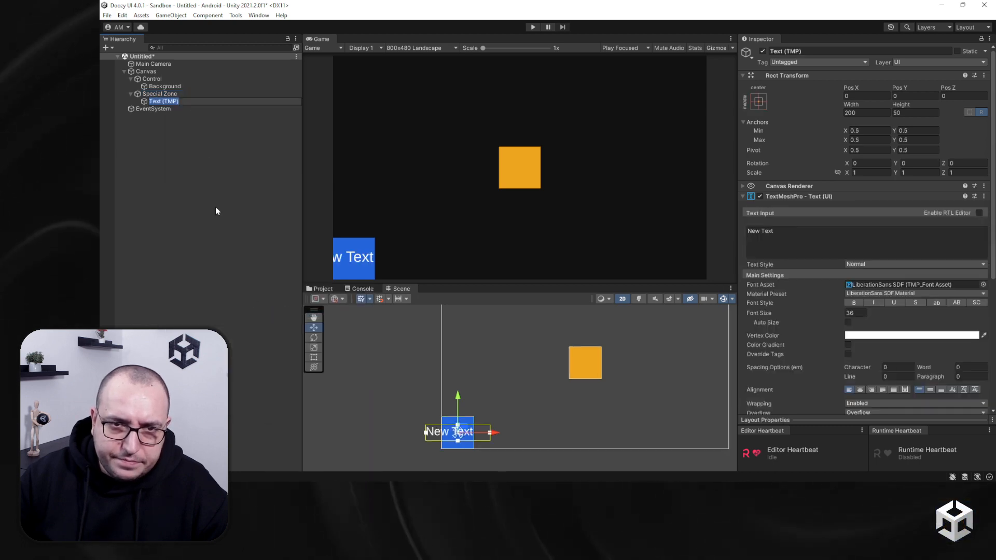
click(809, 245)
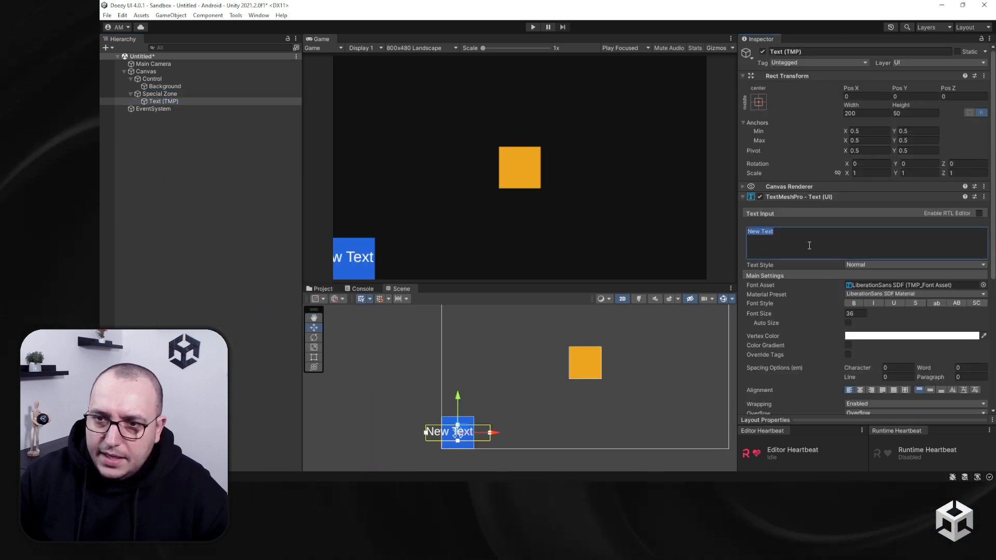
text(Click Me)
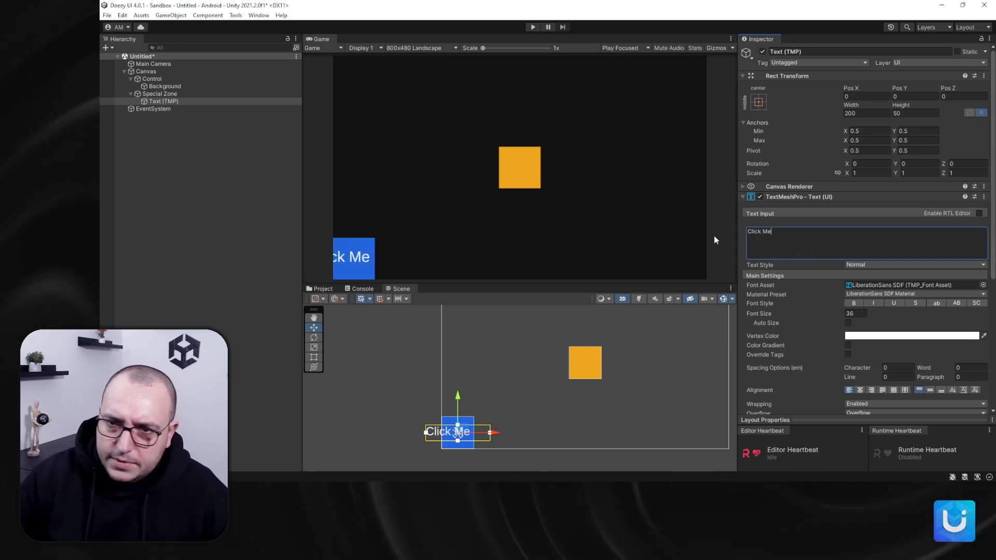
Align the Click Me text to center and middle with font size 22.04, and stretch its rect to fill Special Zone.
scroll(454, 438, up, 4)
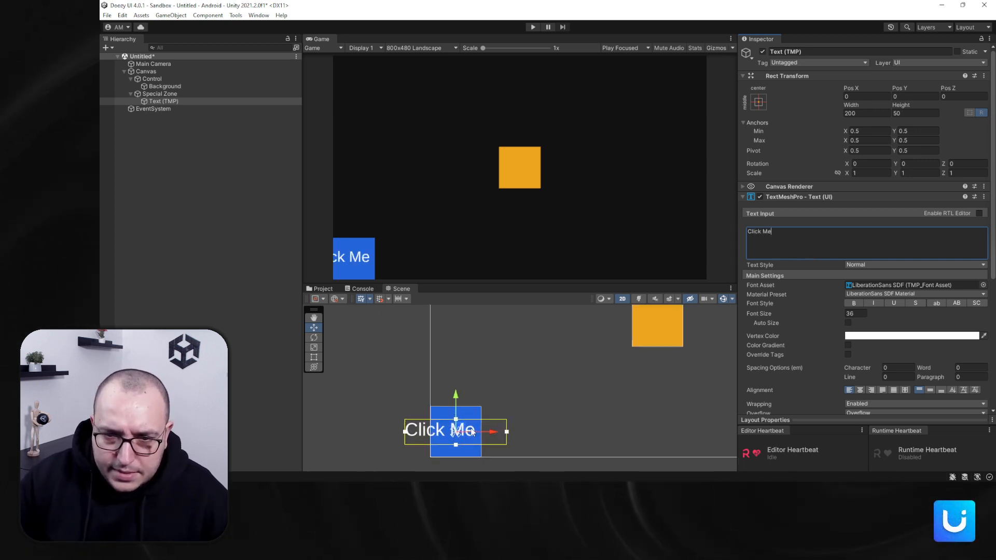
click(861, 390)
click(931, 390)
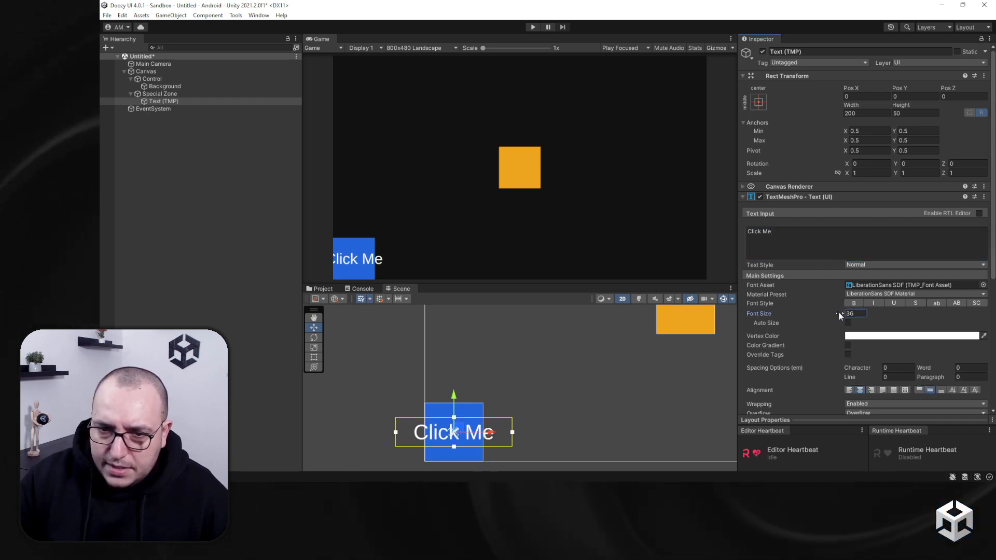
drag(839, 312, 621, 313)
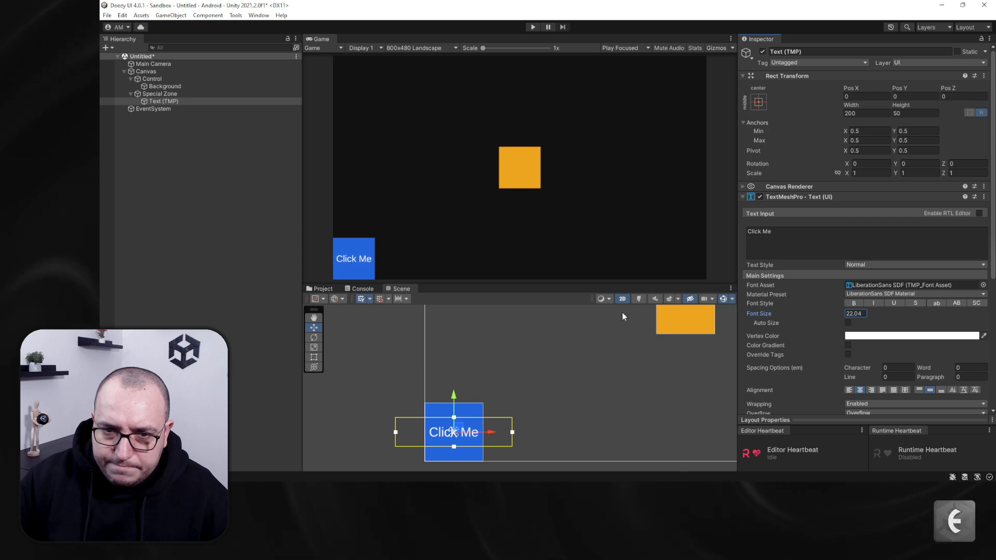
click(759, 102)
alt+click(859, 242)
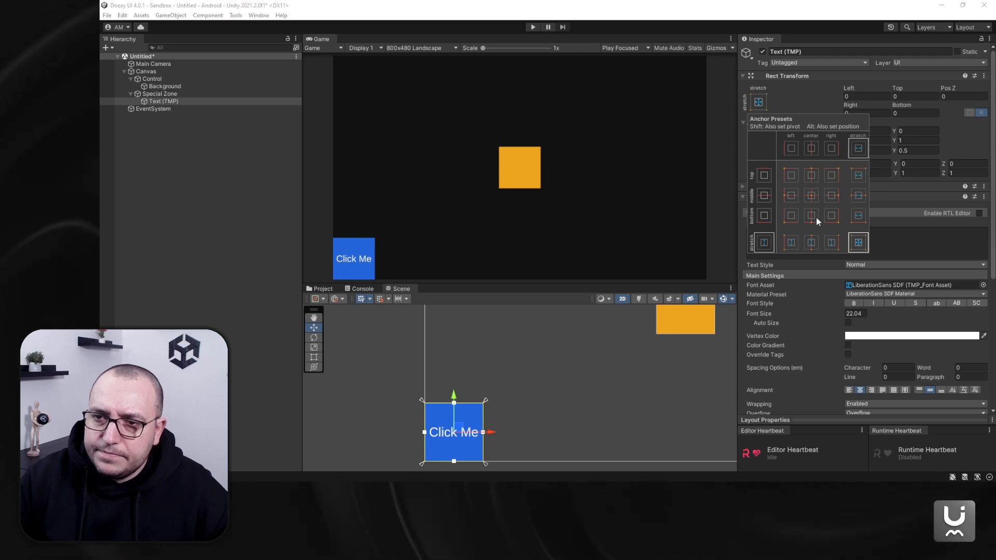
Add Doozy's UI Animator component to the Text (TMP) object.
click(176, 101)
scroll(812, 354, down, 3)
scroll(847, 410, down, 3)
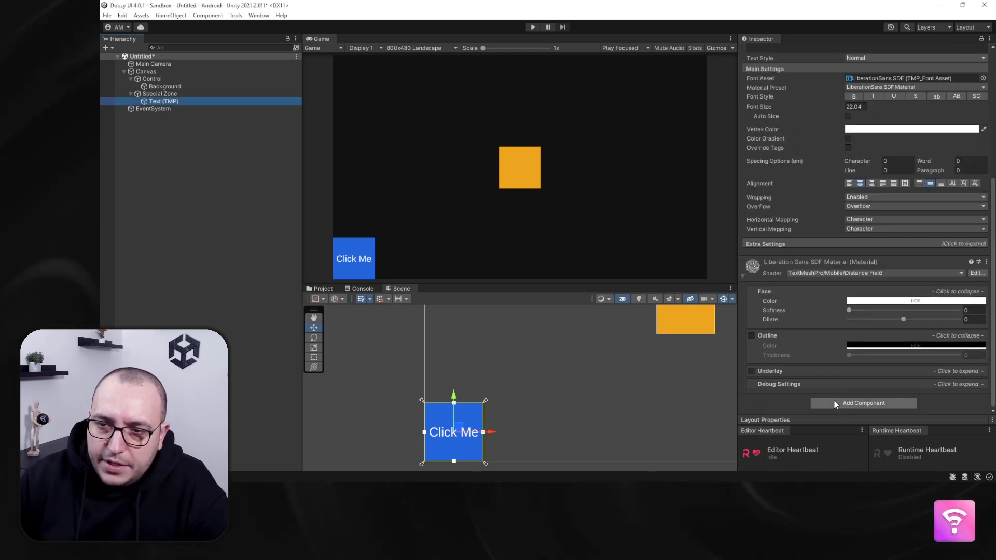
click(834, 402)
text(uianim)
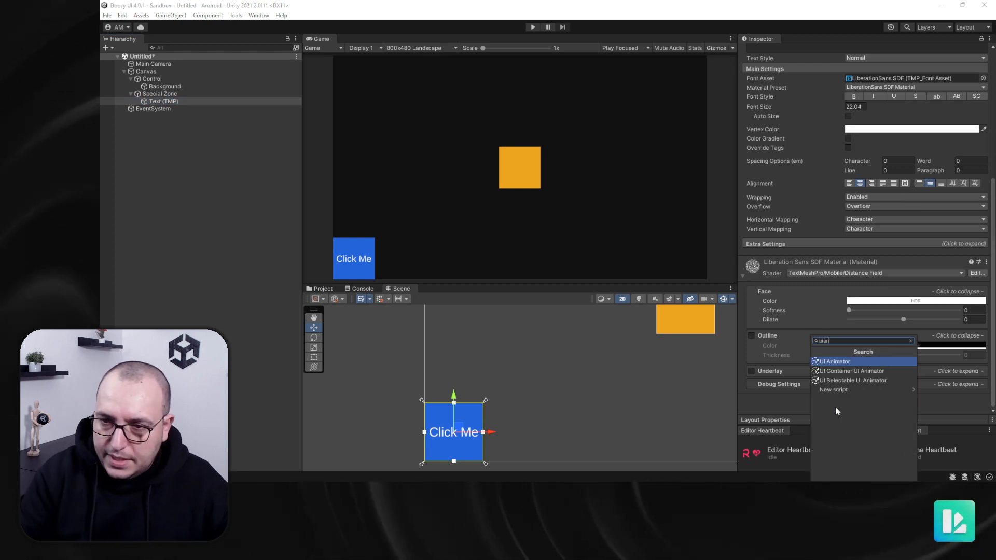
key(Return)
scroll(772, 322, down, 3)
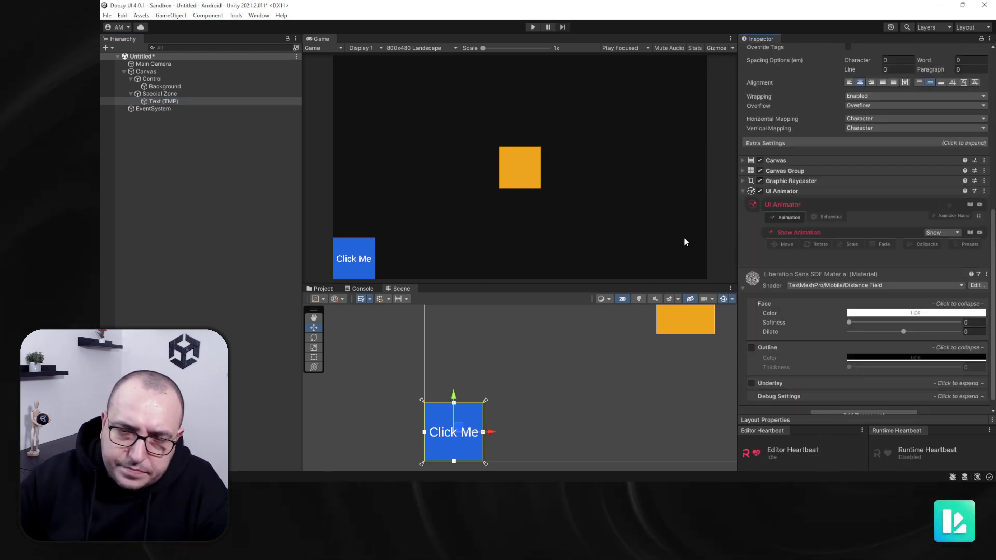
Enable the text's Show scale animation from custom scale 0, 0, 1 to Start Value, with duration 0.4 and Out Back ease.
click(776, 244)
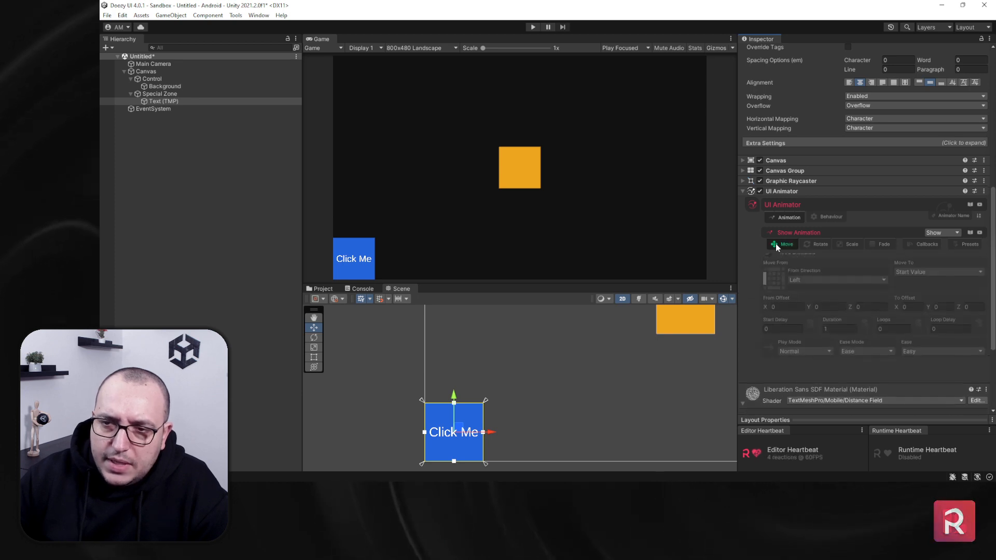
click(841, 244)
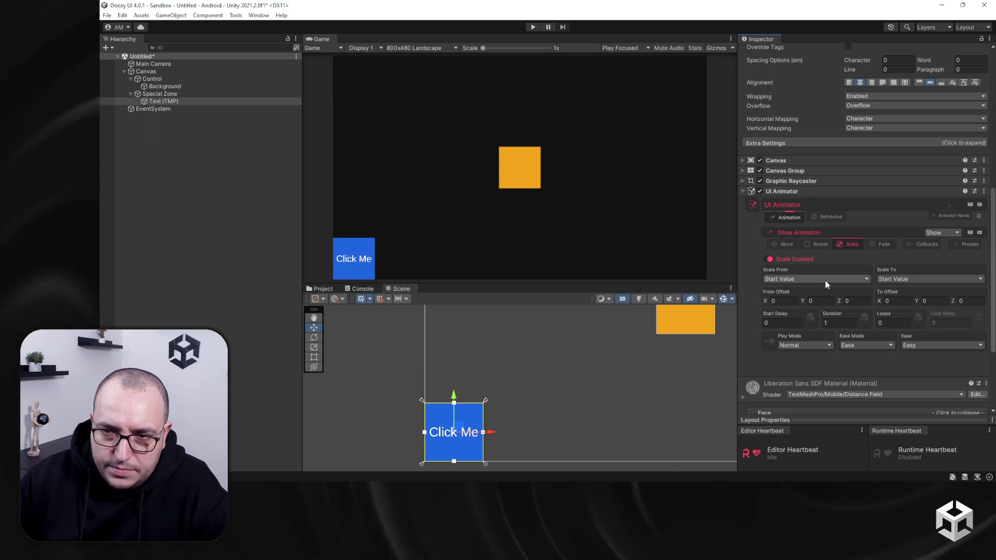
click(786, 281)
click(797, 310)
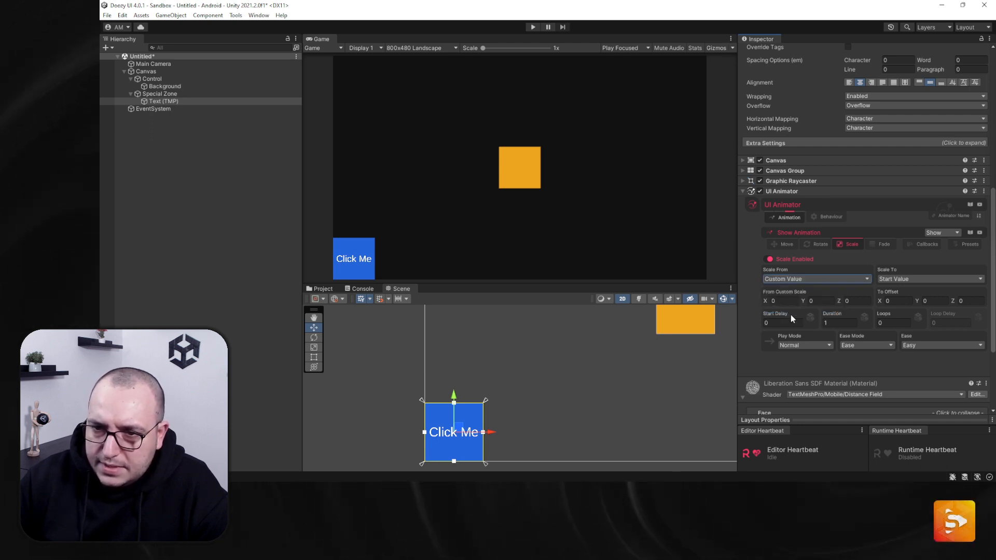
click(863, 302)
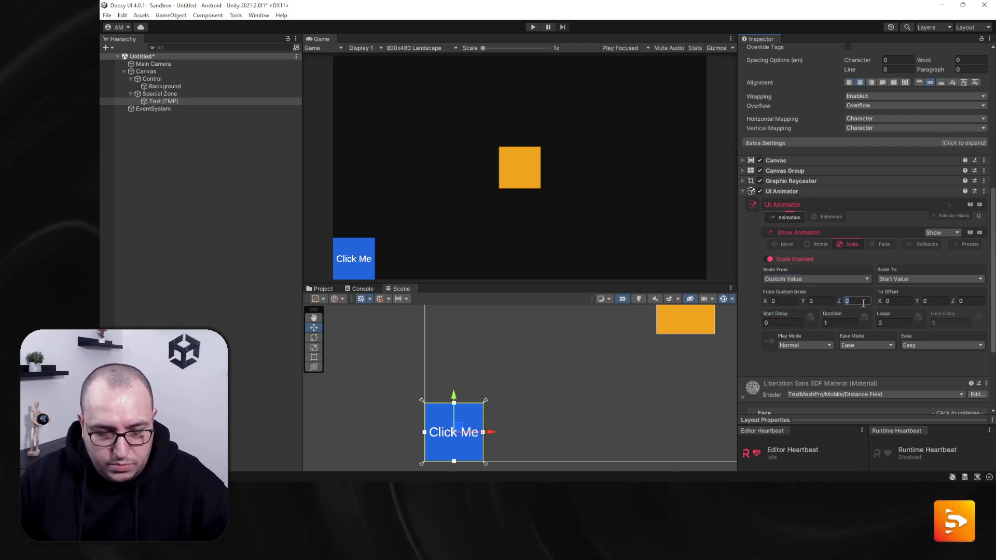
text(1)
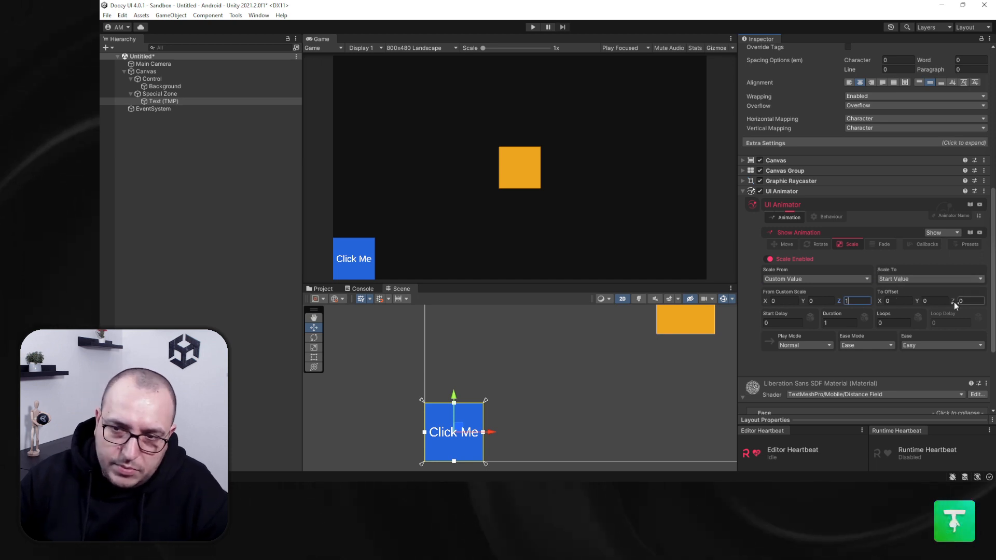
text(0.4)
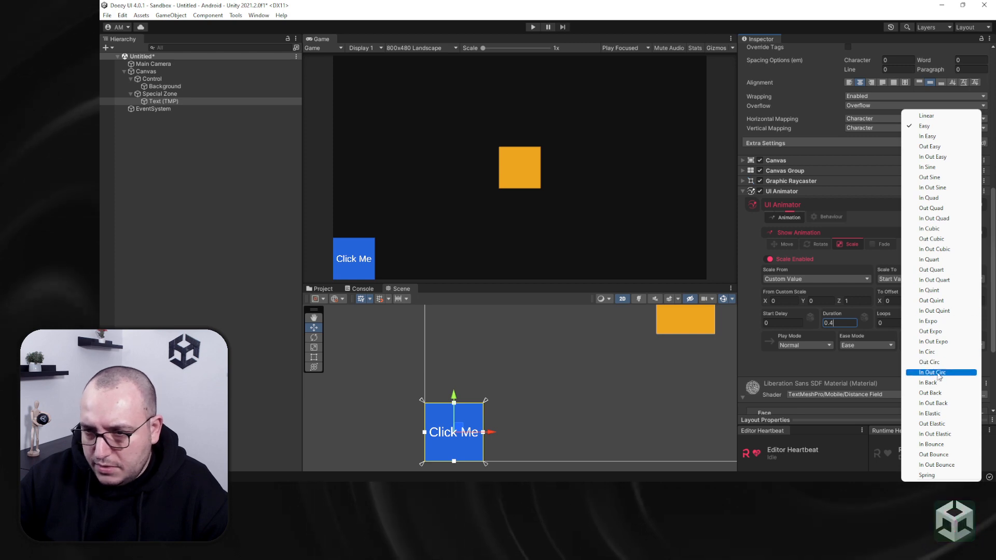
click(930, 393)
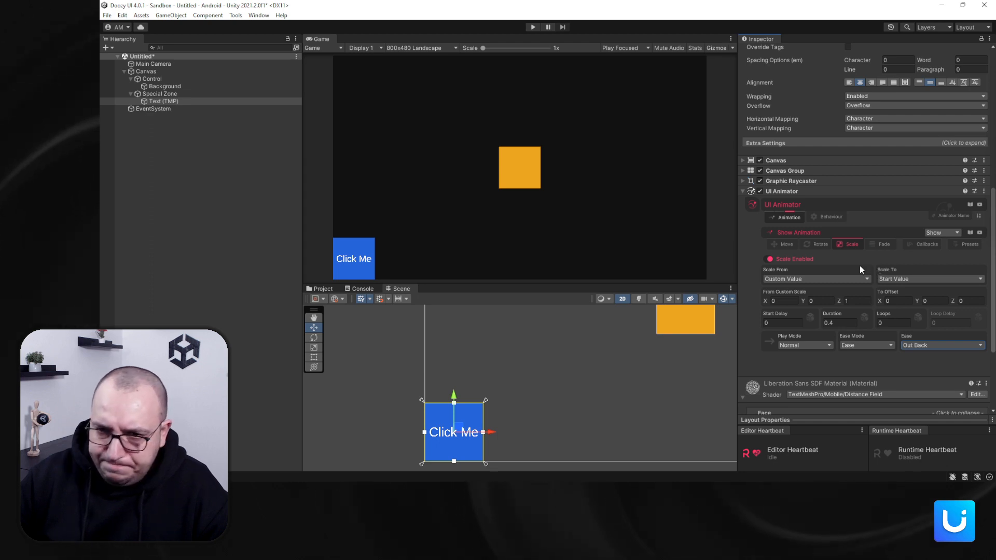
Set the text UI Animator's OnStart Behaviour to Set From Value.
click(829, 217)
click(840, 234)
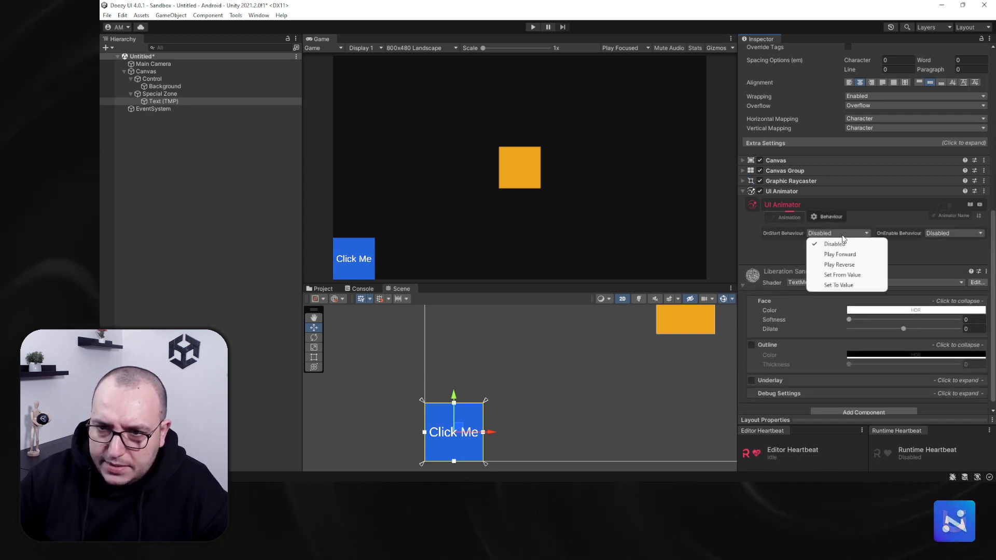
click(851, 275)
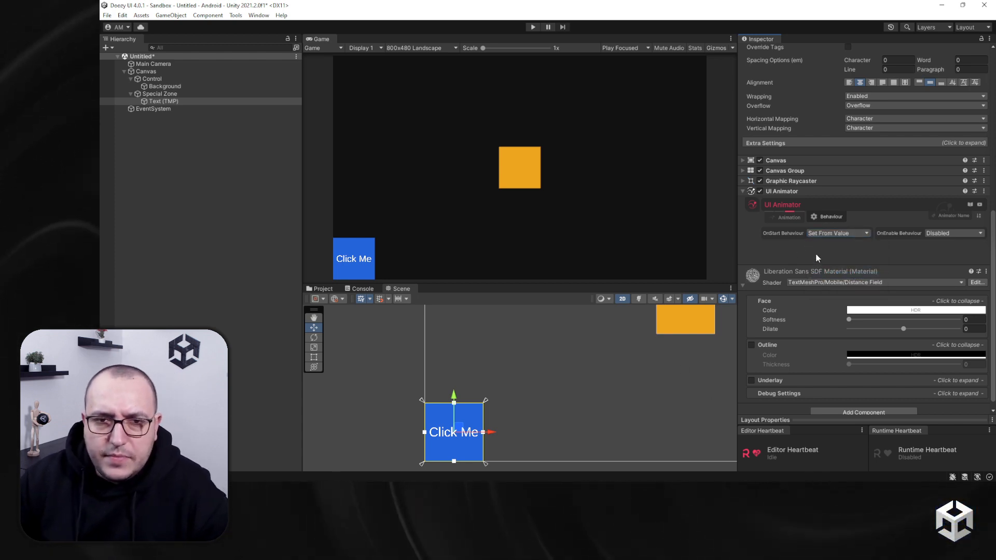
Test the text's start behaviour and the blue Special Zone's click response in play mode, and exit play mode.
click(533, 27)
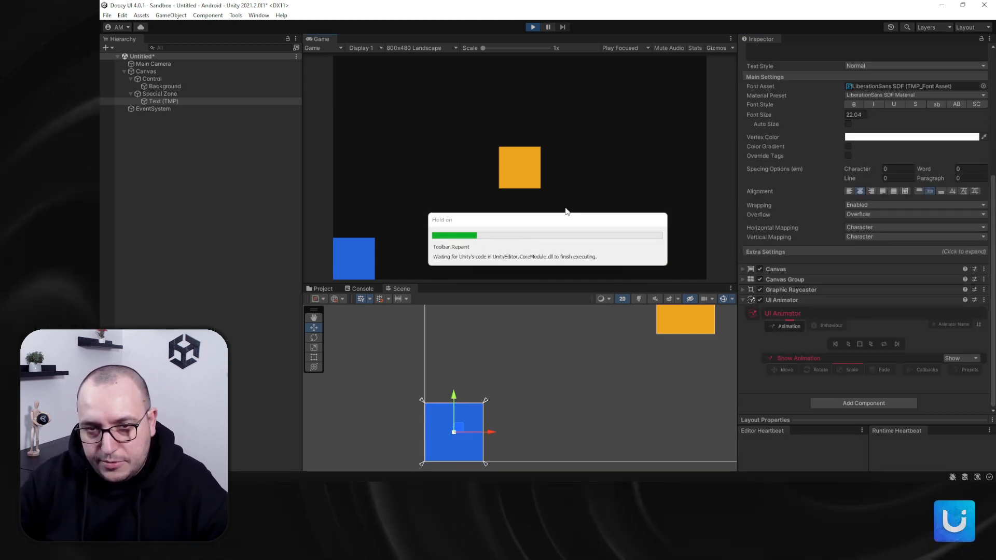
click(361, 252)
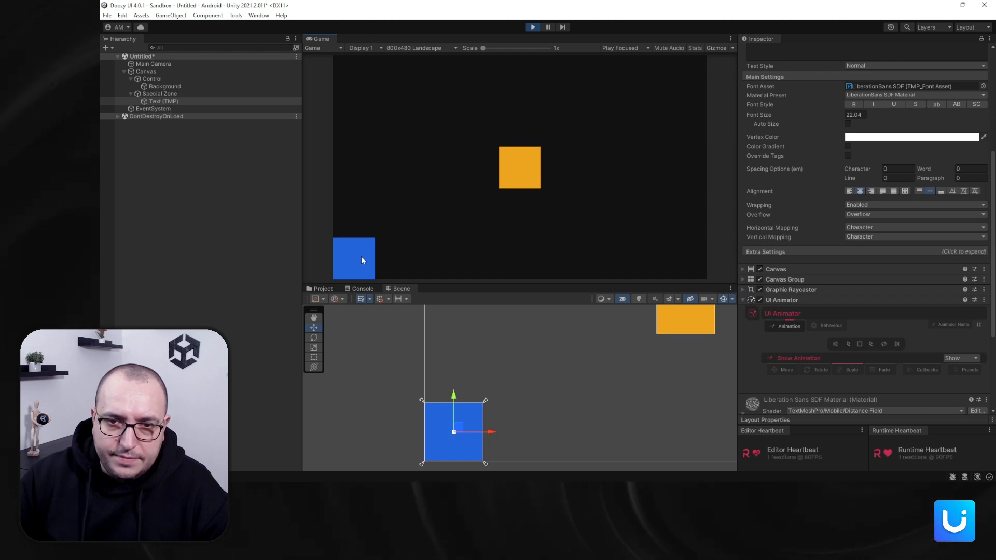
click(361, 256)
click(533, 28)
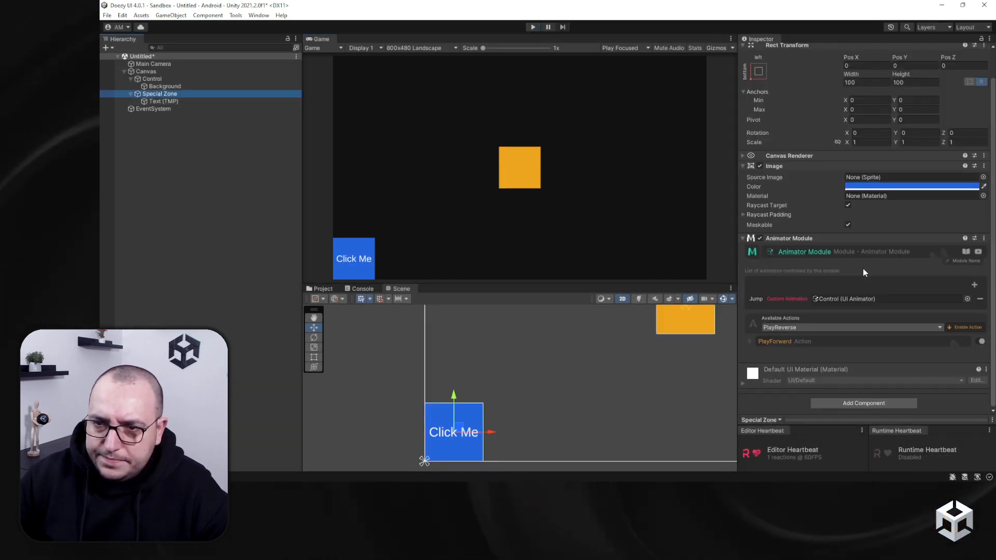
Add a second Animator Module component to the Special Zone object.
click(806, 341)
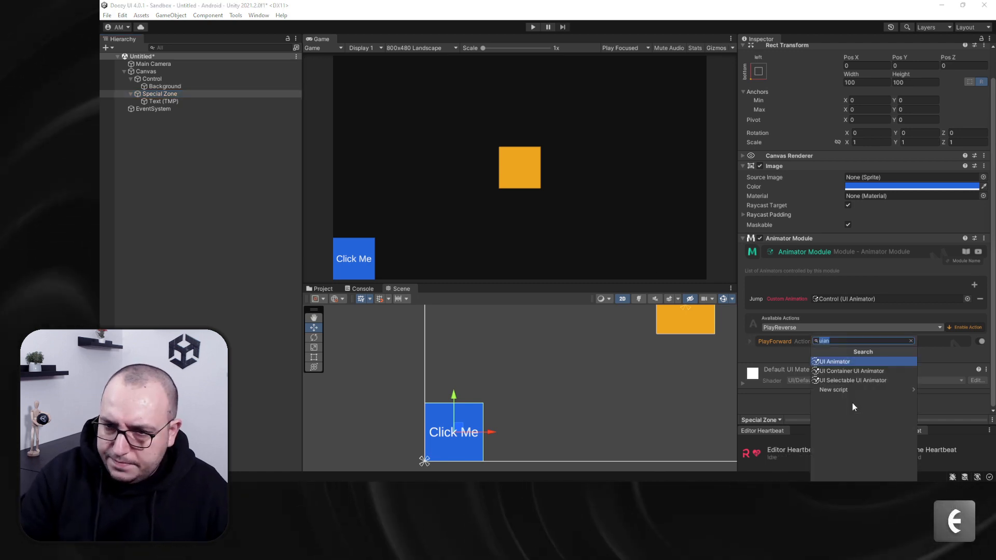
text(module)
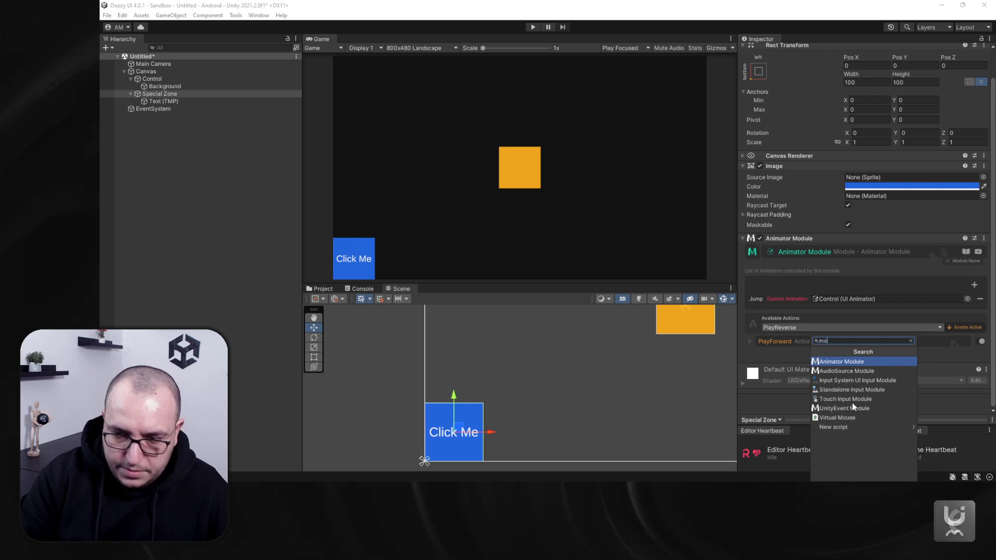
key(Return)
scroll(824, 311, down, 3)
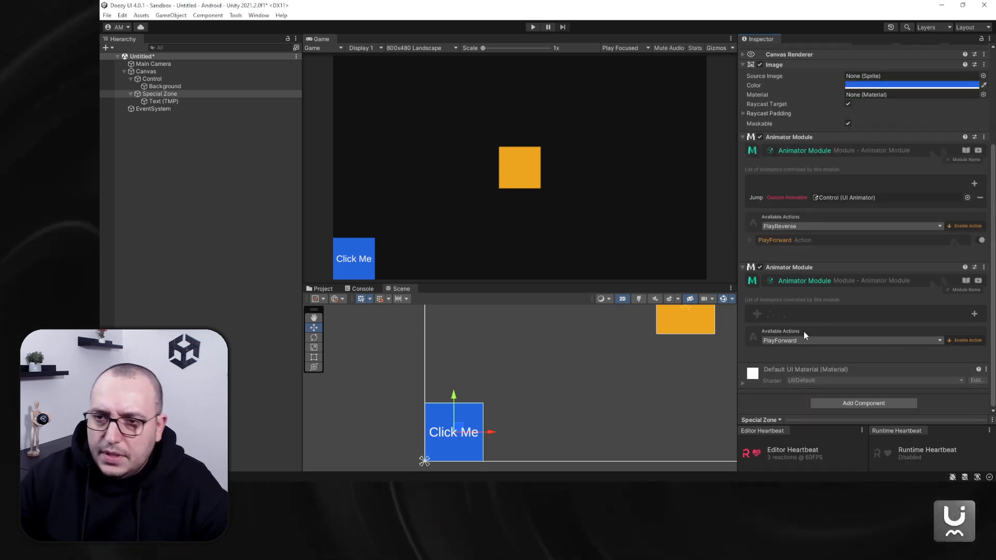
Name the Text (TMP) object's UI Animator "Scale Text" and return to its animation settings.
click(162, 101)
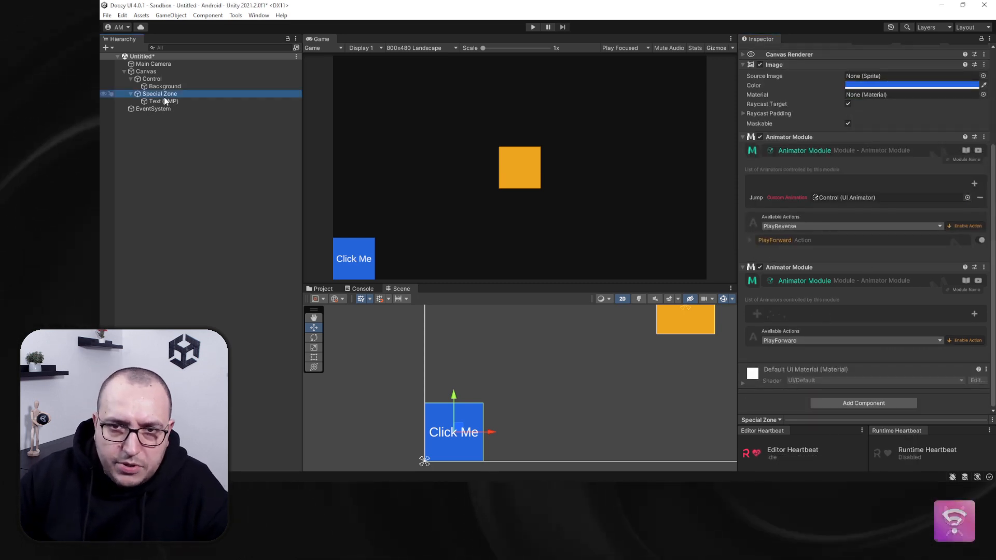
scroll(823, 344, down, 2)
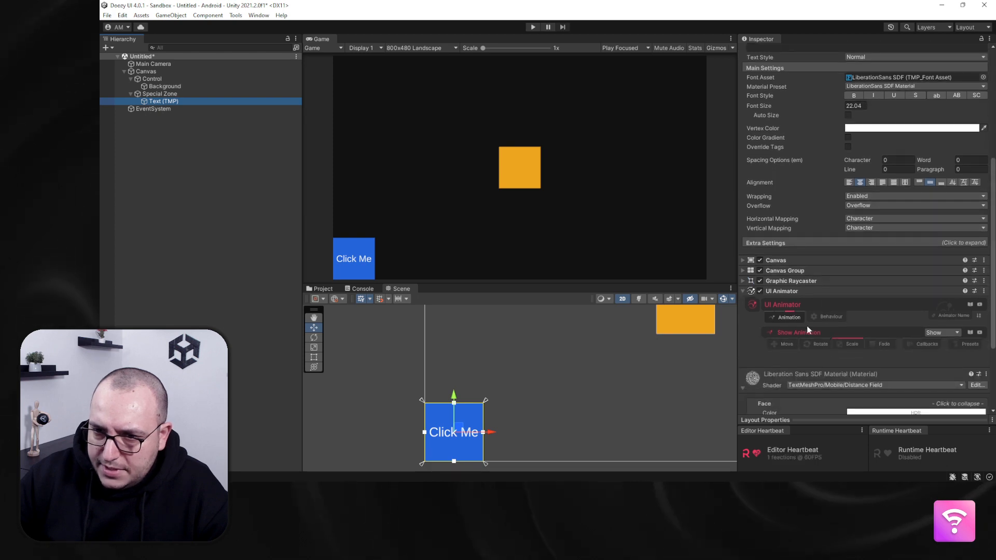
click(948, 315)
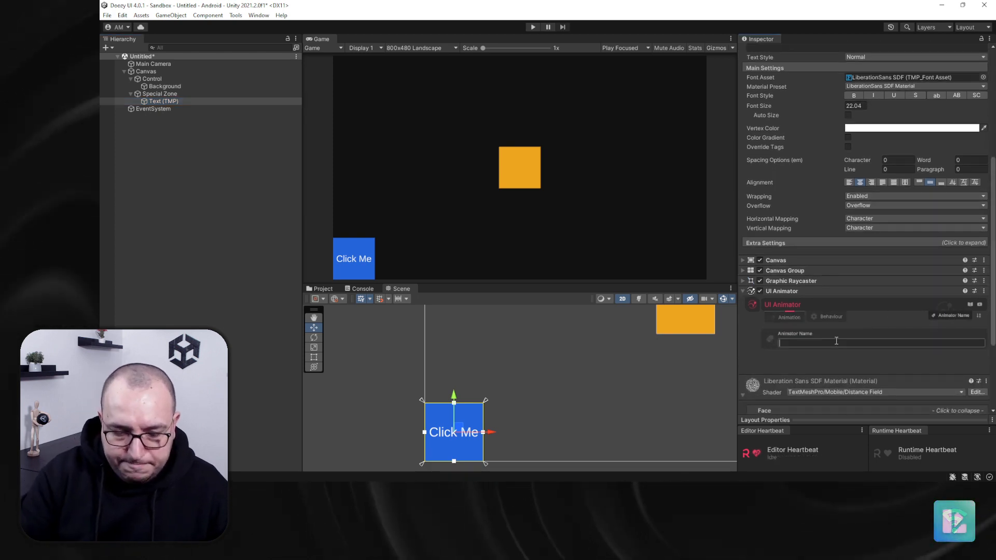
text(Scale )
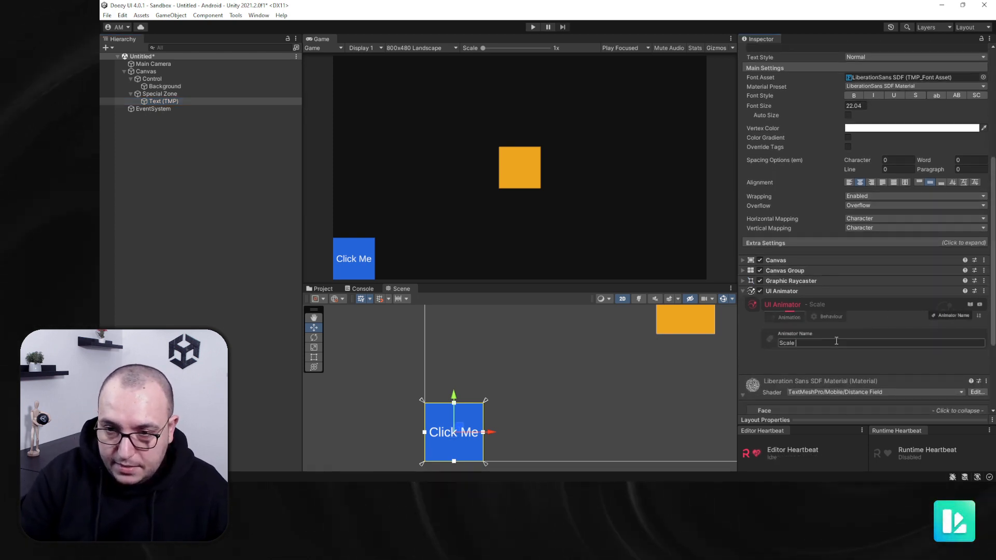
text(Text)
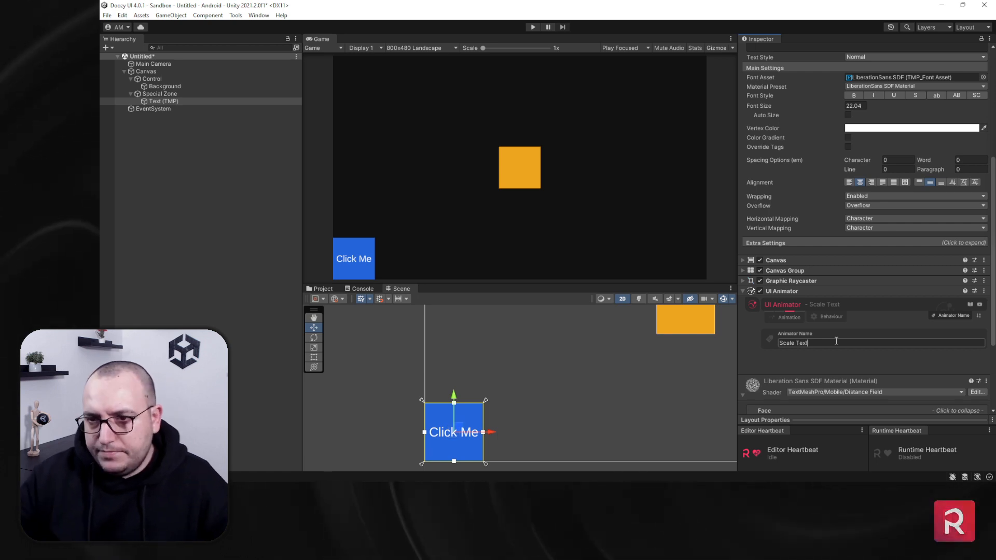
click(787, 316)
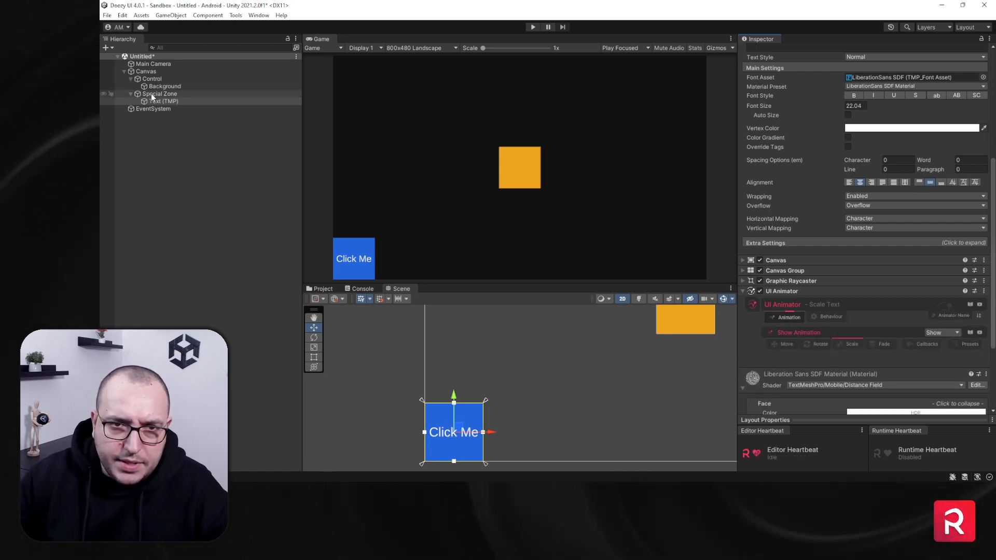
Name the Special Zone's first Animator Module "Click Animations".
click(152, 94)
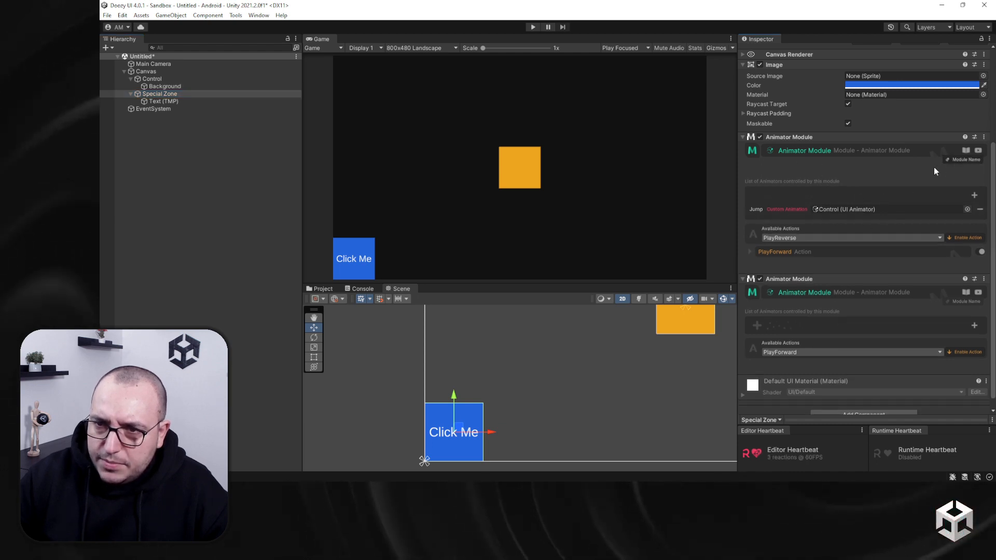
click(966, 159)
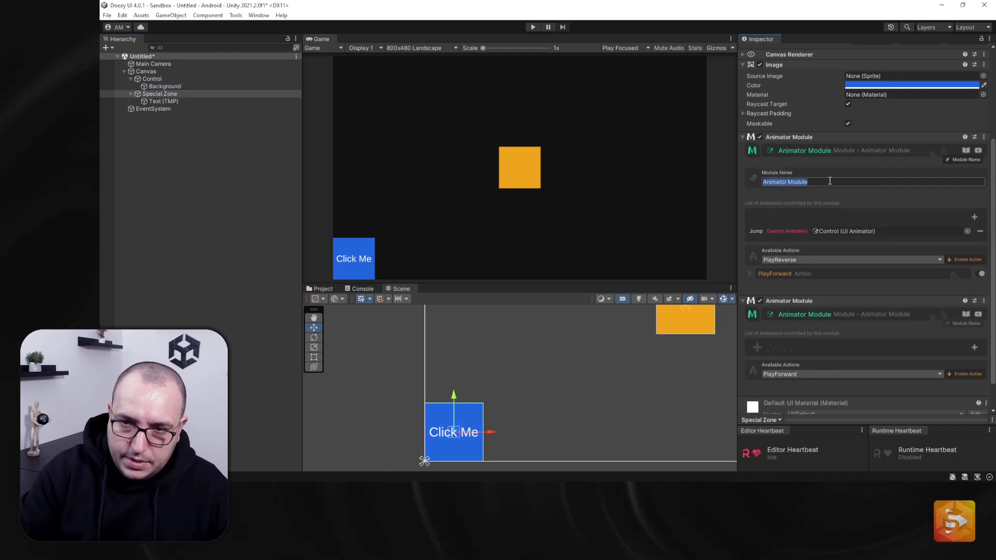
text(Cl)
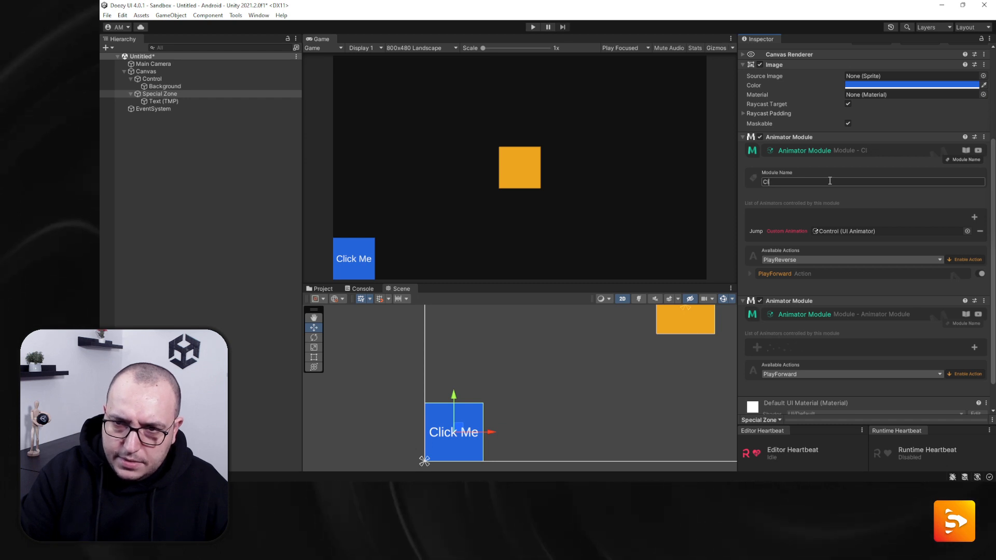
text(ick Animations)
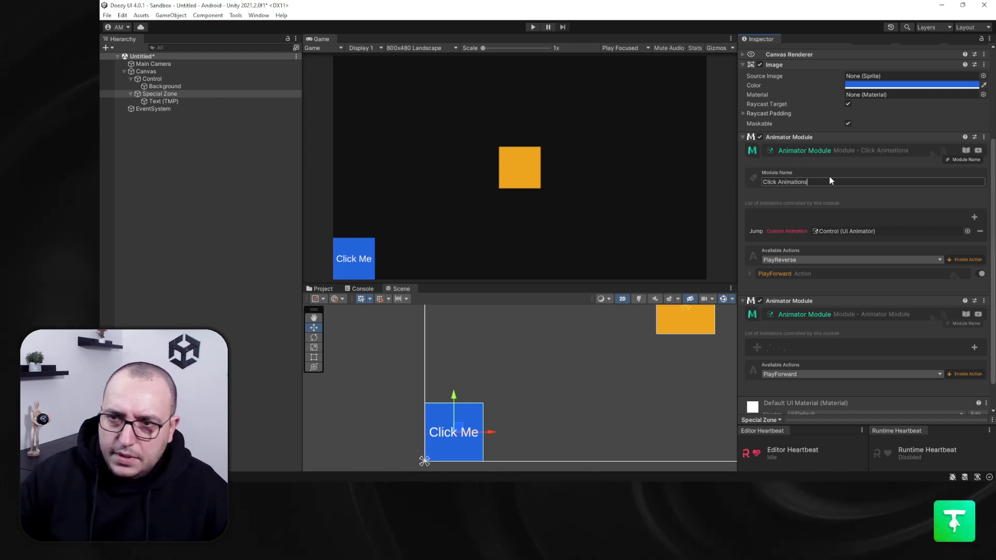
click(957, 160)
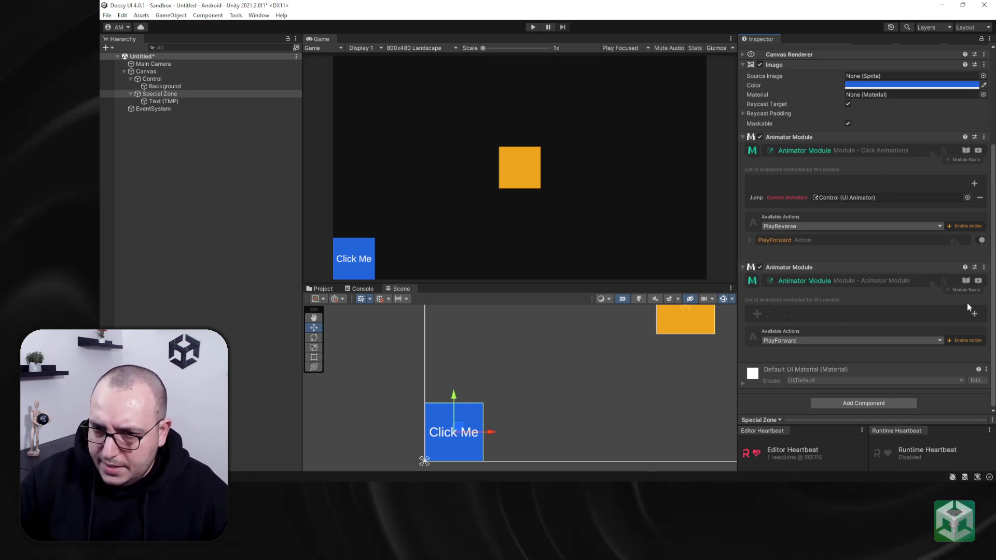
Name the Special Zone's second Animator Module "Poiner Enter & Exit".
click(966, 289)
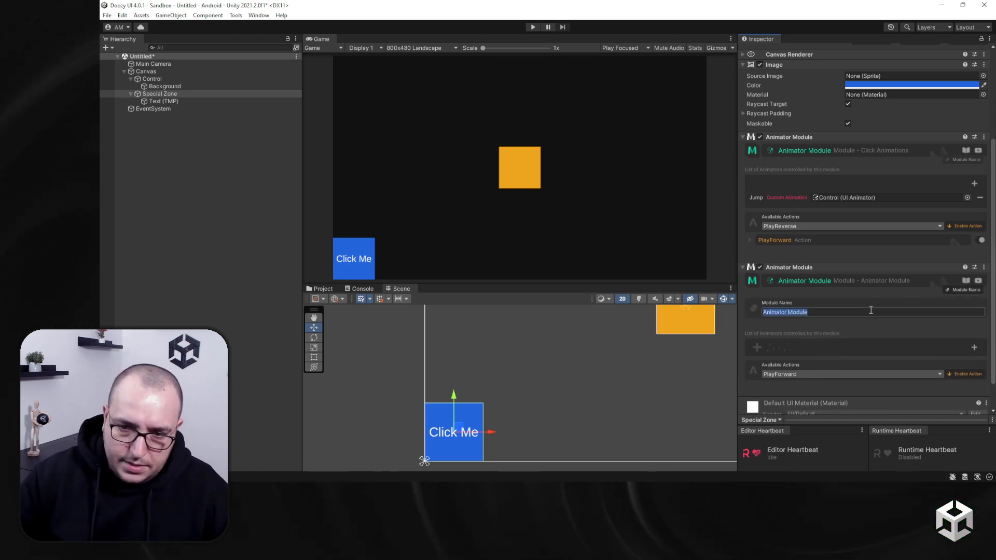
text(Poiner)
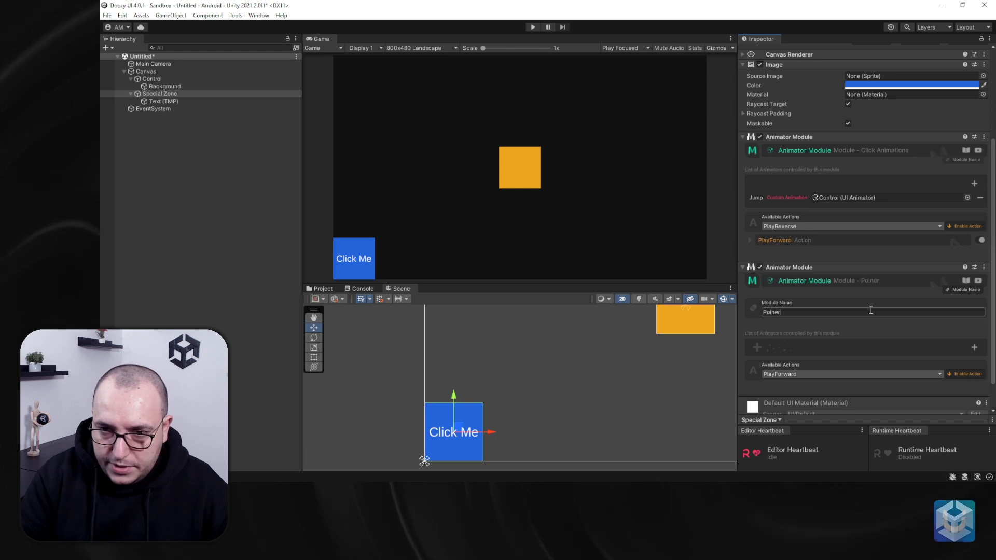
text( Enter )
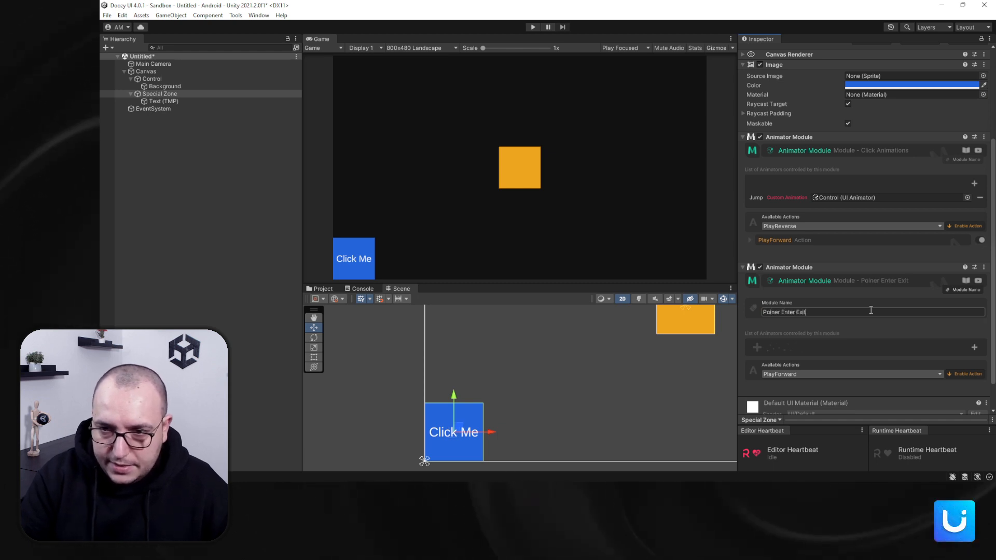
text(&)
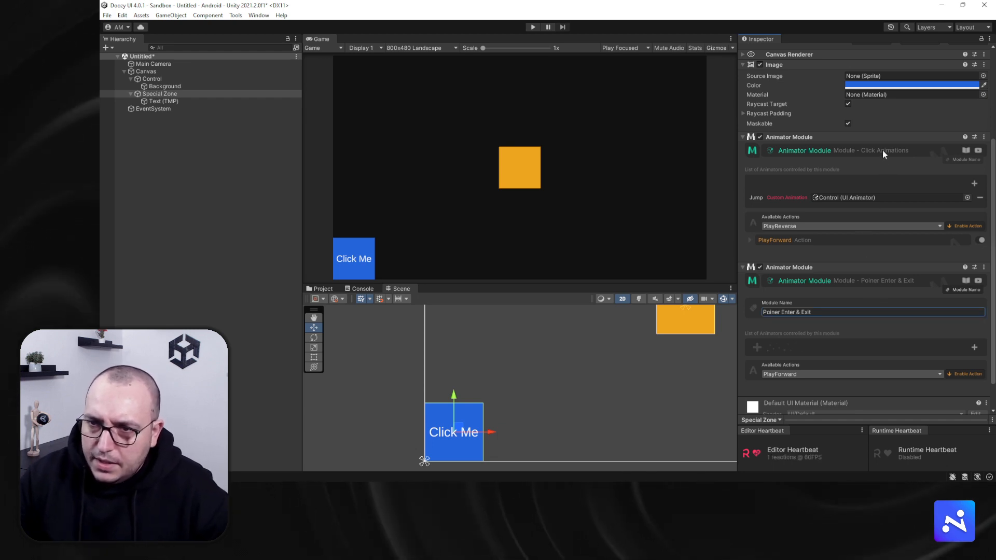
click(876, 171)
Add the Text (TMP) UI Animator to the second Animator Module and enable its PlayForward and PlayReverse actions.
scroll(801, 358, down, 2)
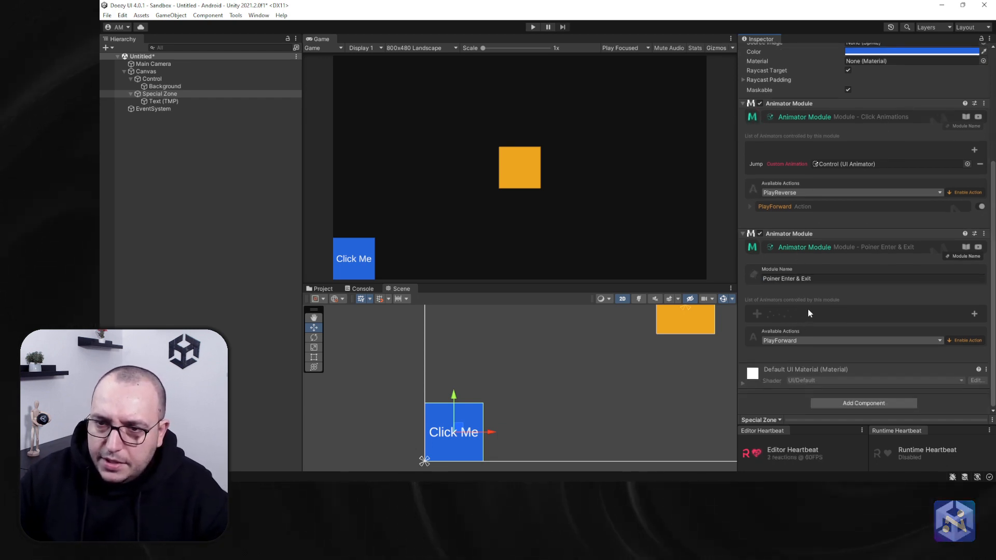
click(974, 314)
drag(159, 93, 788, 329)
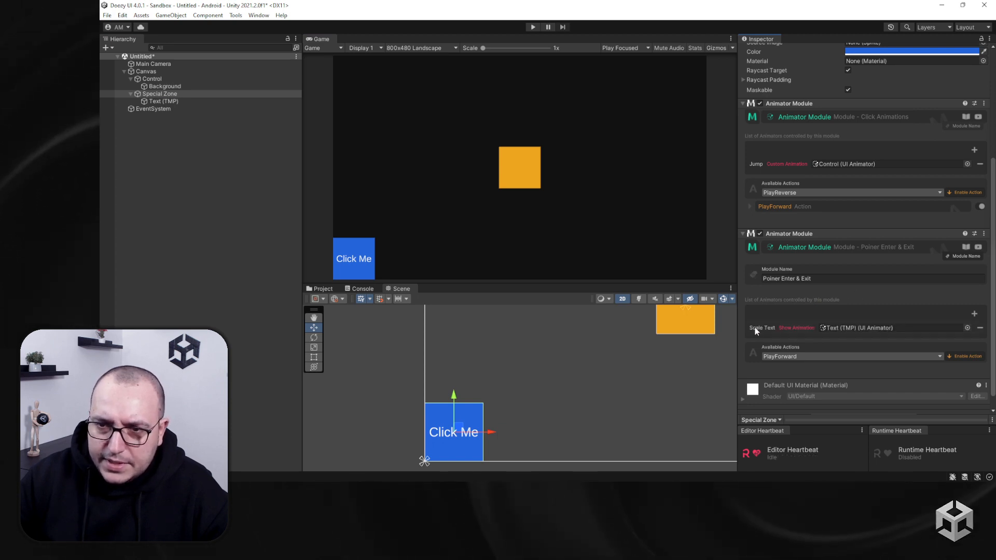
scroll(770, 387, down, 1)
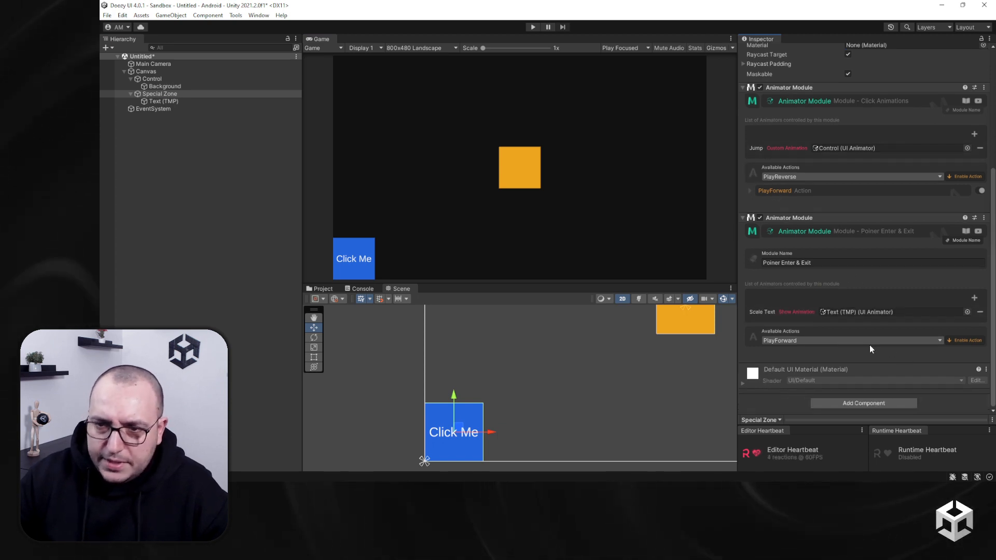
click(956, 339)
click(962, 341)
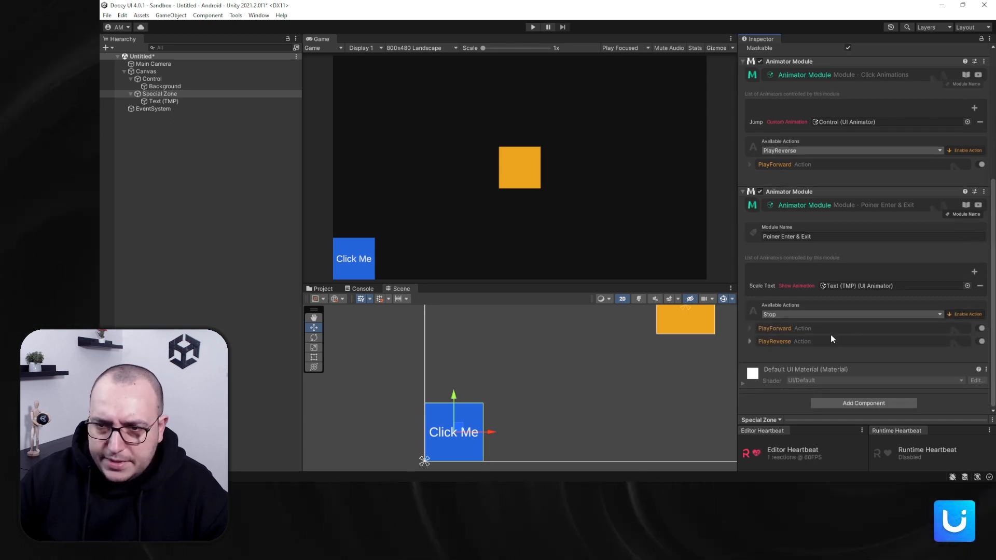
Give the second module's PlayForward action a Provider Id trigger set to Pointer Enter.
click(810, 329)
scroll(799, 342, down, 4)
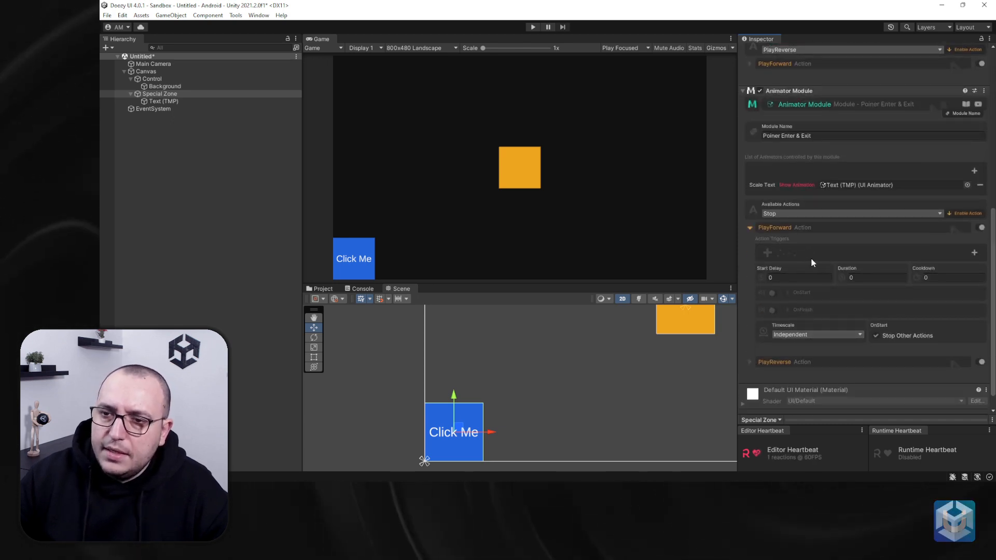
click(974, 254)
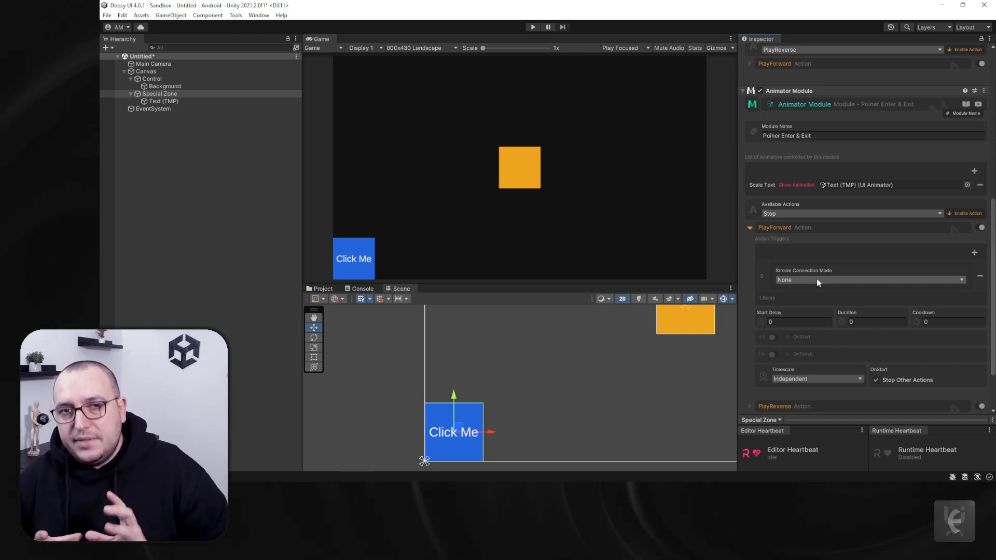
click(816, 279)
click(818, 298)
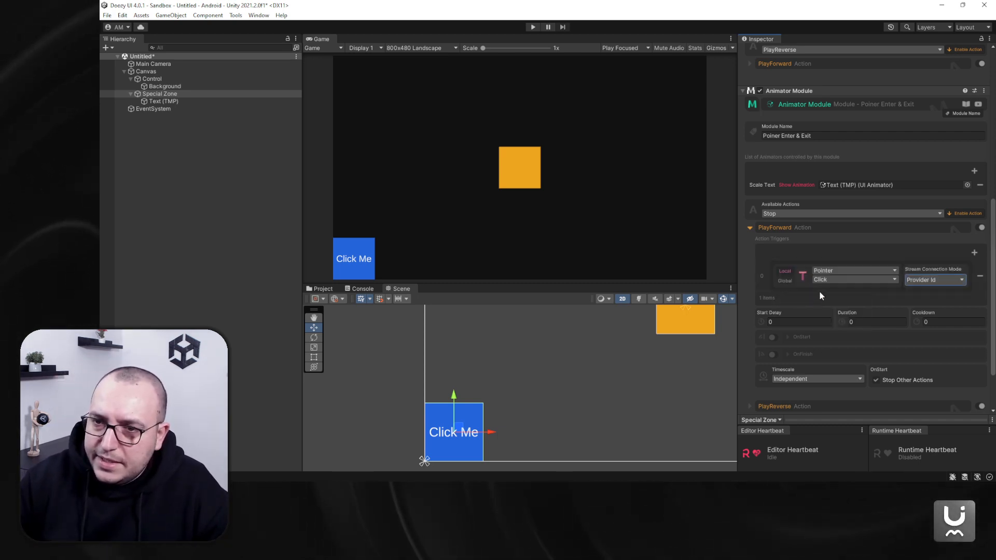
click(822, 281)
click(836, 321)
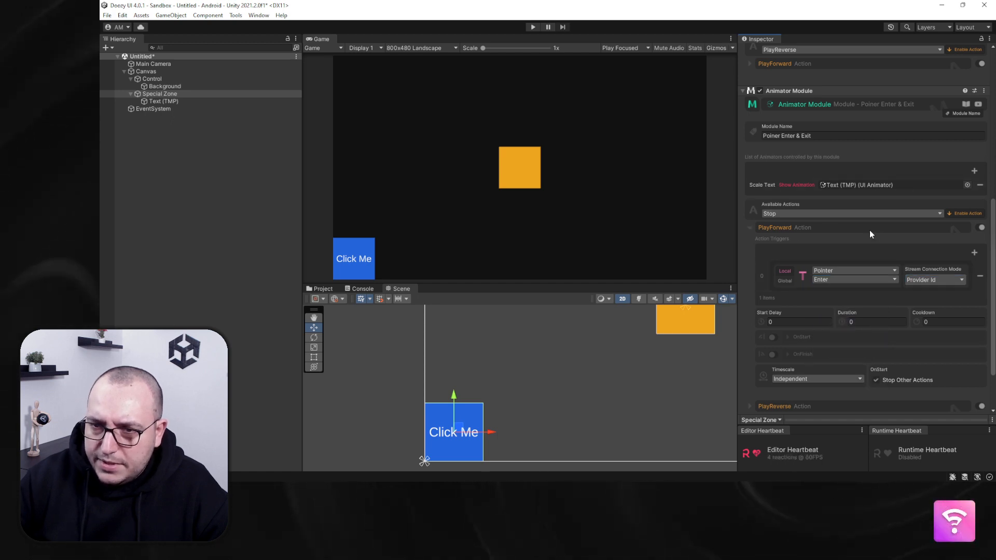
click(774, 227)
Give the second module's PlayReverse action a Provider Id trigger set to Pointer Enter.
click(793, 342)
scroll(823, 347, down, 3)
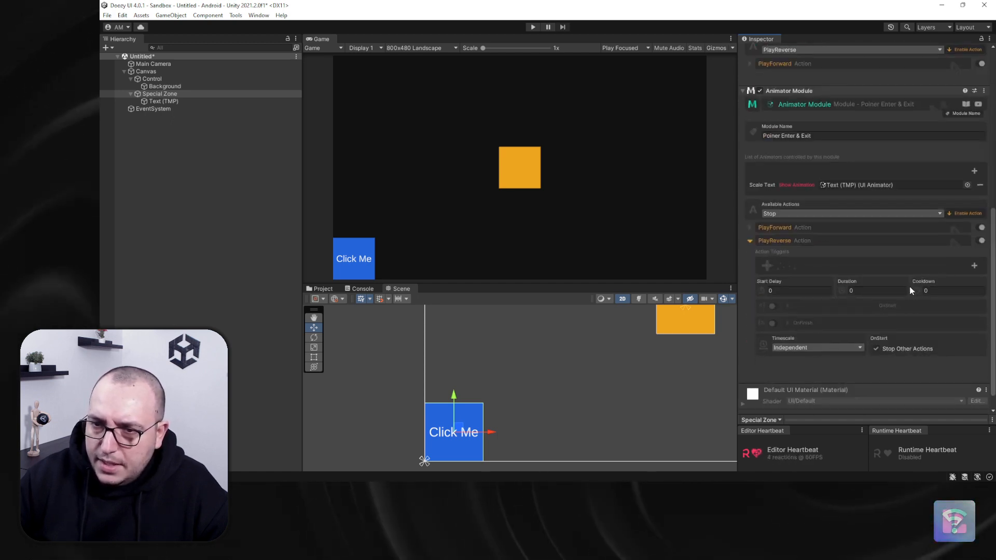
click(974, 266)
click(829, 293)
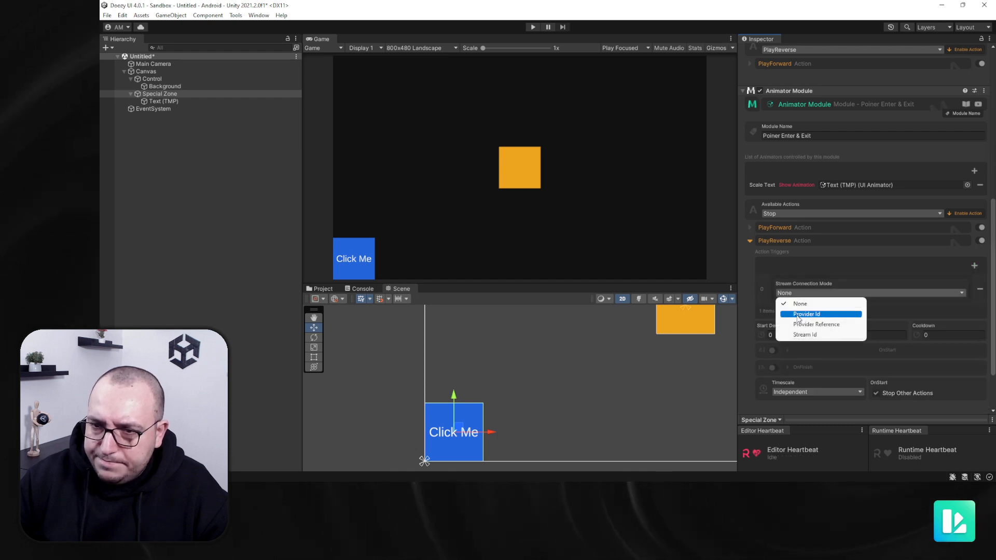
click(799, 314)
click(836, 293)
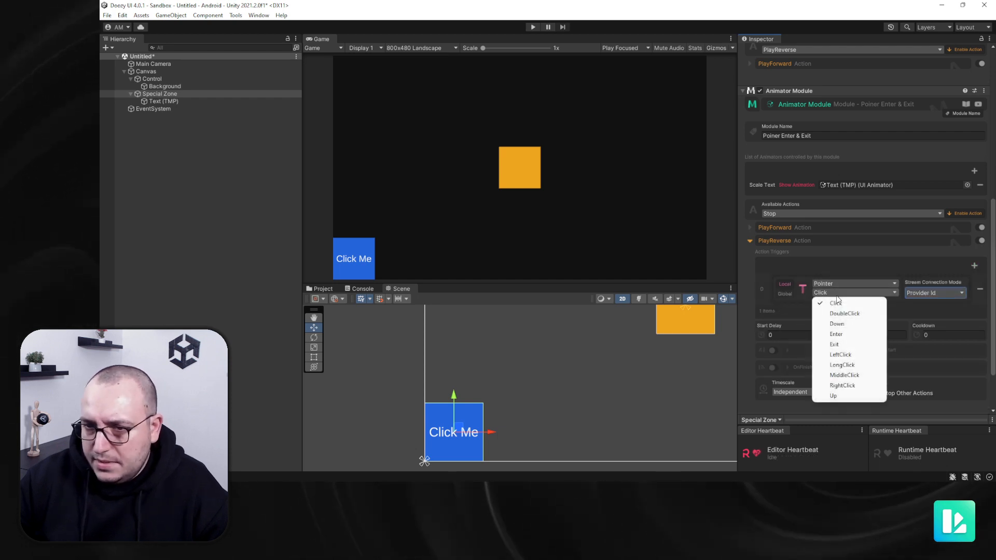
click(840, 335)
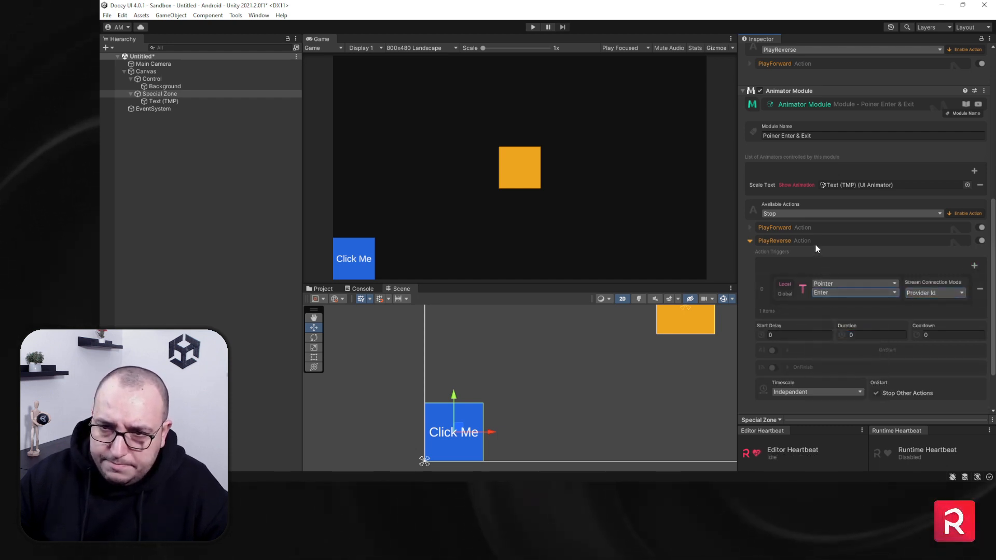
click(814, 242)
scroll(820, 294, up, 2)
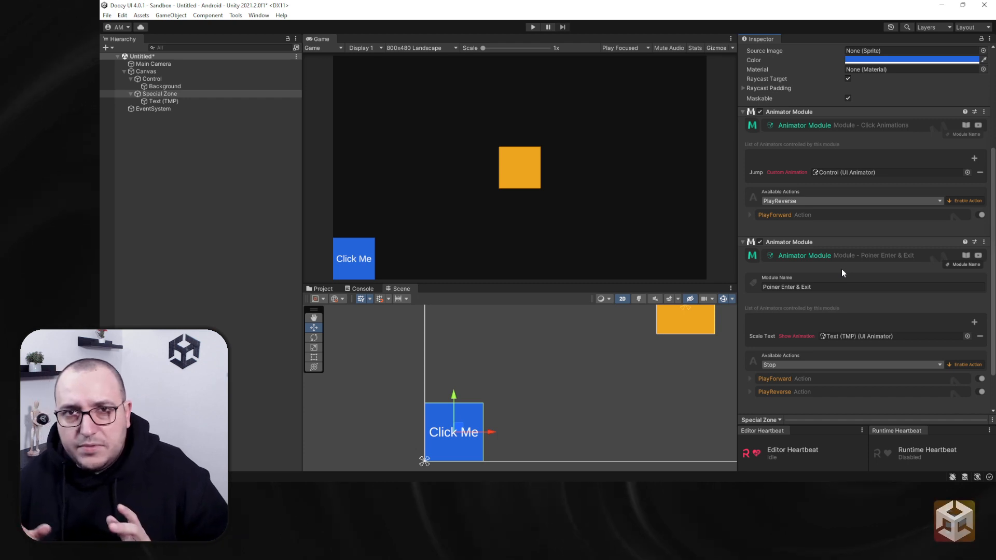
Test the blue zone's pointer response in play mode, check the PlayForward and PlayReverse triggers, and exit play mode.
click(533, 26)
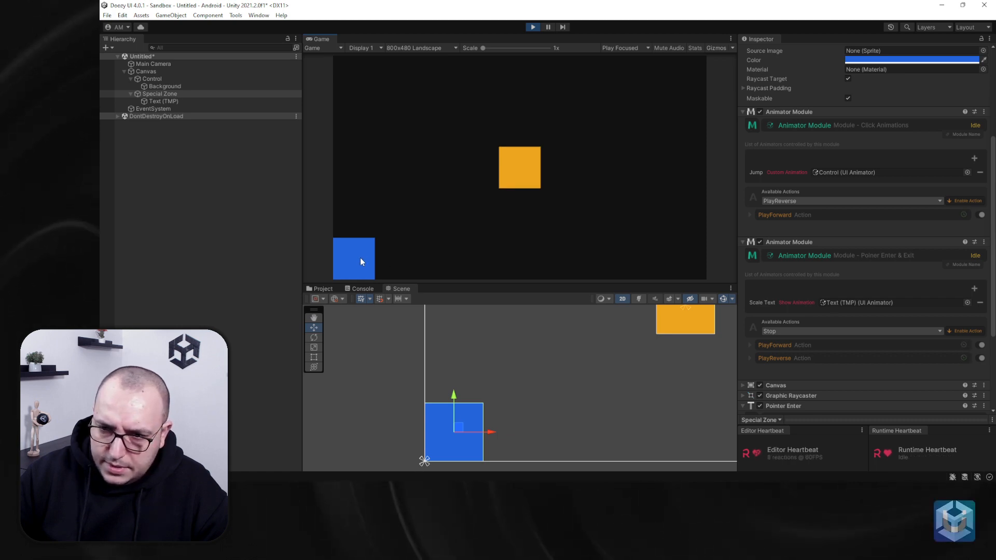
click(789, 359)
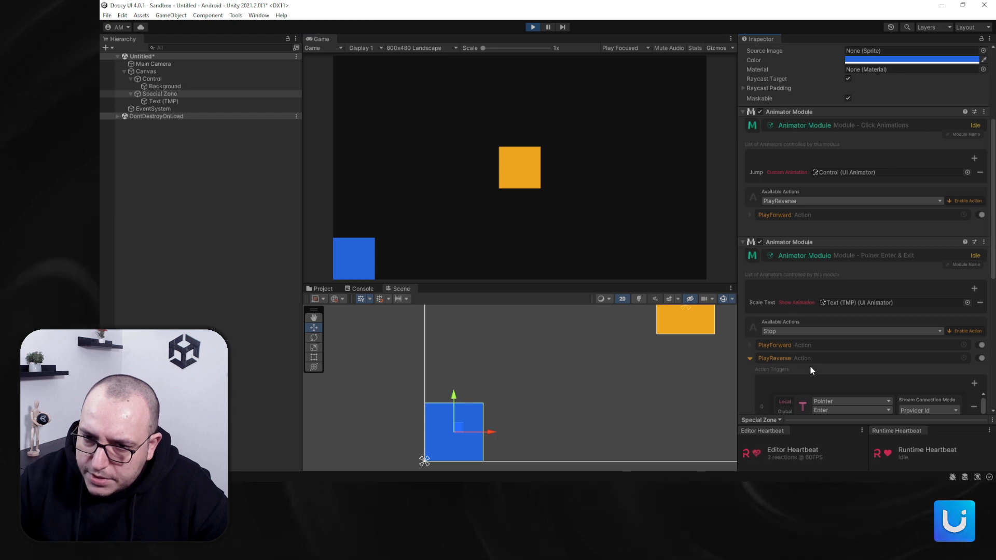
scroll(810, 366, down, 2)
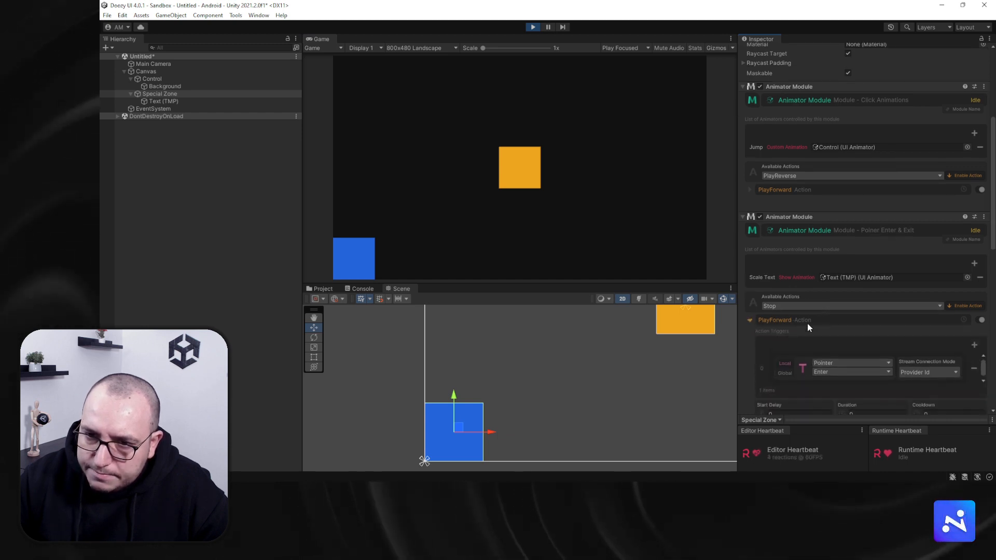
click(807, 324)
scroll(807, 325, down, 2)
click(804, 275)
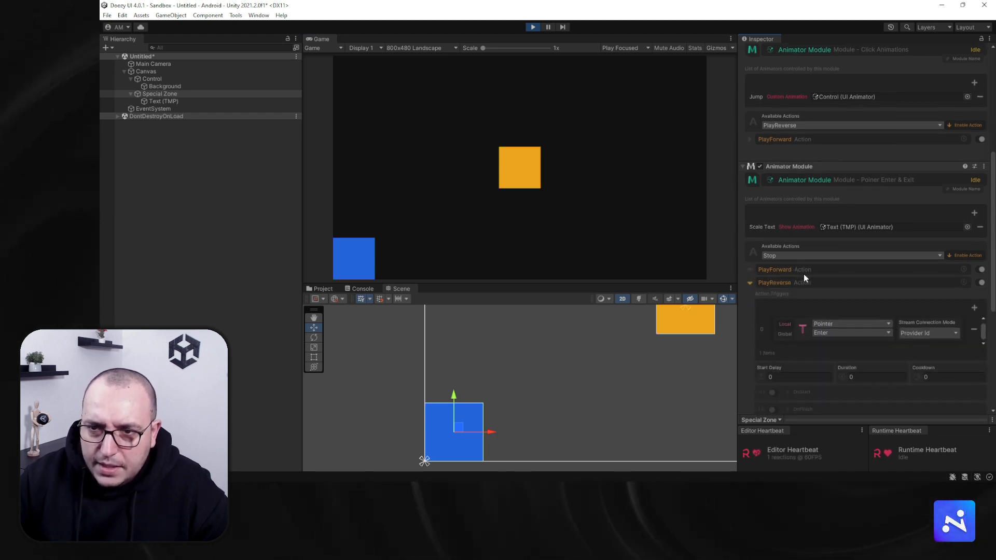
scroll(825, 306, down, 2)
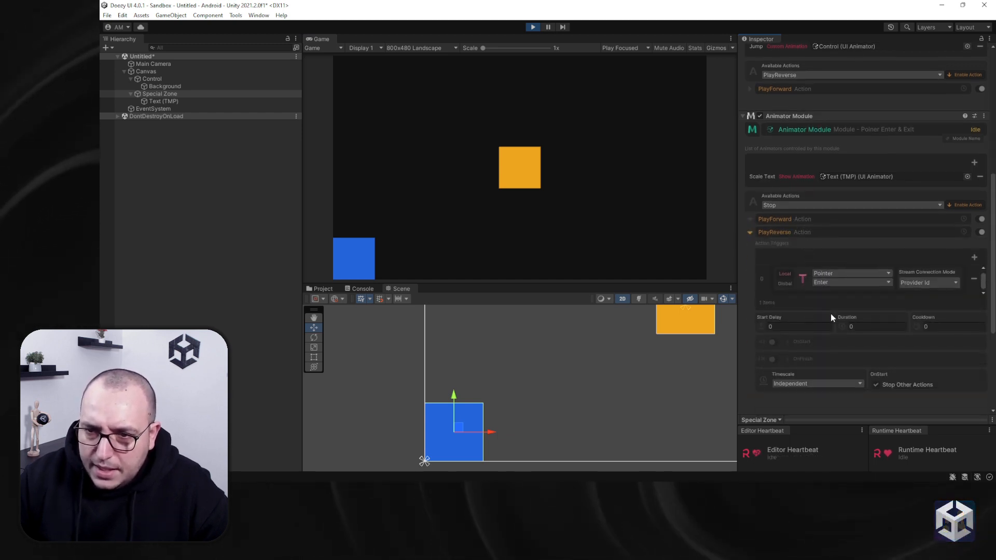
click(532, 27)
Change the PlayReverse action's pointer trigger to Exit.
scroll(818, 343, down, 2)
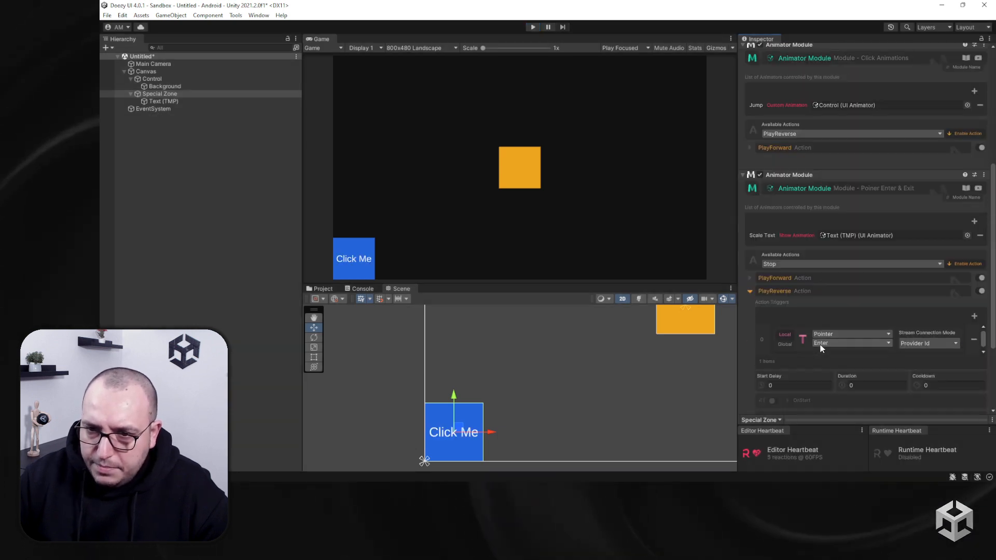
click(836, 341)
click(830, 392)
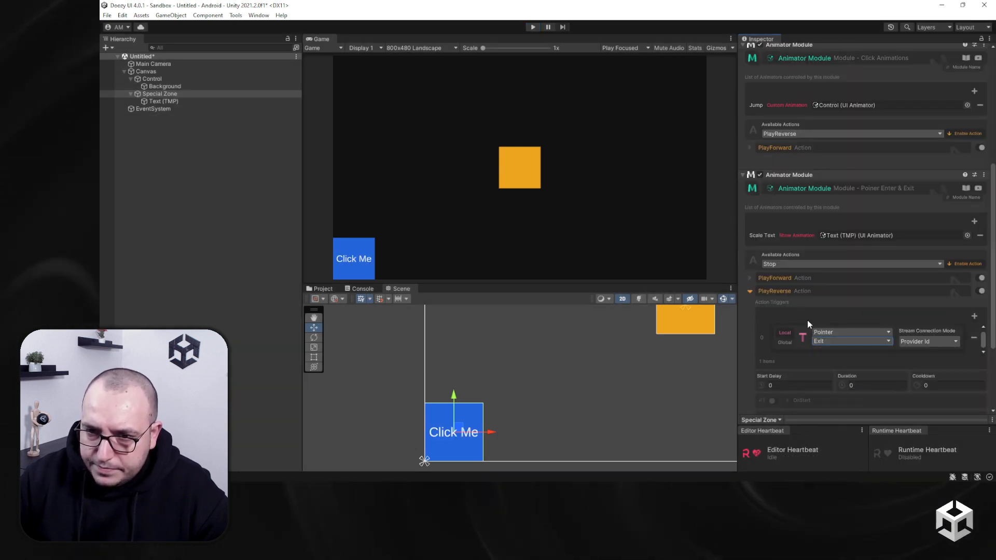
click(786, 294)
Test the text scaling on pointer enter and exit over the blue zone in play mode, and exit play mode.
click(531, 26)
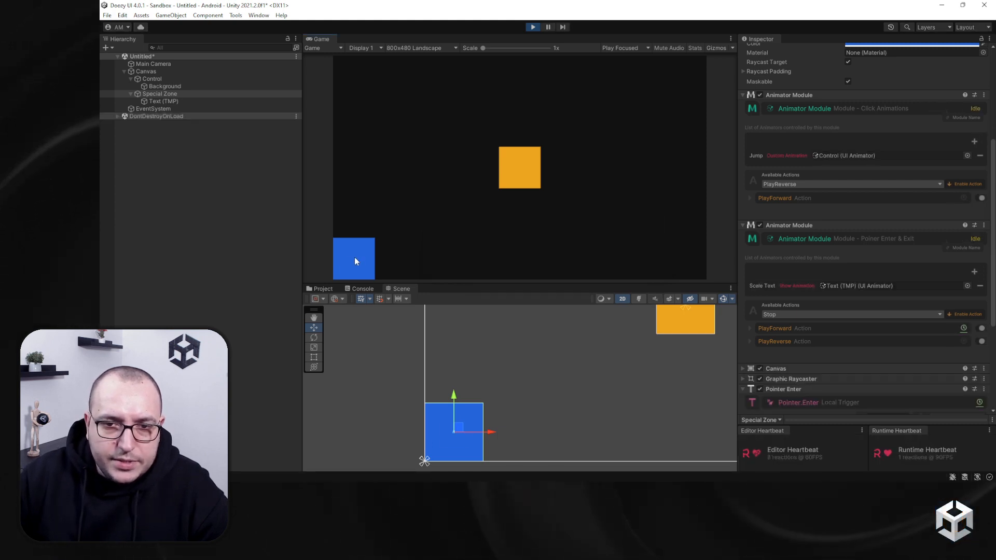
mouse_move(356, 266)
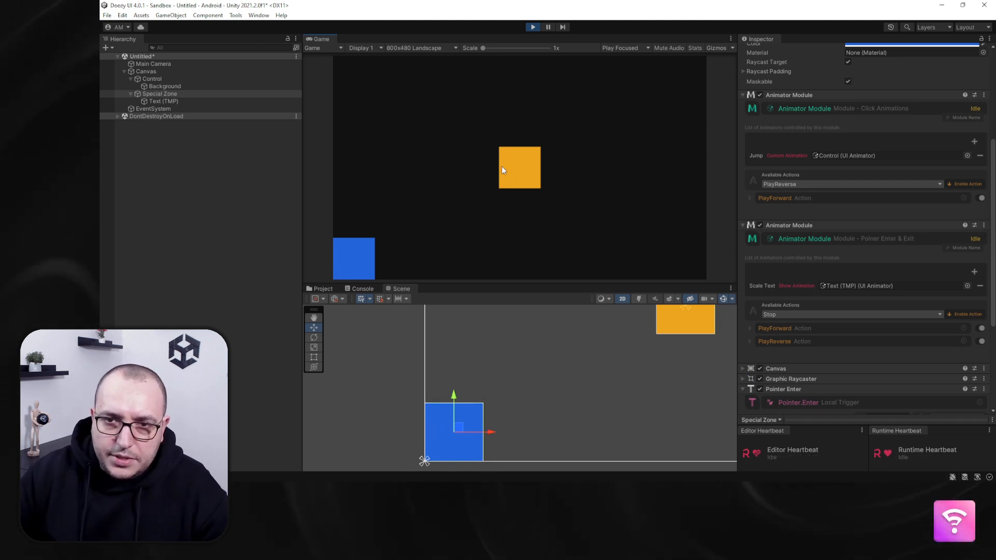
click(532, 27)
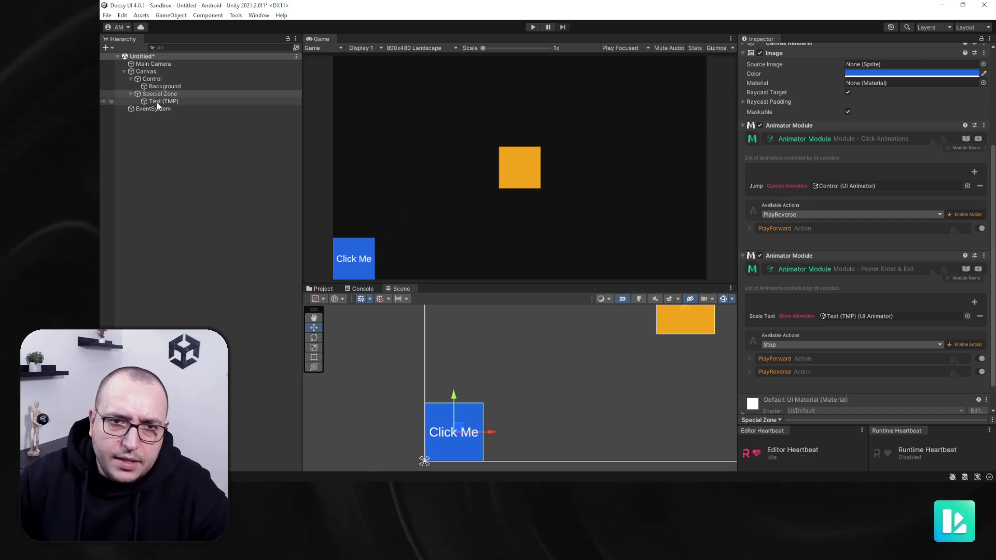
Add a Color Animator component to Control's Background object.
click(156, 87)
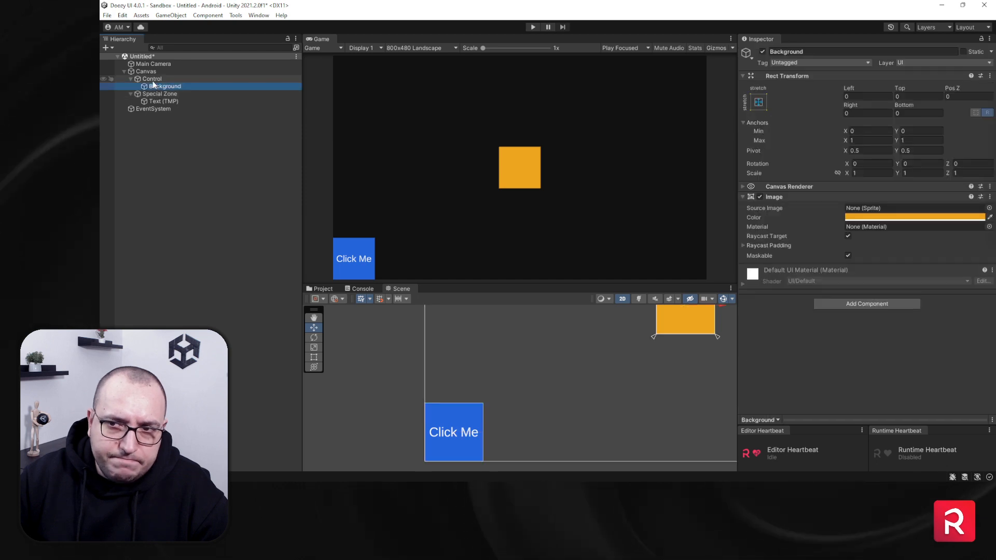
click(841, 304)
key(BackSpace)
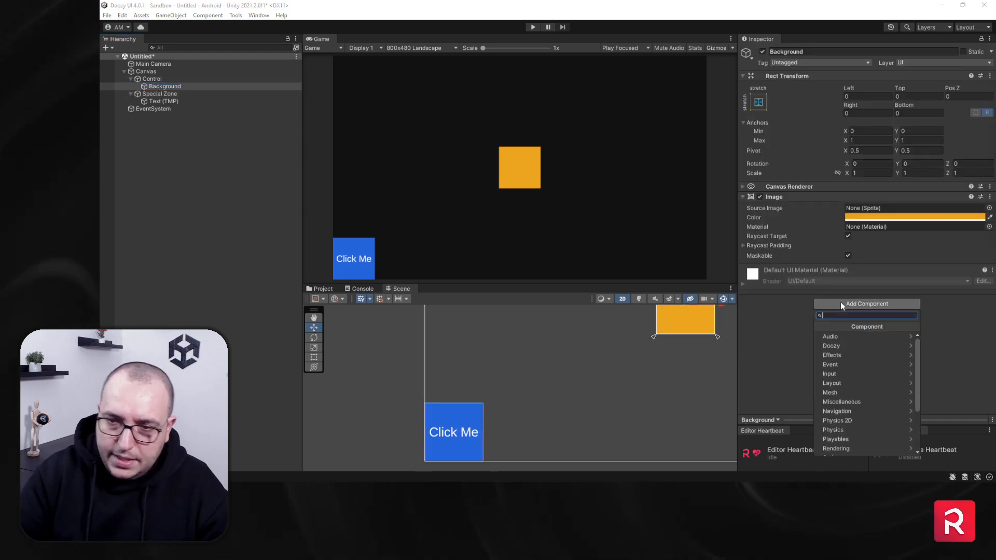
text(color)
key(Return)
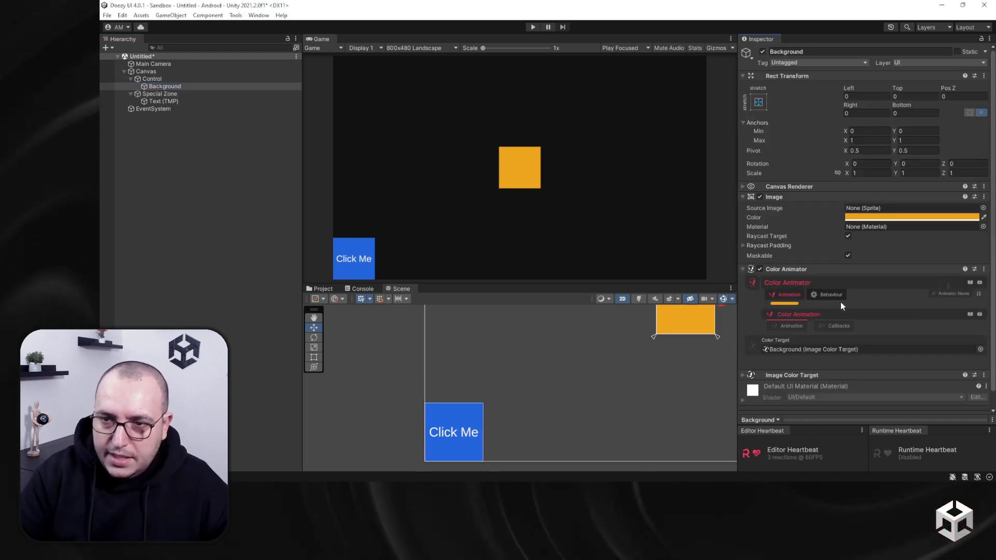
Expand the Color Animation settings on Background's Color Animator and set Color From to Start Value.
scroll(841, 302, down, 1)
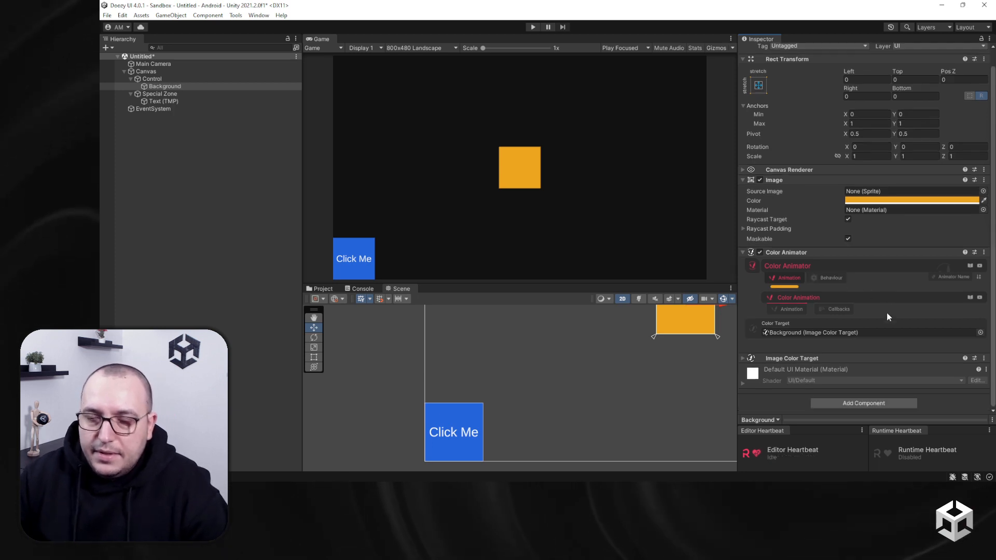
click(789, 310)
scroll(791, 322, down, 3)
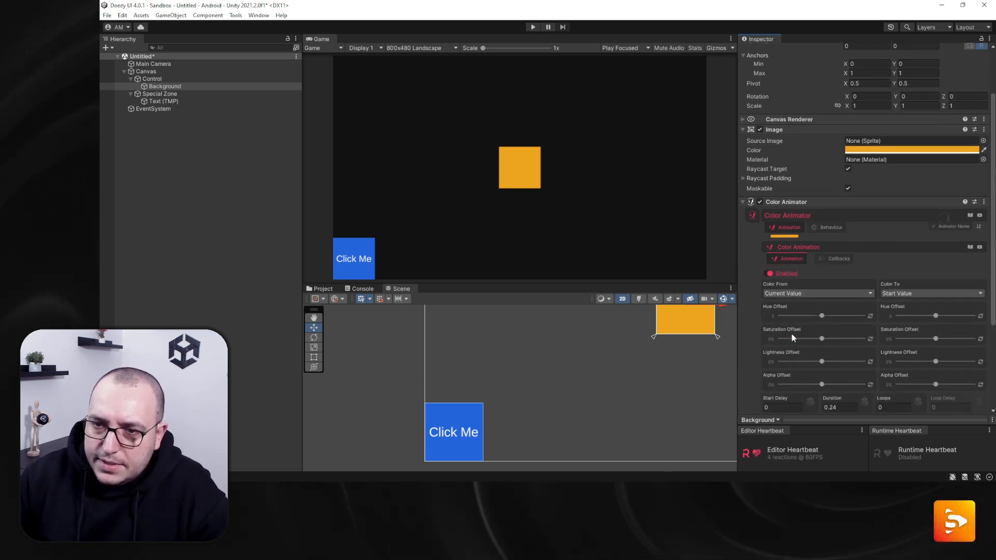
click(774, 295)
click(779, 303)
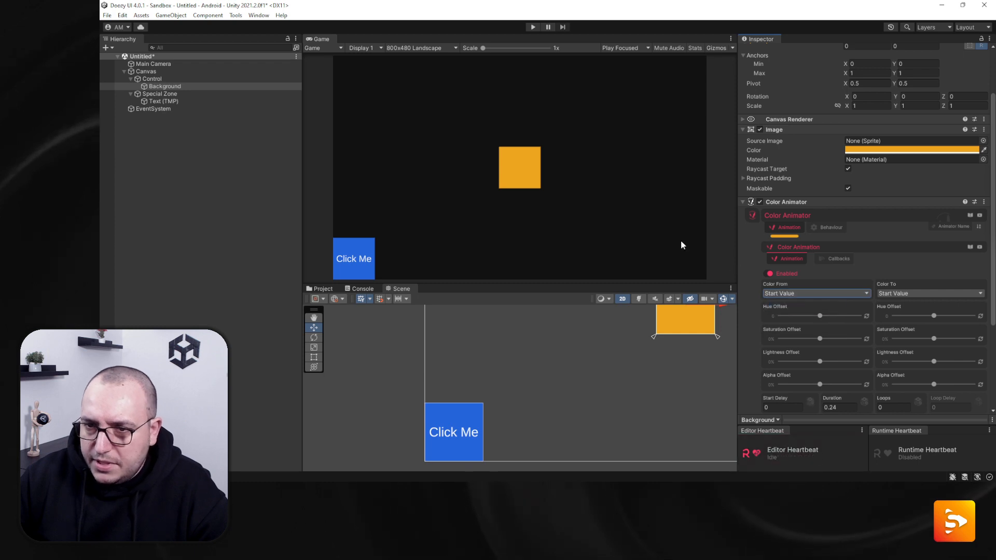
Set Color To to Custom Value and sample the Special Zone's blue as the custom color.
click(909, 293)
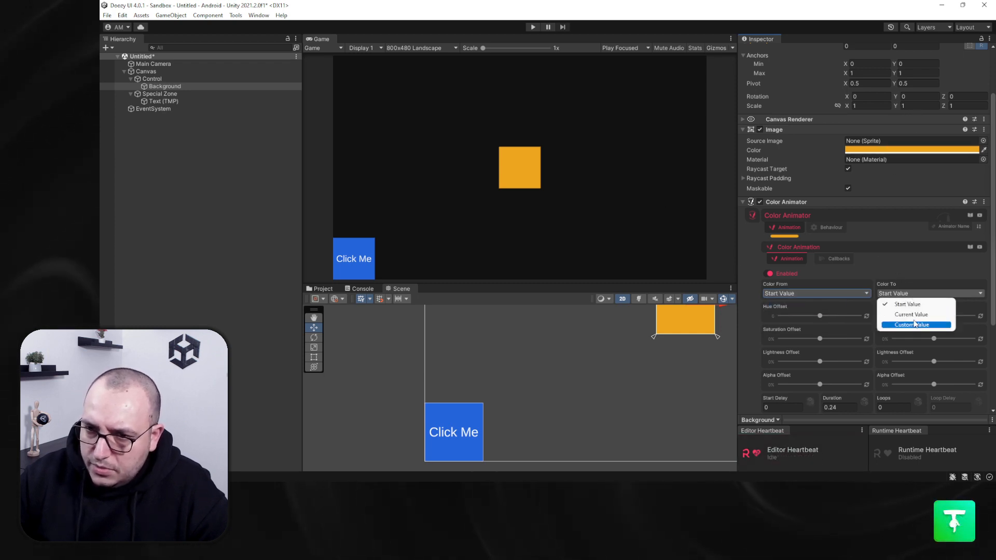
click(914, 324)
click(980, 386)
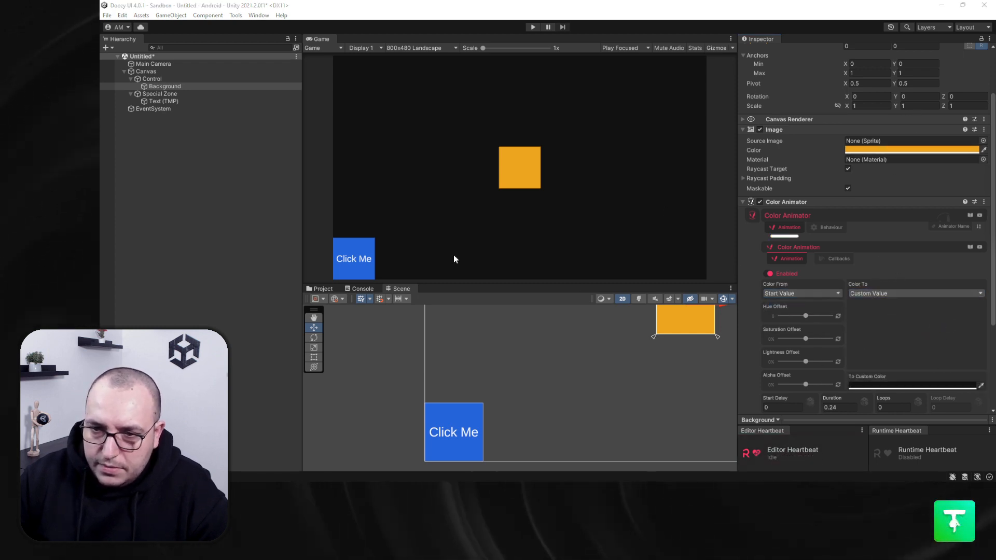
click(358, 249)
scroll(872, 290, down, 2)
scroll(875, 281, down, 2)
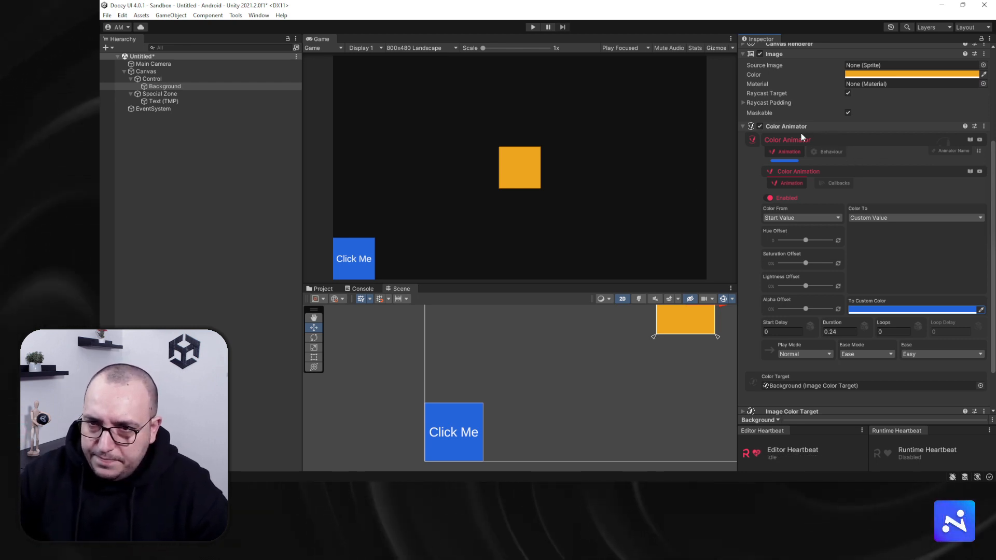
Check the Color Animator's Behaviour settings and bring up the Special Zone's Animator Modules.
click(822, 152)
scroll(822, 164, up, 3)
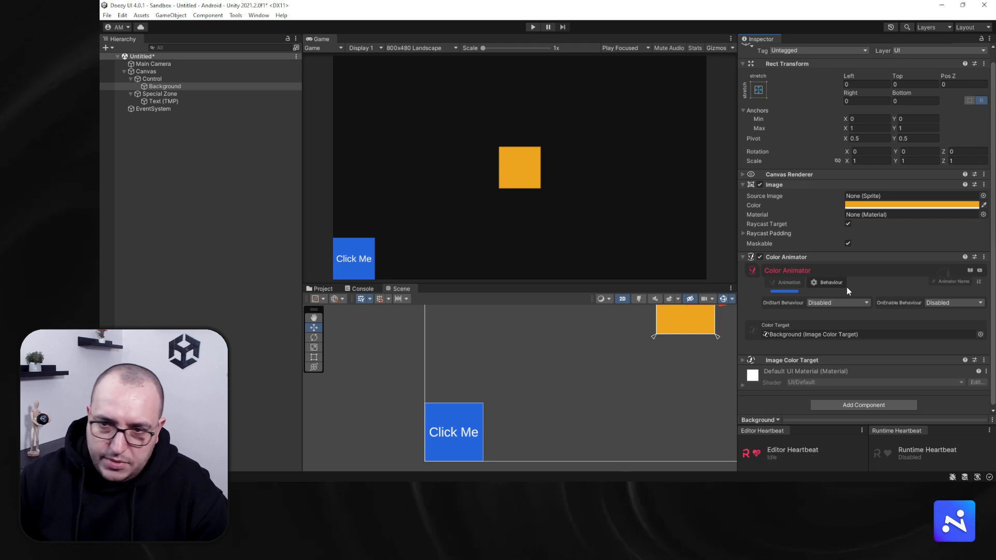
click(155, 96)
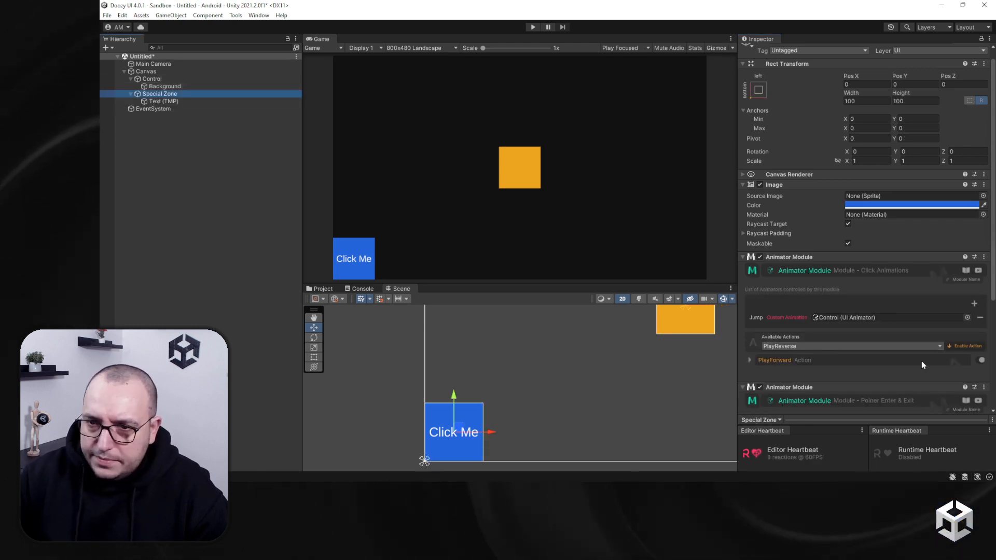
scroll(922, 360, down, 4)
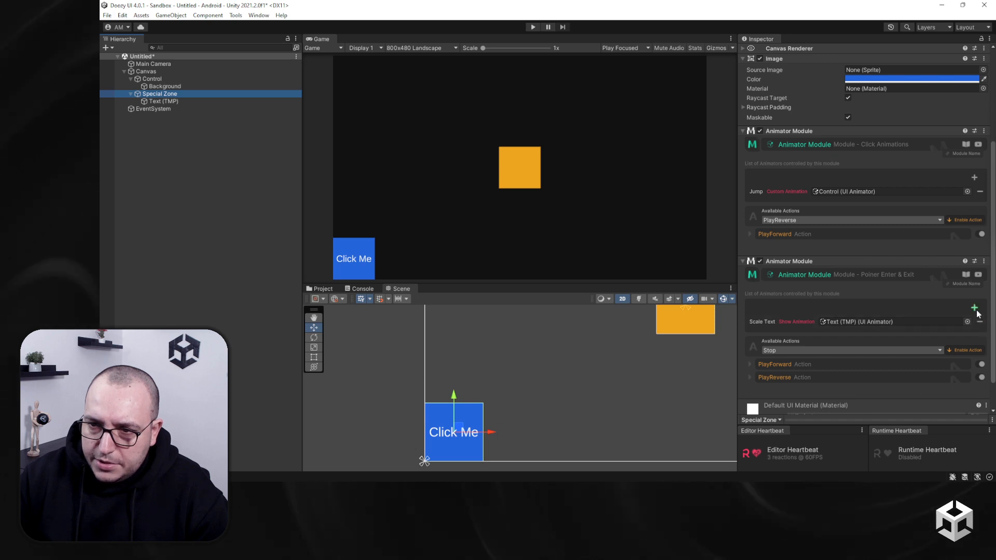
click(165, 94)
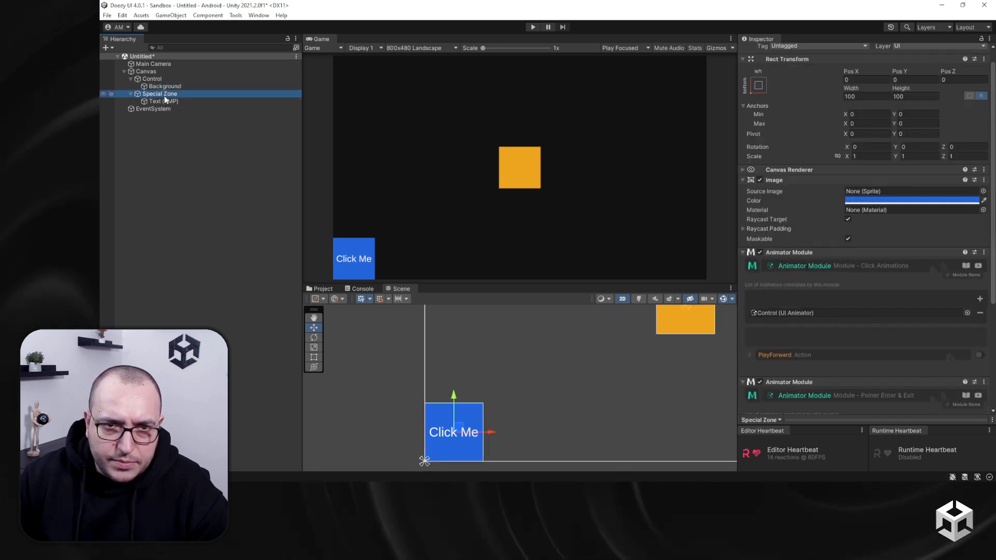
scroll(912, 304, down, 1)
scroll(912, 304, down, 1)
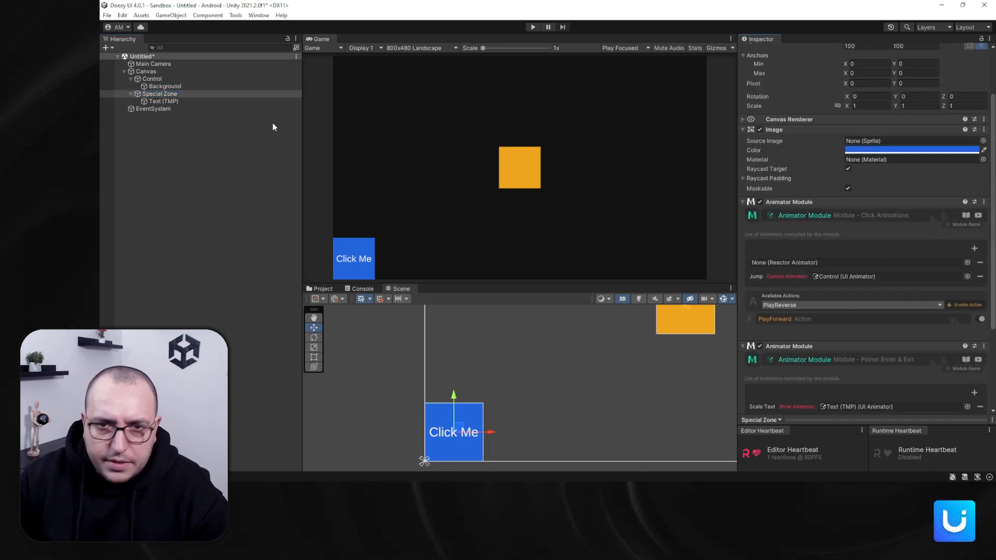
click(166, 87)
click(165, 94)
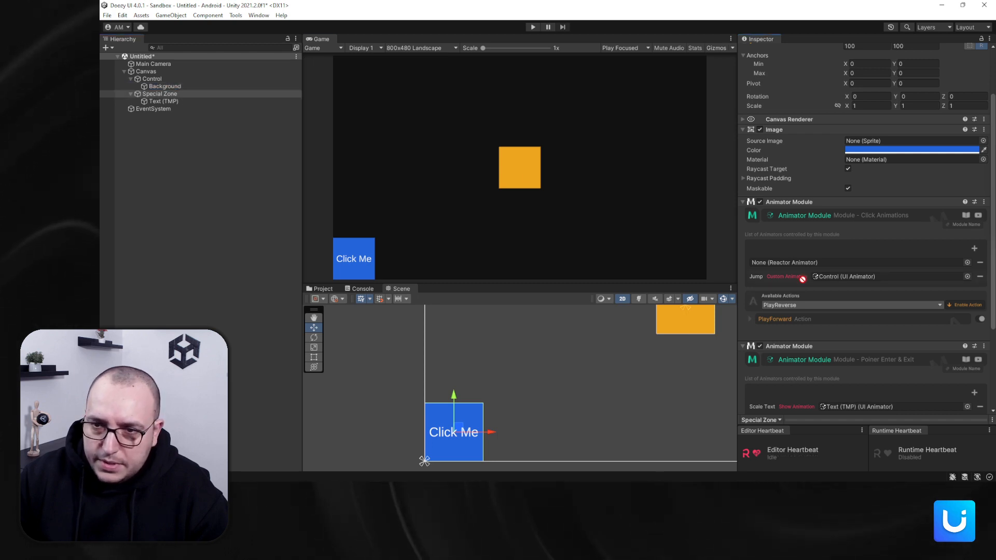
scroll(830, 343, down, 4)
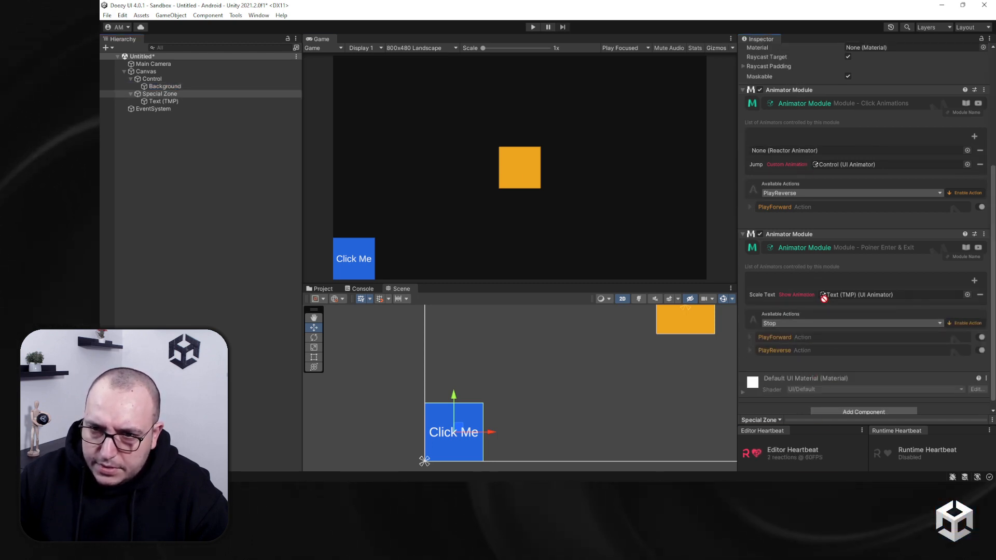
click(978, 151)
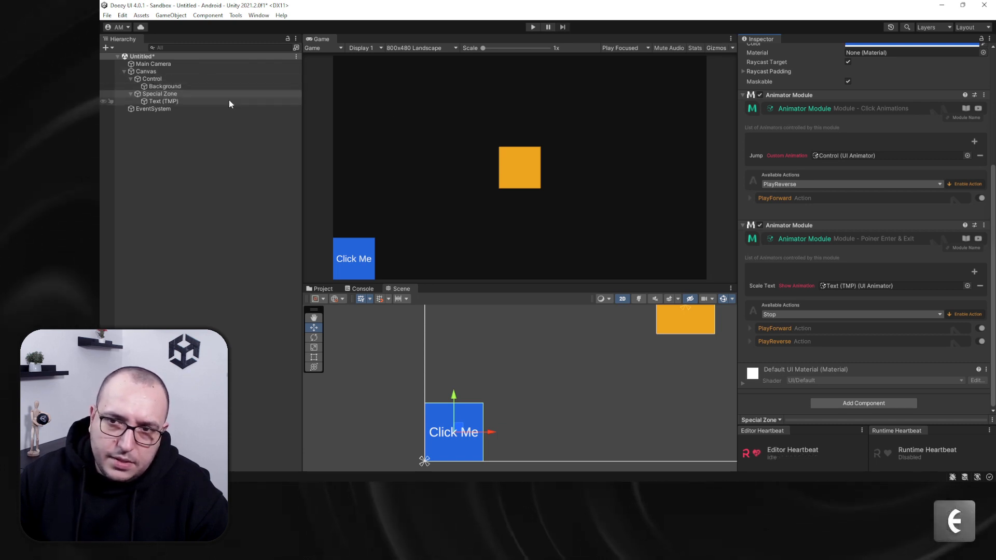
Add Background's Color Animator to the Pointer Enter & Exit module, test the pointer response in play mode, and exit play mode.
click(974, 272)
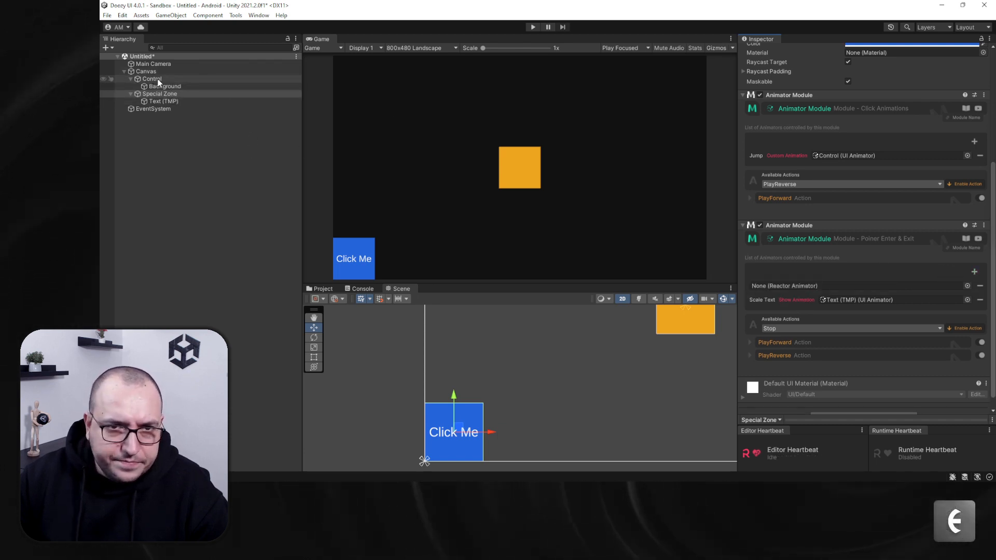
drag(161, 86, 830, 286)
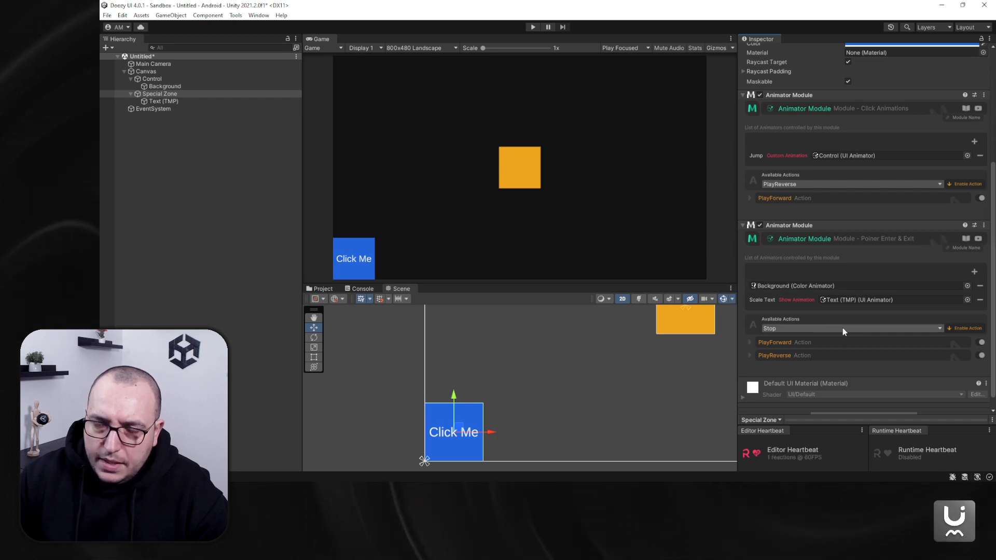
click(533, 27)
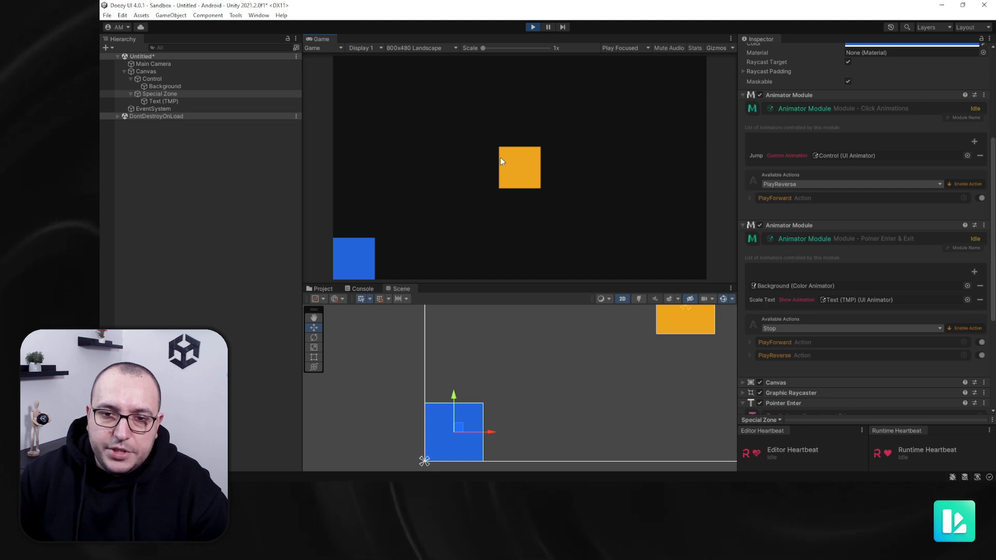
mouse_move(366, 262)
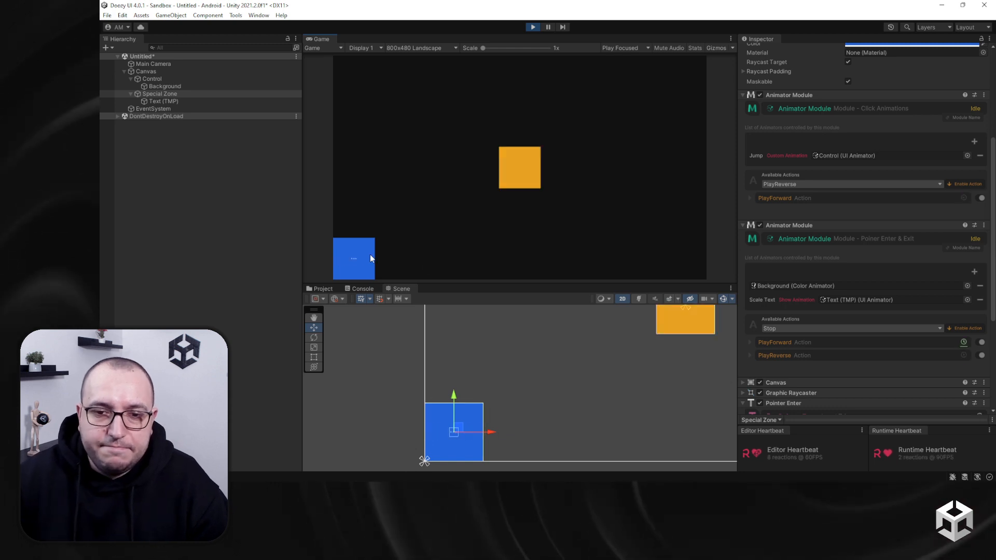
click(534, 27)
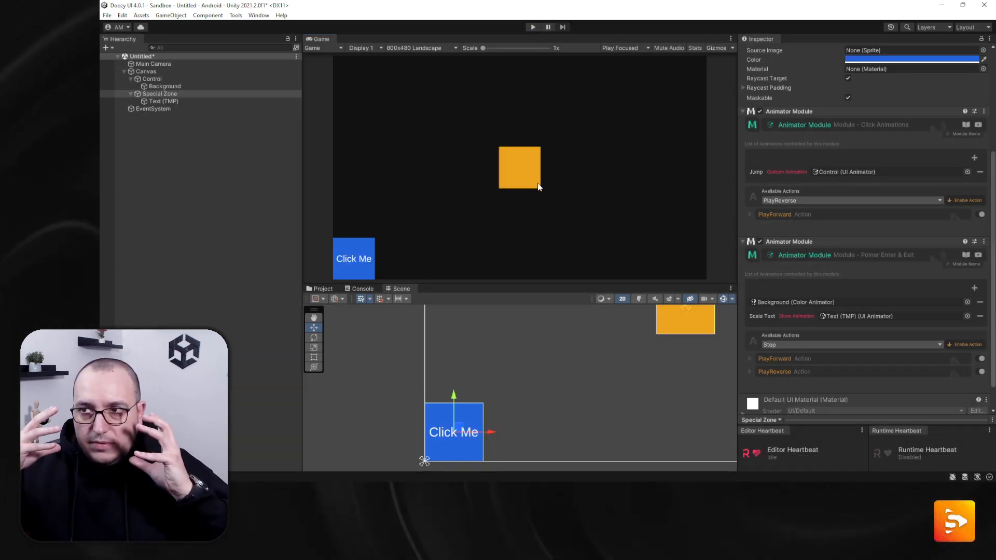
Delete the Special Zone and Control objects, and frame the Canvas in the scene.
click(162, 94)
key(Delete)
click(149, 79)
key(Delete)
click(147, 73)
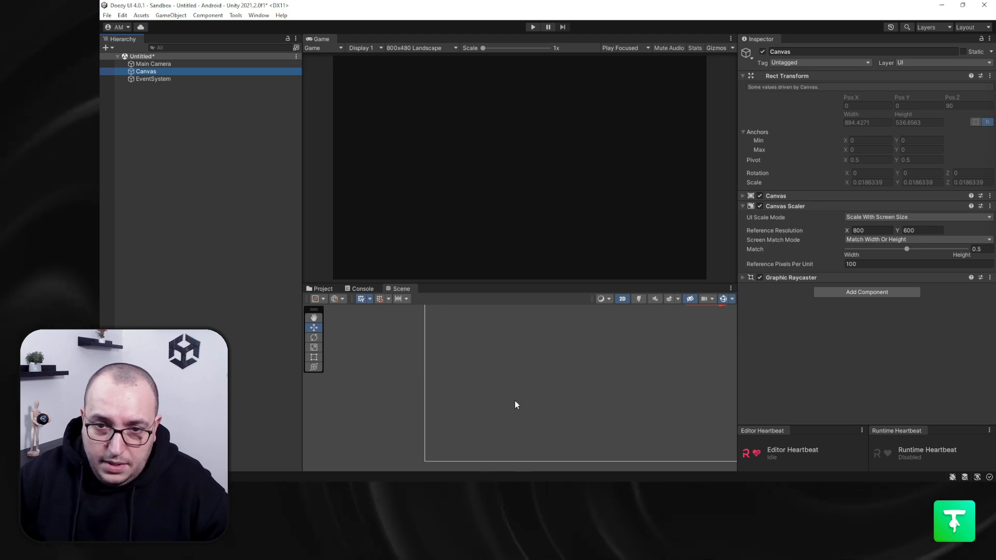
key(f)
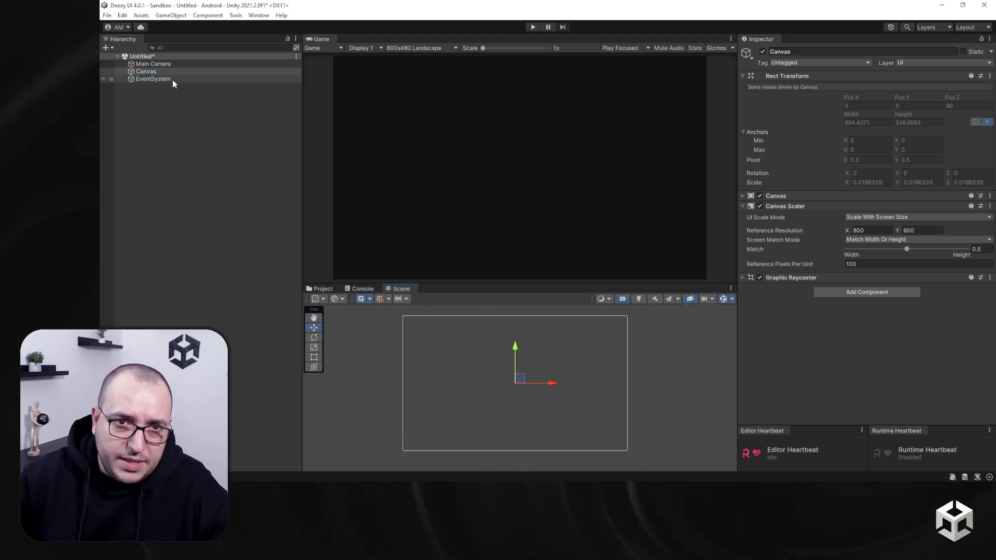
Create an empty child object under Canvas and name it Container.
right_click(162, 69)
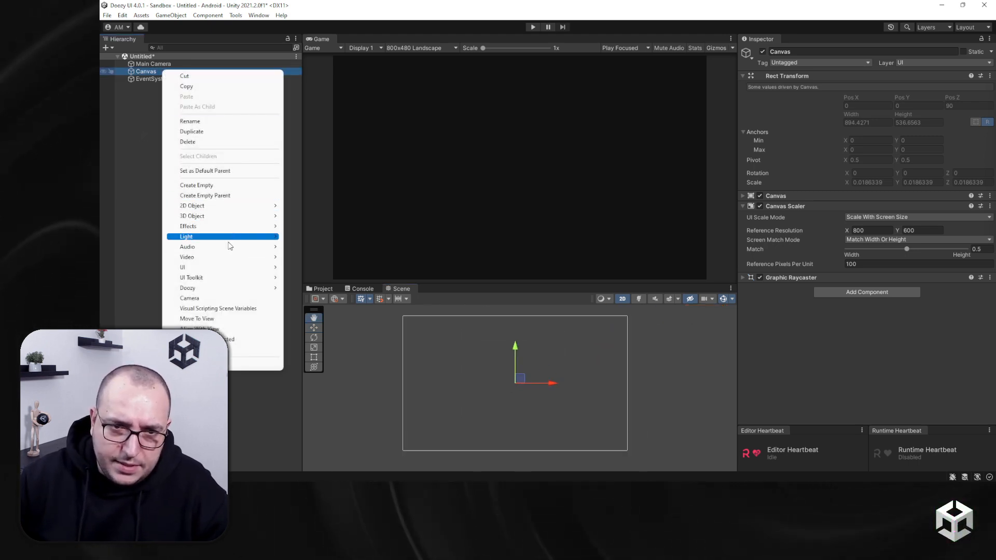
mouse_move(260, 267)
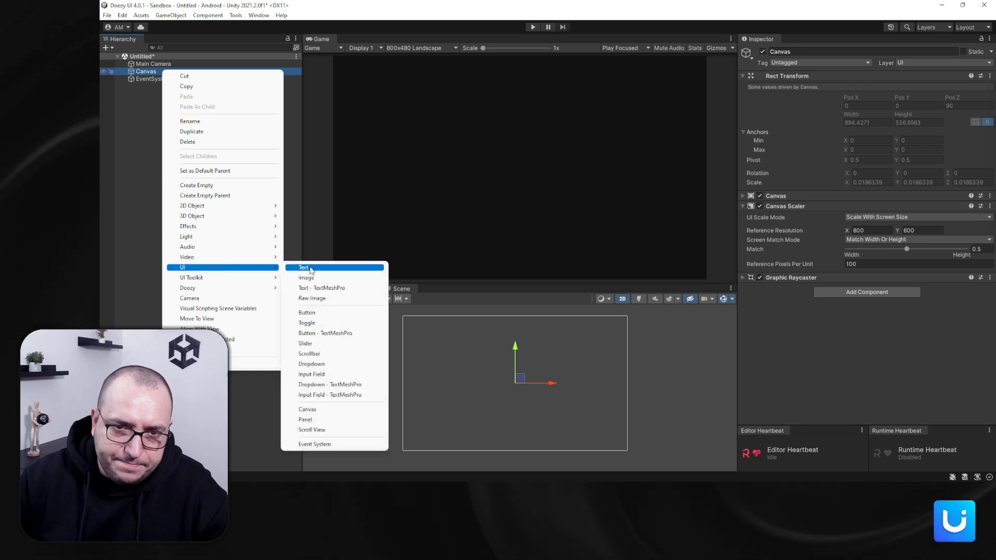
click(196, 185)
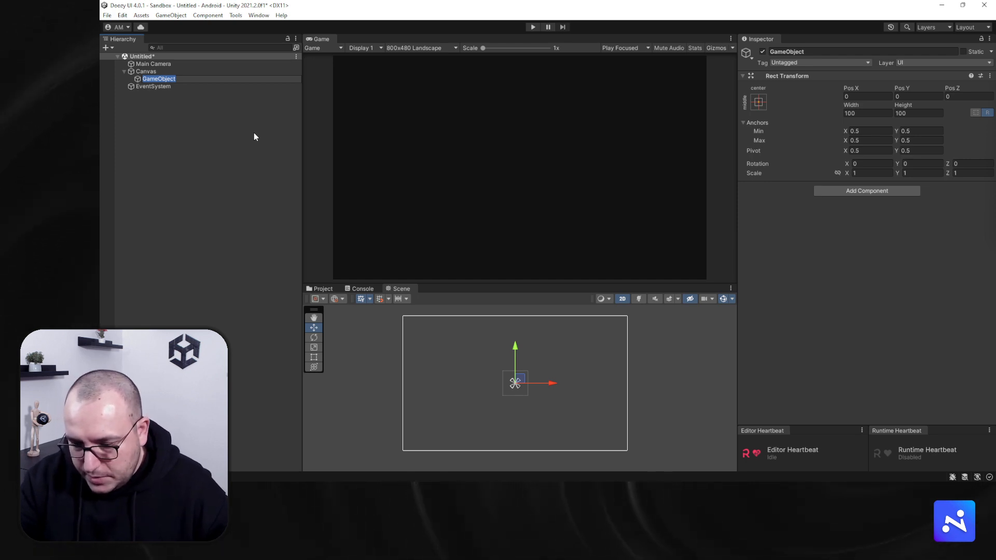
text(Co)
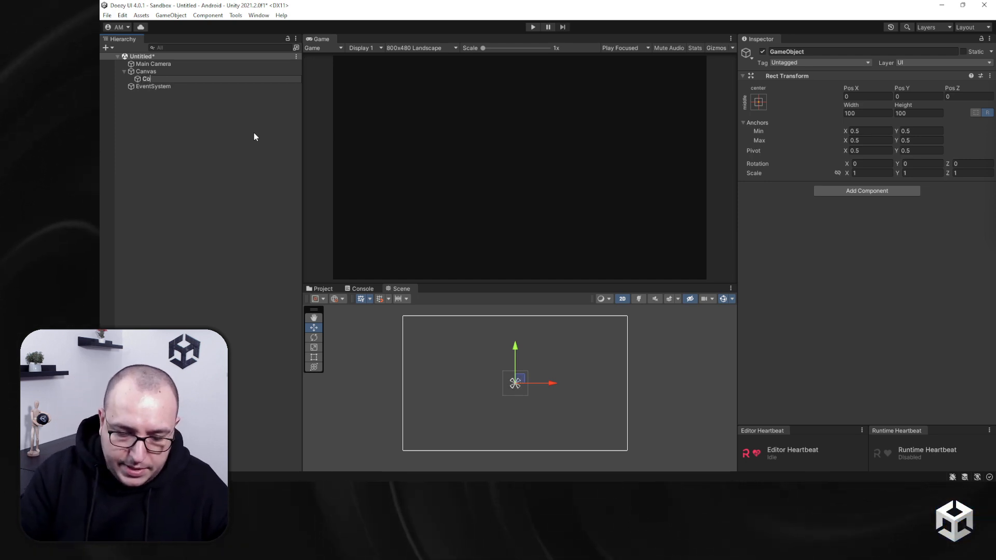
text(ntainer)
key(Return)
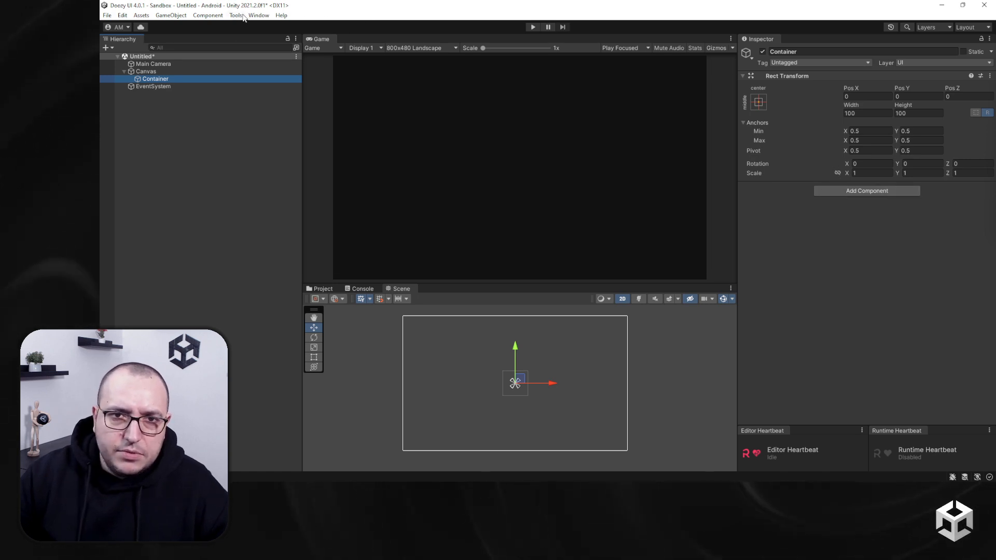
Insert a Radial layout from the UI Menu into Container and select it in the expanded hierarchy.
mouse_move(255, 26)
click(319, 26)
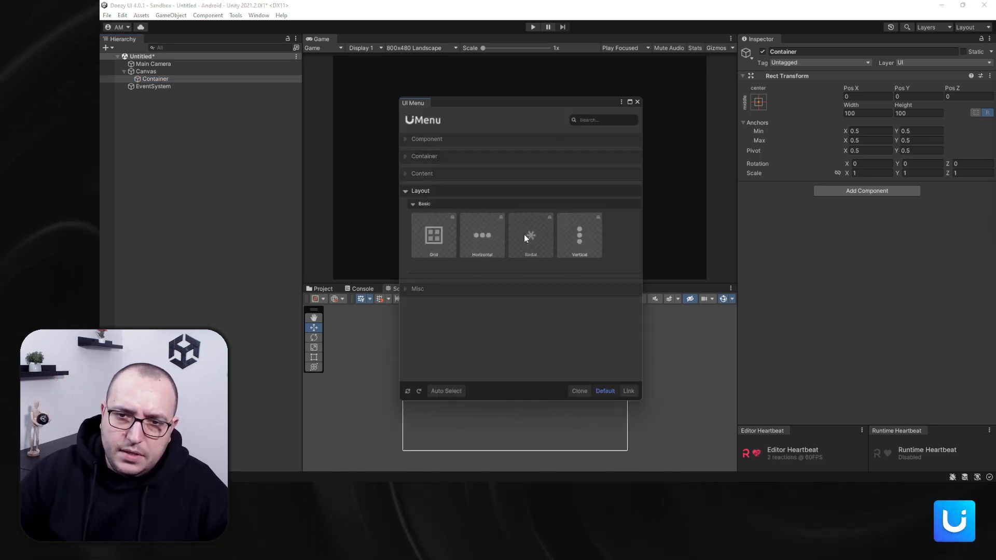
click(524, 235)
click(637, 102)
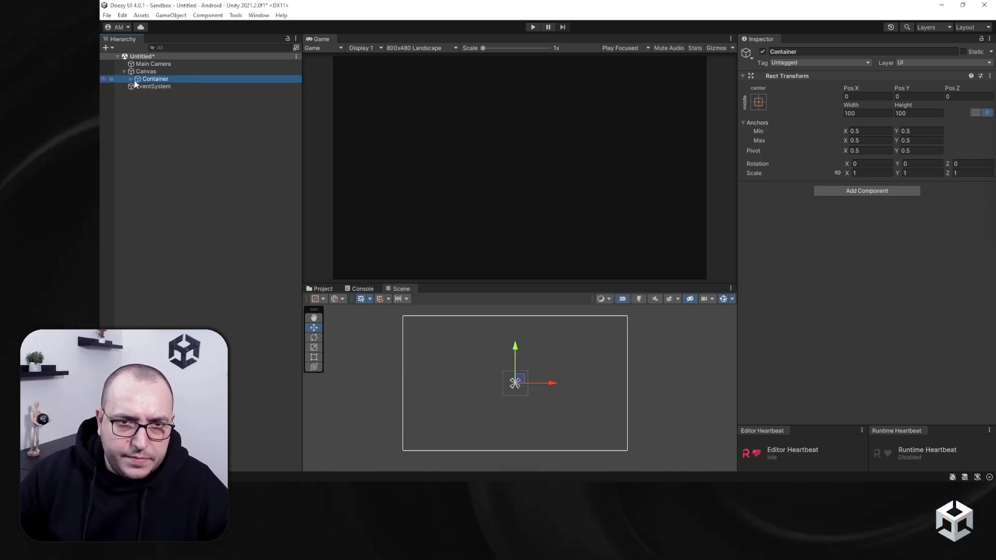
click(130, 79)
click(151, 86)
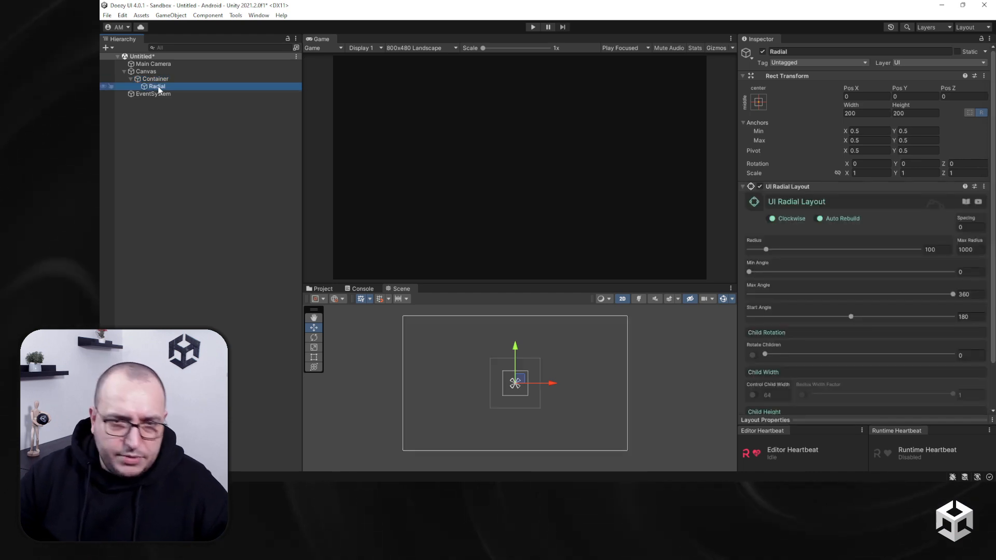
Add a UI Animator component to Container.
click(151, 79)
click(823, 193)
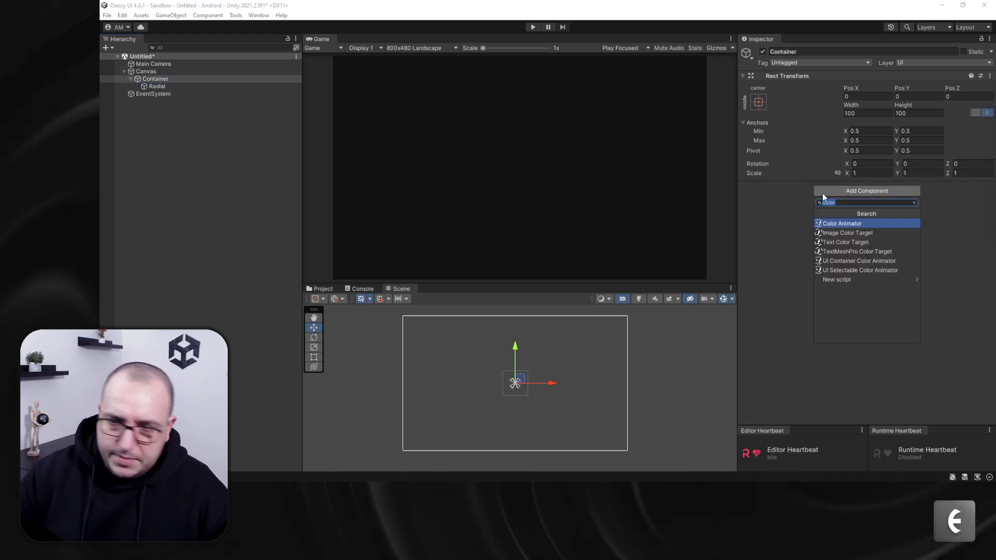
text(uia)
key(Return)
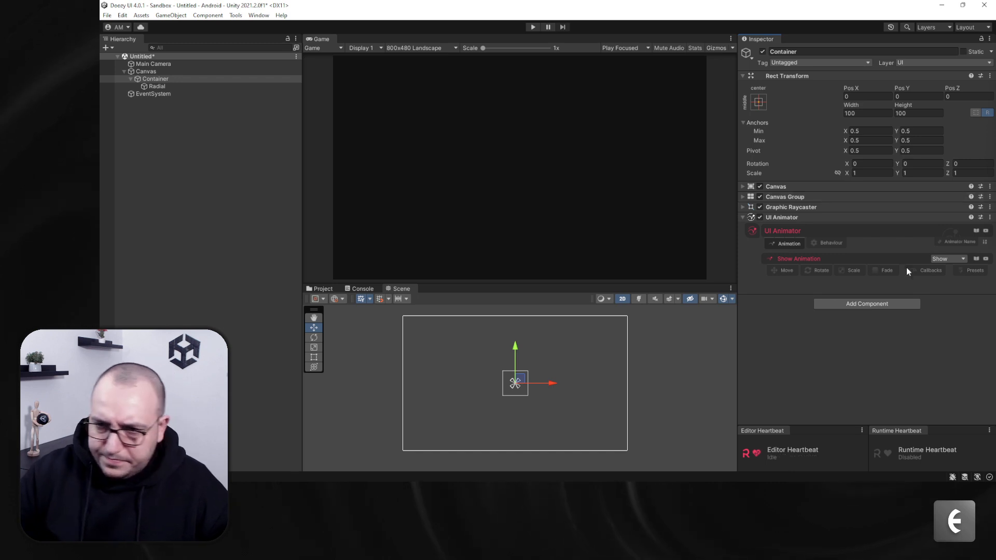
Set Container's animation type to Custom, enable its Rotate animation, and set the To Offset Z to 360.
click(952, 259)
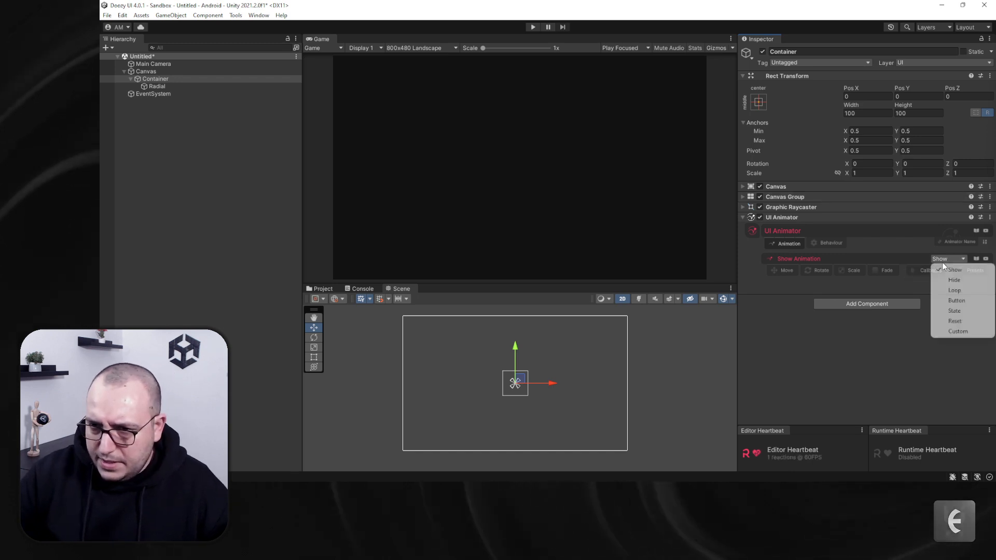
click(962, 332)
click(818, 270)
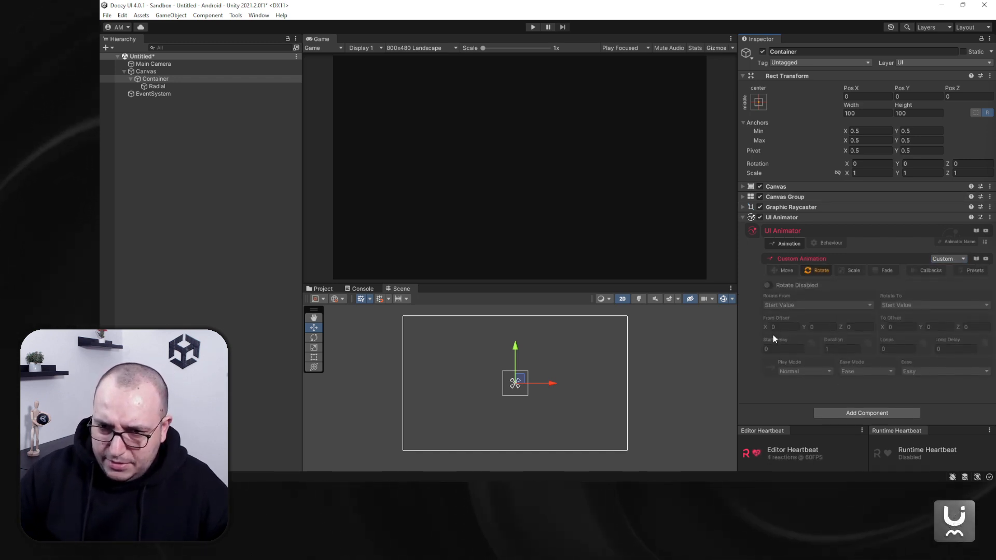
click(768, 282)
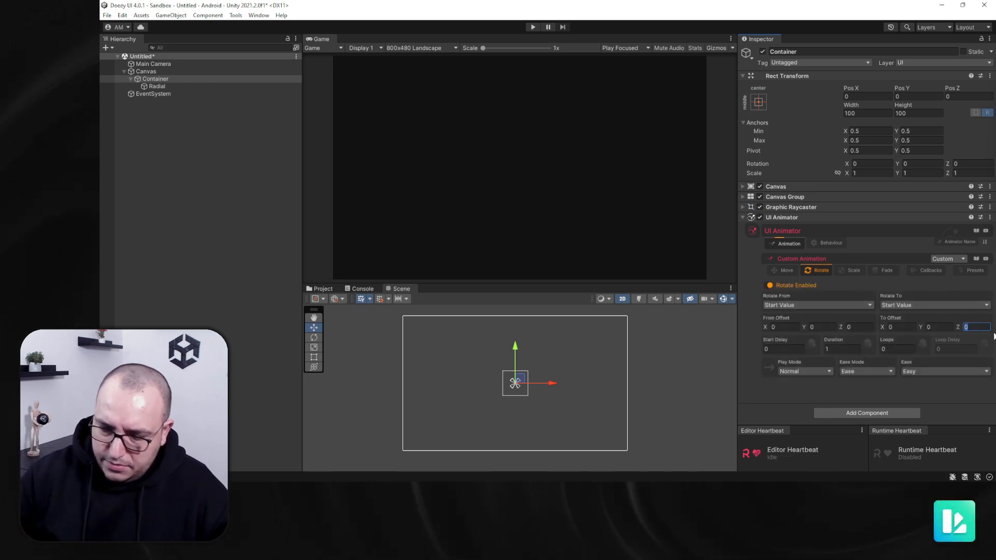
text(360)
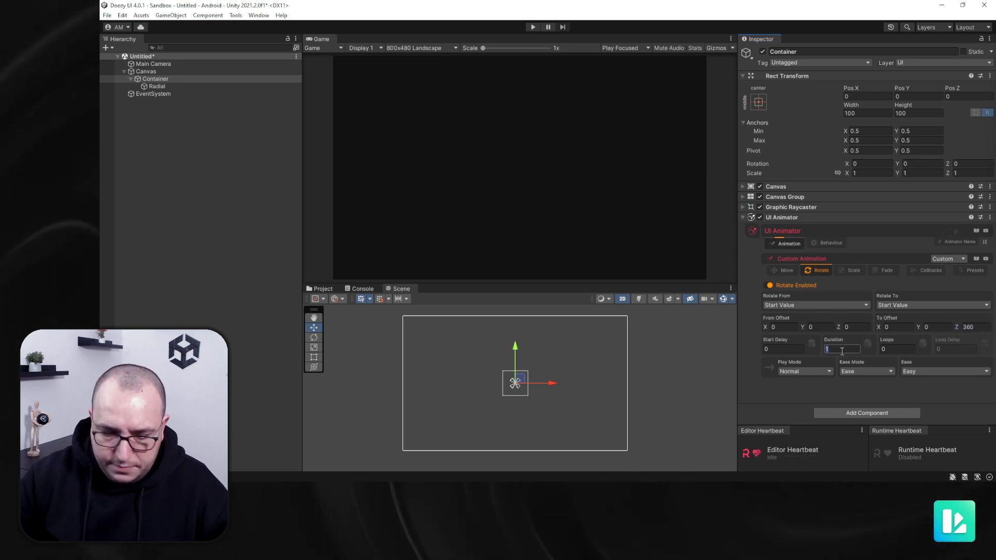
Set the duration of Container's Rotate animation to 4 and its Ease to Linear.
text(4)
click(920, 370)
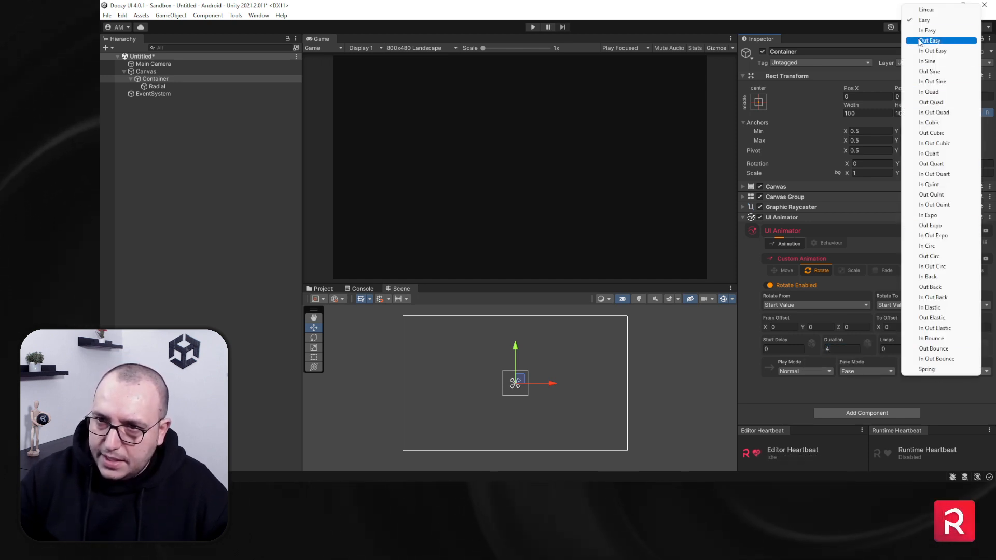
click(923, 11)
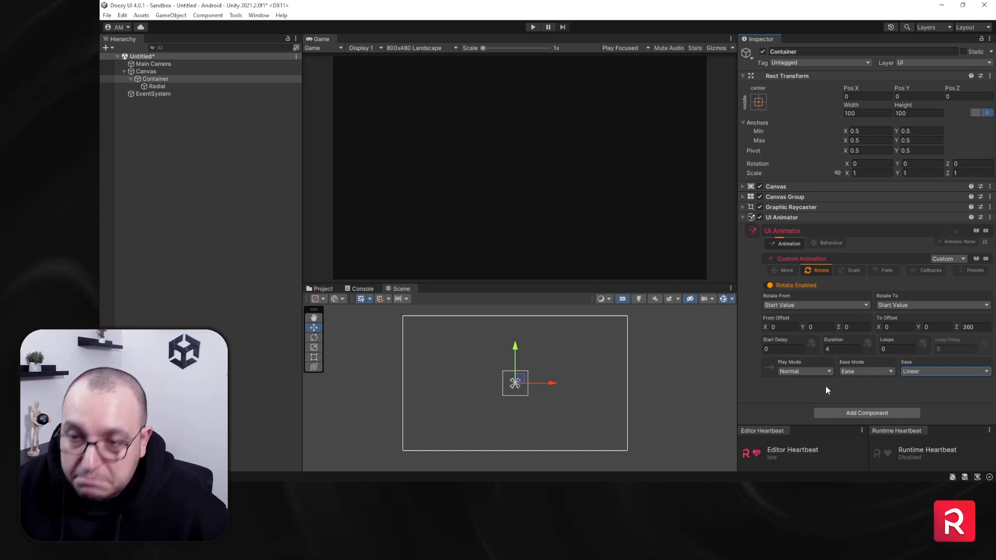
Add a UI Image as a child of Radial and name it 1.
right_click(160, 79)
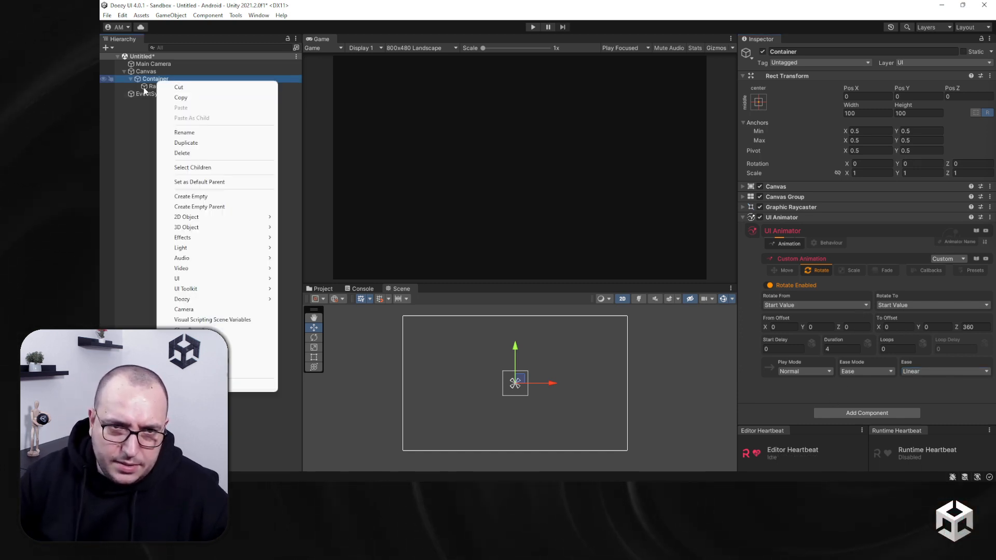
click(145, 87)
right_click(145, 88)
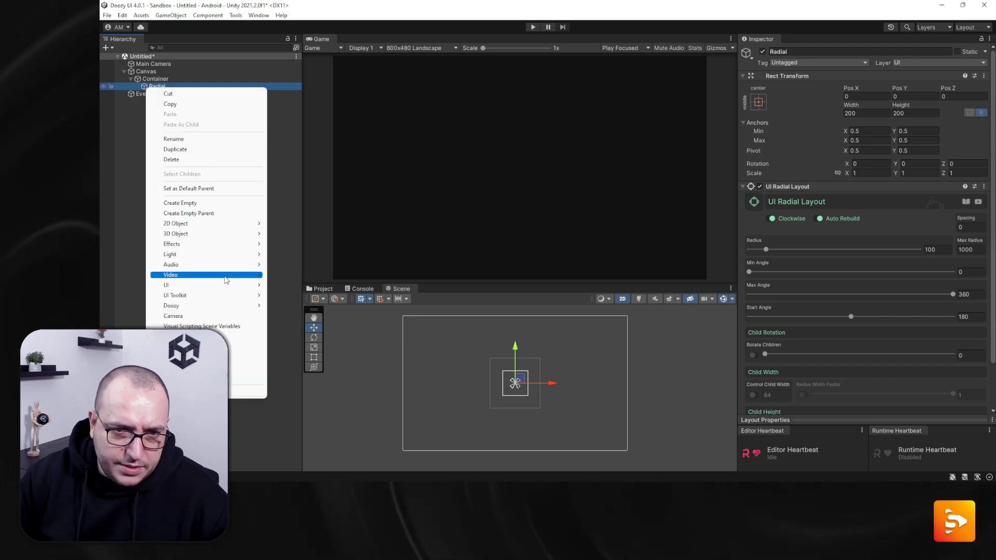
mouse_move(217, 286)
click(296, 295)
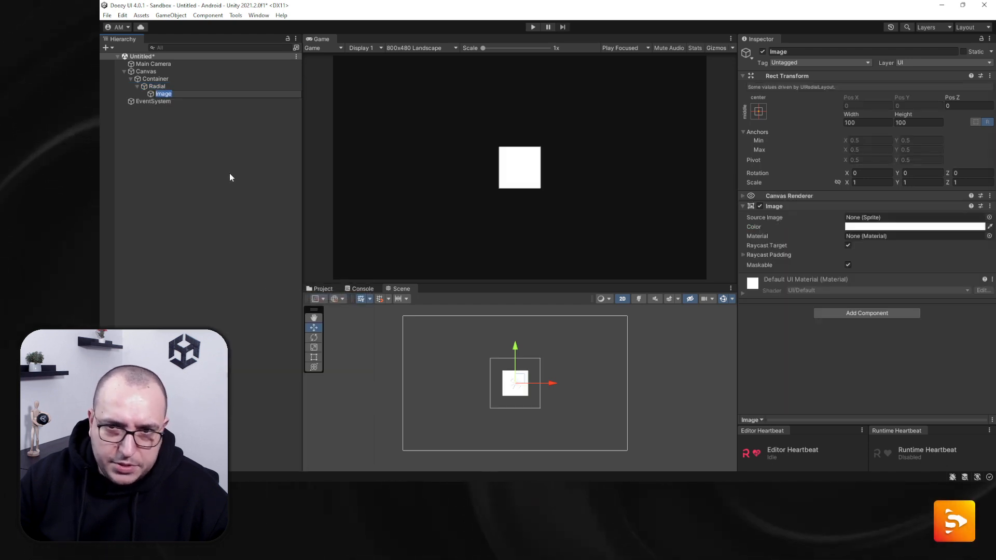
text(1)
key(Return)
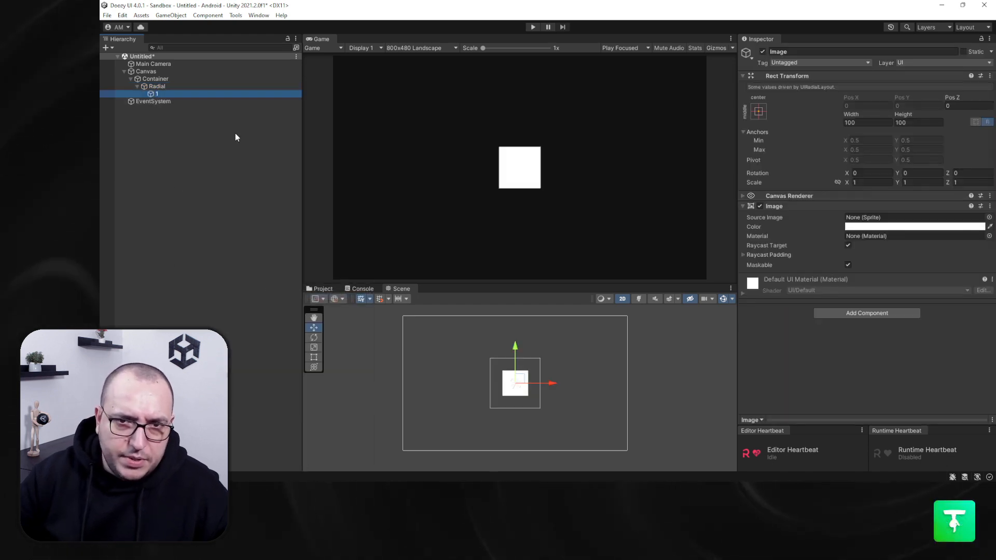
Enable child width and child height control on Radial's UI Radial Layout and set both to 50.
click(154, 87)
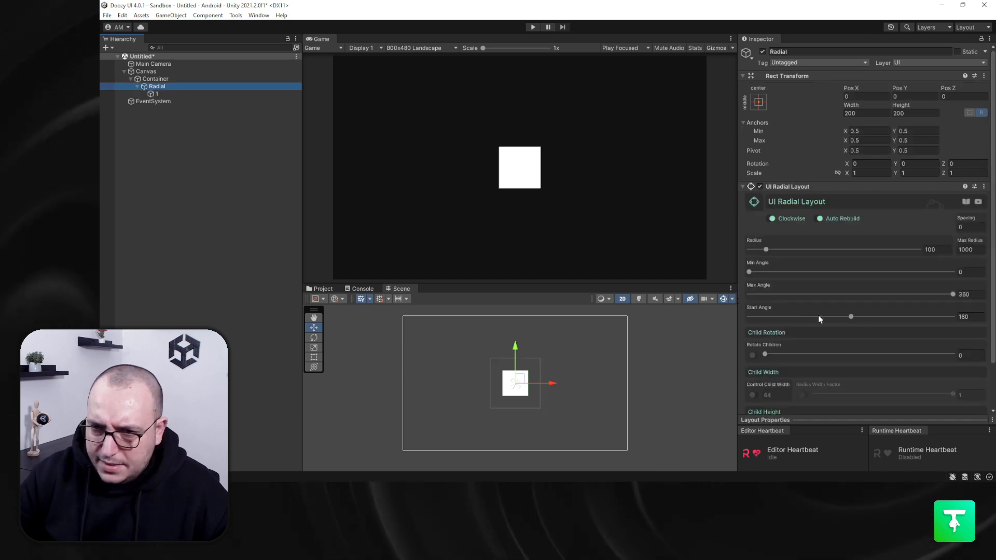
scroll(818, 315, down, 3)
click(753, 343)
click(752, 383)
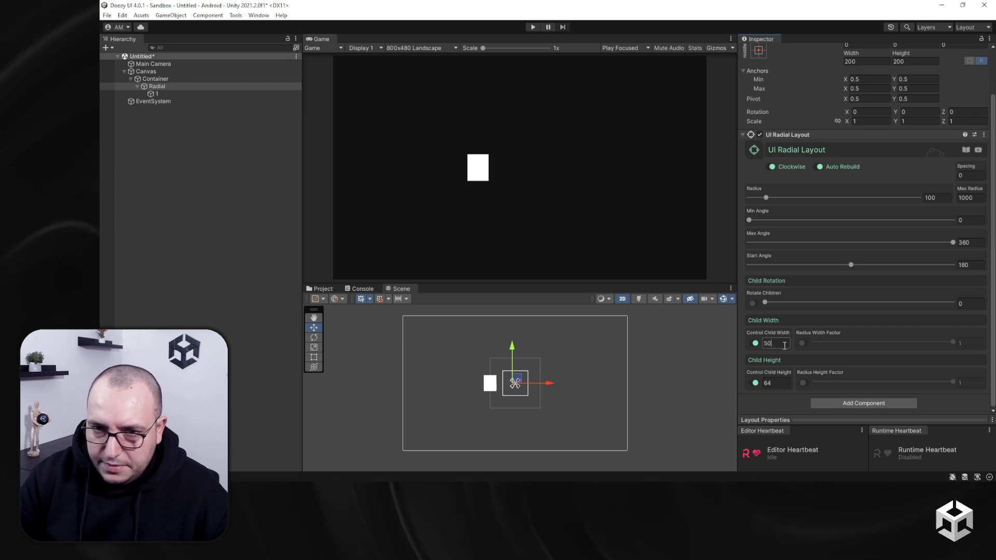
key(Tab)
text(50)
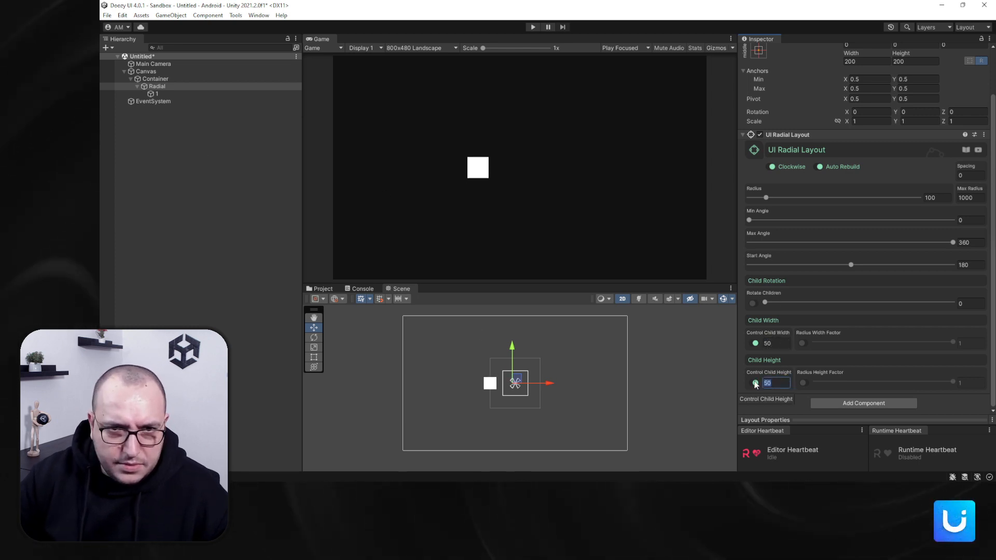
Duplicate image 1 inside Radial until there are twelve images, up to 1 (11).
click(157, 93)
key(ctrl+d)
key(ctrl+d)
key(ctrl+d)
key(ctrl+d)
key(ctrl+d)
key(ctrl+d)
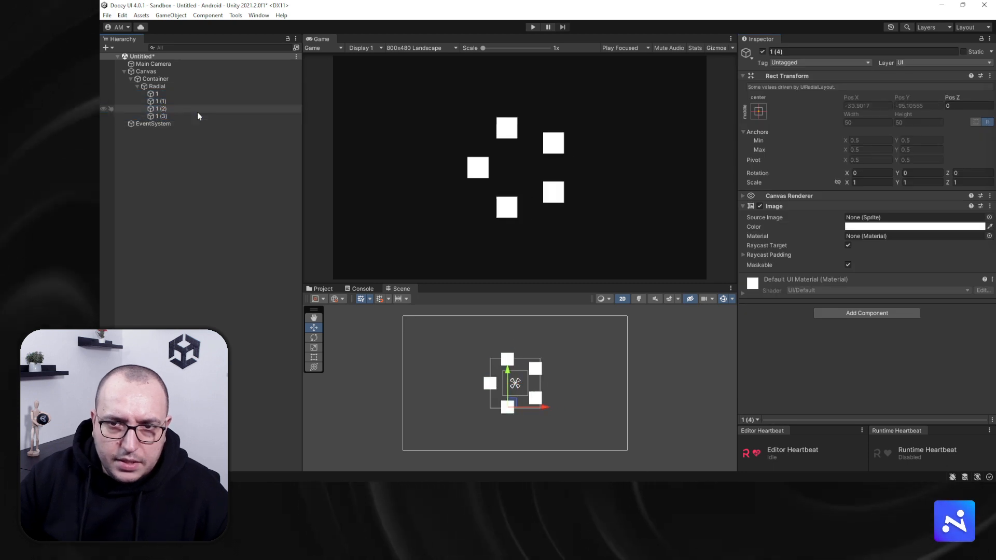
key(ctrl+d)
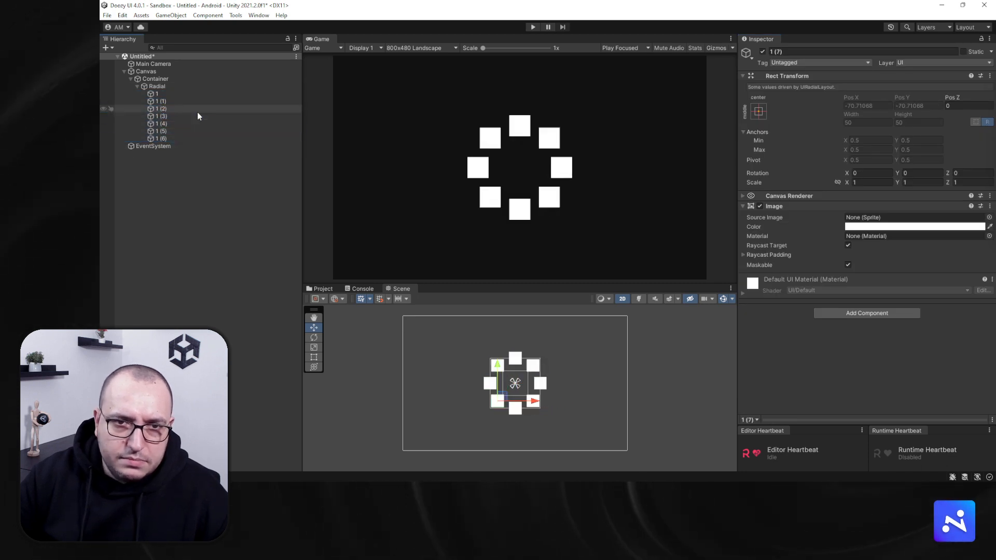
key(ctrl+d)
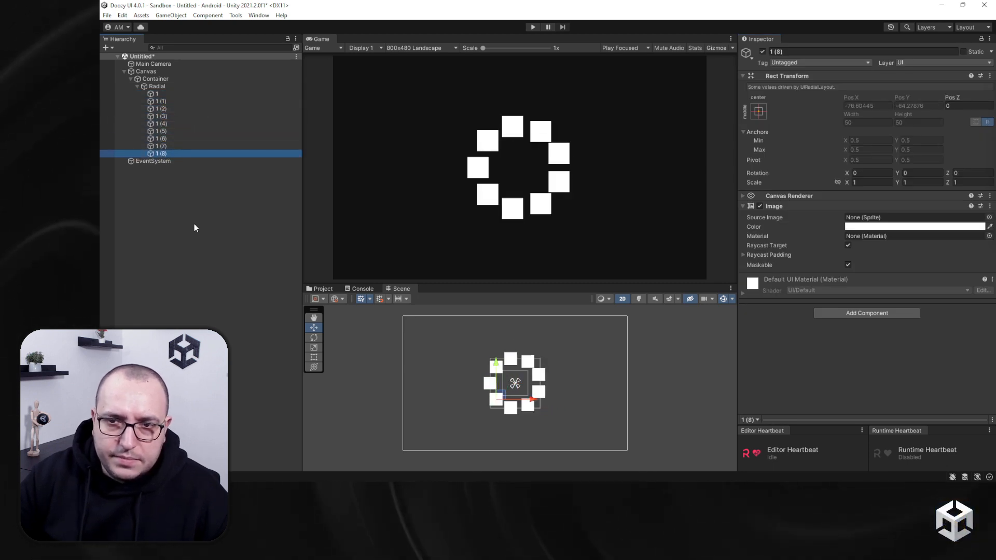
key(ctrl+d)
key(ctrl+d)
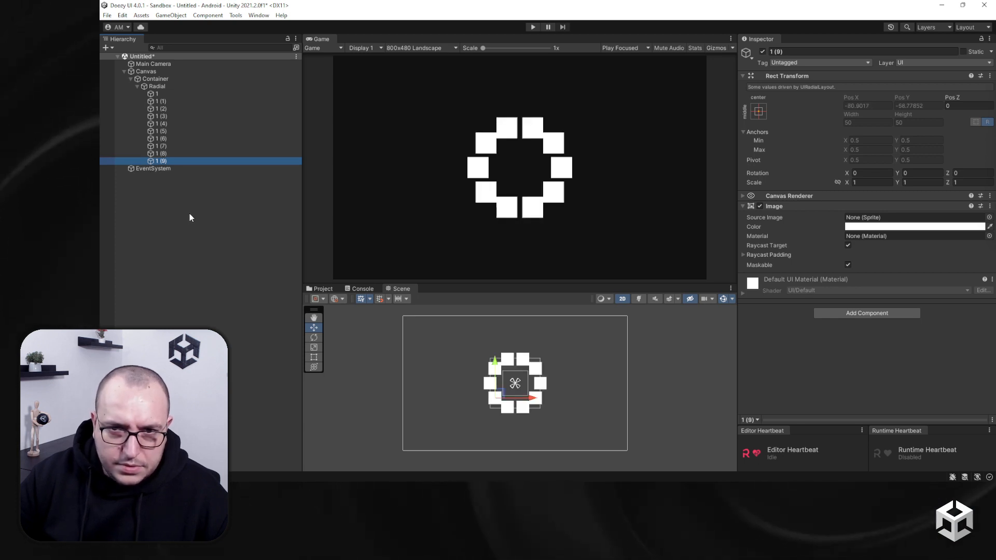
key(ctrl+d)
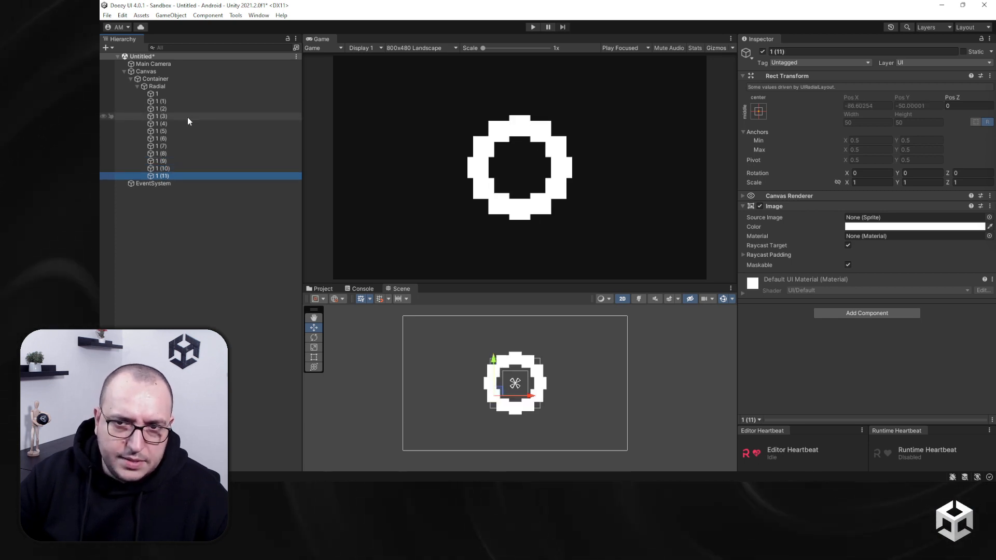
Set both the controlled child width and child height of Radial's layout to 20.
click(154, 86)
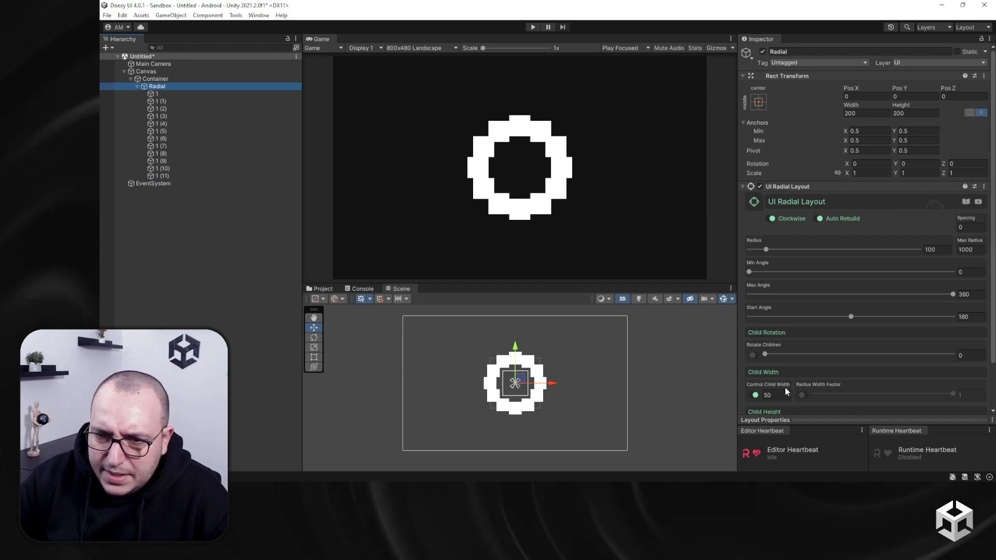
click(778, 394)
text(20)
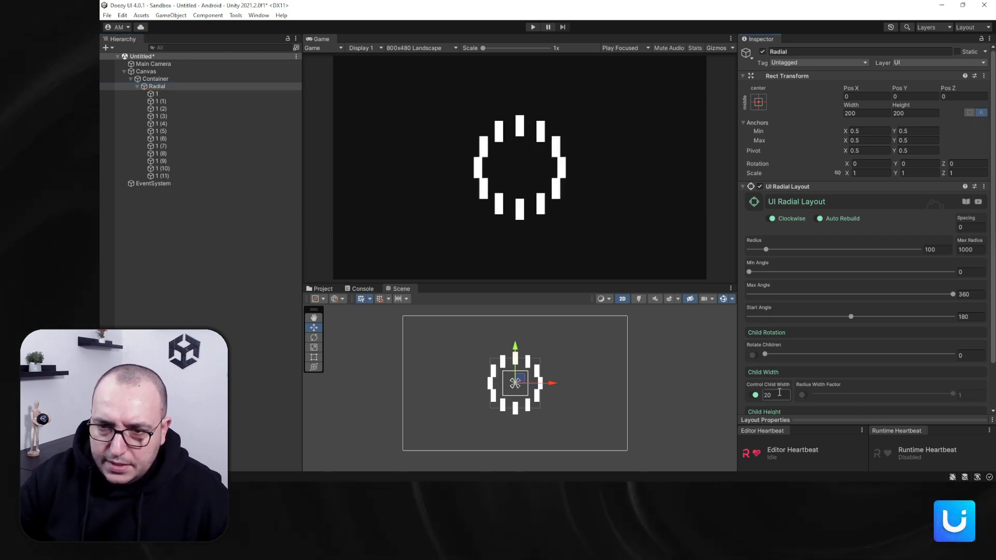
scroll(779, 393, down, 3)
click(772, 387)
text(20)
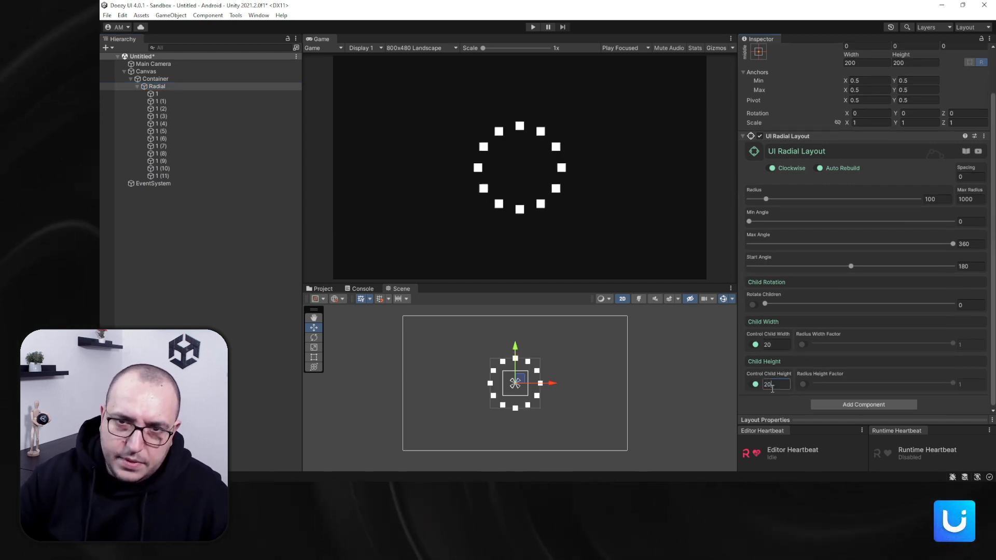
Collapse Radial, select Container, enter Play mode and play its UI Animator to preview the rotation.
click(183, 87)
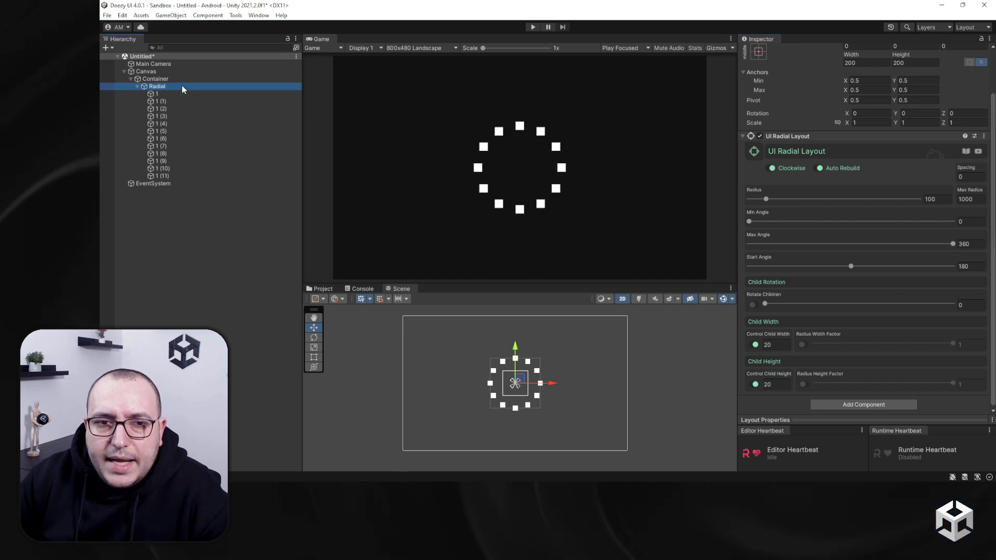
click(137, 87)
click(153, 79)
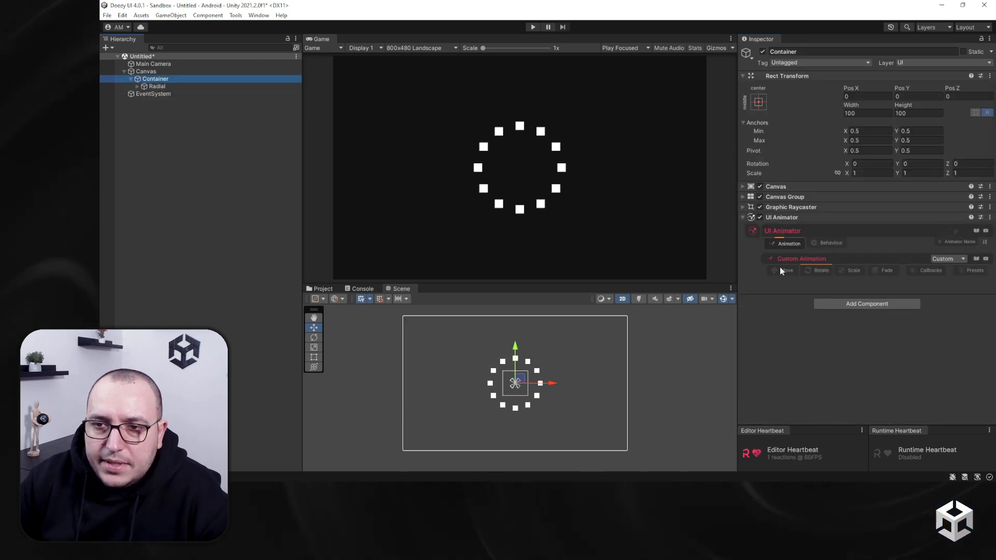
click(533, 27)
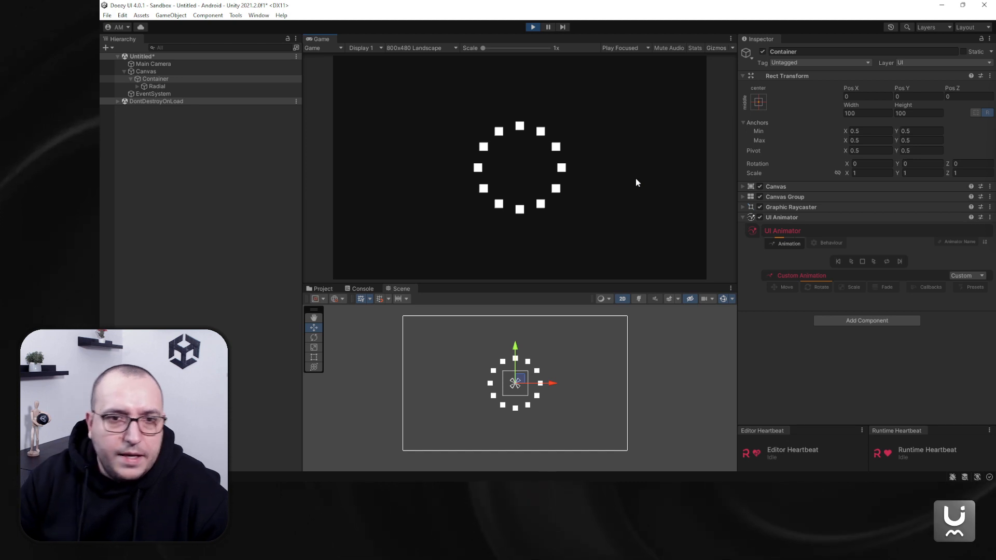
click(849, 262)
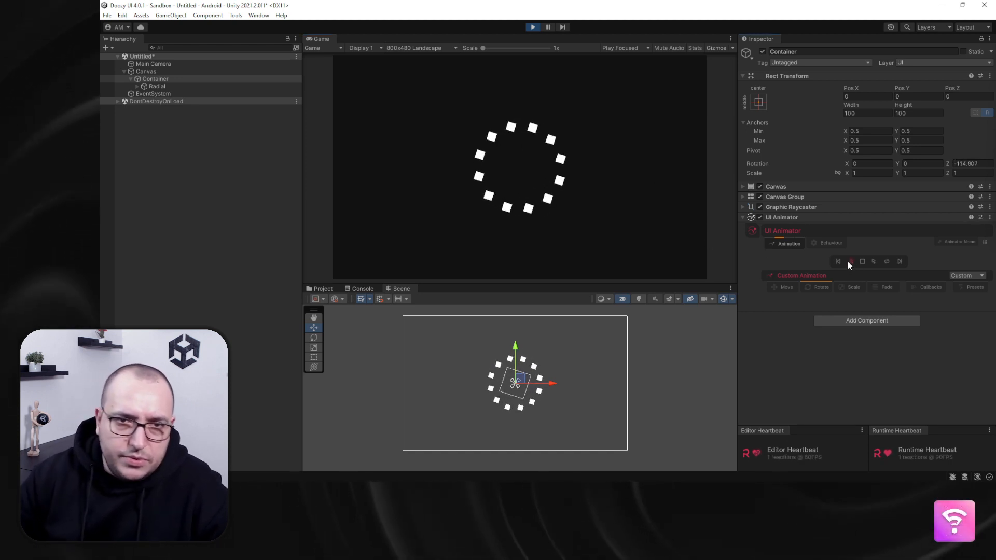
Leave Play mode and enable Rotate Children on Radial's UI Radial Layout.
click(183, 93)
click(173, 86)
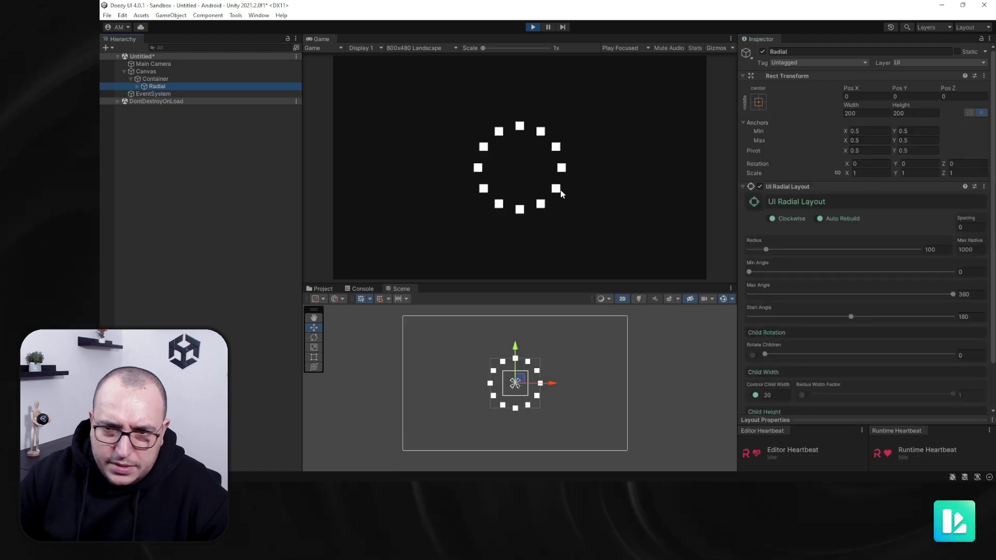
click(533, 27)
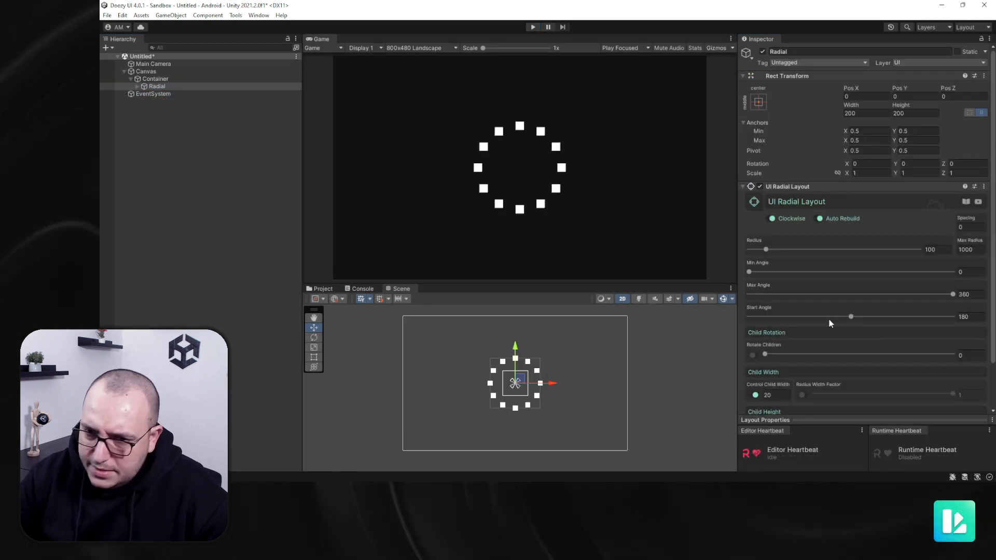
scroll(829, 319, down, 3)
click(755, 305)
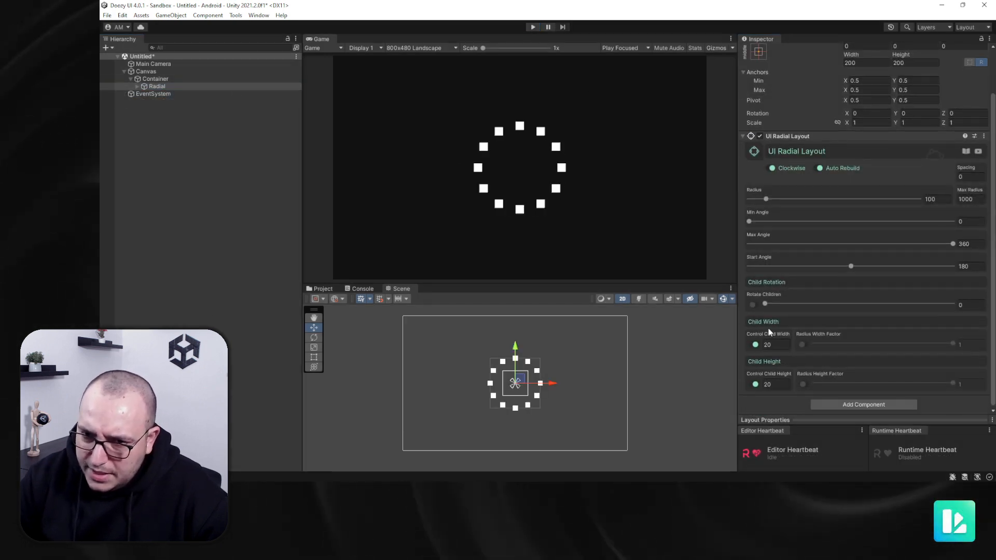
Run the scene again, play Container's UI Animator to check the rotating children, and exit Play mode.
click(534, 27)
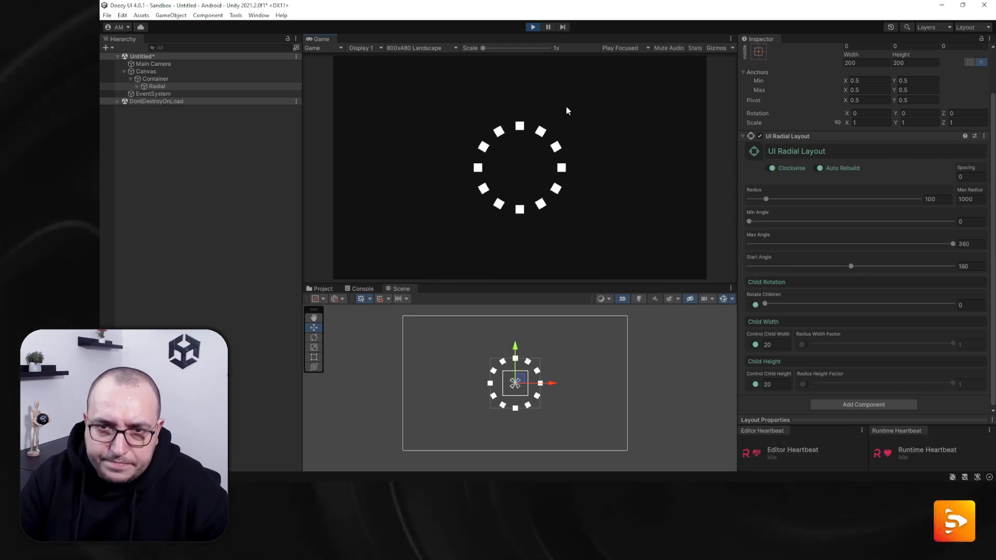
click(155, 78)
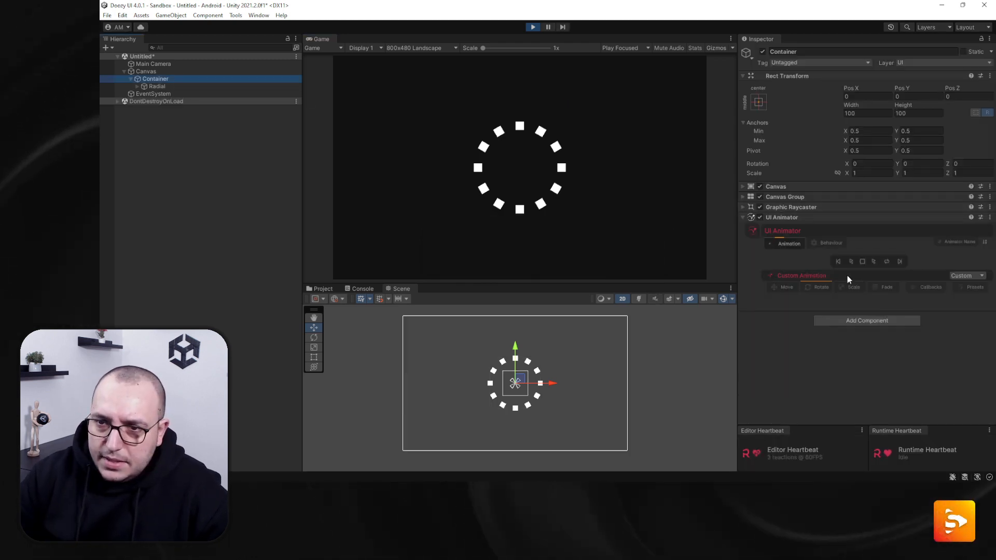
click(851, 262)
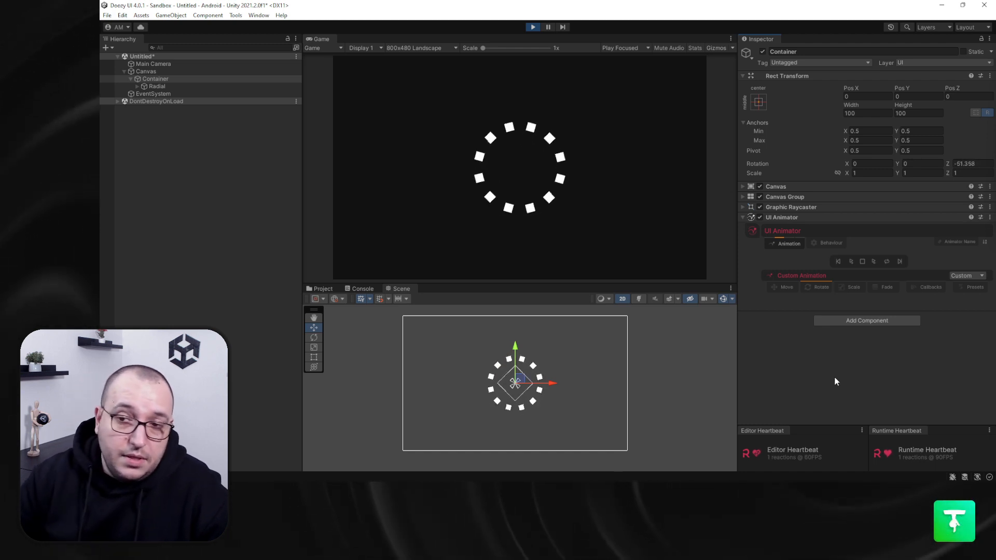
click(533, 27)
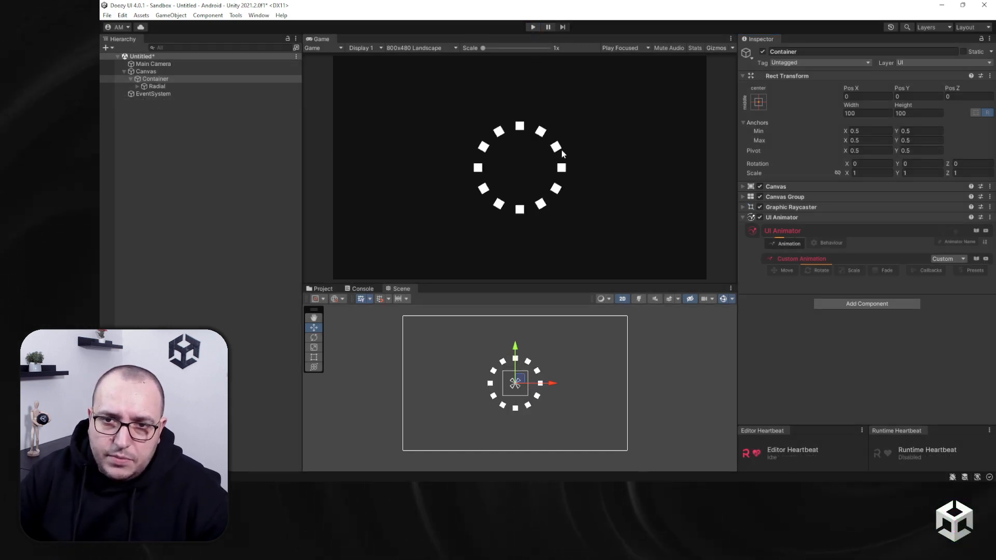
Expand Radial in the hierarchy and copy the UI Animator component from Container.
click(150, 86)
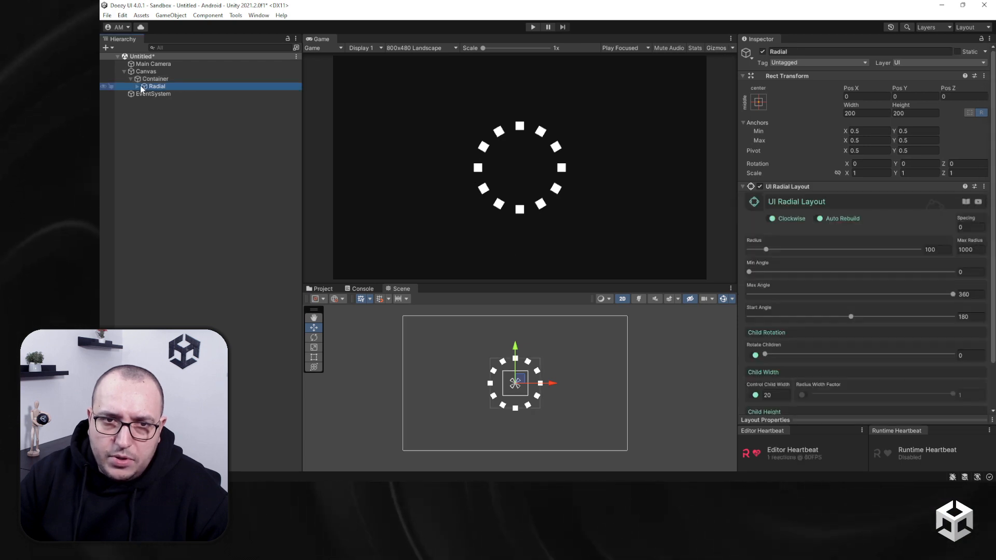
click(137, 86)
click(186, 79)
right_click(808, 218)
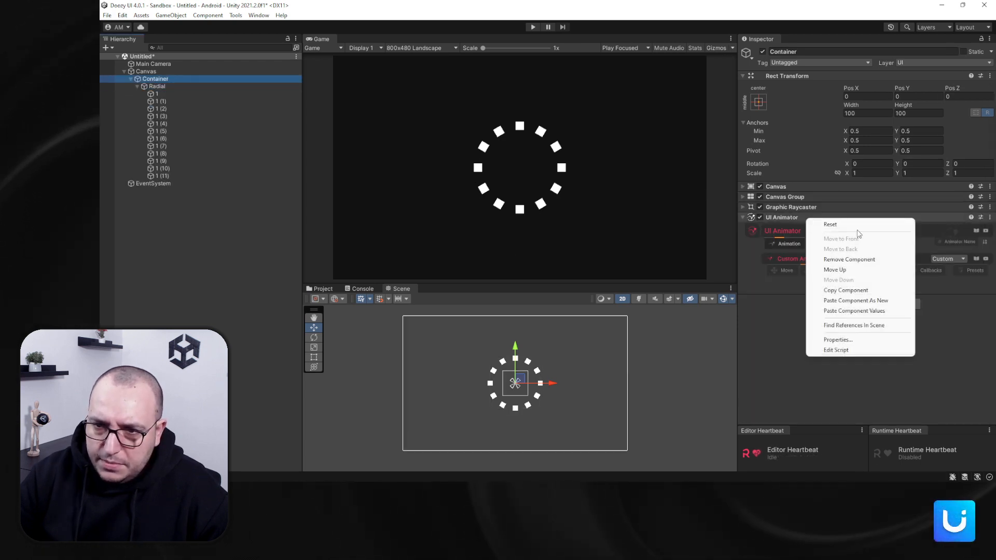
click(860, 290)
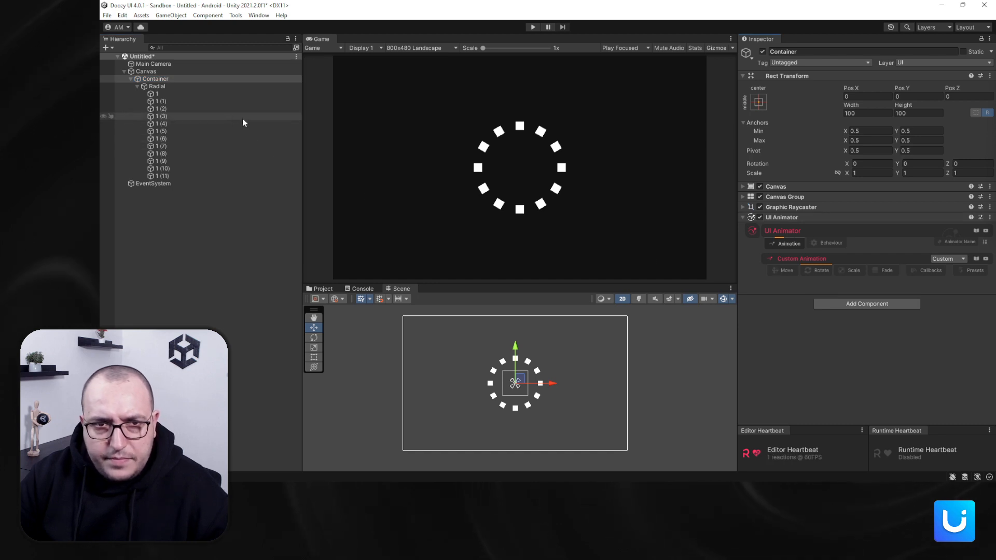
Select all twelve images under Radial and paste the copied UI Animator onto them as a new component.
click(208, 94)
shift+click(164, 175)
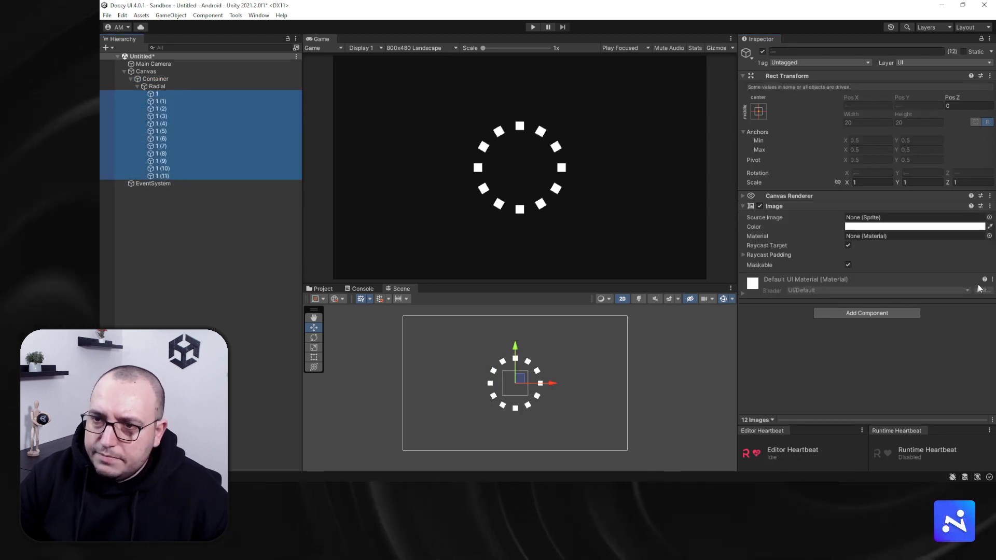
click(991, 208)
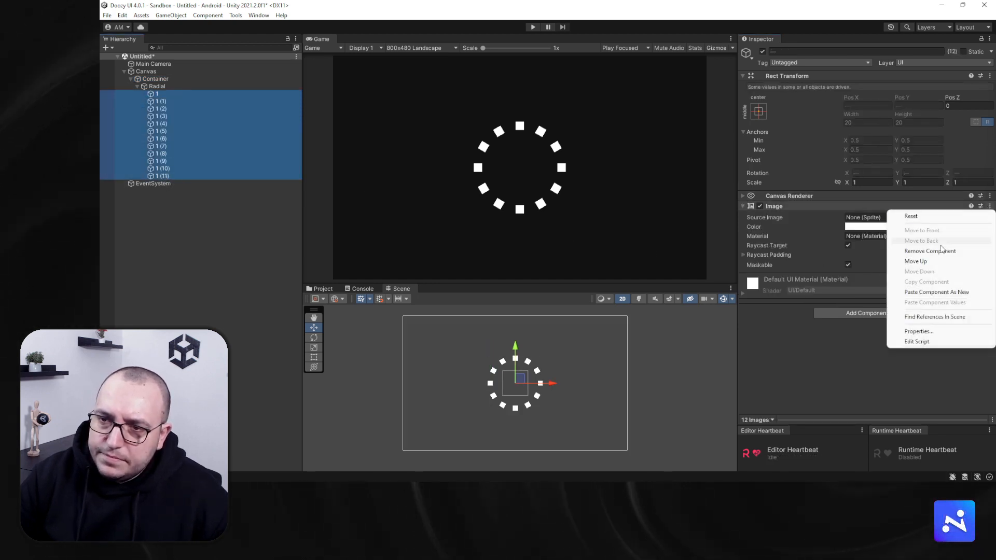
click(933, 293)
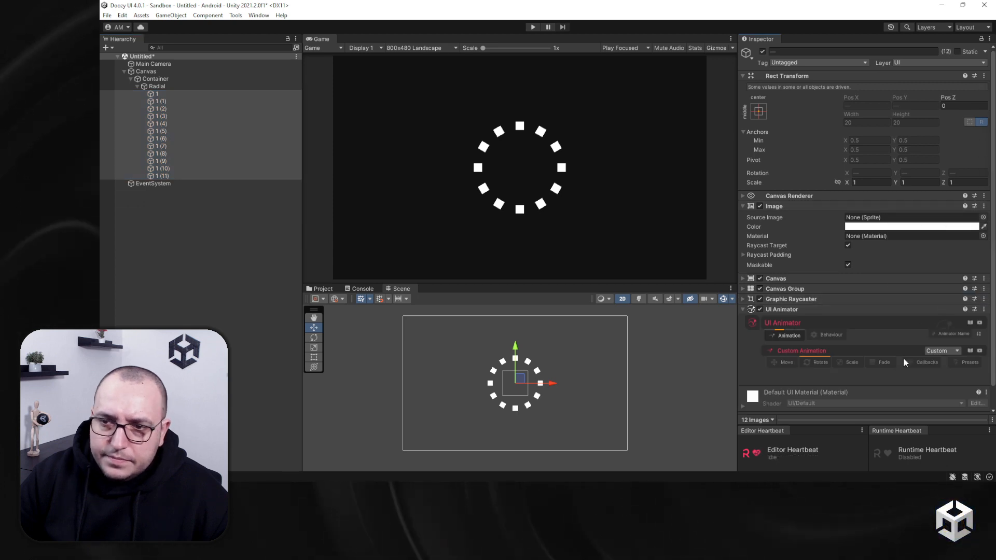
Set the OnEnable Behaviour of the twelve images' UI Animators to Play Forward.
click(829, 336)
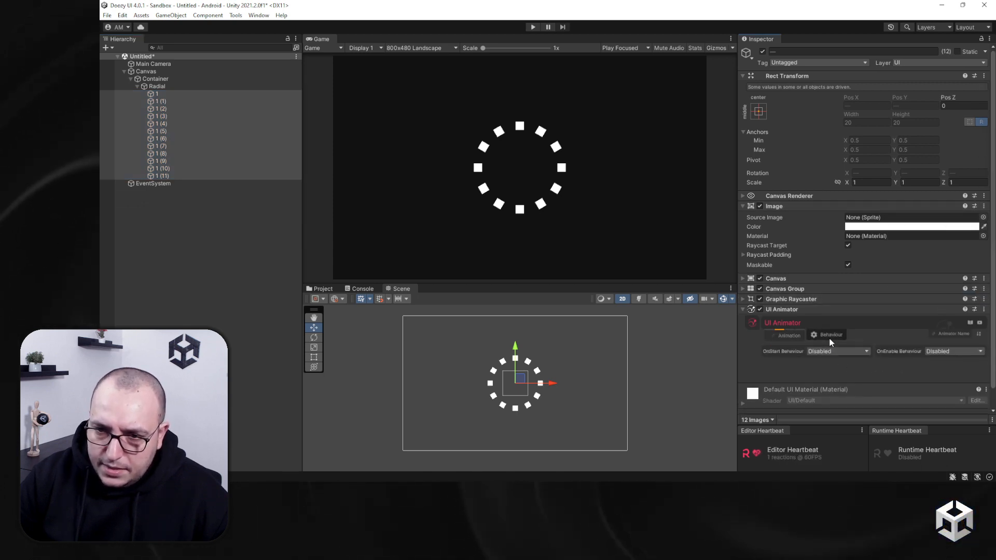
click(939, 352)
click(947, 372)
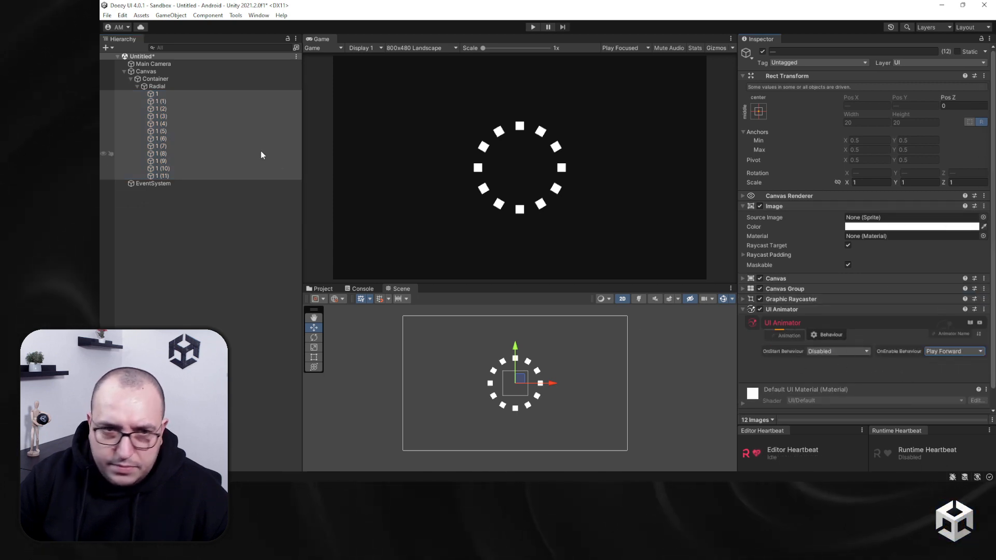
Set the OnEnable Behaviour of Container's UI Animator to Play Forward, and briefly test the scene in Play mode.
click(150, 78)
click(829, 243)
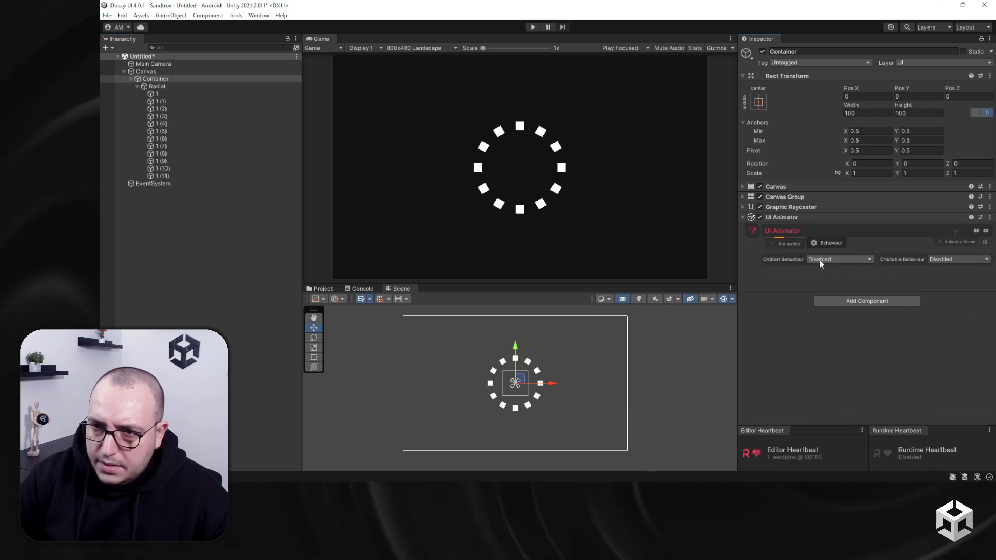
click(959, 260)
click(975, 284)
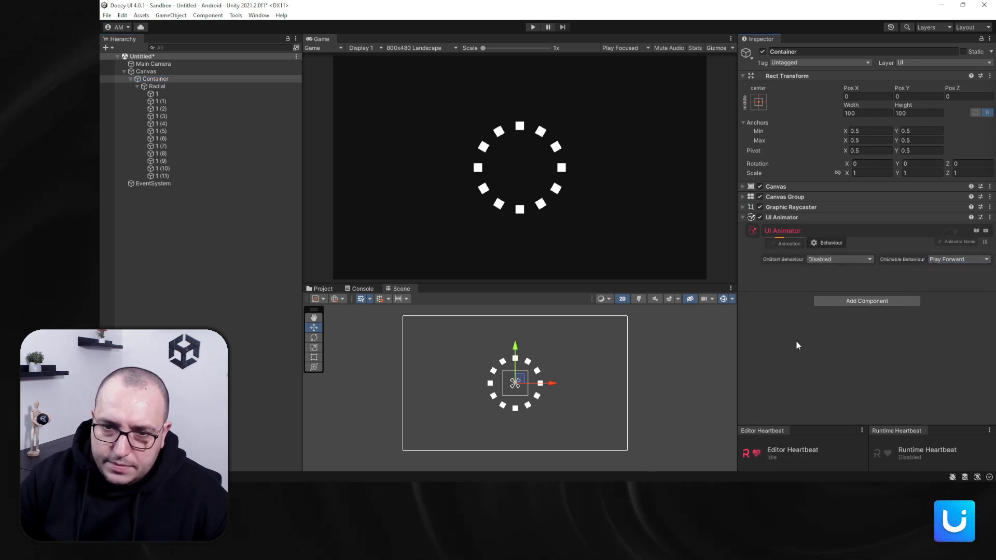
key(ctrl+p)
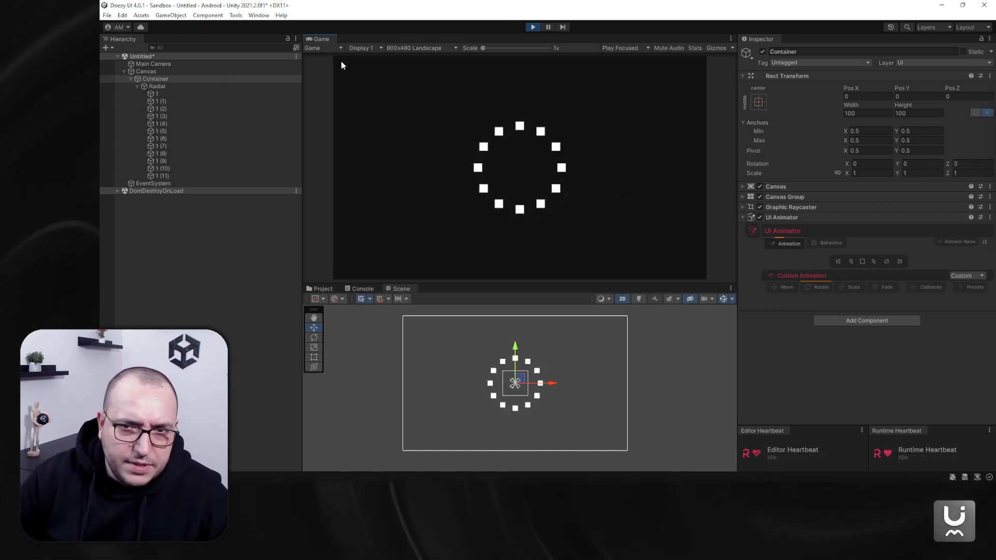
click(532, 26)
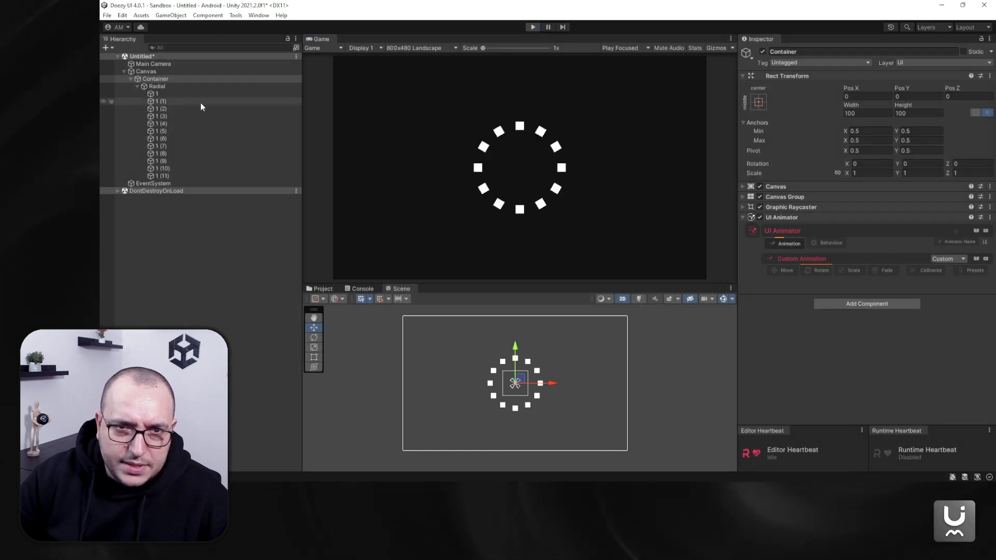
Set Container's Rotate animation to -1 loops and a duration of 8 seconds.
click(821, 270)
click(901, 351)
text(-)
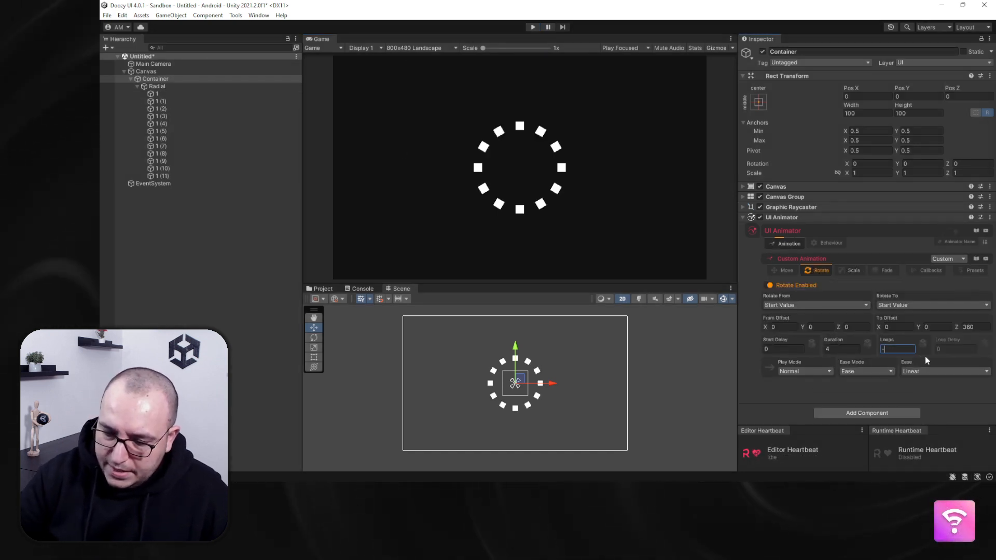
text(1)
click(855, 349)
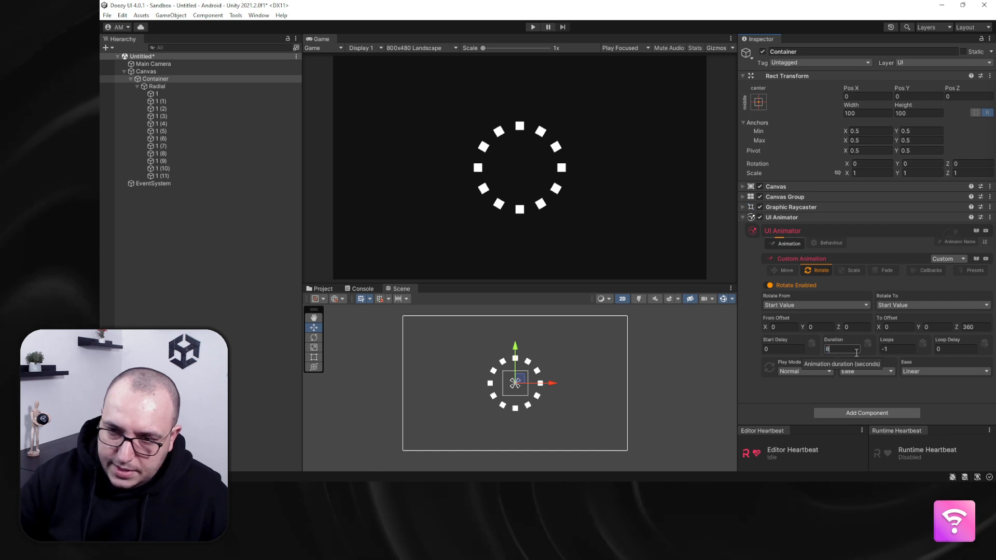
Set the Rotate animation of all twelve images under Radial to -1 loops and a random duration between 2 and 4.
click(176, 95)
shift+click(164, 176)
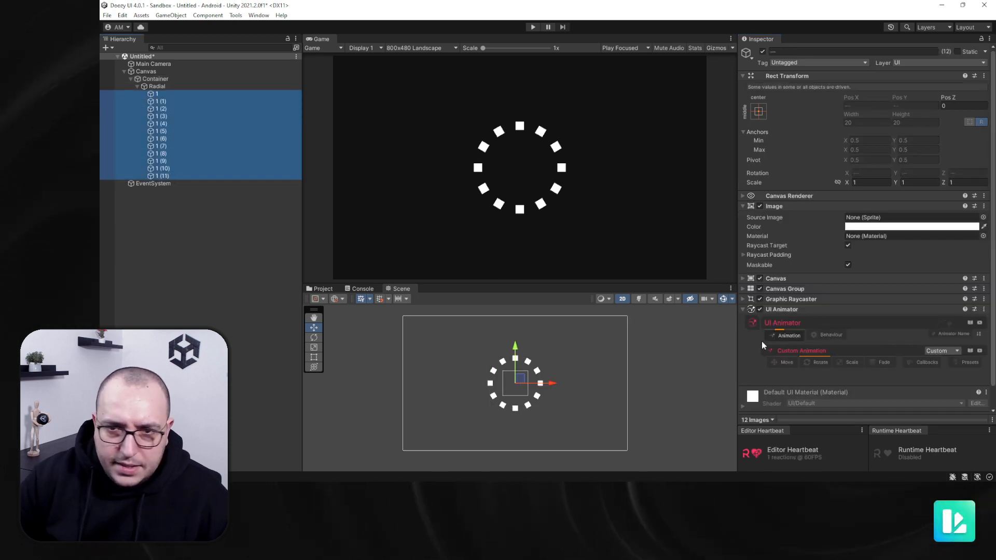
click(818, 362)
scroll(841, 363, down, 3)
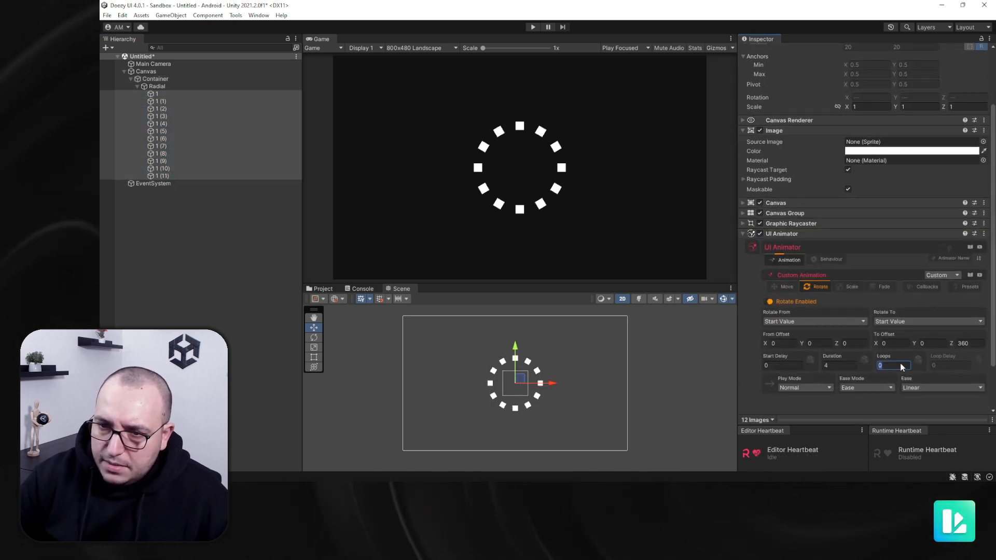
text(-1)
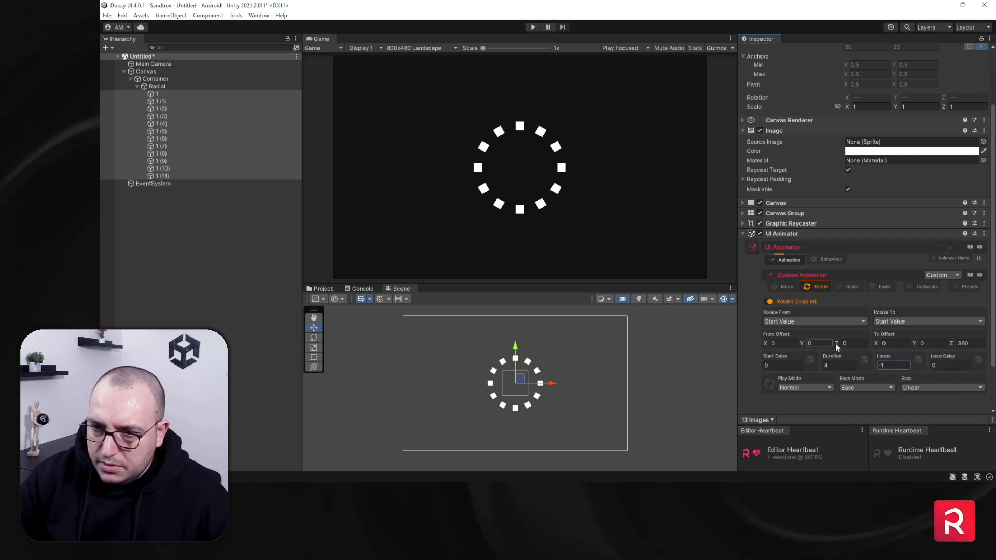
click(864, 360)
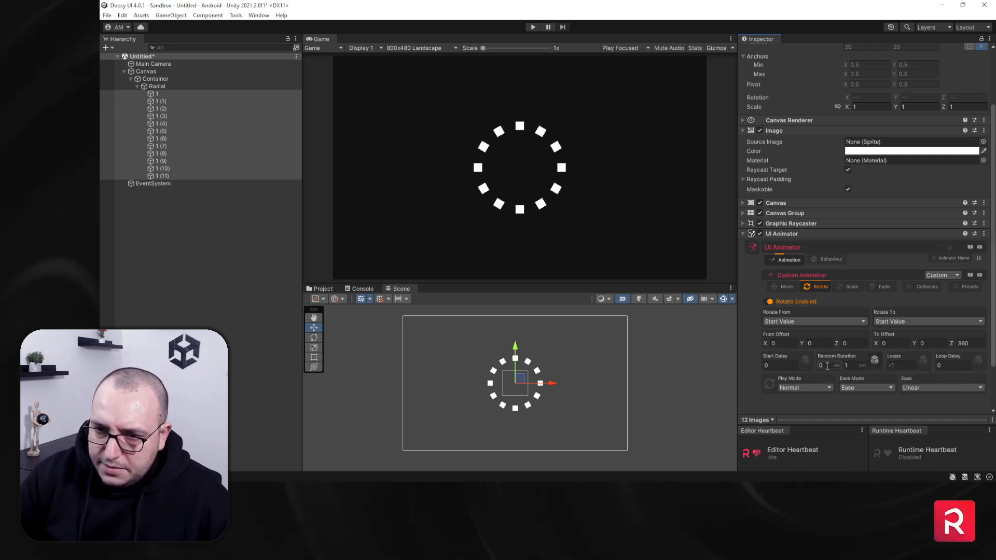
text(2)
key(Tab)
text(4)
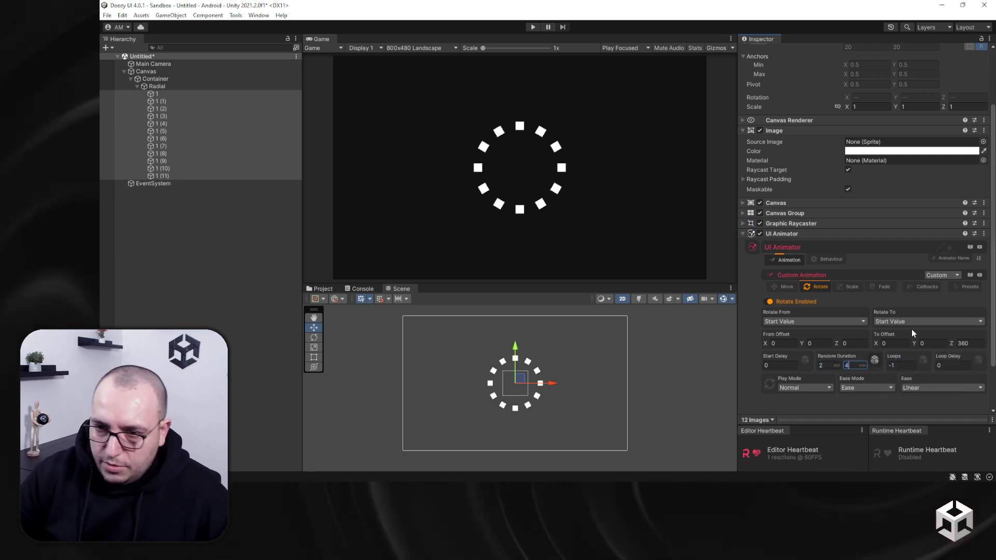
Enable the Scale animation on the twelve images with Ping Pong play mode and a random start delay between 2 and 4.
click(853, 287)
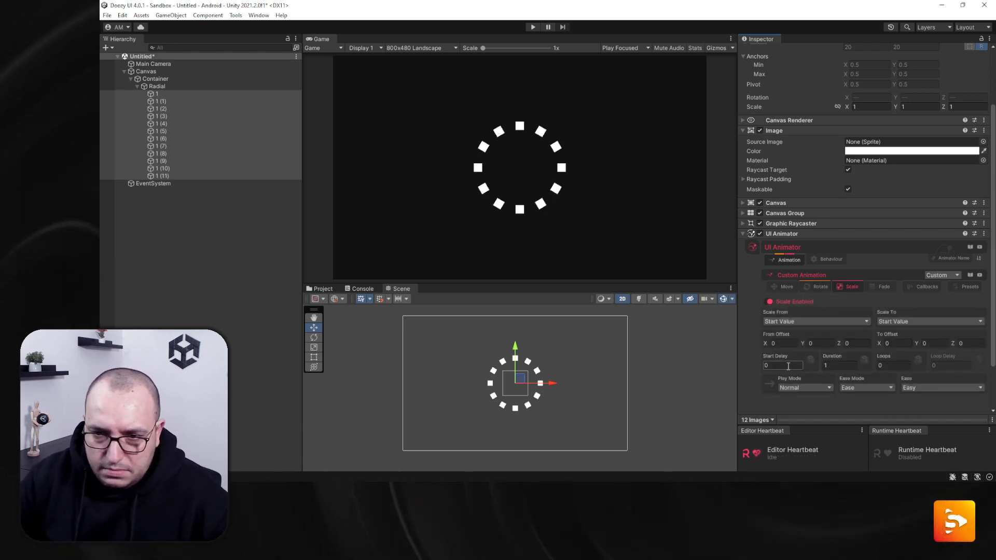
click(805, 388)
click(810, 408)
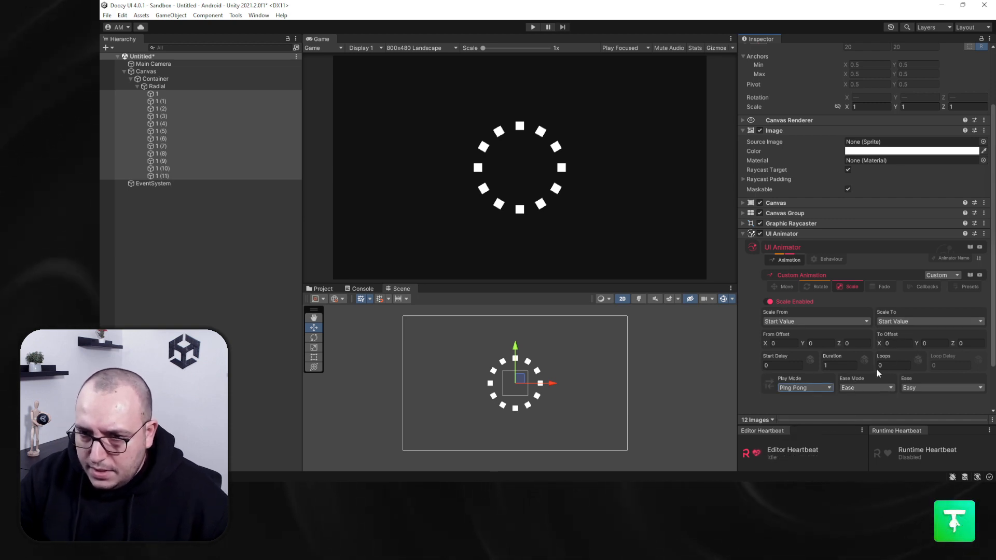
key(Tab)
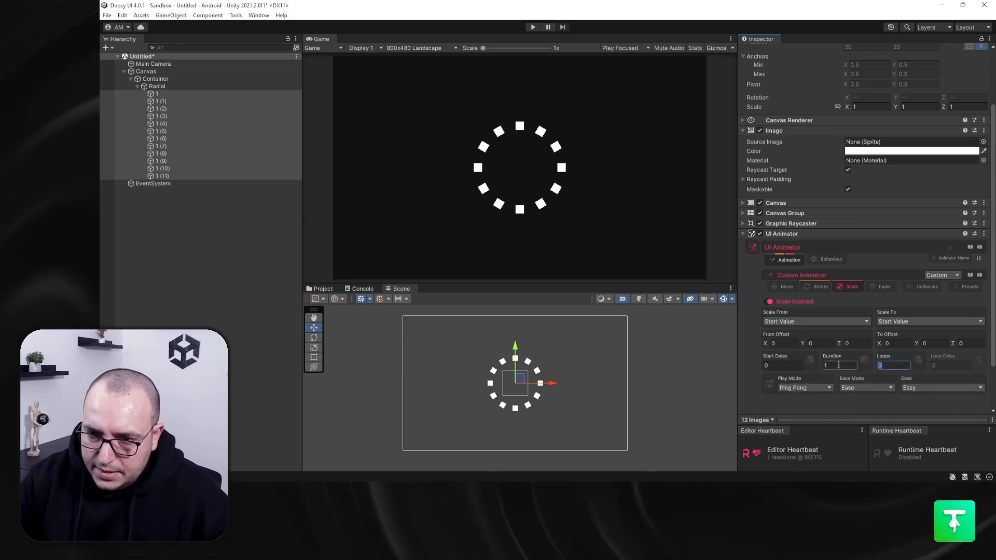
click(808, 358)
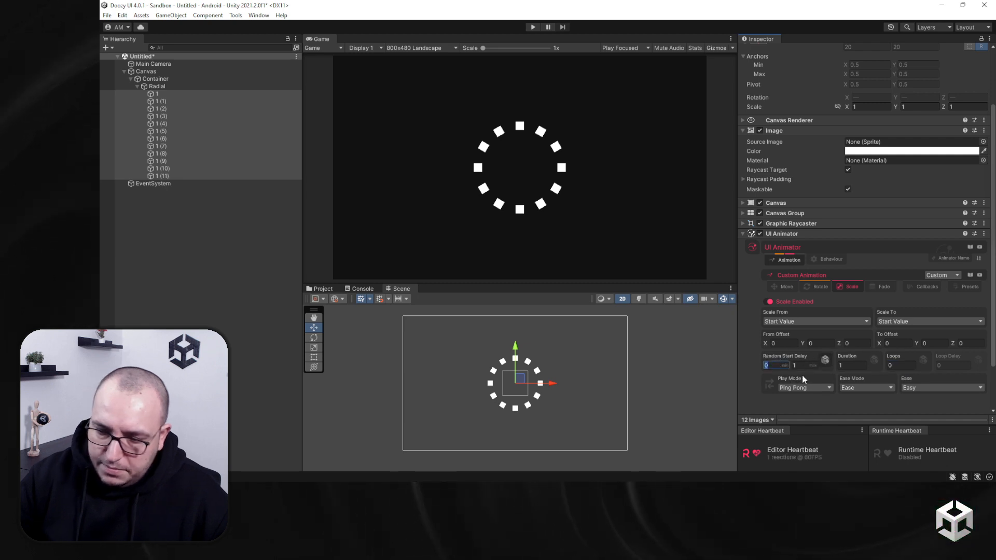
text(2)
key(Tab)
text(4)
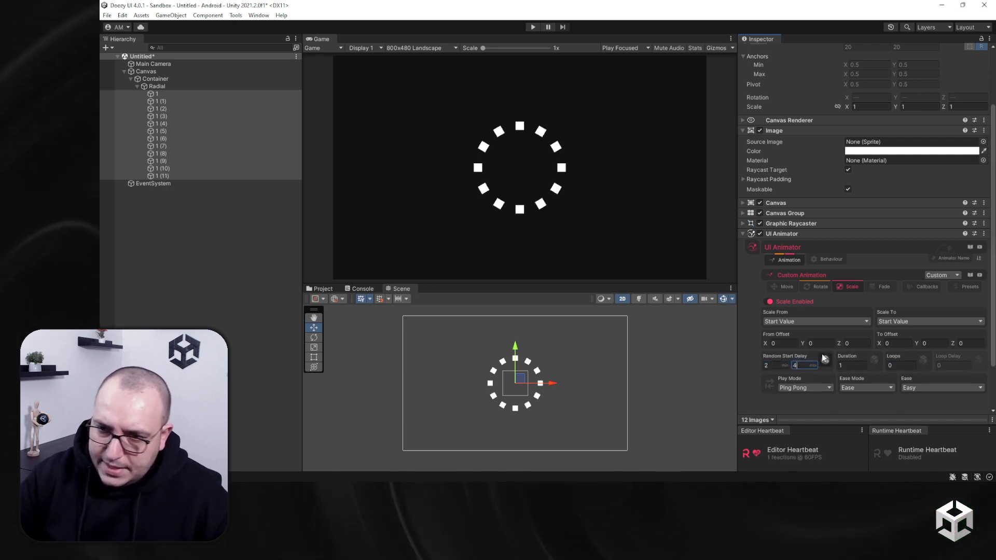
Set the images' Scale animation to -1 loops and a random duration between 1 and 2.
click(896, 365)
text(-1)
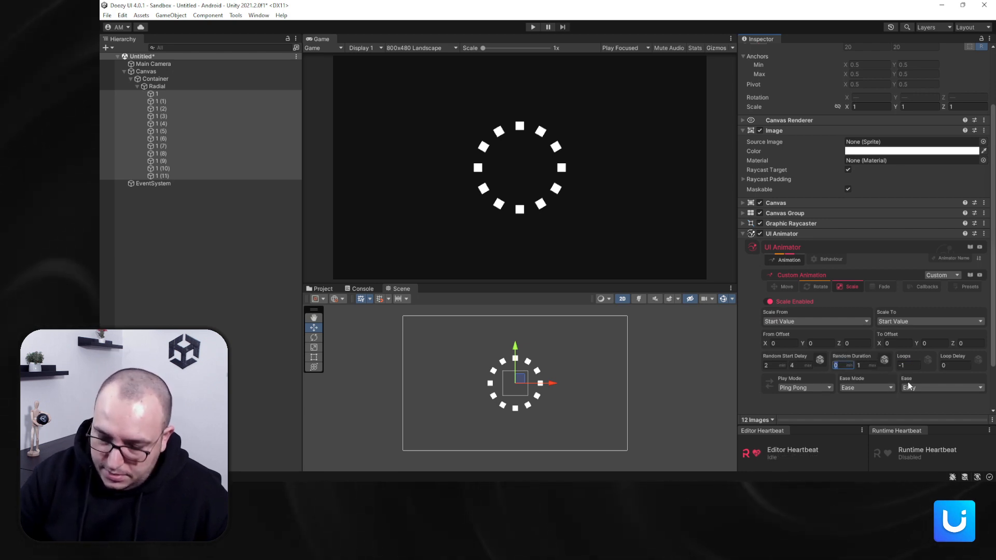
text(1)
key(Tab)
text(2)
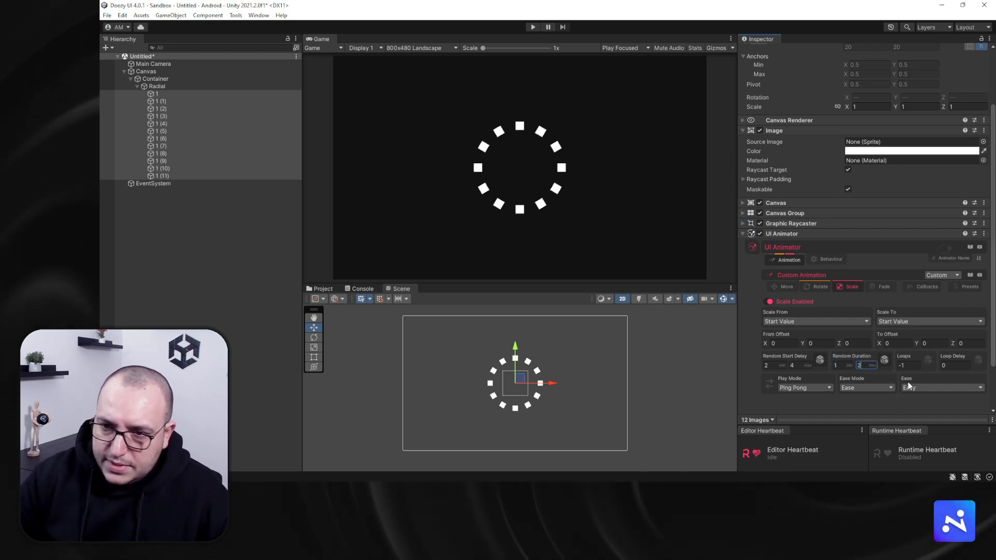
Set the images' Scale To Offset to 1 on X and Y, and change the scale ease to Spring.
click(943, 343)
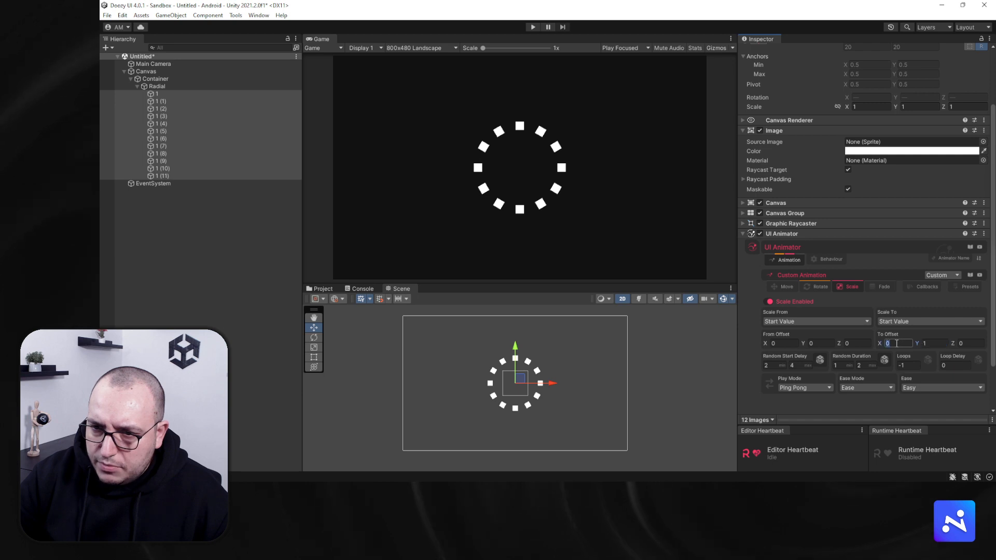
text(1)
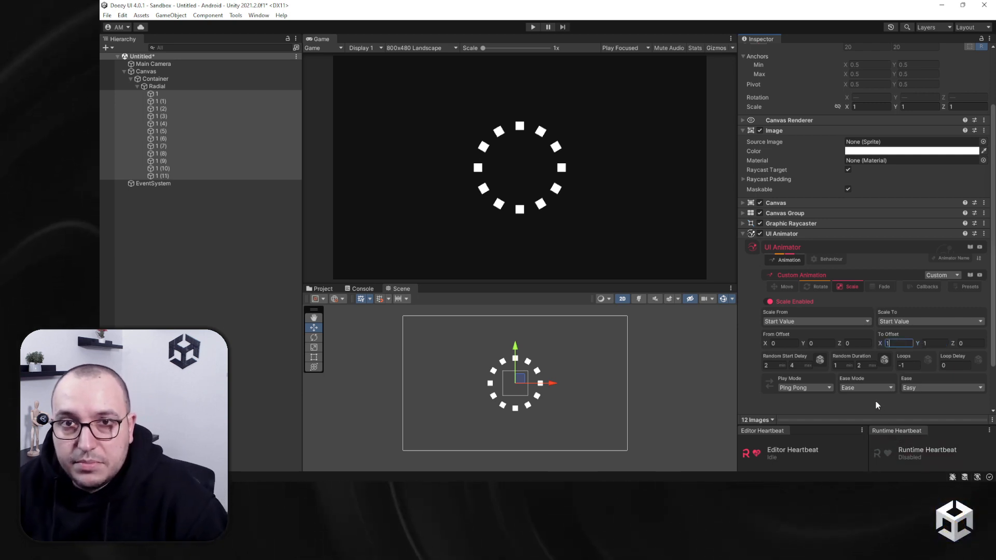
click(919, 387)
click(919, 383)
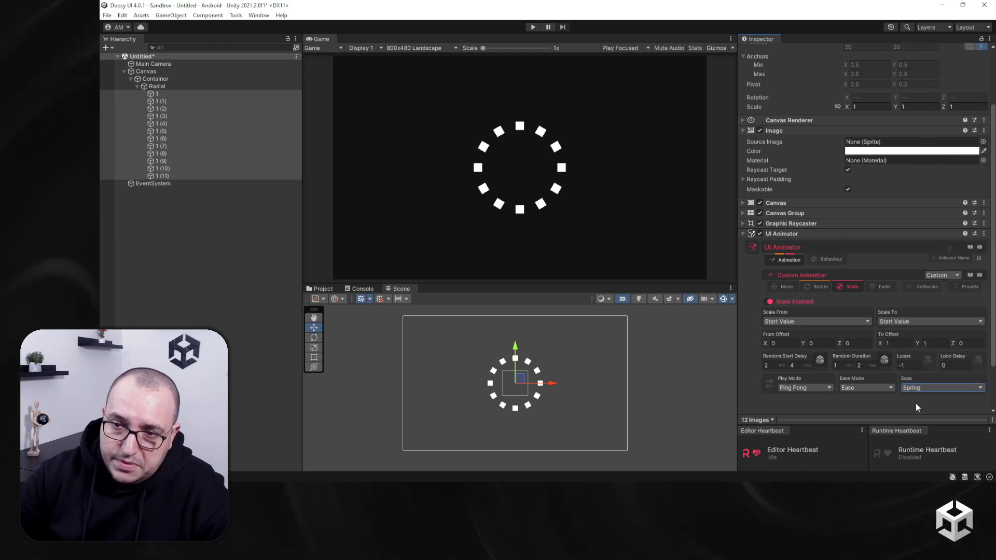
Run the scene, try a scale of 0.5 on X and Y for Container during playback, and exit Play mode.
click(537, 28)
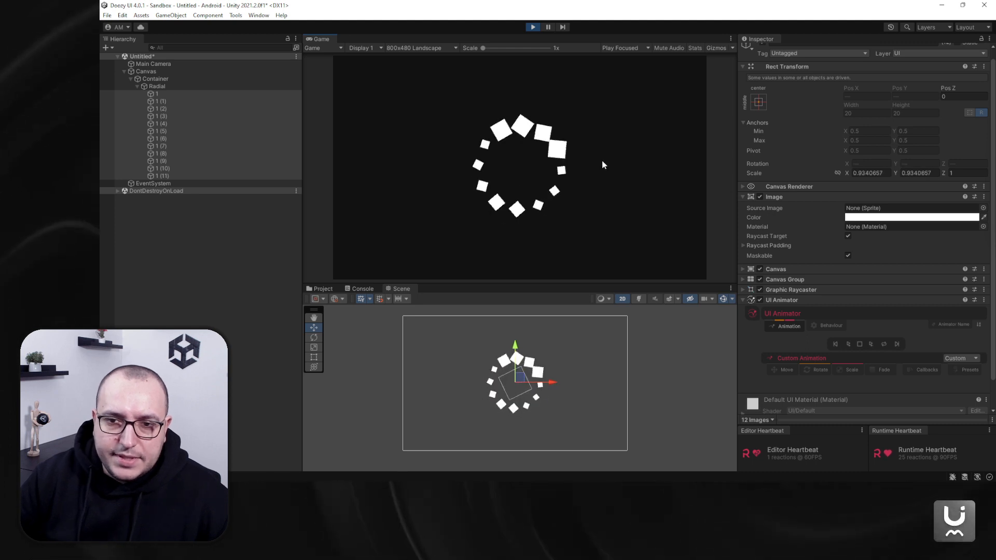
click(156, 78)
click(871, 174)
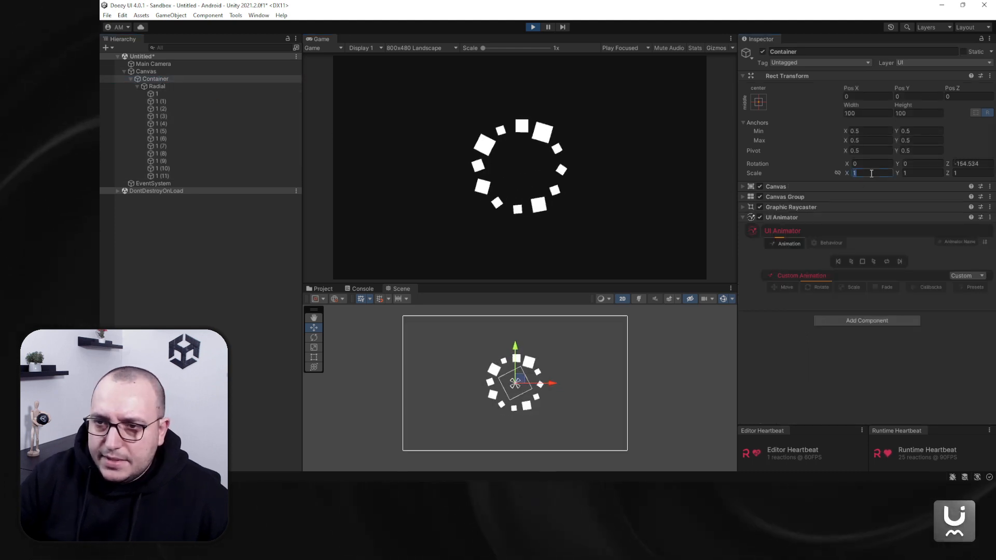
text(0.5)
key(Tab)
text(0.5)
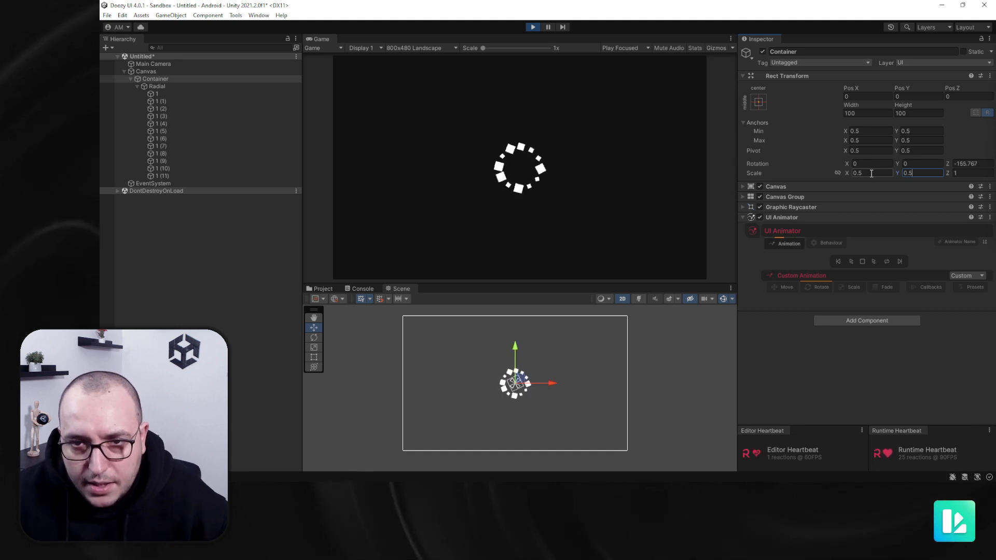
click(533, 27)
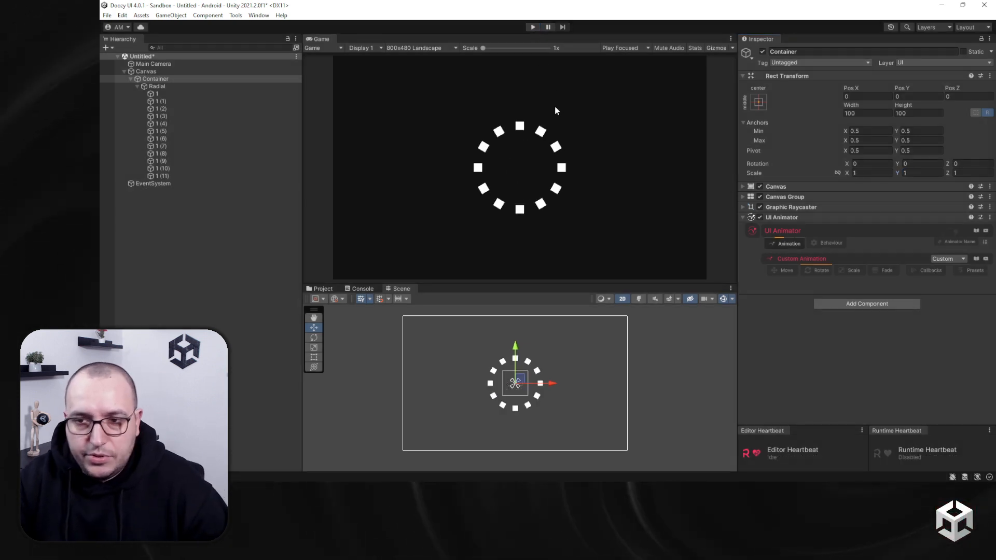
Enable the radius width and height factors on Radial's UI Radial Layout, with width about 0.916 and height about 0.383.
click(244, 86)
scroll(788, 344, down, 3)
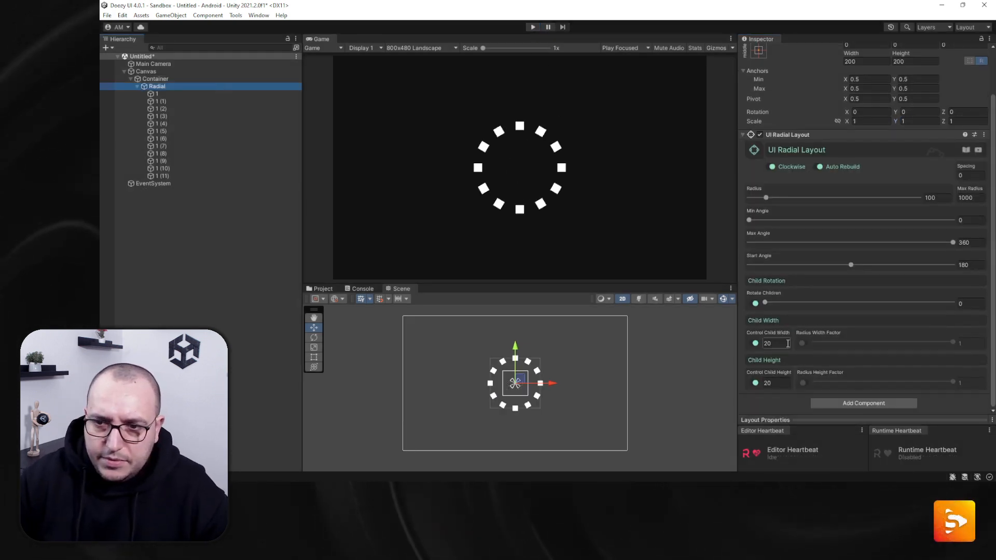
click(803, 342)
drag(817, 342, 941, 343)
click(803, 383)
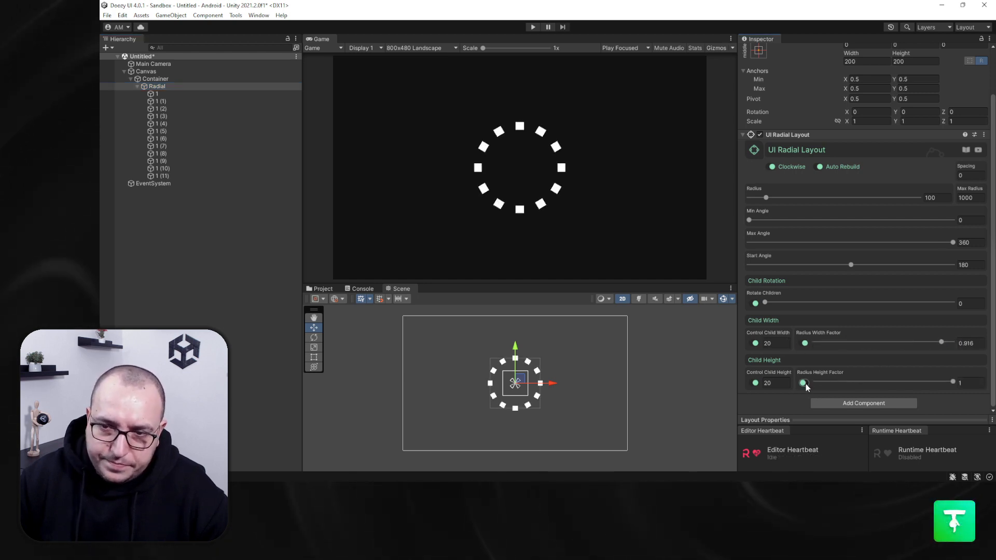
mouse_move(862, 380)
mouse_down()
mouse_move(830, 381)
mouse_move(888, 374)
mouse_move(868, 377)
mouse_up()
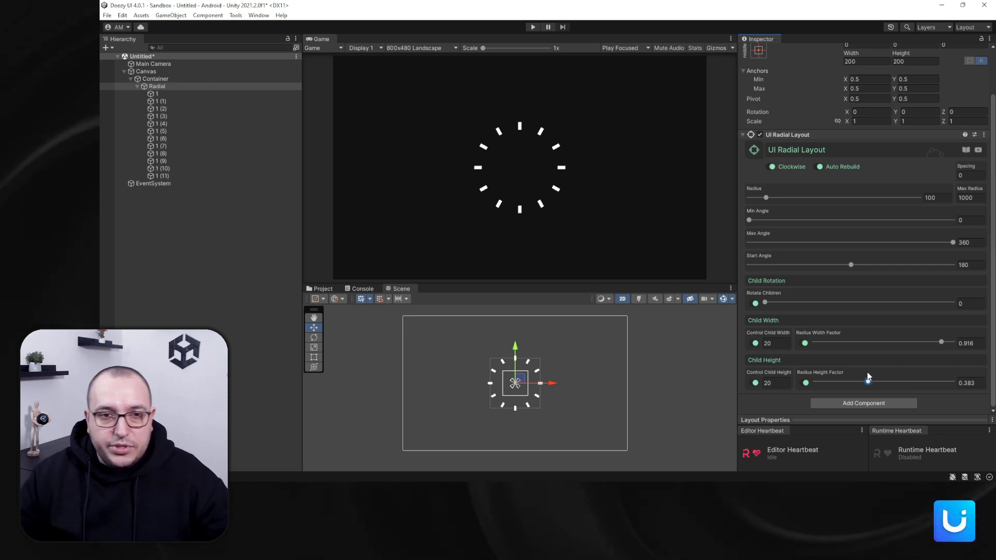
Select Container in the hierarchy.
click(155, 79)
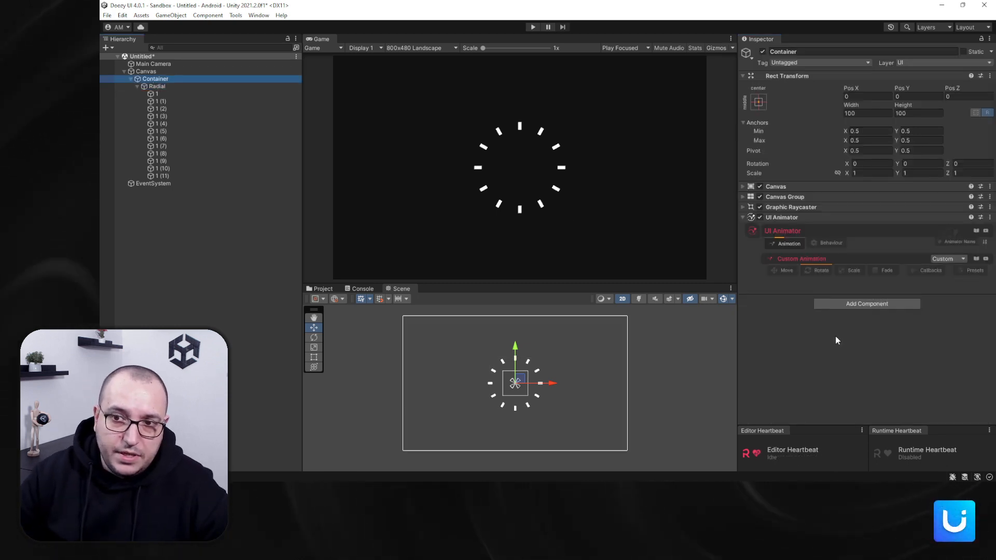